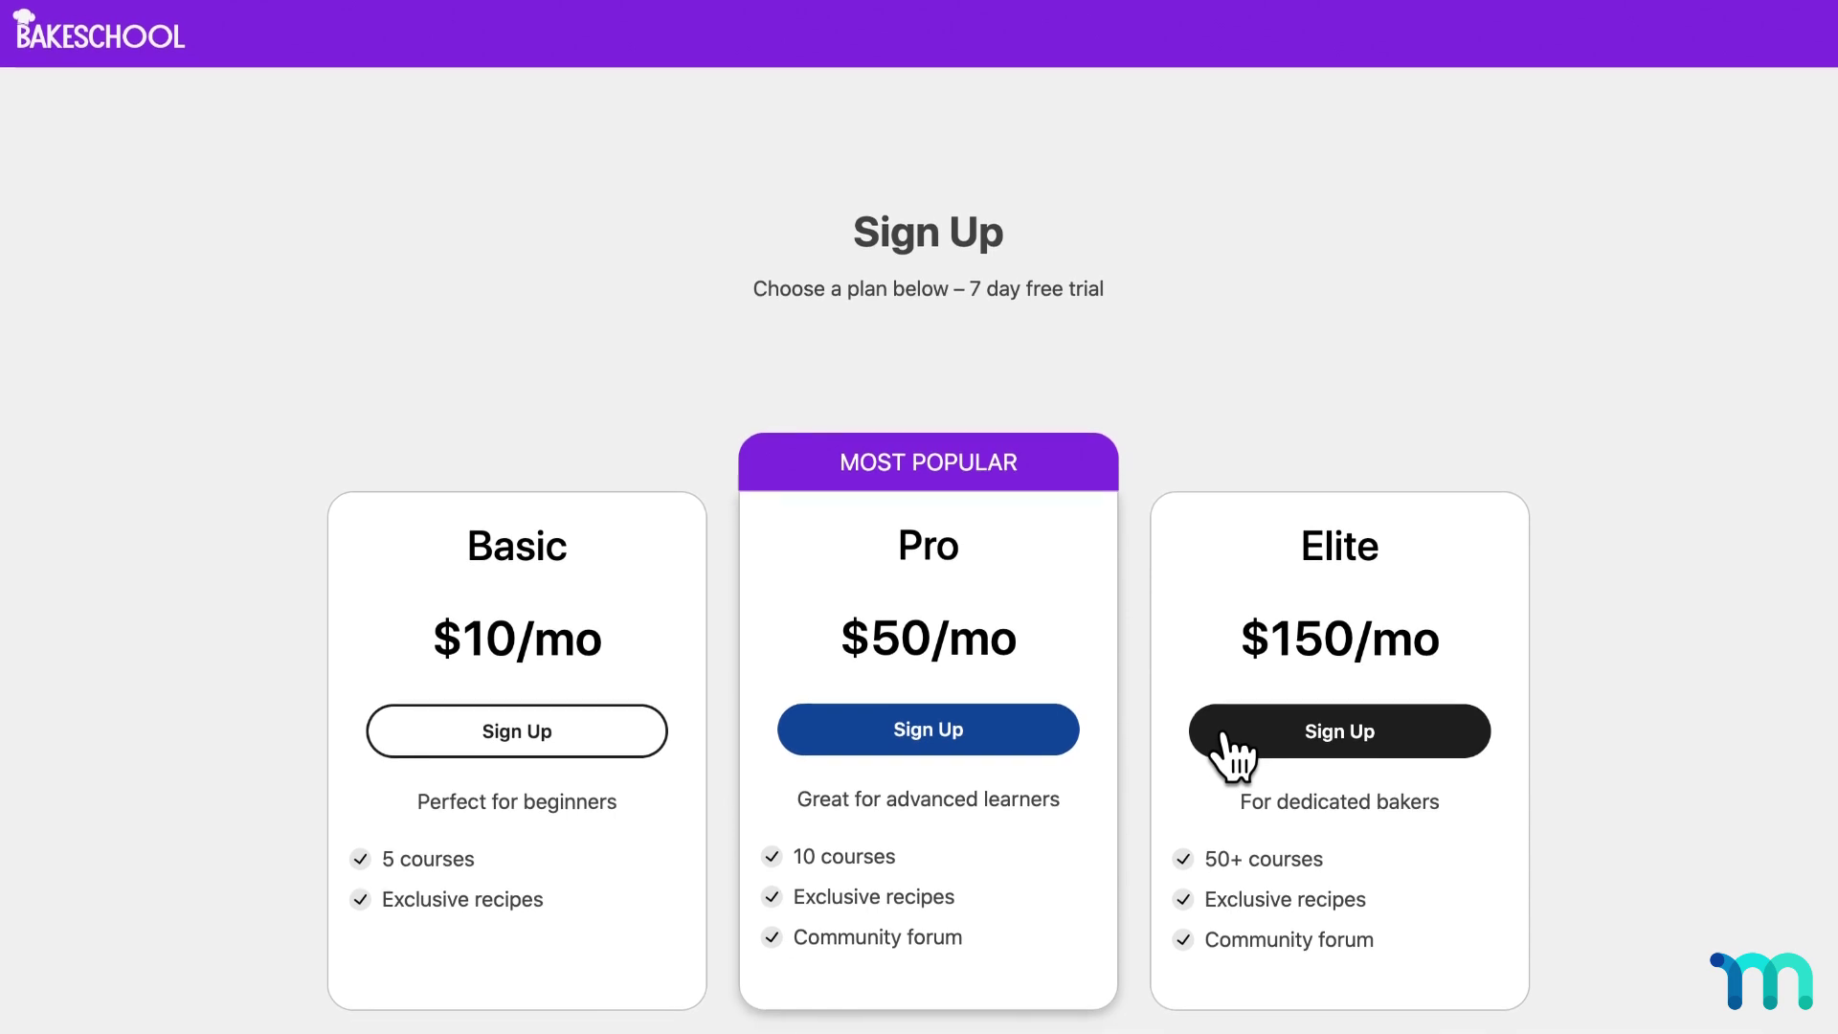
Start the Pro plan checkout and apply the FALLSALE coupon.
click(1046, 733)
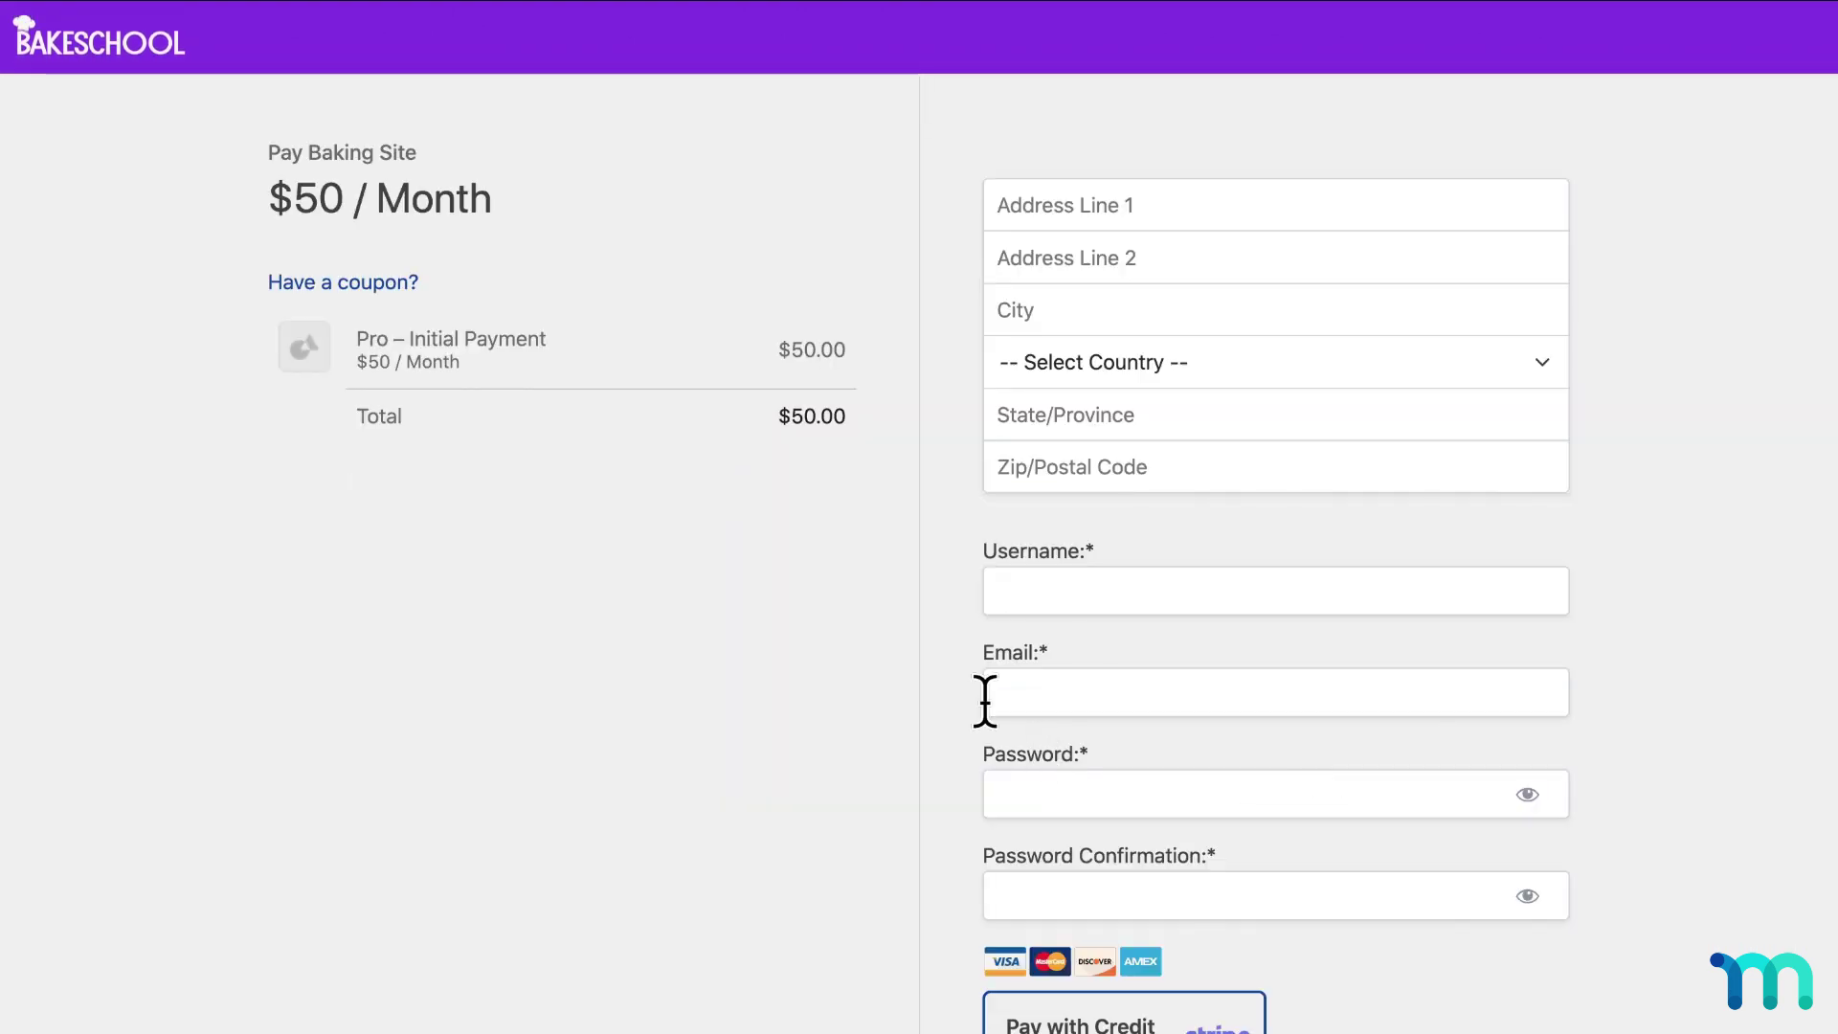
click(412, 282)
text(FALLSALE)
key(Return)
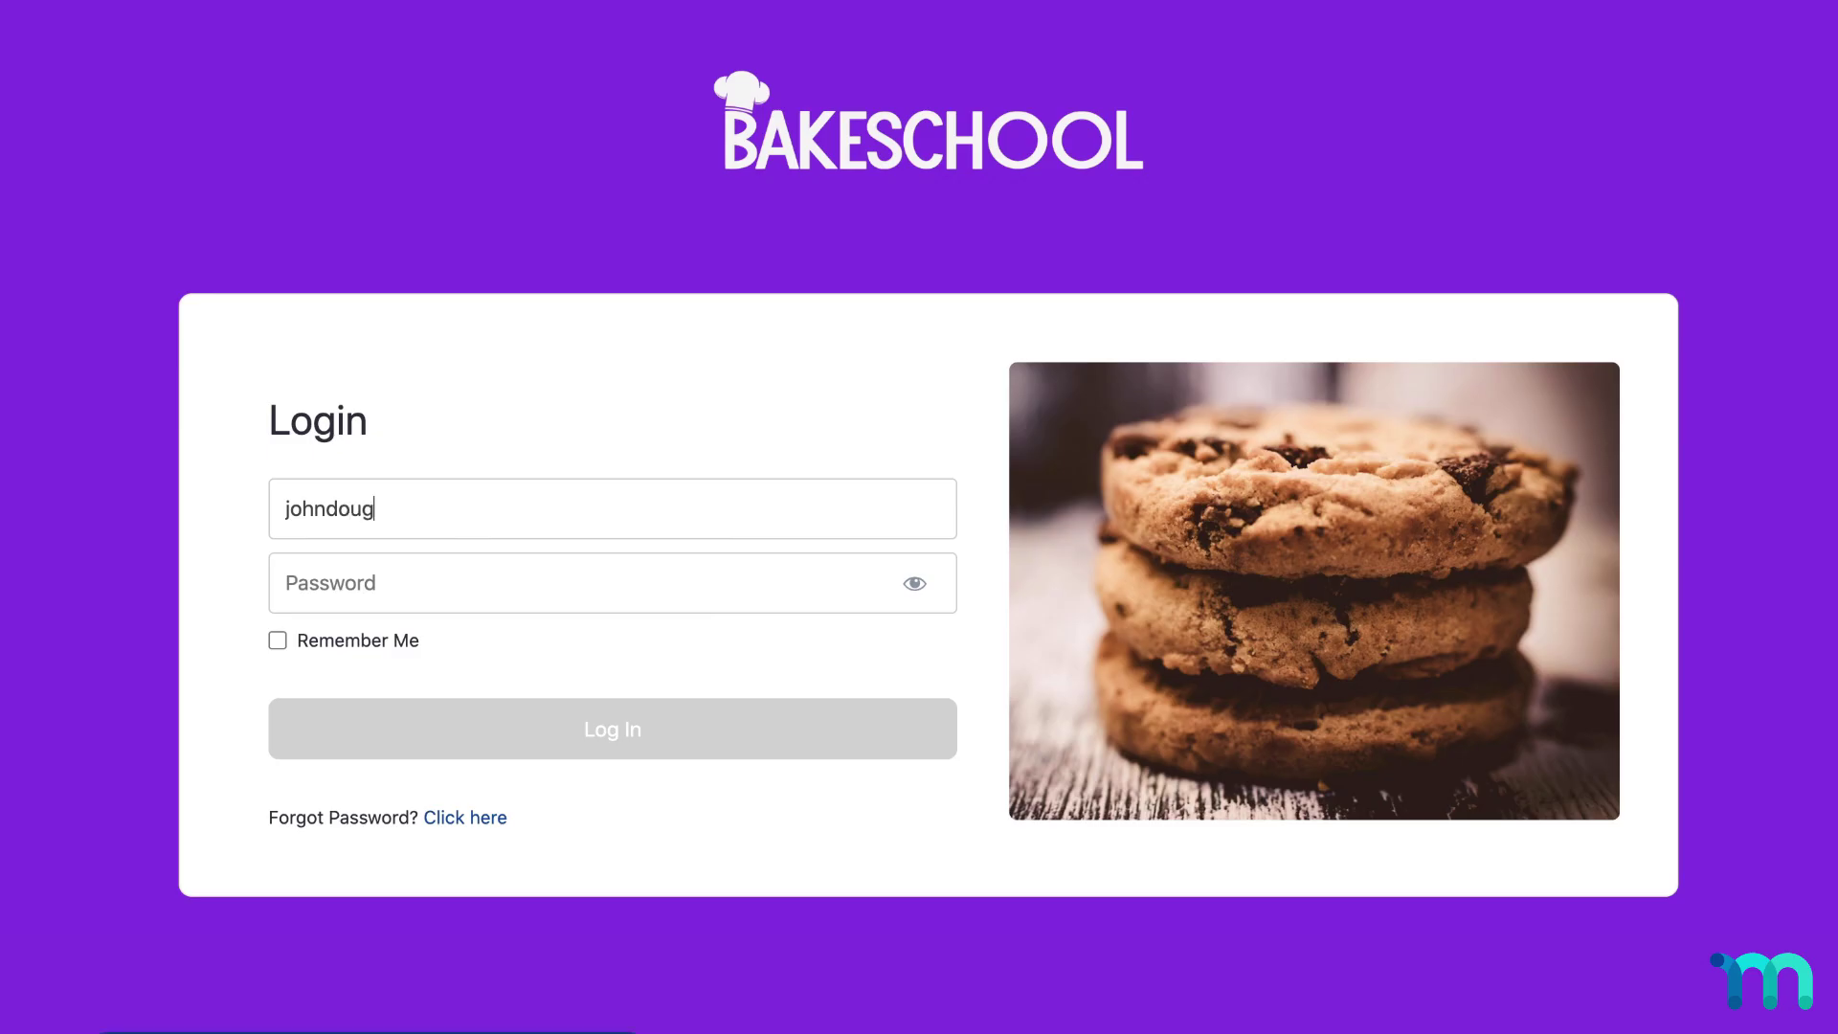
Complete a lesson, play the History of the cookie video, and review the Payments and Subscriptions pages.
text(h1)
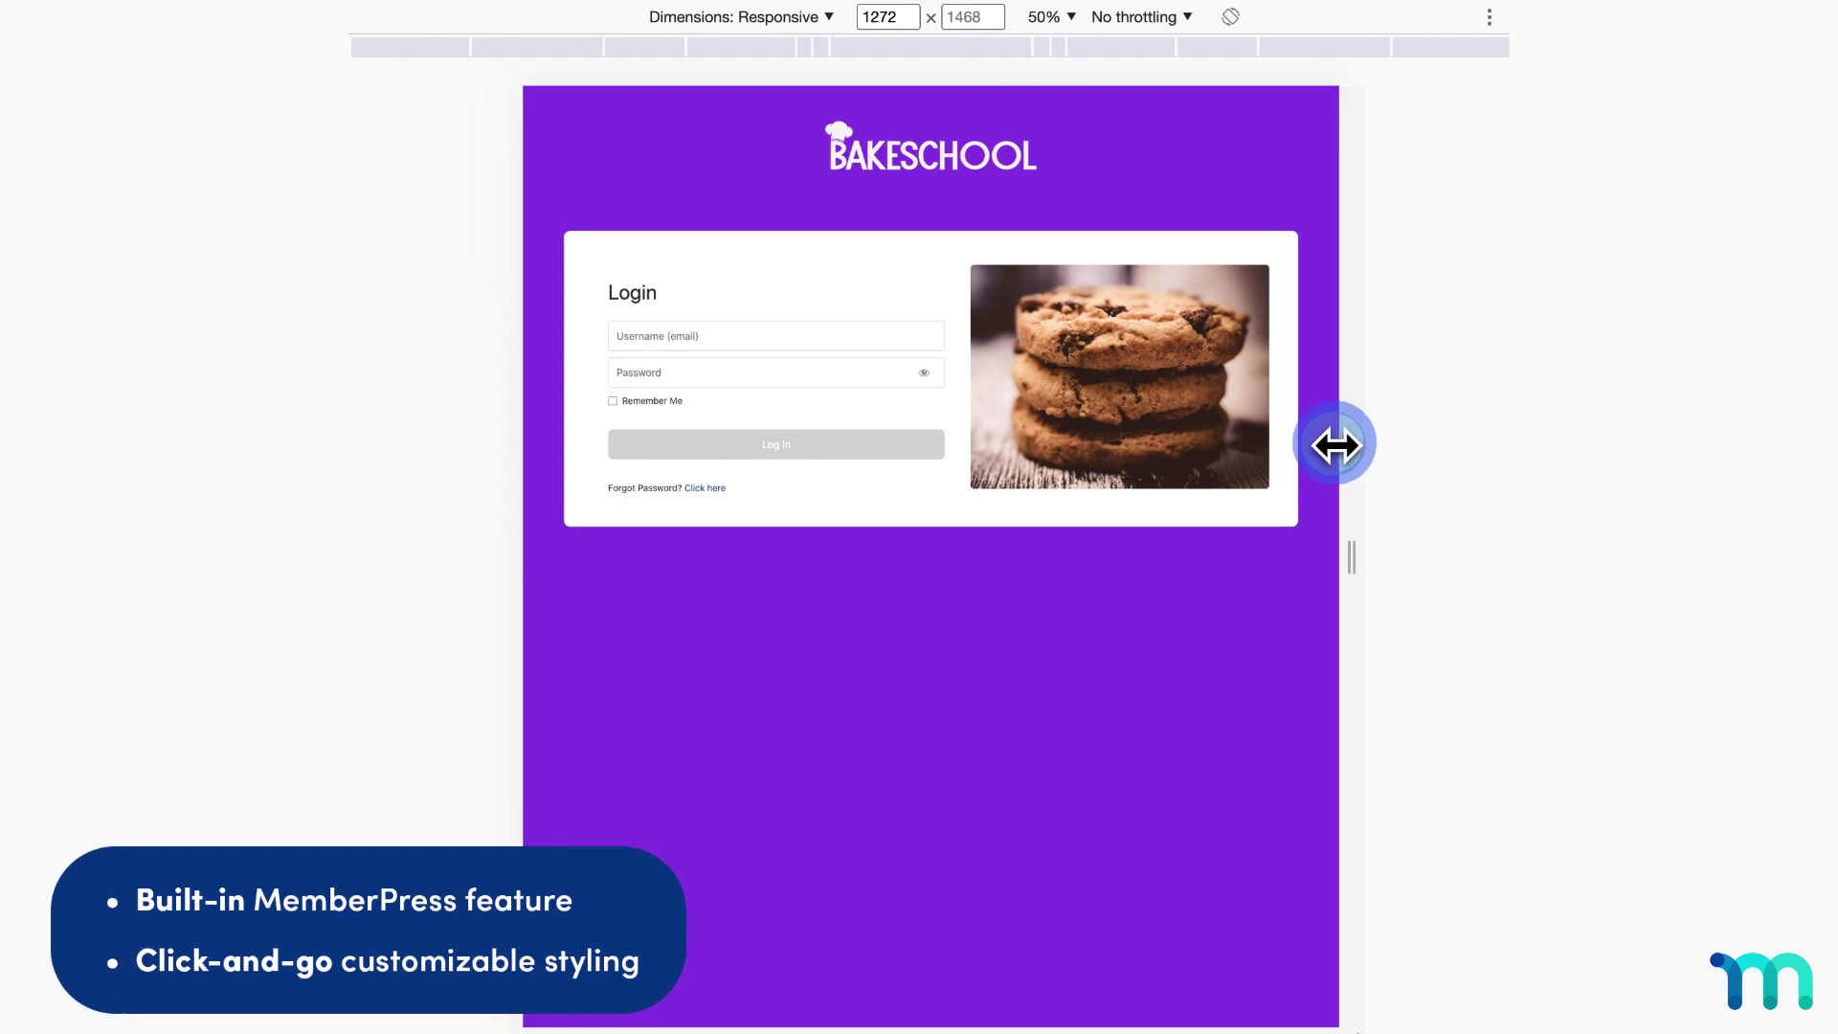
drag(1337, 444, 1190, 422)
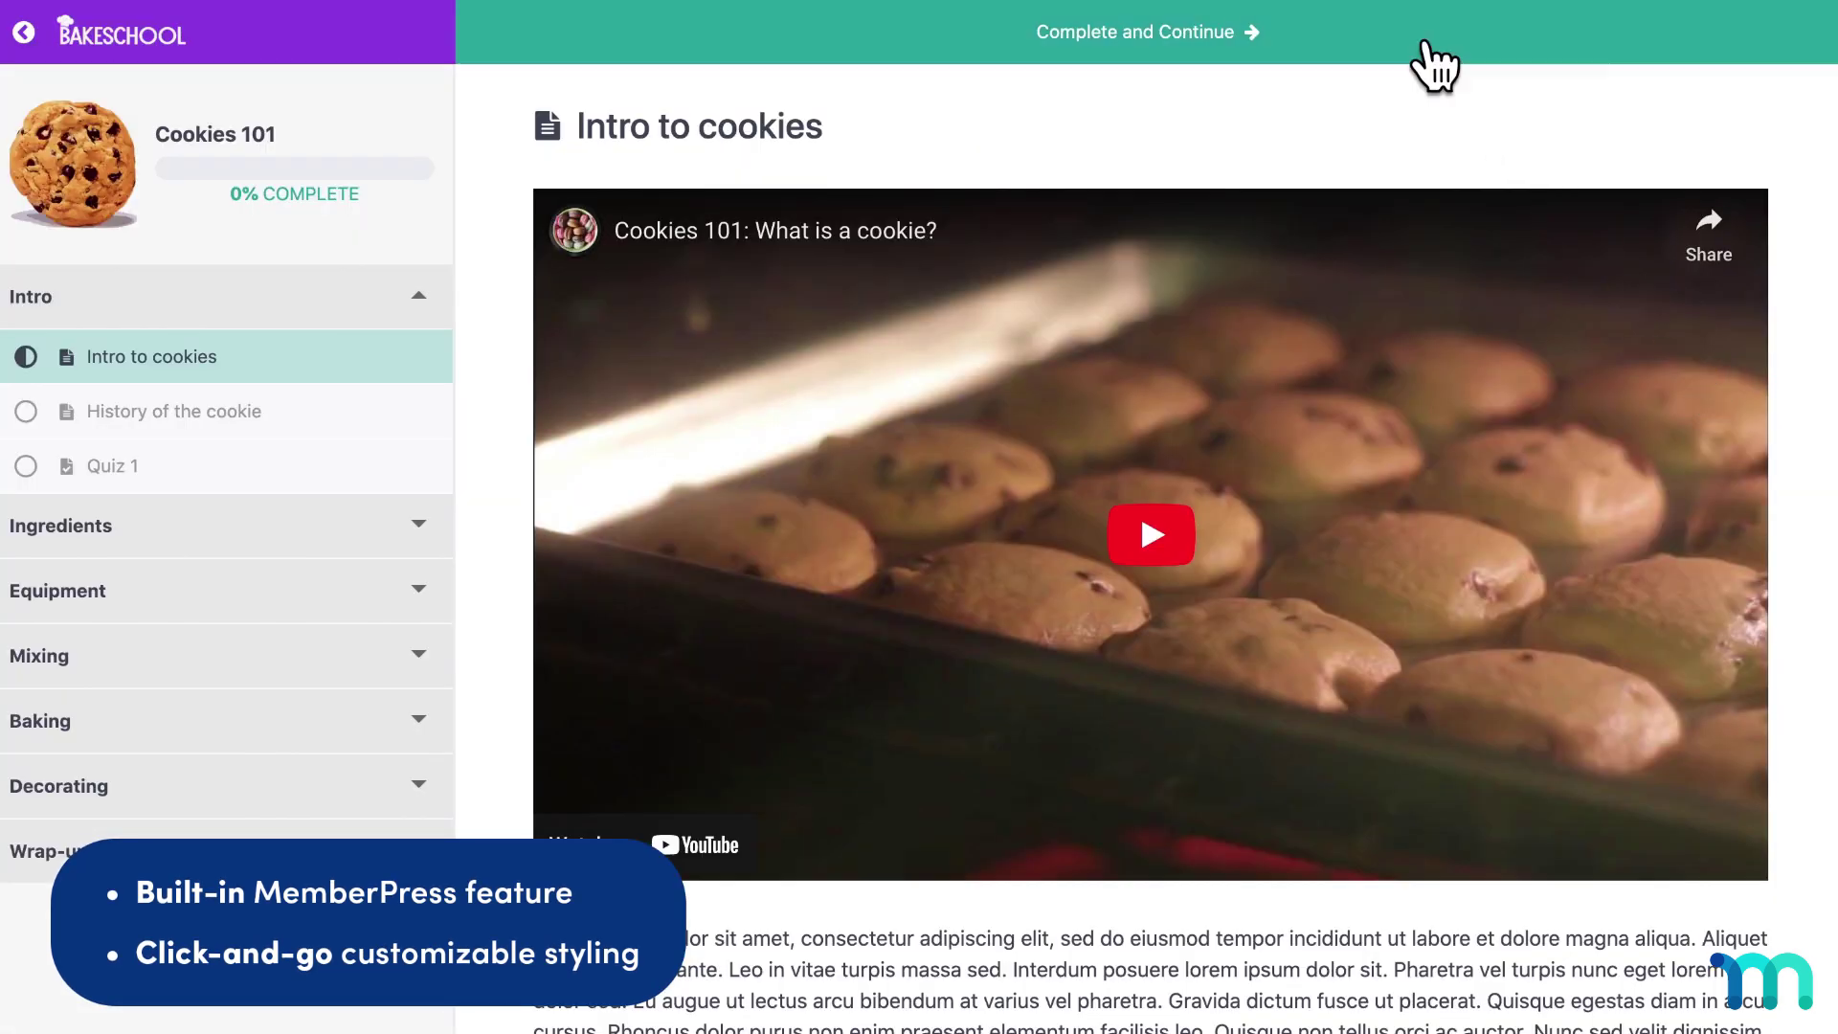
click(1432, 60)
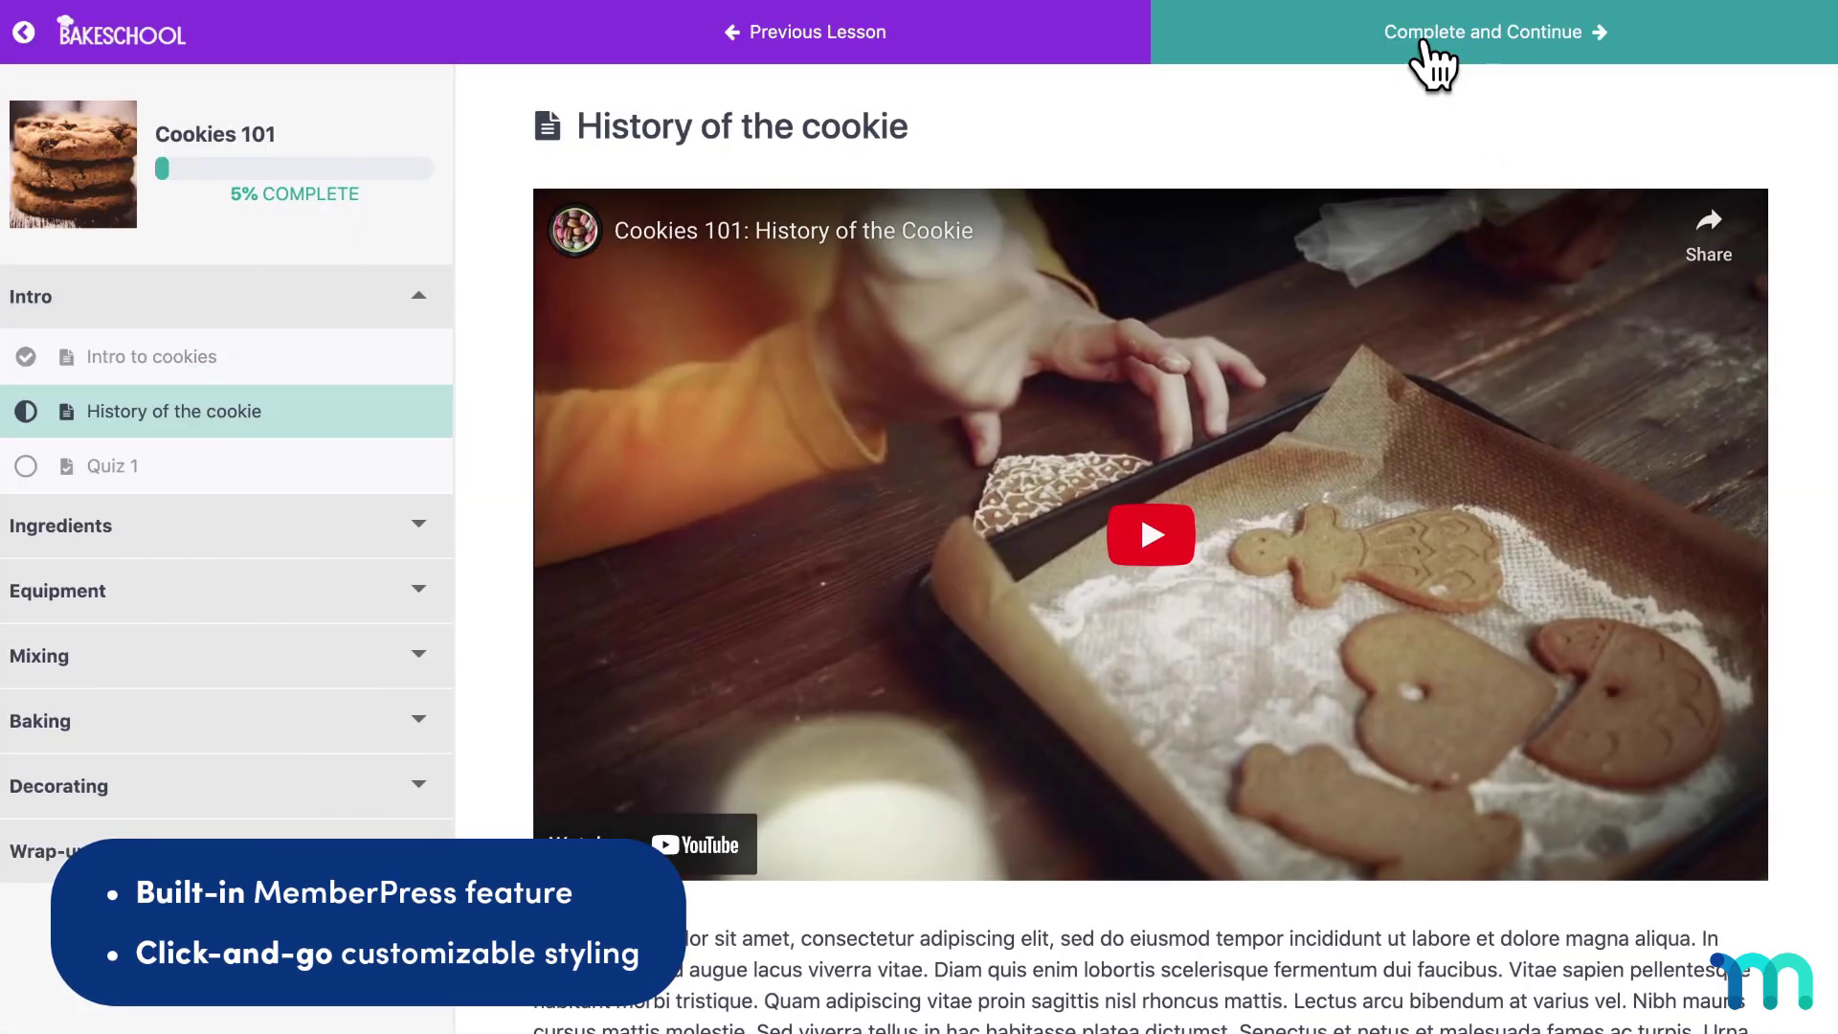
click(1170, 522)
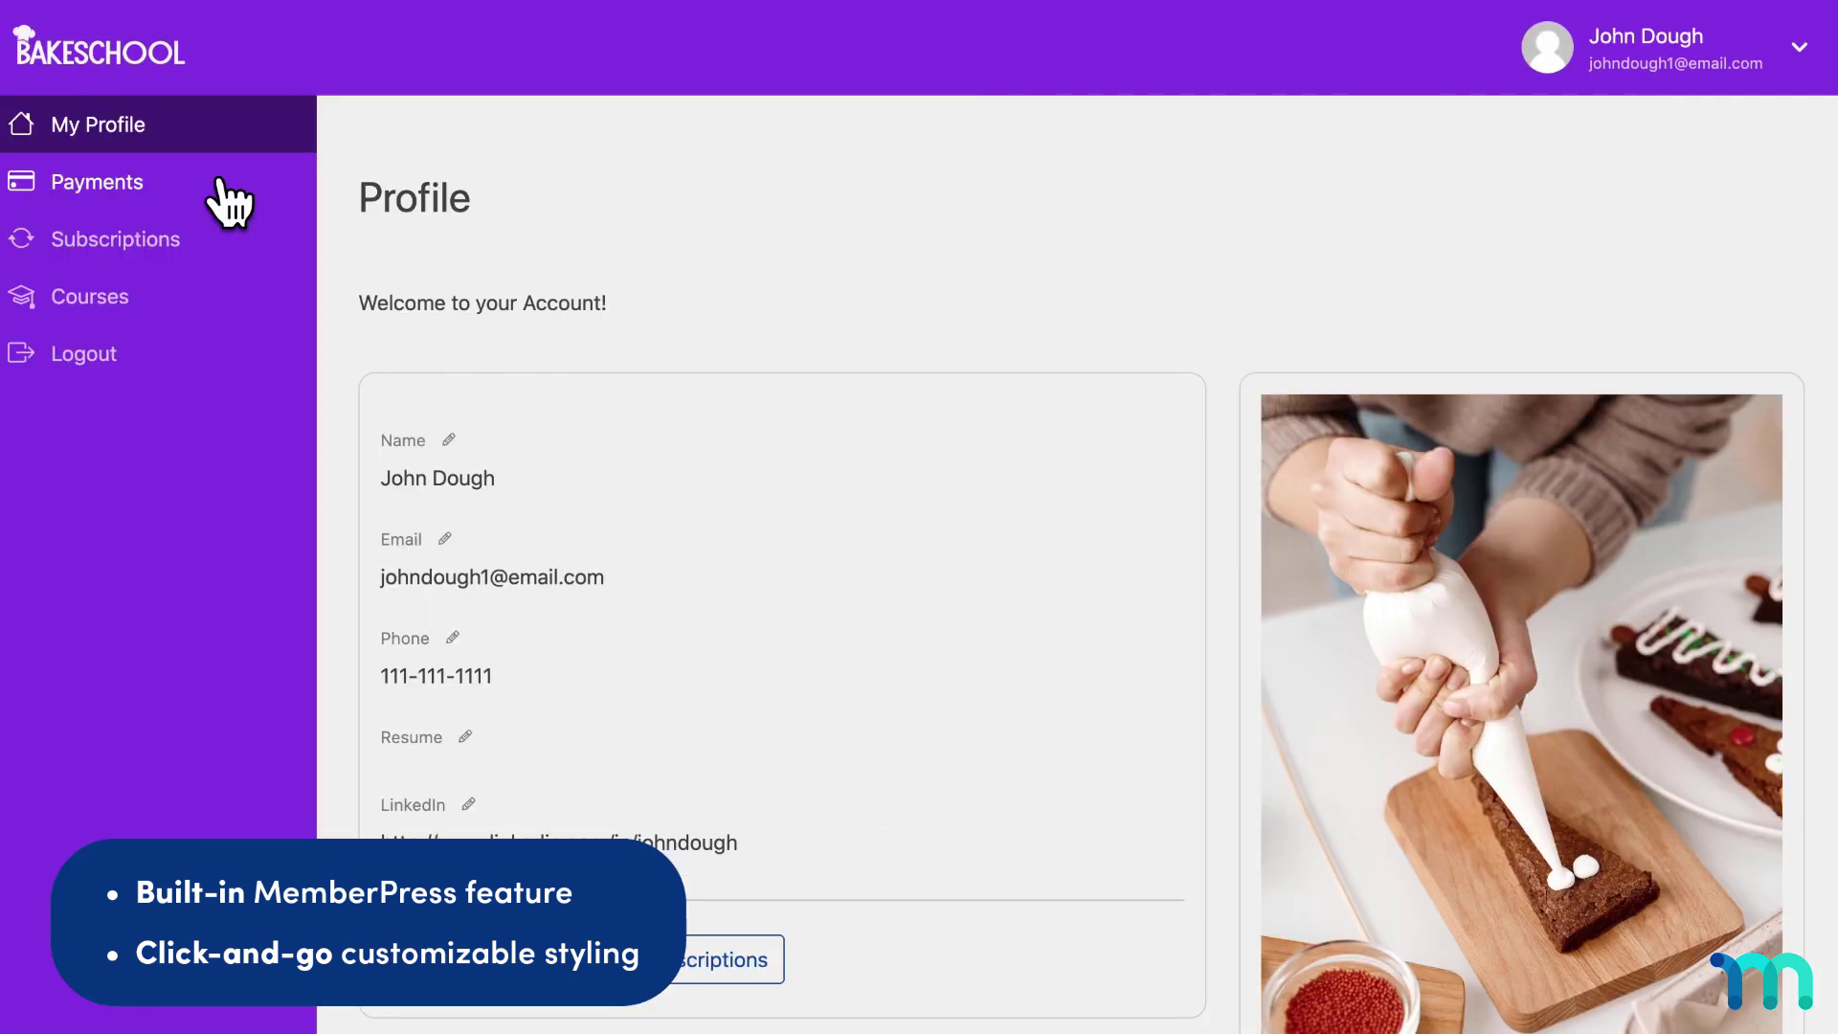
click(219, 182)
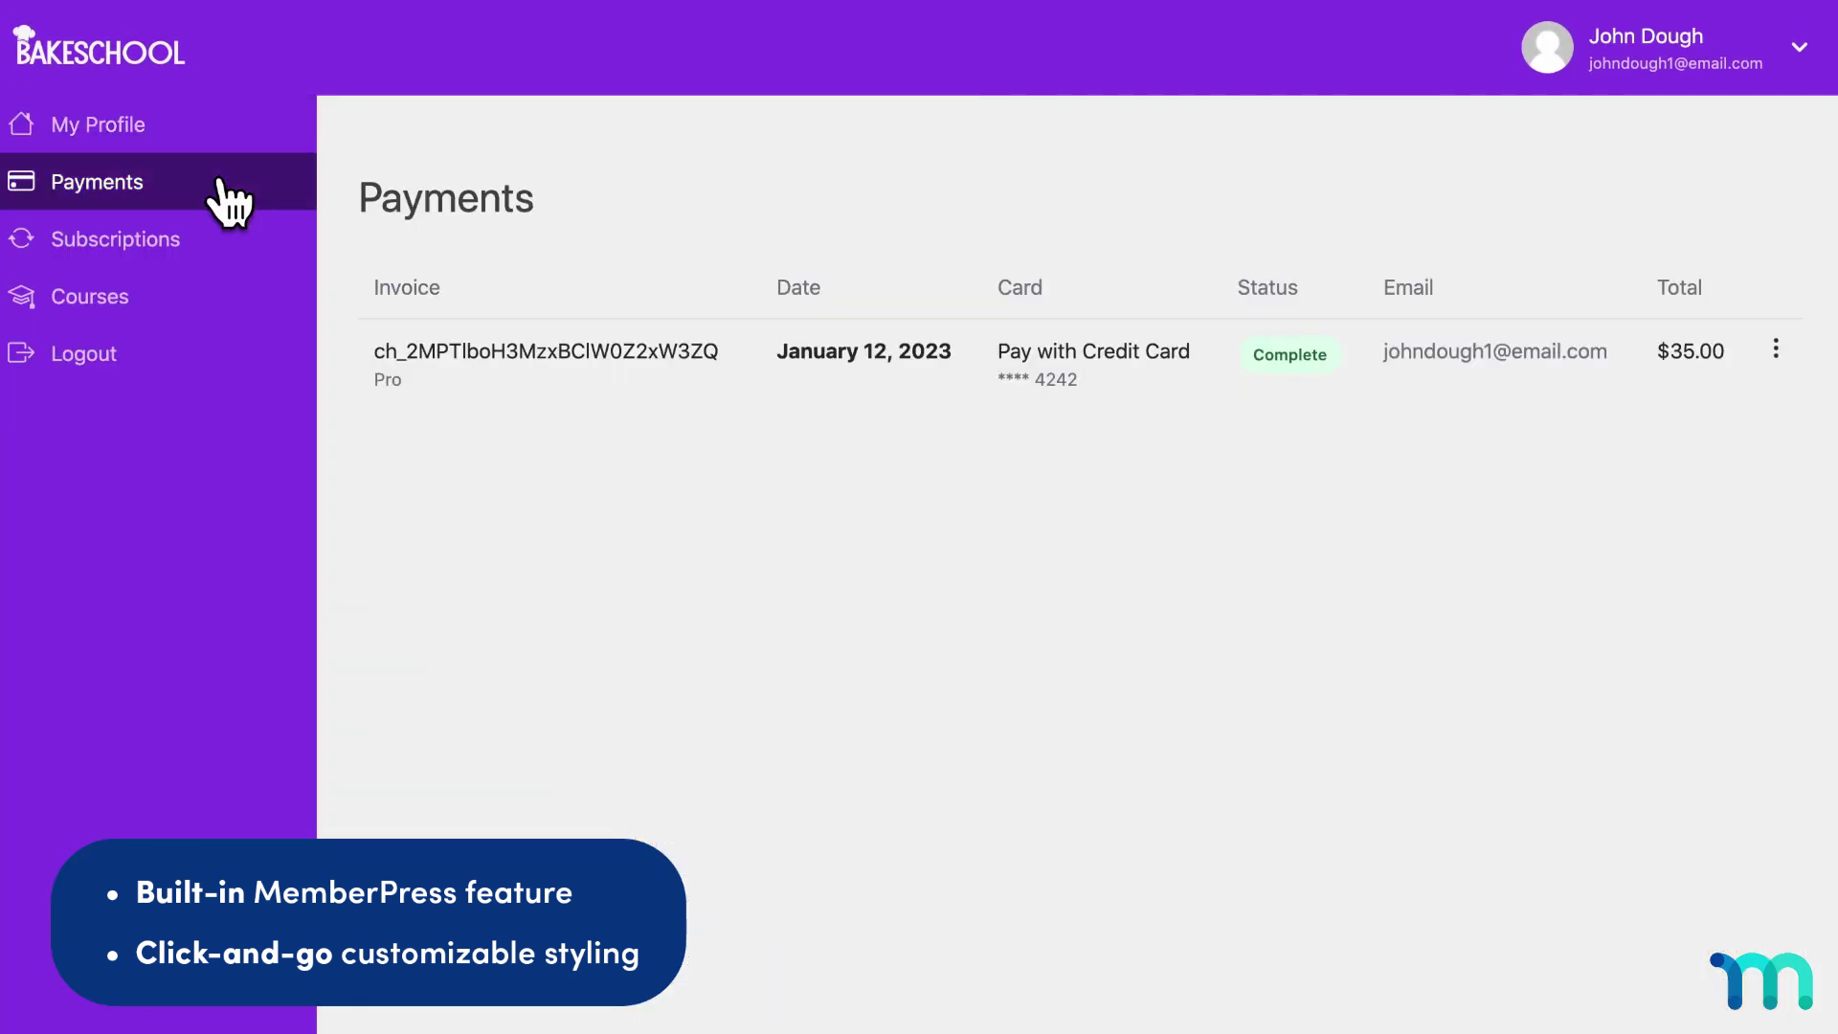
click(219, 239)
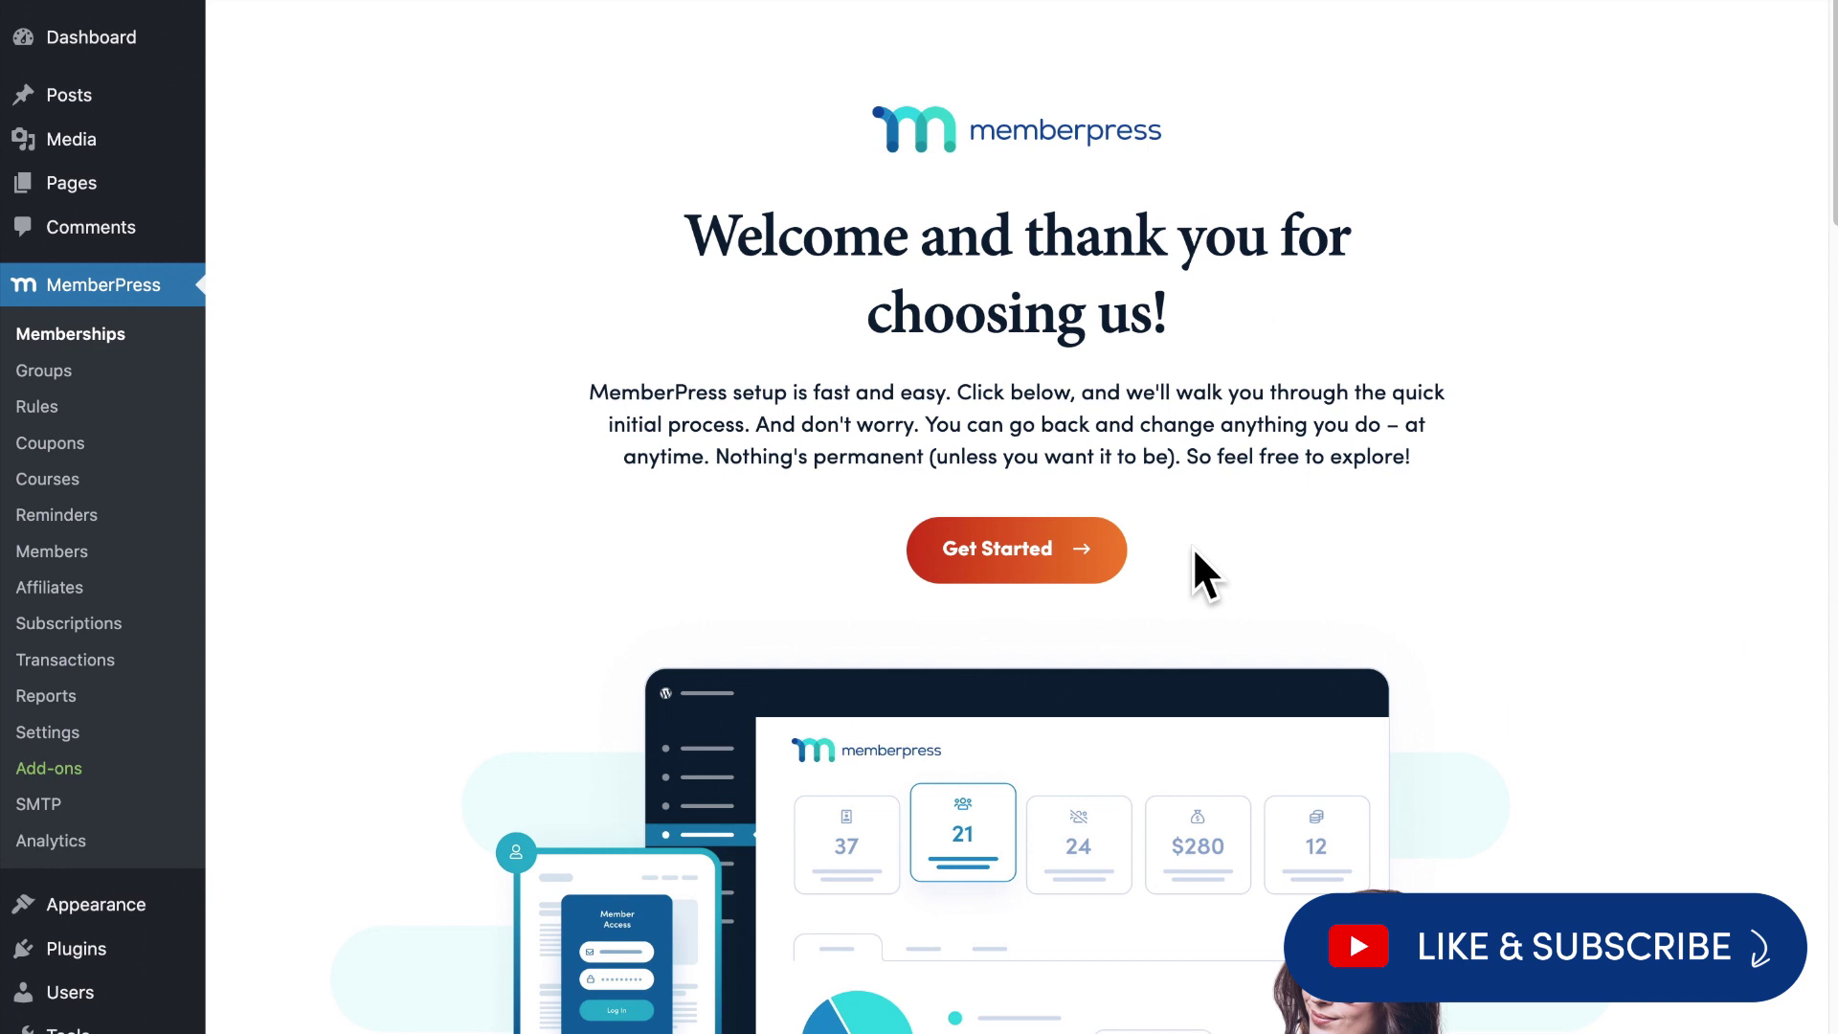
Activate the license, create the Recipes page, and set up a monthly recurring Basic membership.
click(1092, 550)
click(636, 534)
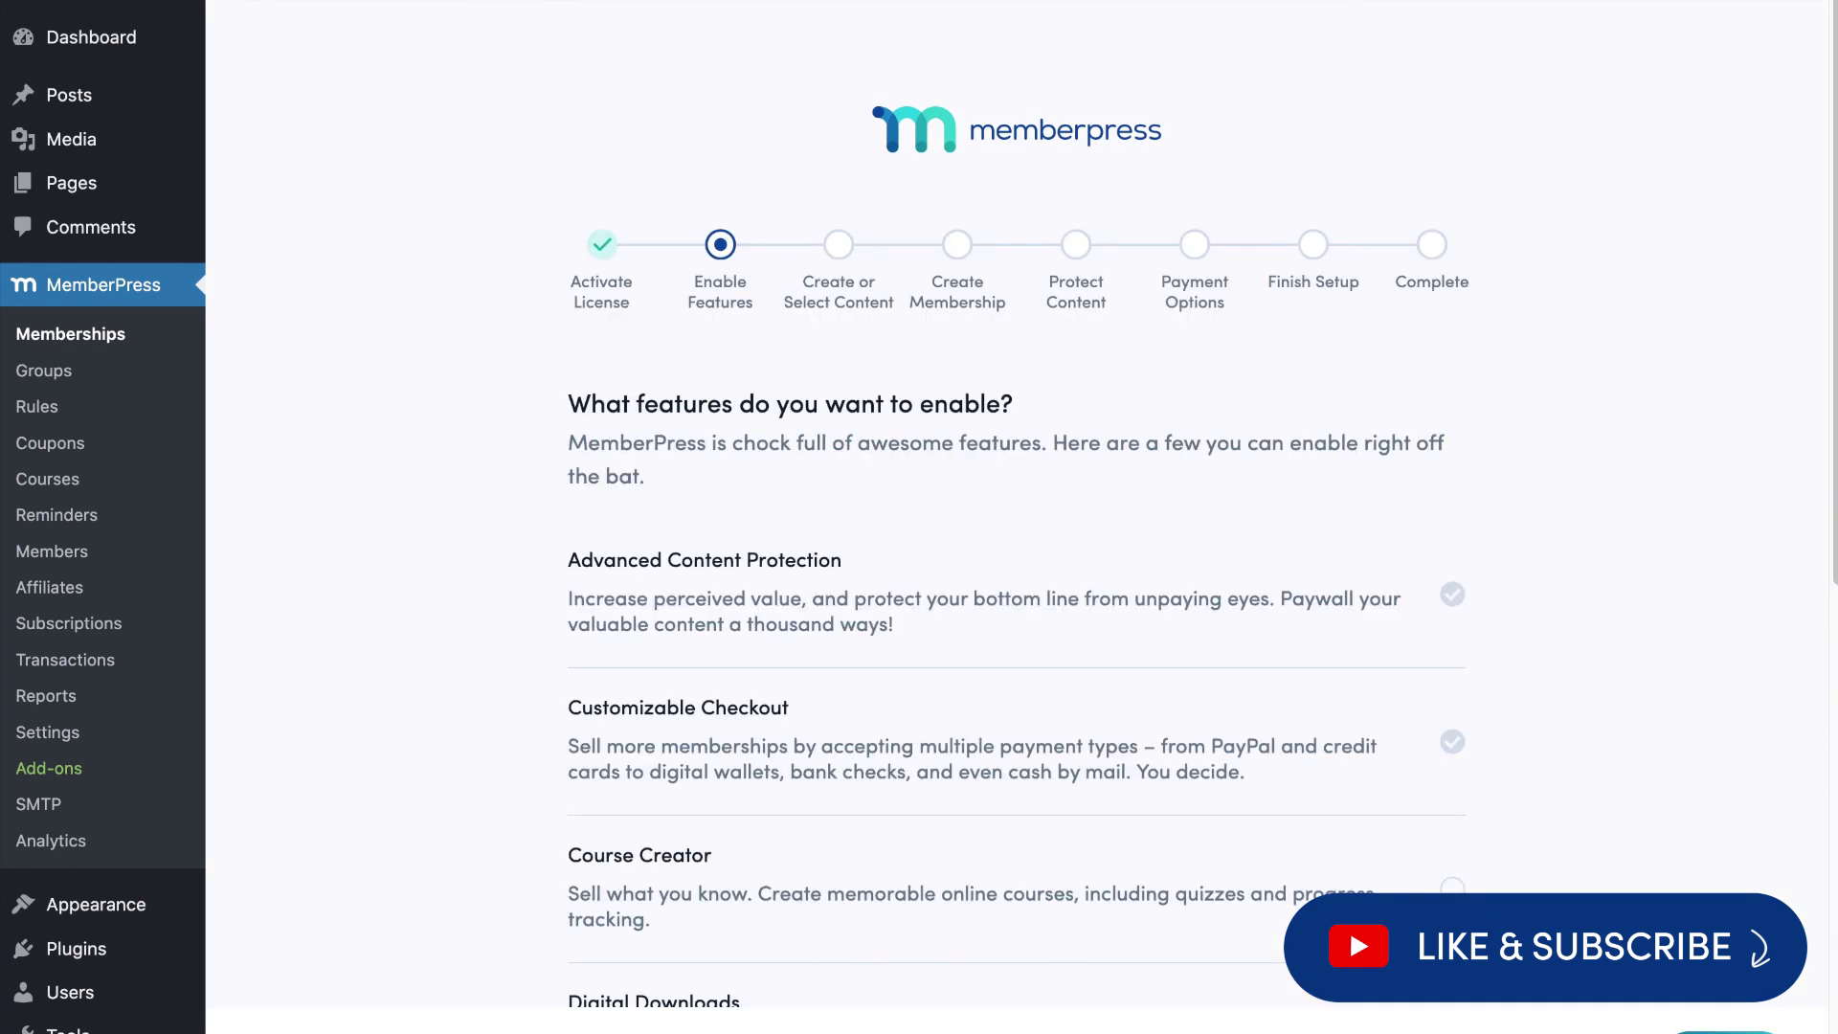
click(1546, 972)
click(747, 554)
text(Recipes)
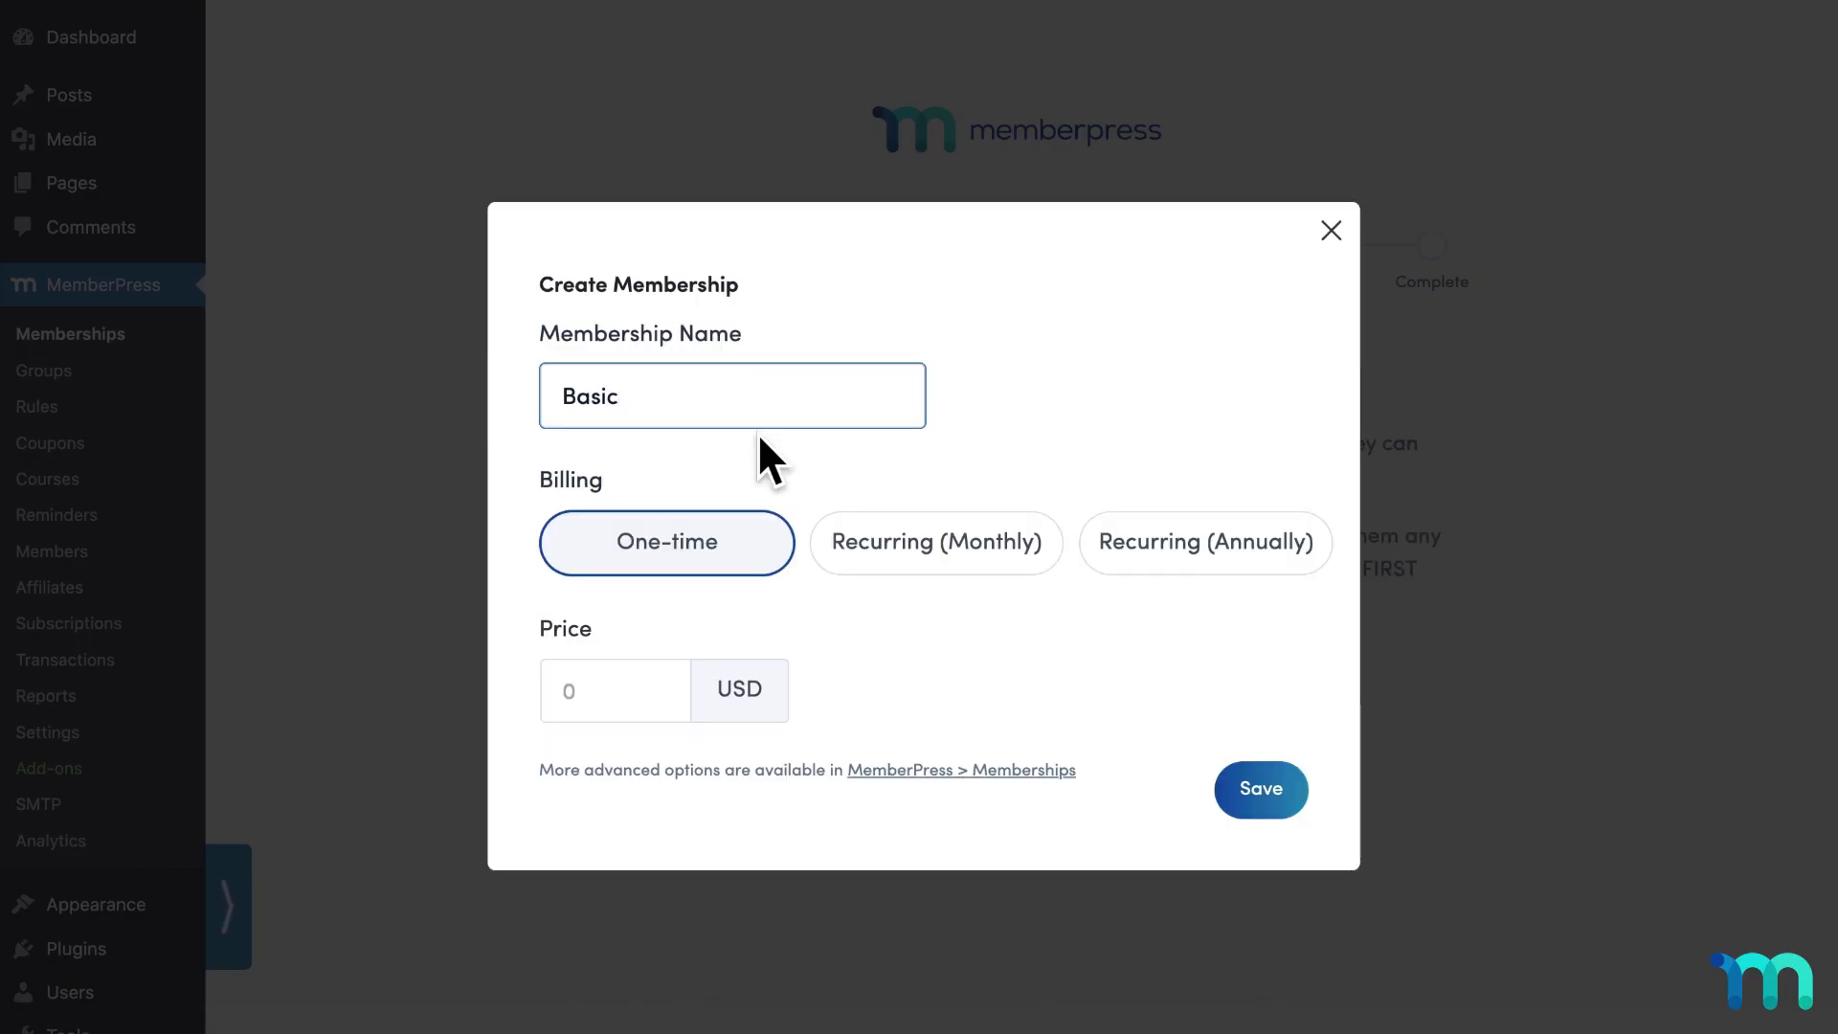
click(887, 556)
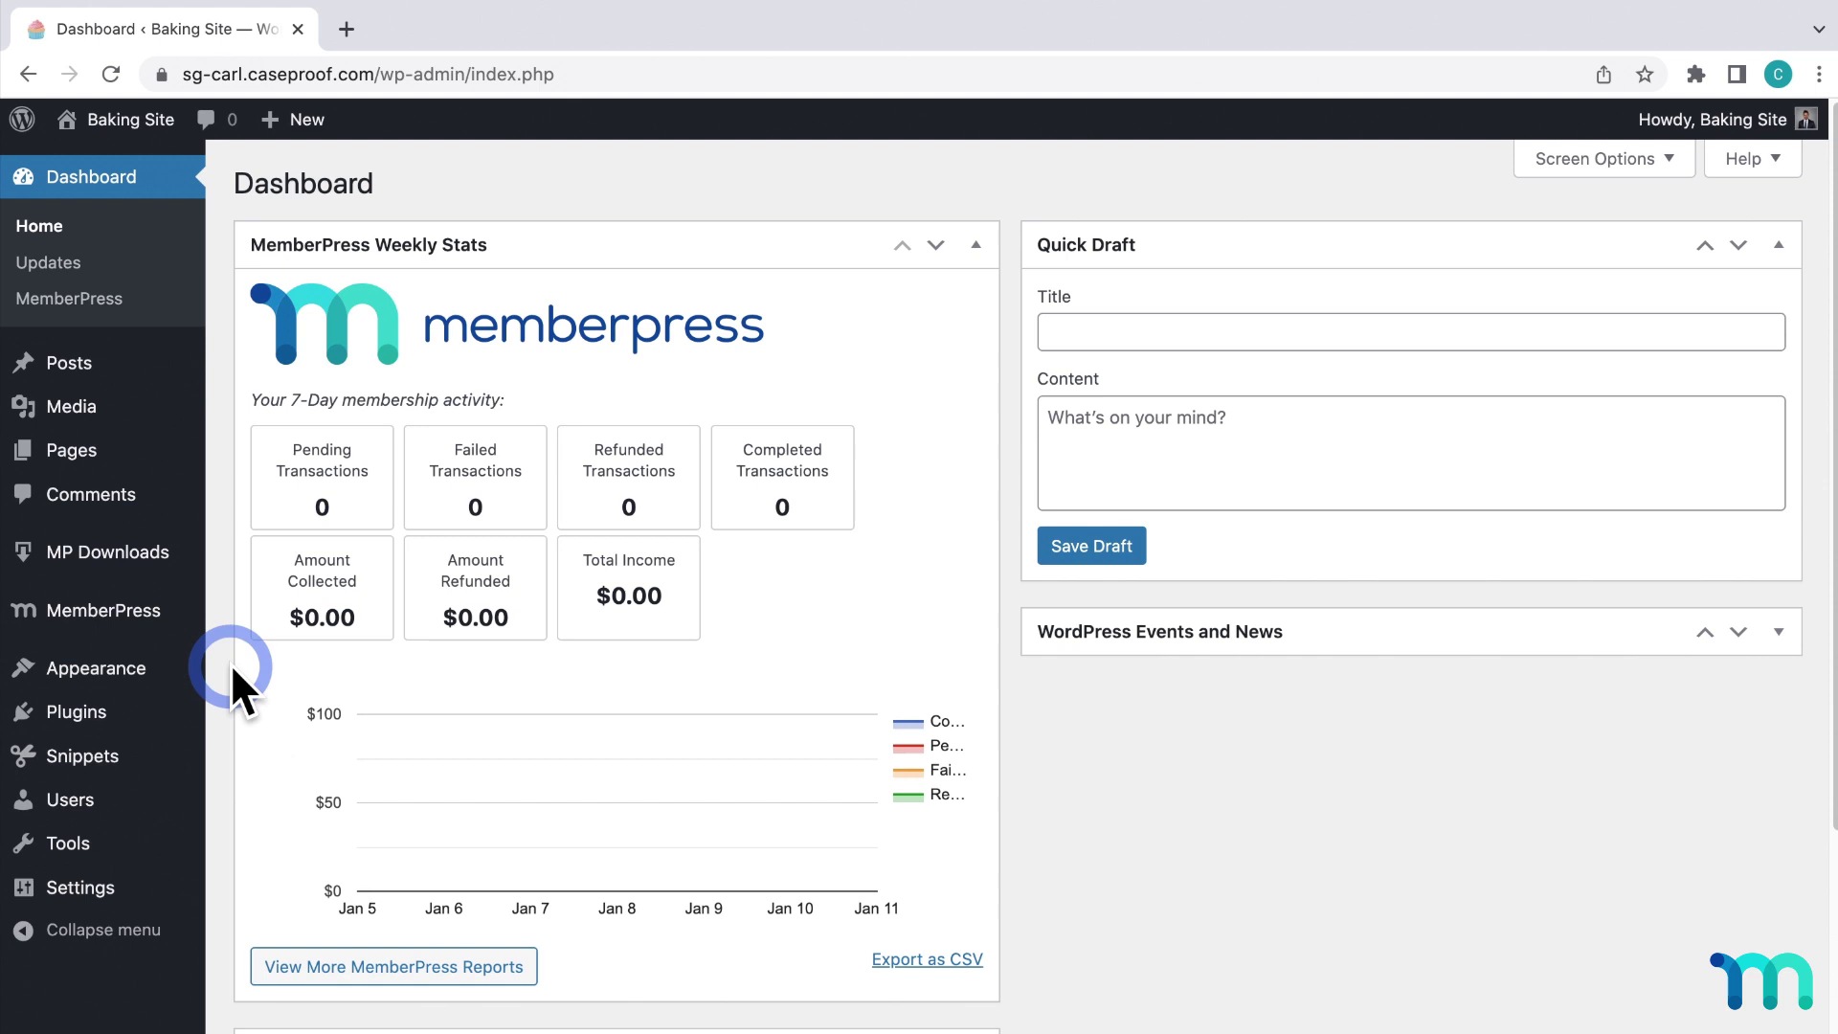
Review the Memberships, Groups and Courses lists, then go to MemberPress Settings.
mouse_move(158, 624)
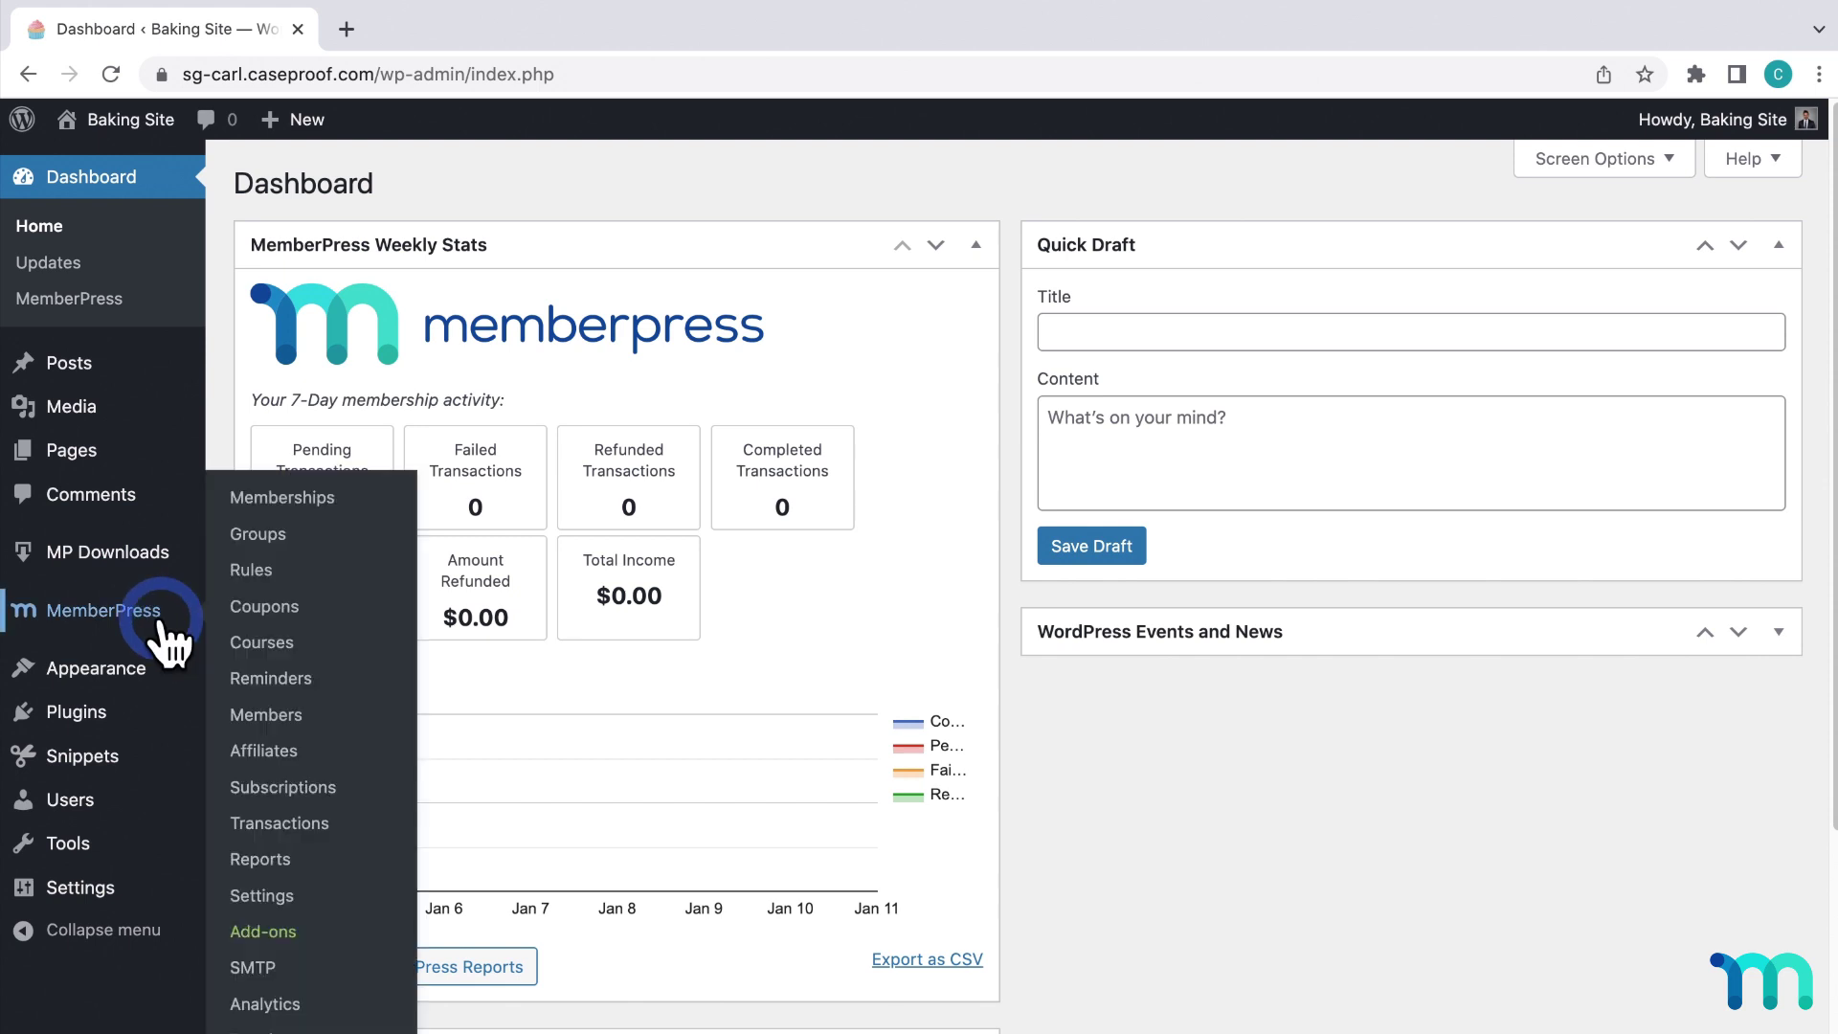
click(280, 501)
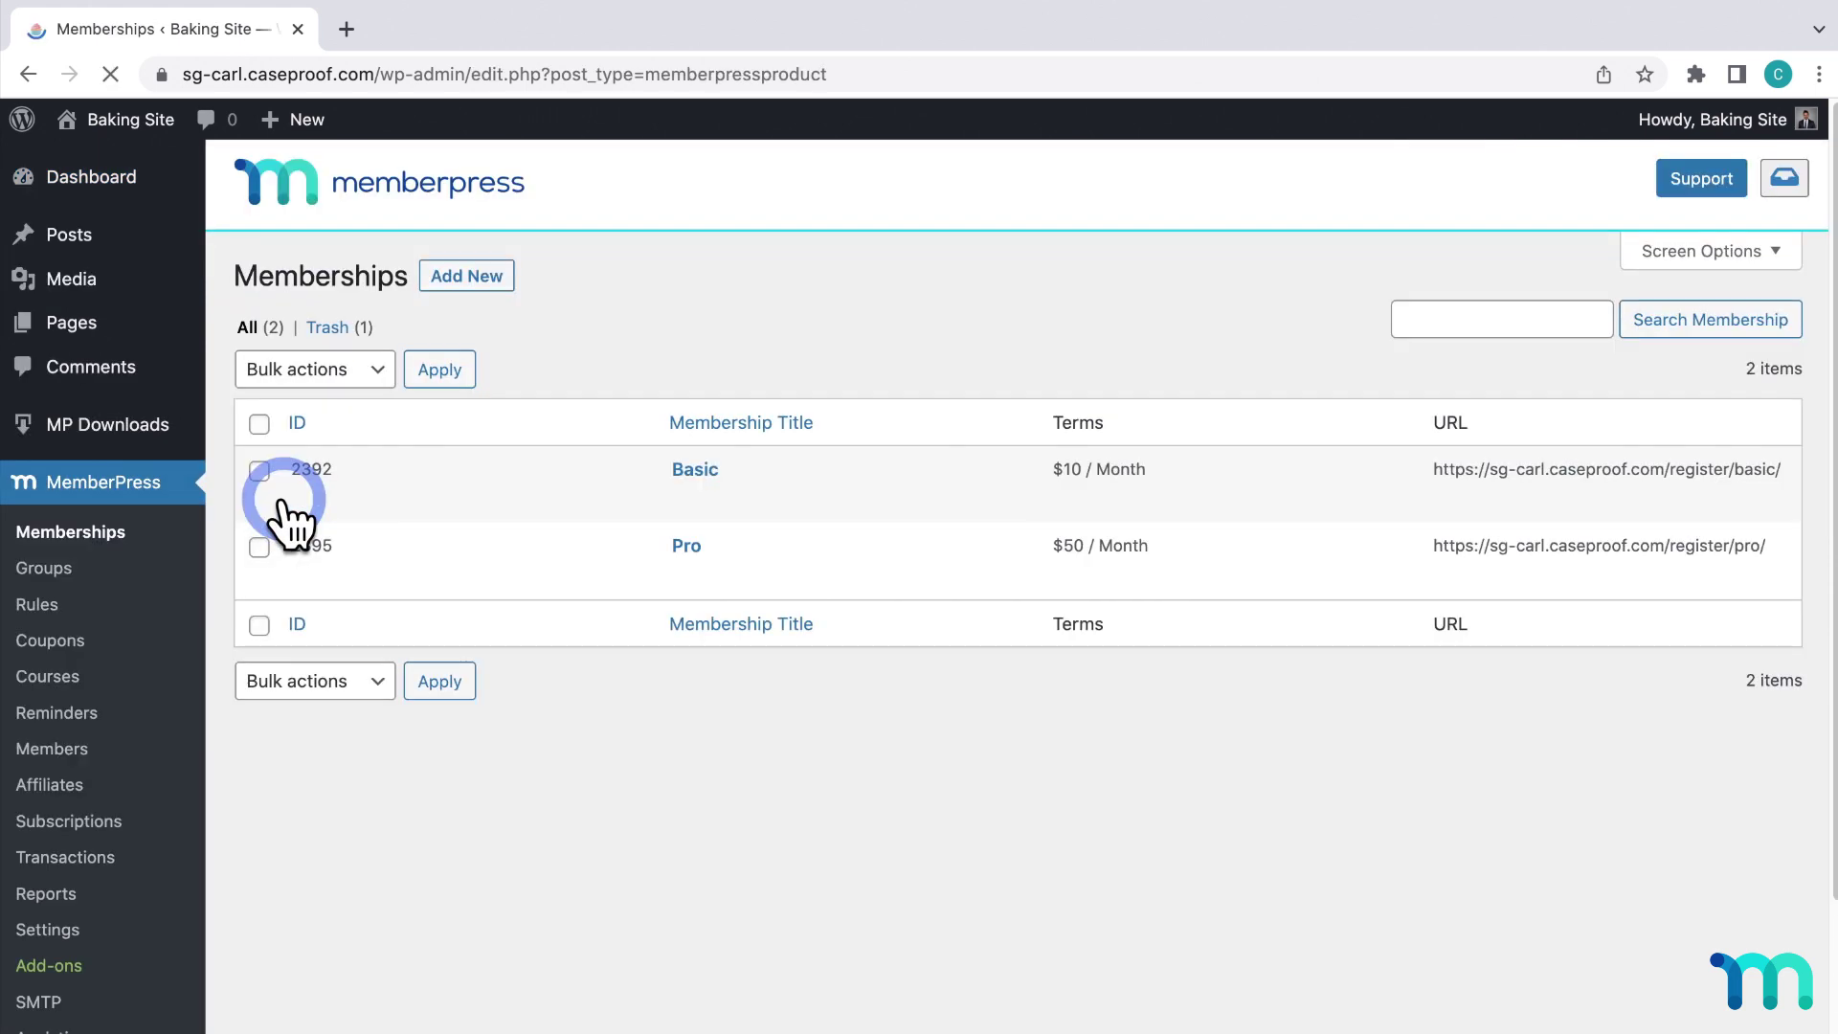
mouse_move(682, 479)
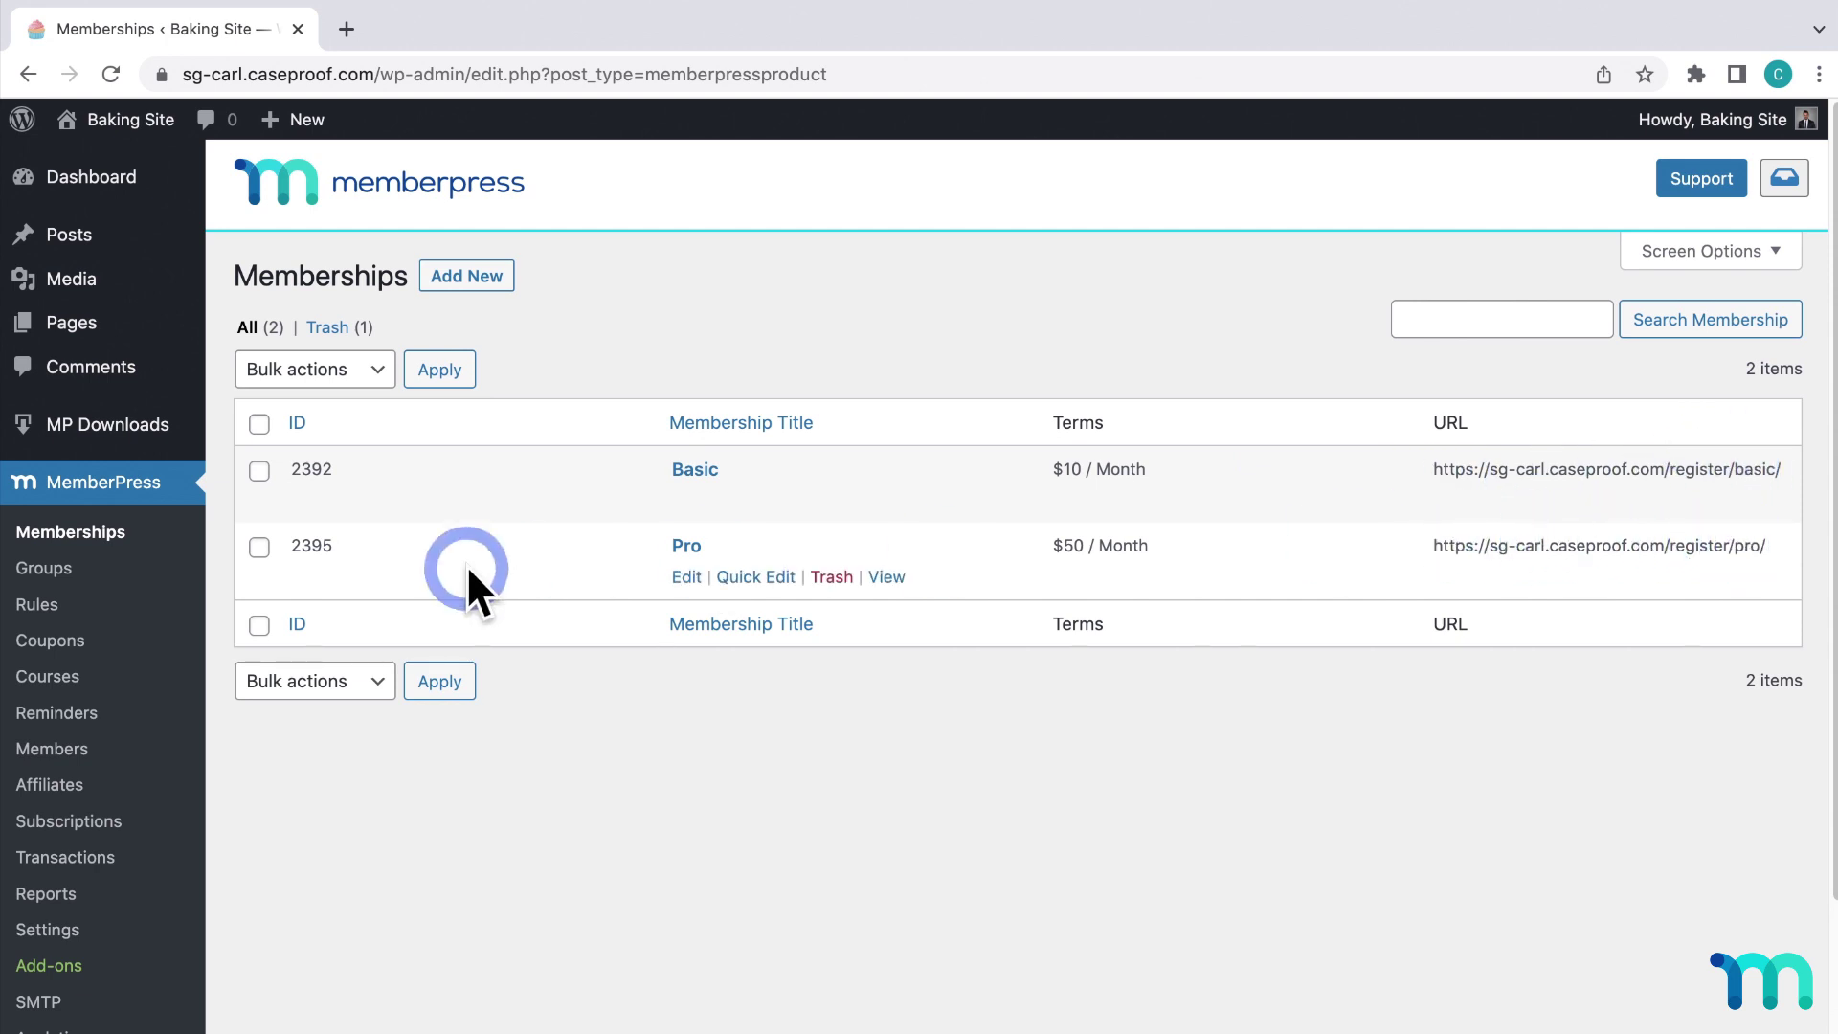
click(48, 575)
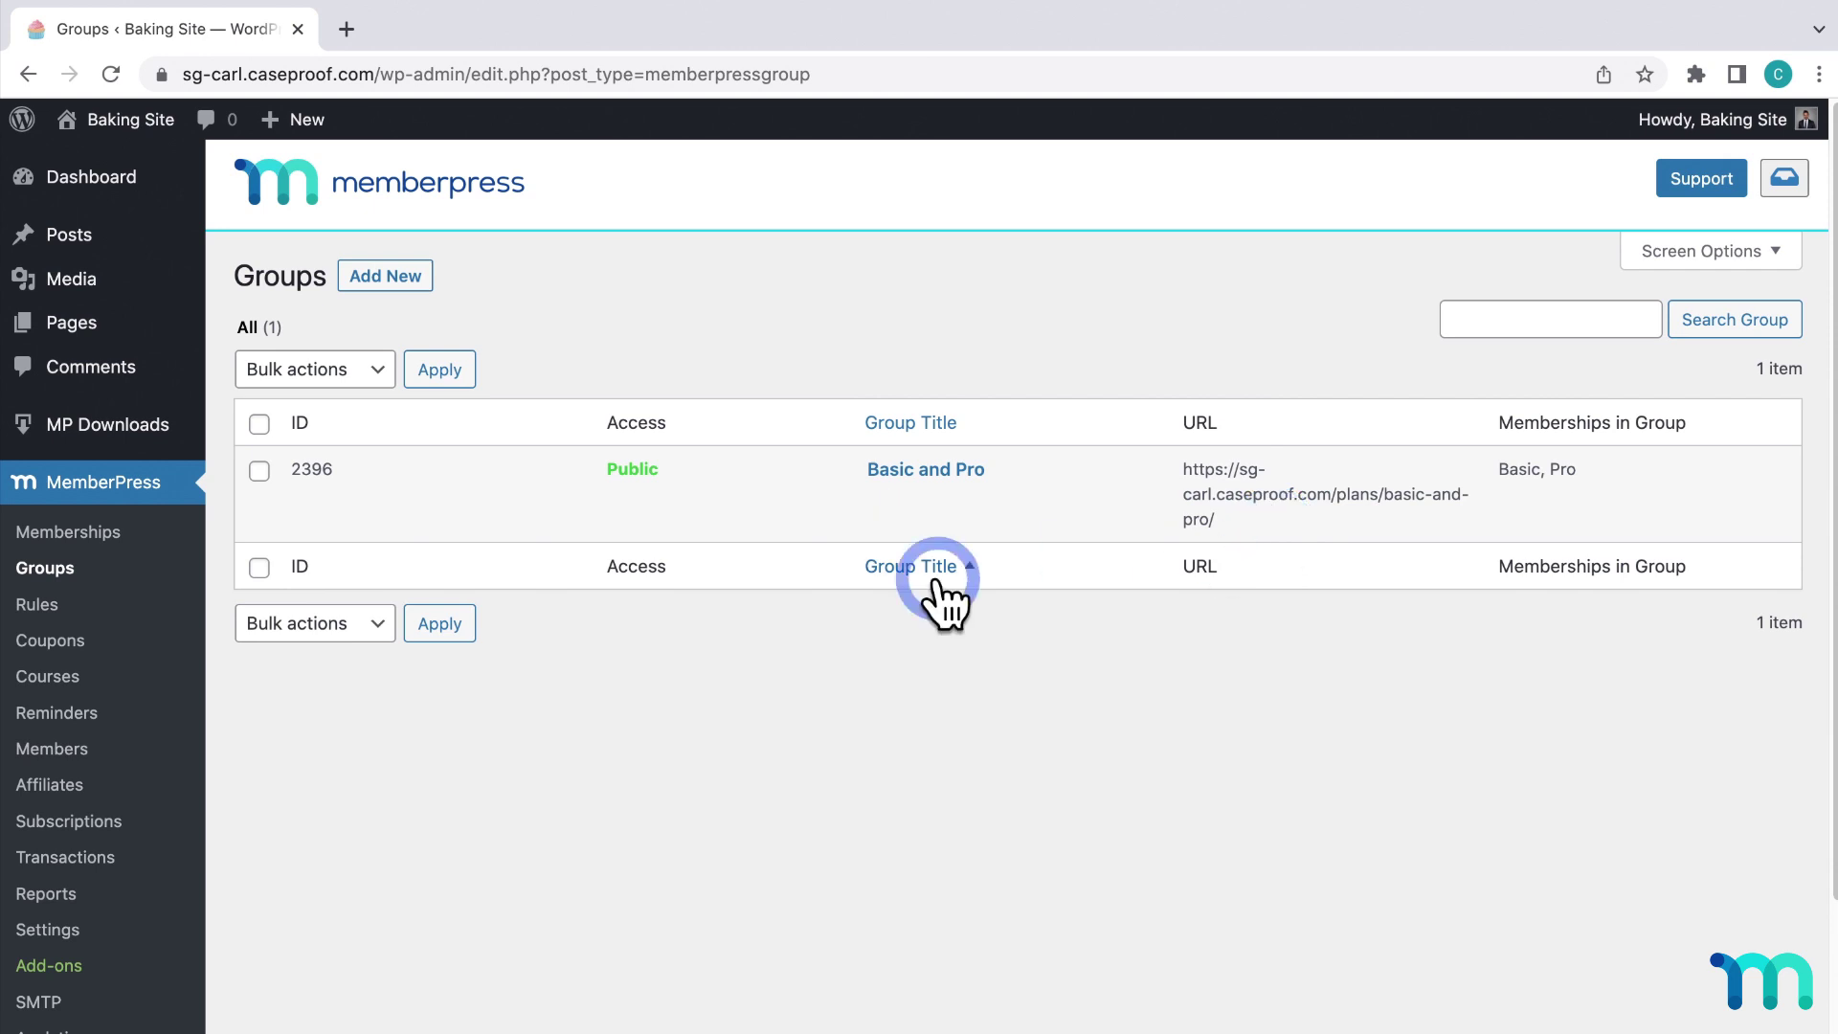
click(89, 680)
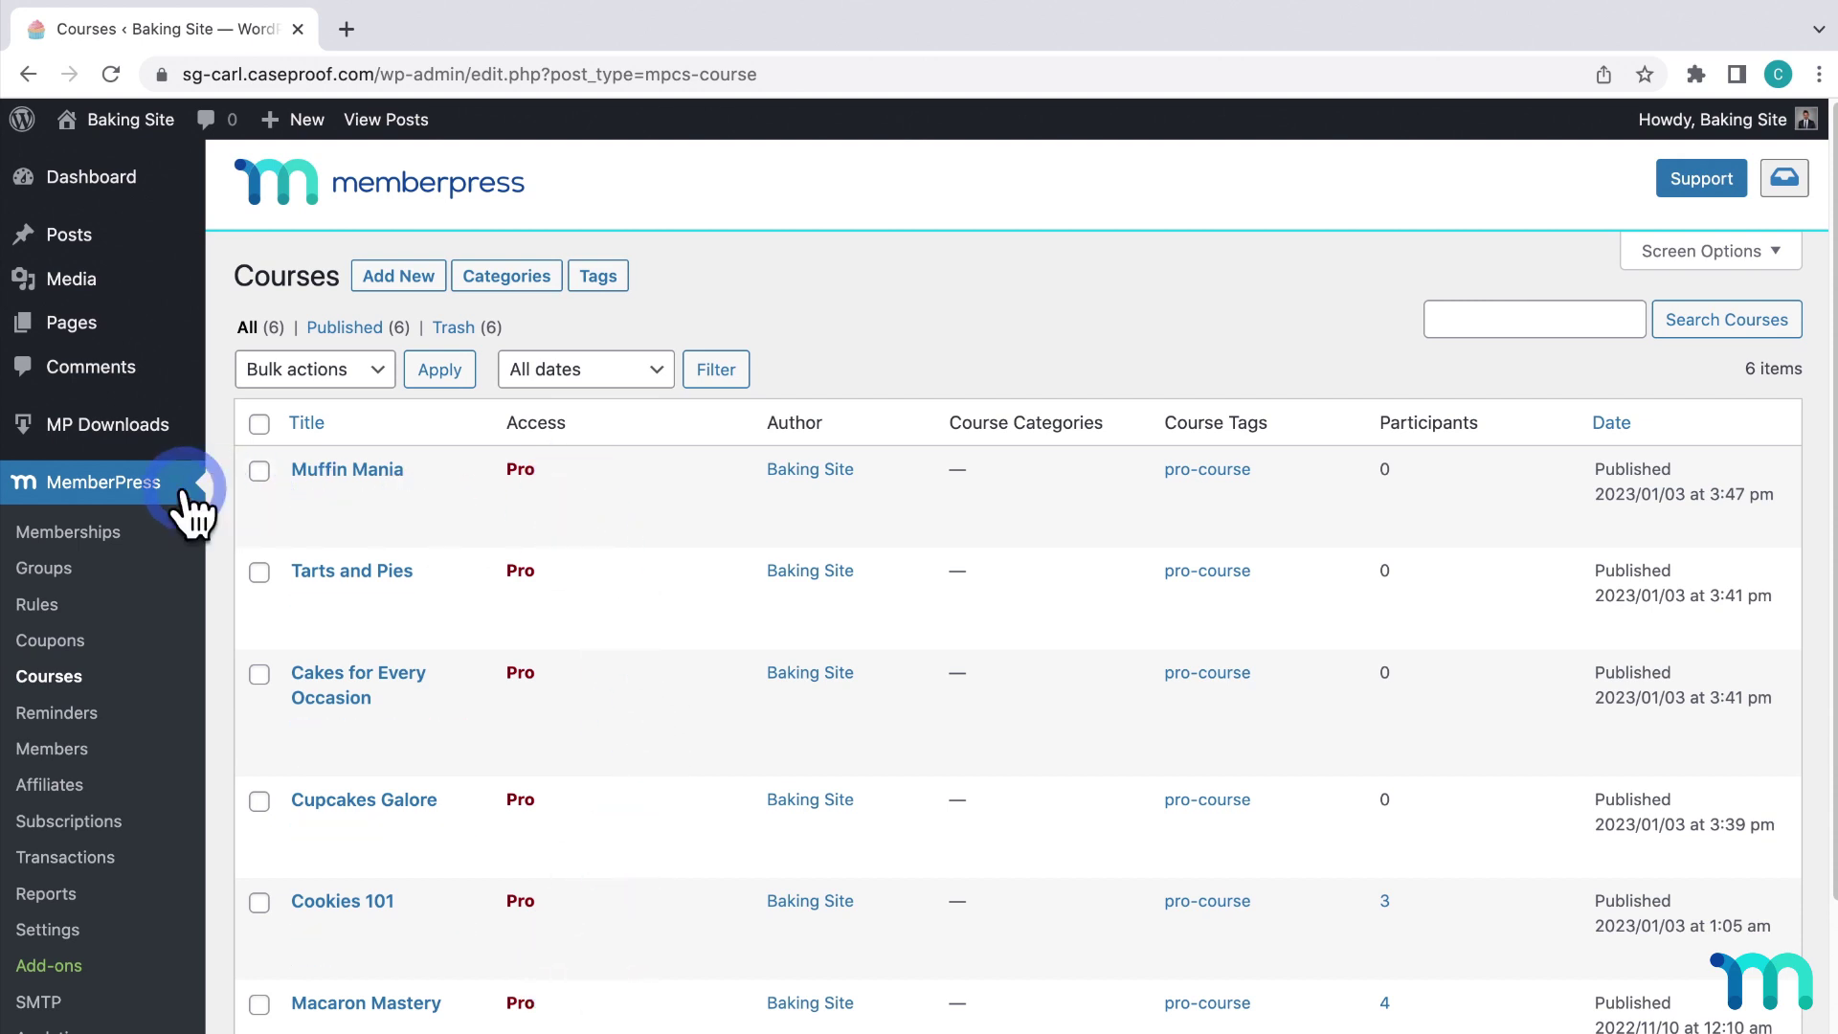
click(48, 930)
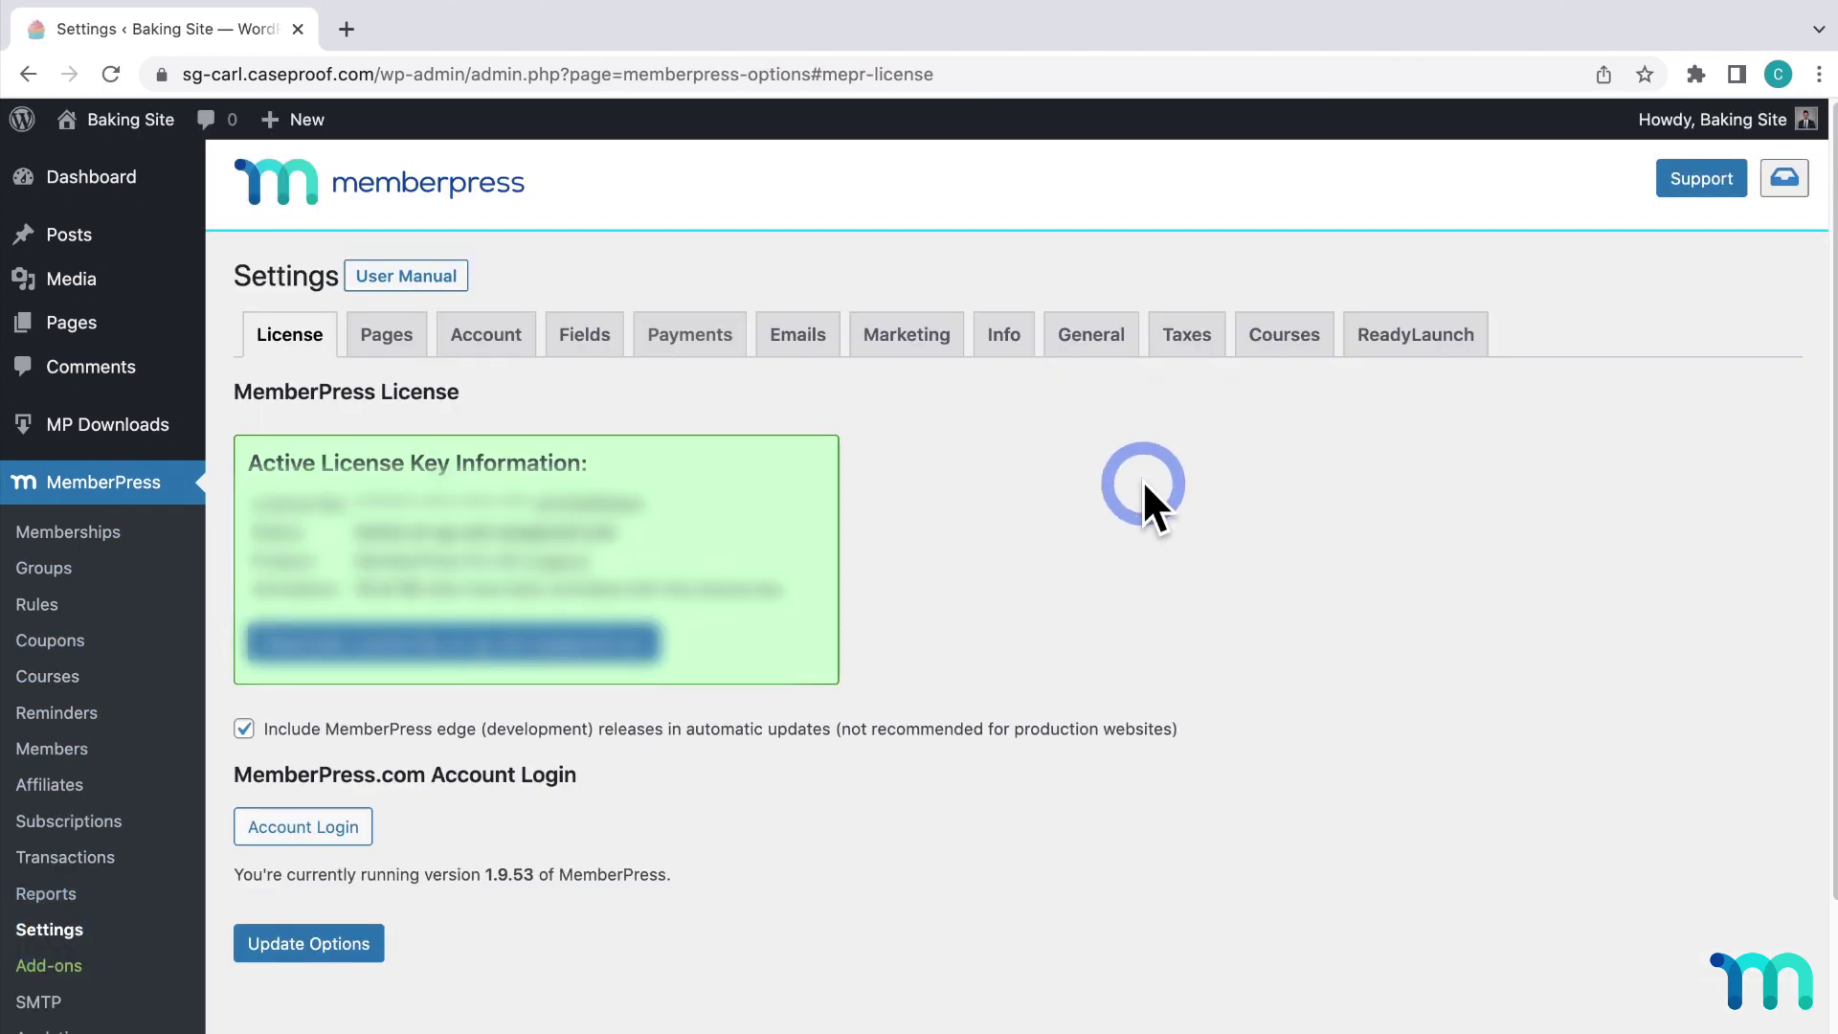
Set the ReadyLaunch logo to the BakeSchoolLogo_White image.
click(1416, 332)
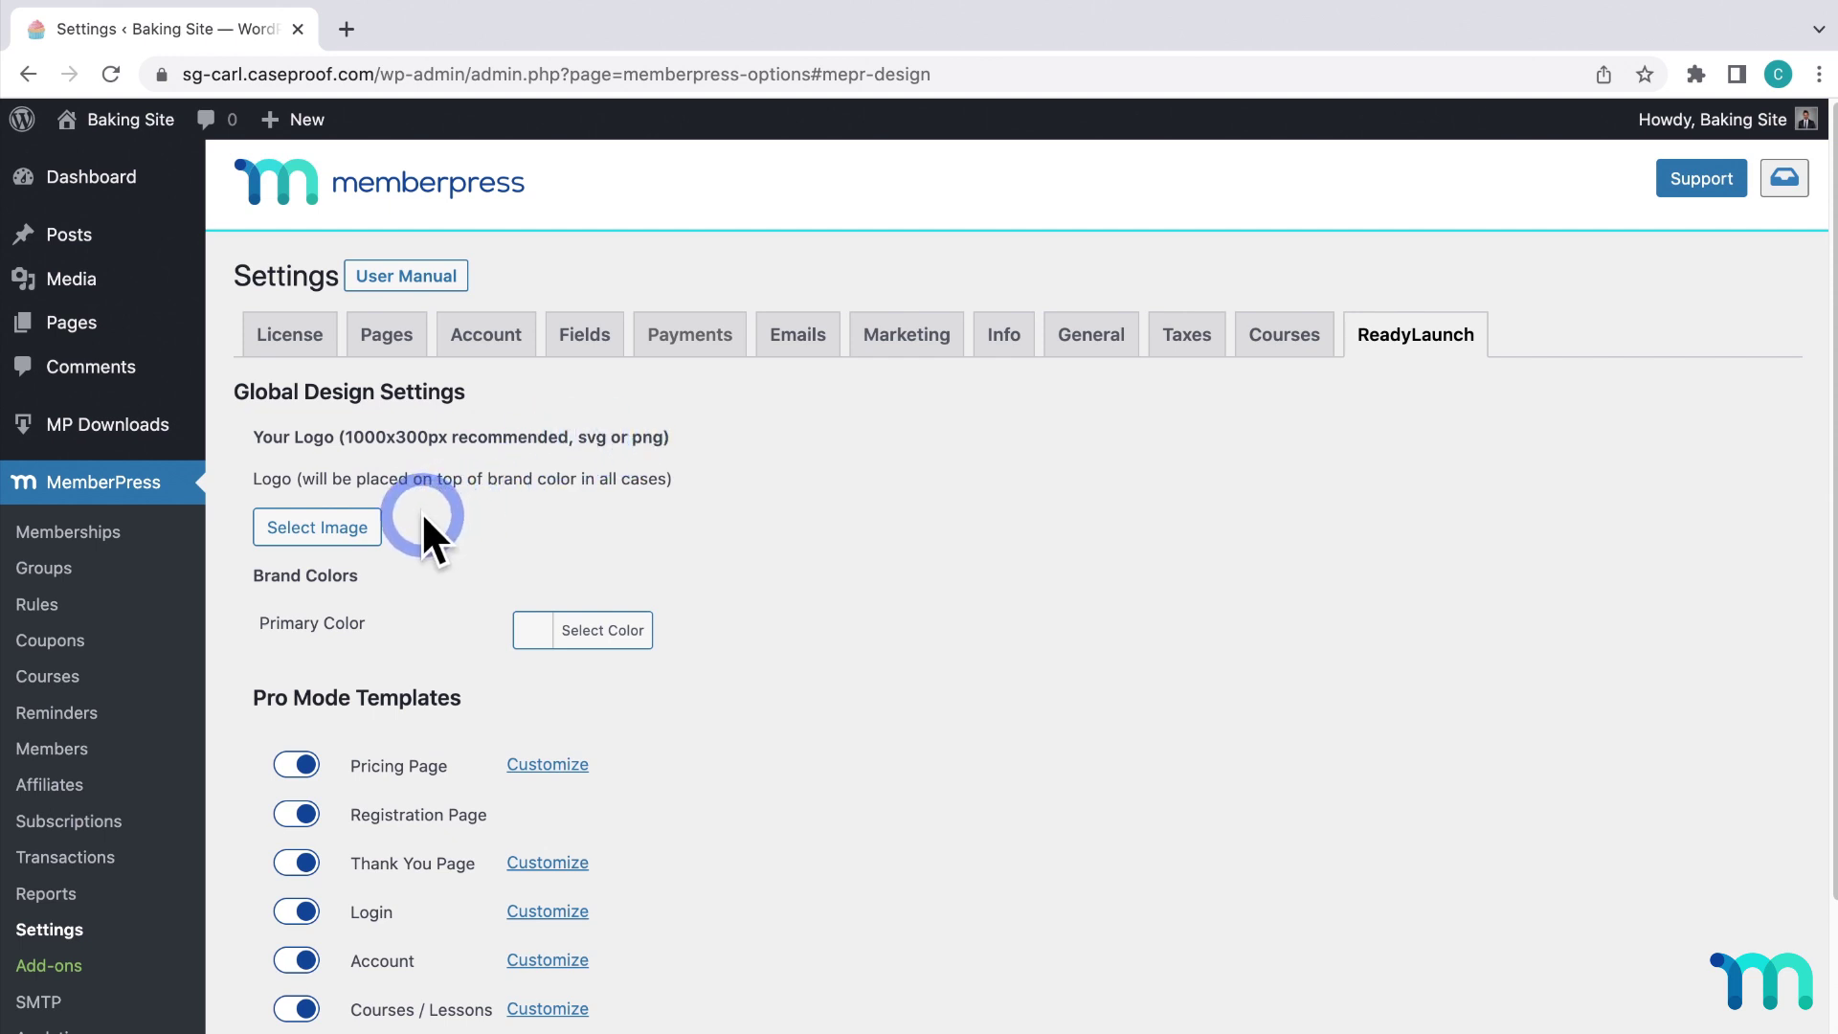
click(367, 525)
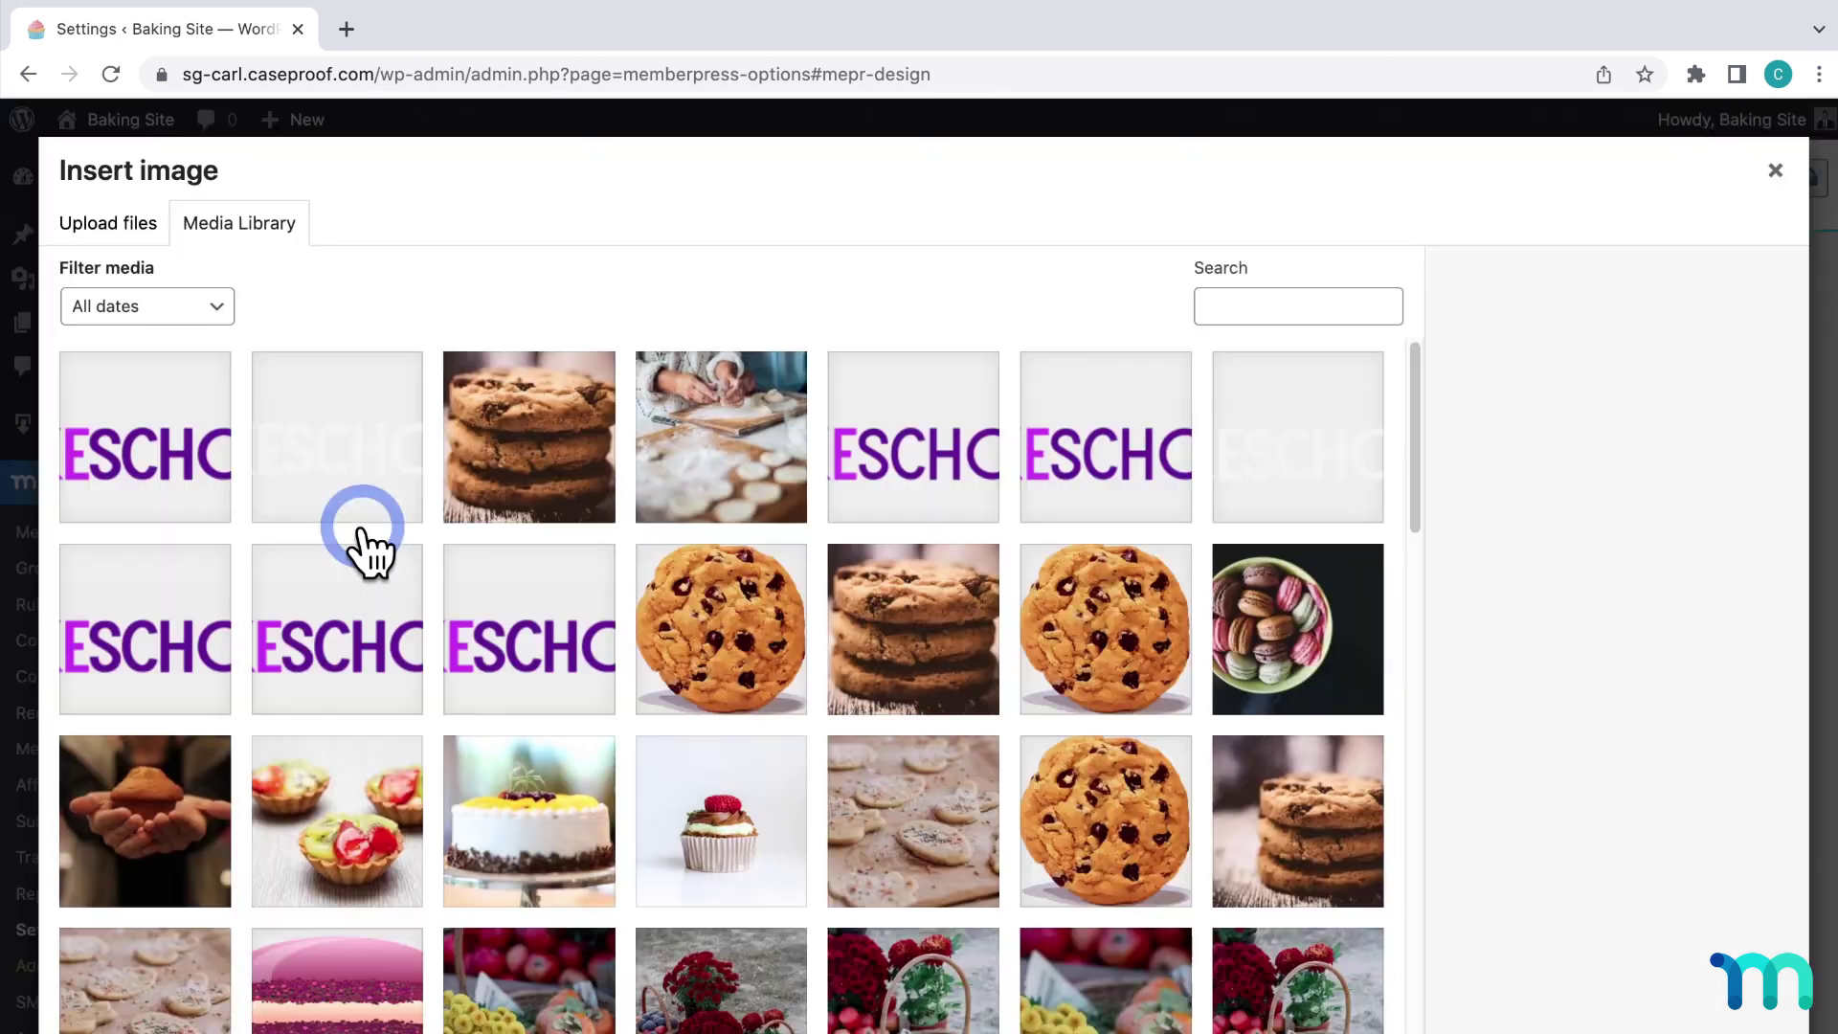
click(372, 505)
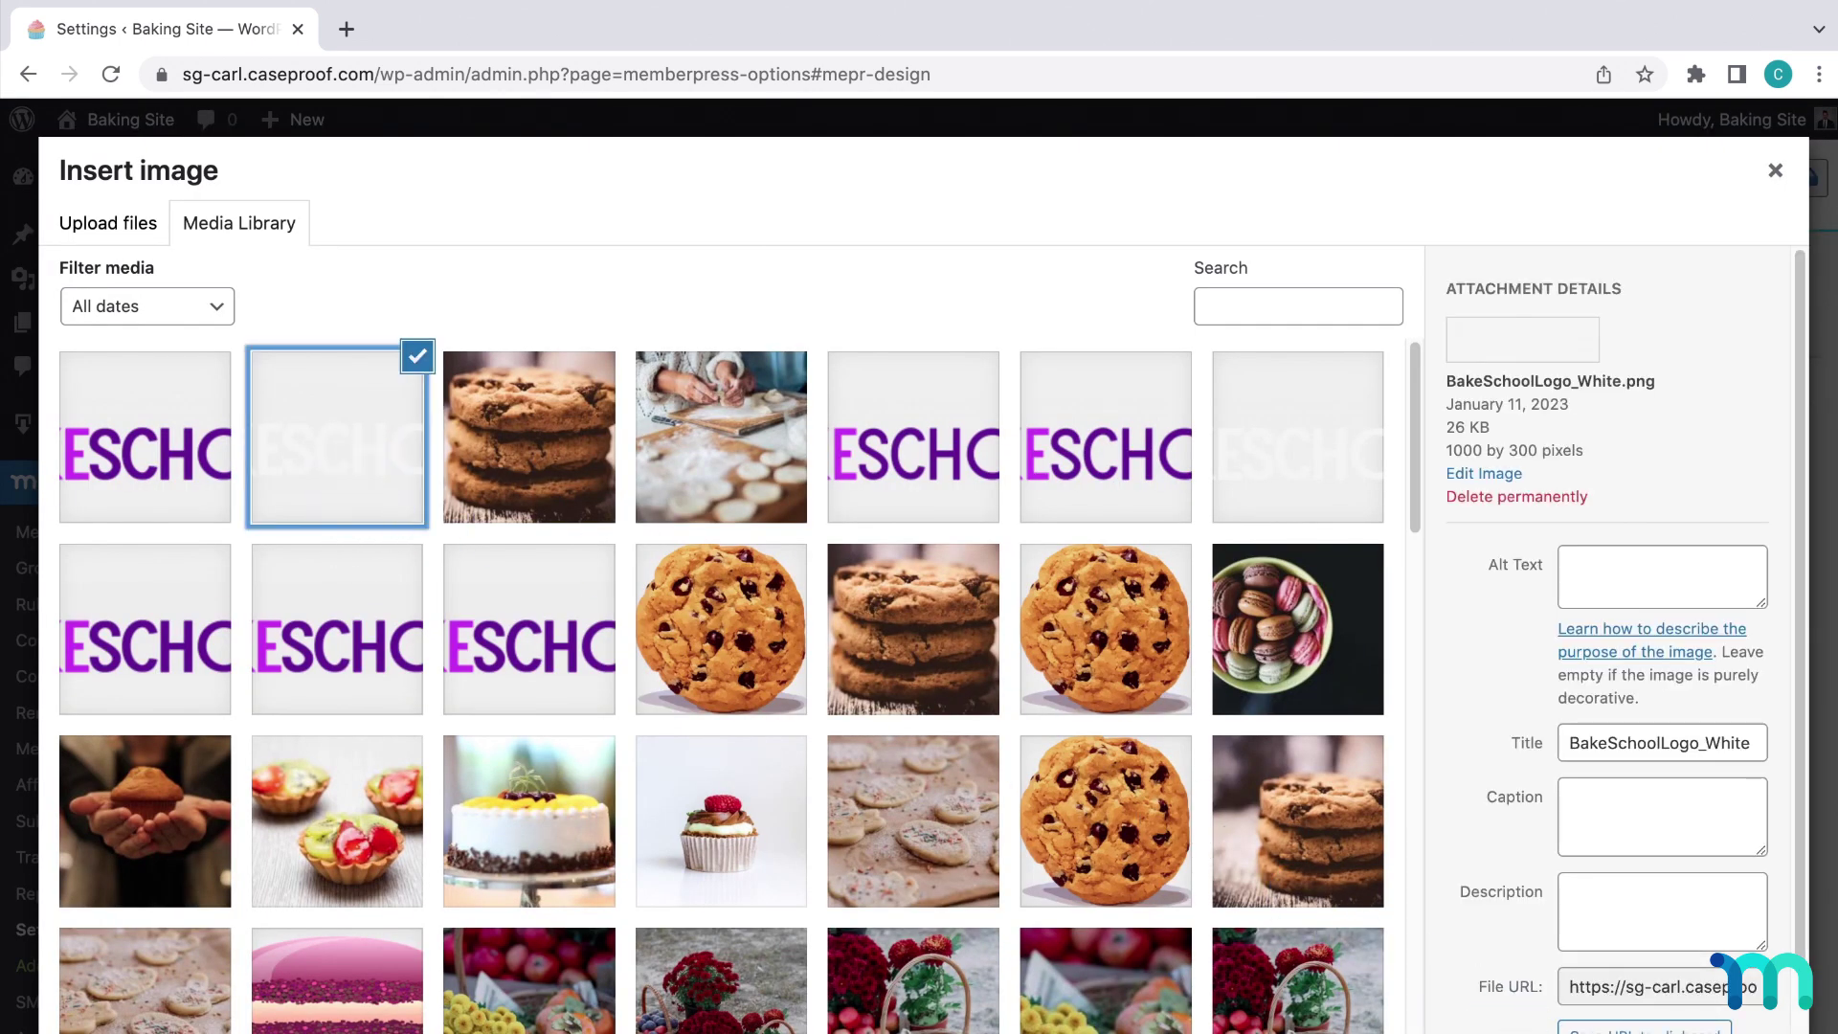
click(1498, 1005)
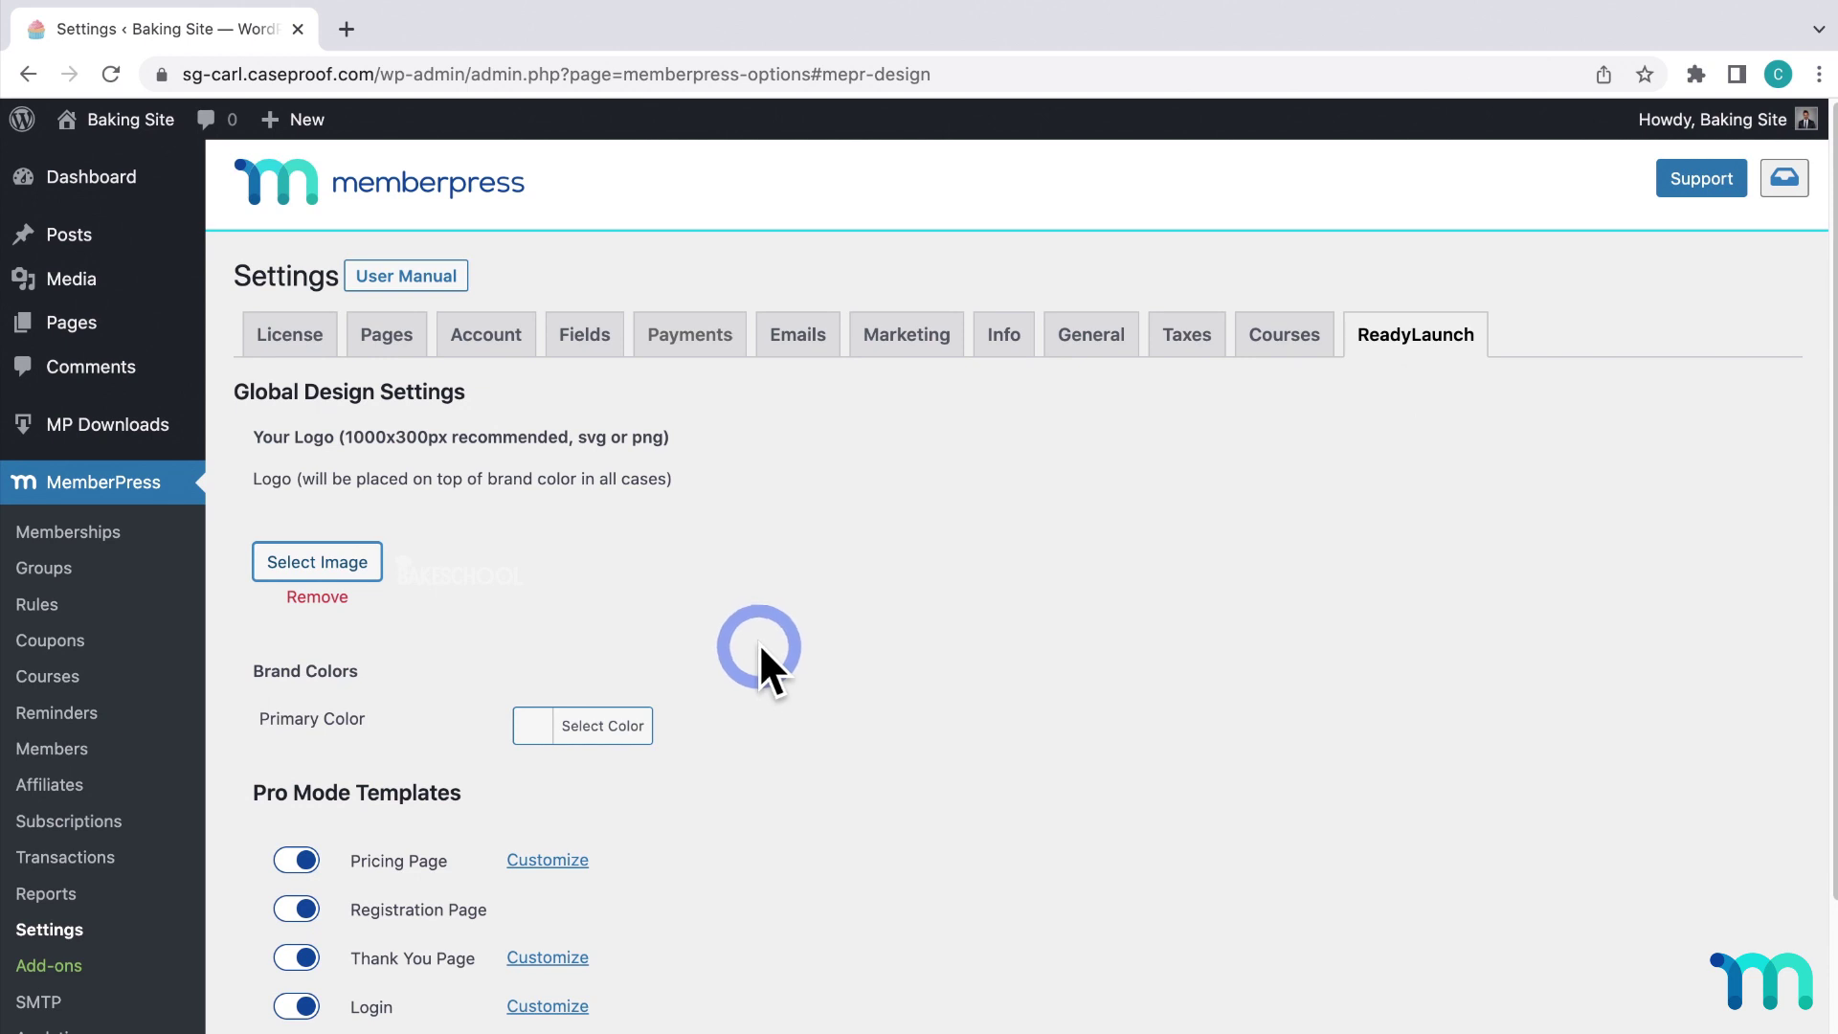
Set the primary colour to purple #8224e3 and save the ReadyLaunch options.
scroll(761, 642, down, 3)
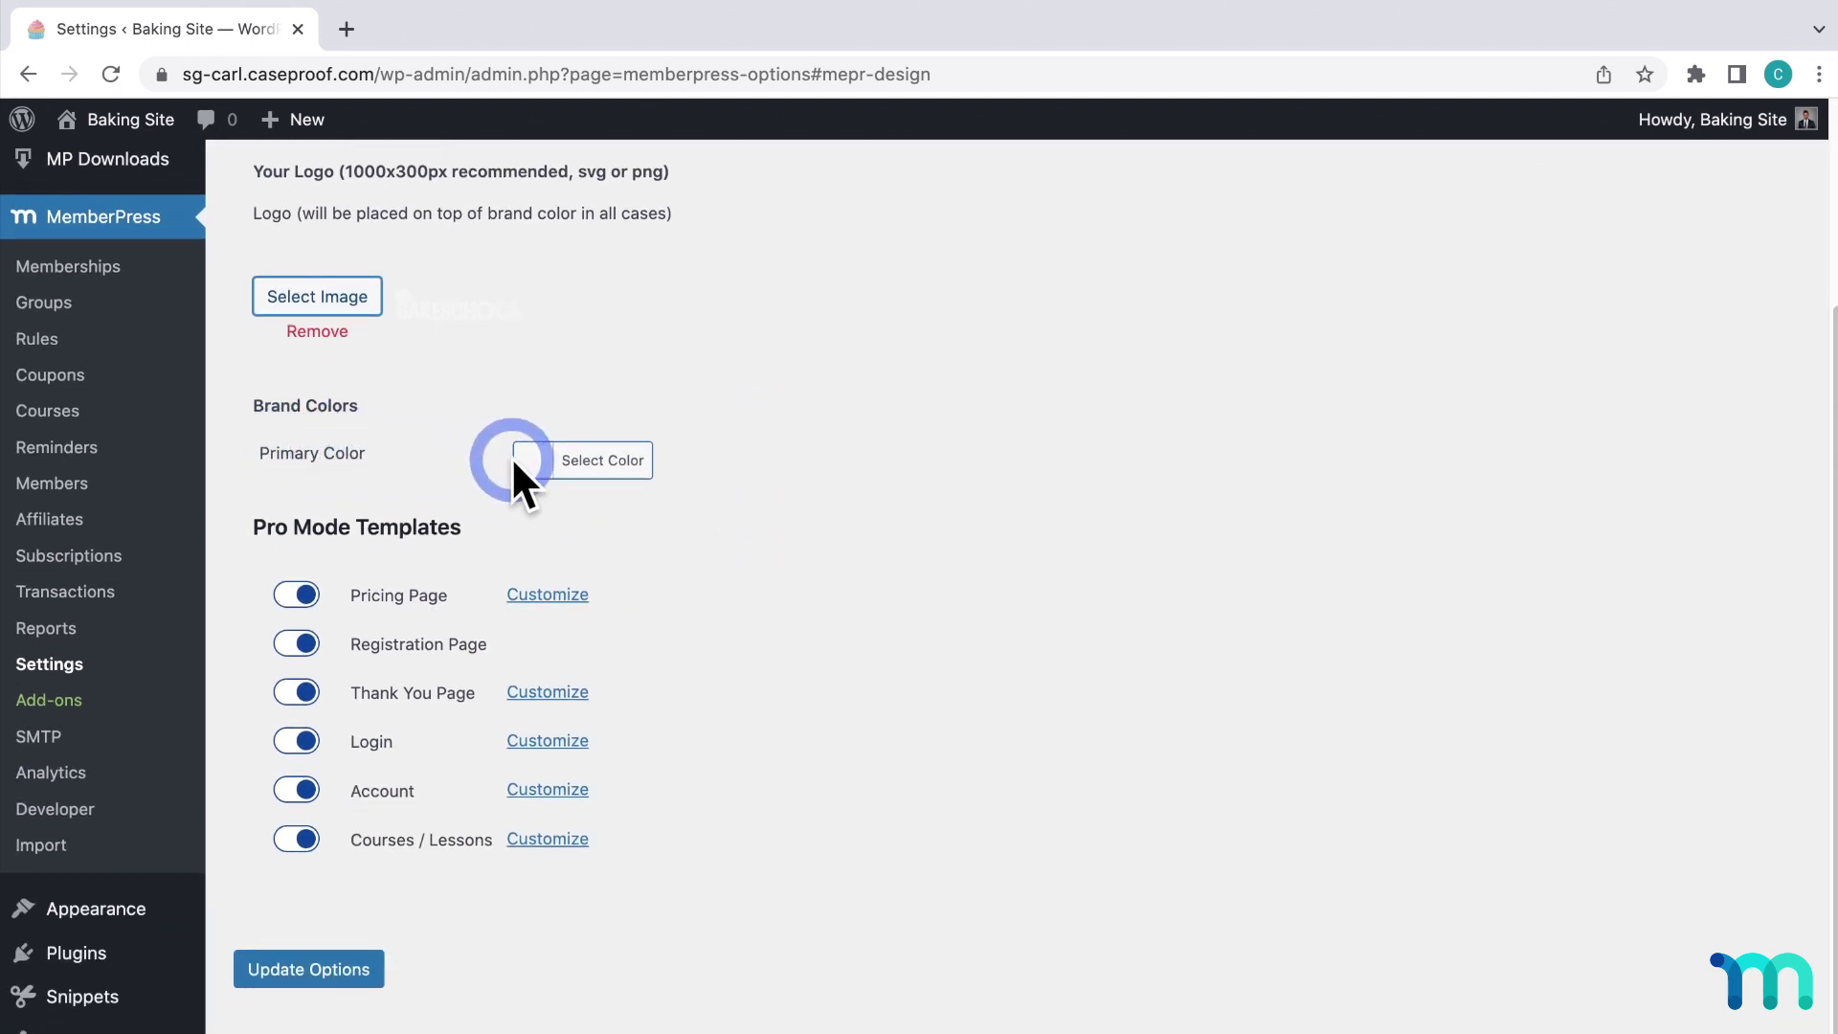
click(619, 471)
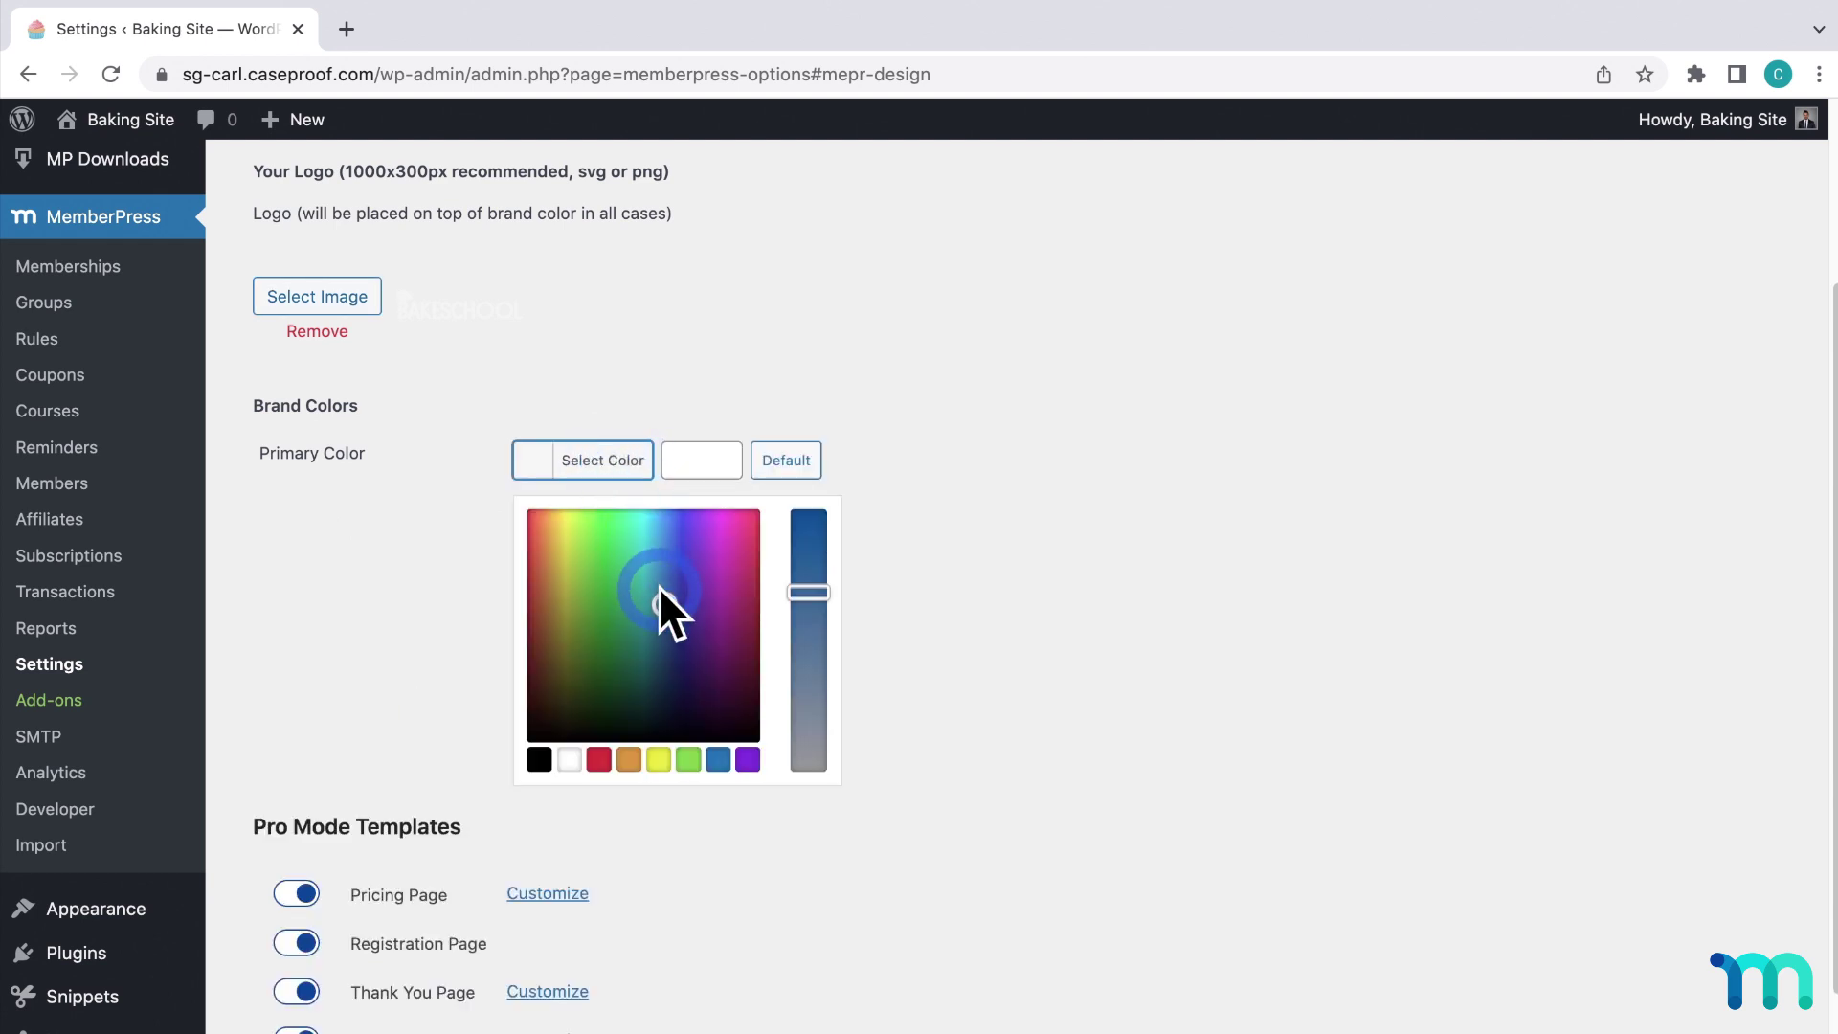
mouse_move(657, 605)
mouse_down()
mouse_move(616, 629)
mouse_move(660, 597)
mouse_up()
drag(734, 460, 678, 461)
text(#8224e3)
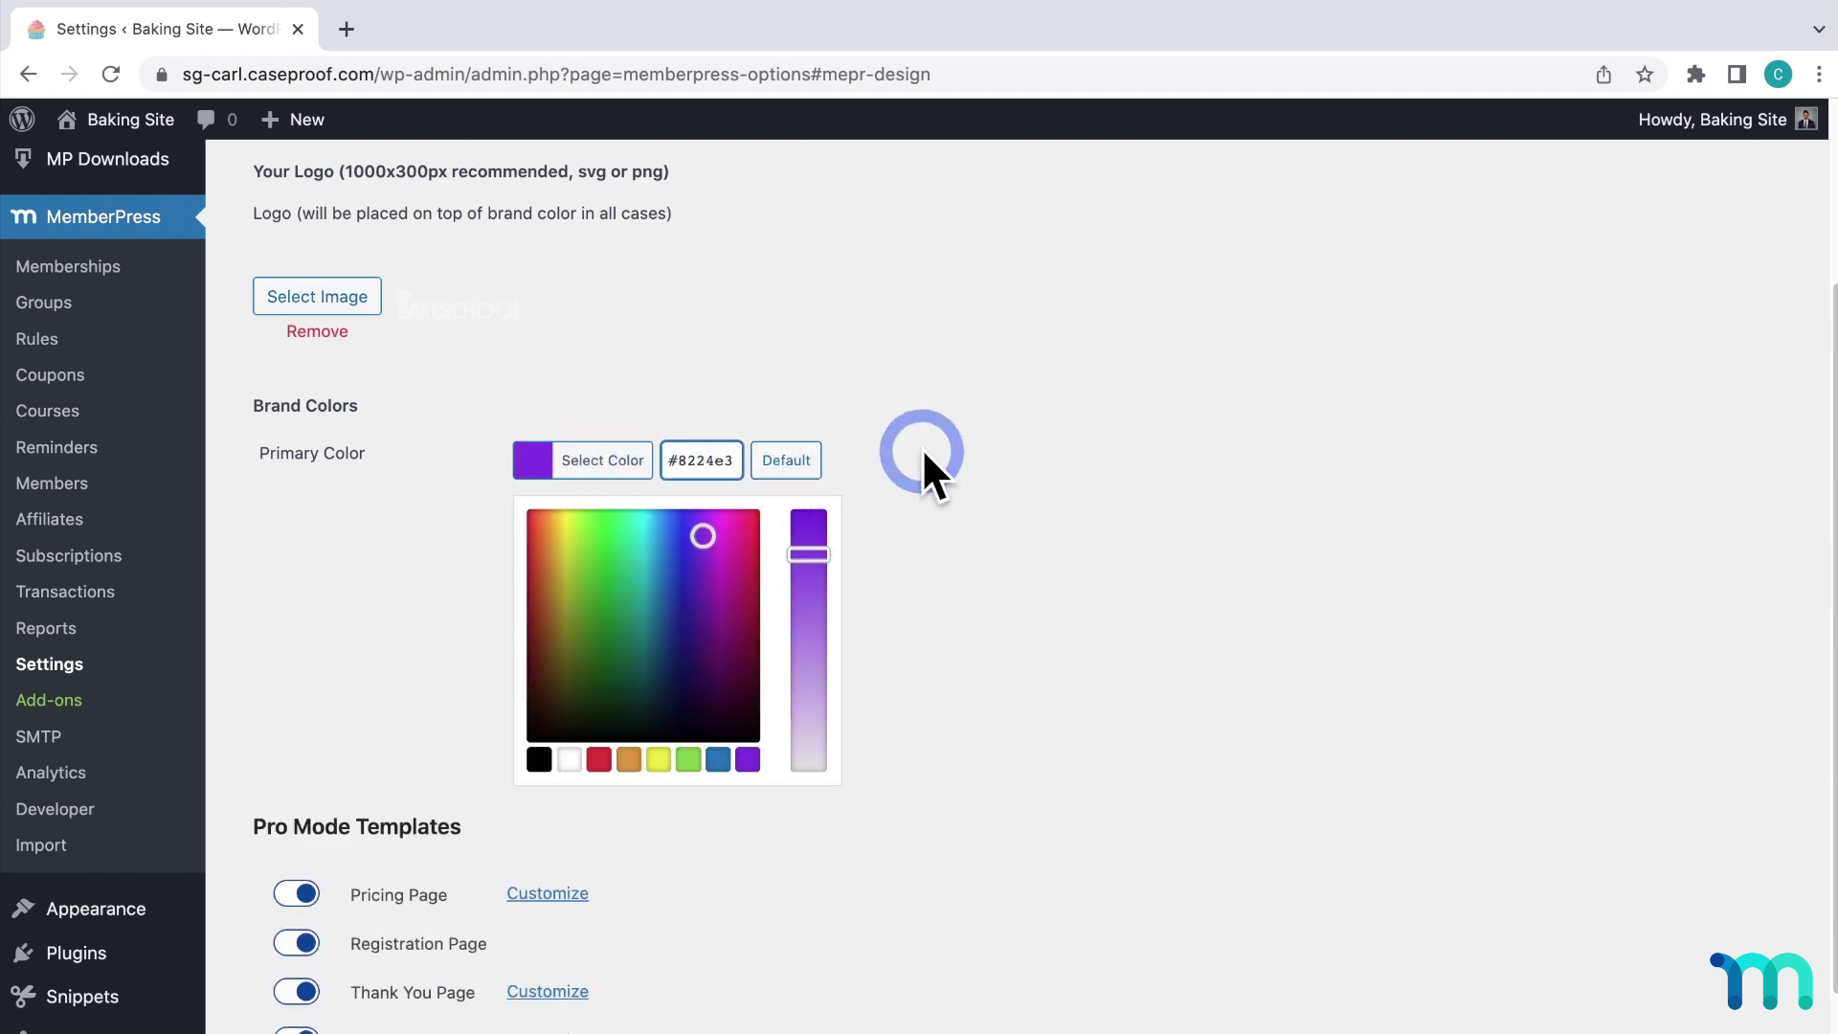
click(924, 458)
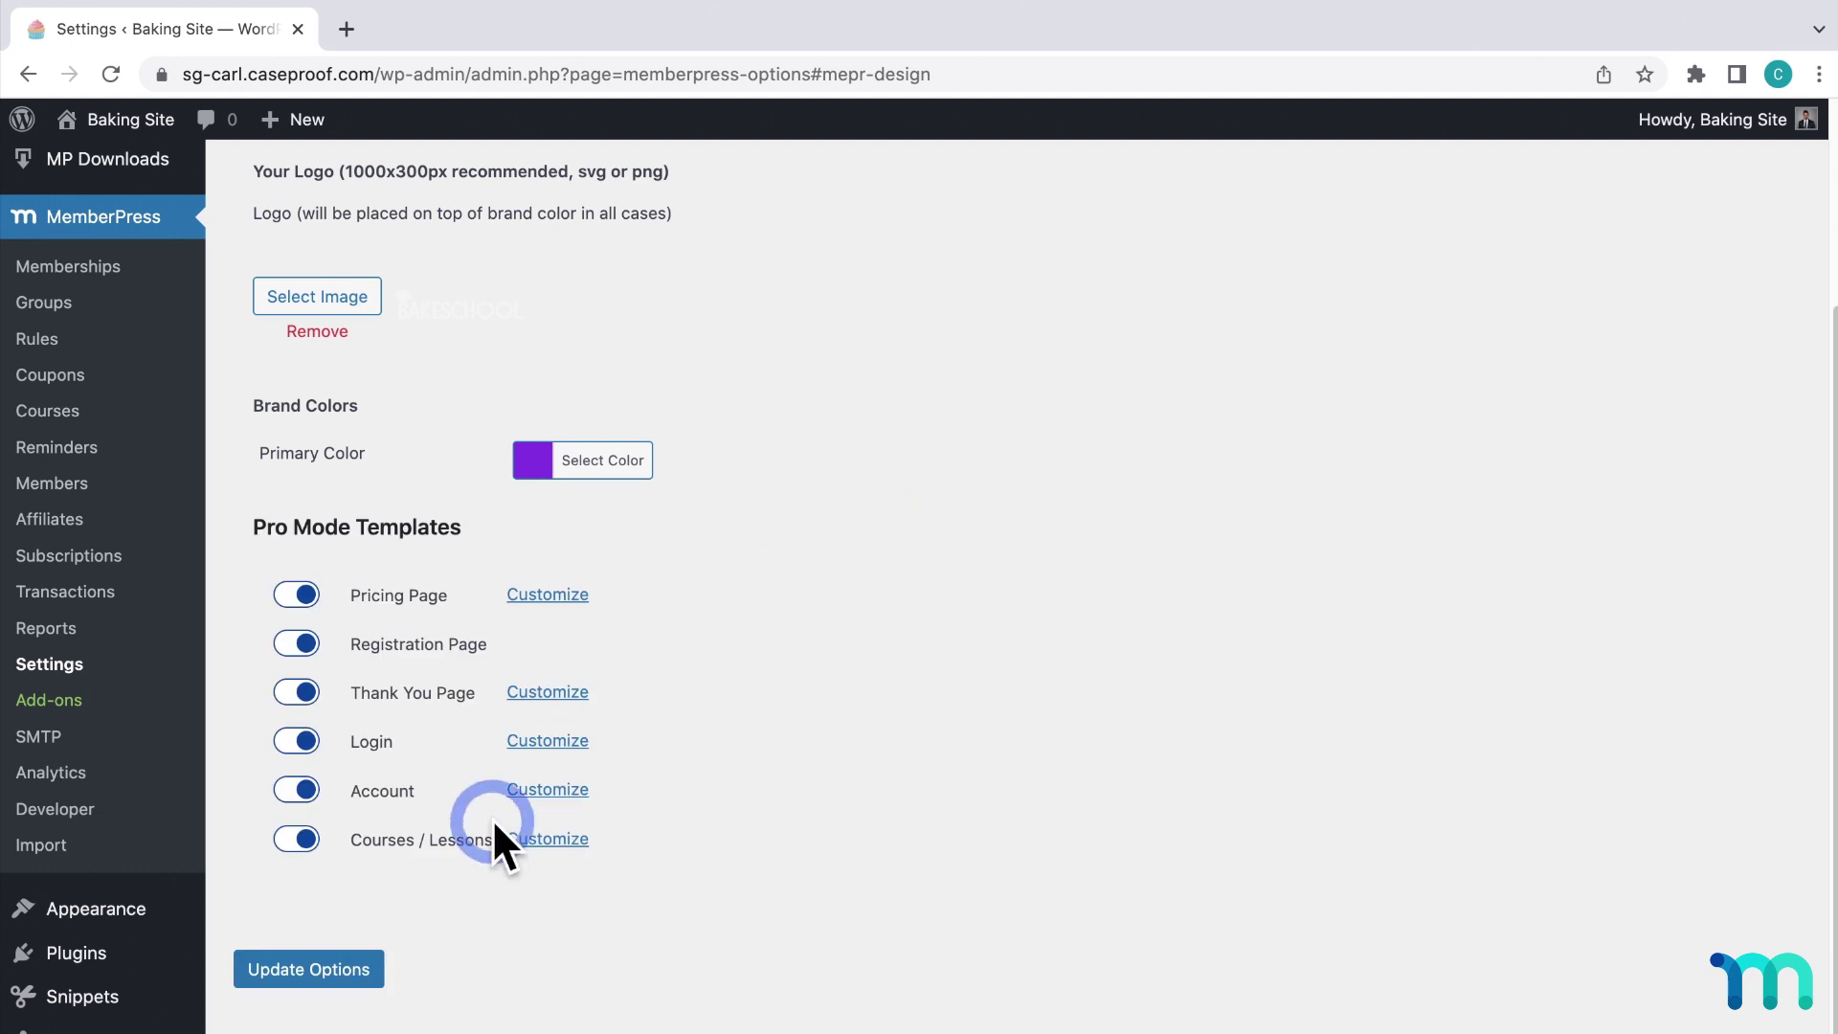
click(359, 970)
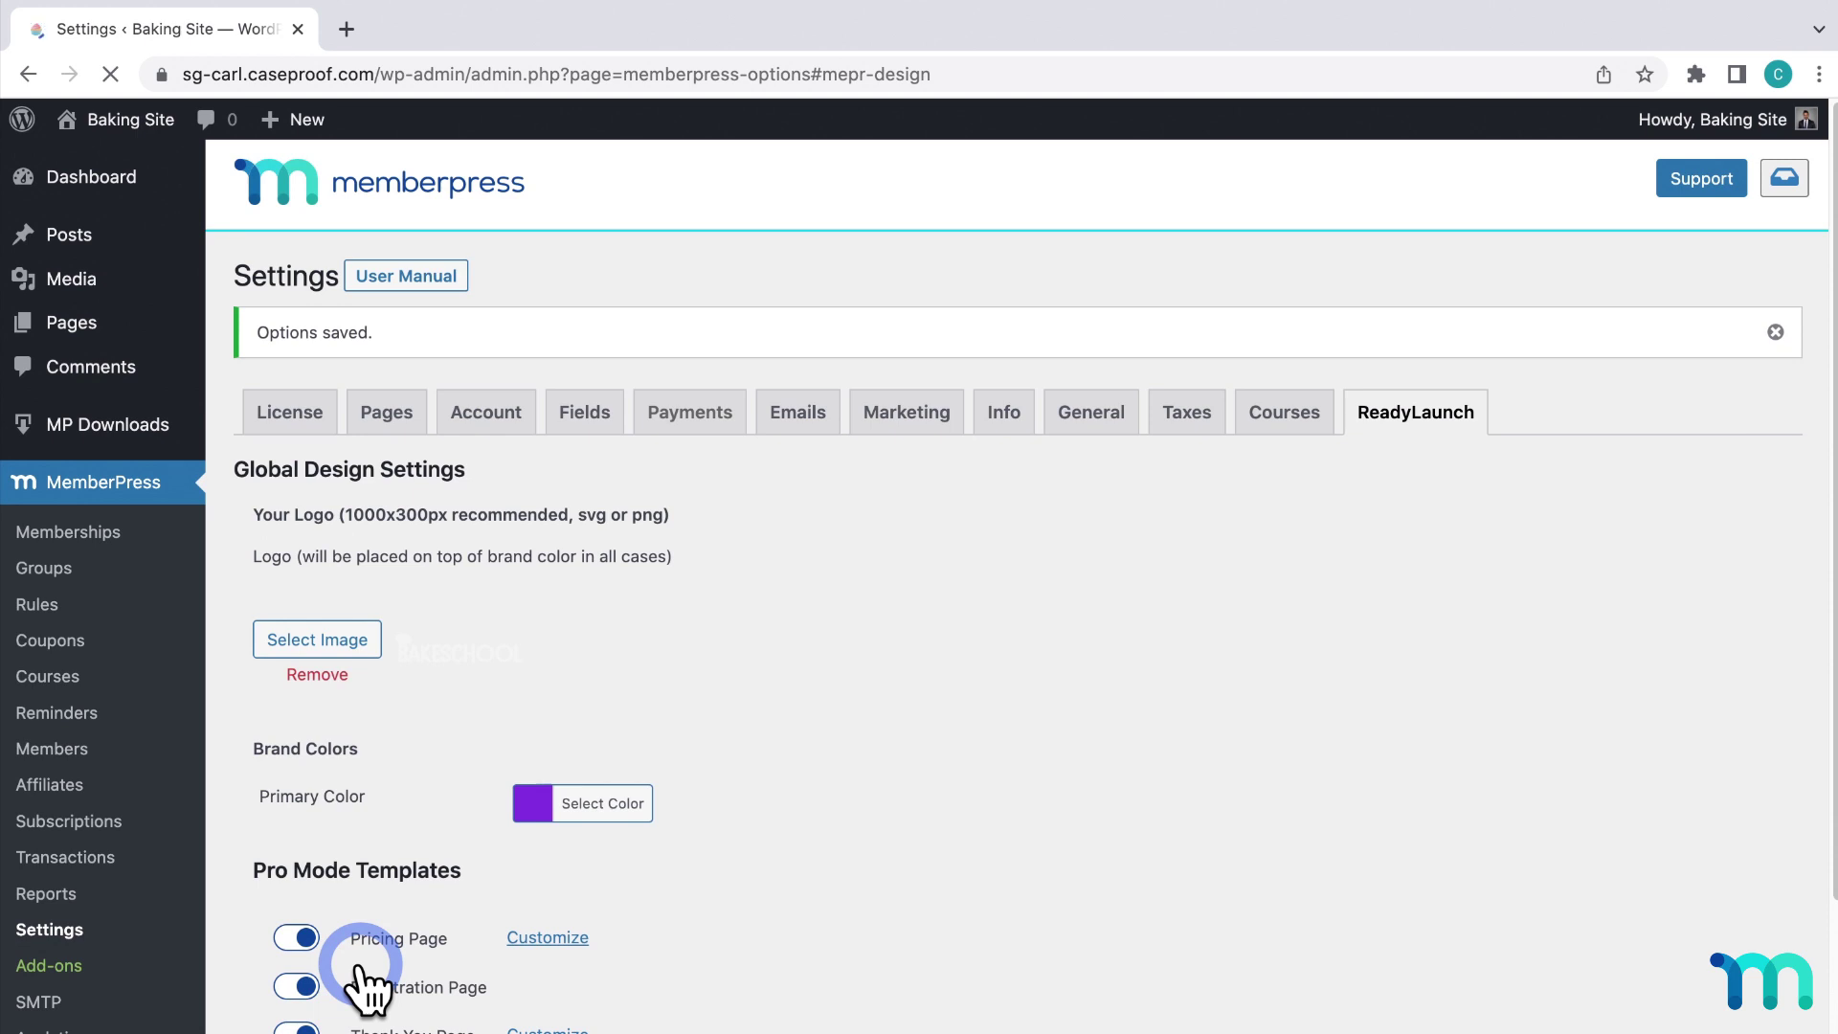
Toggle the Pricing Page template off and back on, leaving Pricing Settings unchanged.
scroll(367, 986, down, 5)
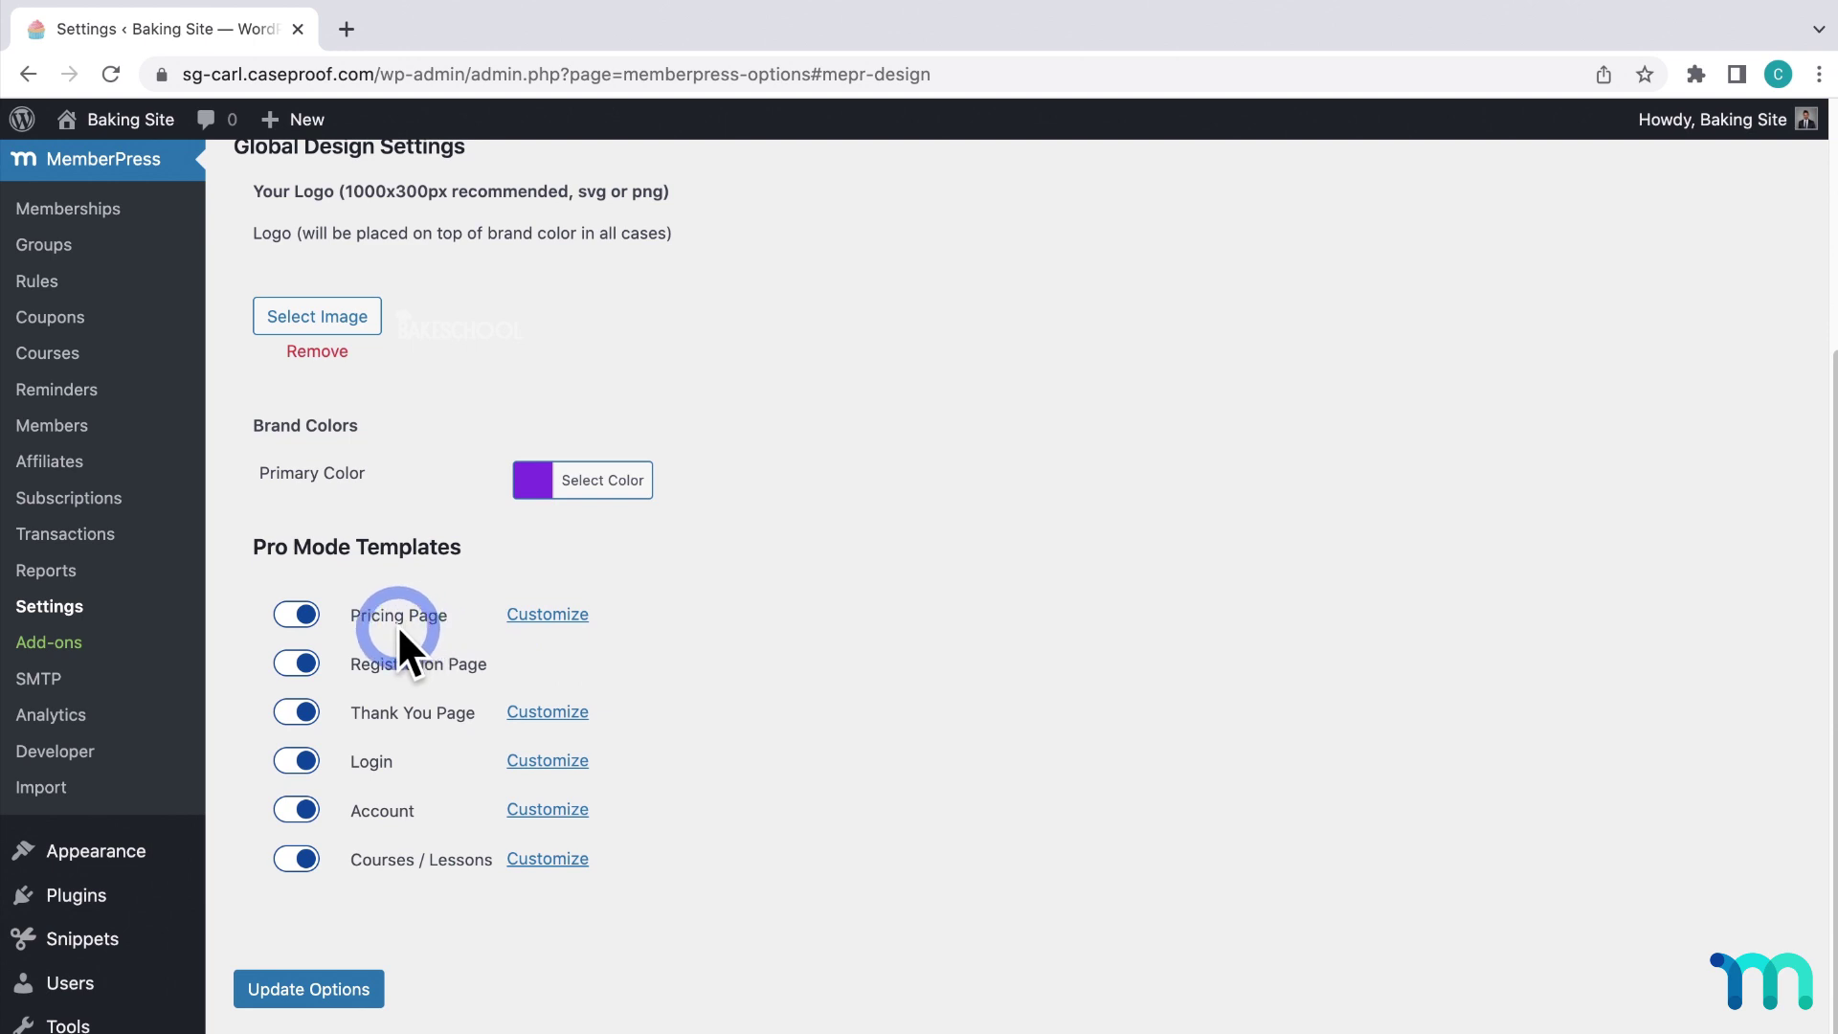
click(301, 615)
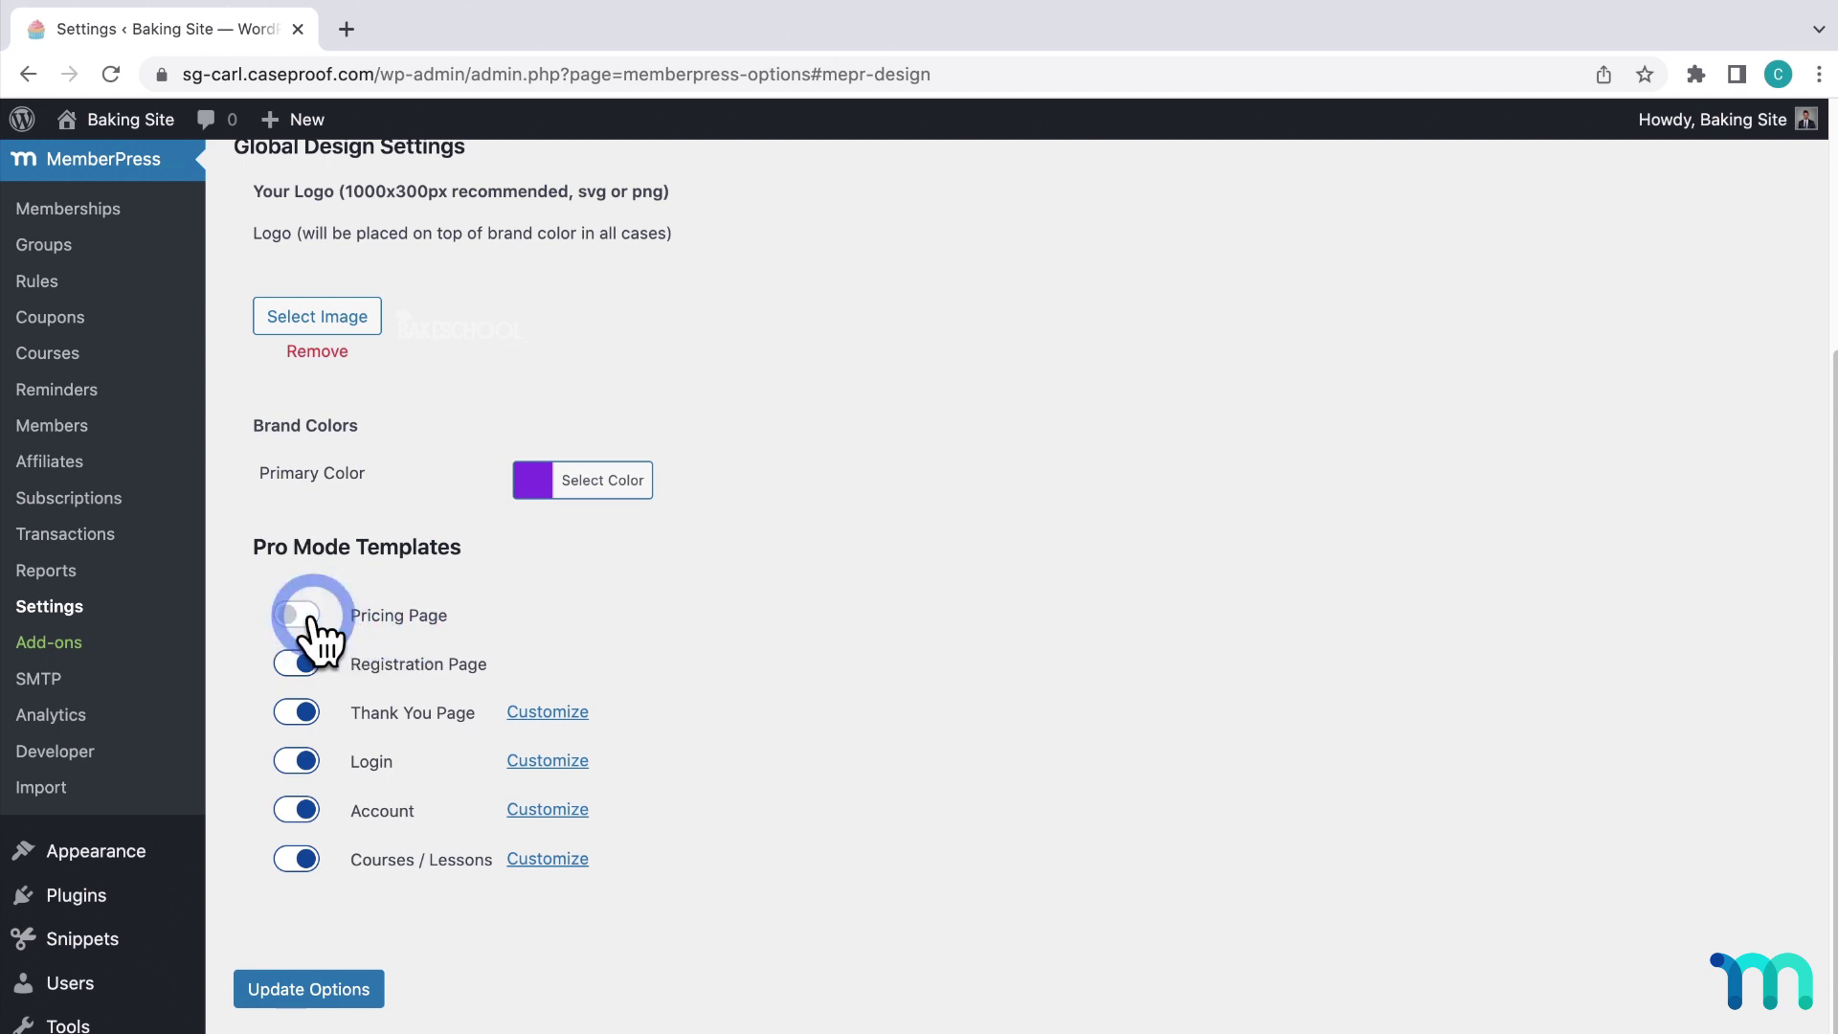
click(301, 616)
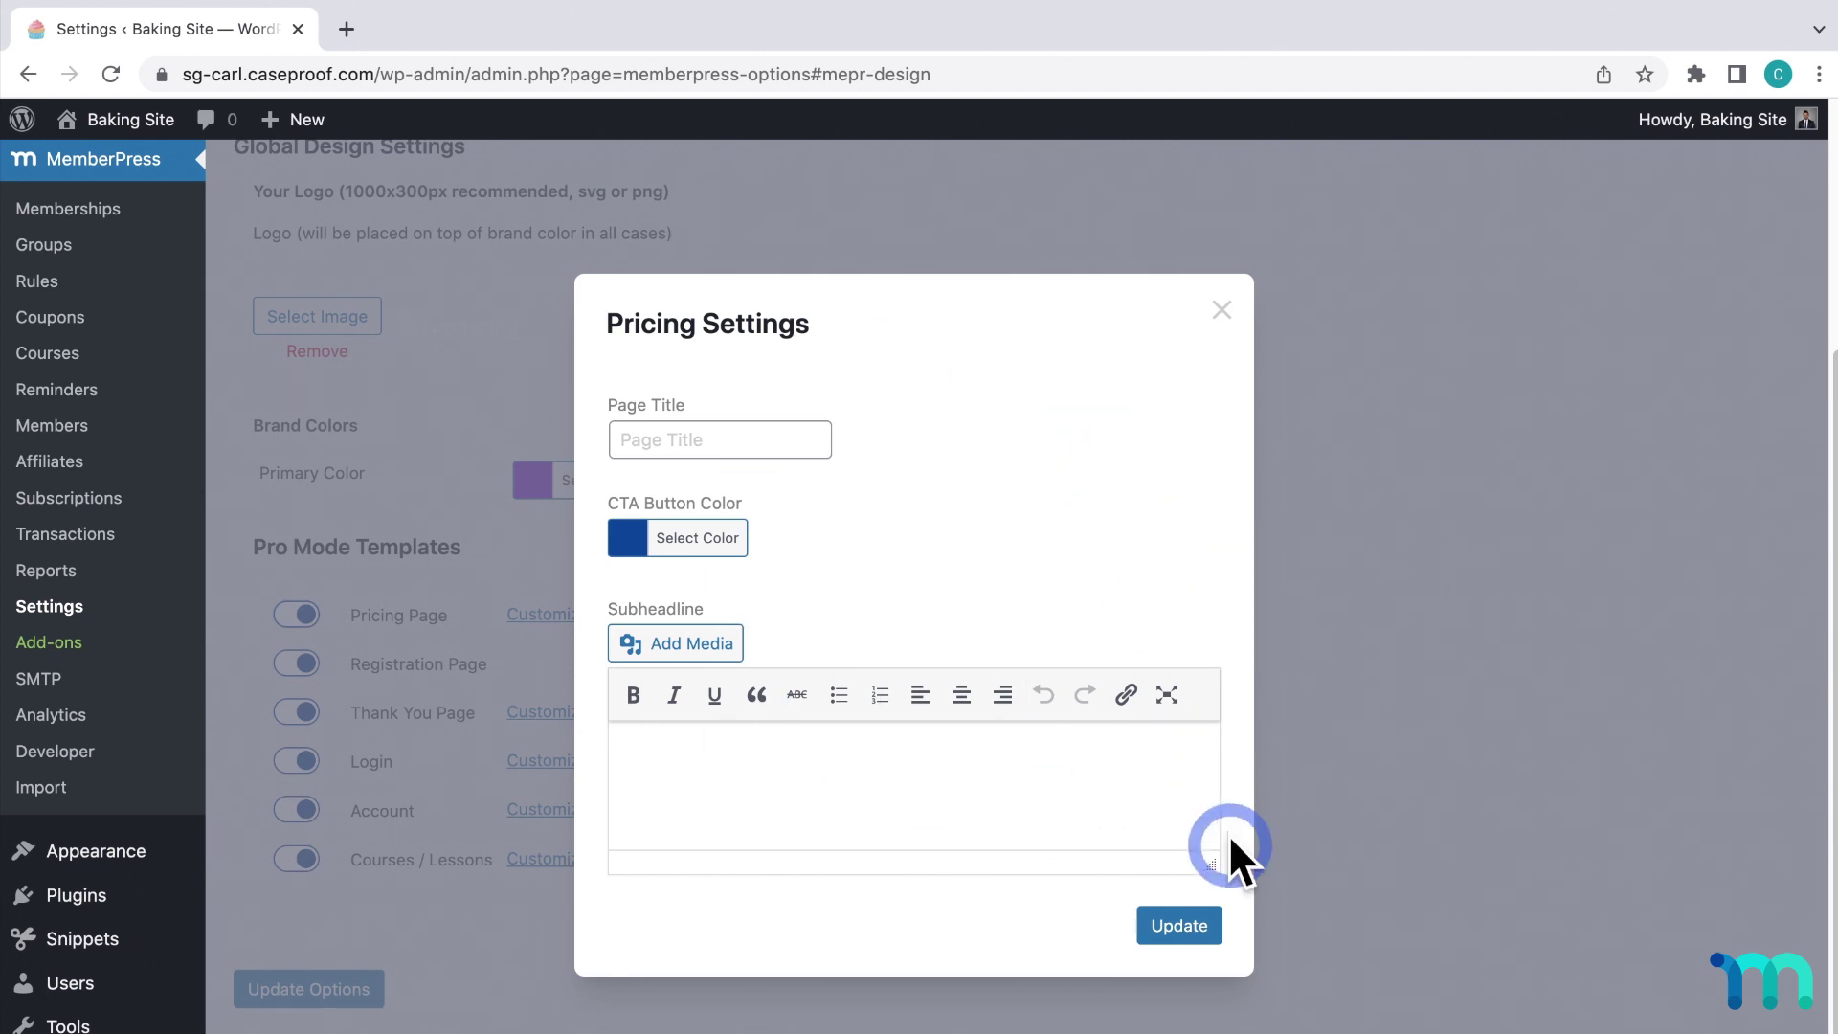
click(1185, 934)
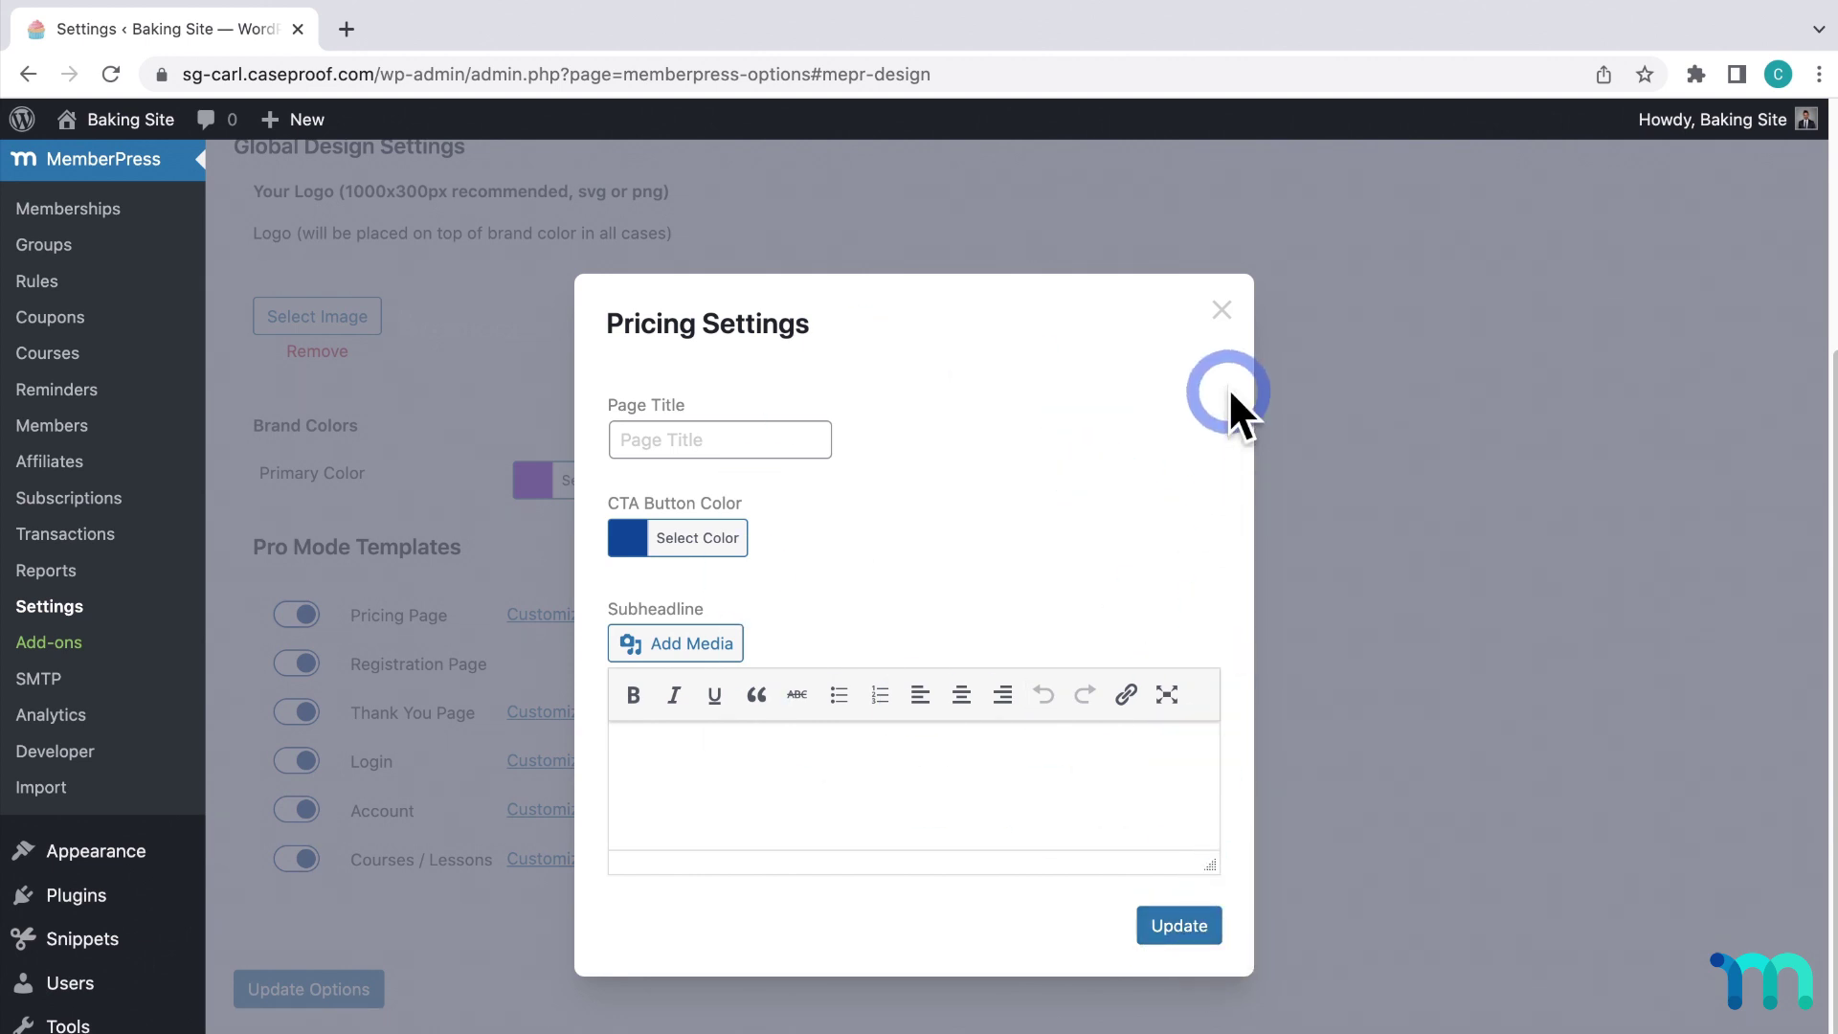
click(1222, 311)
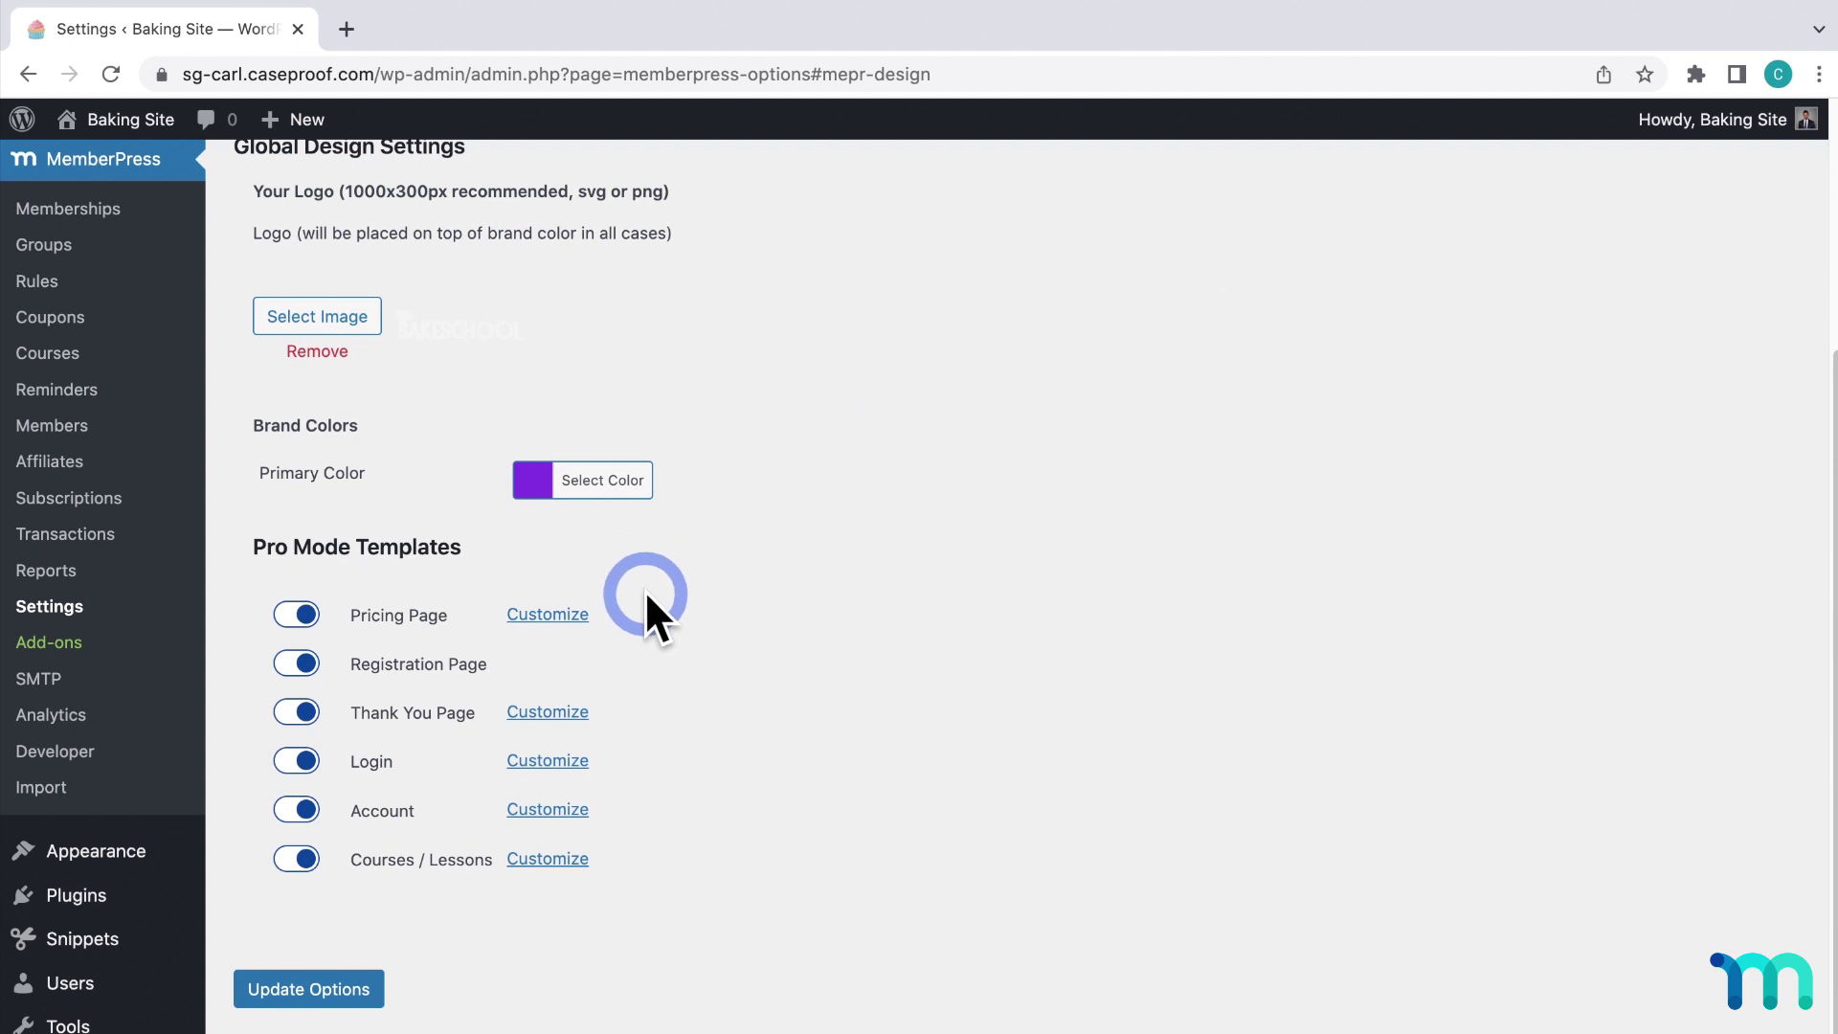
click(580, 618)
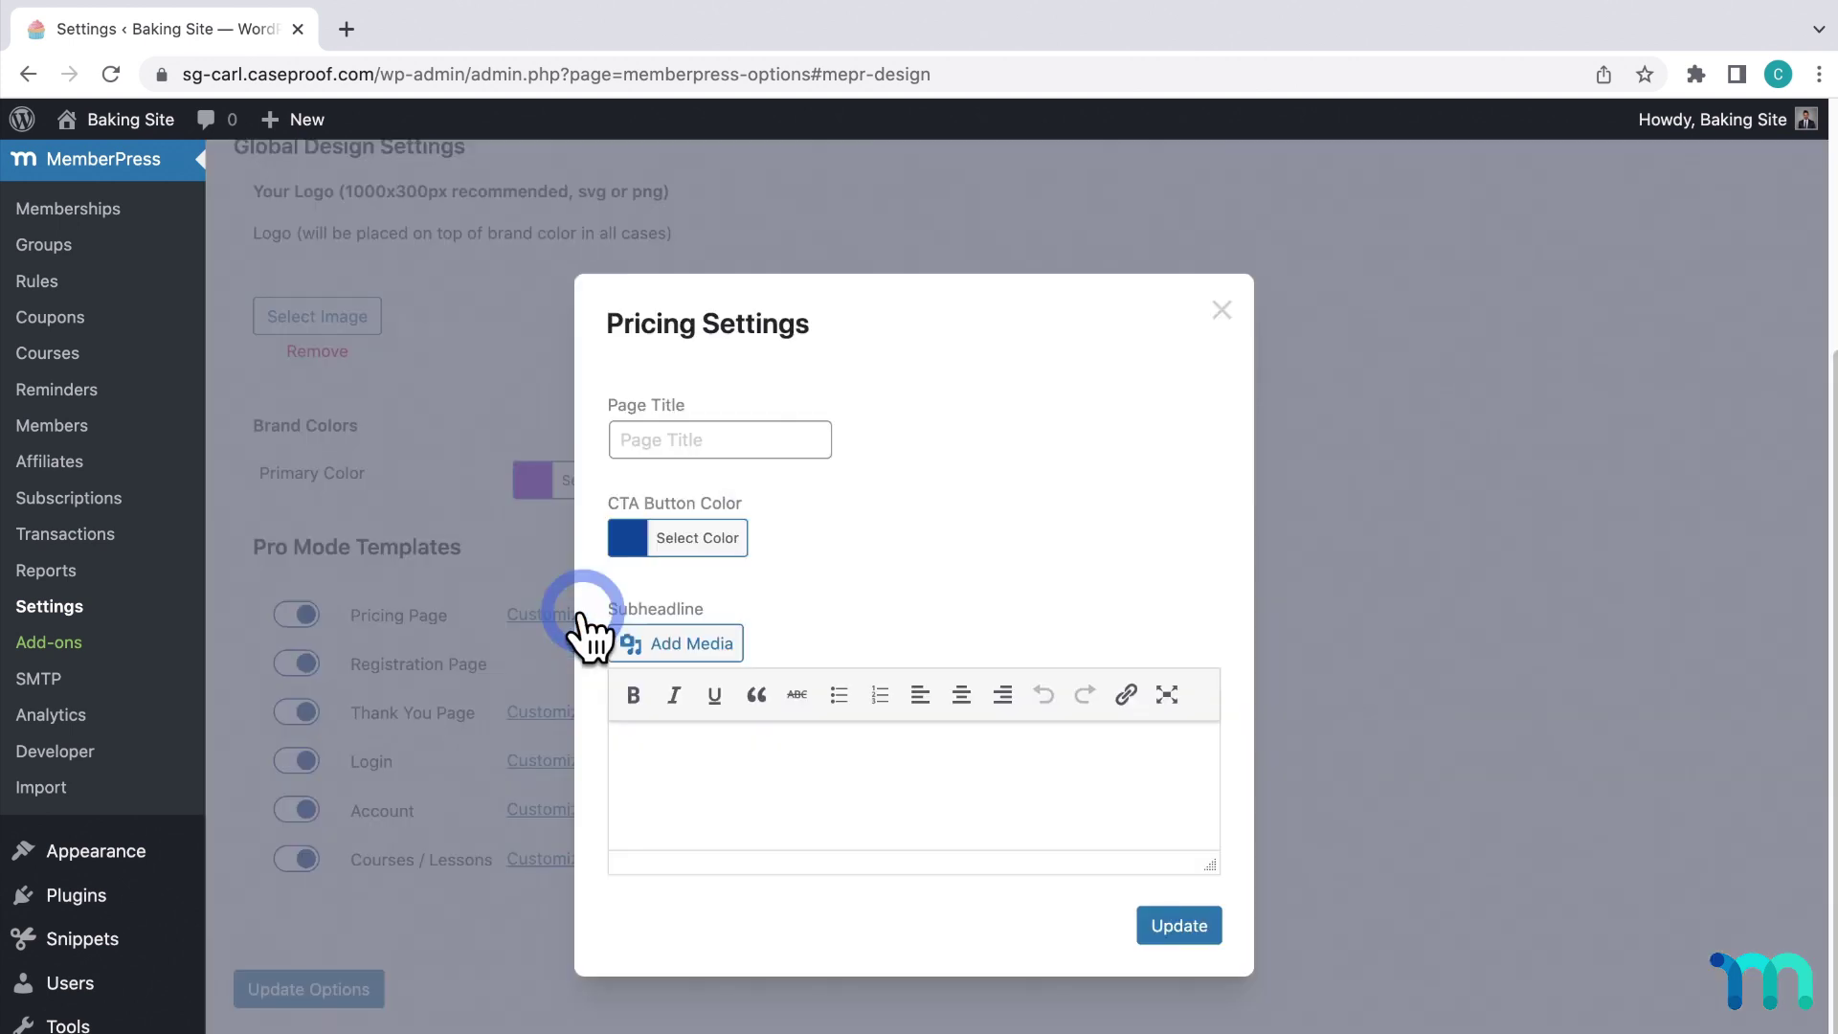
click(756, 450)
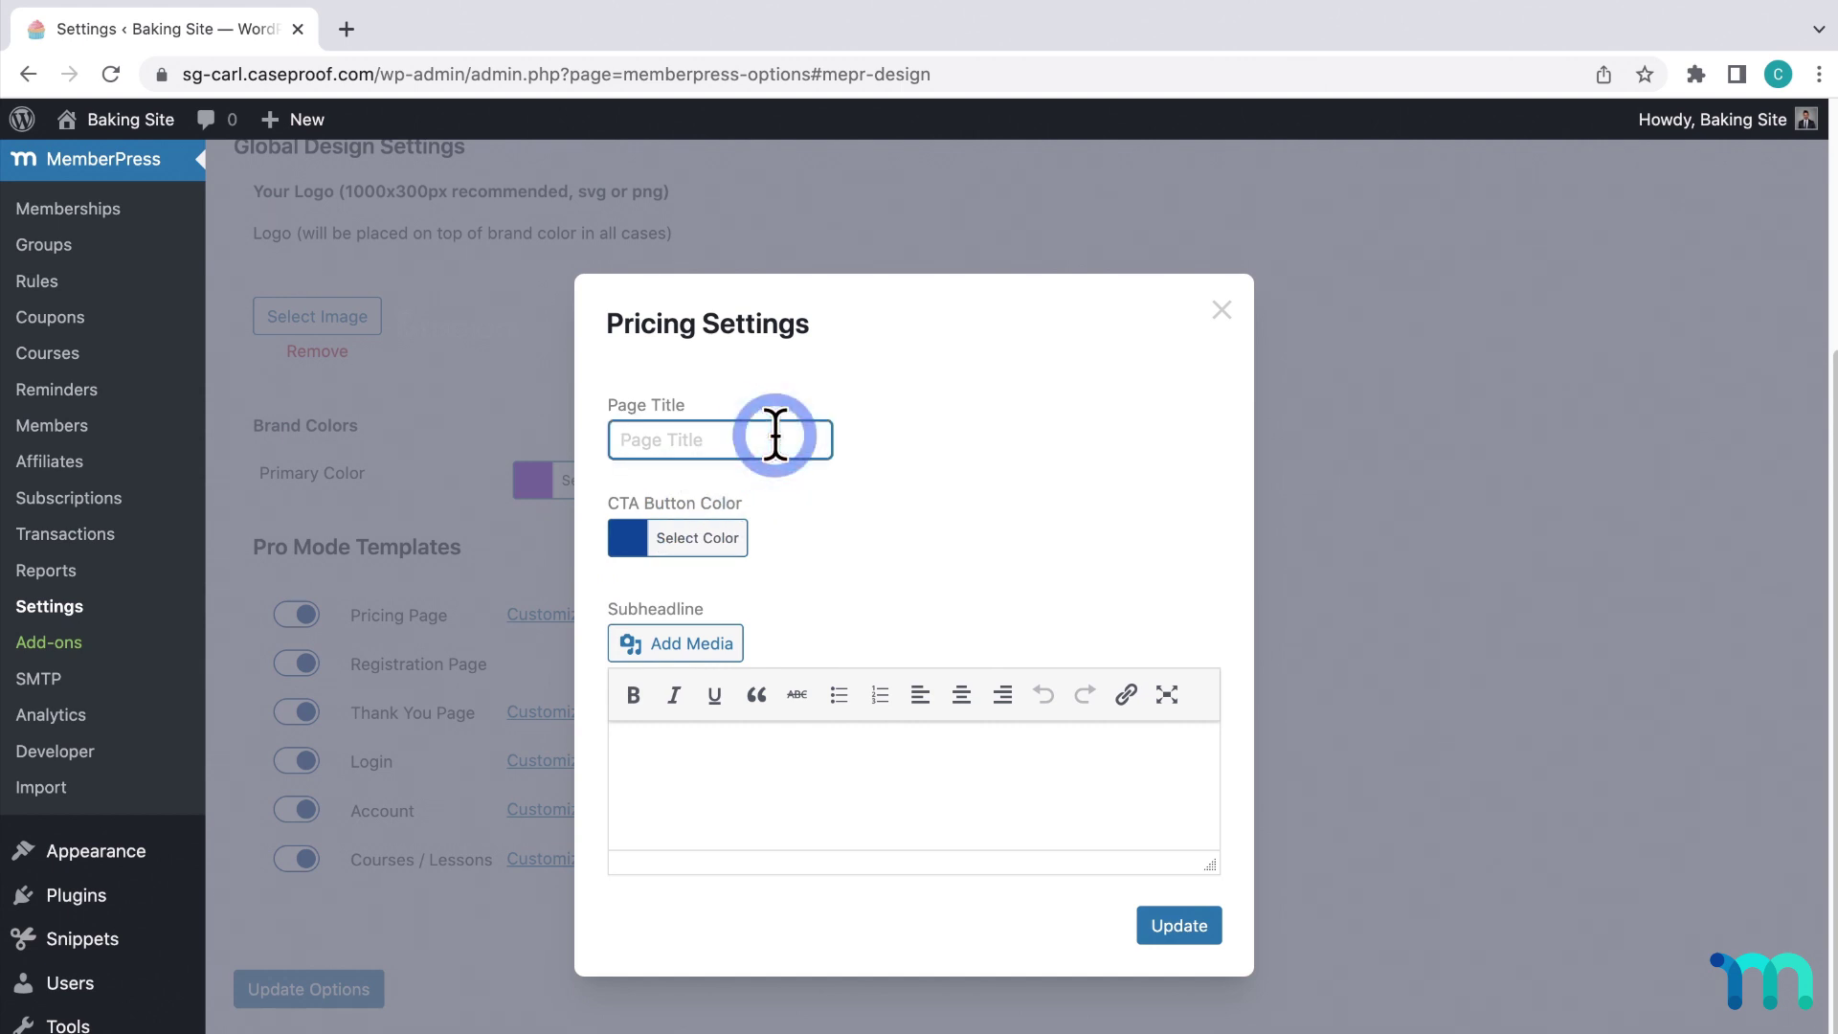
click(1223, 309)
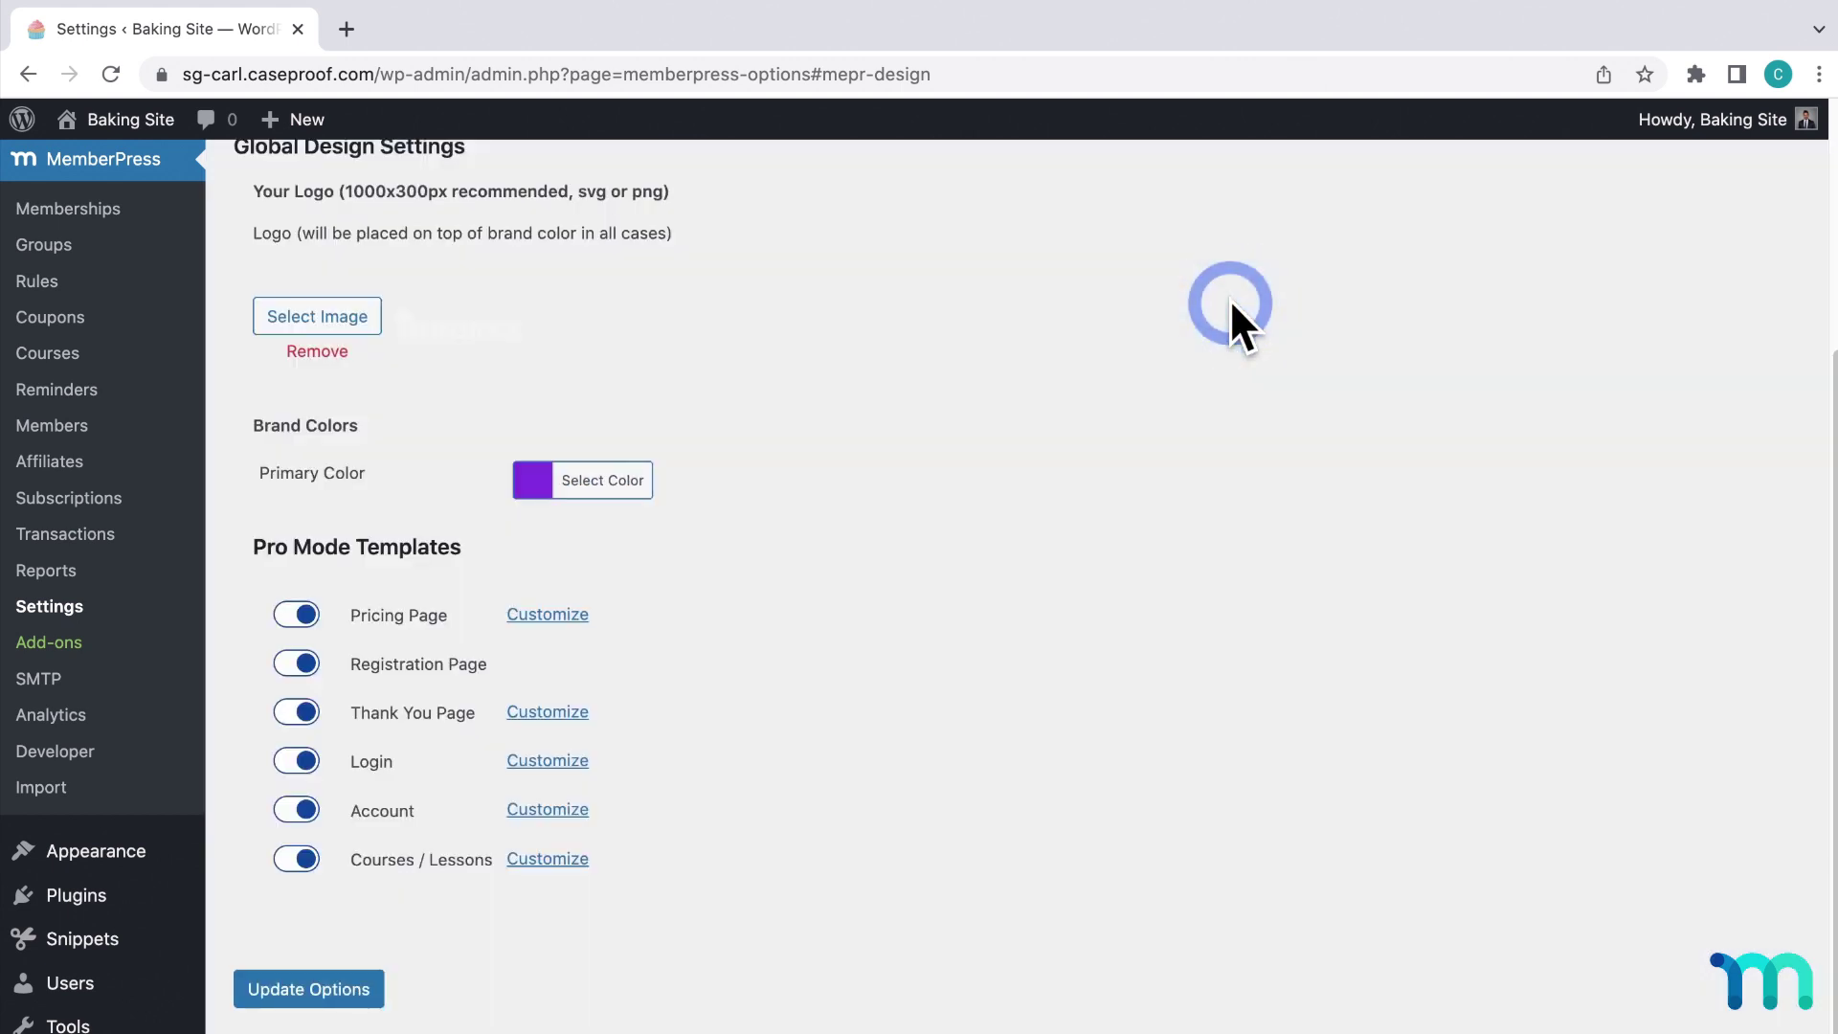
Open Groups in a new tab, view the Basic and Pro pricing page, then return to Settings.
right_click(95, 243)
click(110, 251)
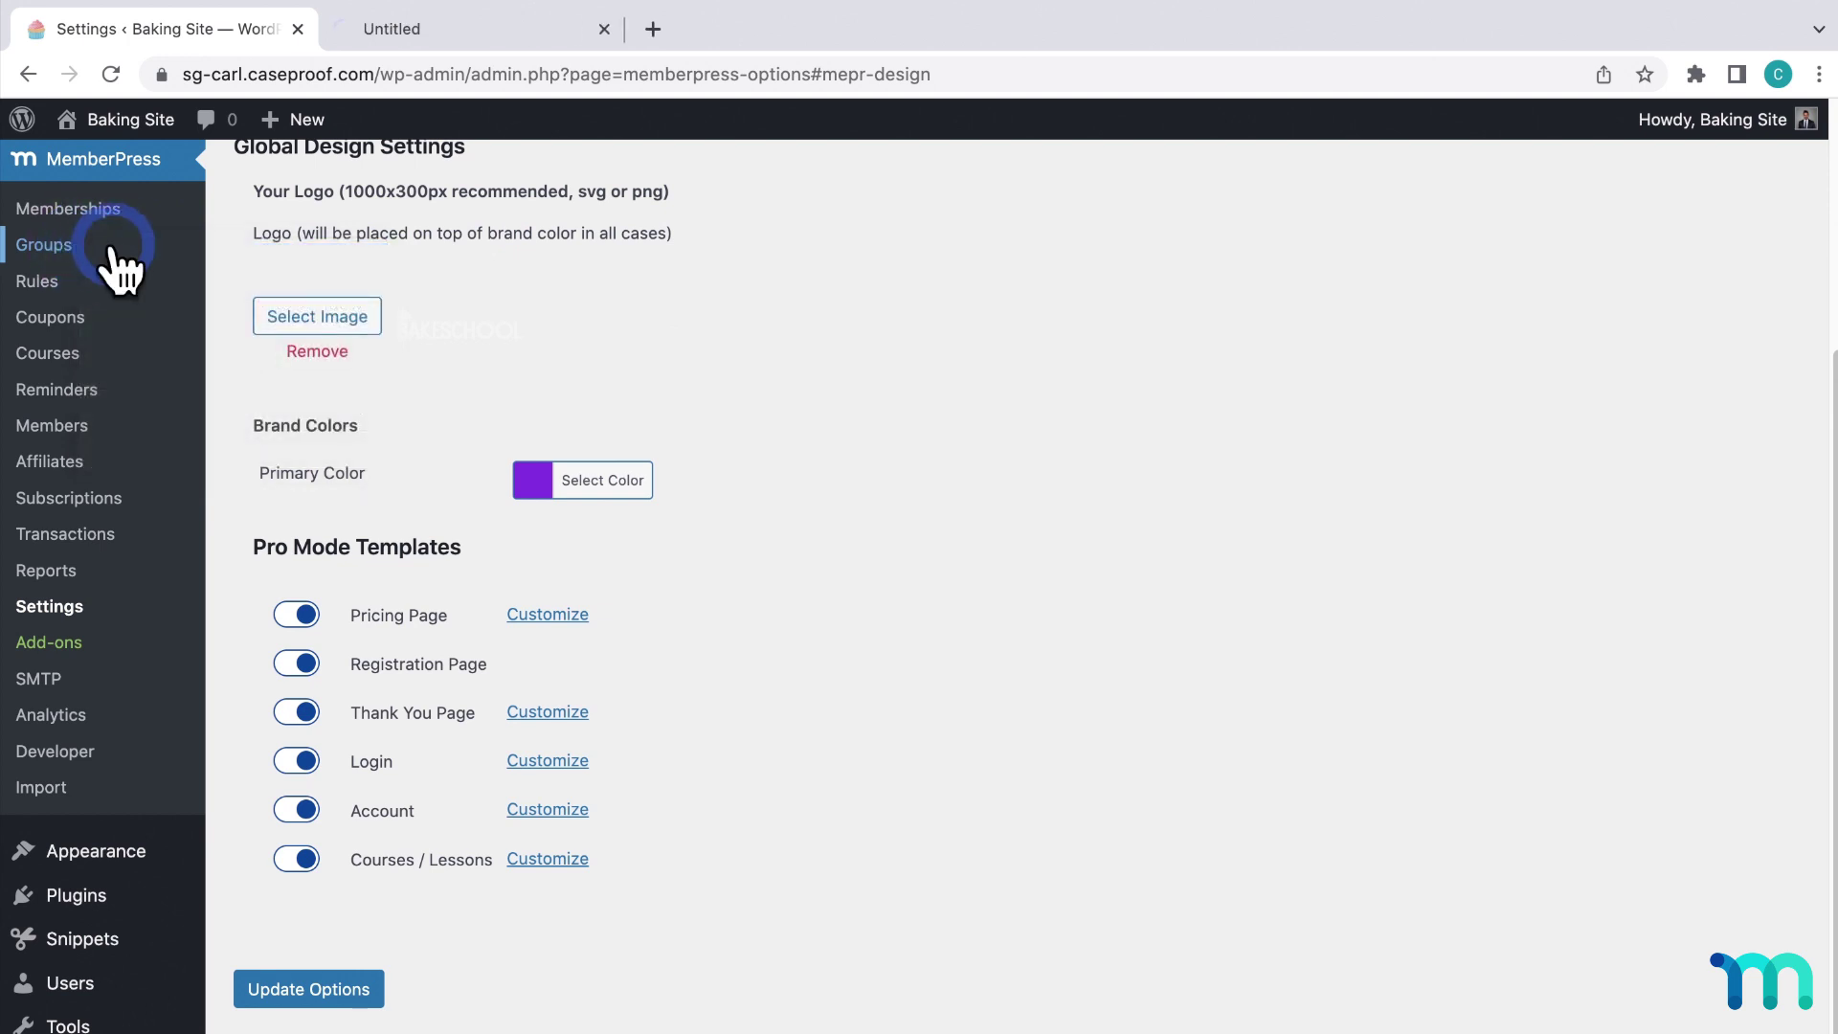
click(454, 25)
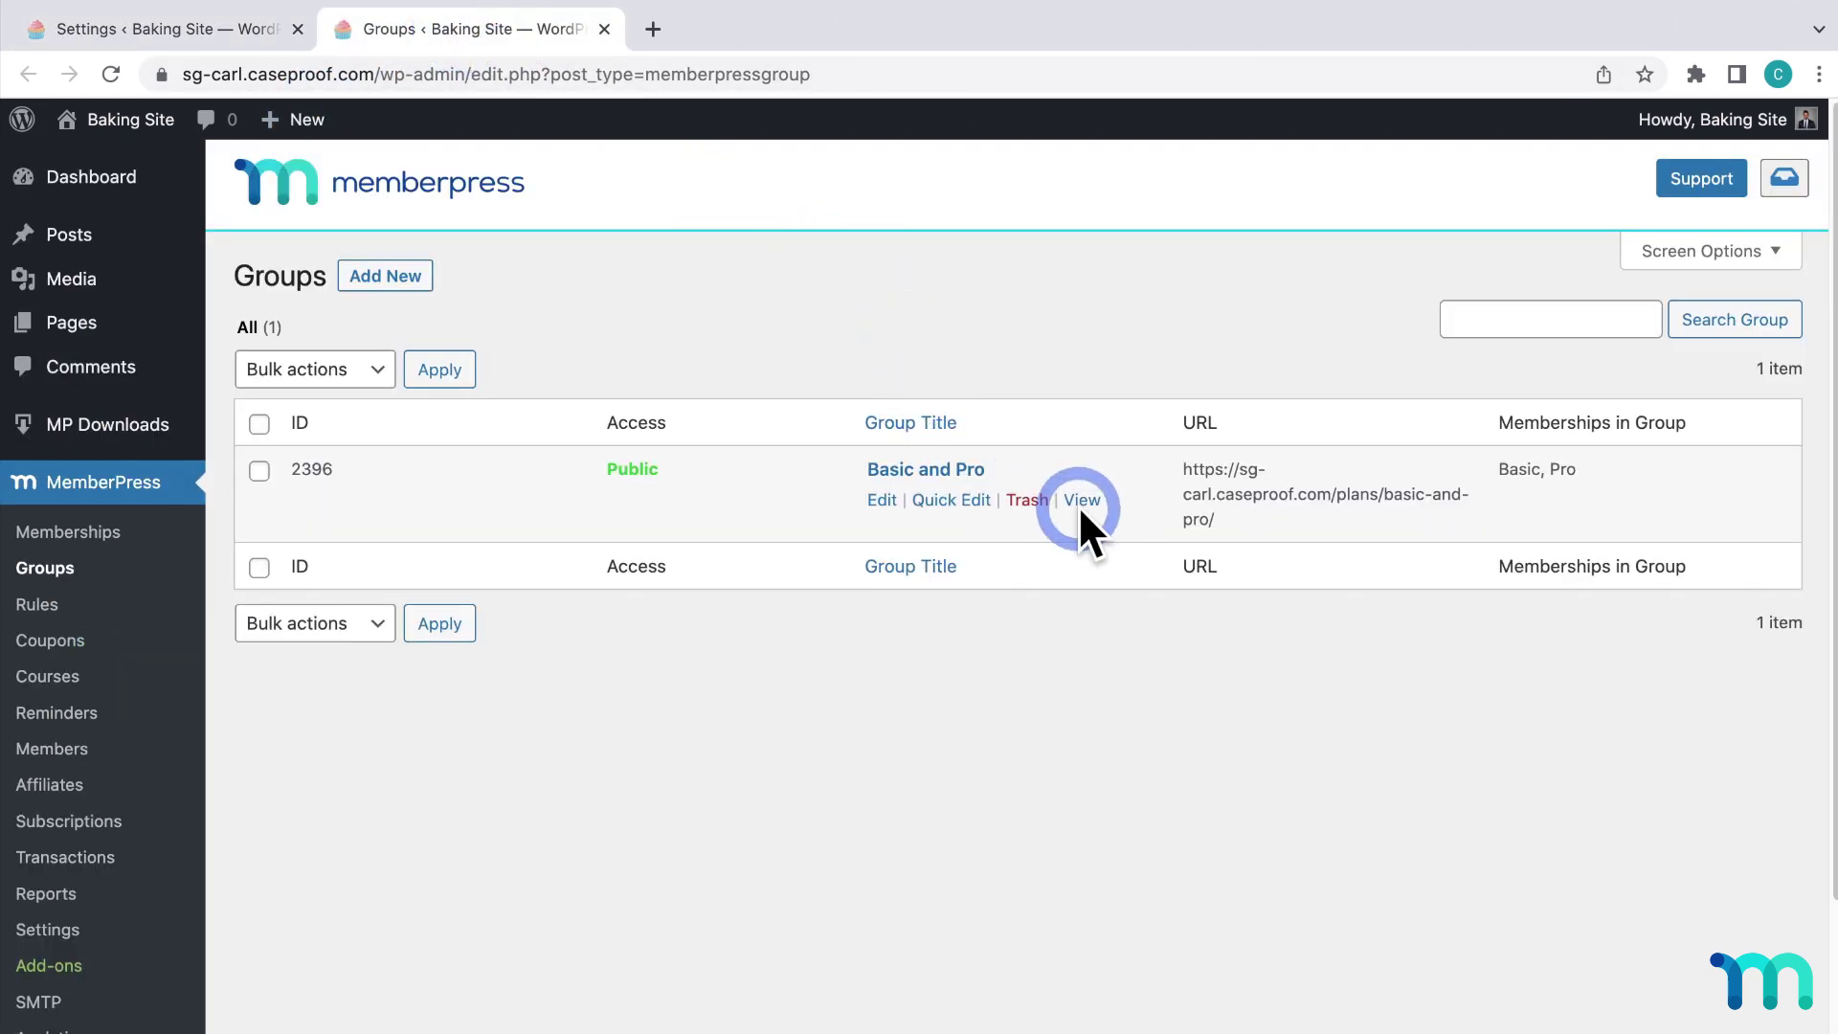
click(1080, 503)
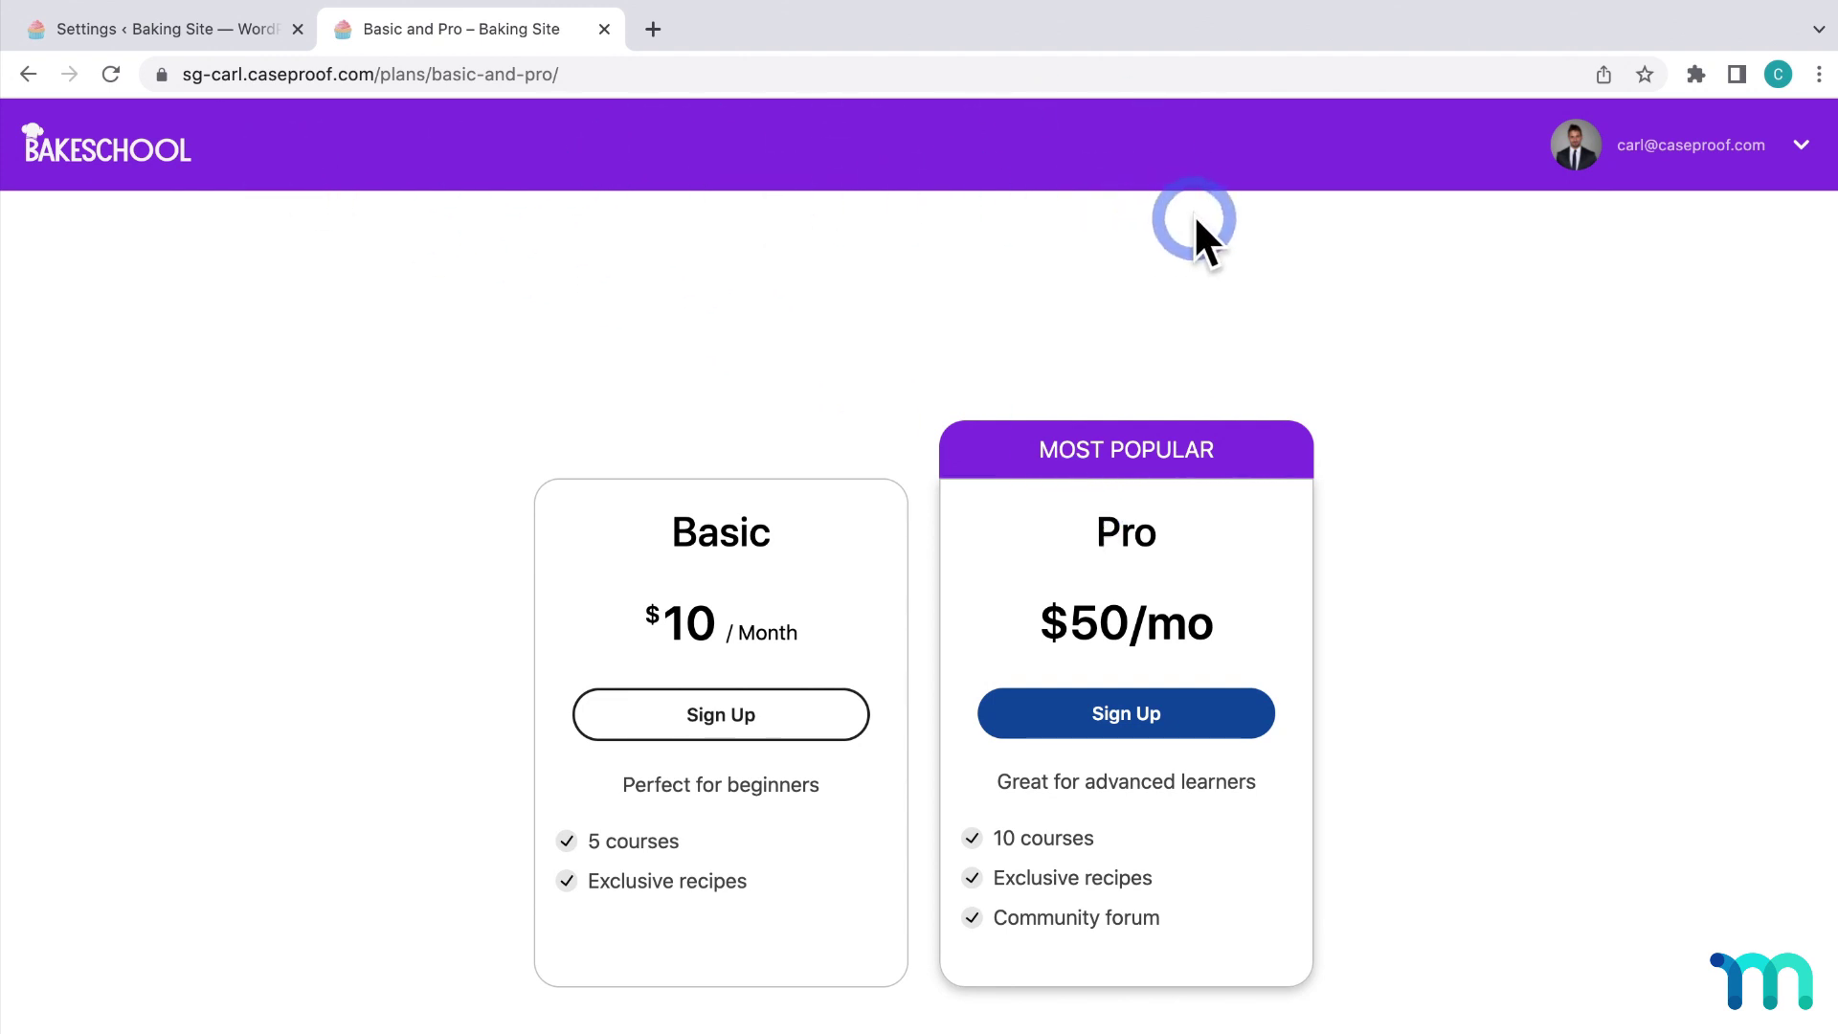
click(187, 29)
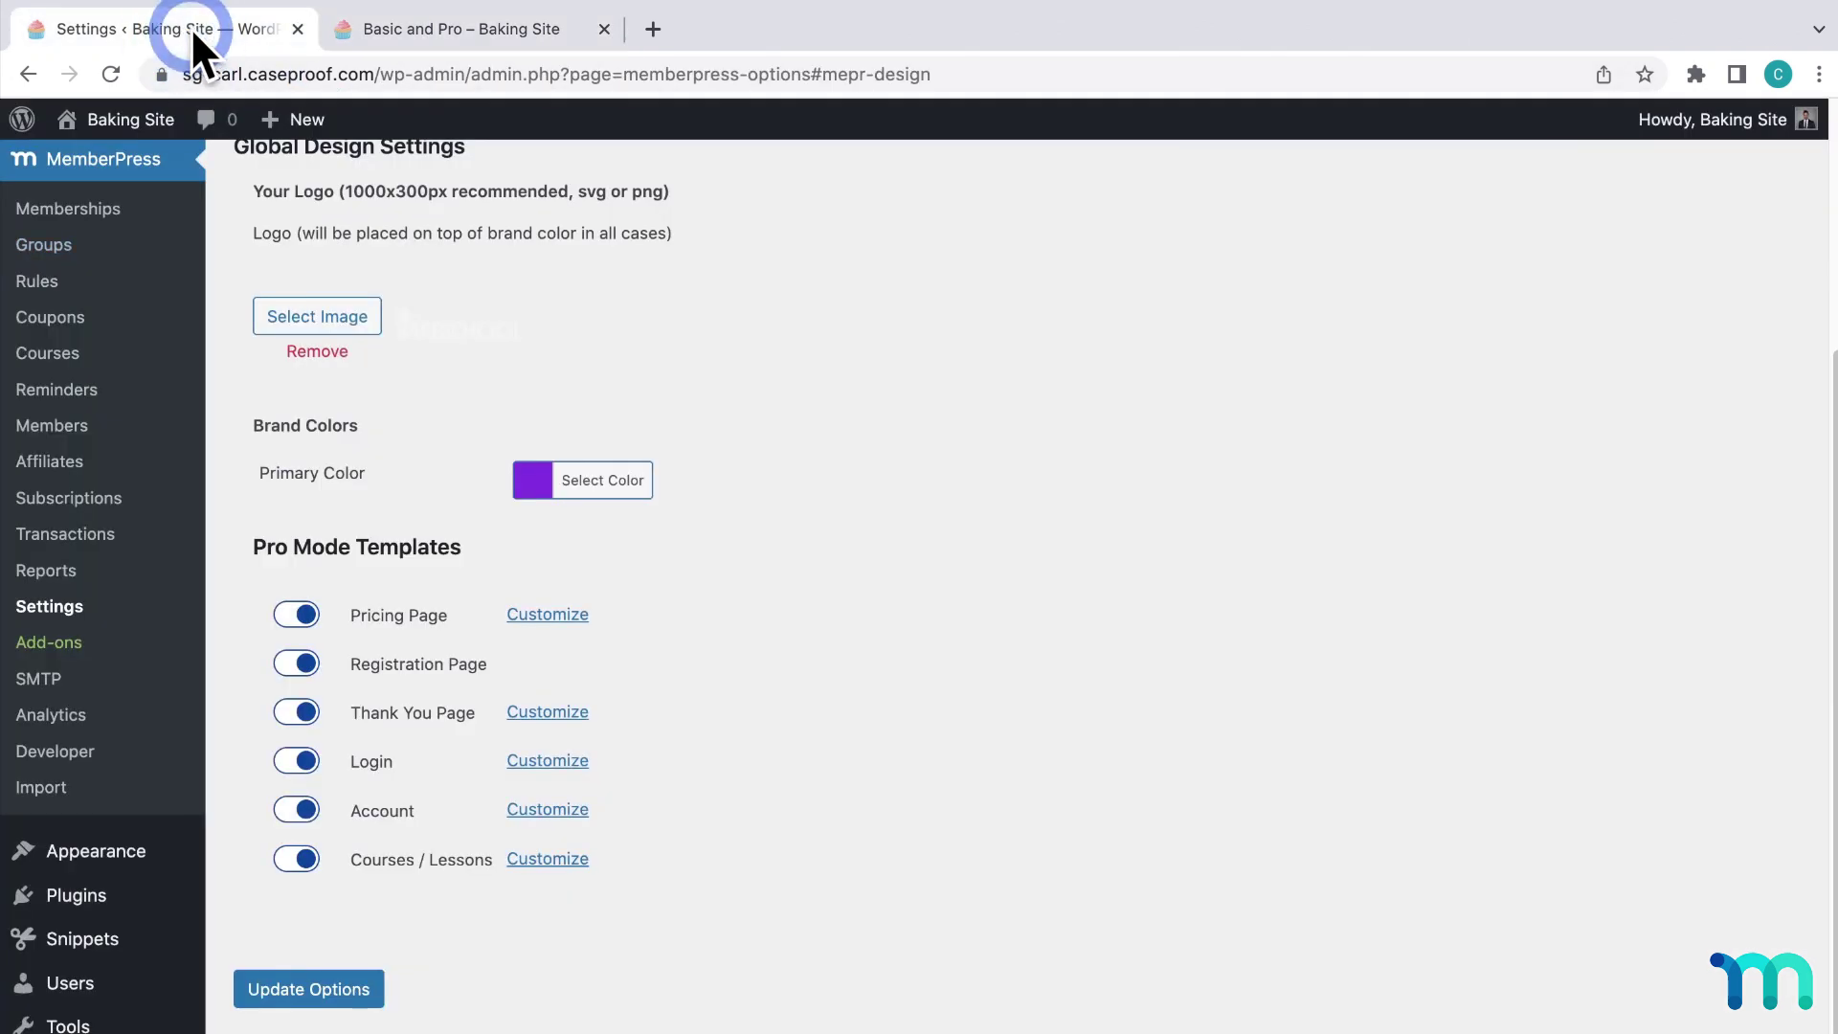
Set the pricing page title to 'Sign Up', leaving the button colour unchanged.
click(541, 617)
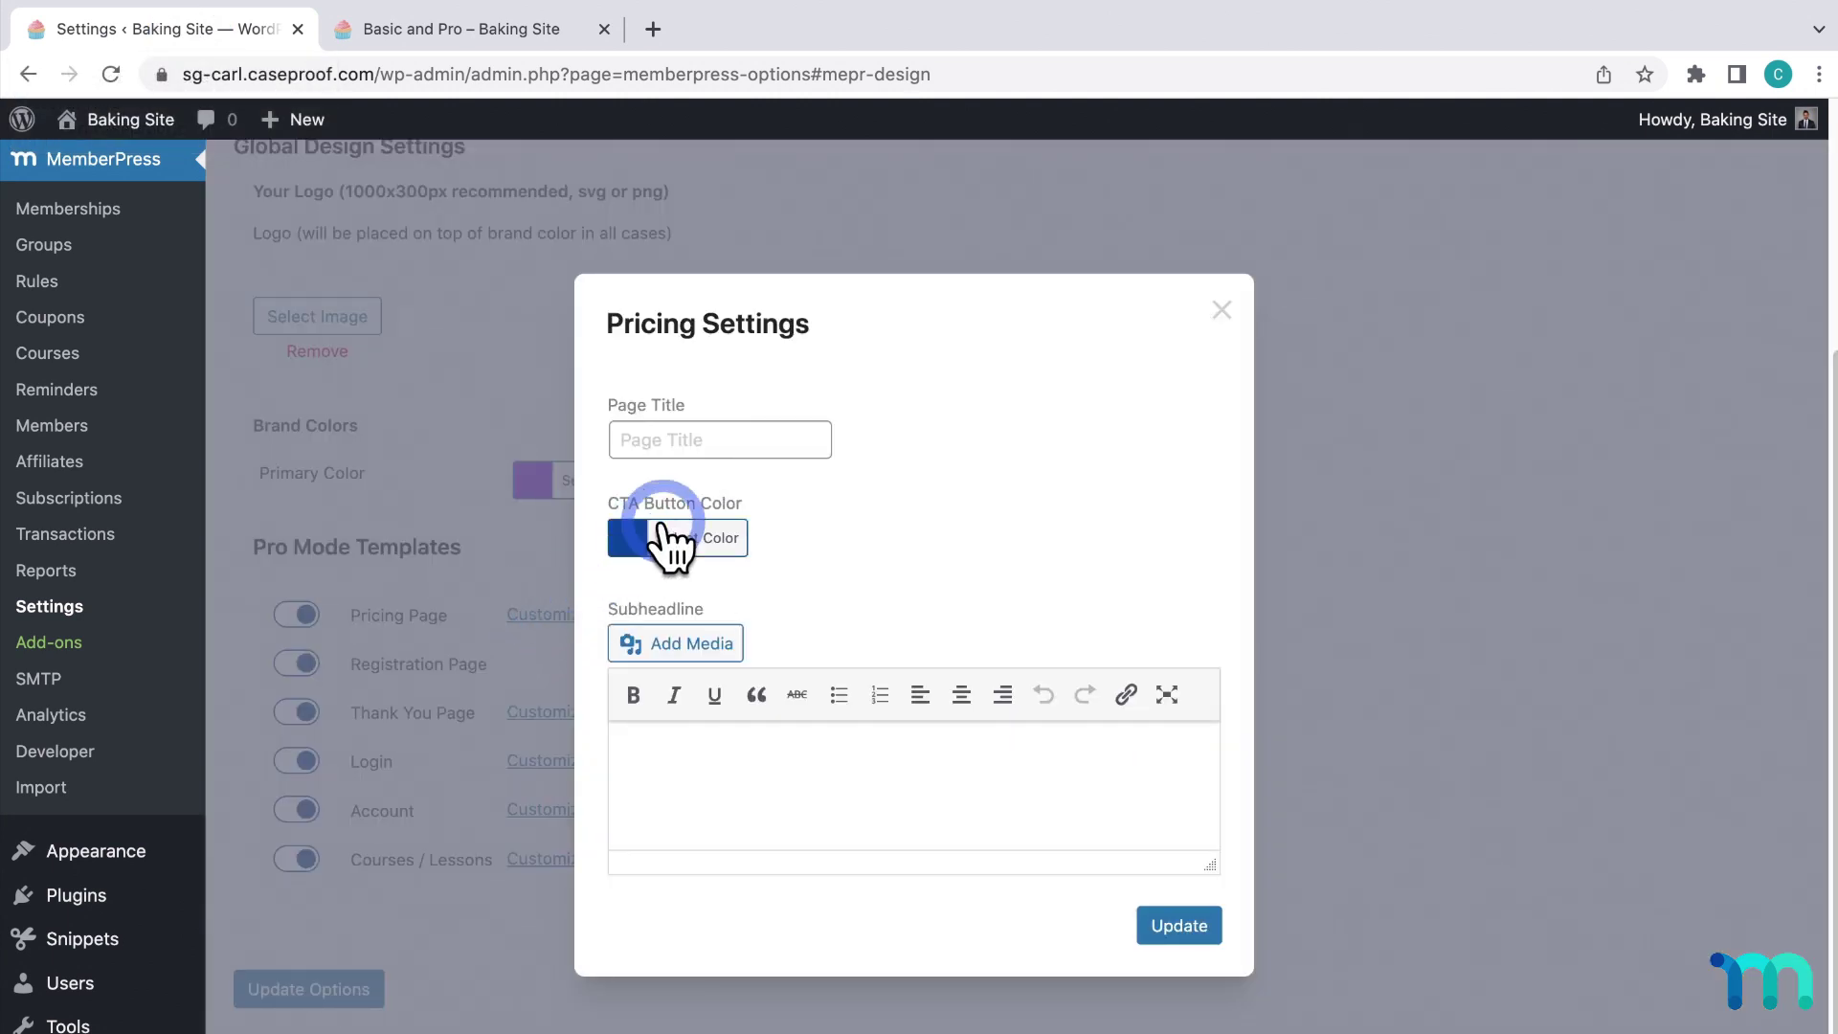
click(790, 444)
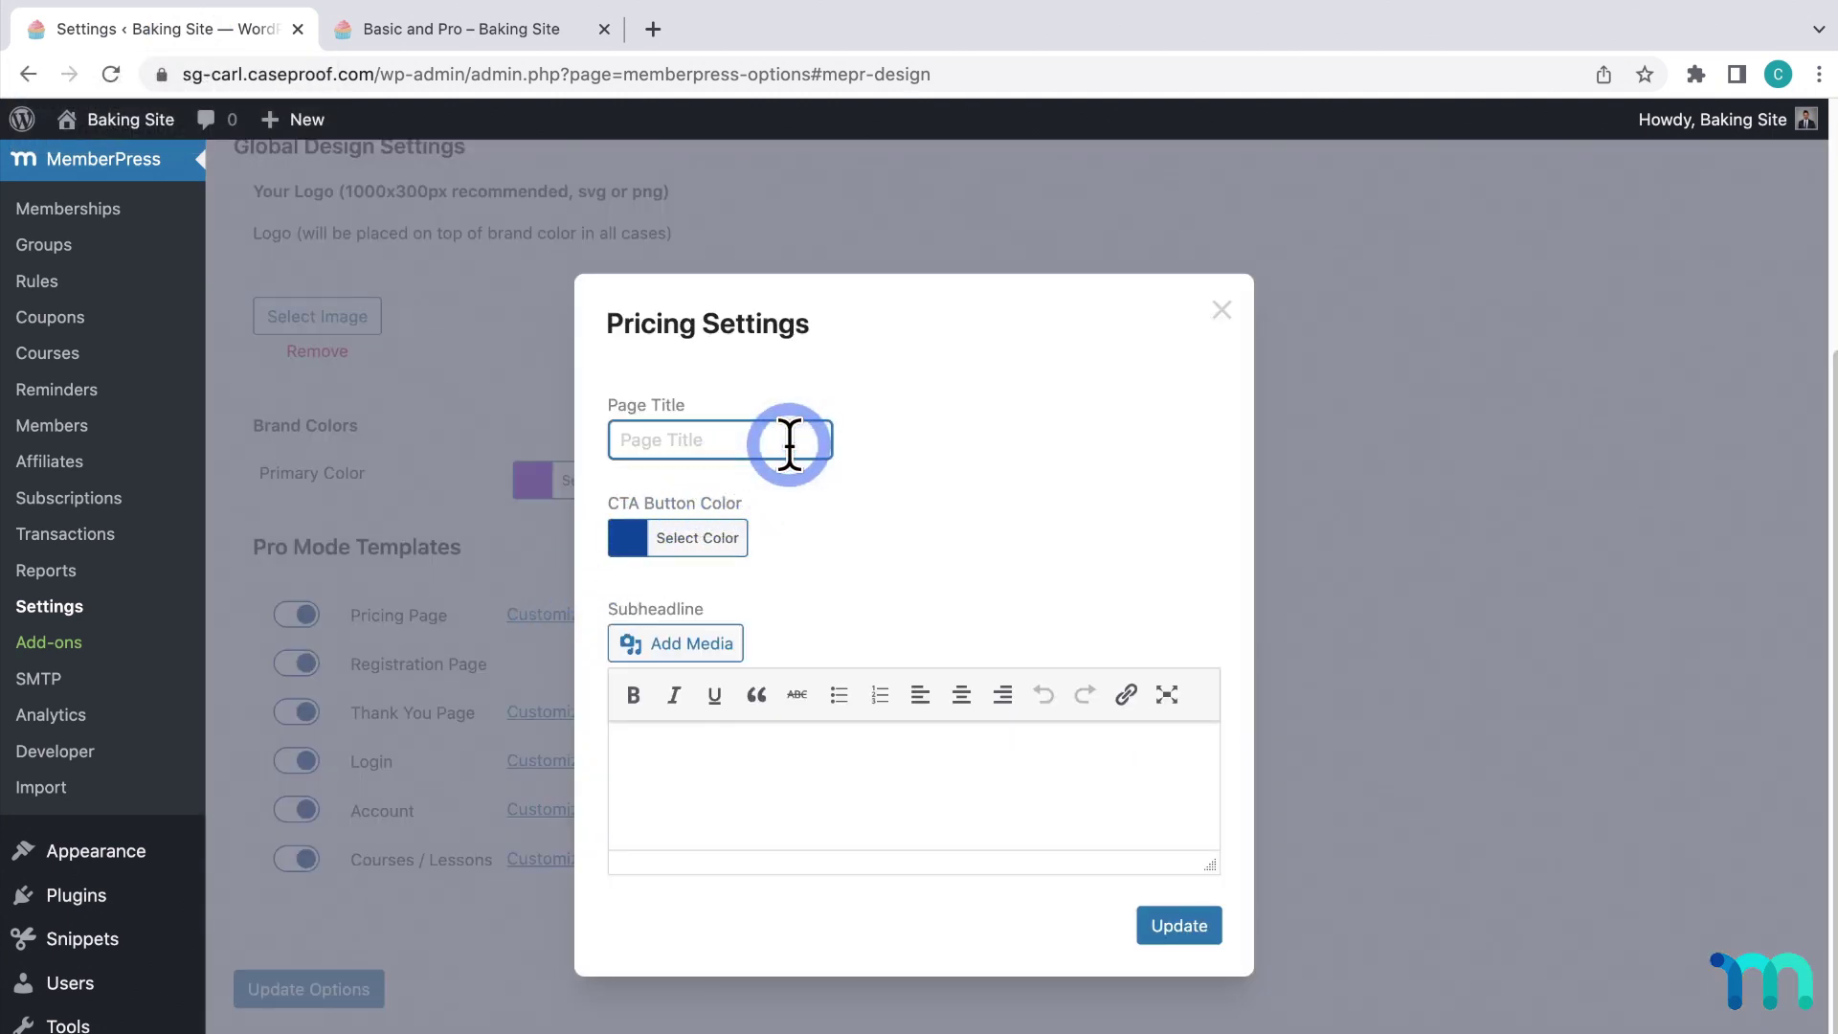
text(Sign Up)
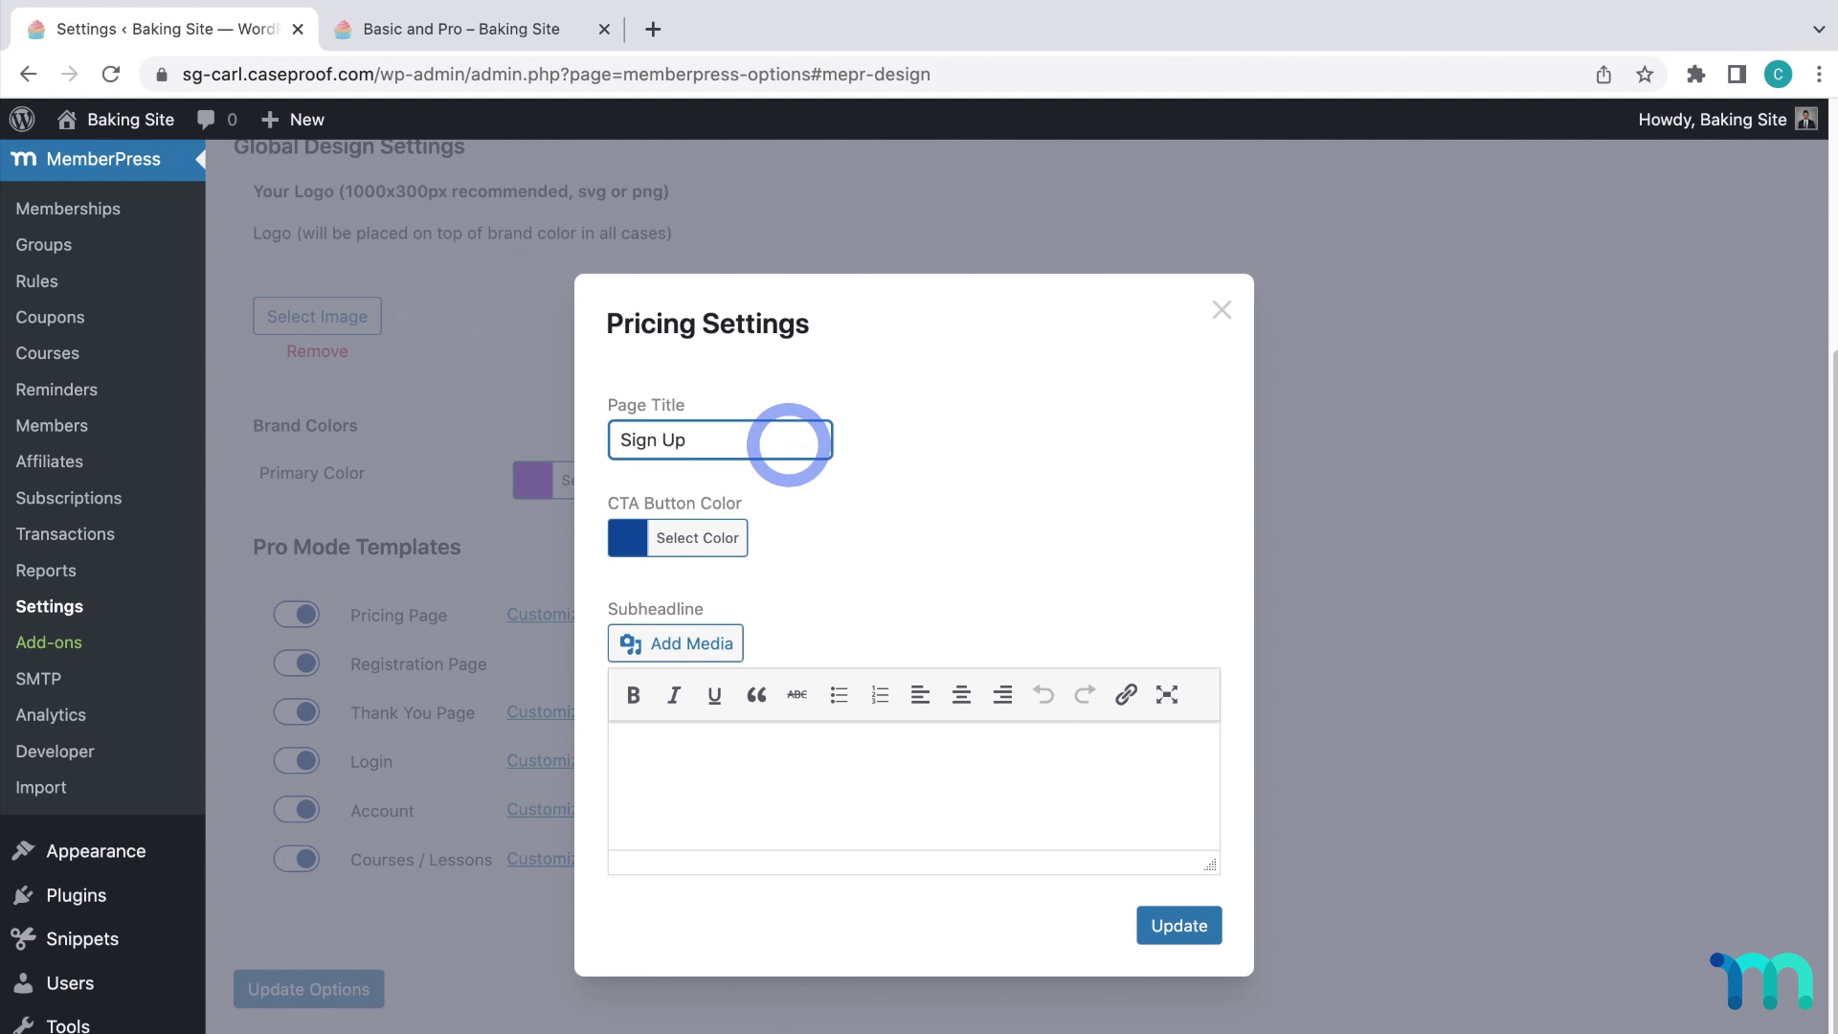
click(810, 530)
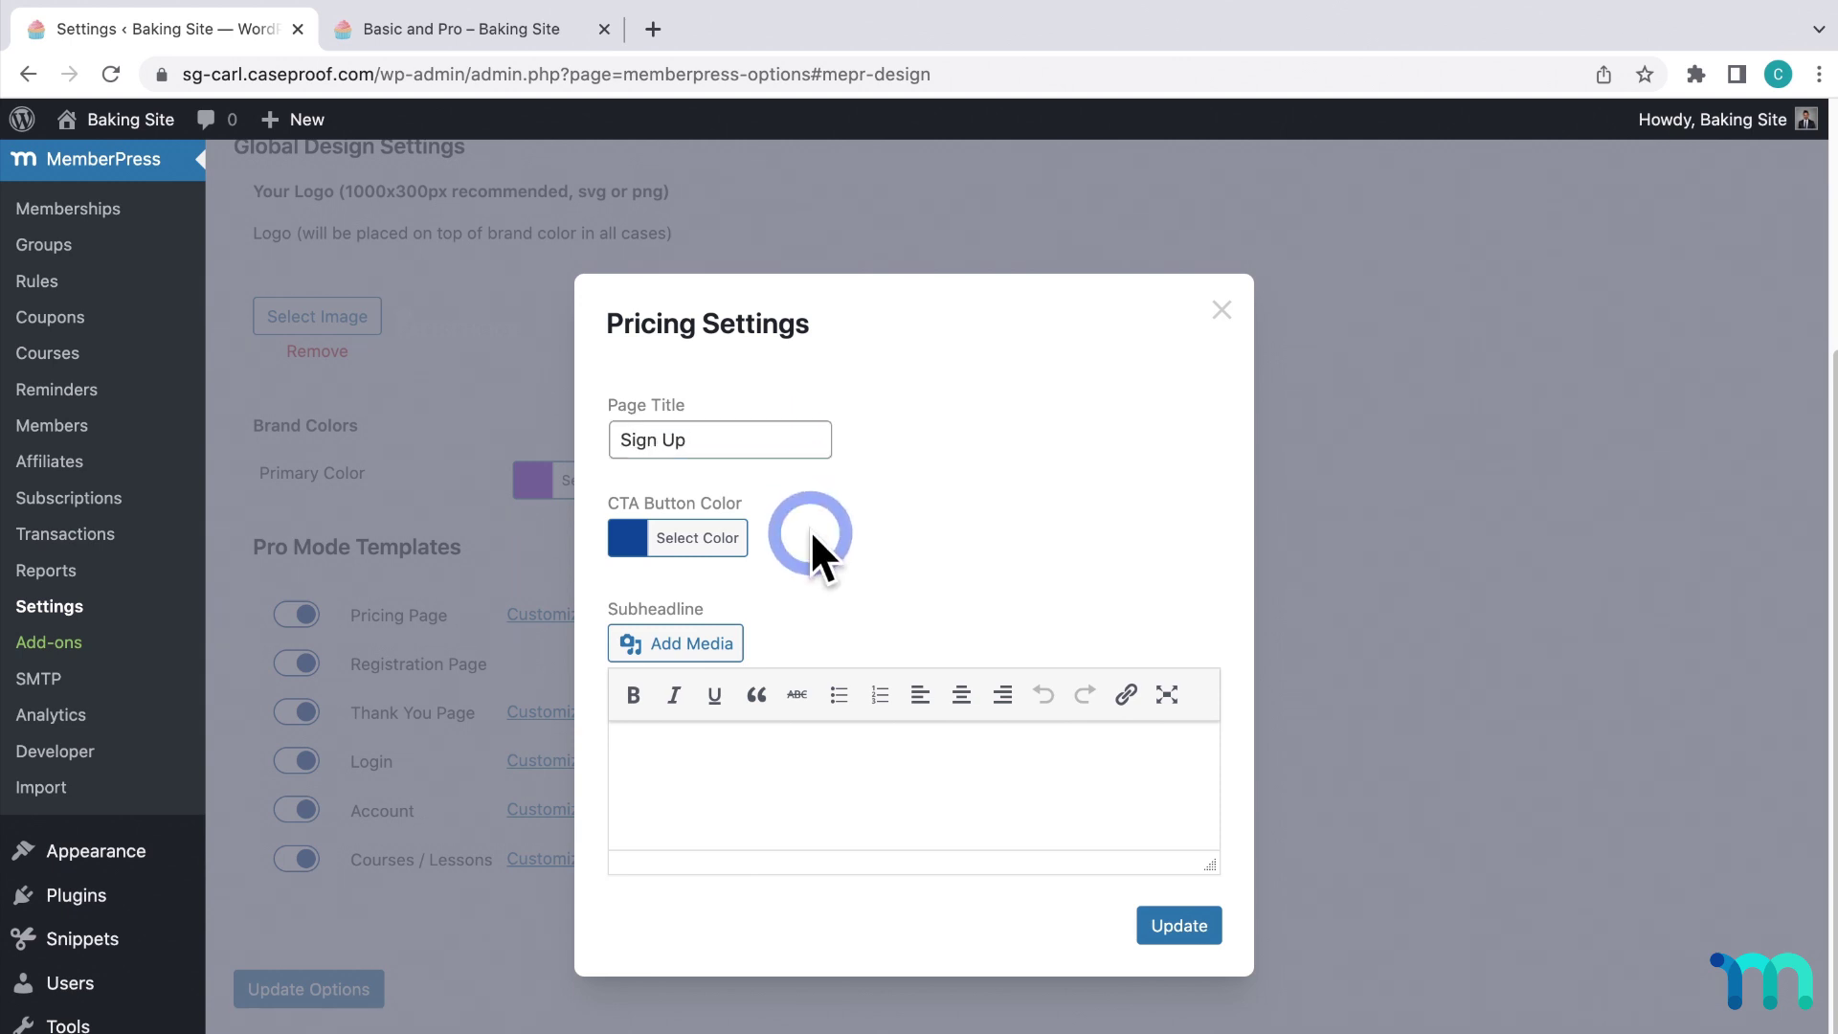
click(733, 534)
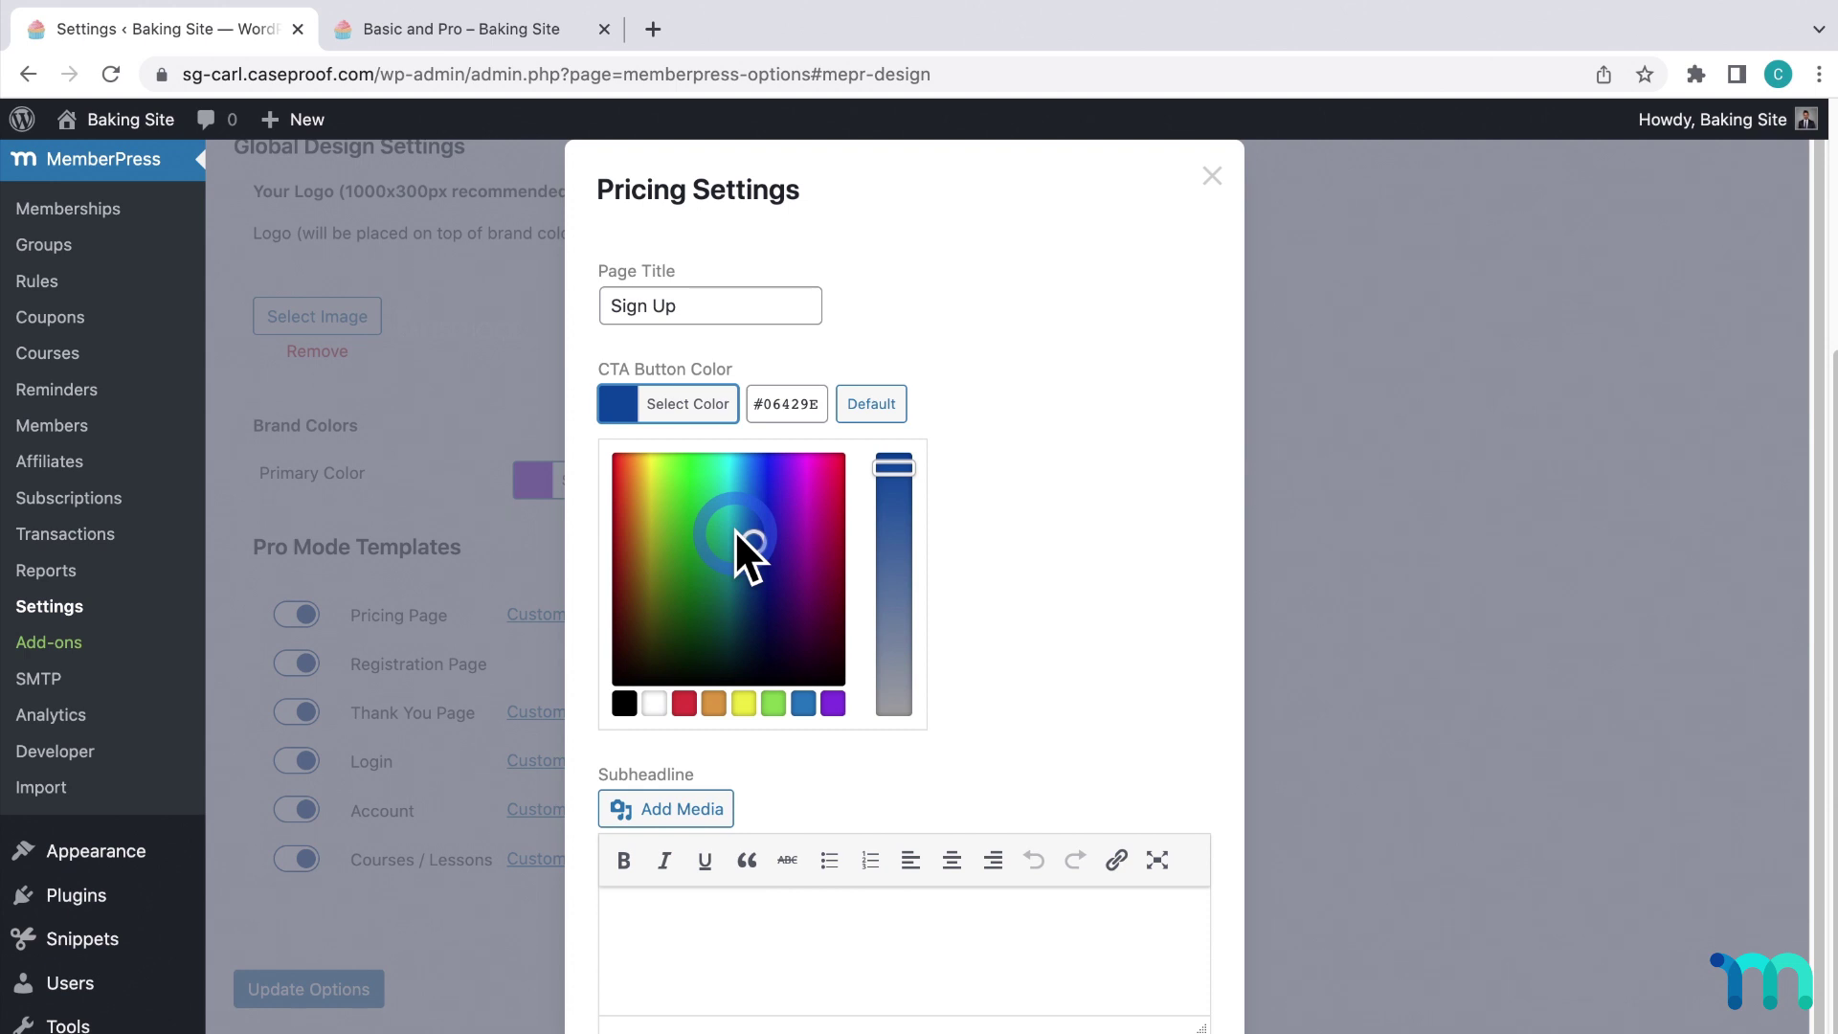
click(1037, 500)
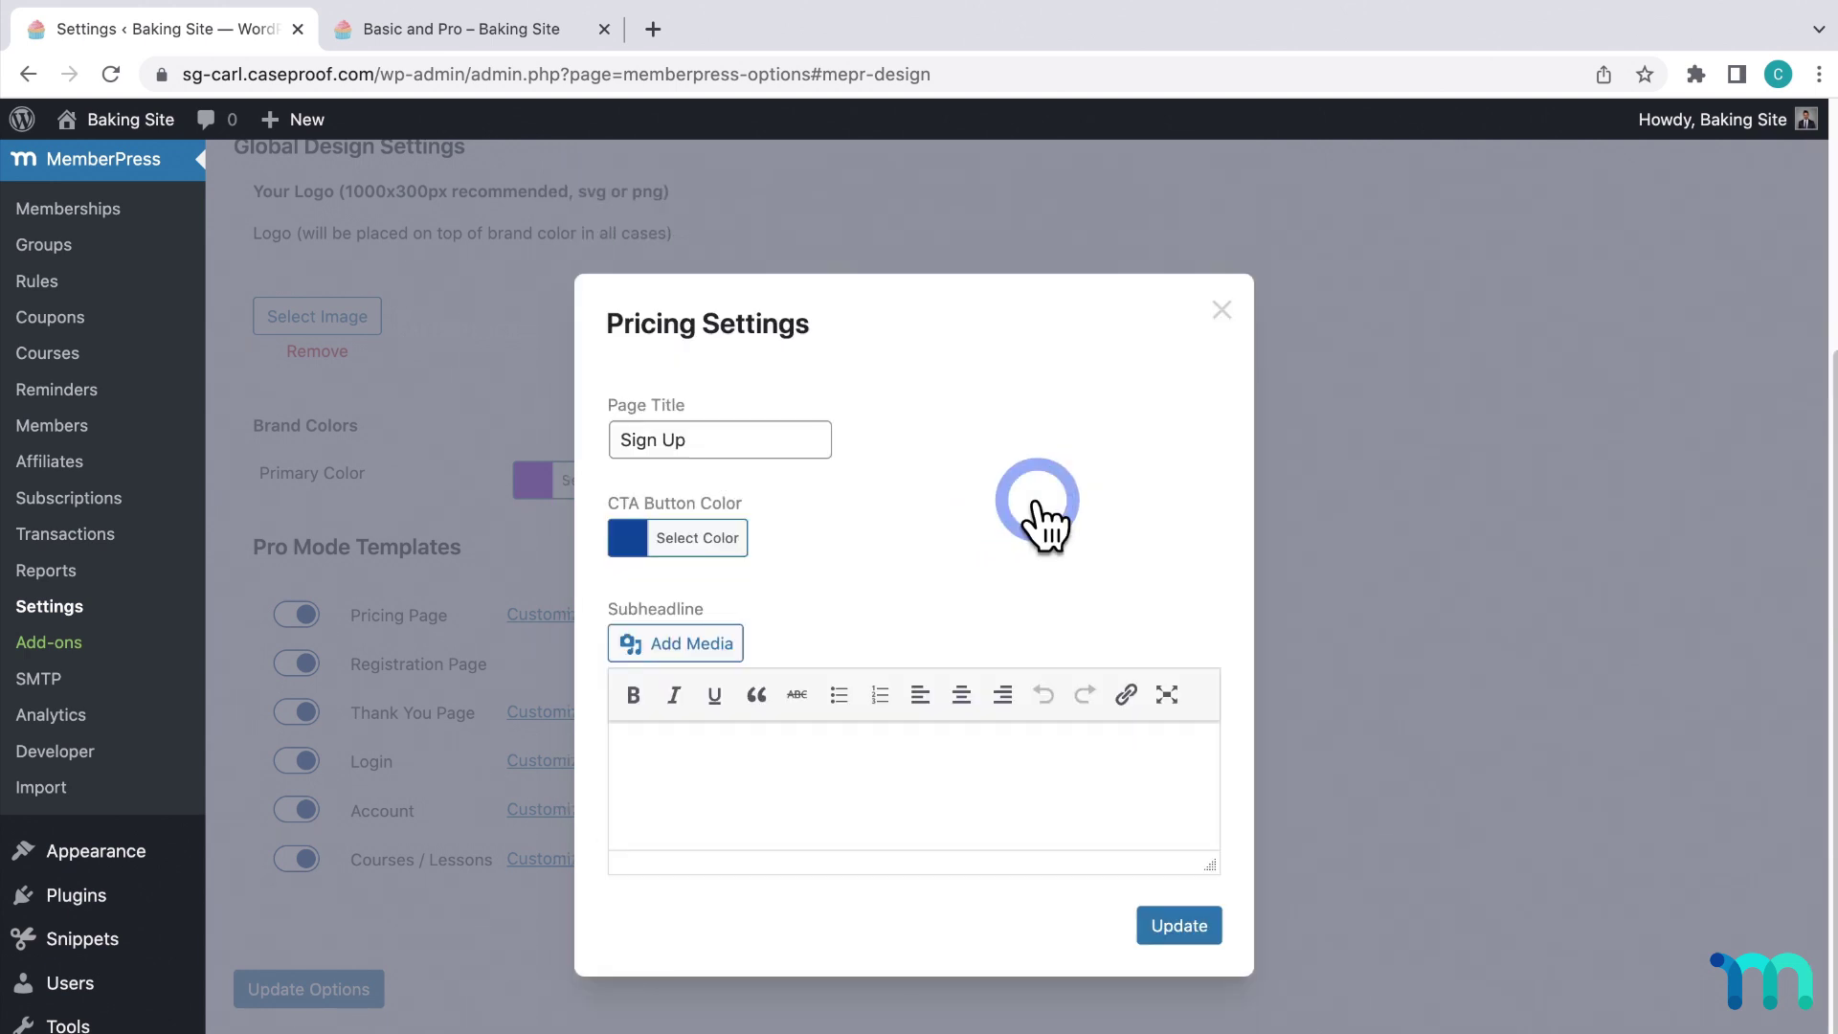
click(954, 516)
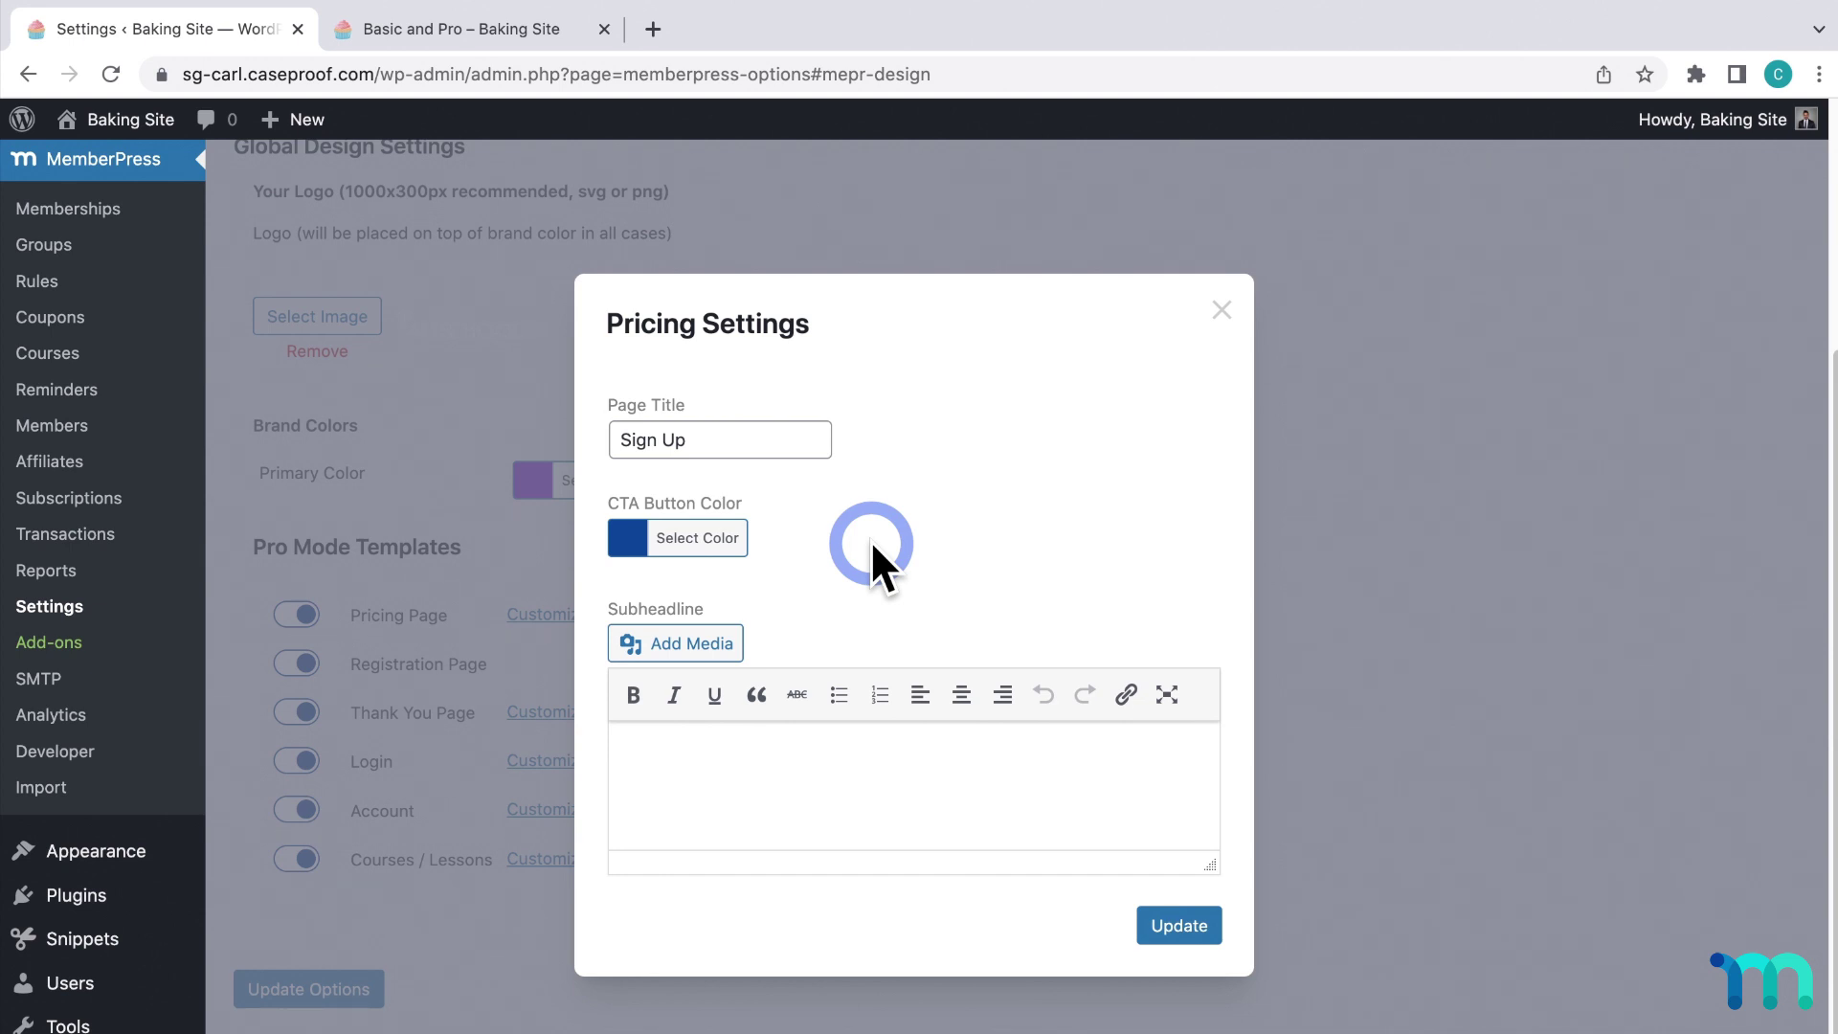
Paste the subheadline 'Choose a plan below – 7 day free trial' and save, verifying it saved.
click(855, 776)
text(Choose a plan below – 7 day free trial)
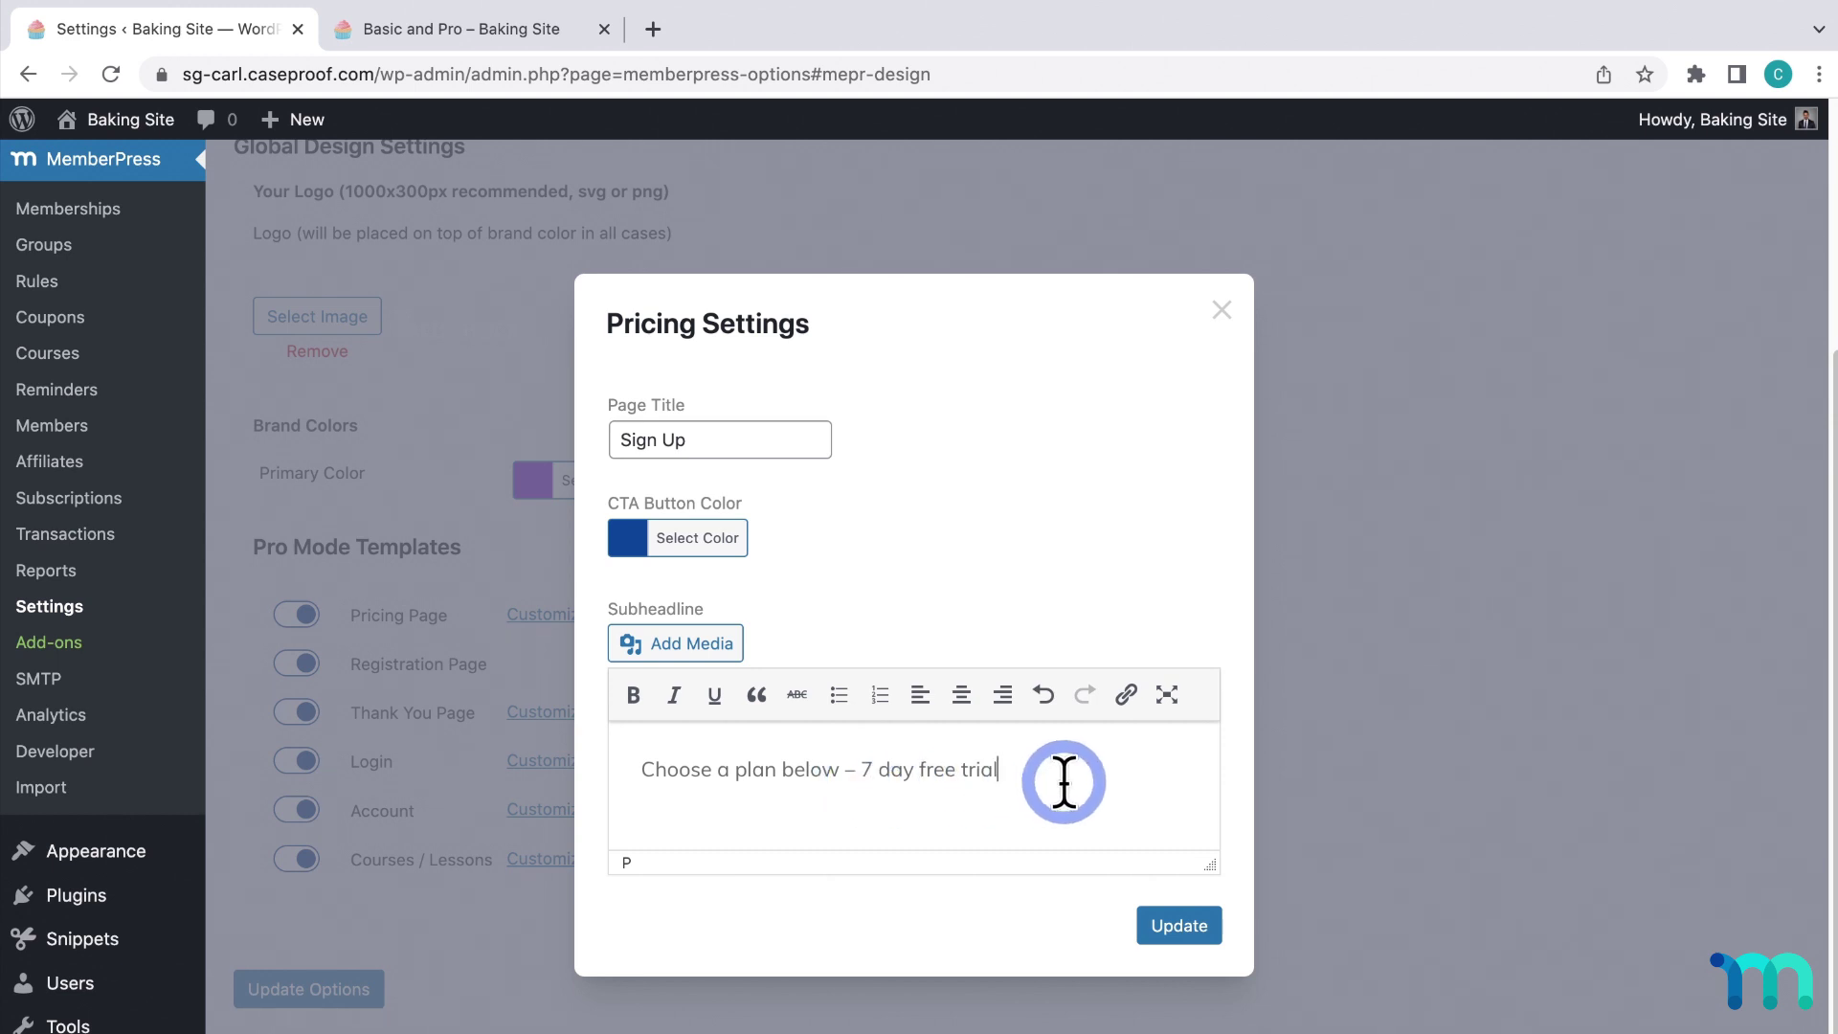
click(1163, 929)
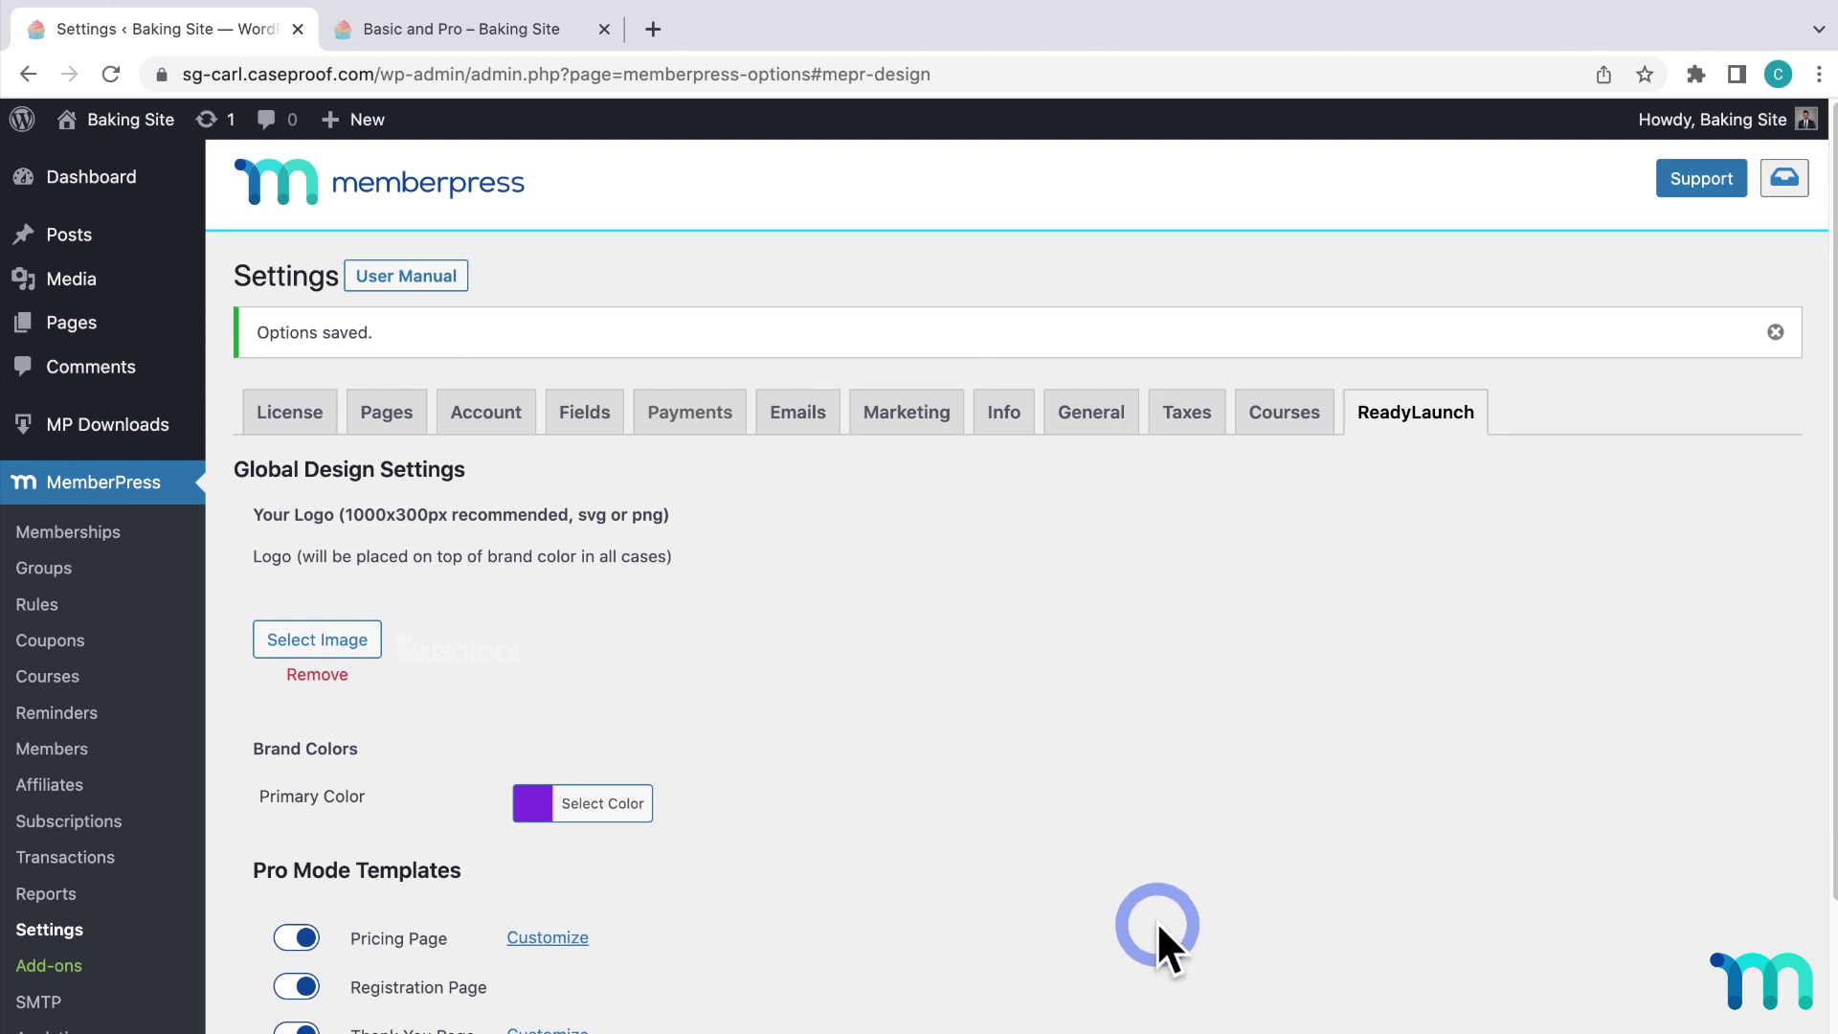
click(575, 935)
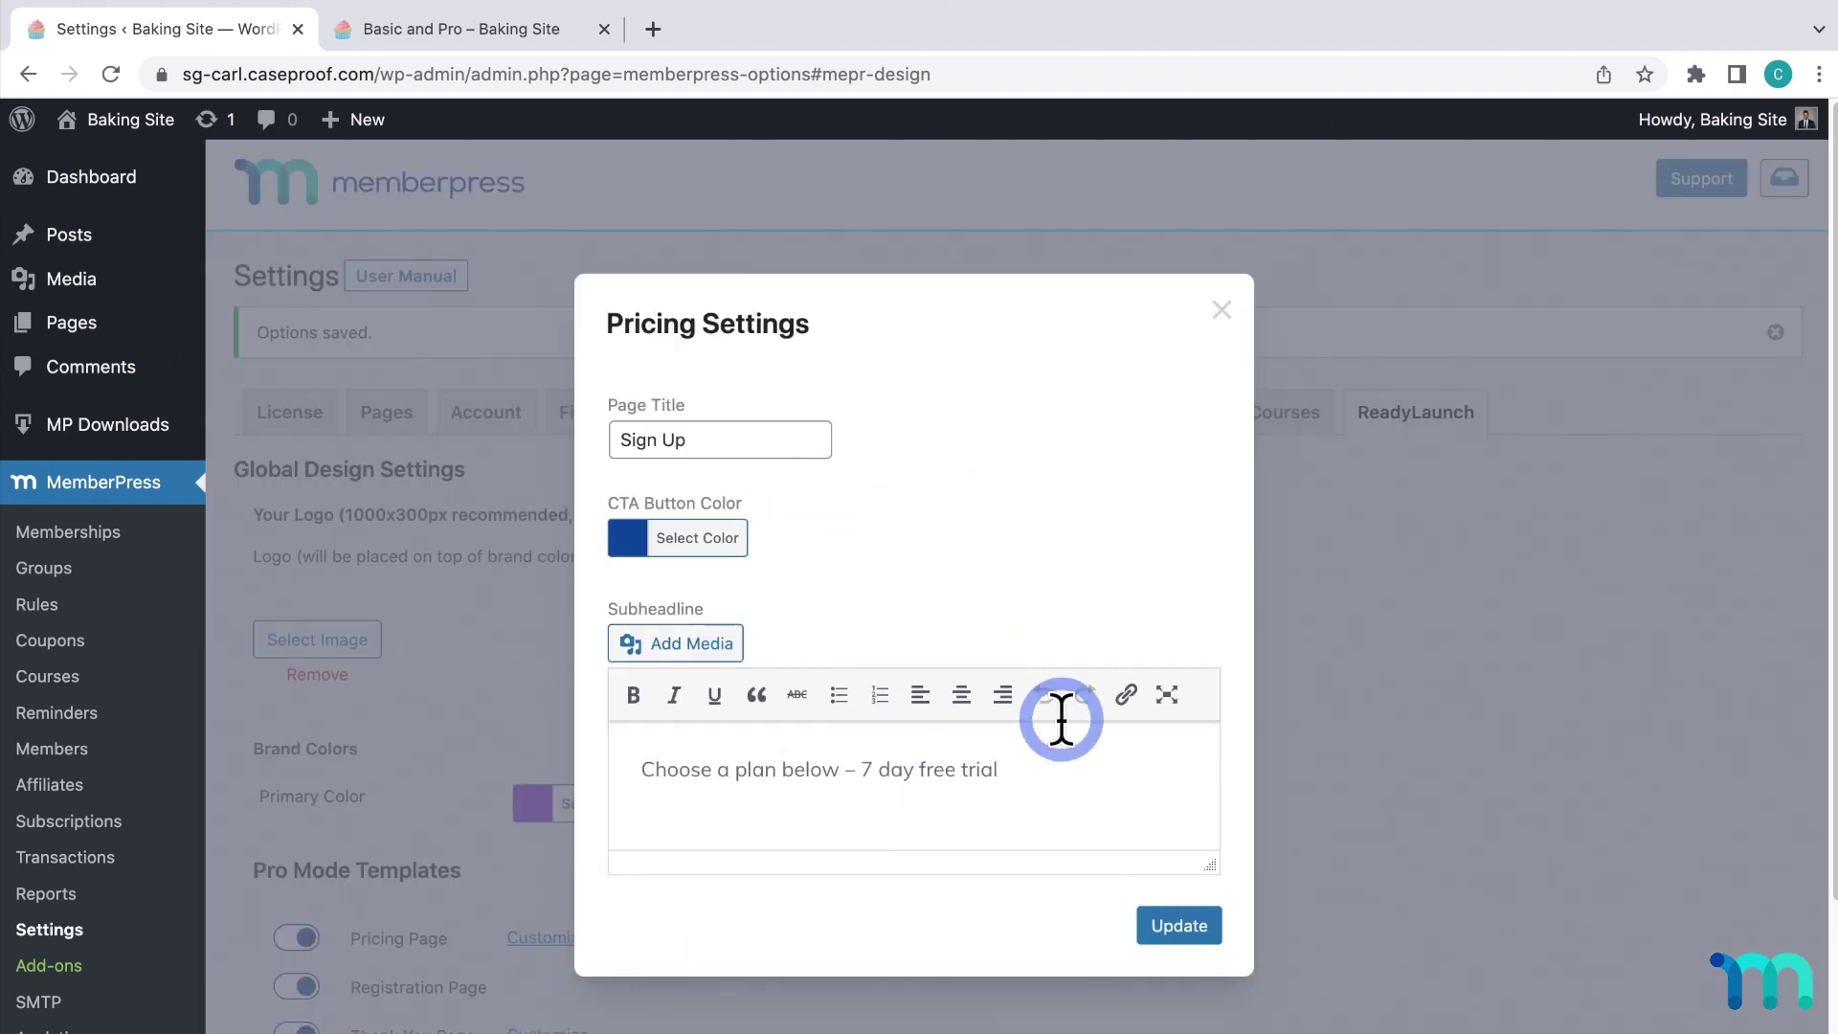
click(1180, 927)
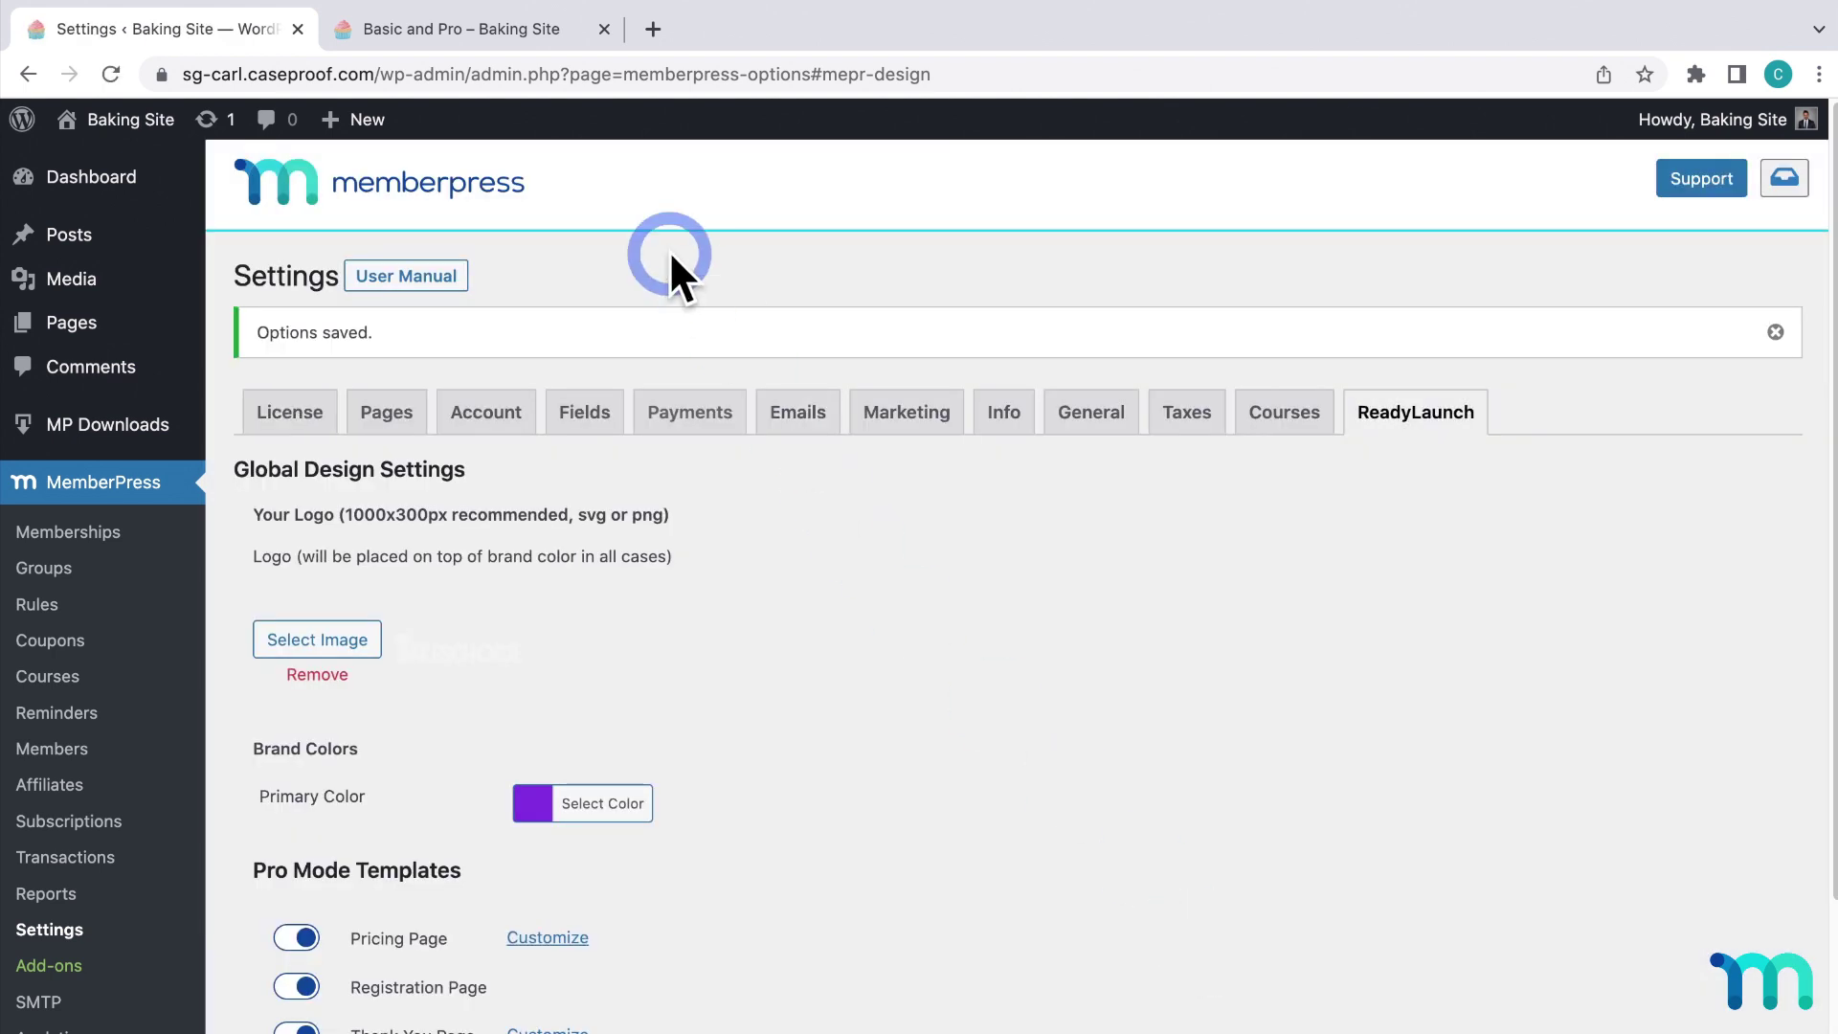
click(520, 32)
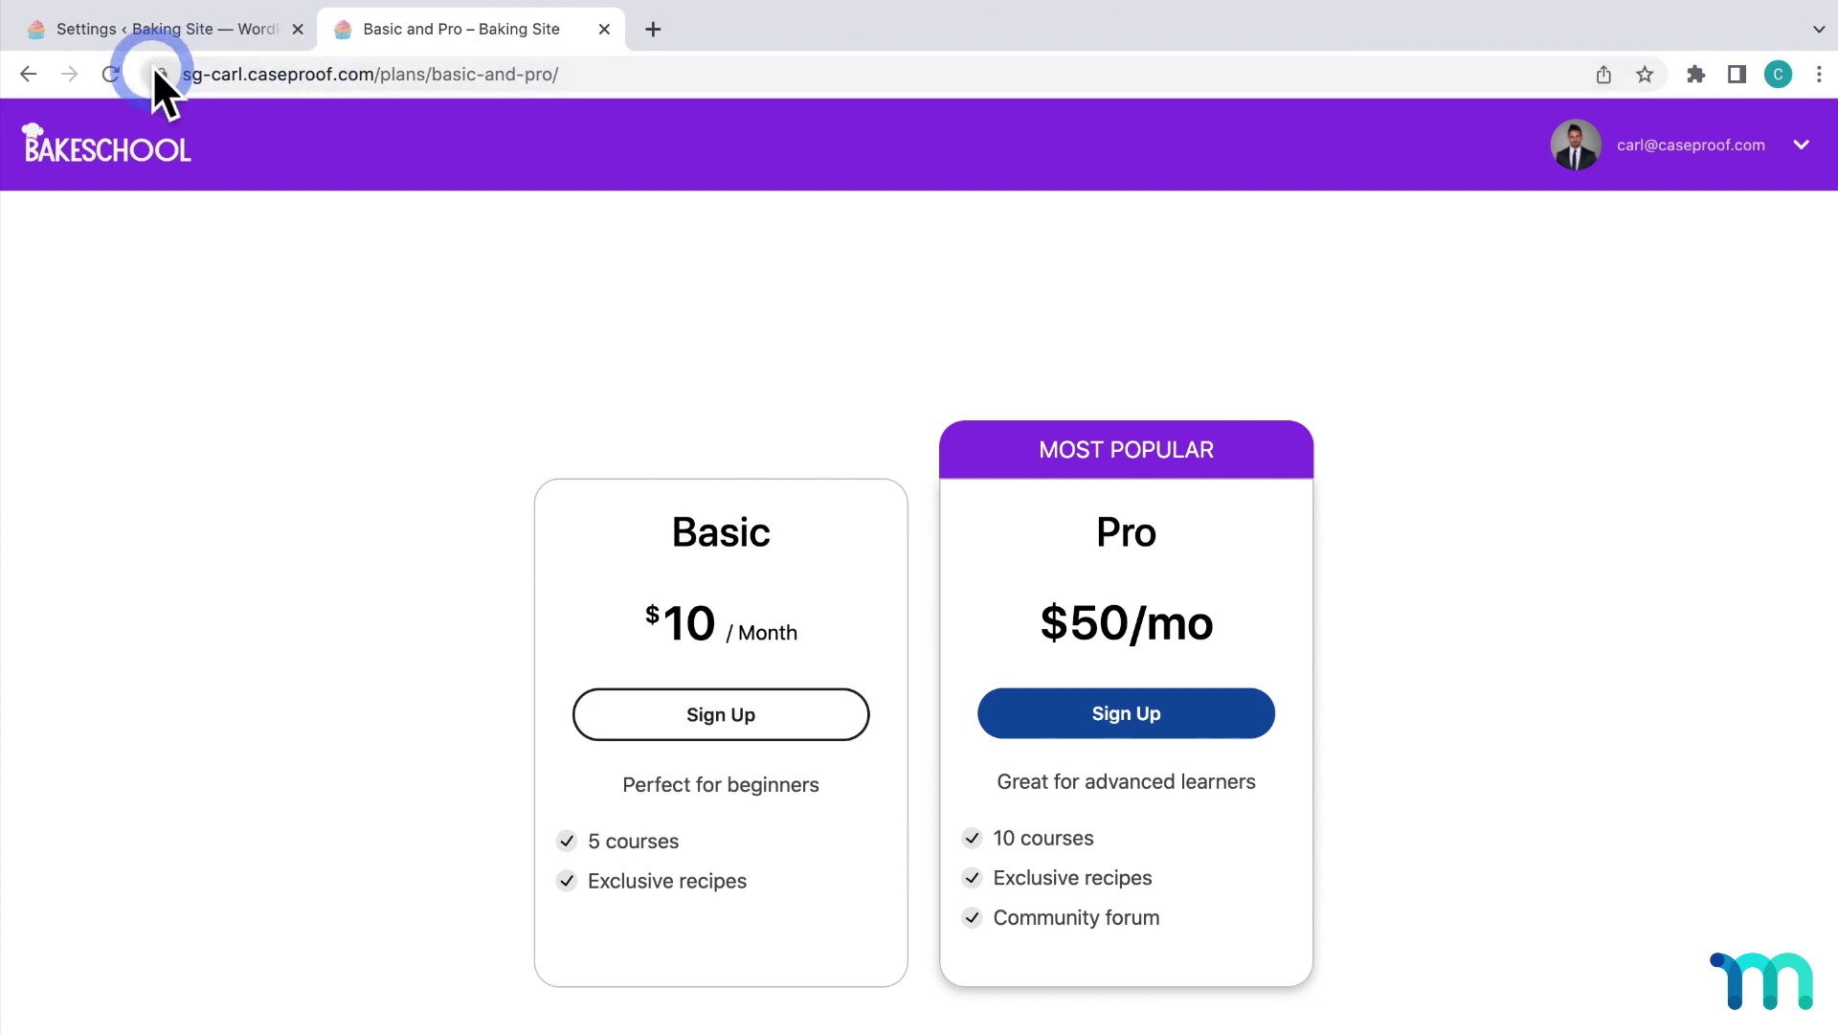
Reload the pricing page to confirm the Sign Up heading, then start the Pro plan's $50 / Month checkout.
click(107, 73)
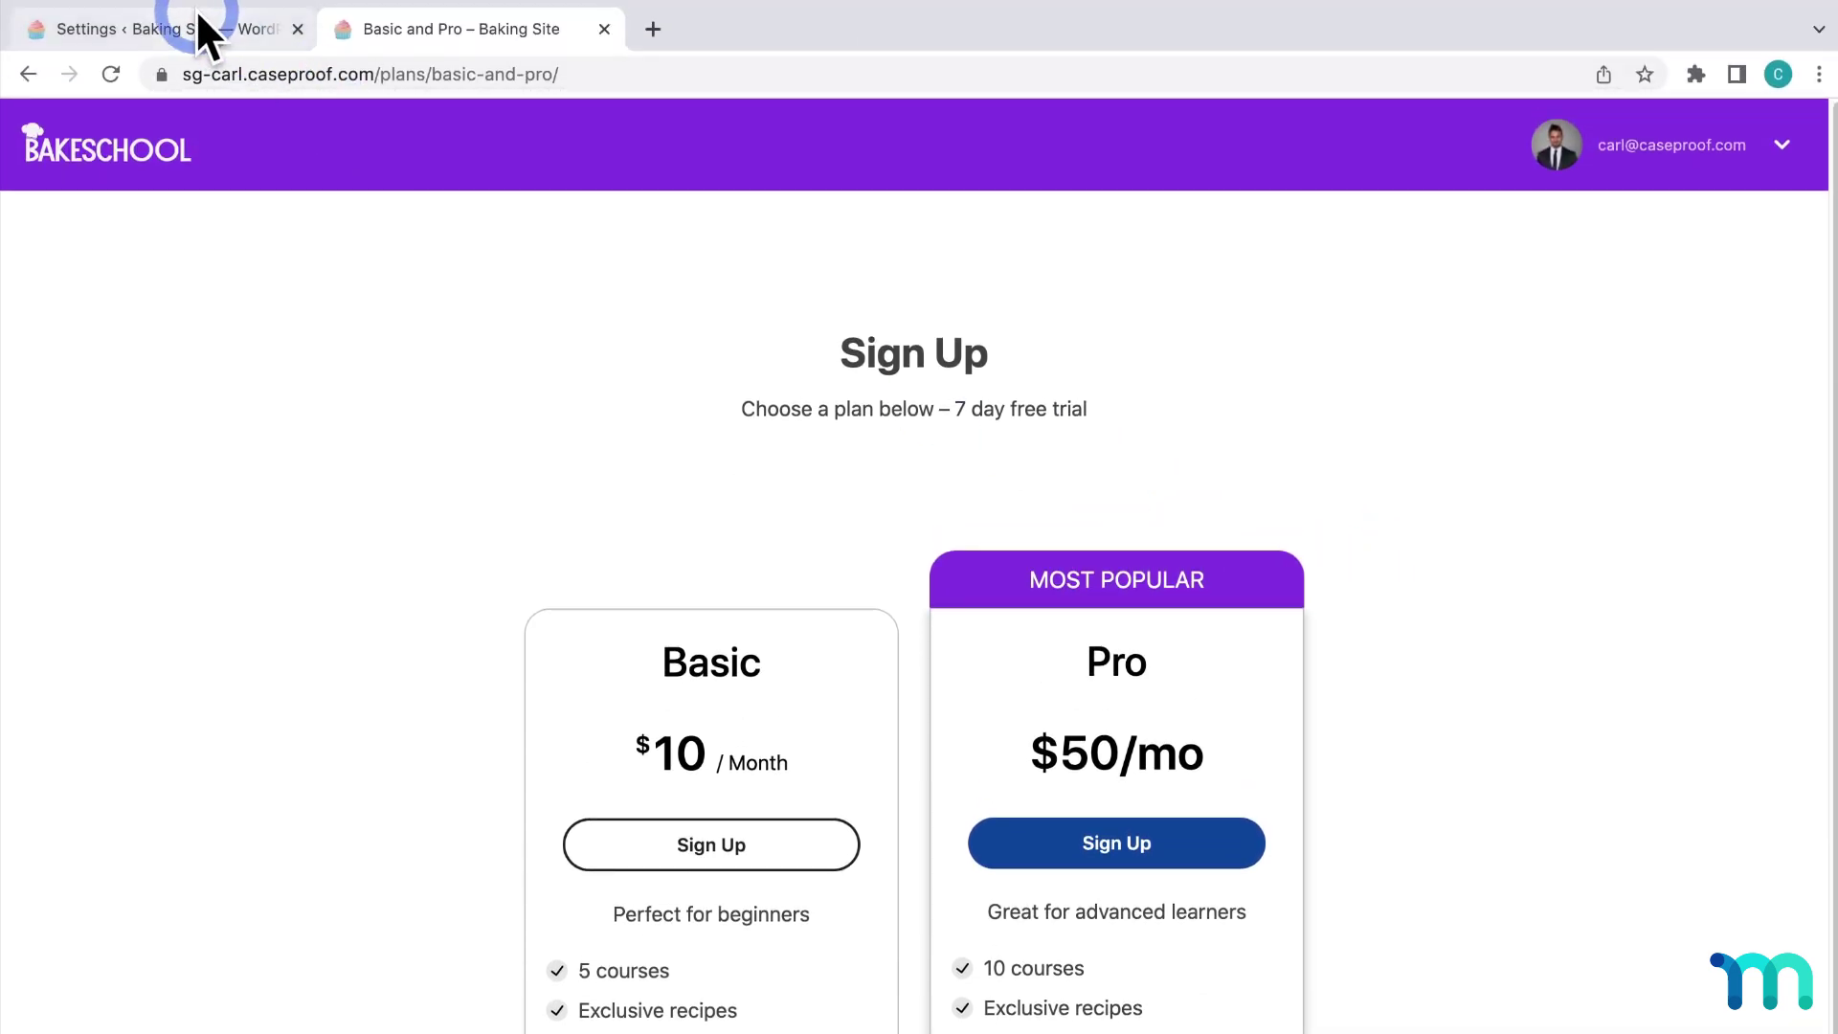
click(198, 29)
scroll(952, 658, down, 3)
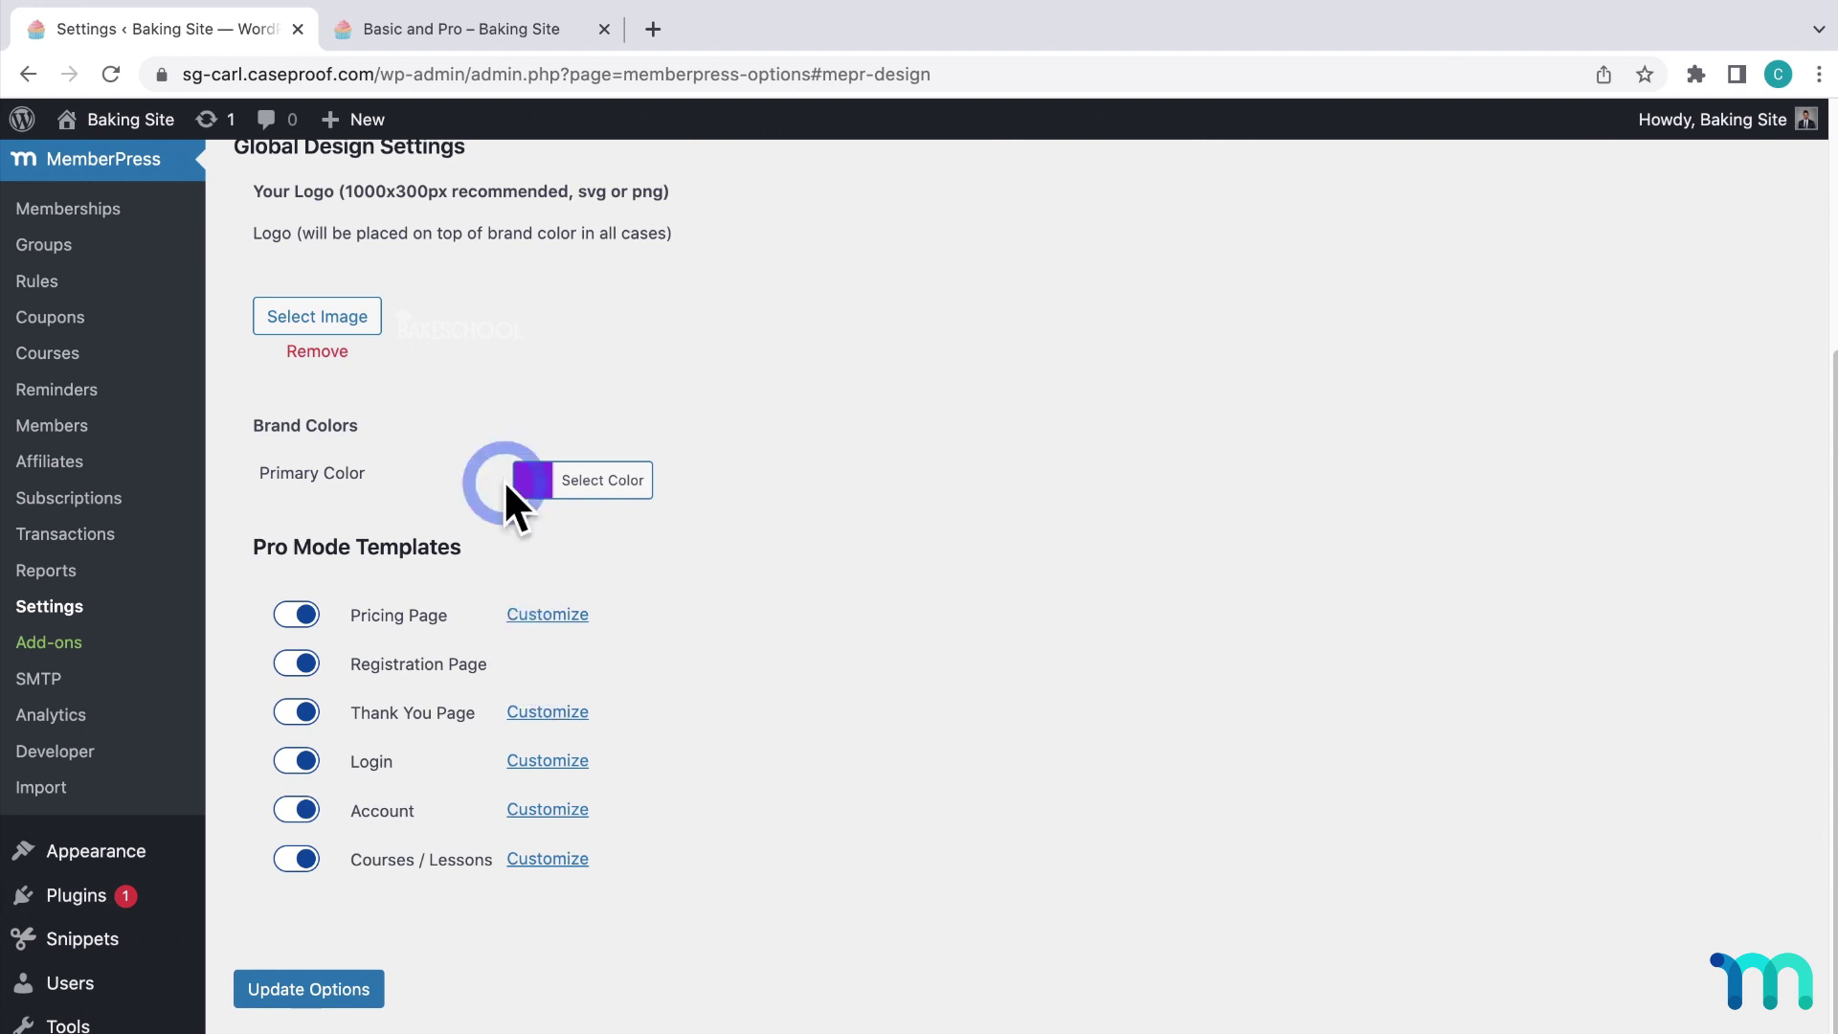
click(466, 38)
scroll(1561, 469, down, 1)
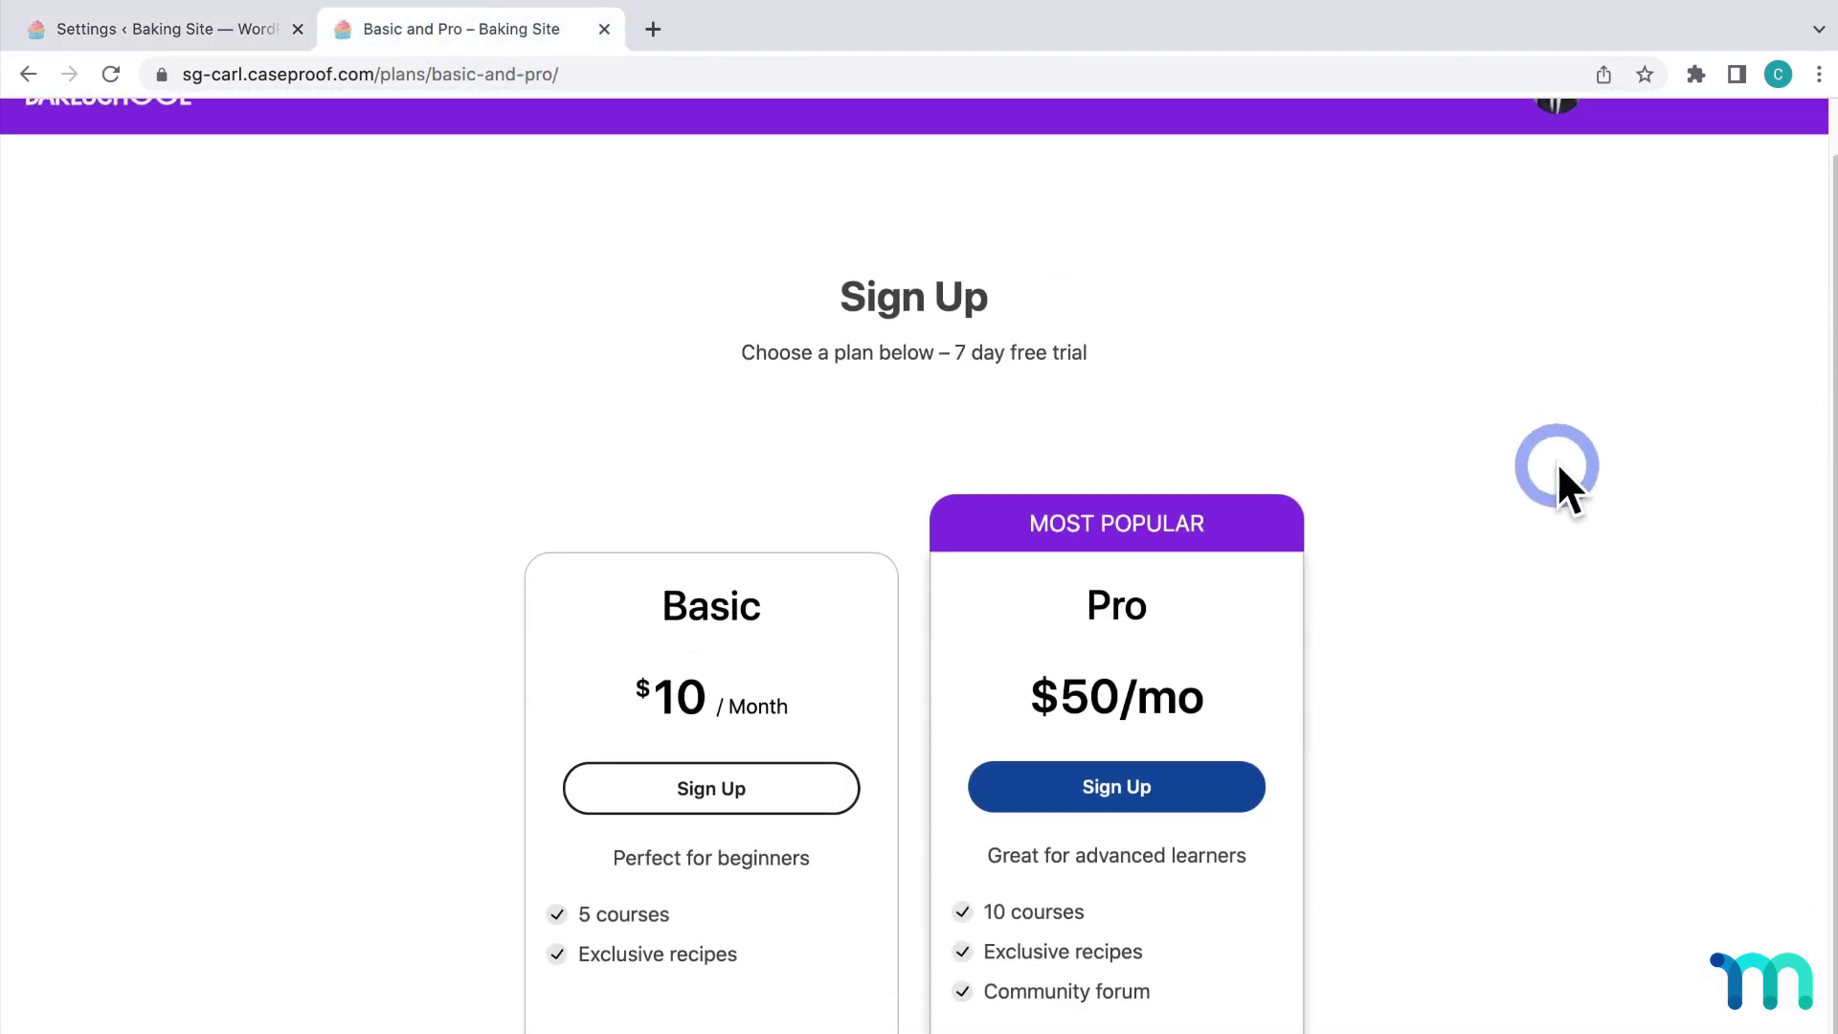
click(1190, 781)
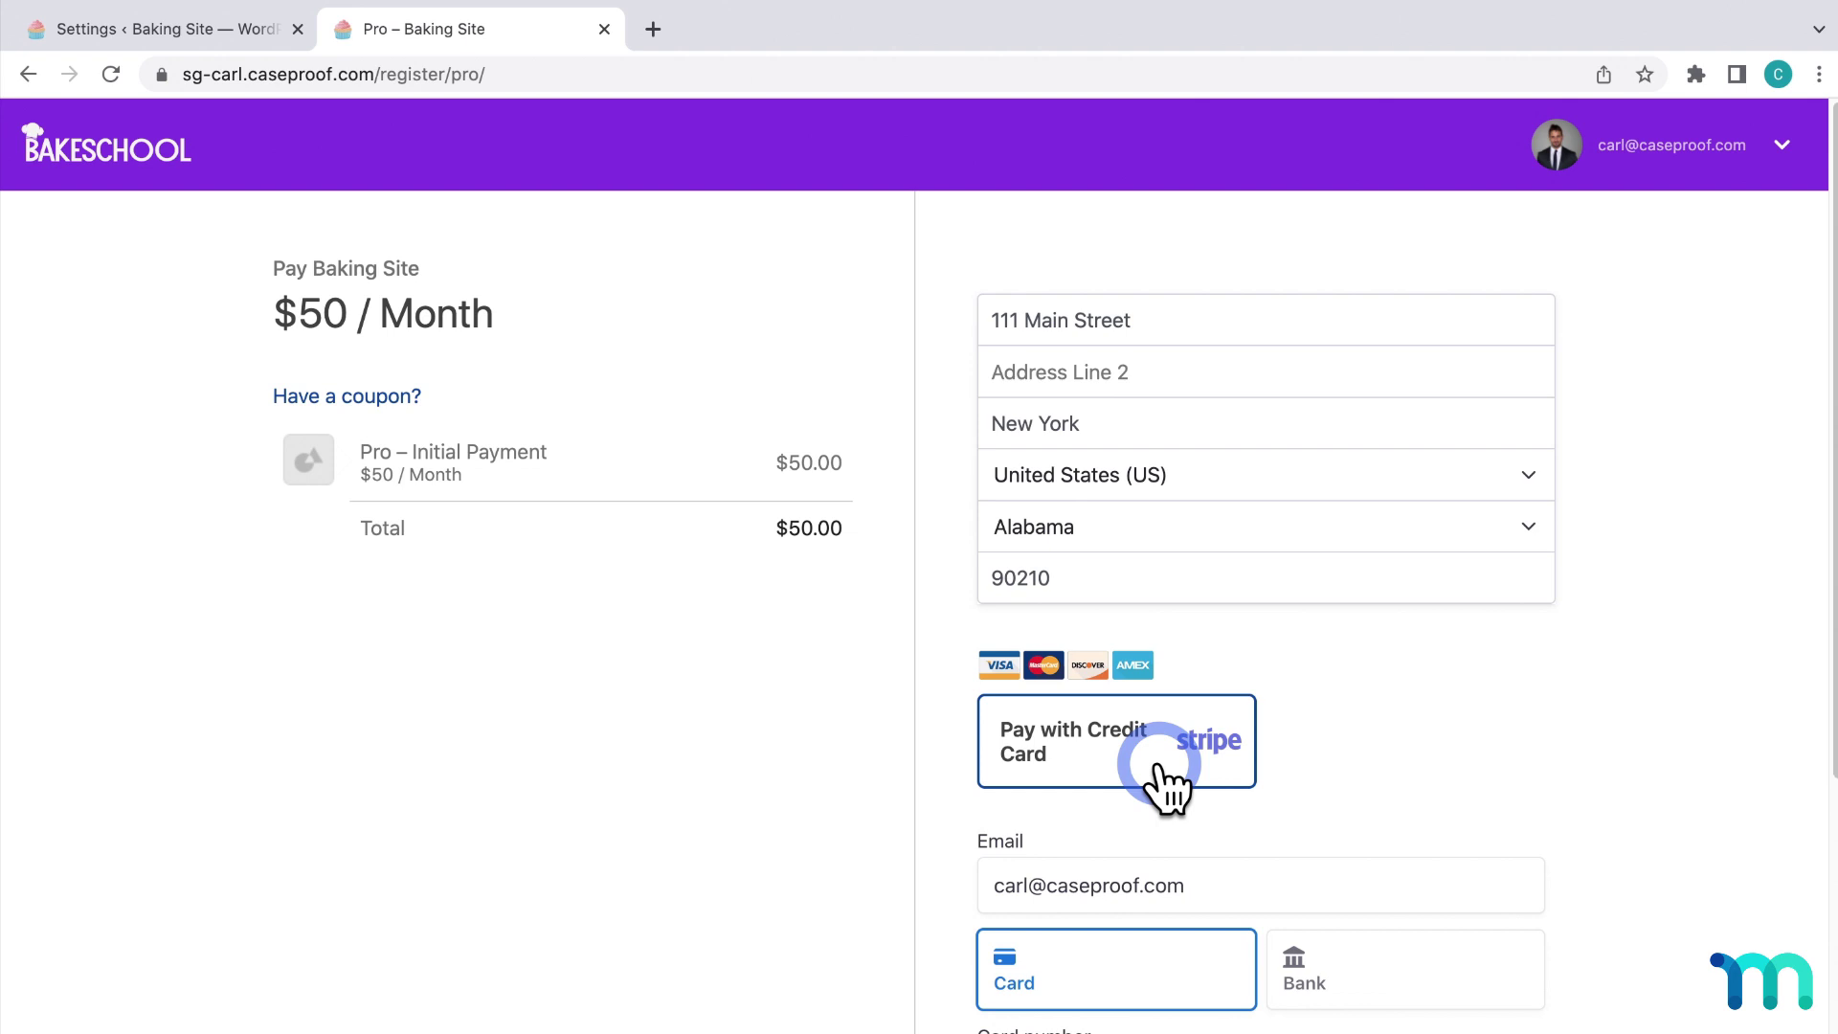
Inspect the Pro checkout and its coupon field, then return to the plans page and ReadyLaunch settings.
click(862, 620)
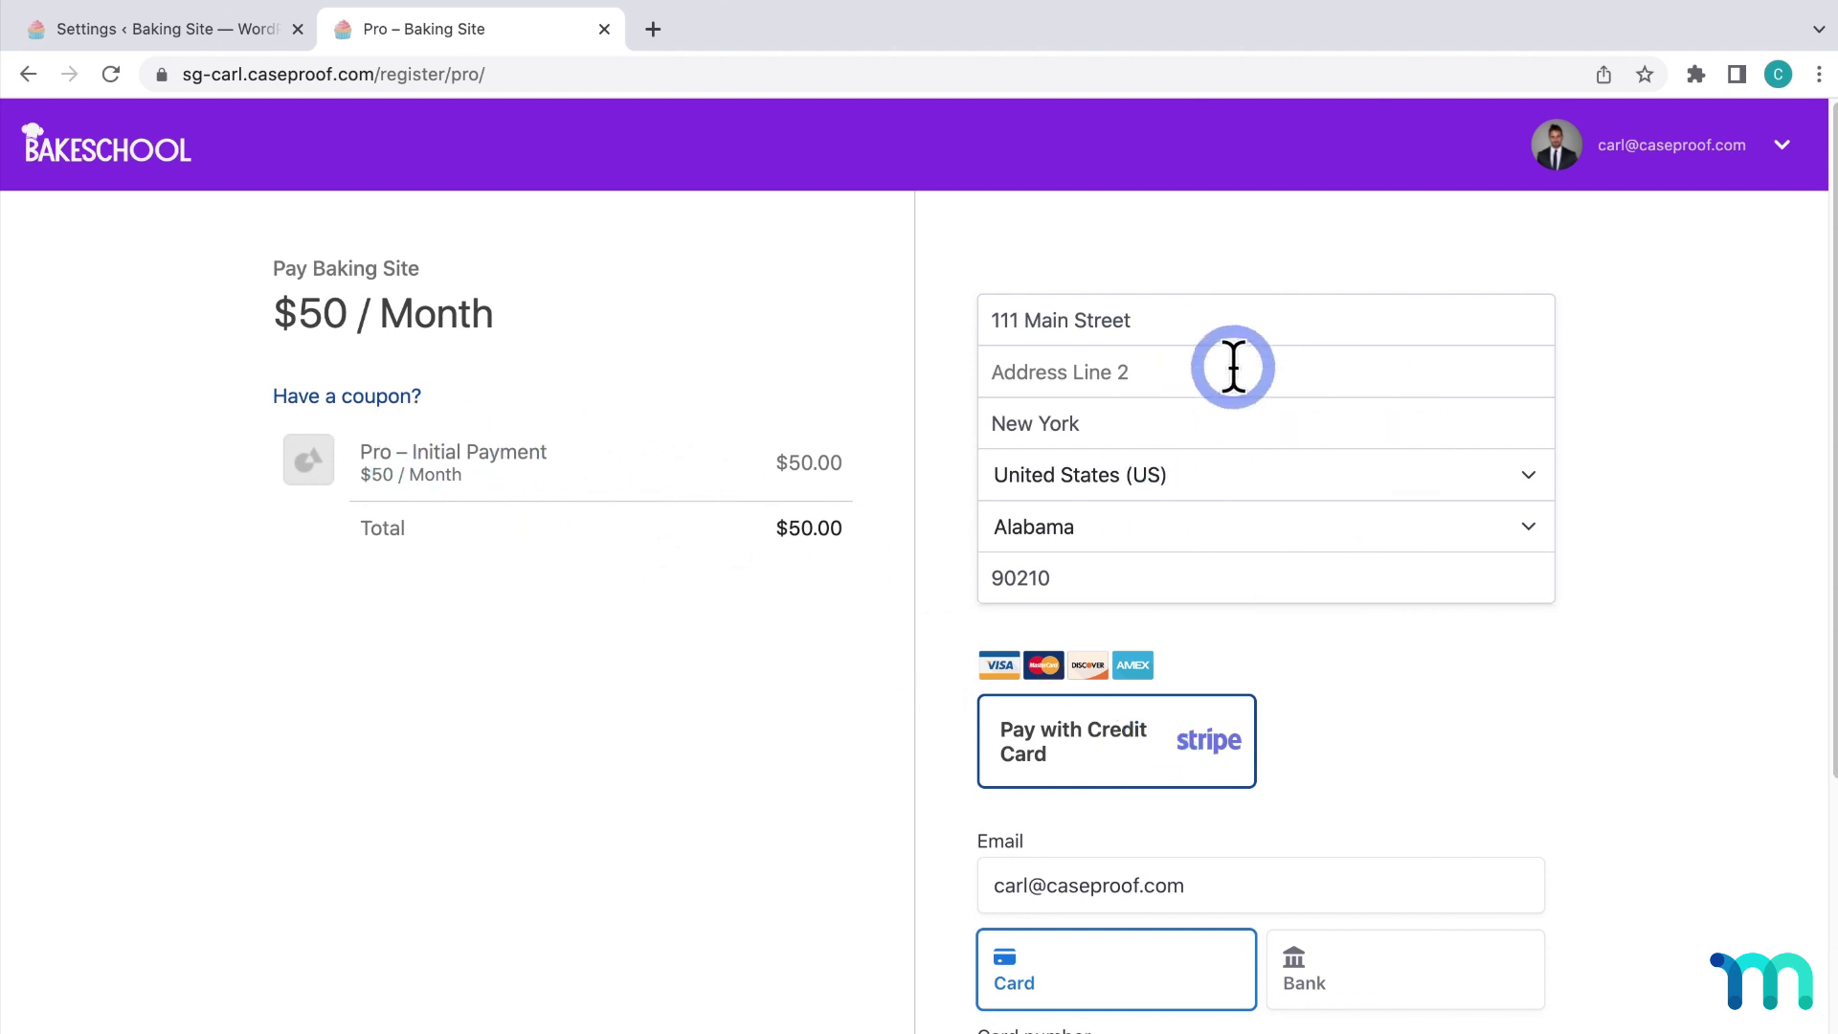
scroll(1398, 536, down, 5)
scroll(1398, 527, down, 1)
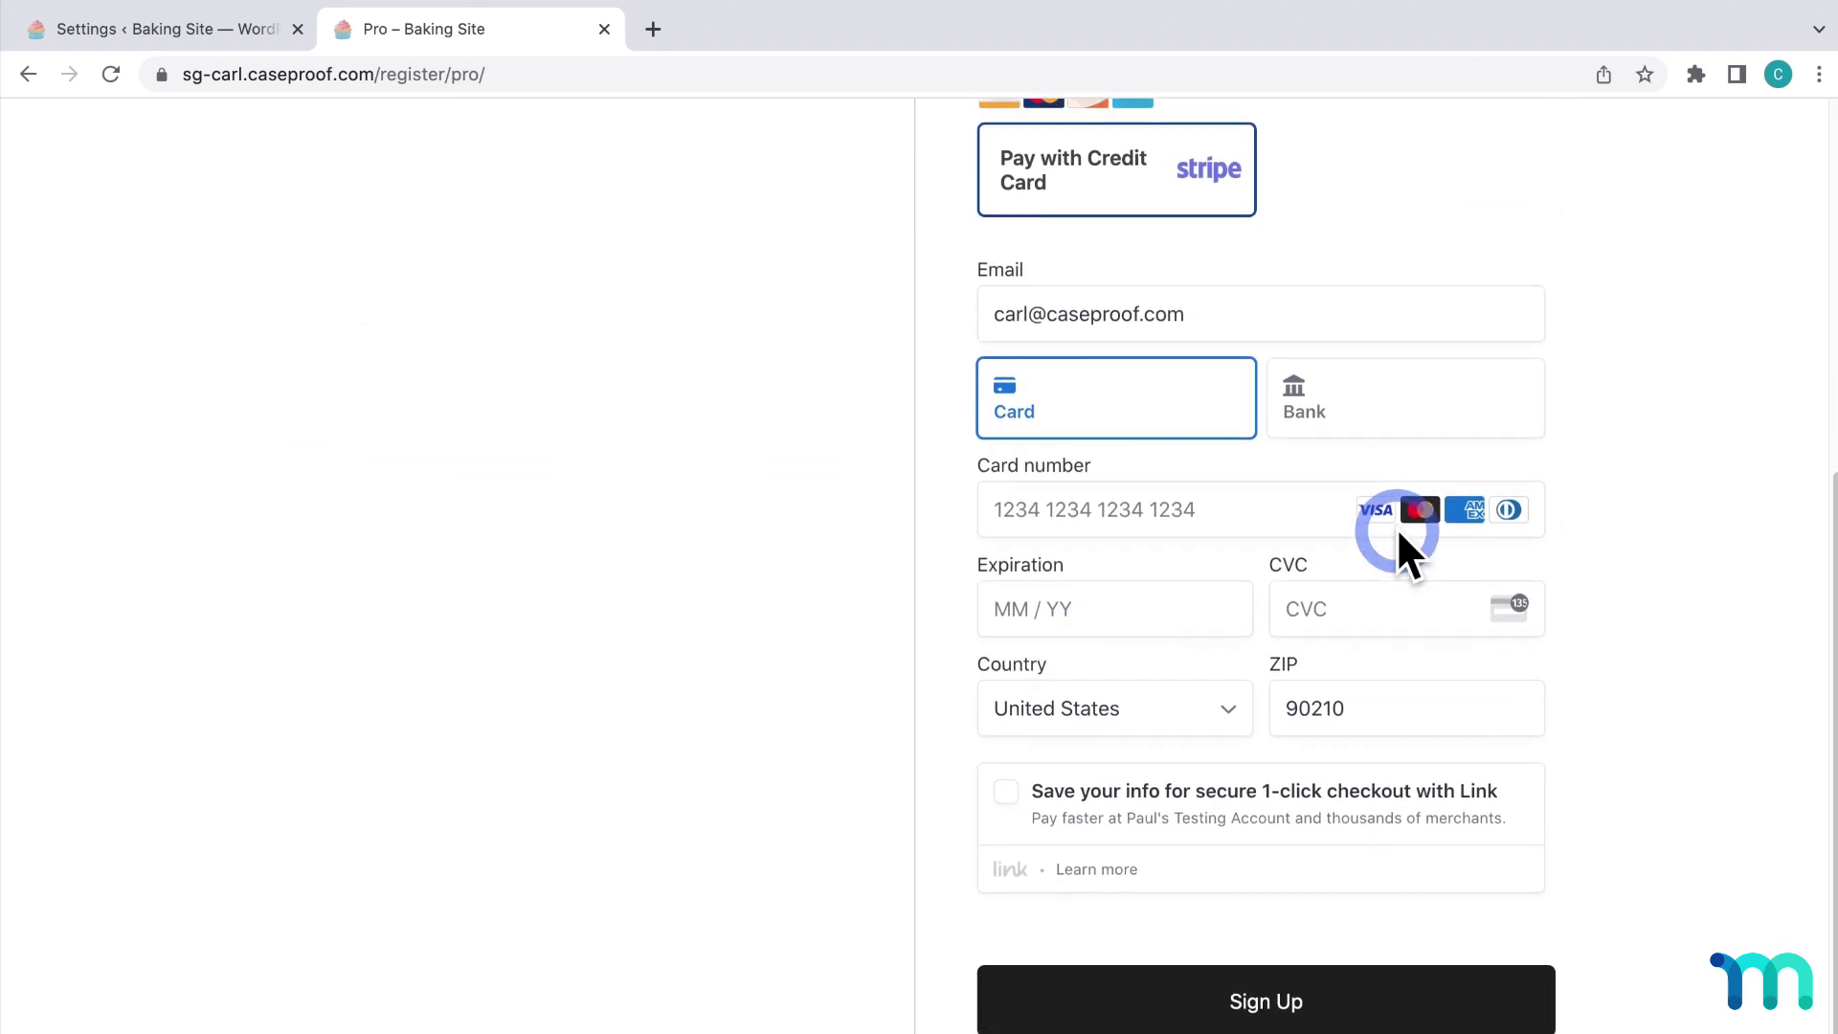
scroll(1398, 526, up, 5)
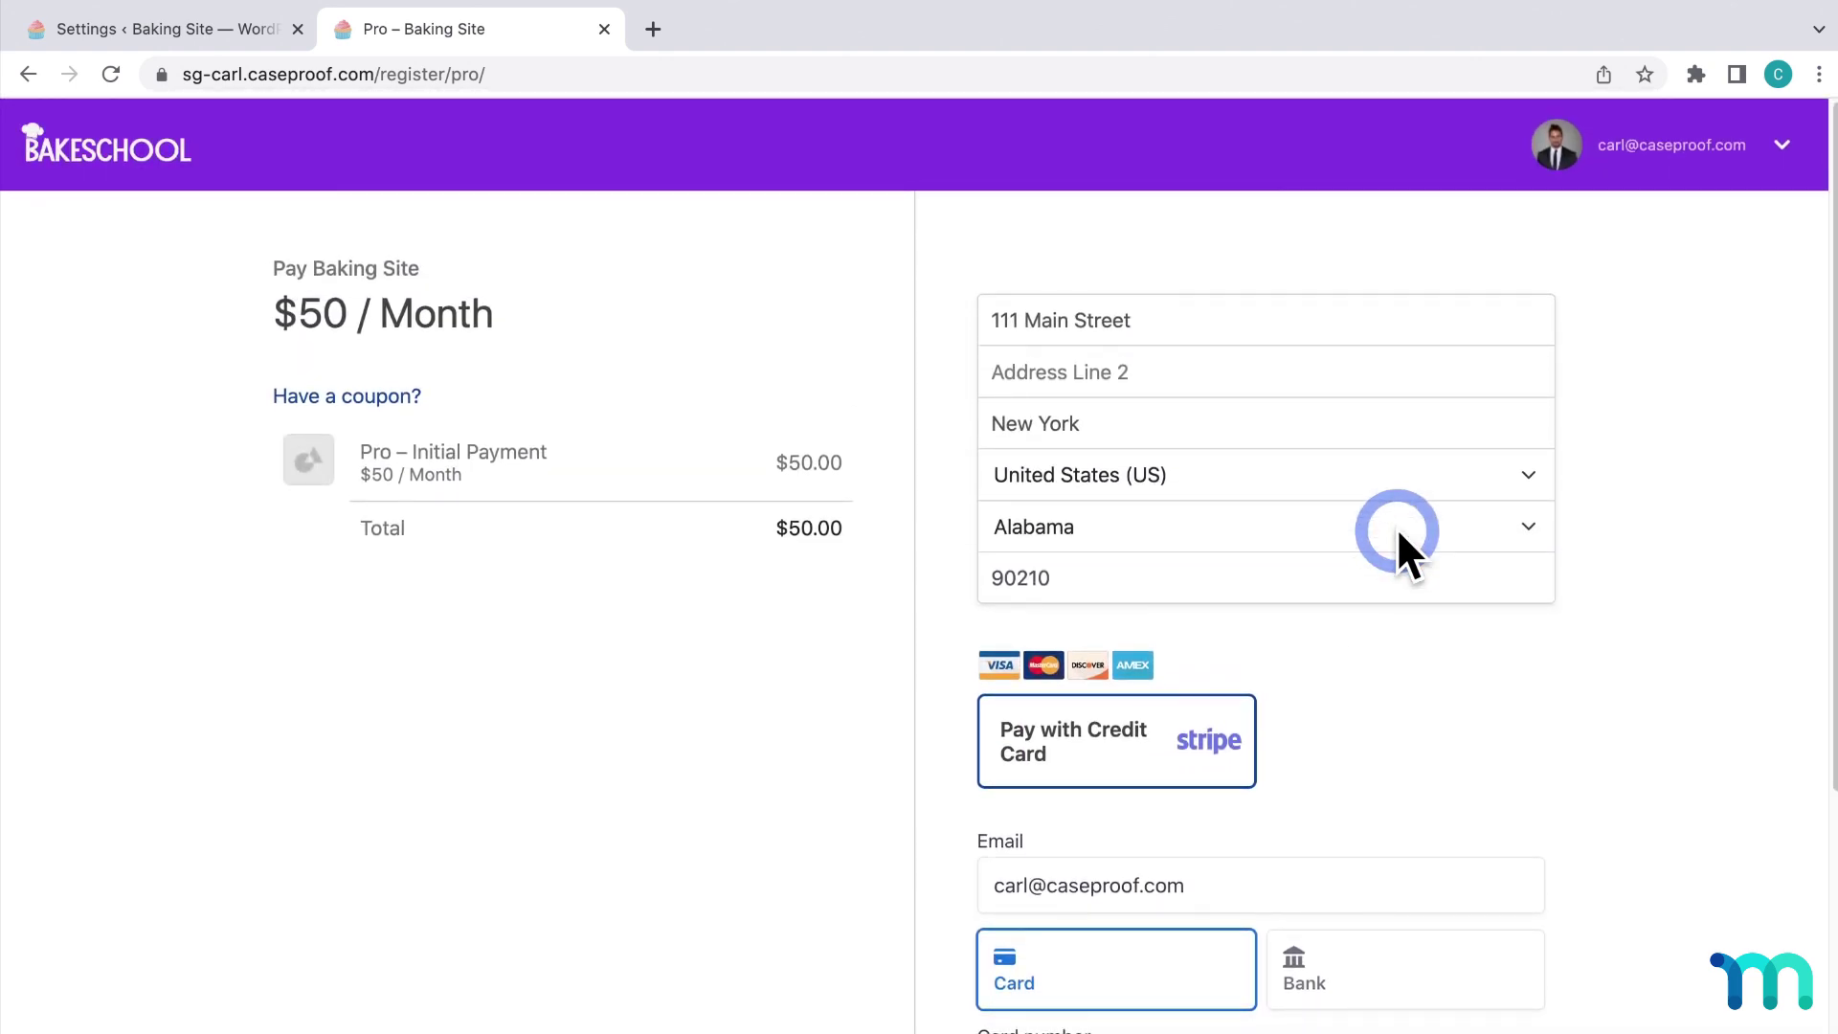
click(397, 397)
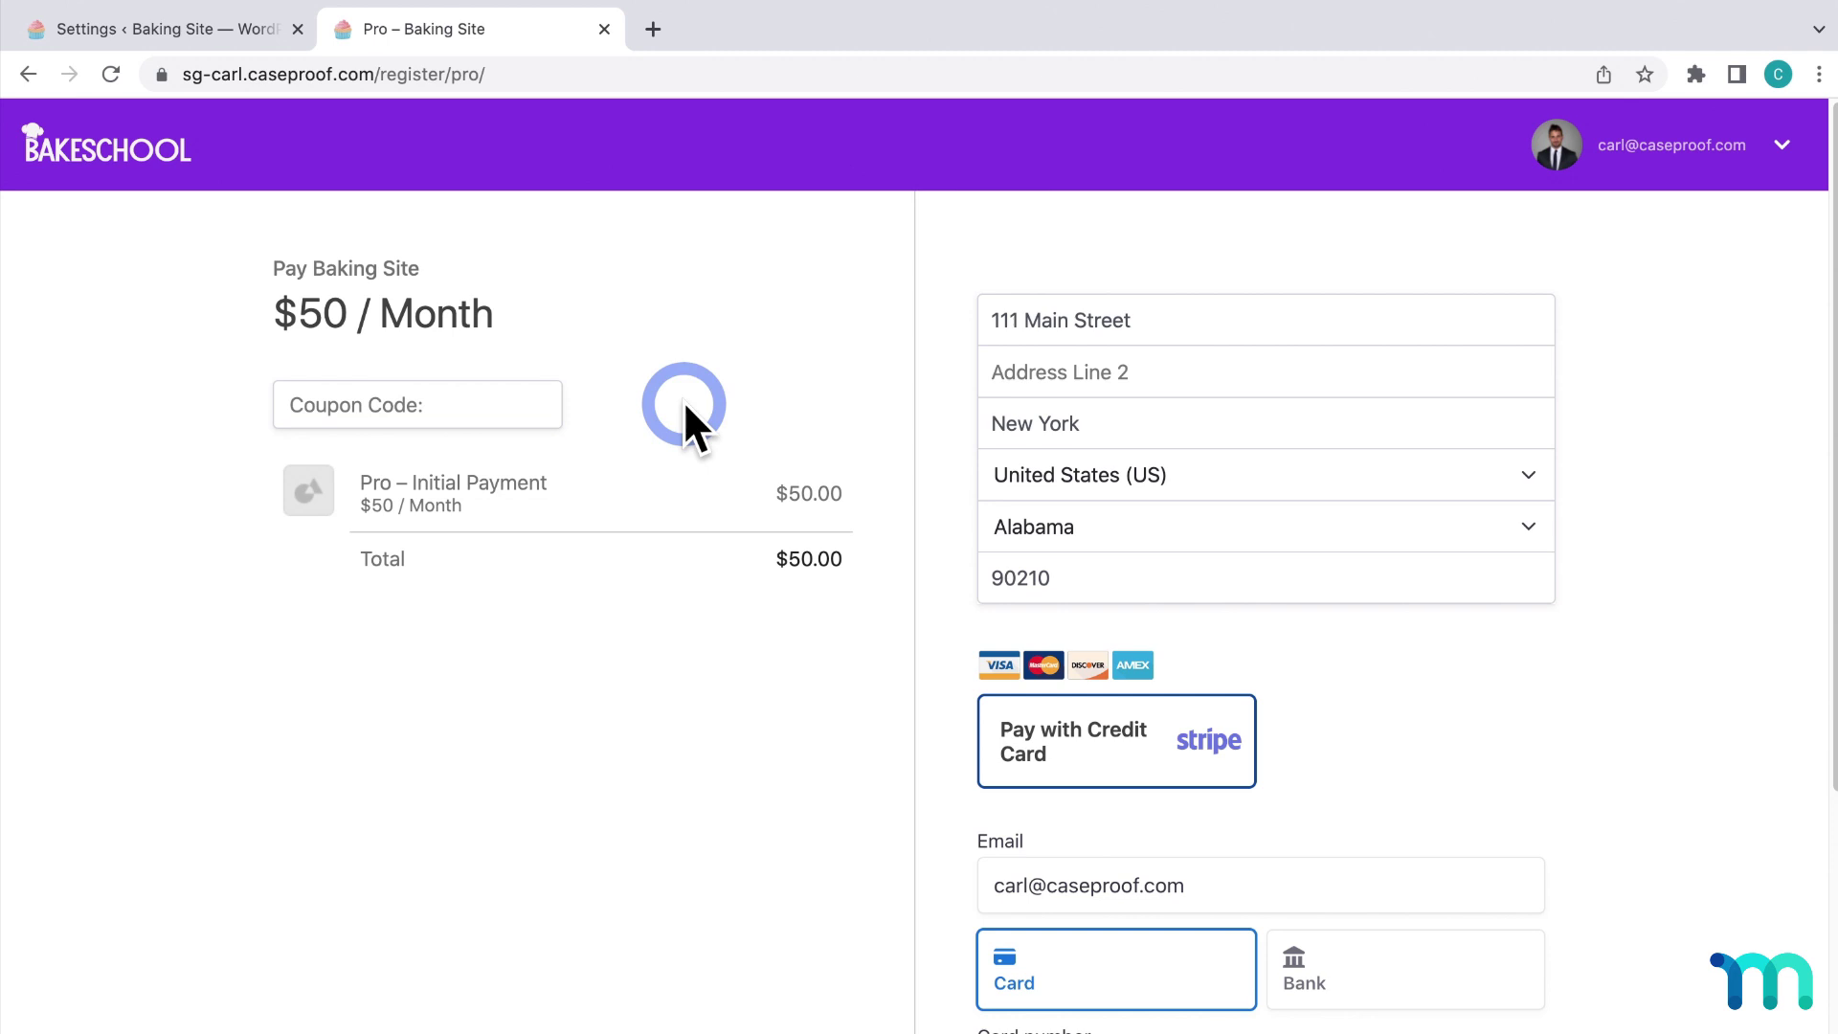
scroll(685, 406, down, 6)
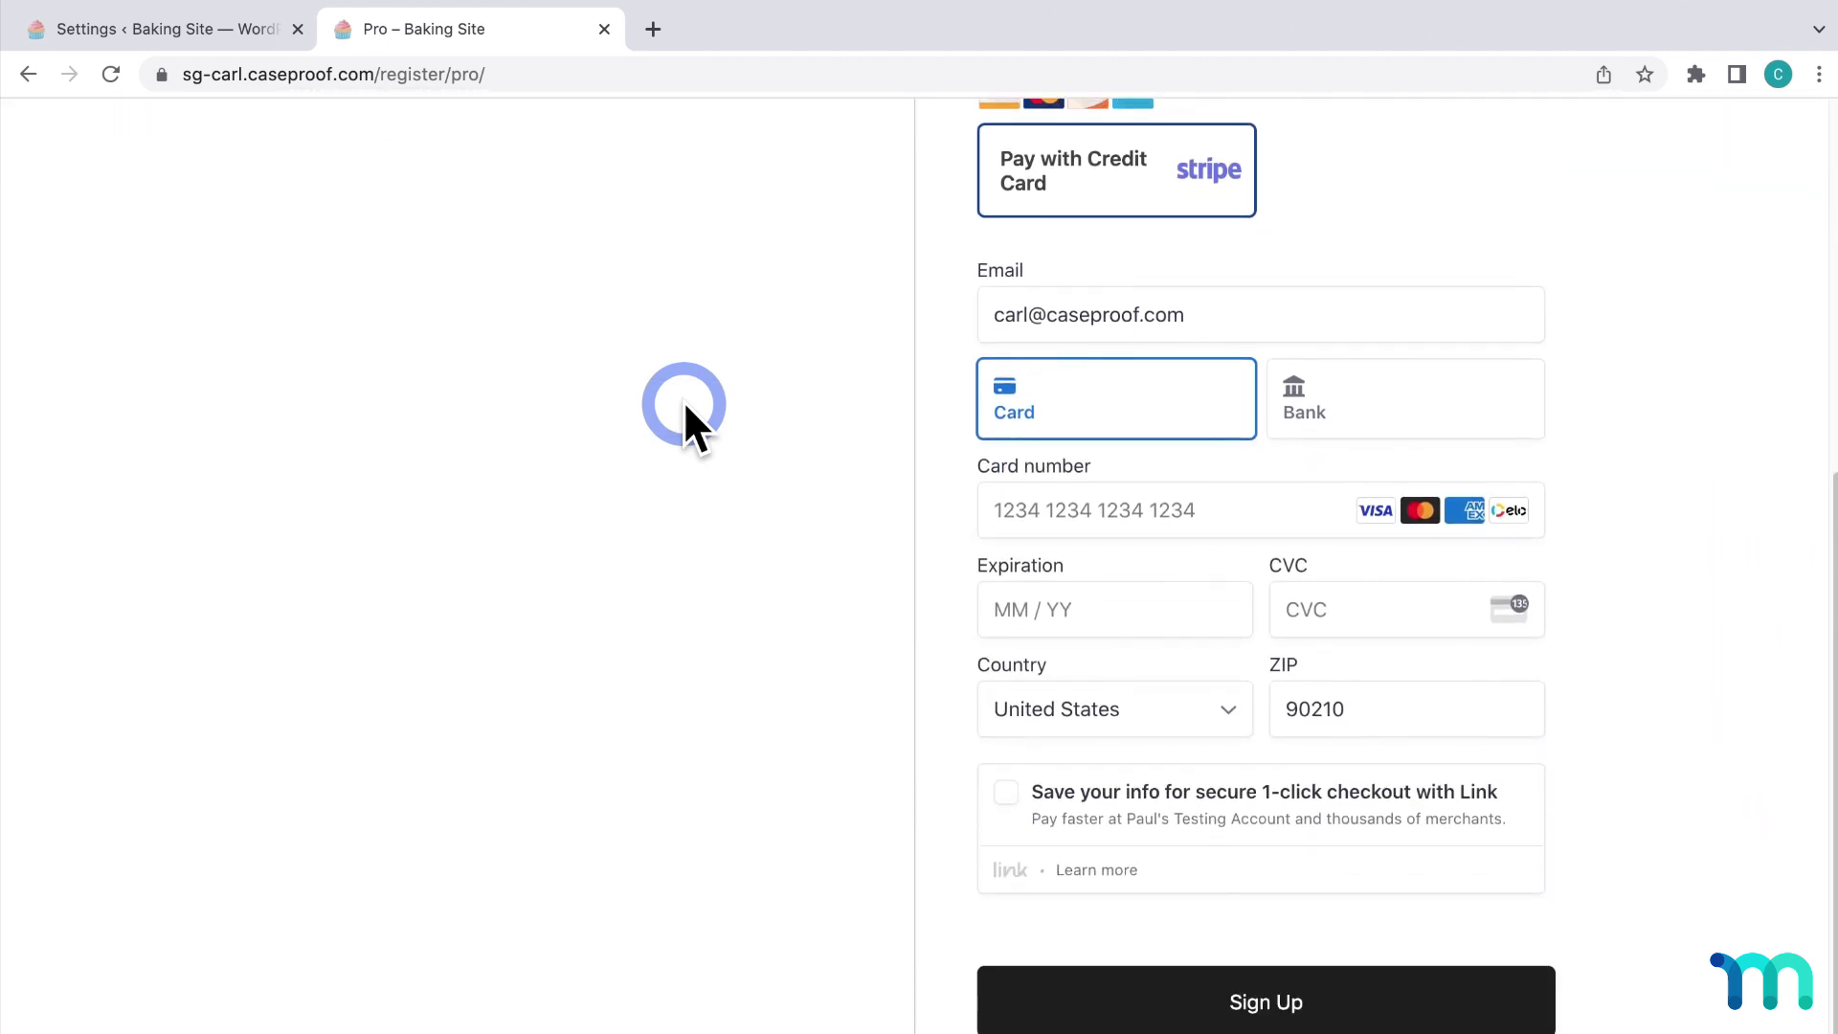
scroll(684, 401, up, 6)
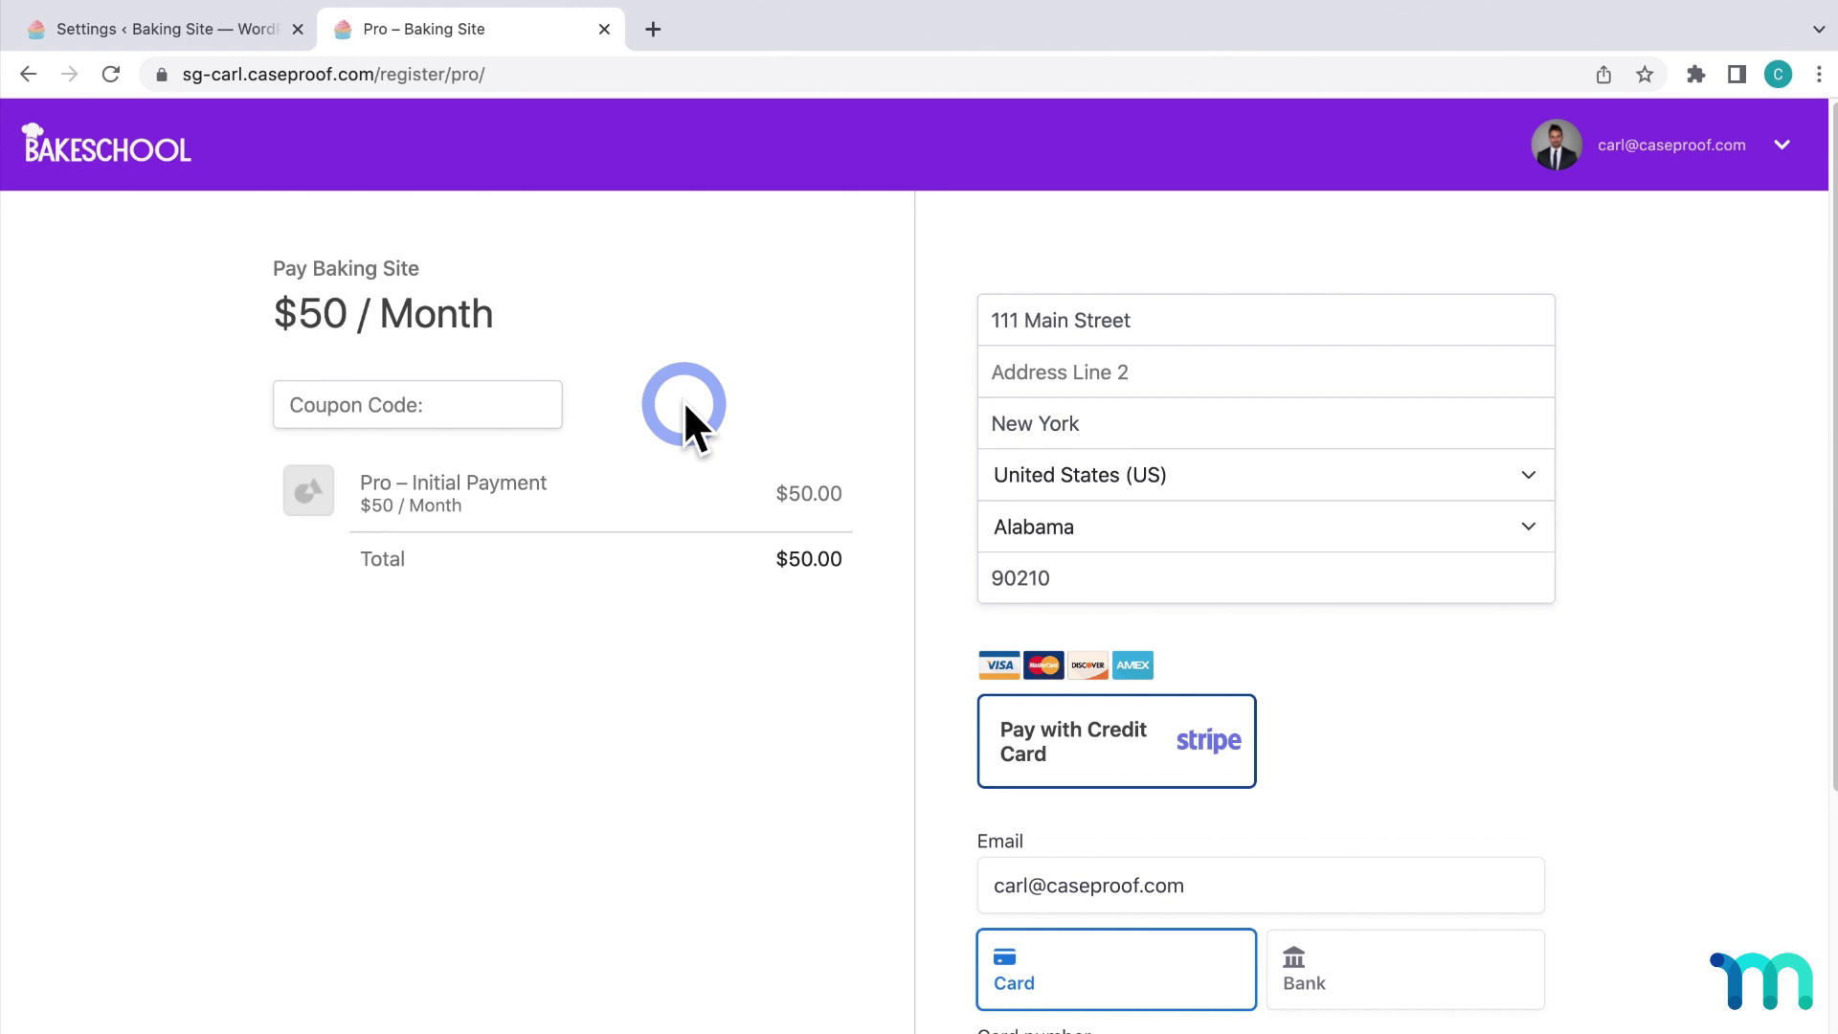
click(29, 74)
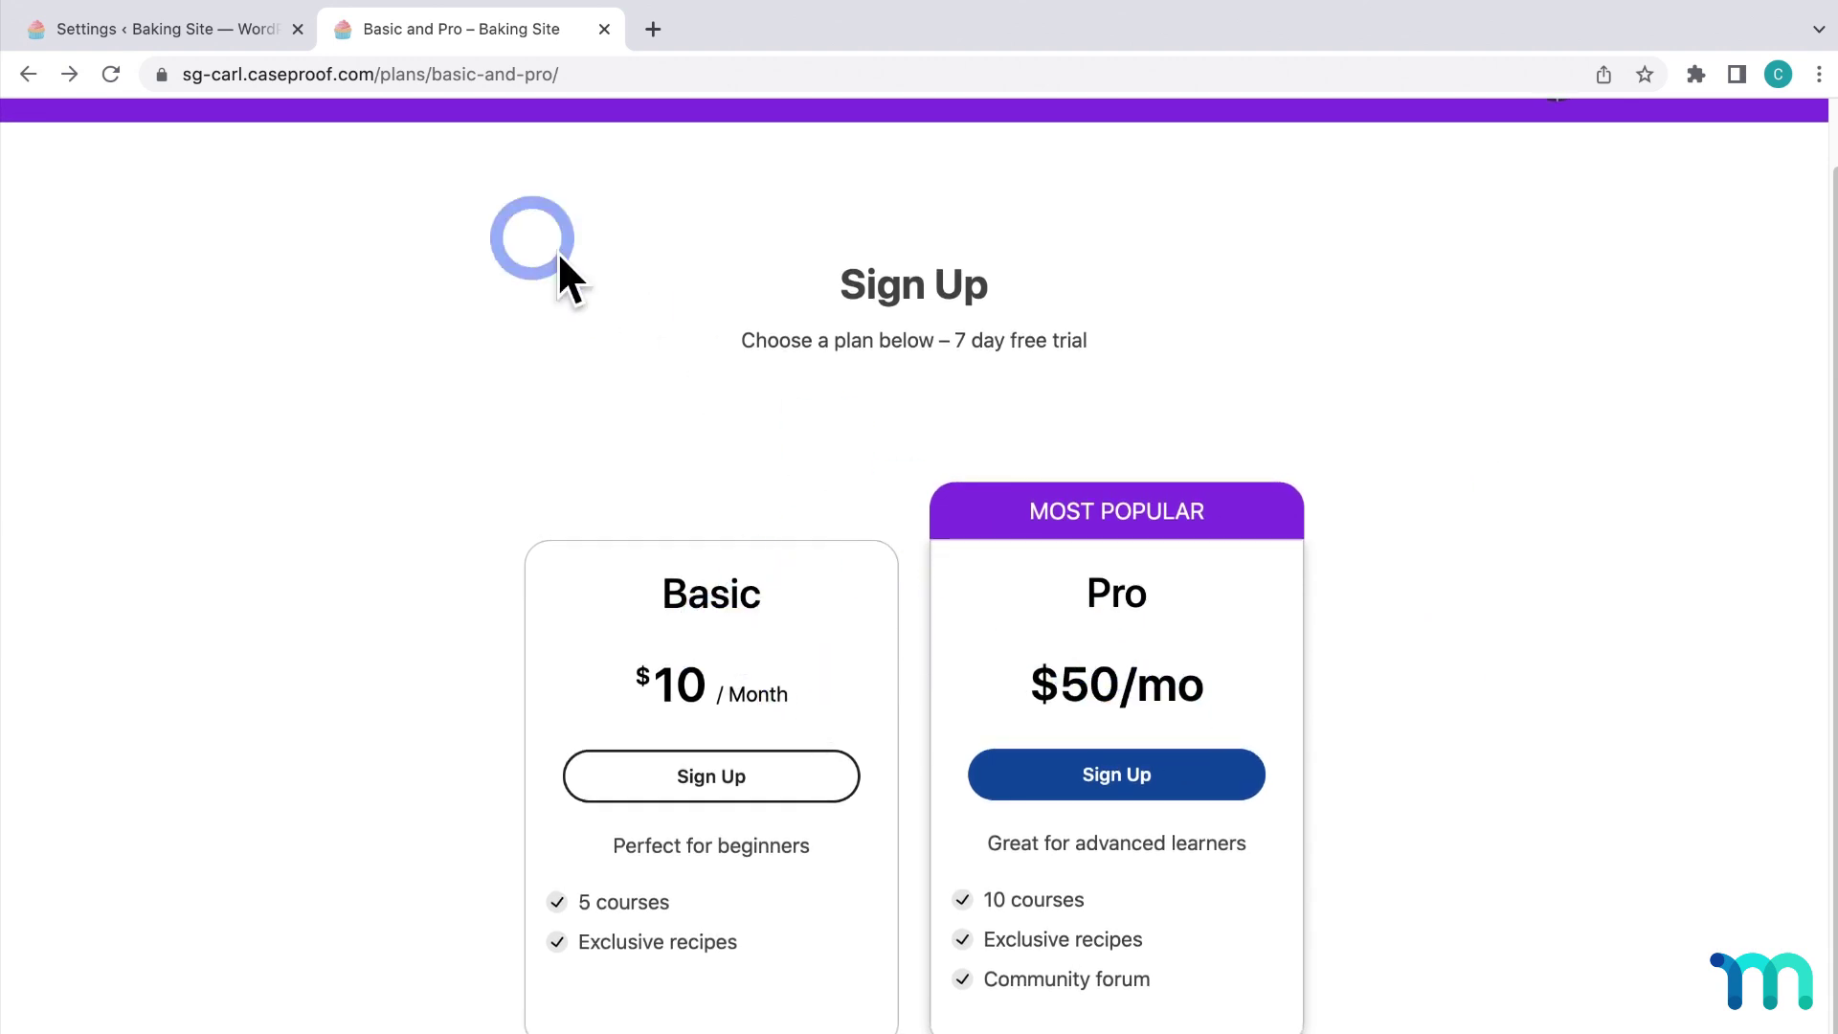
click(194, 38)
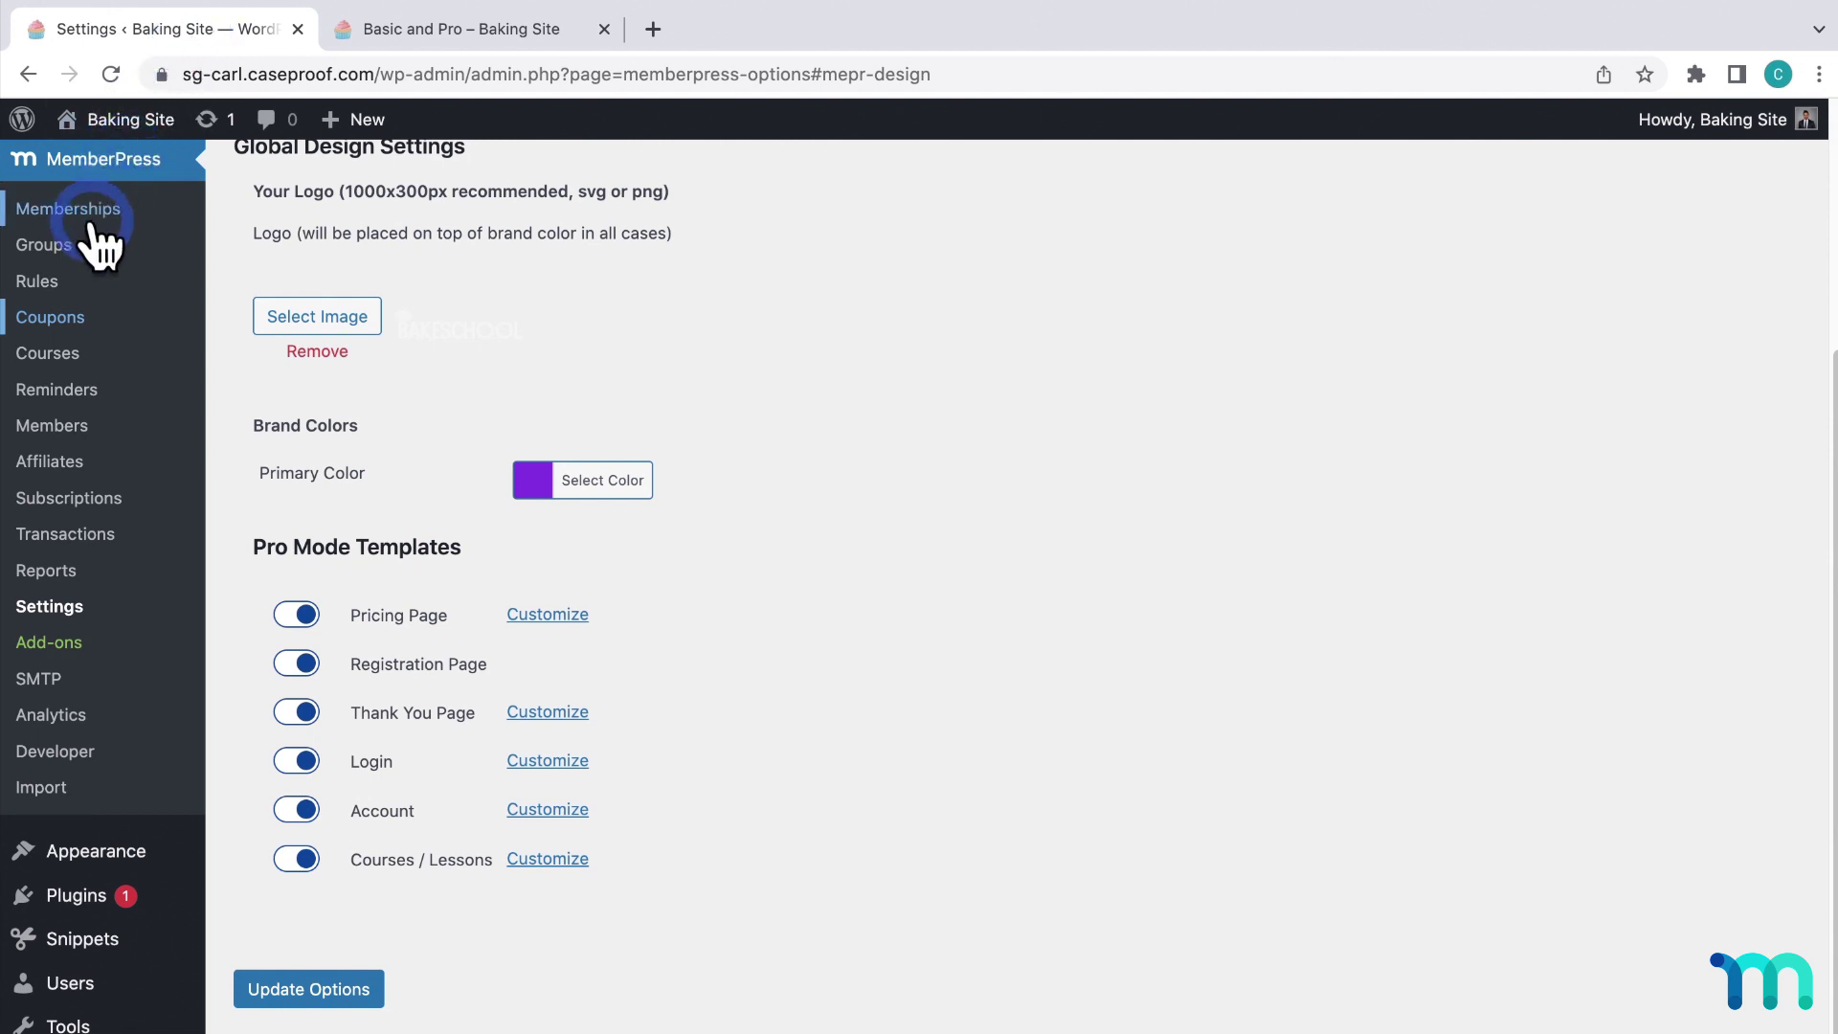
Review the Pro membership's price box (Most Popular, $50/mo, three benefits), then return to Settings.
click(63, 210)
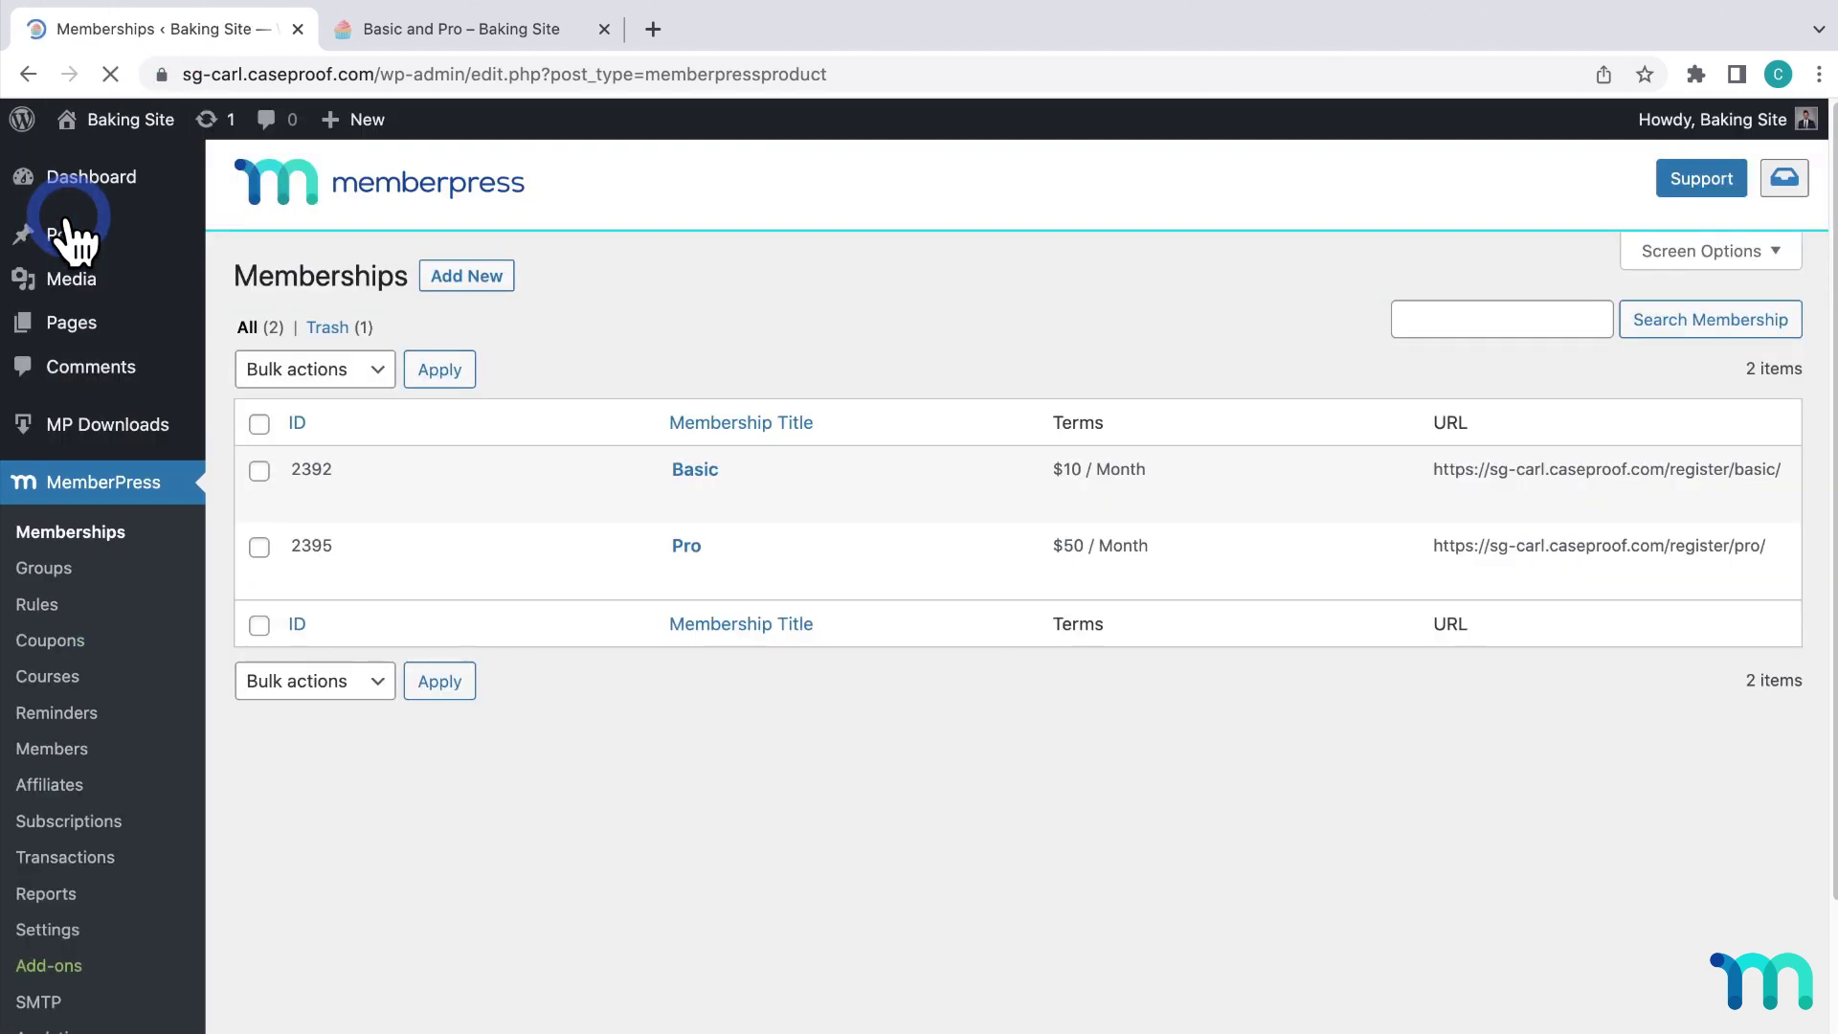
click(686, 546)
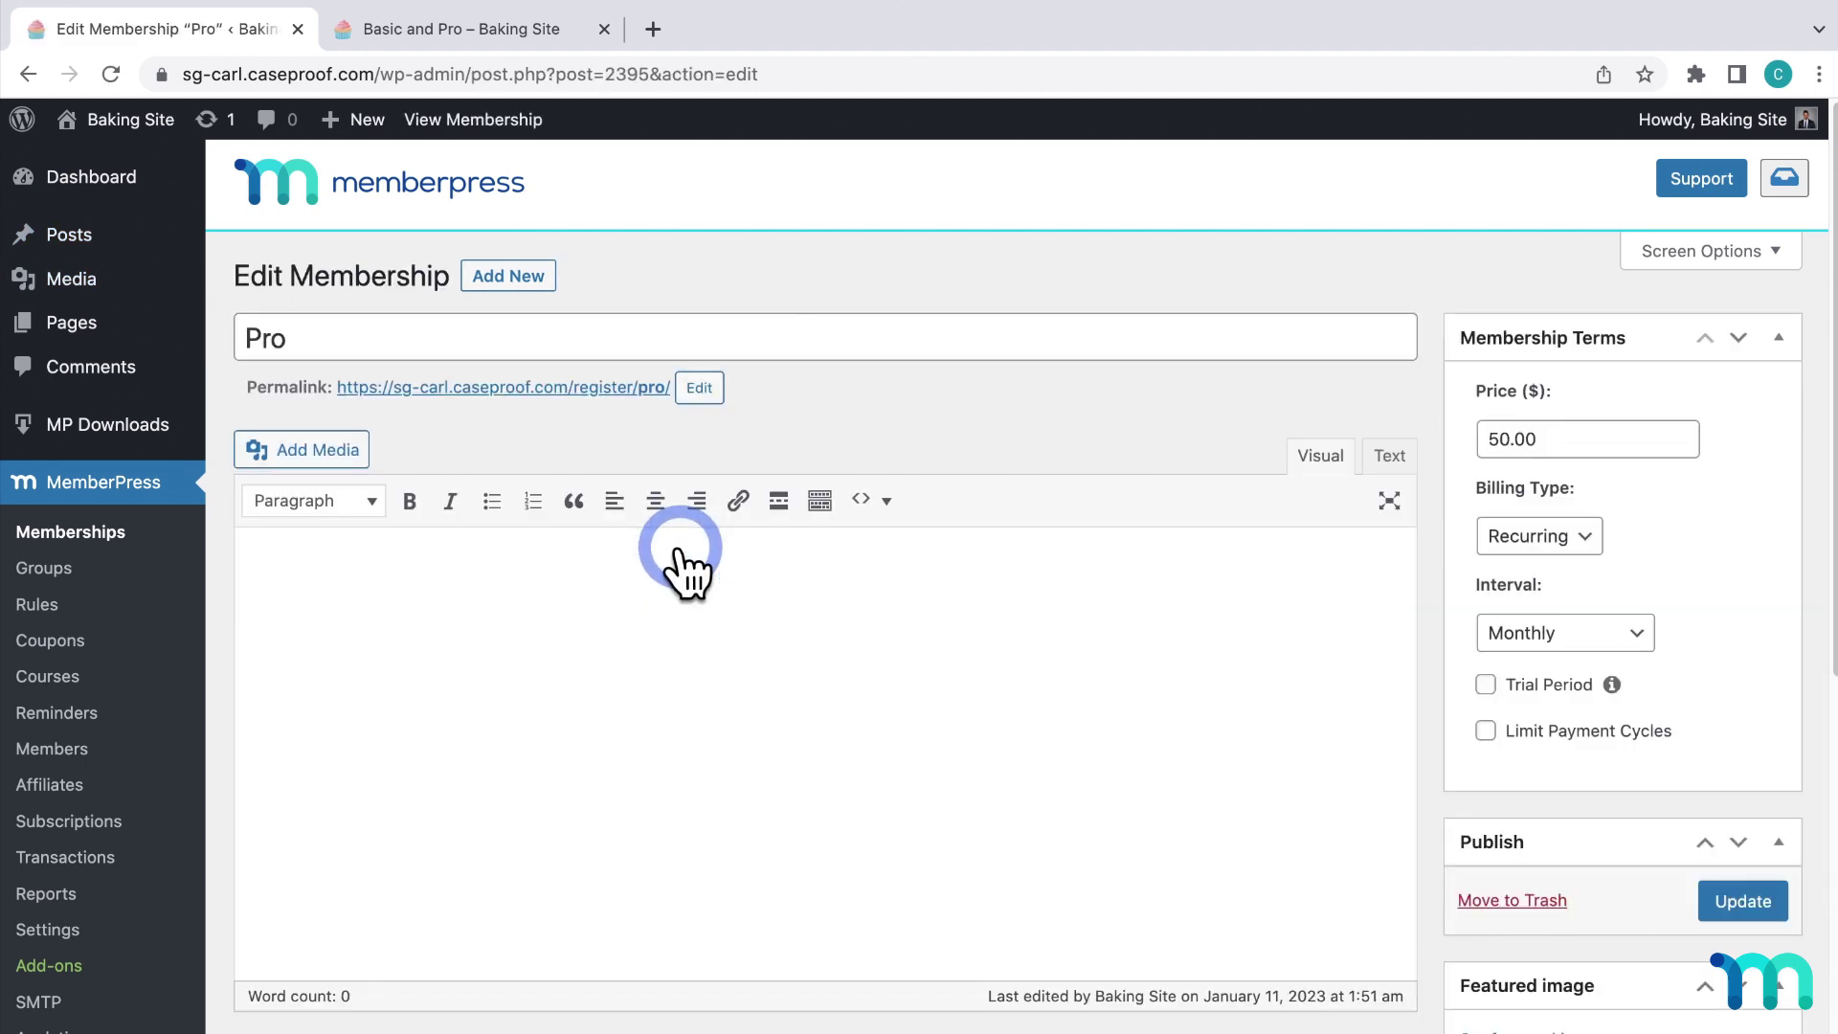
scroll(682, 564, down, 7)
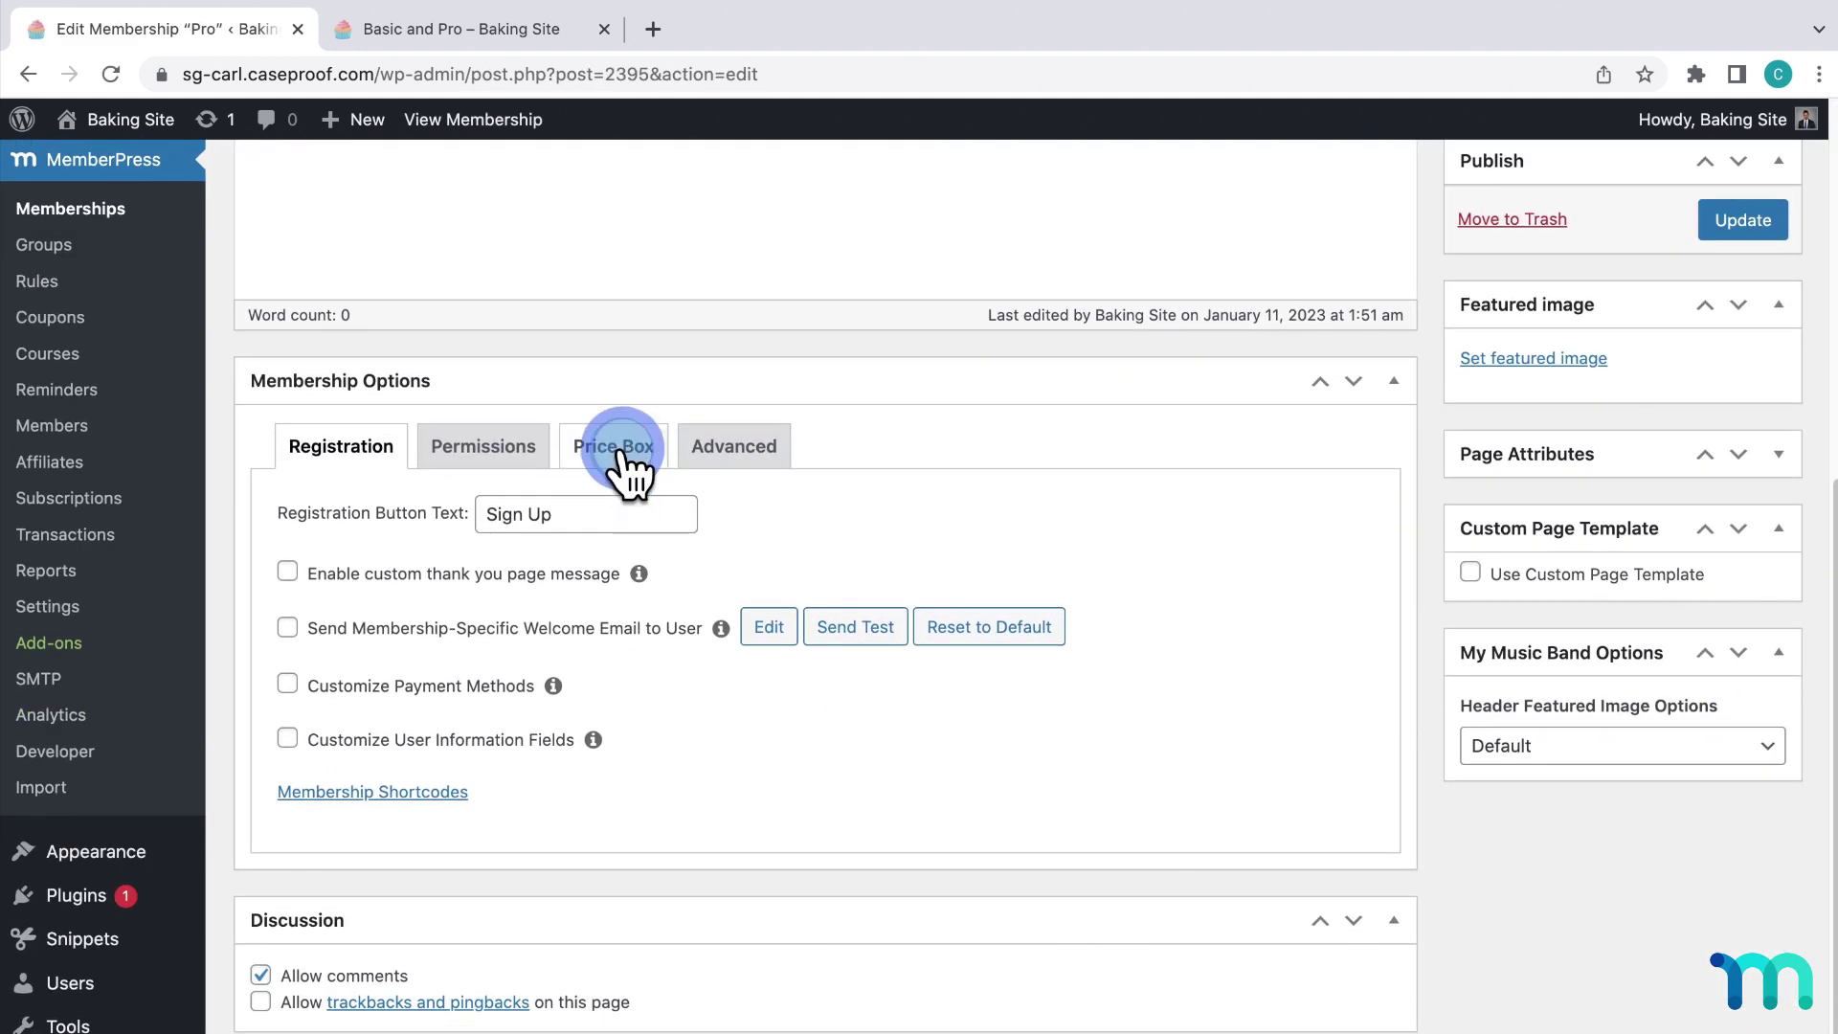
click(621, 450)
scroll(698, 464, down, 2)
click(422, 890)
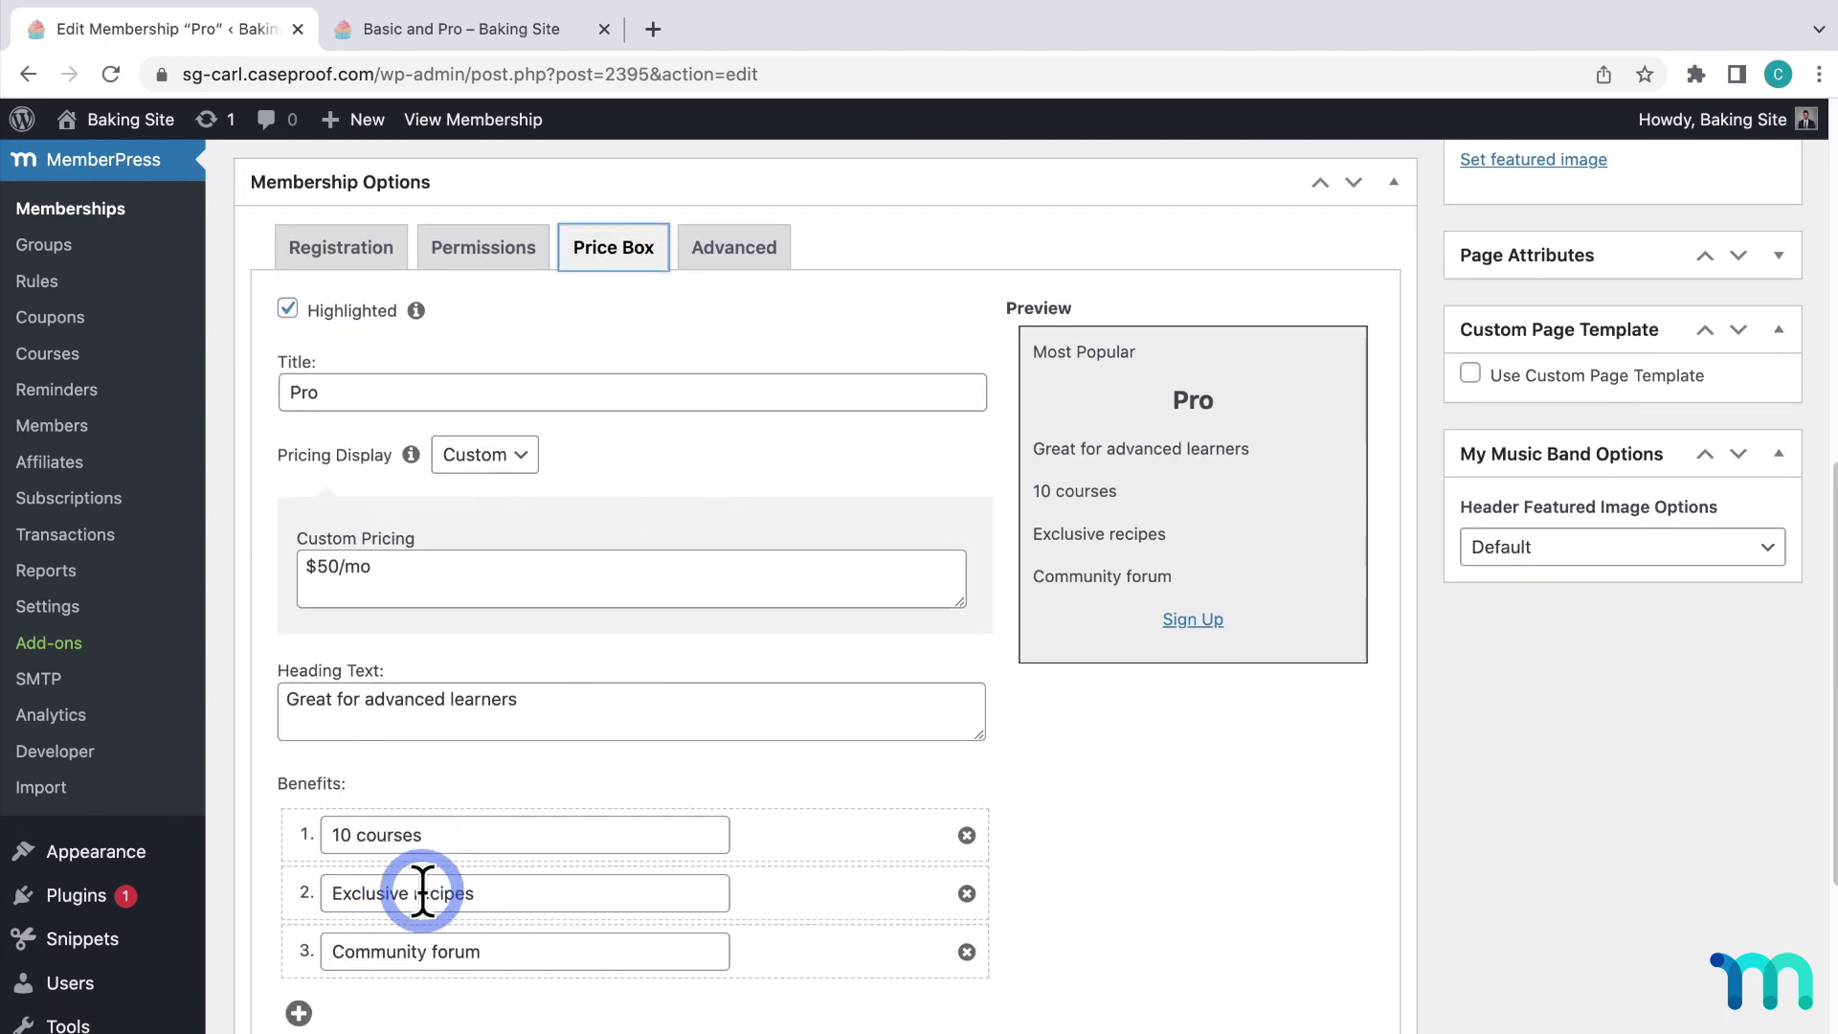
scroll(460, 958, down, 2)
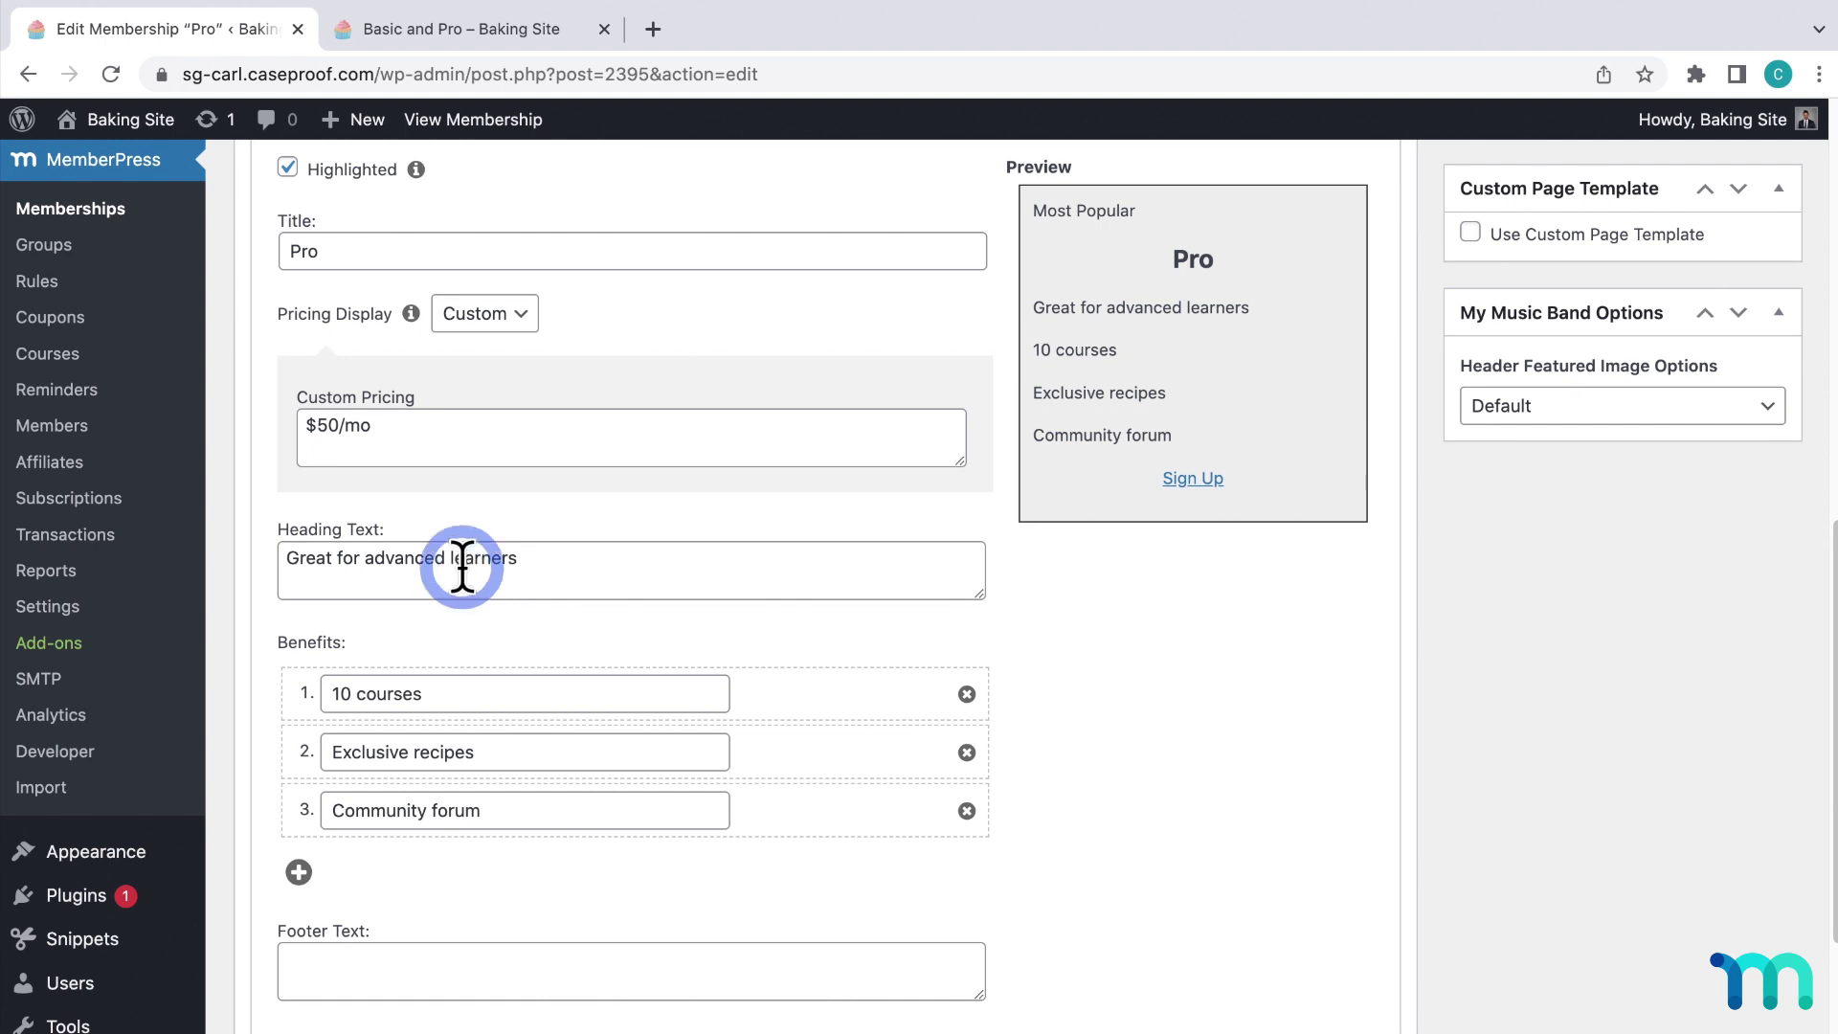
scroll(463, 568, up, 1)
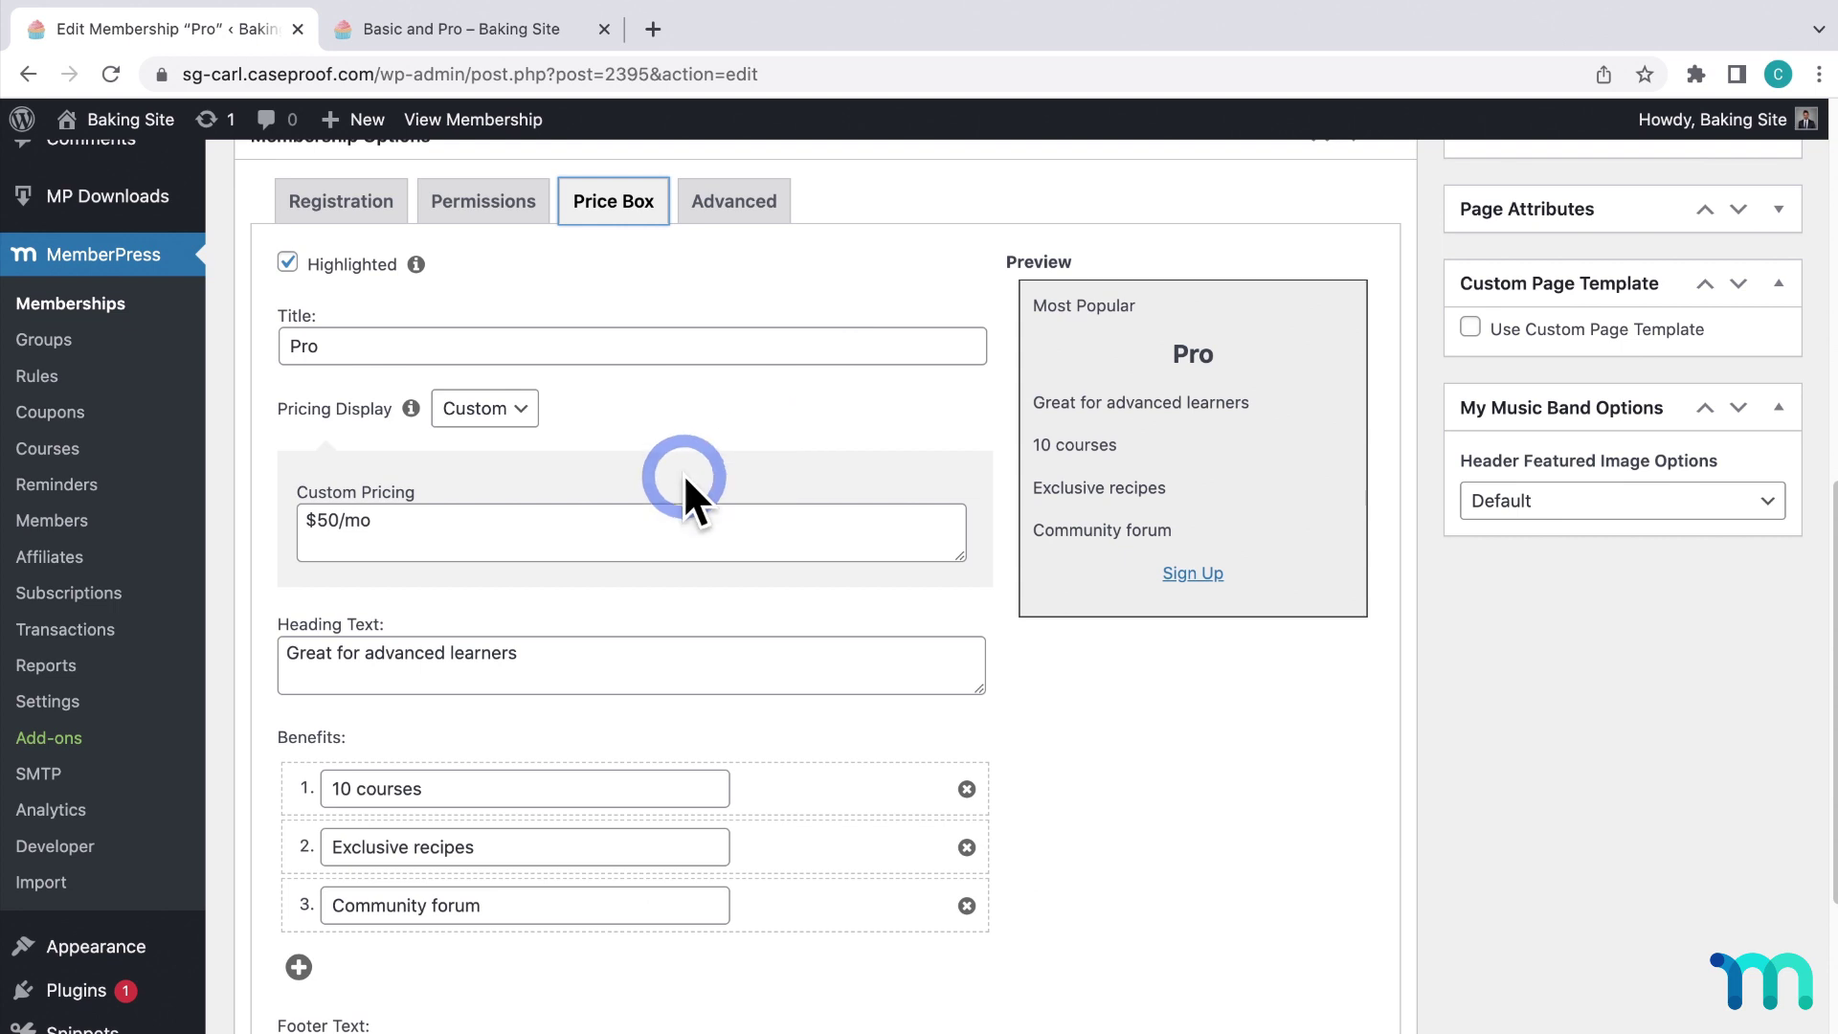
click(50, 704)
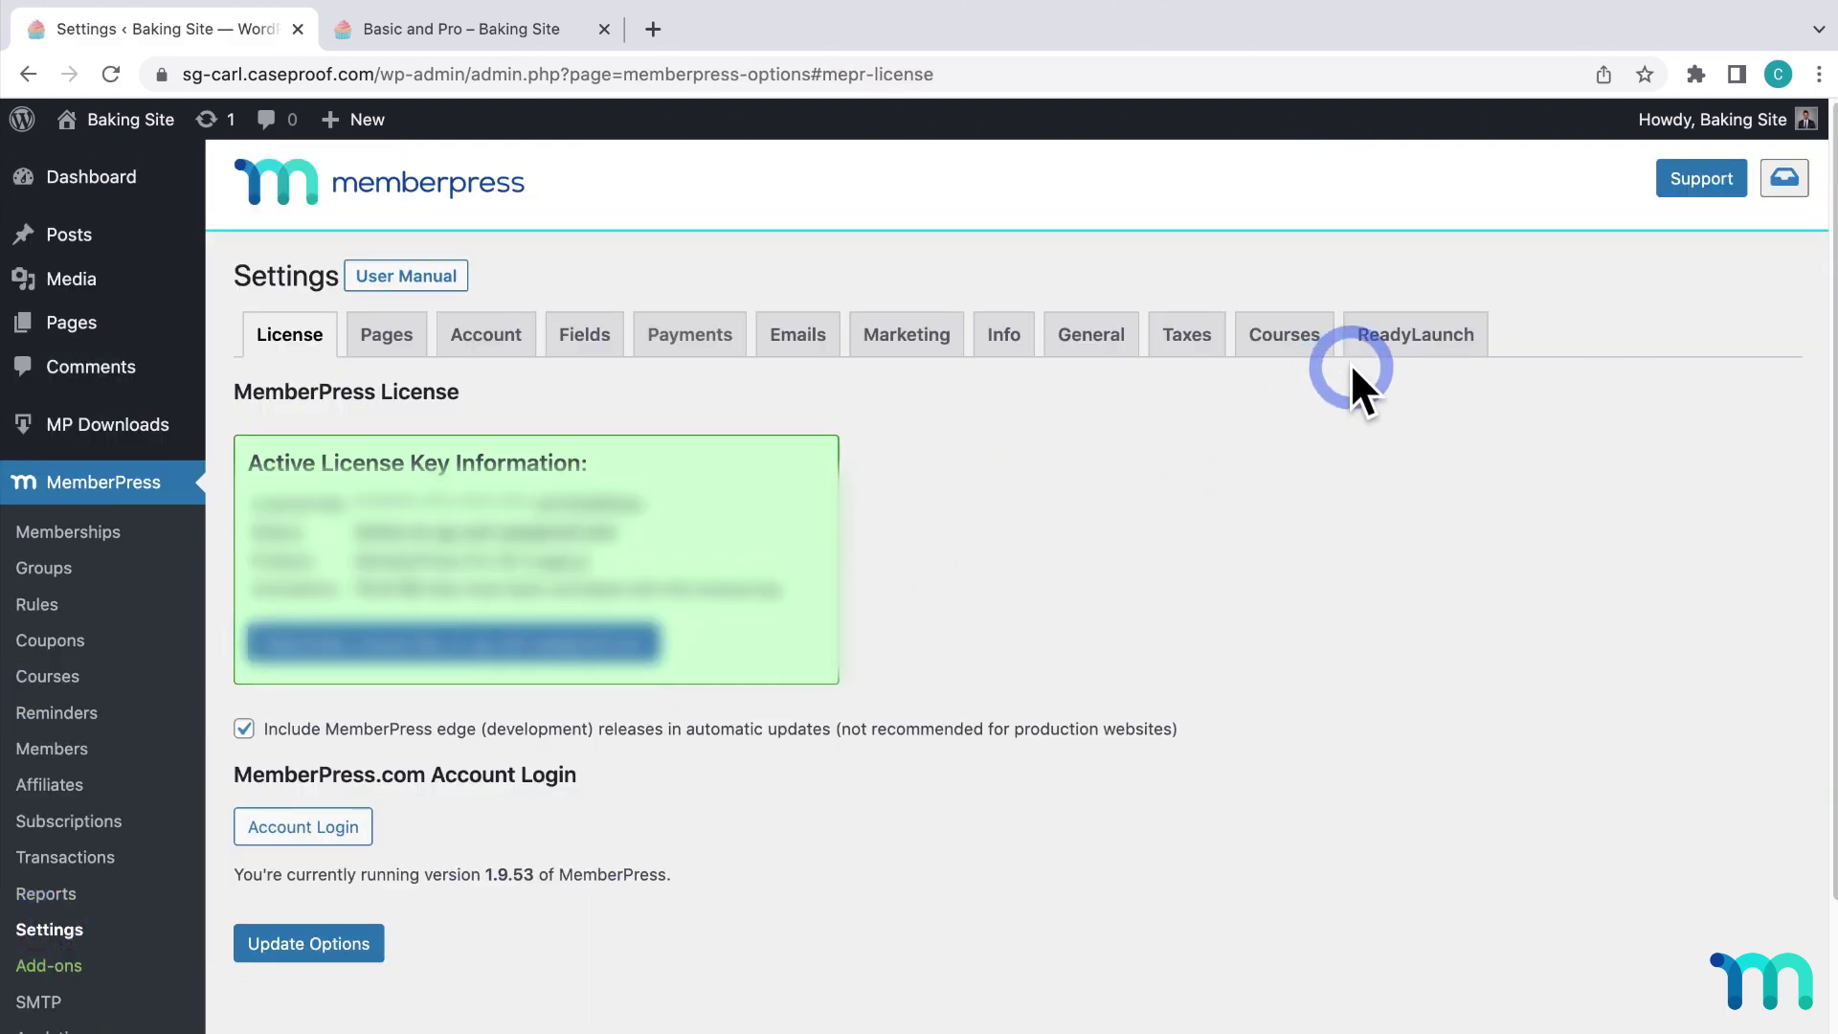
Look over the ReadyLaunch Thank You Page options without changes, then return to the reserved Pages settings.
click(1425, 352)
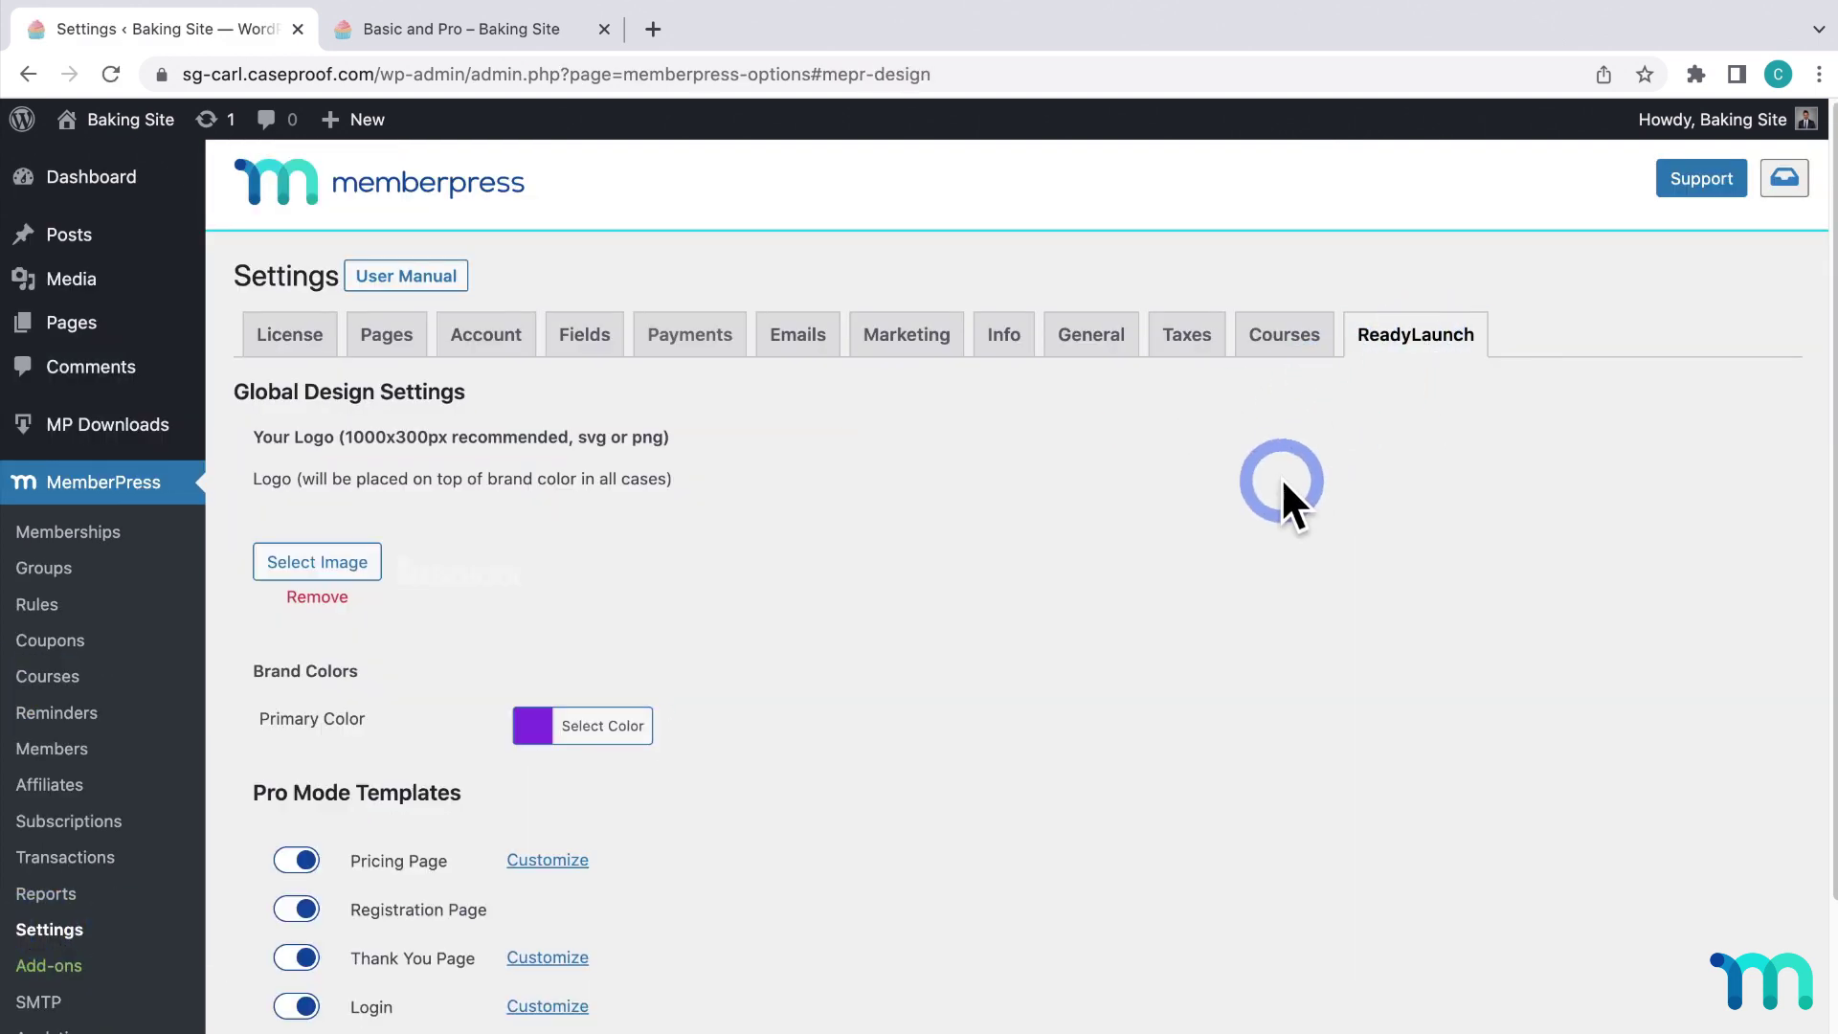
scroll(1284, 492, down, 5)
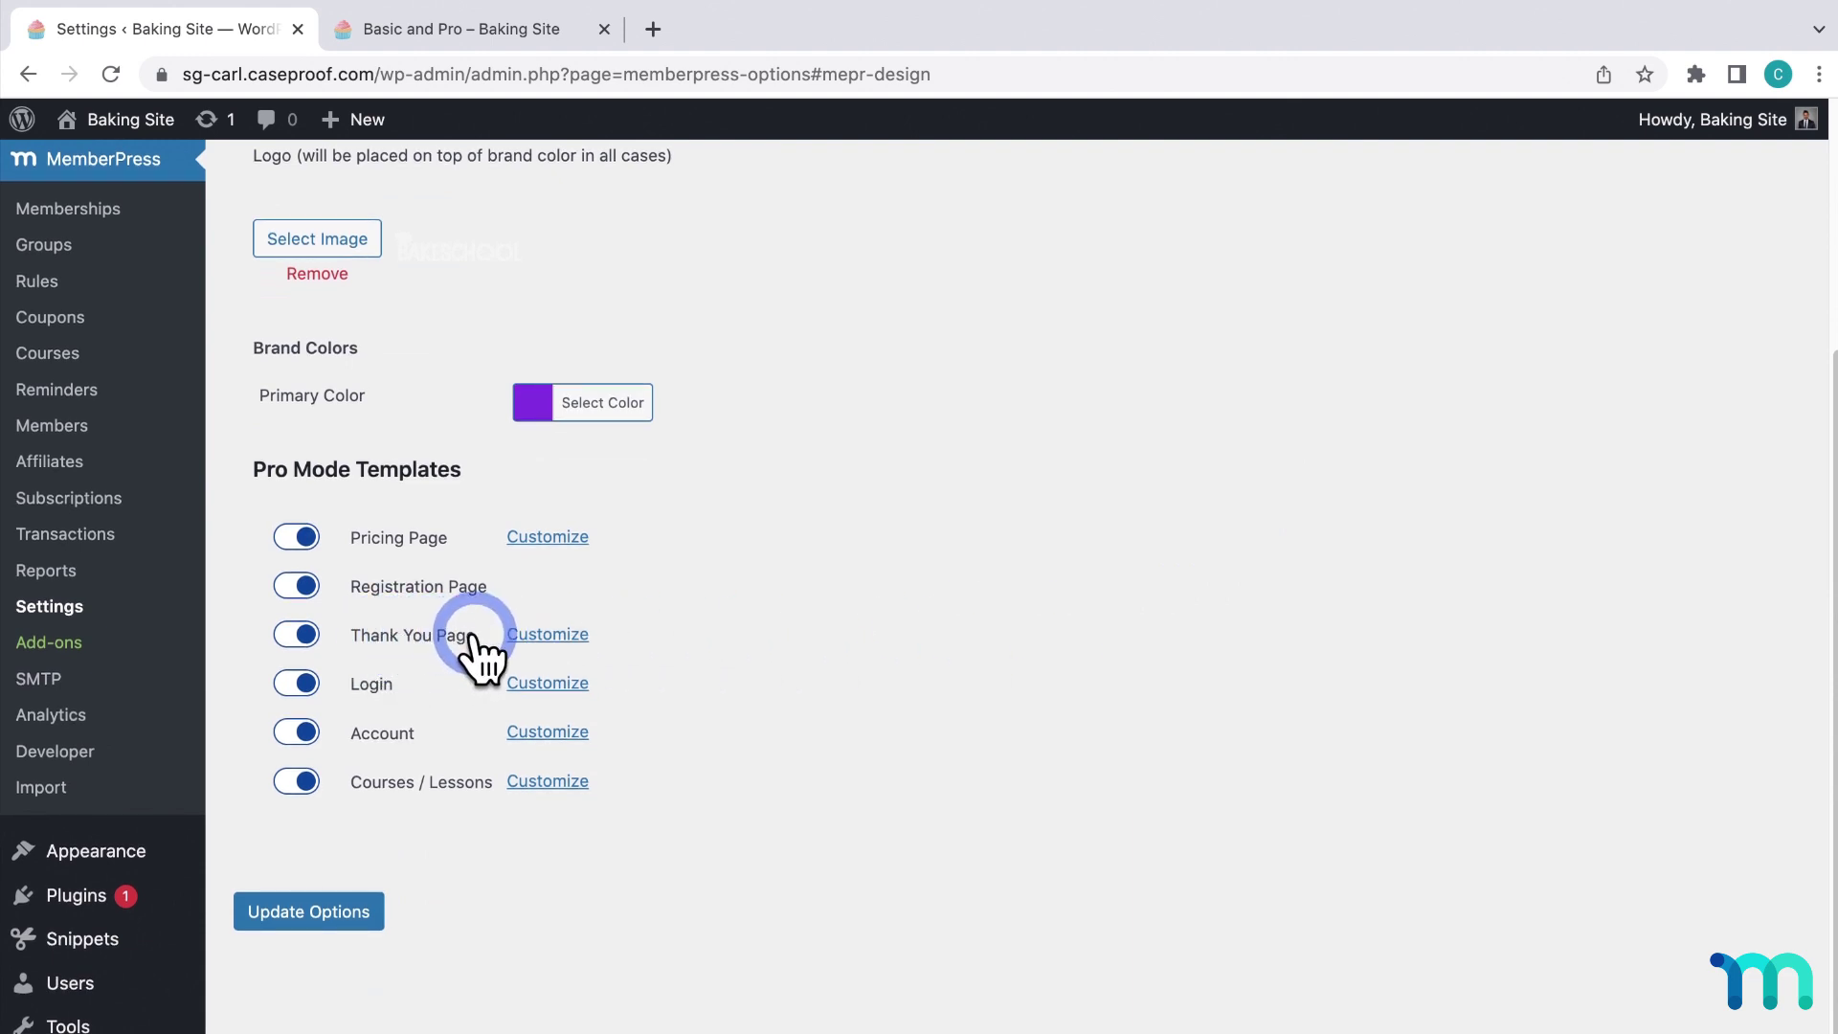
click(526, 632)
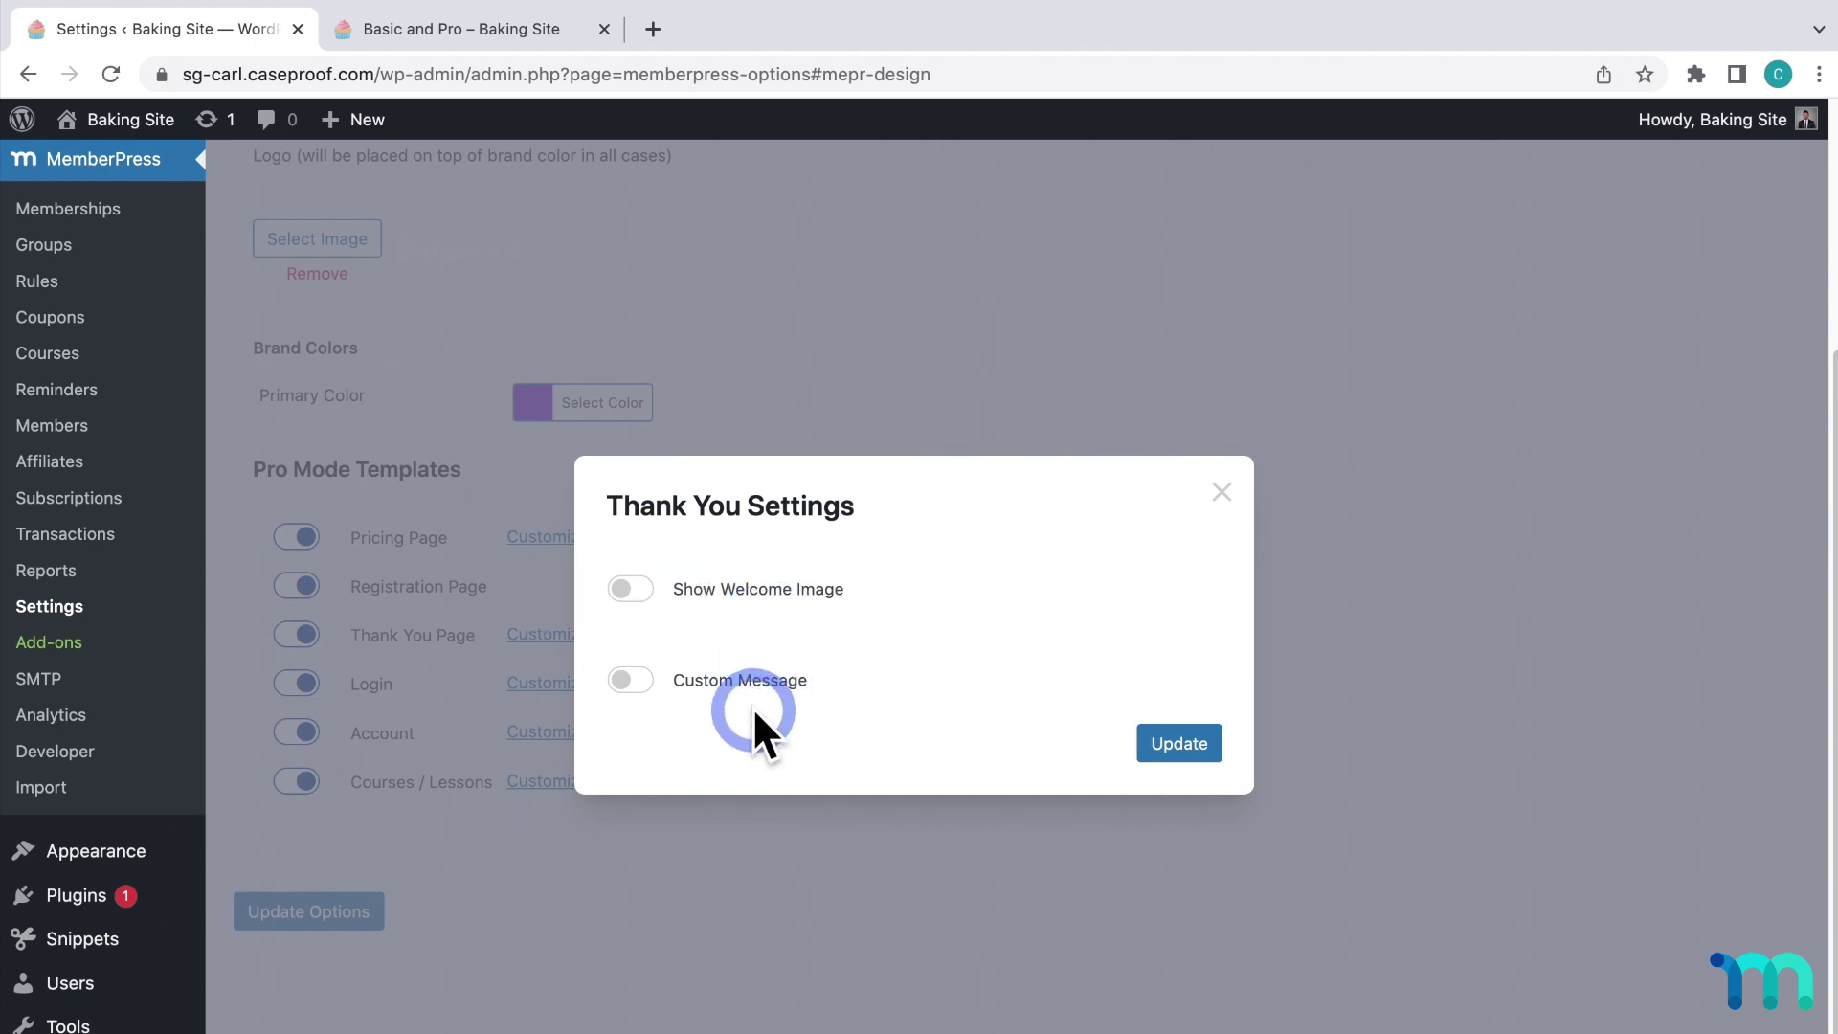
click(1222, 493)
scroll(963, 613, up, 5)
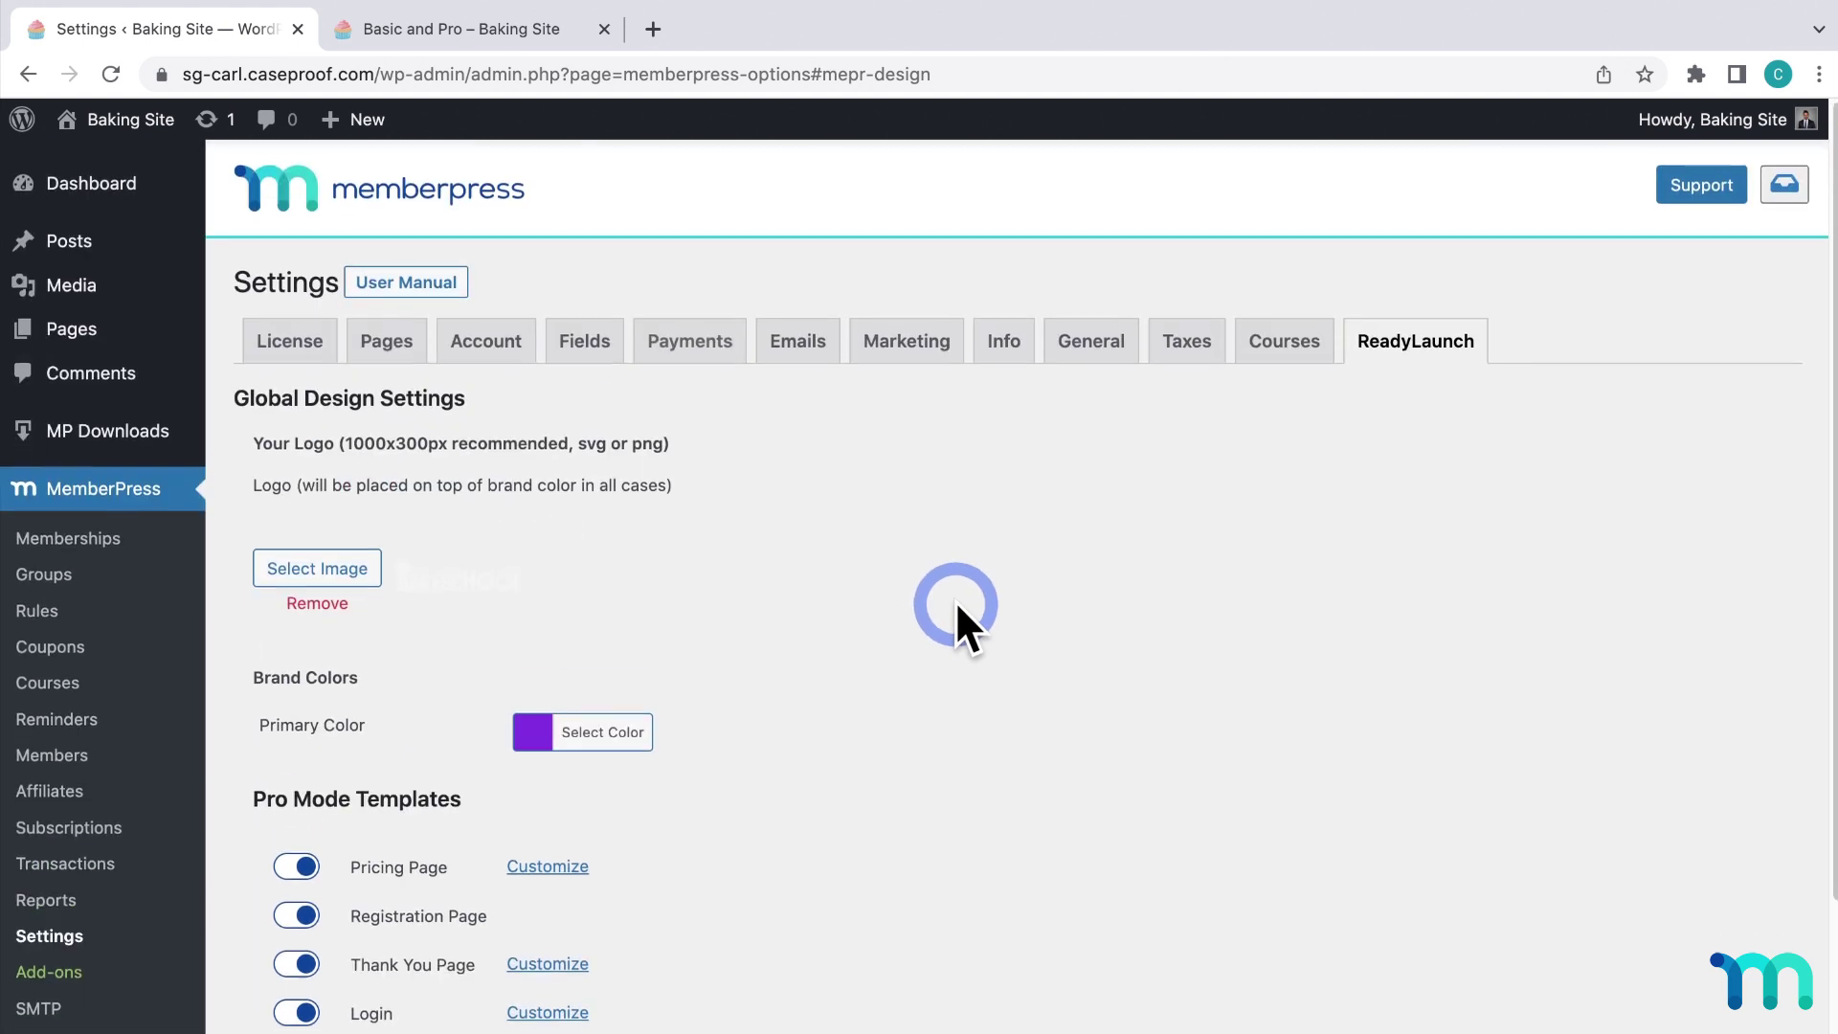
click(402, 339)
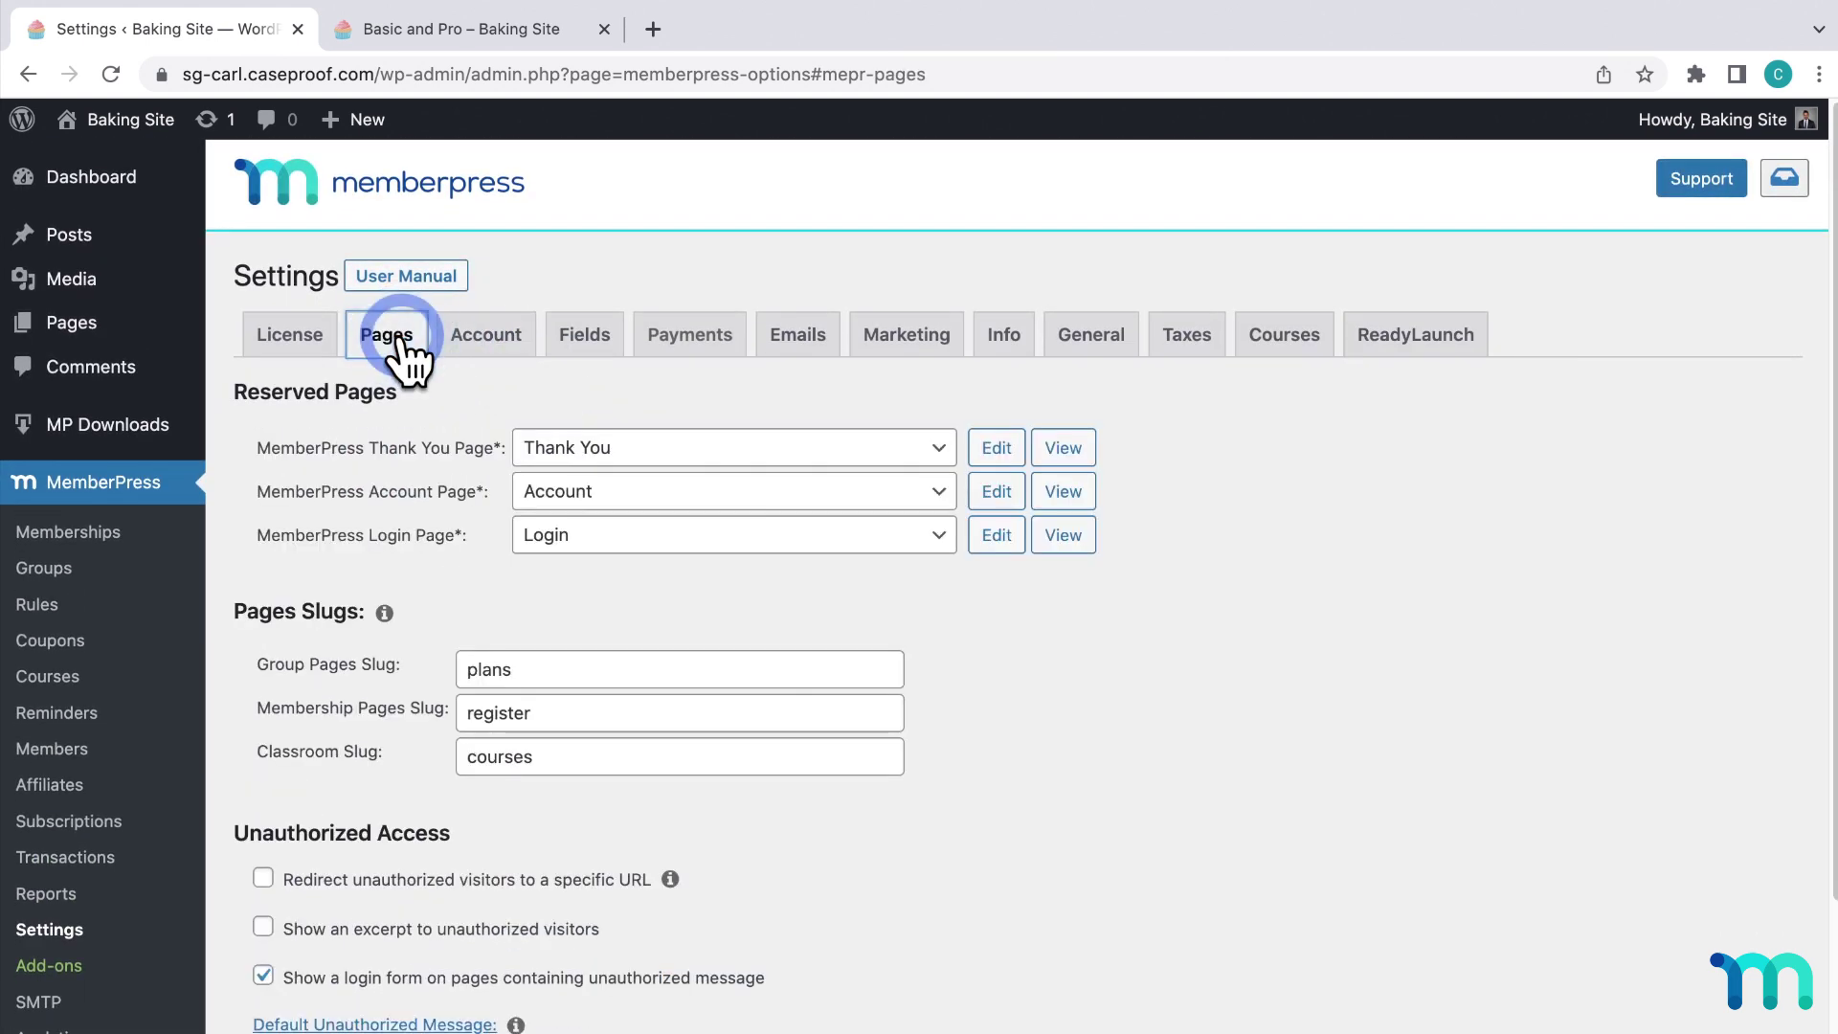
Preview the plain thank-you page in a new tab, then reopen the ReadyLaunch Thank You options.
click(1063, 447)
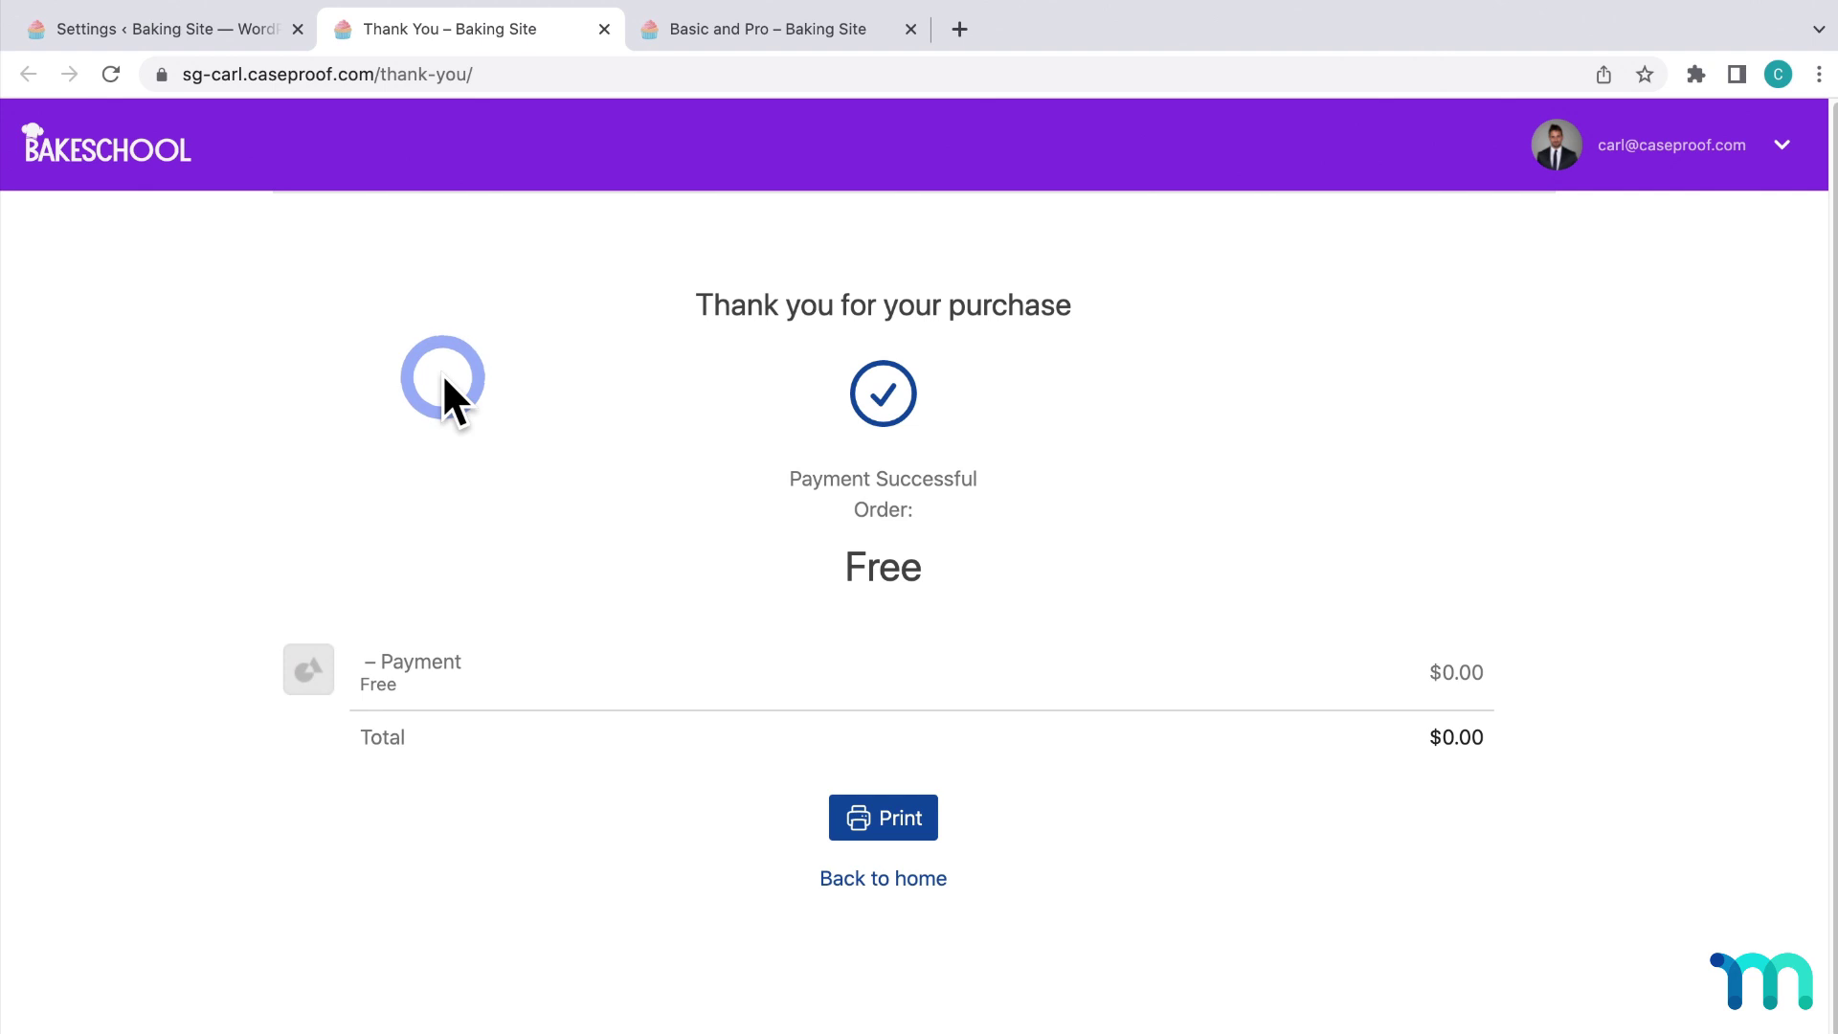
click(237, 13)
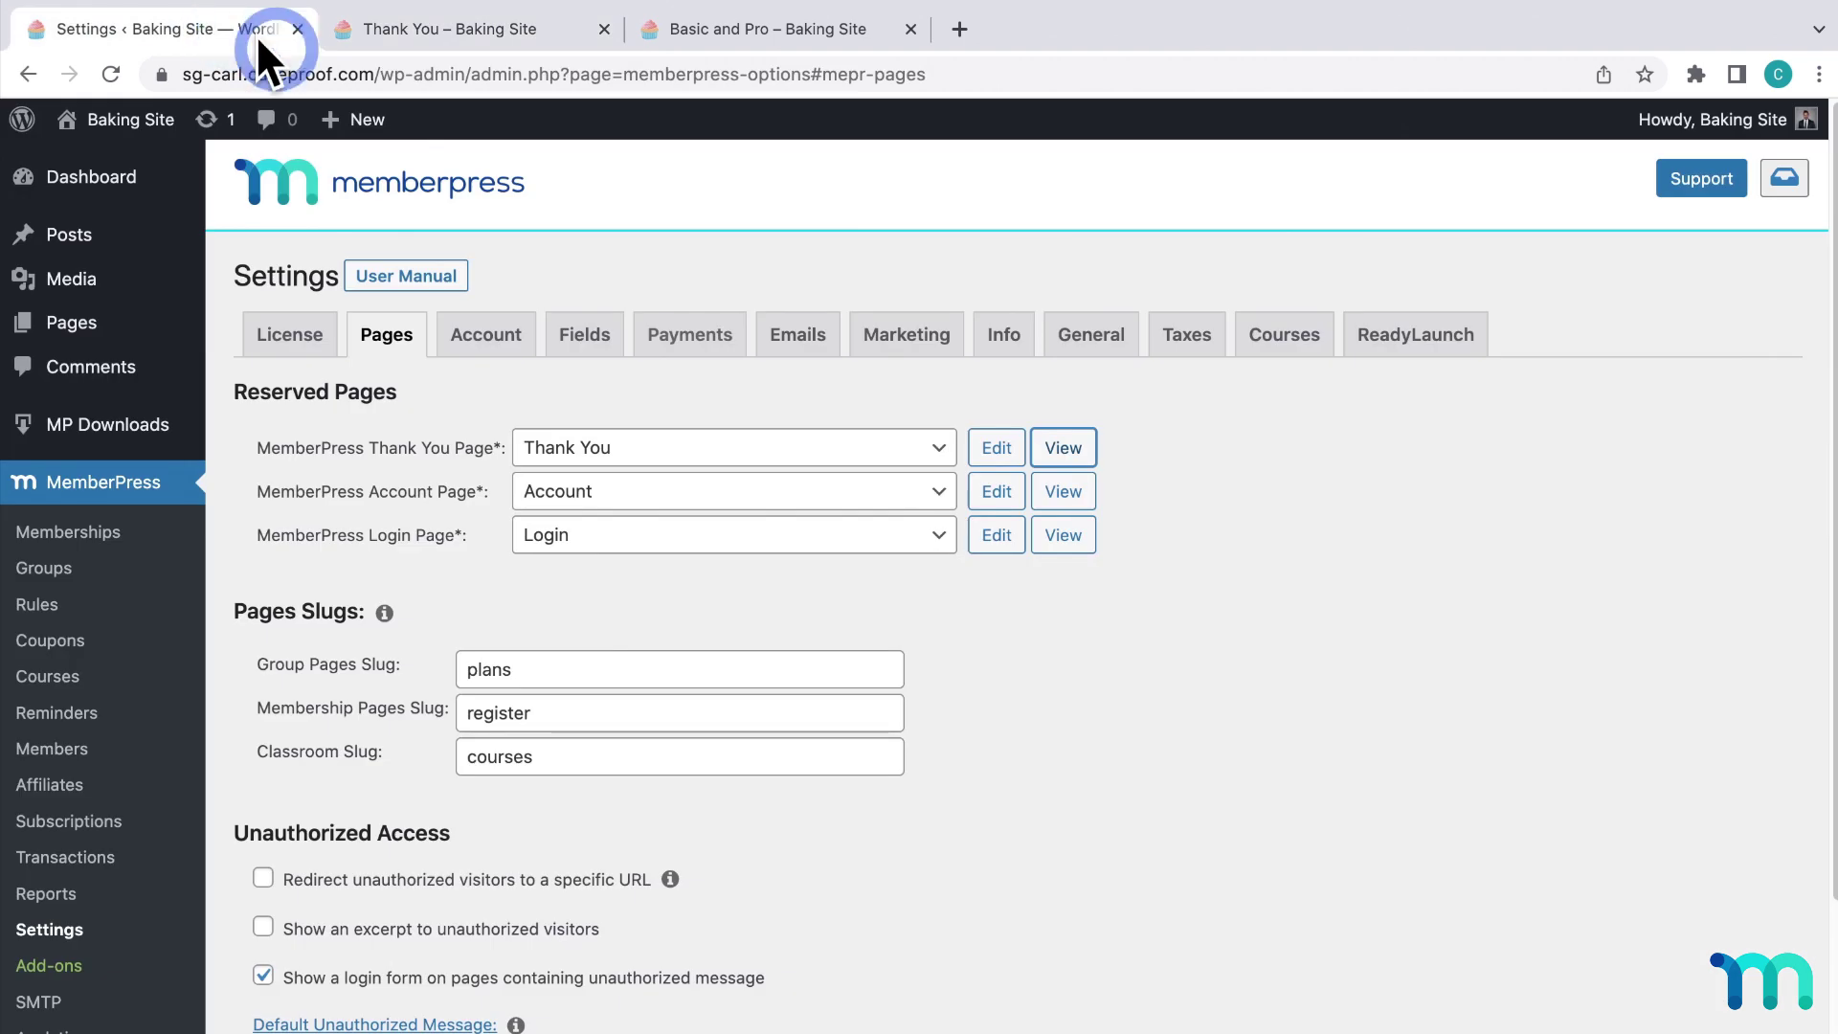
click(1409, 337)
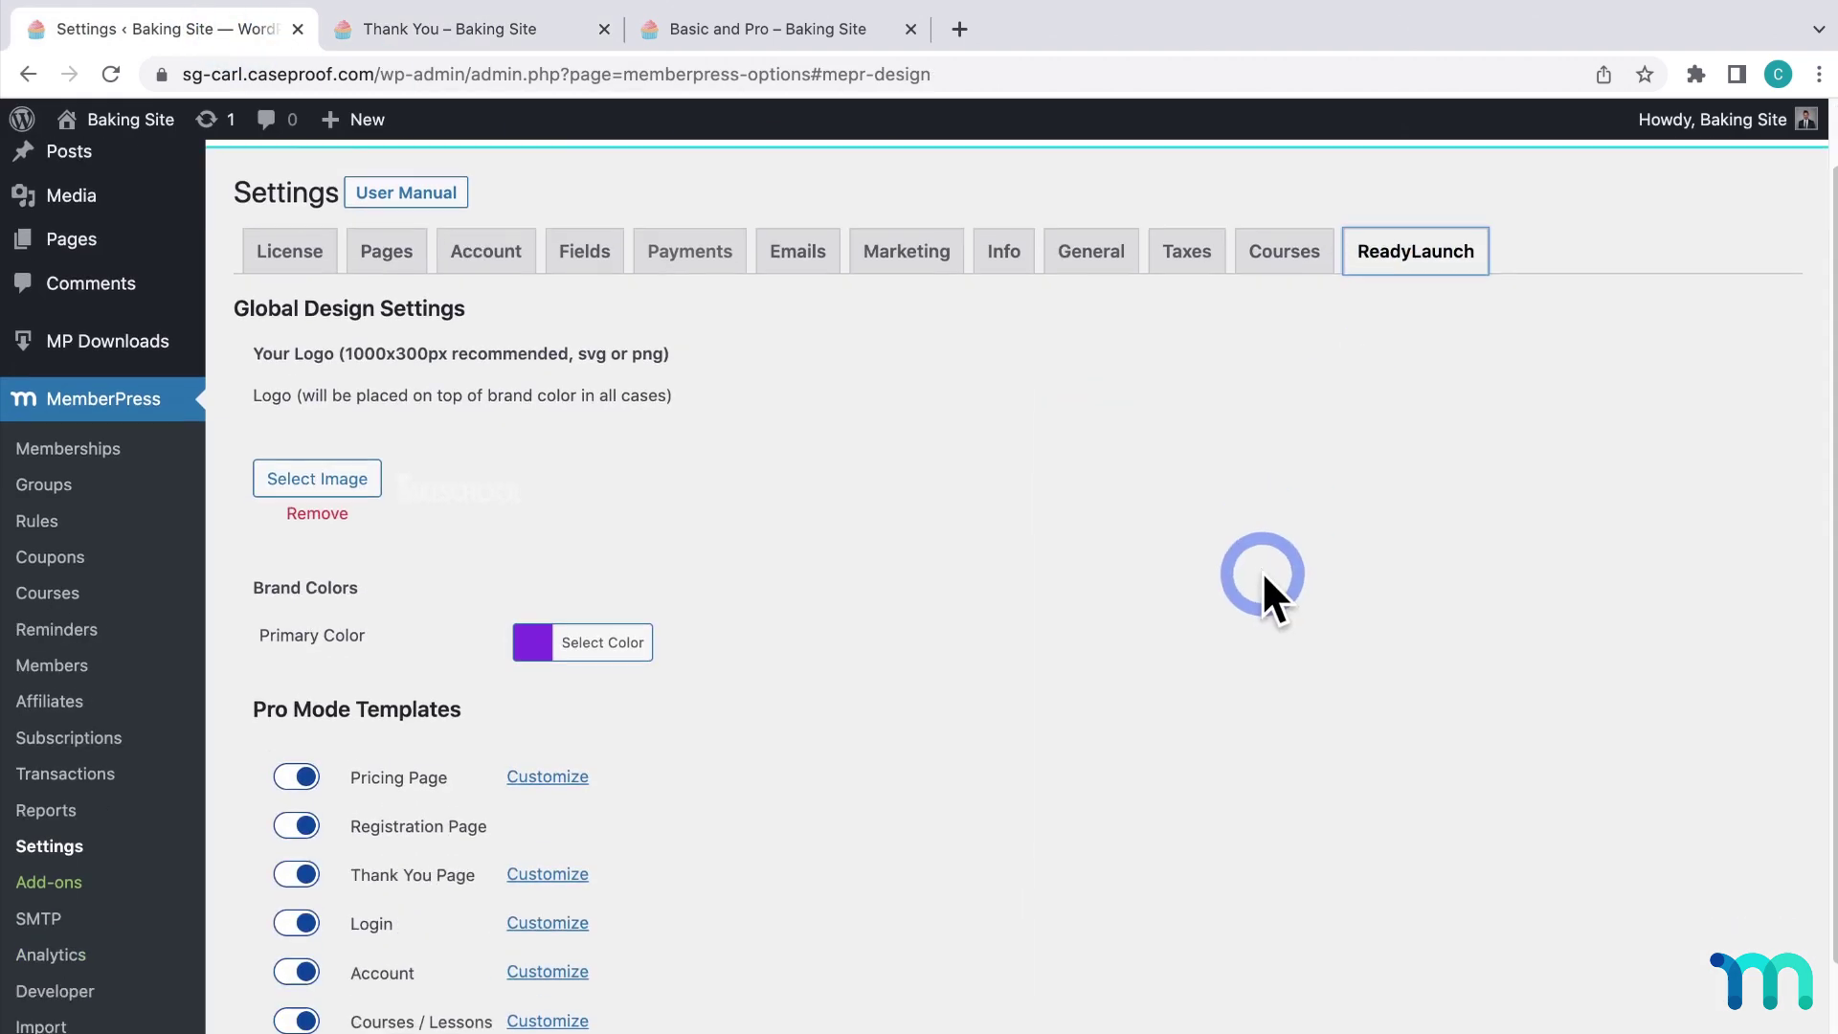
scroll(616, 657, down, 3)
click(565, 640)
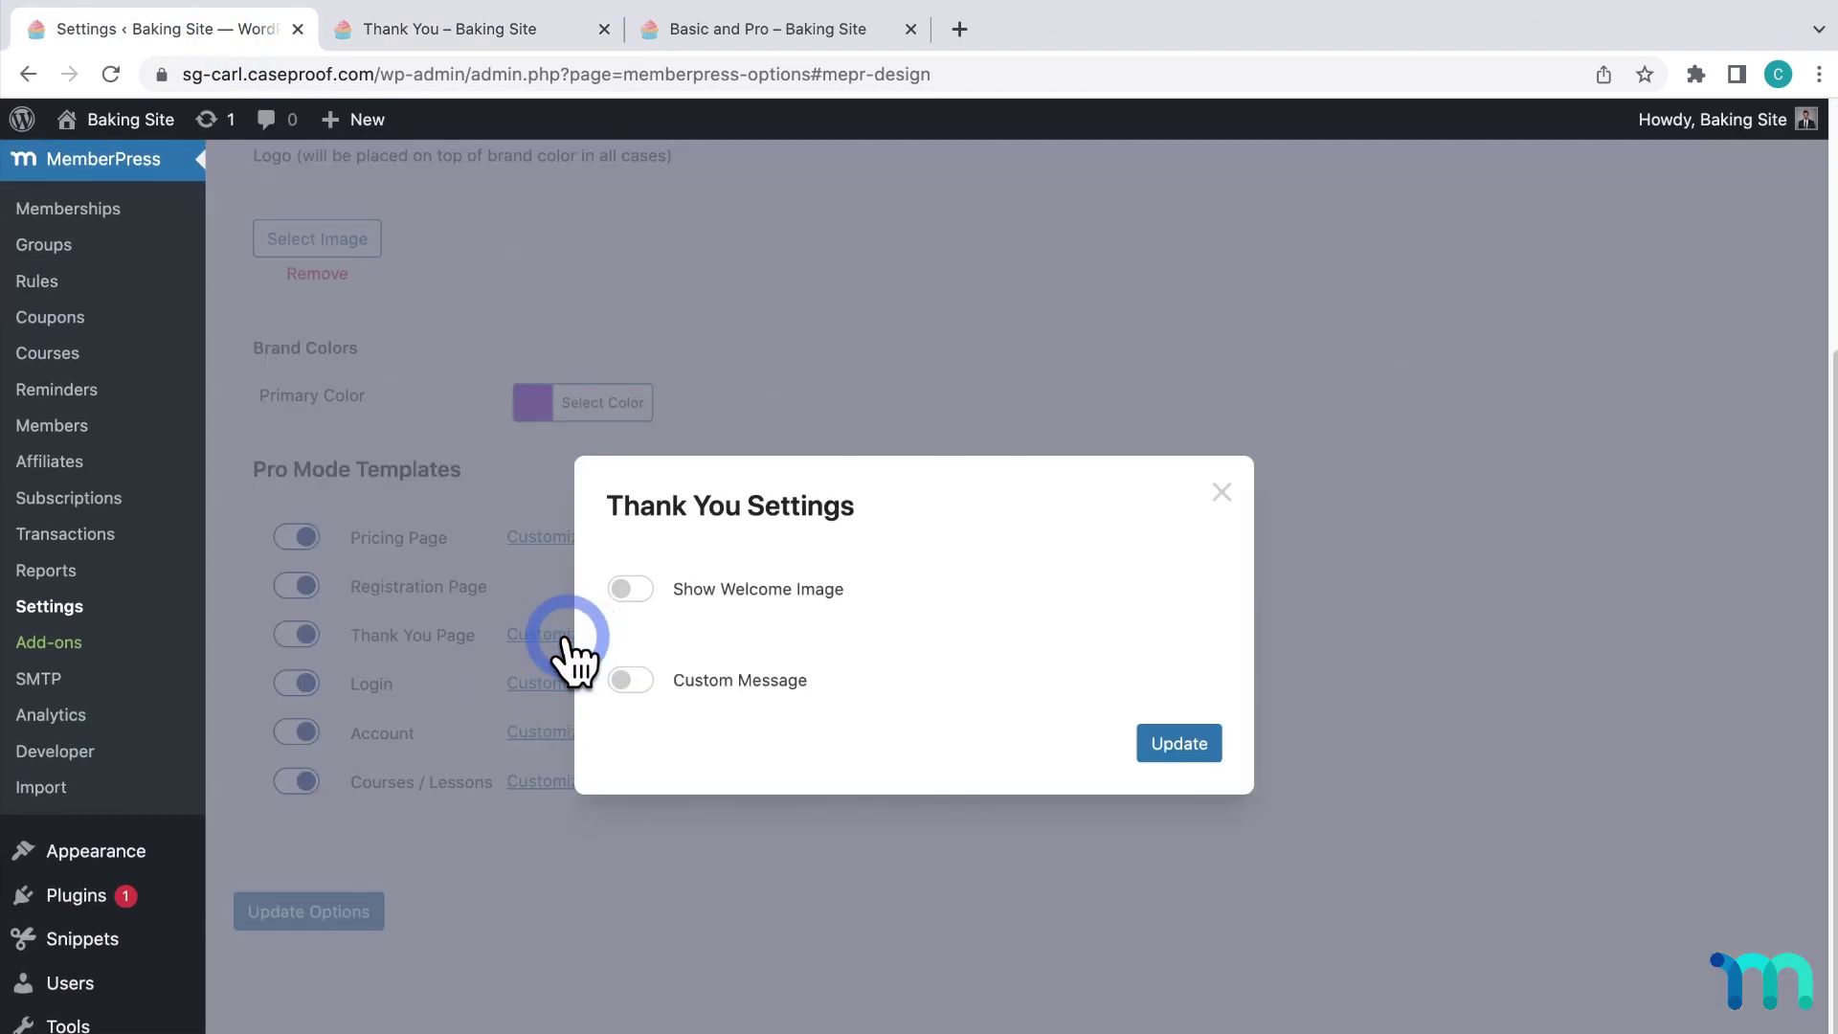
Turn on the Thank You welcome image using pexels-elina-fairytale-3893502.jpg and save the settings.
click(630, 592)
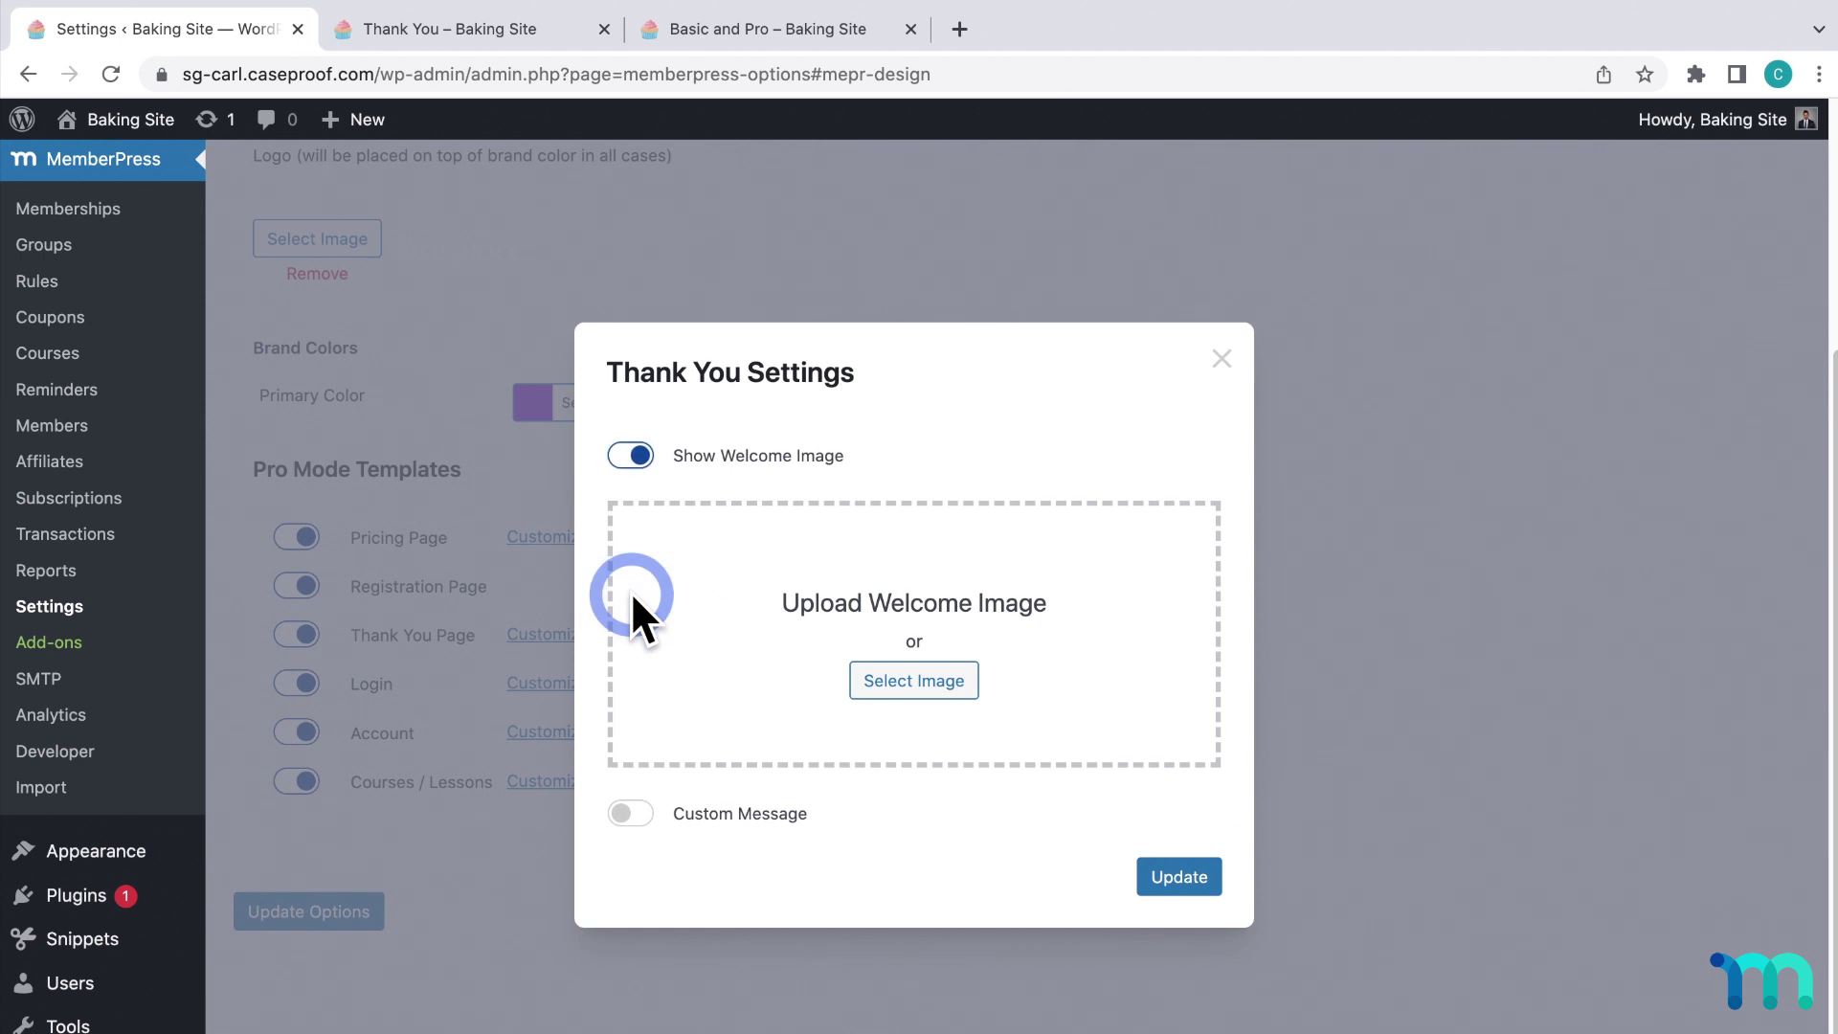
click(917, 684)
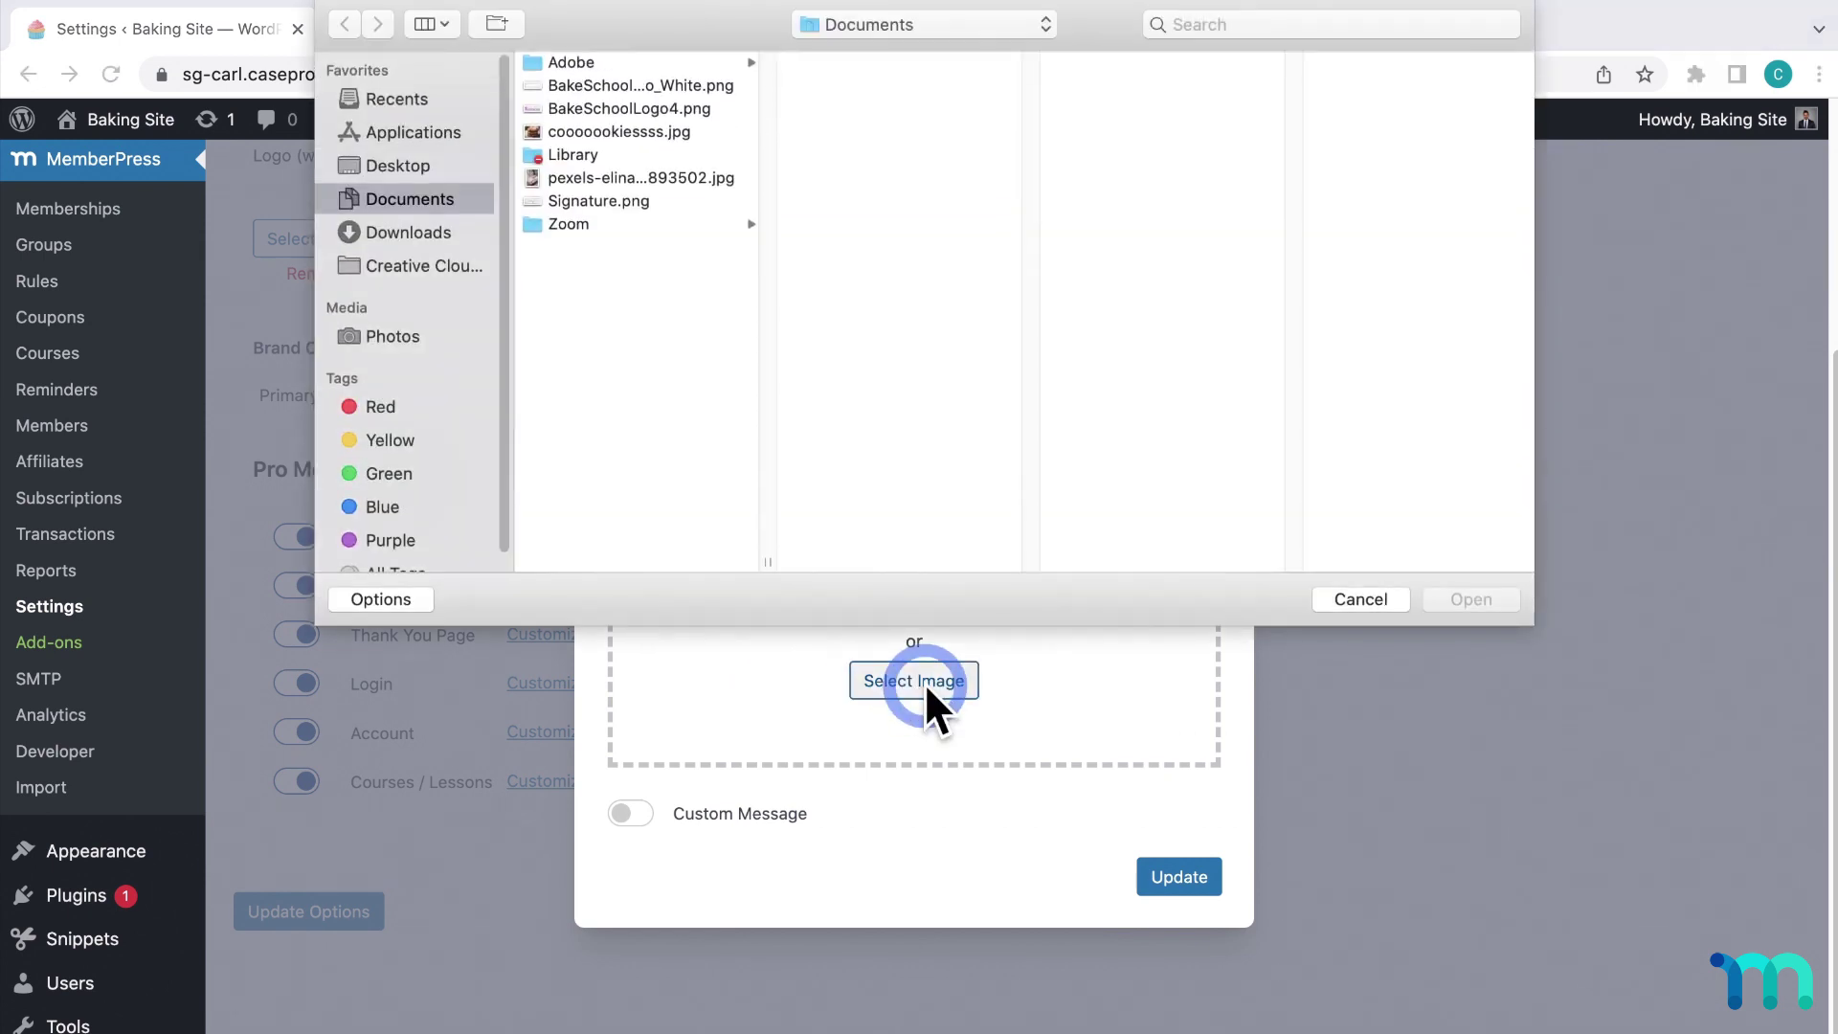
click(689, 267)
click(652, 177)
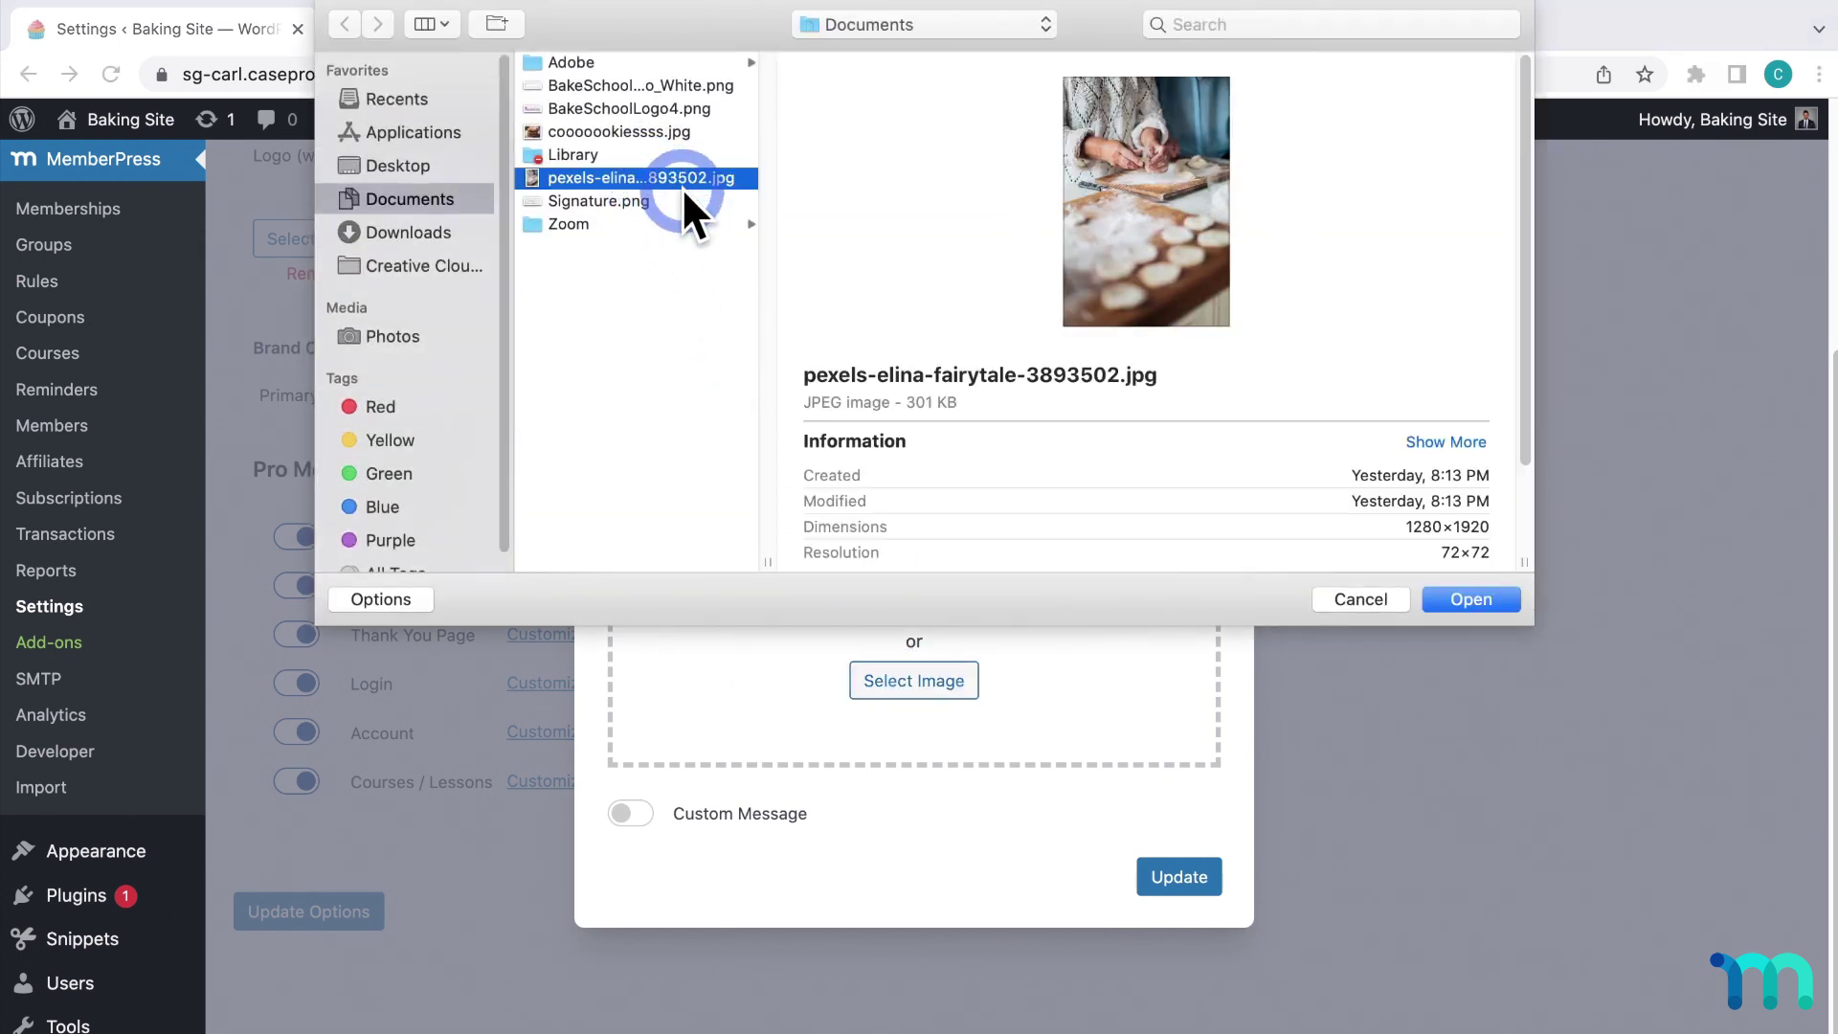
click(1470, 599)
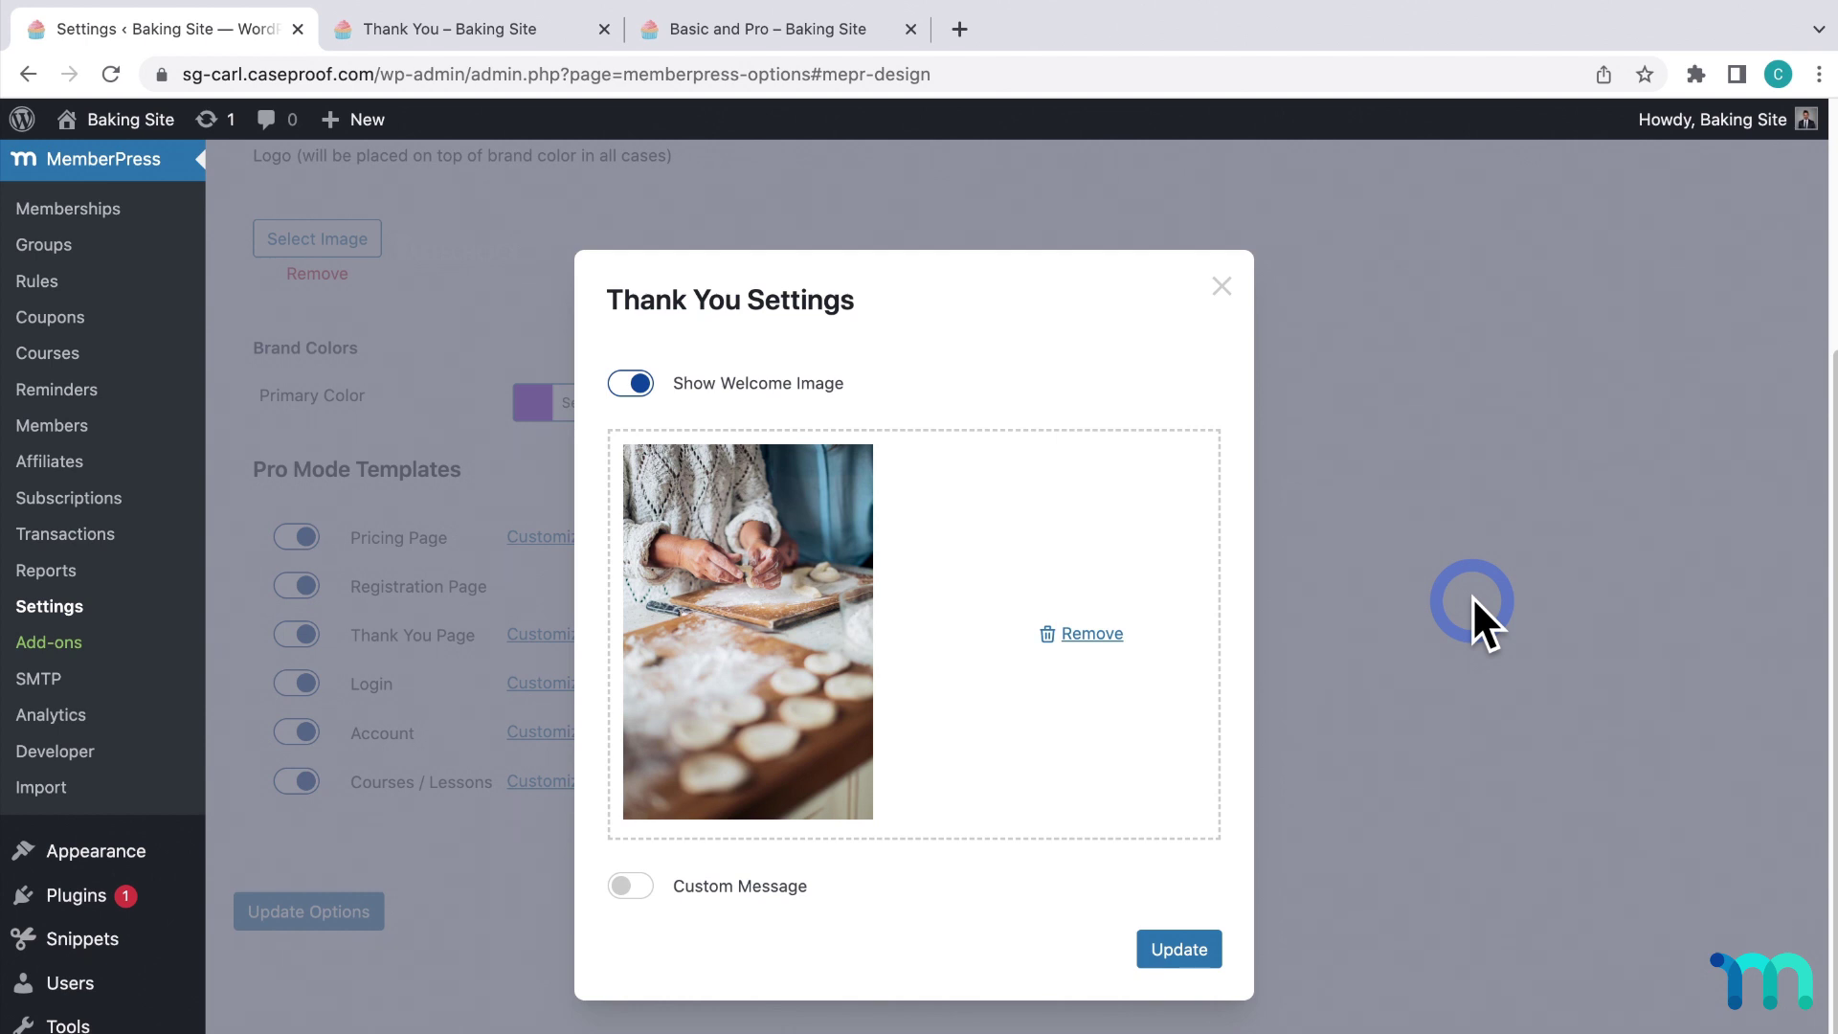
click(1180, 949)
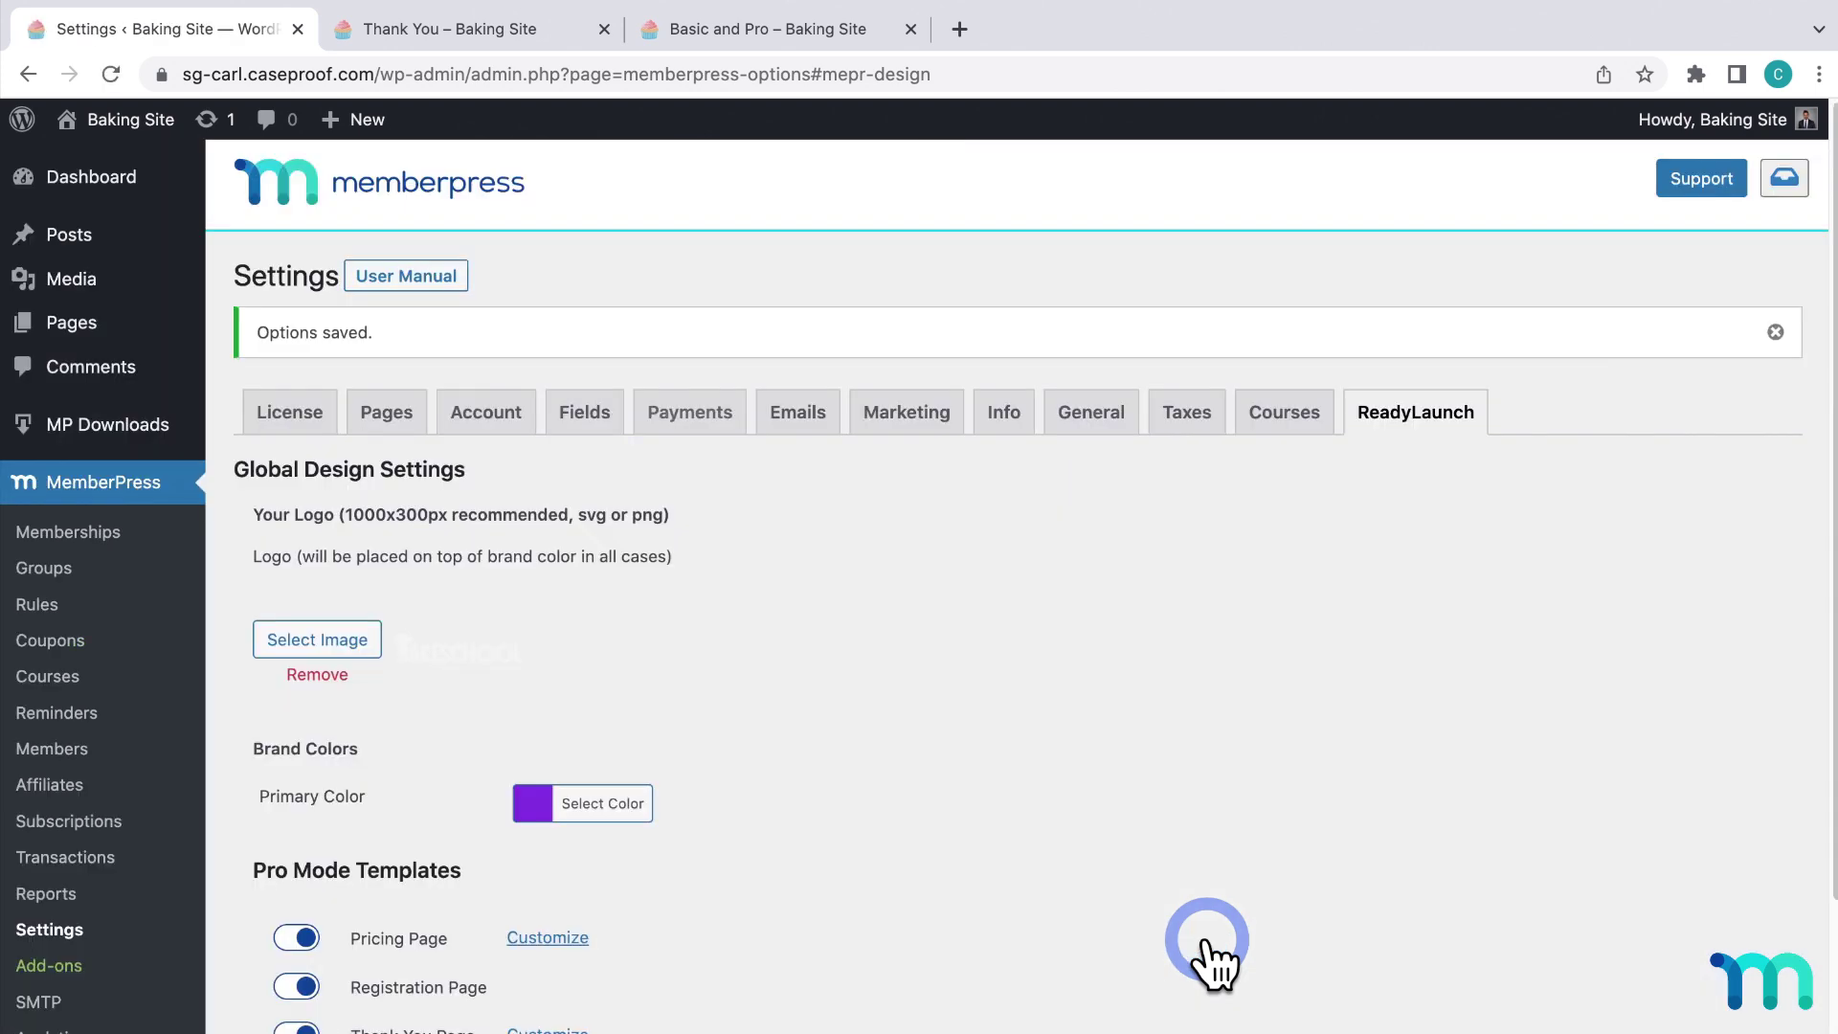
click(438, 31)
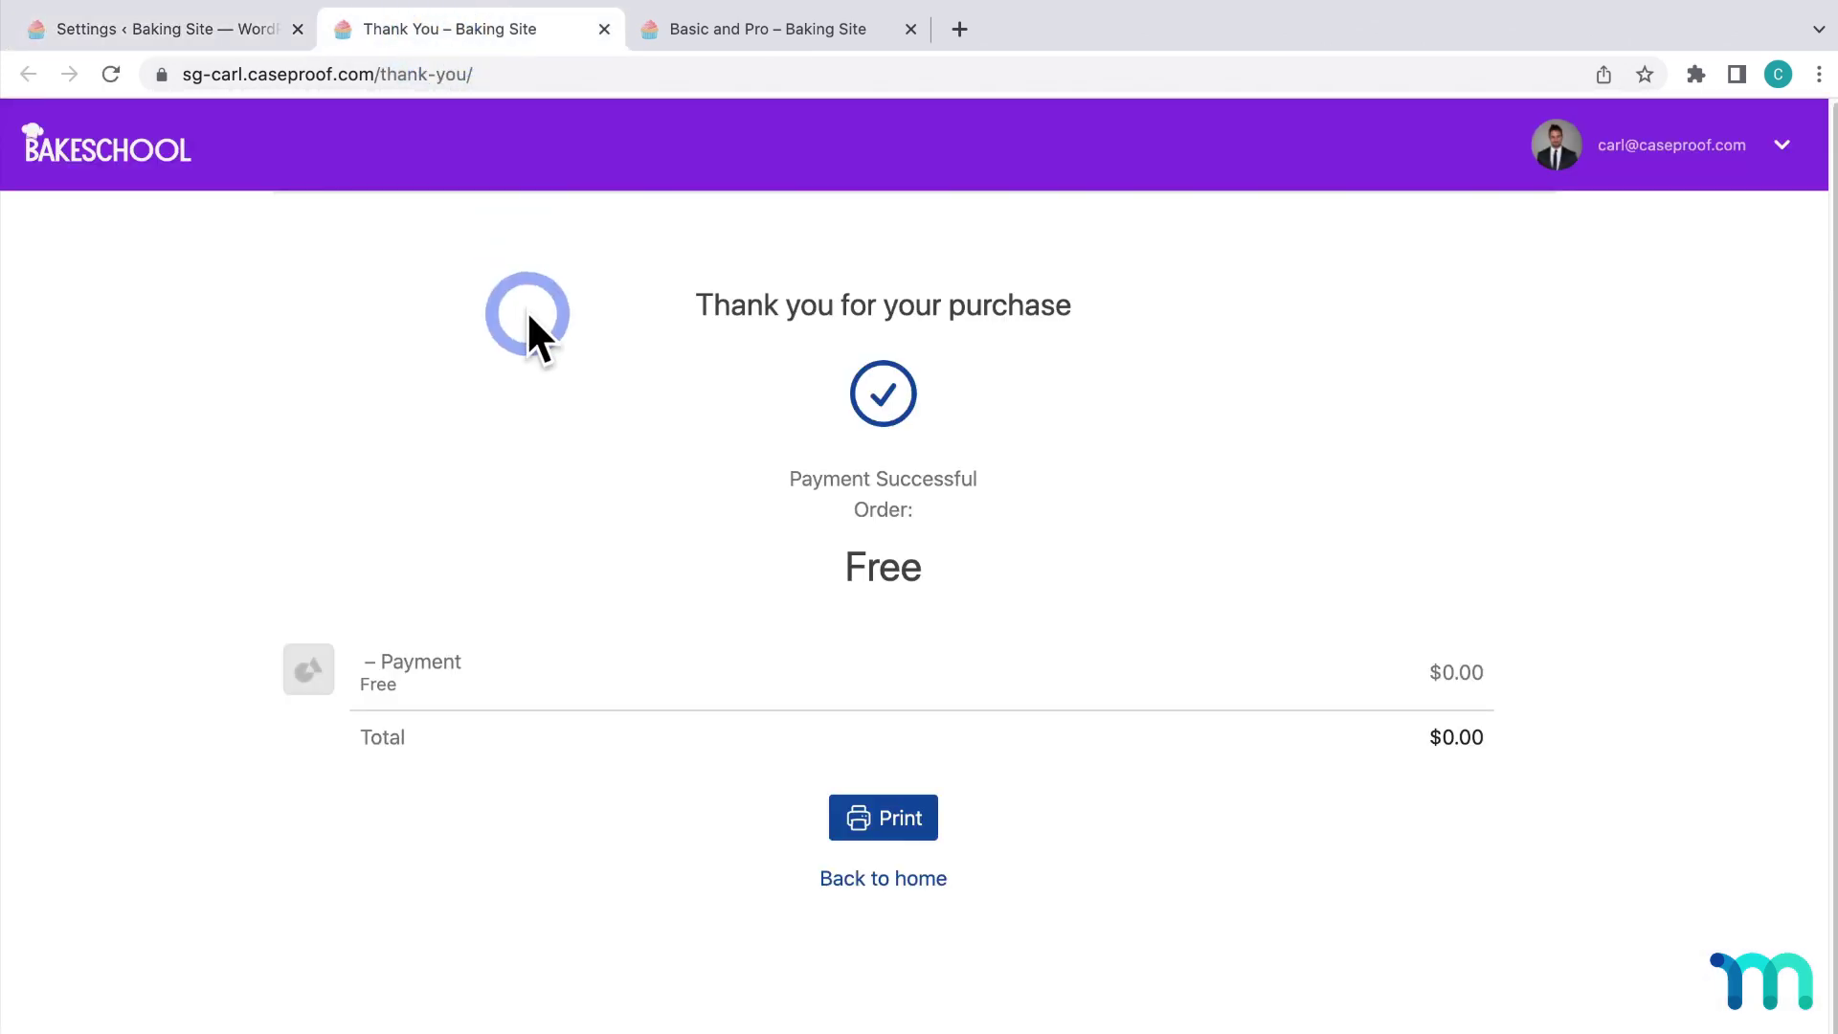
key(super+r)
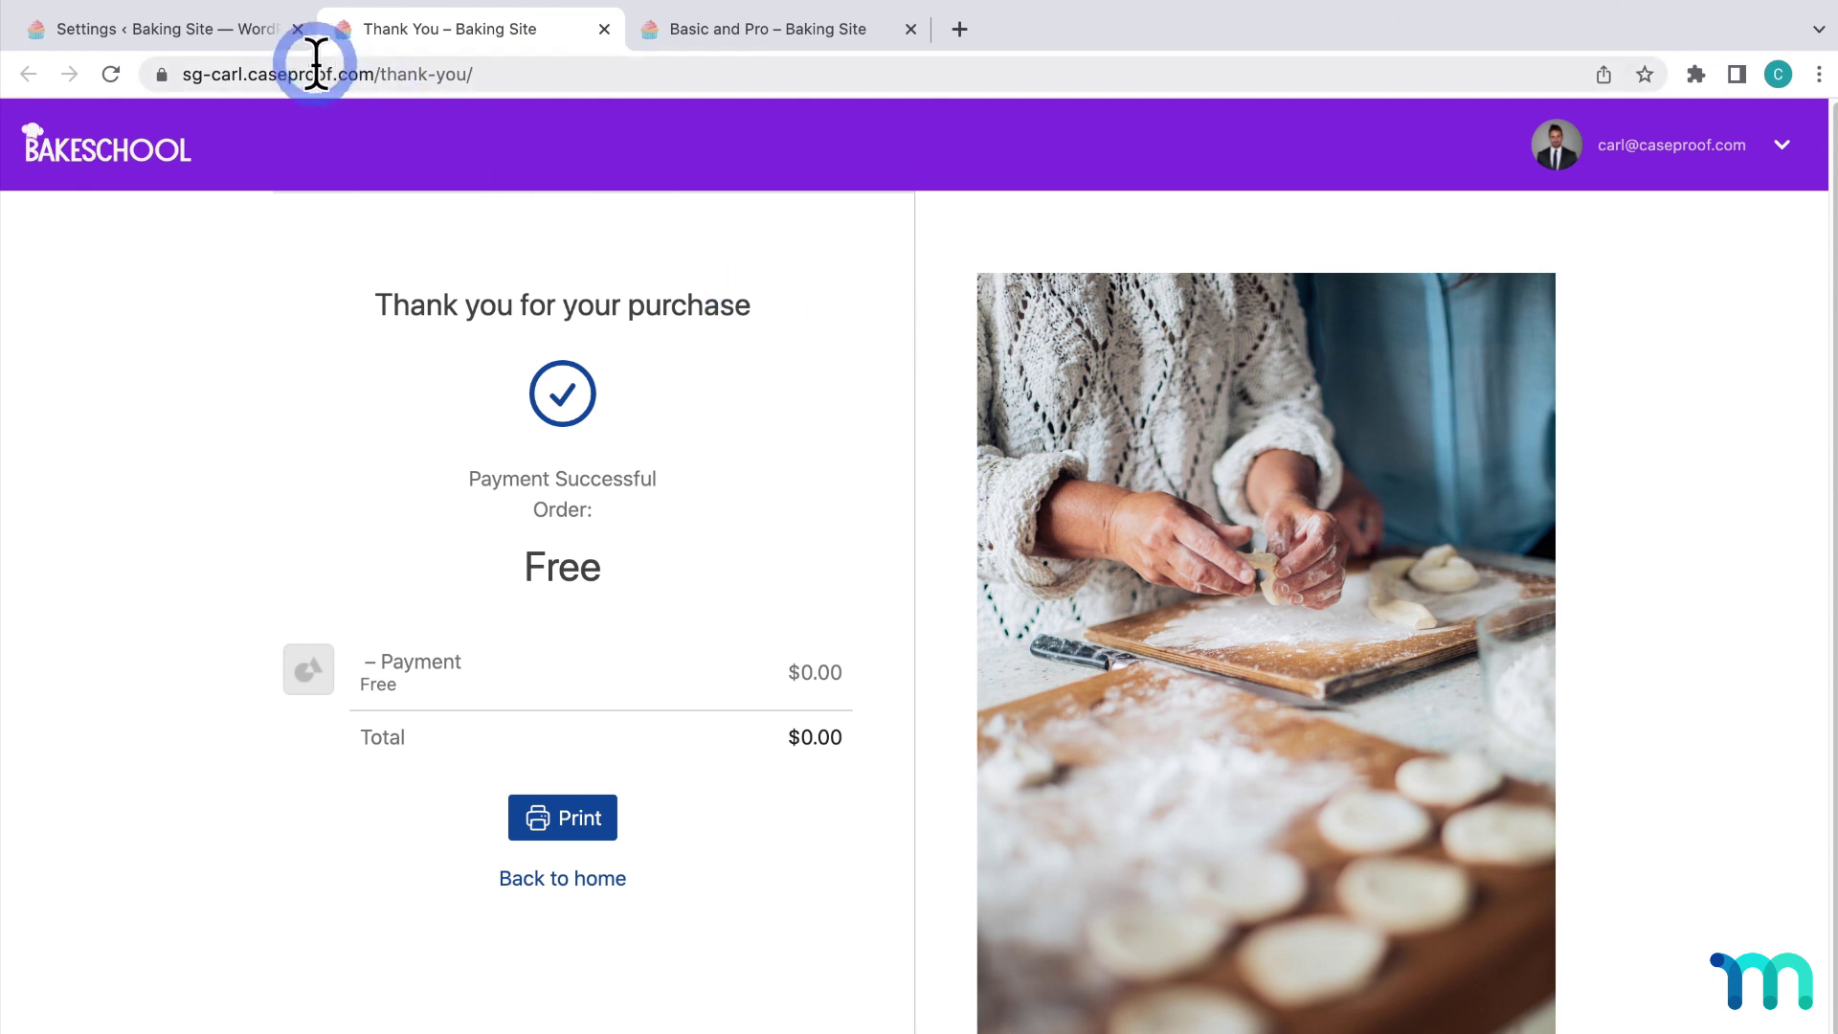
click(261, 28)
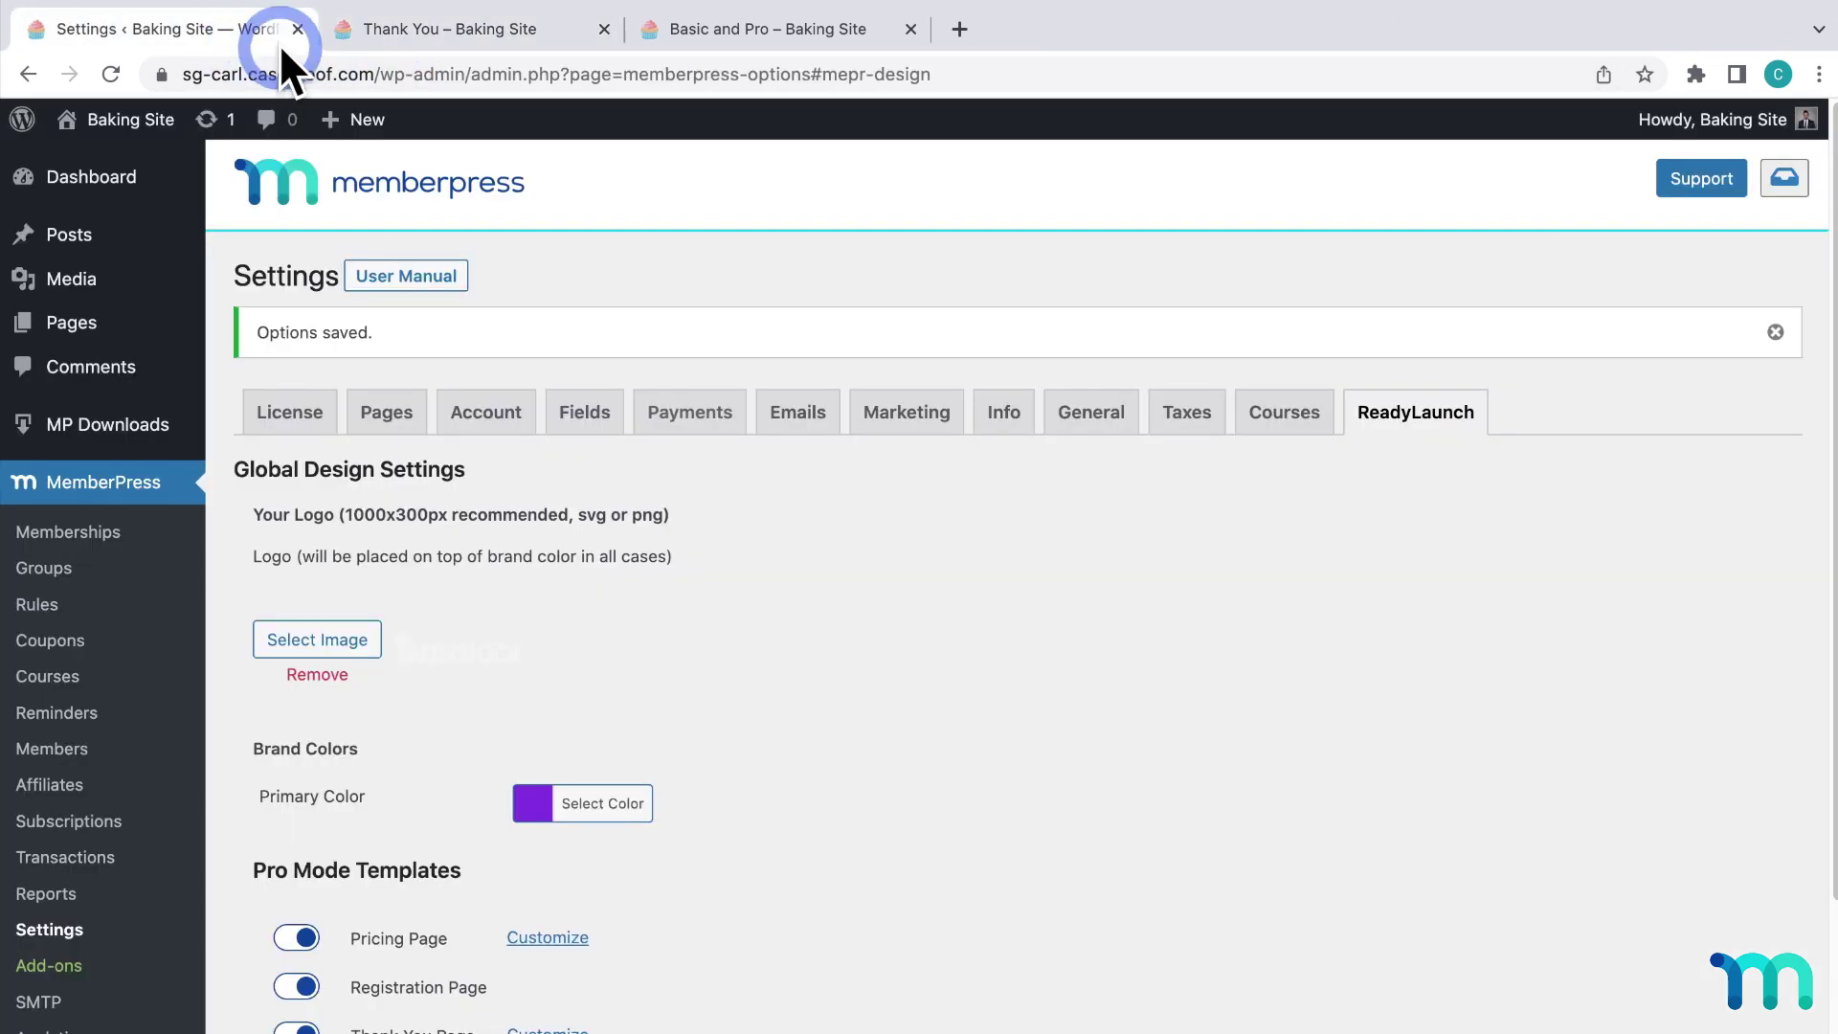
scroll(1020, 600, down, 5)
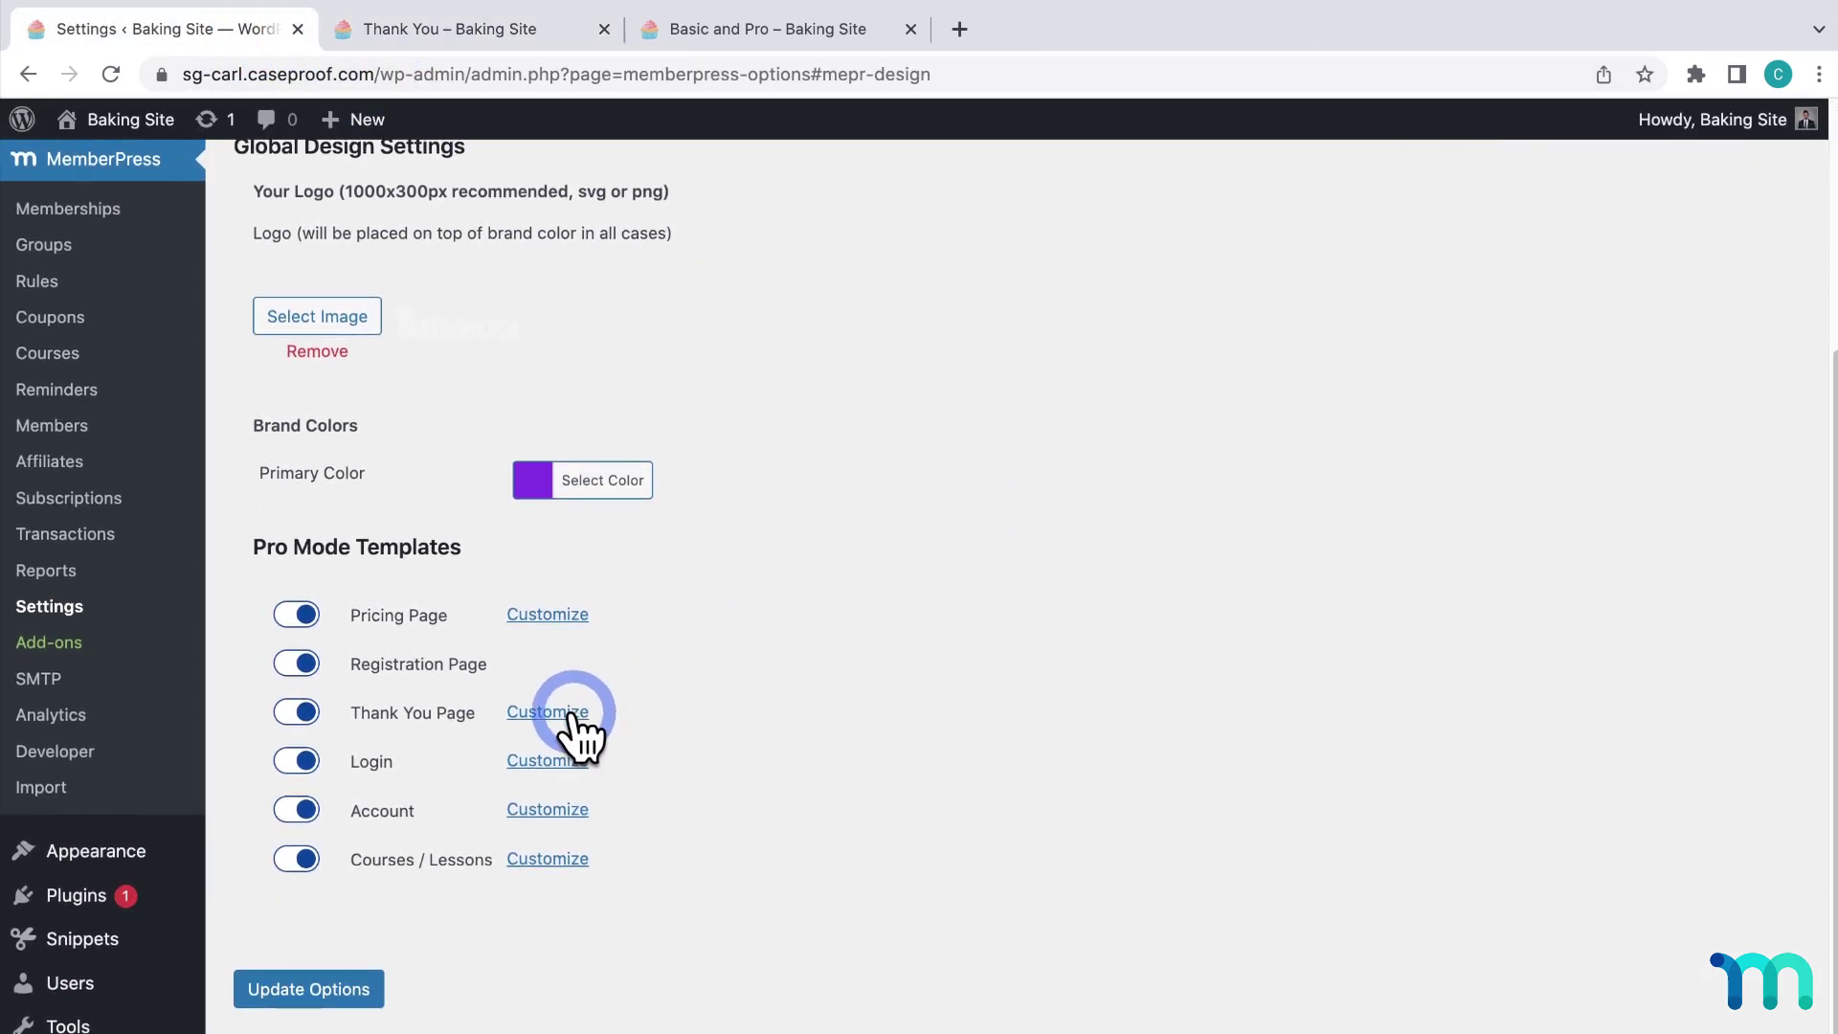
Enable the Thank You custom message and enter "Access your courses here".
click(573, 713)
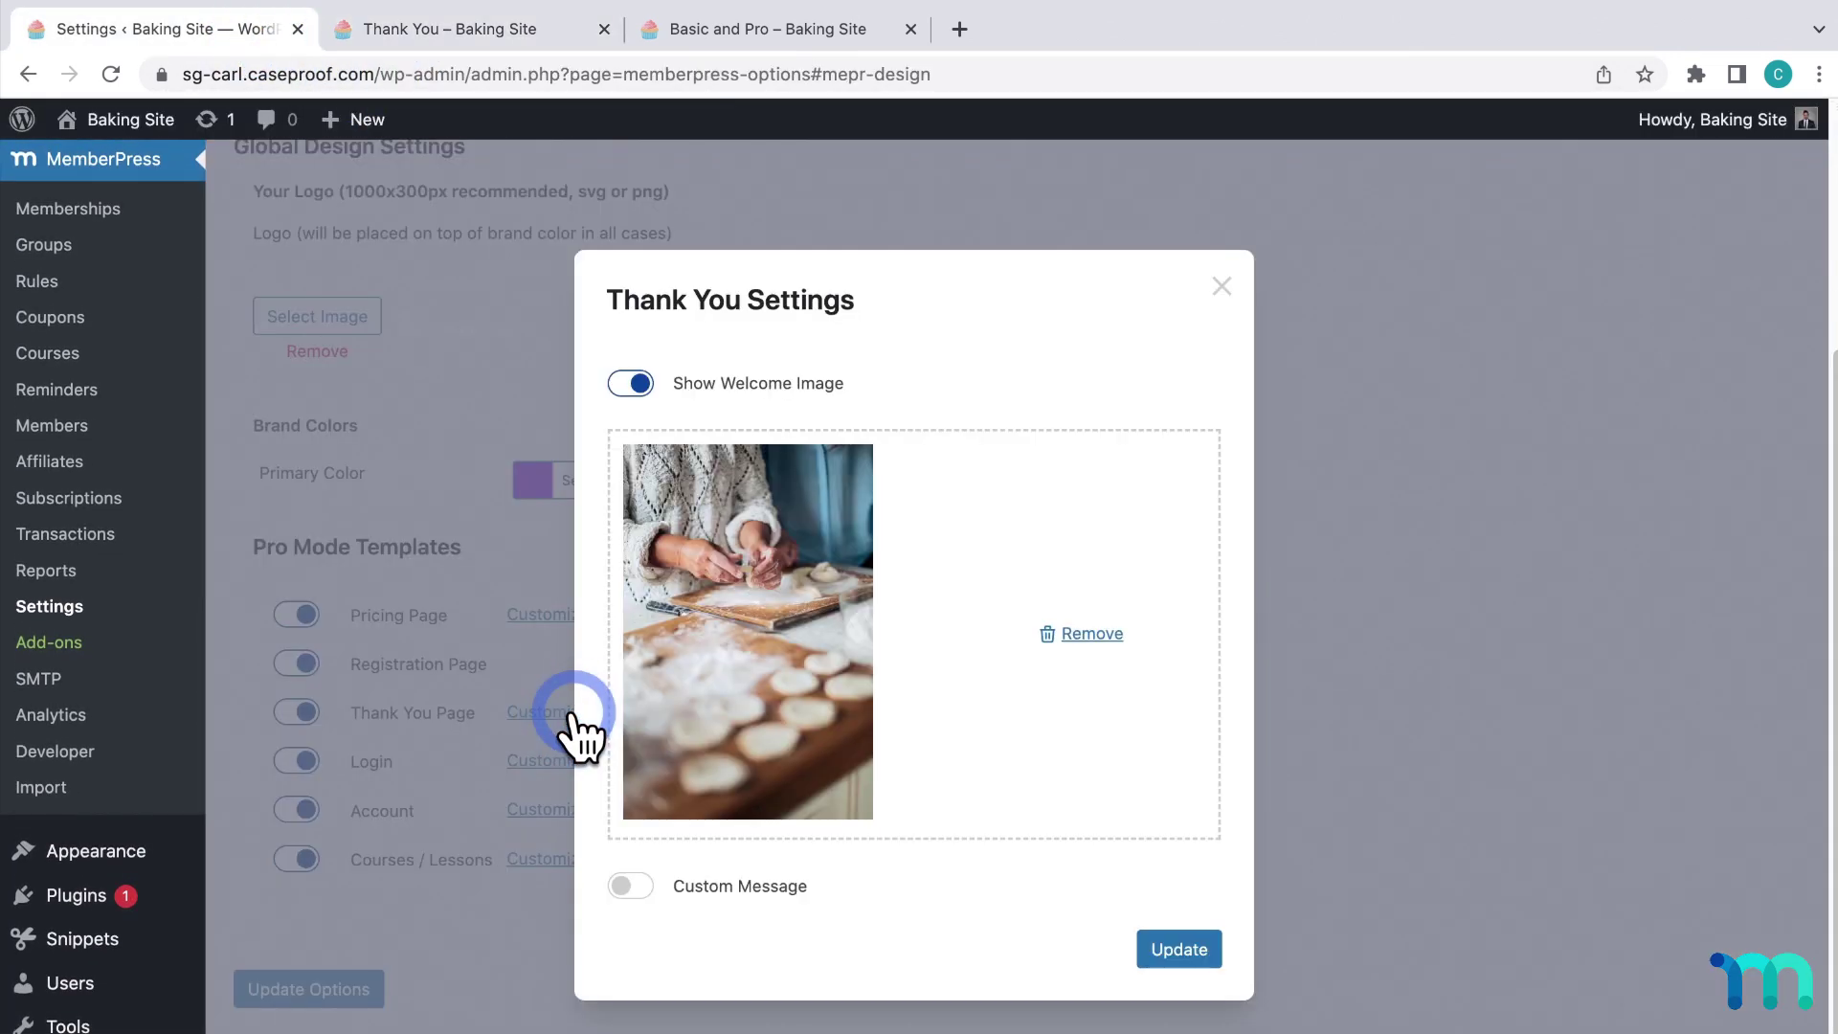
click(632, 884)
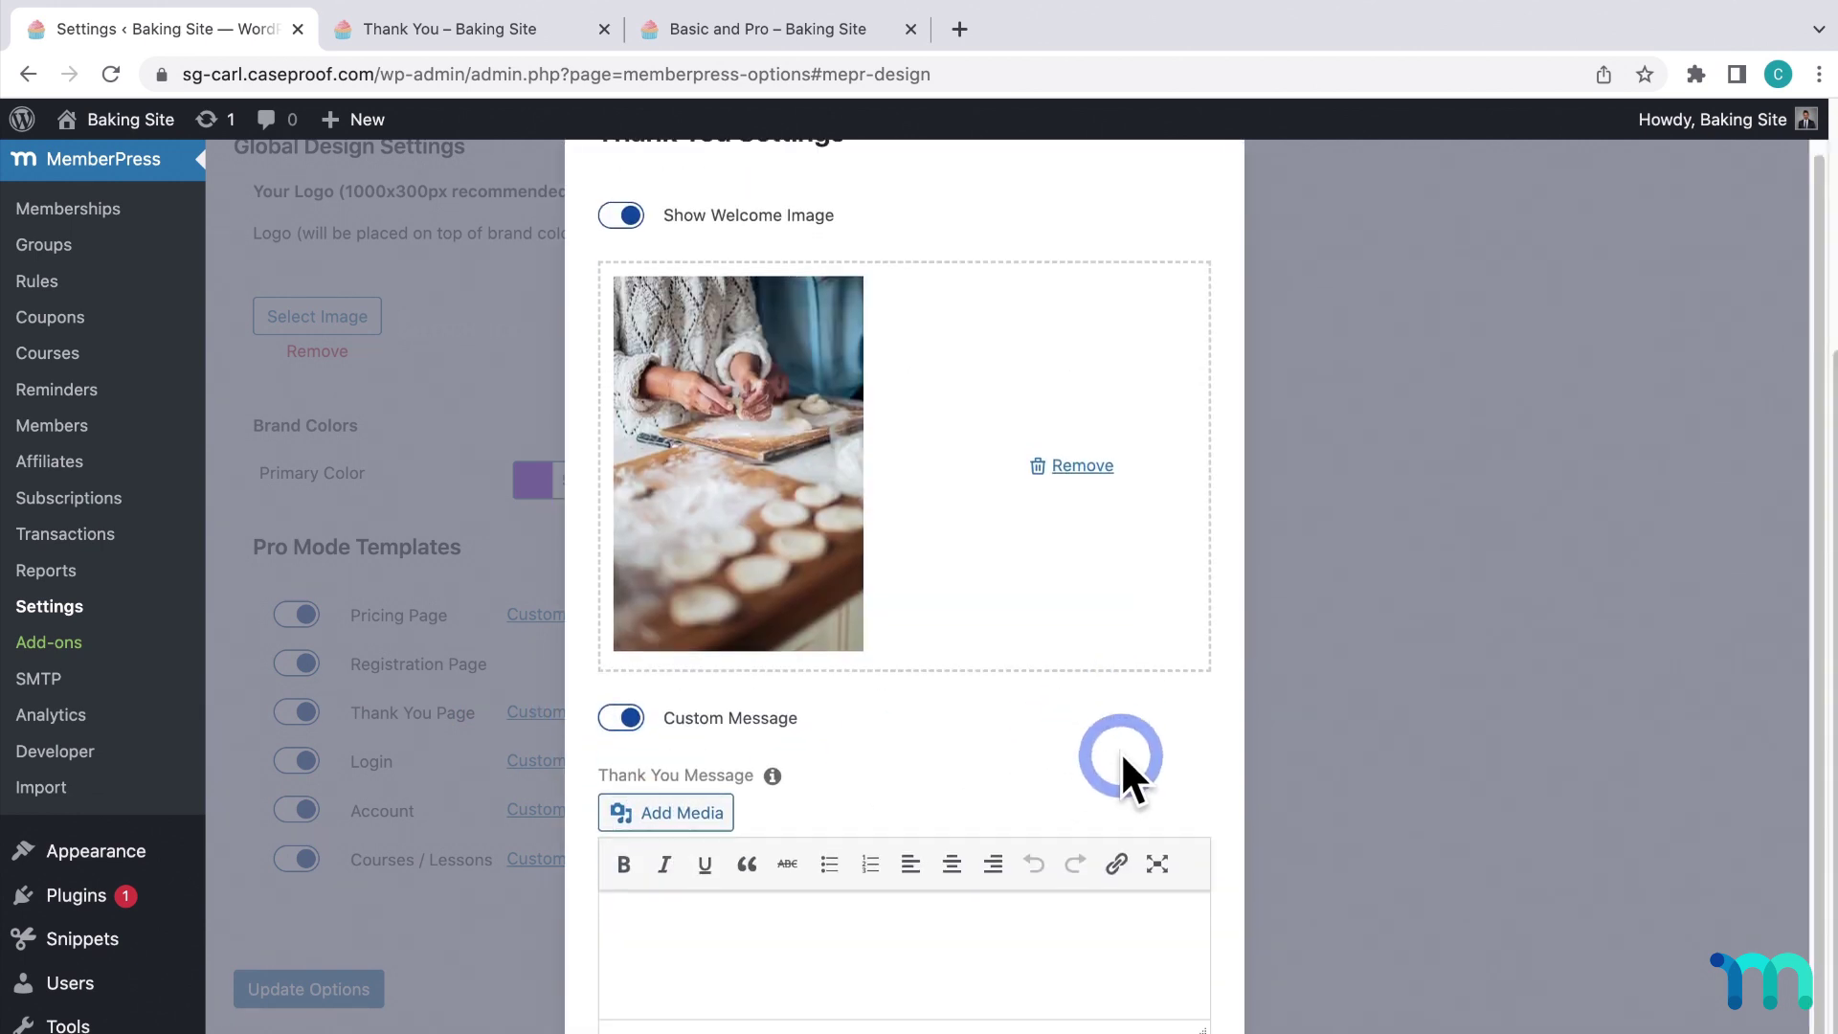
scroll(1120, 766, down, 2)
click(1114, 885)
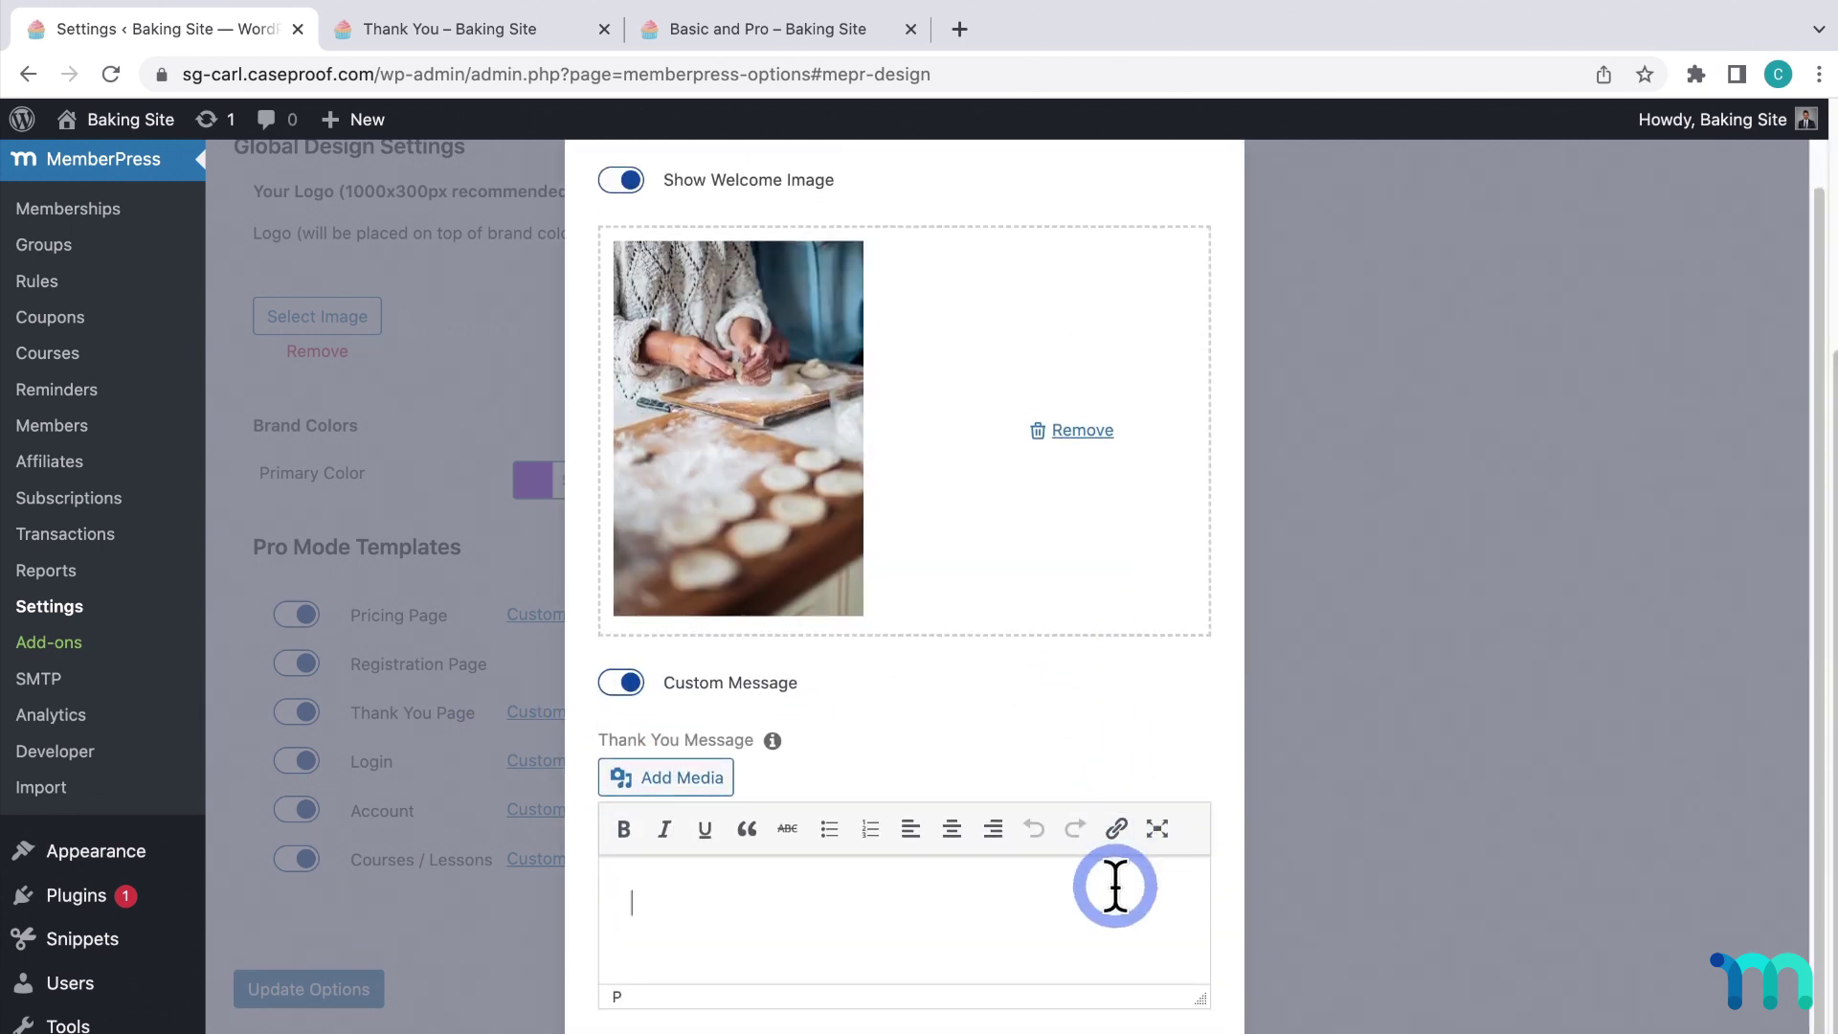
text(Access your courses here)
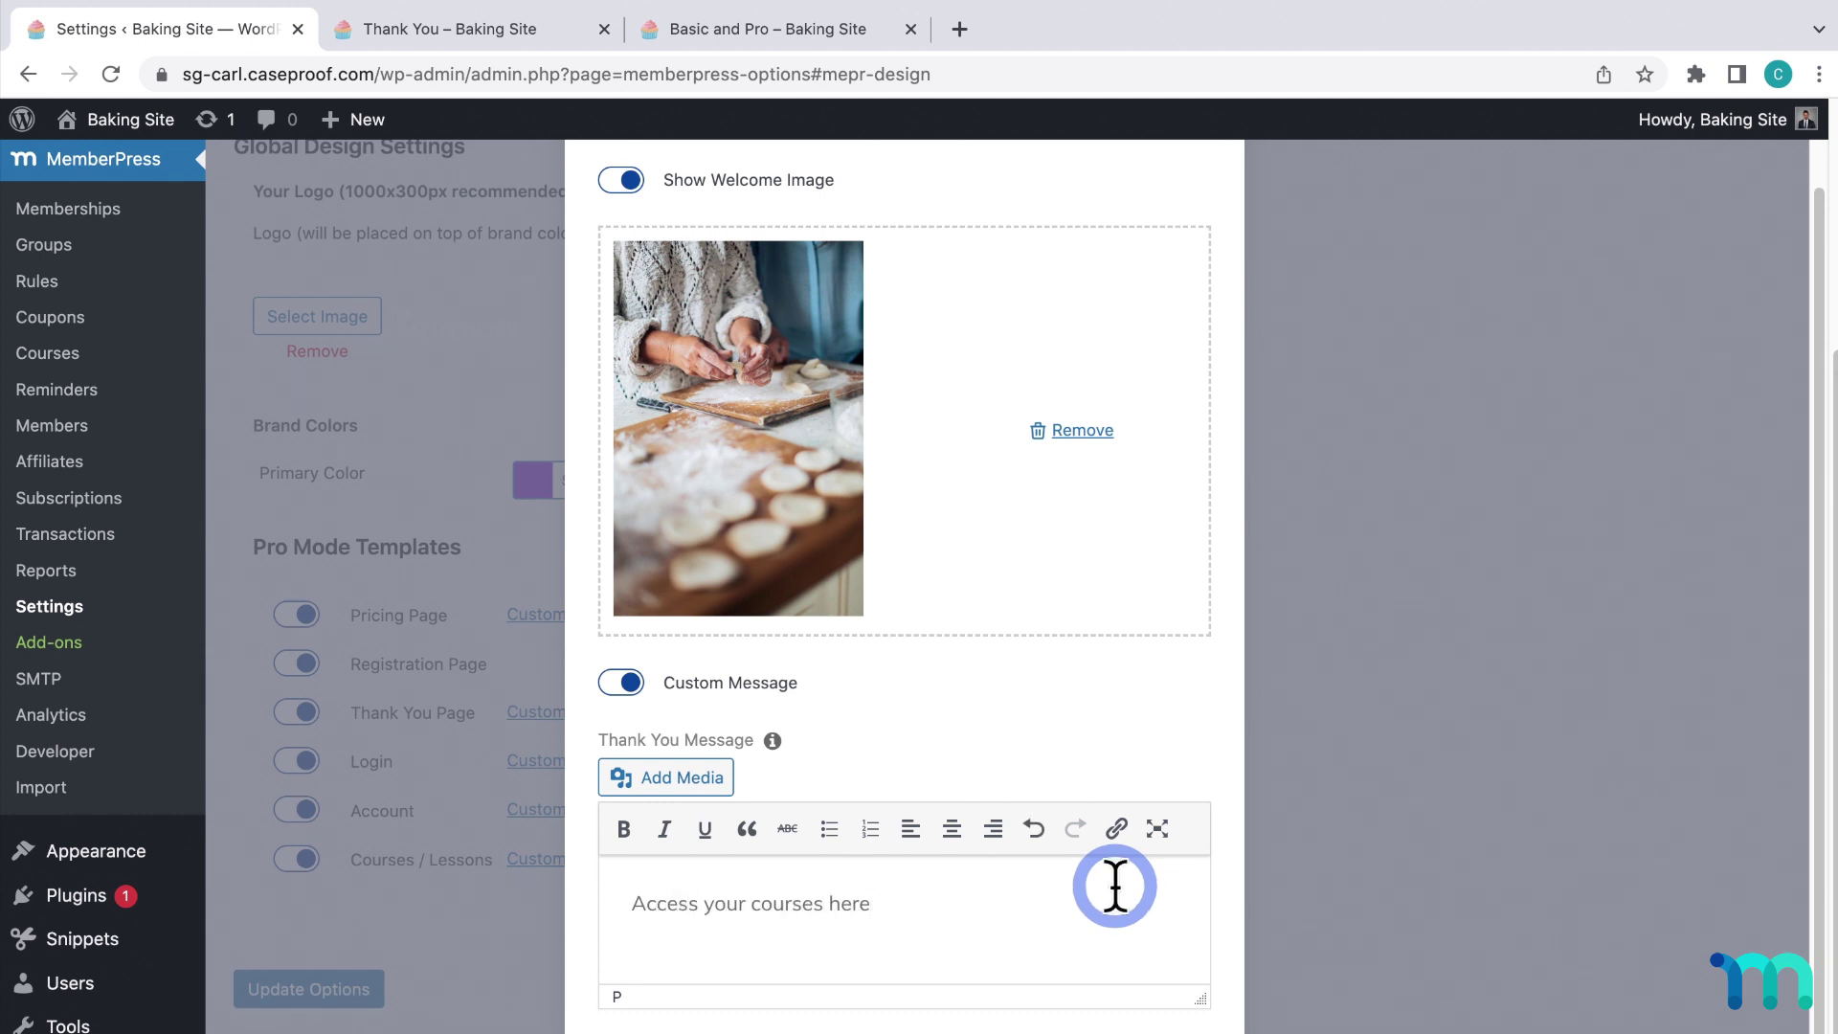
Link the word "here" to the courses page URL and save the Thank You settings.
double_click(838, 904)
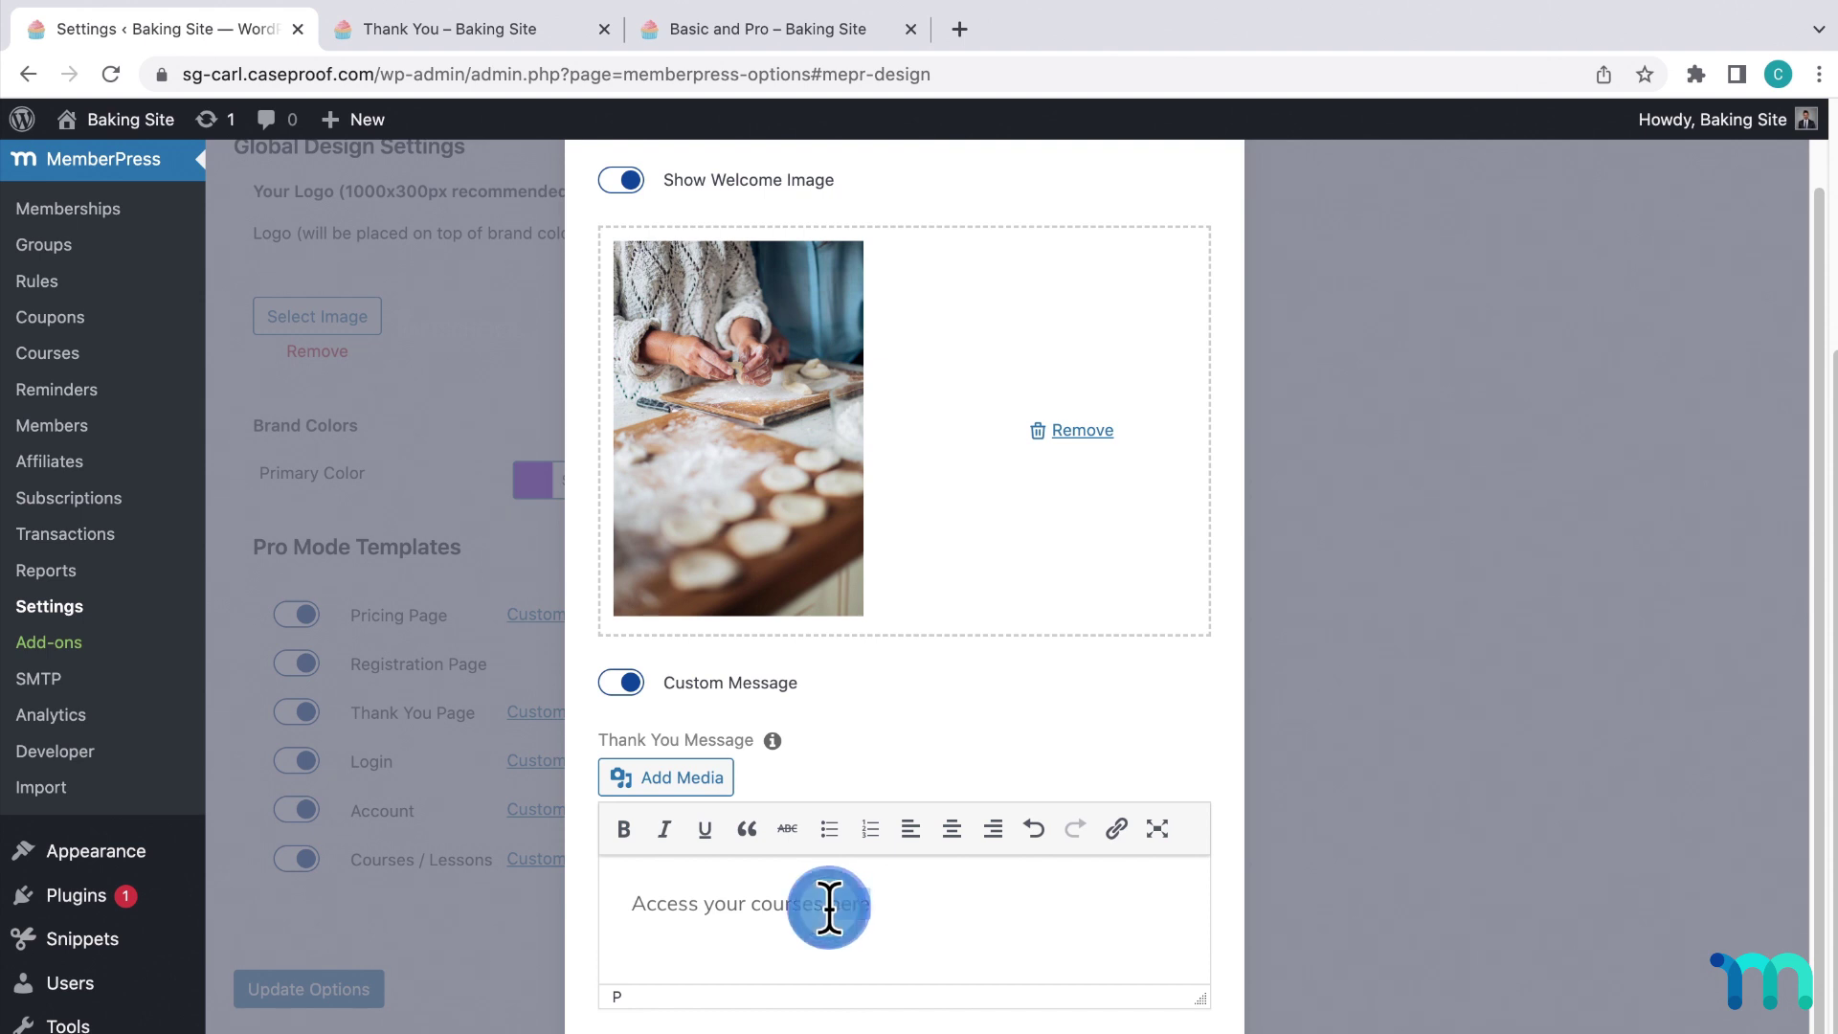
click(1116, 828)
text(http://sg-carl.caseproof.com/courses)
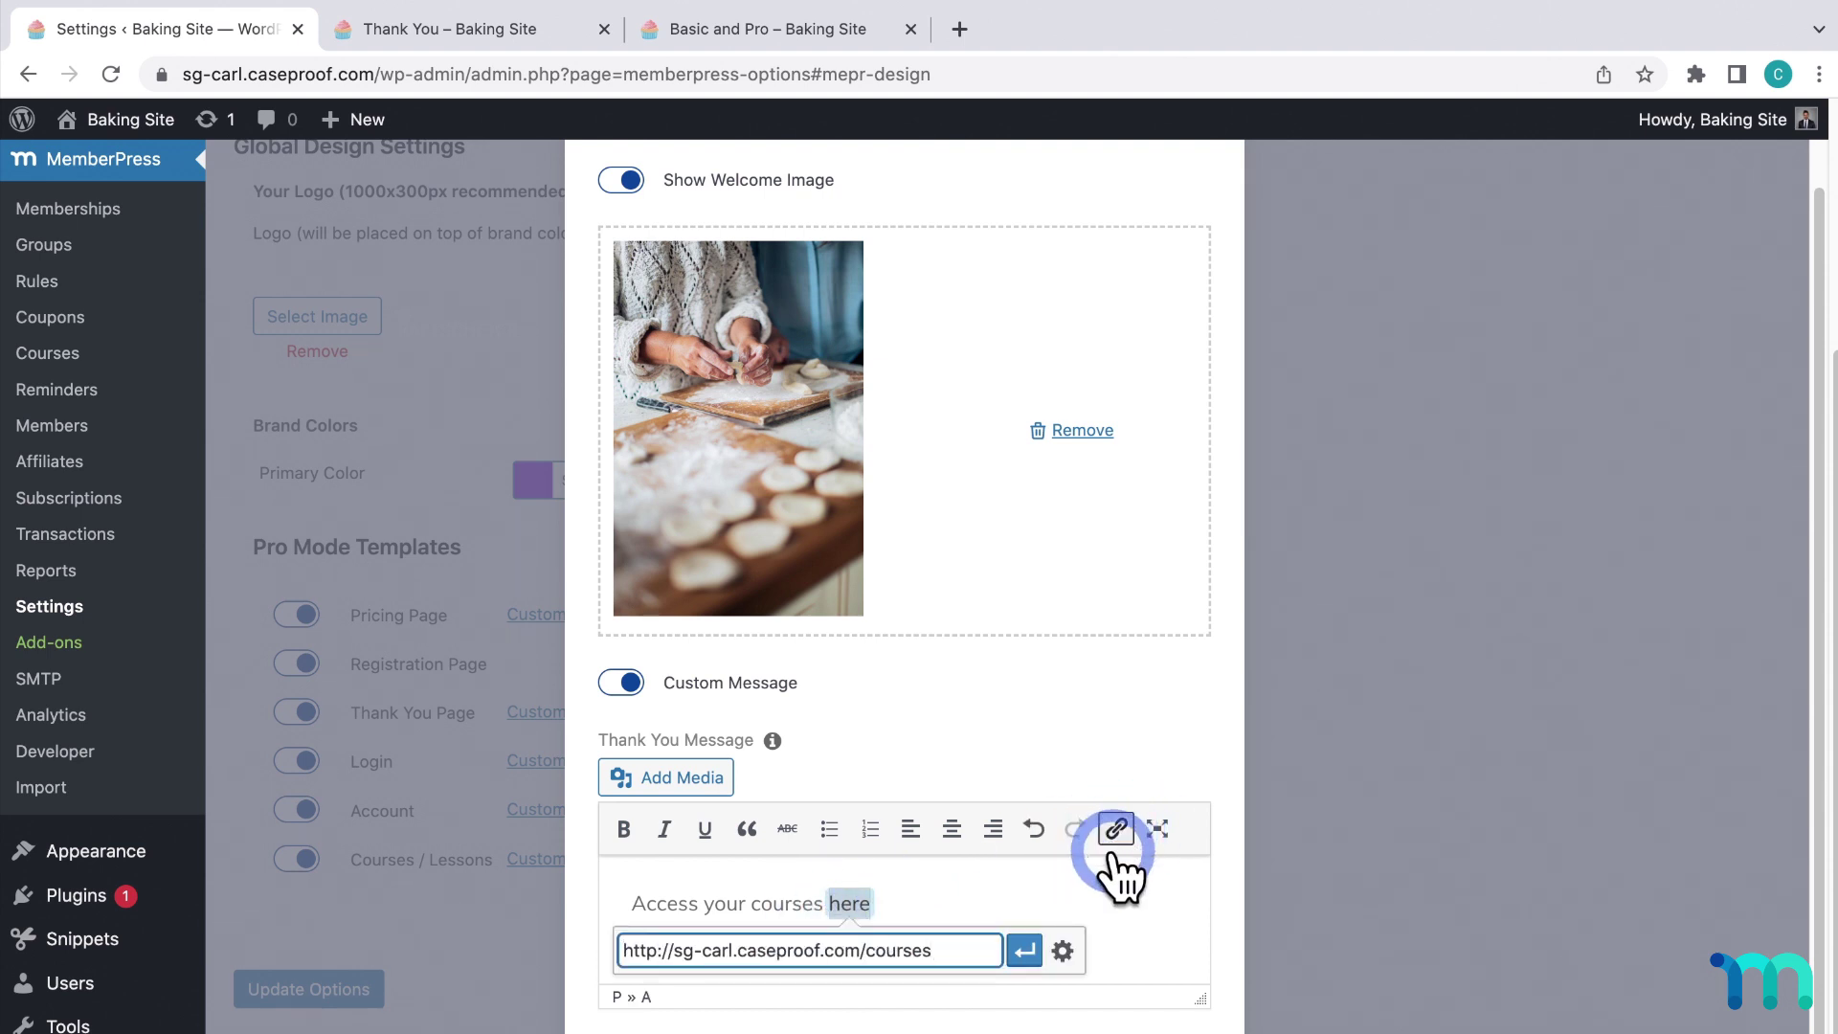
key(Return)
click(1170, 977)
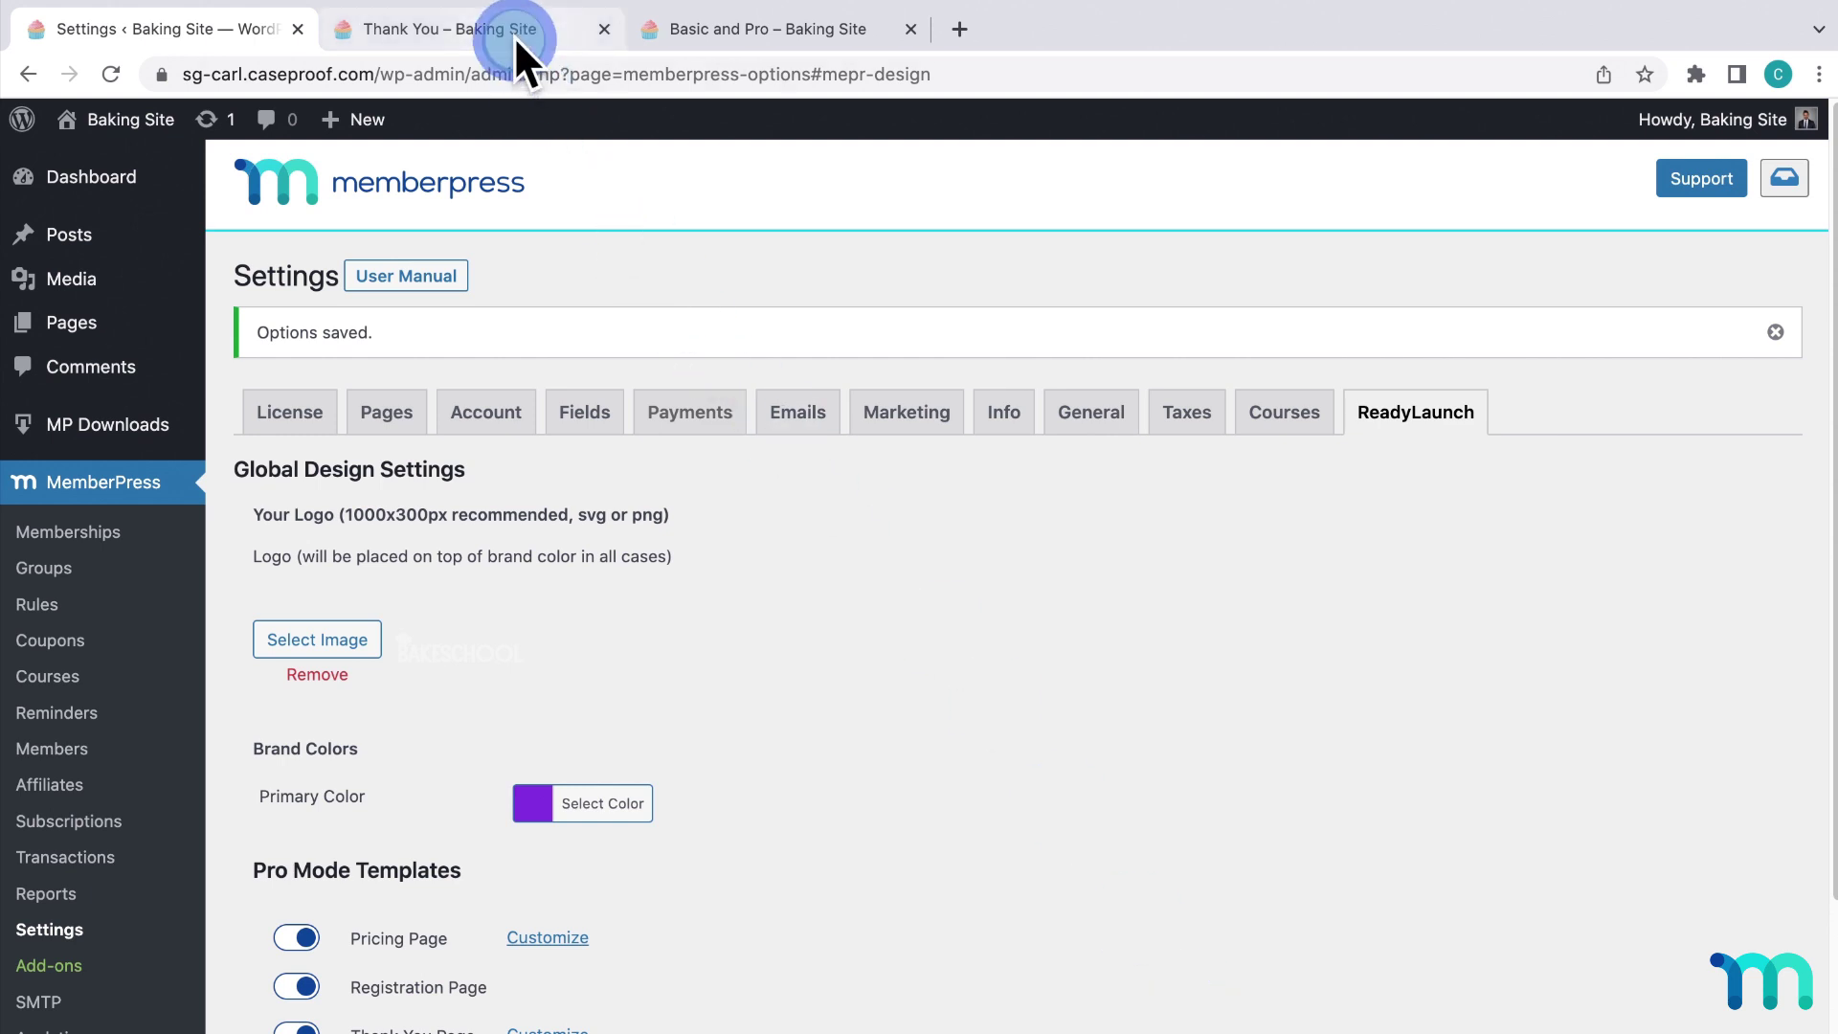
Reload the live Thank You – Baking Site tab to confirm the "Access your courses here" message.
click(514, 36)
key(super+r)
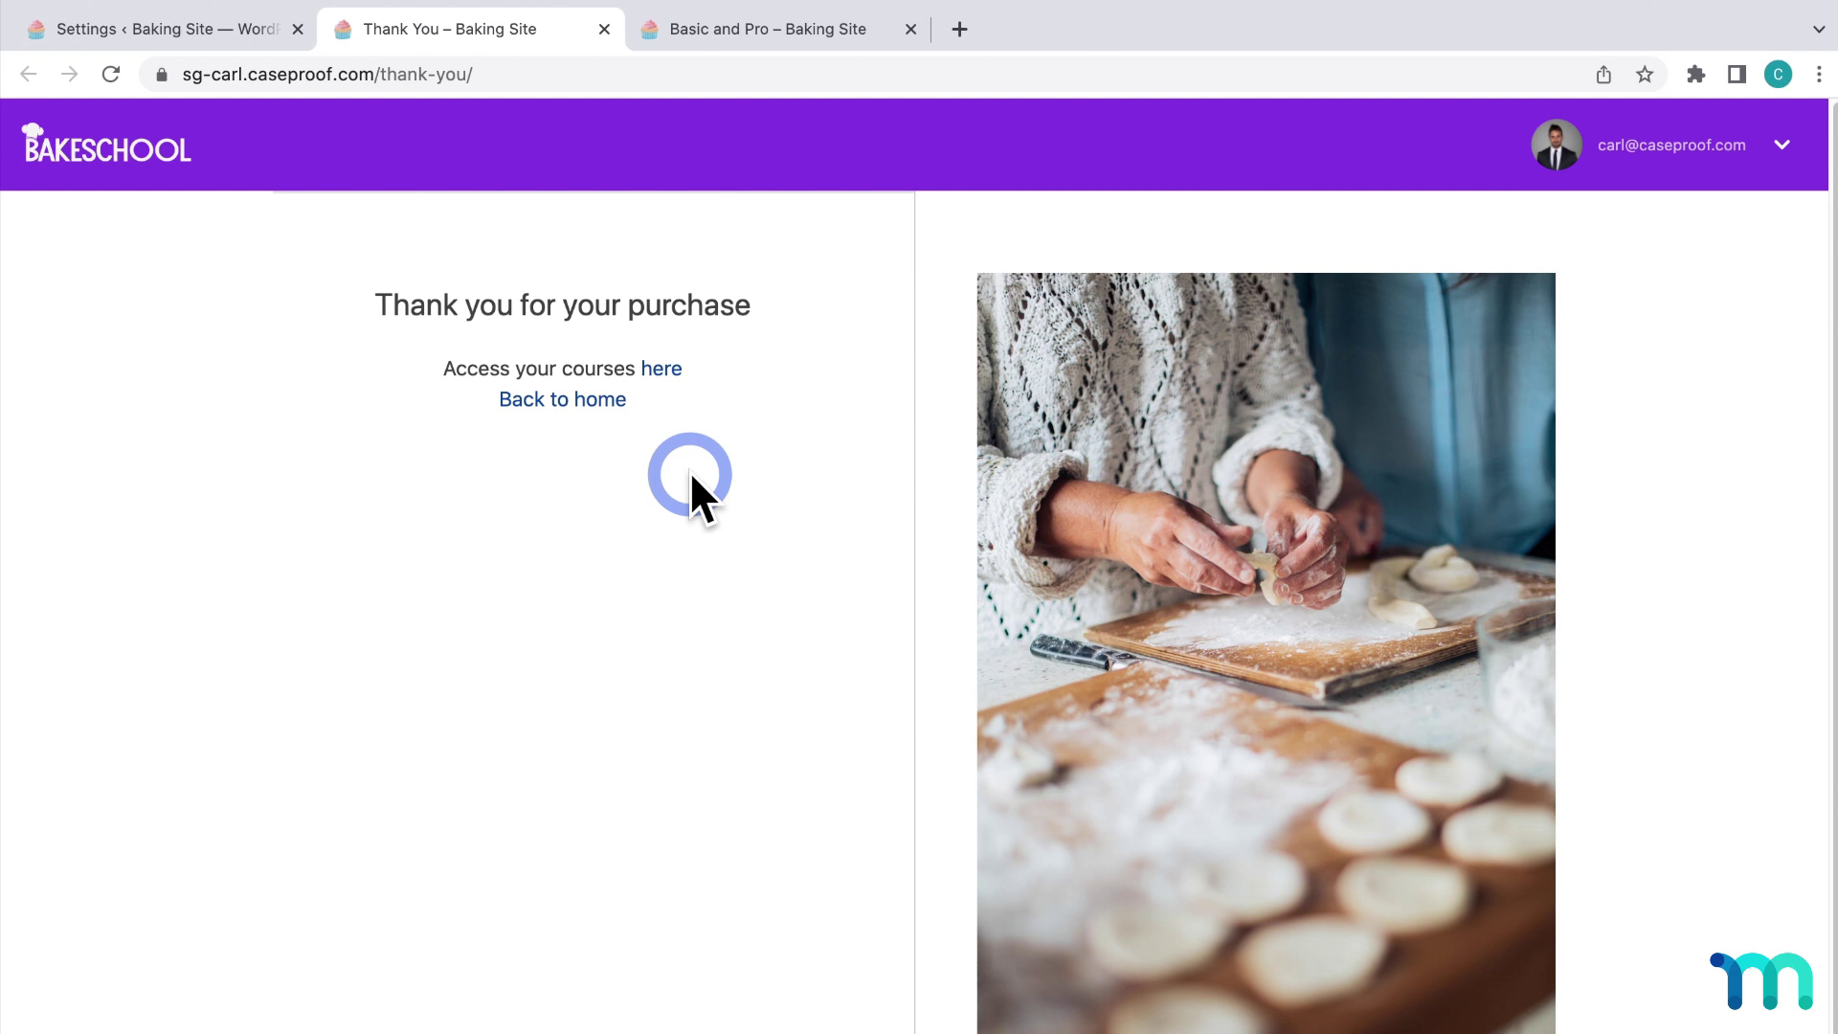
Turn off the Thank You welcome image, save, and reload the live thank-you page to check.
click(247, 33)
scroll(776, 531, down, 3)
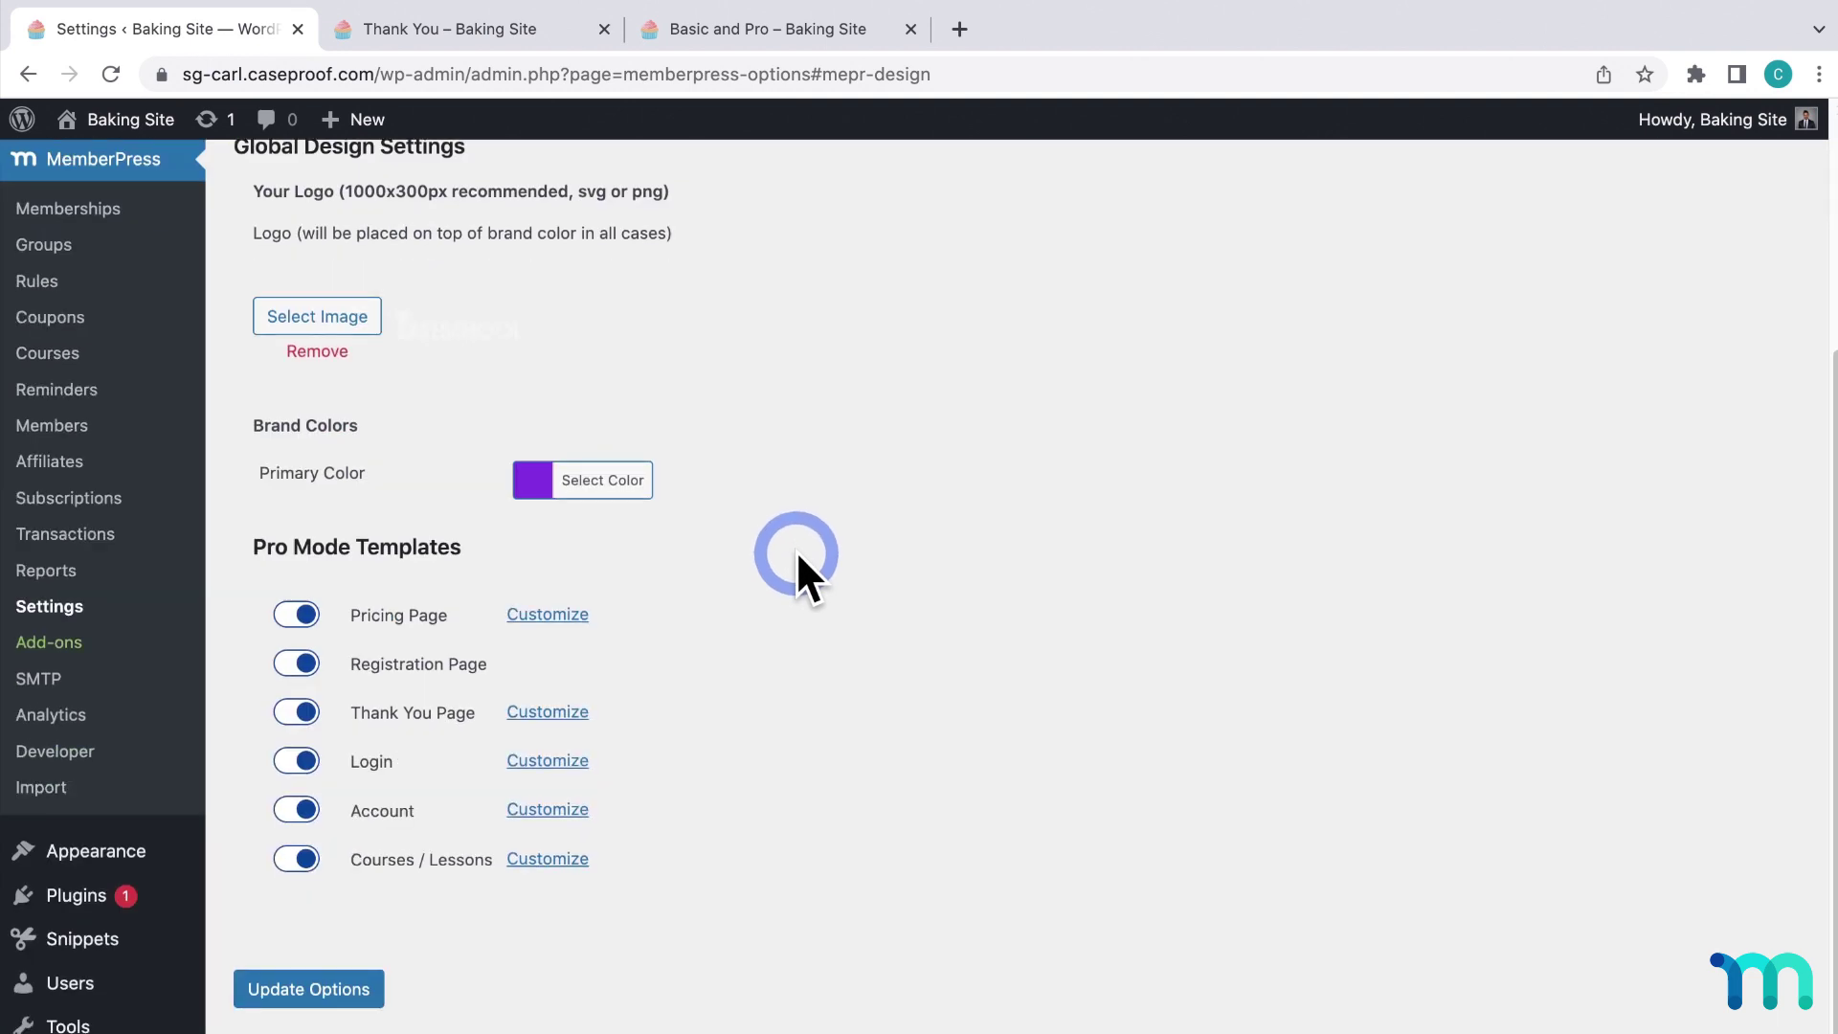
click(582, 711)
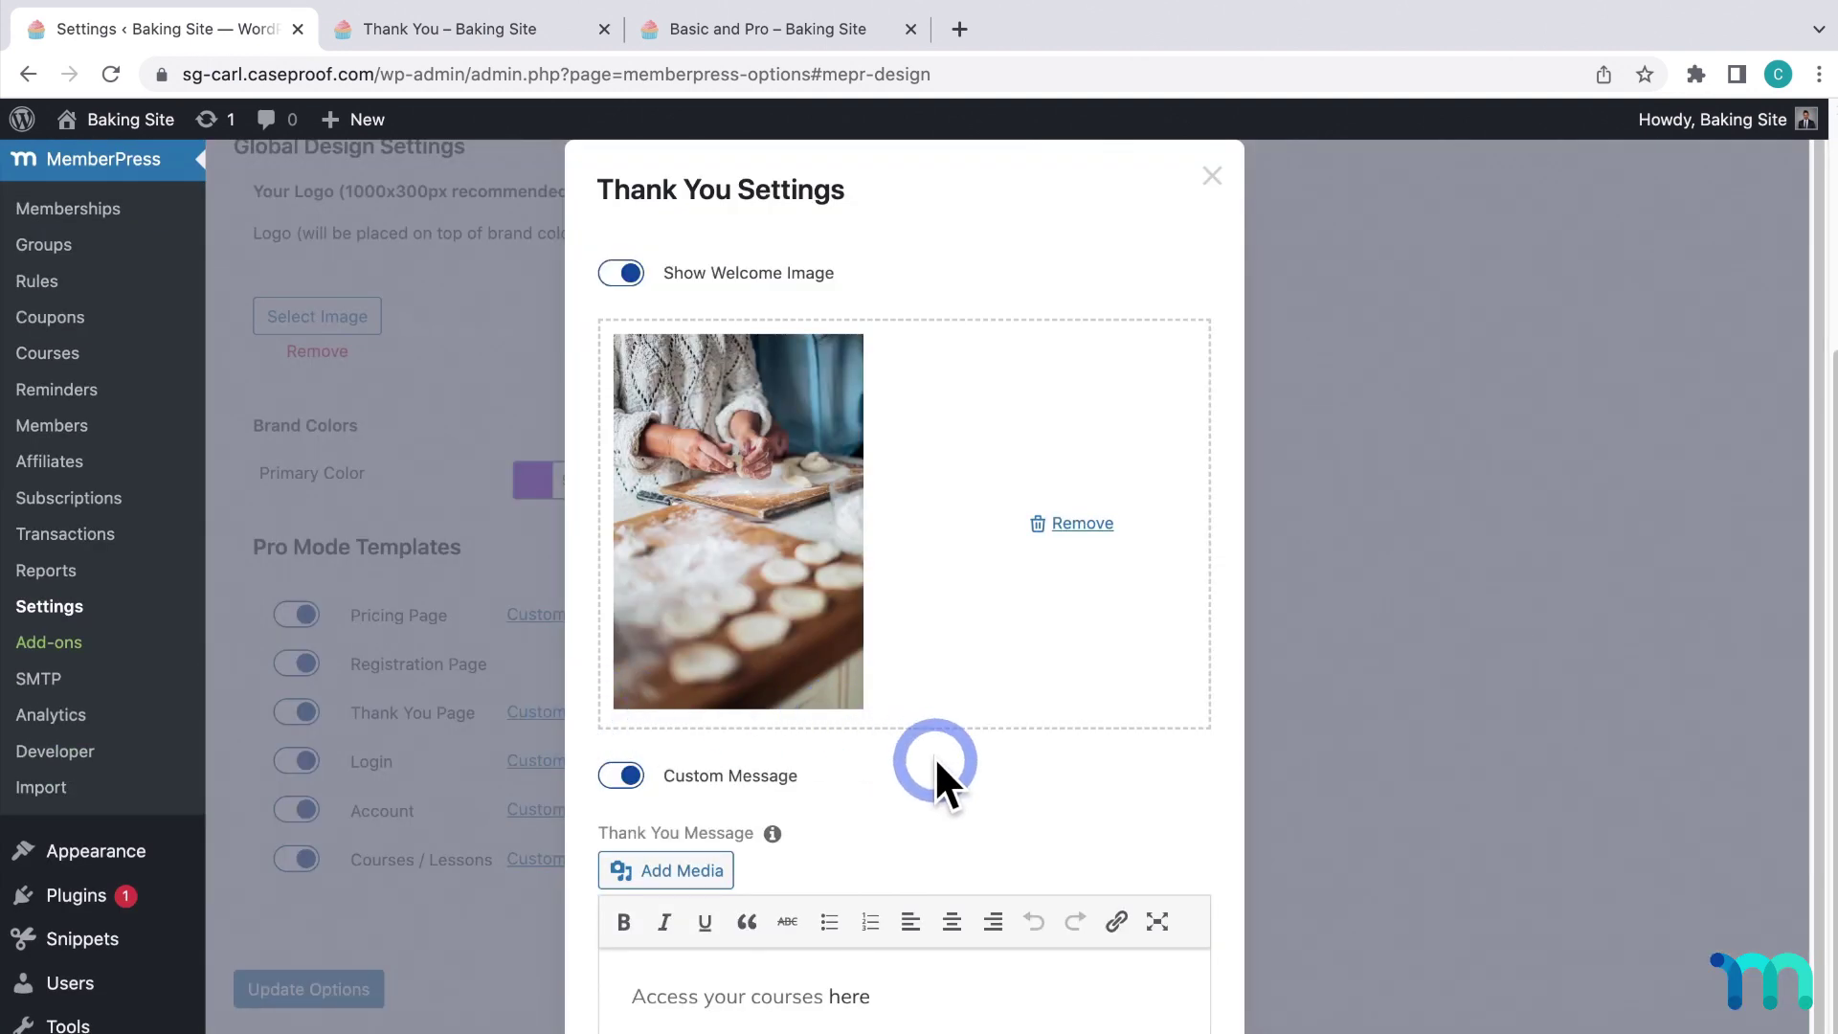
click(643, 283)
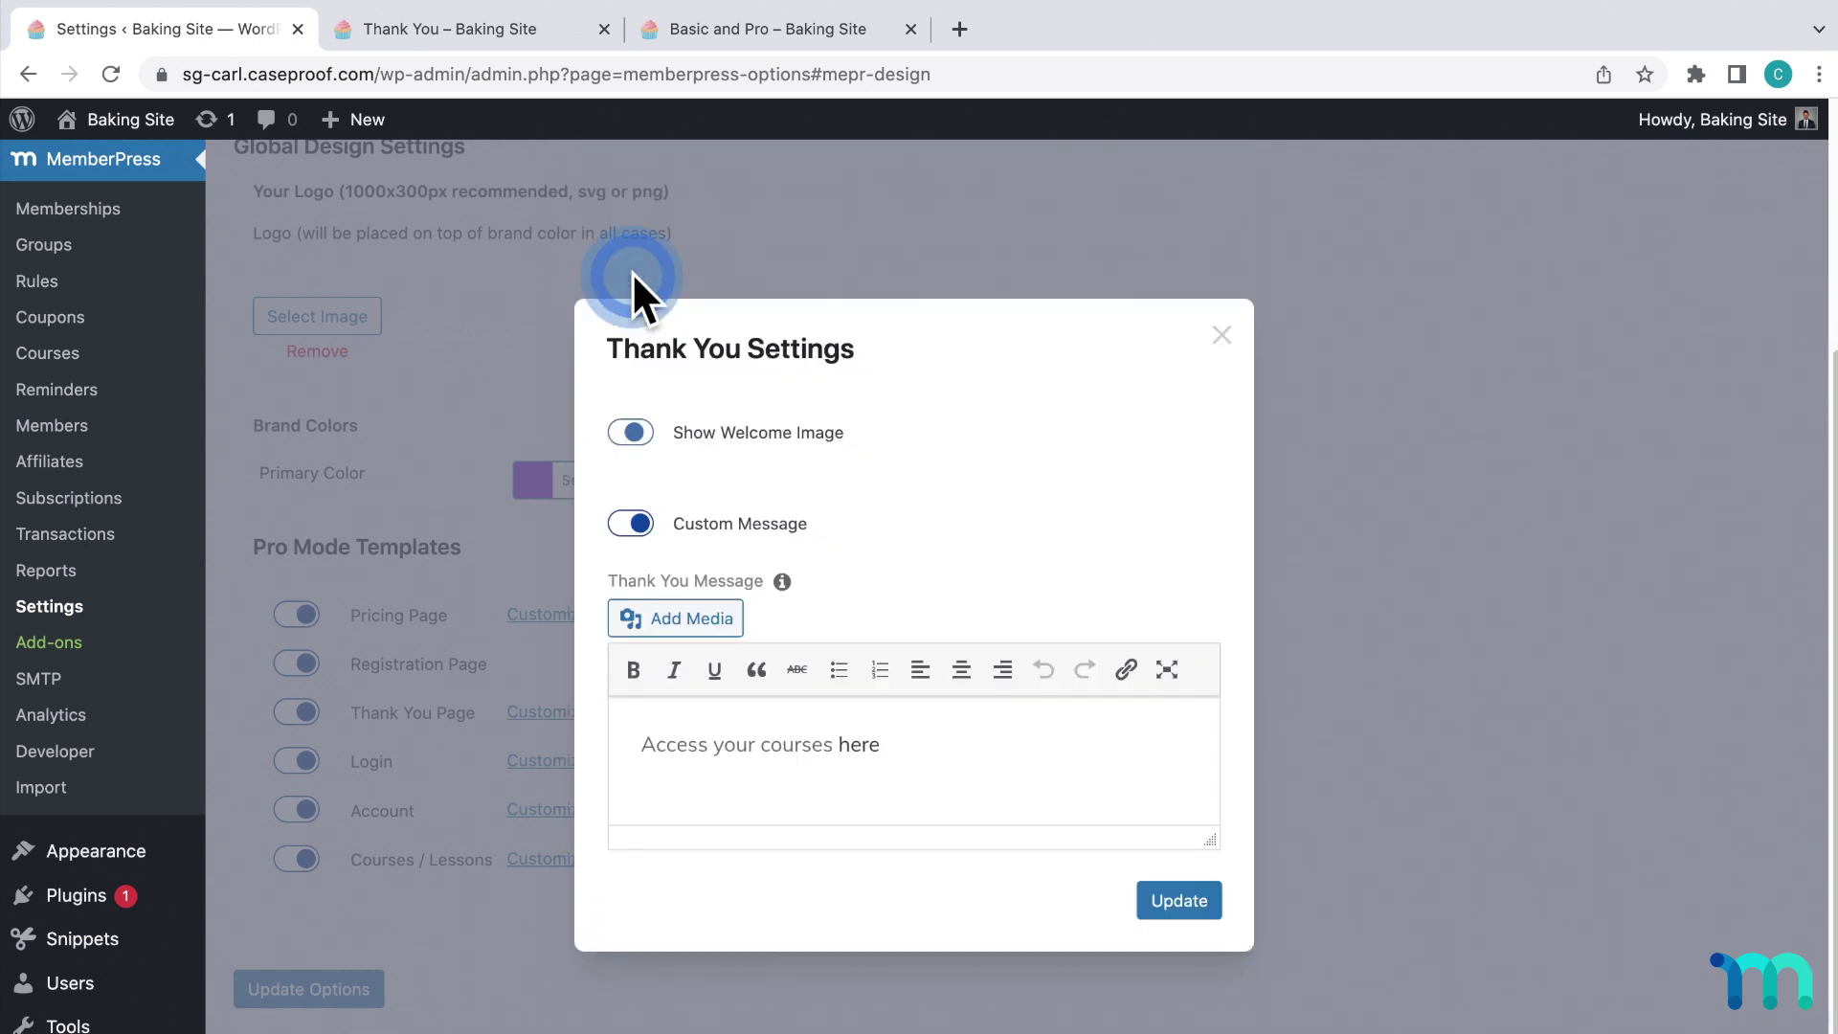
click(1203, 914)
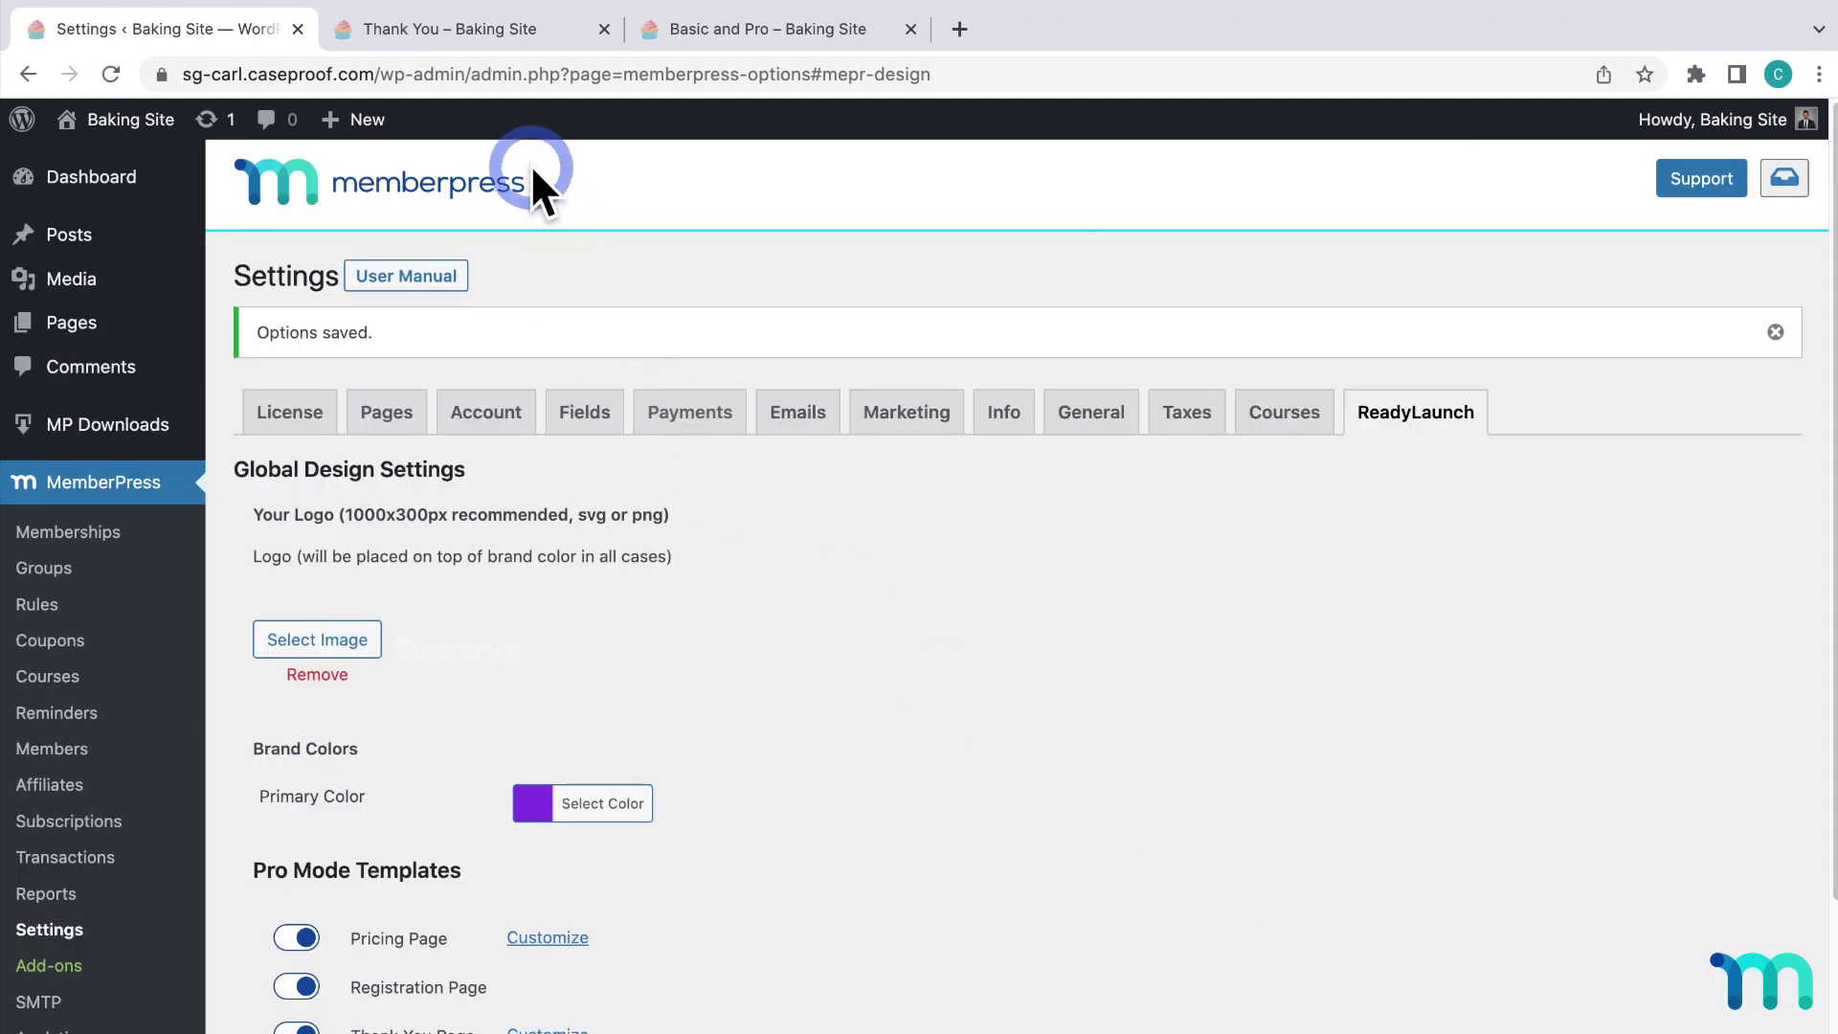
click(503, 32)
key(super+r)
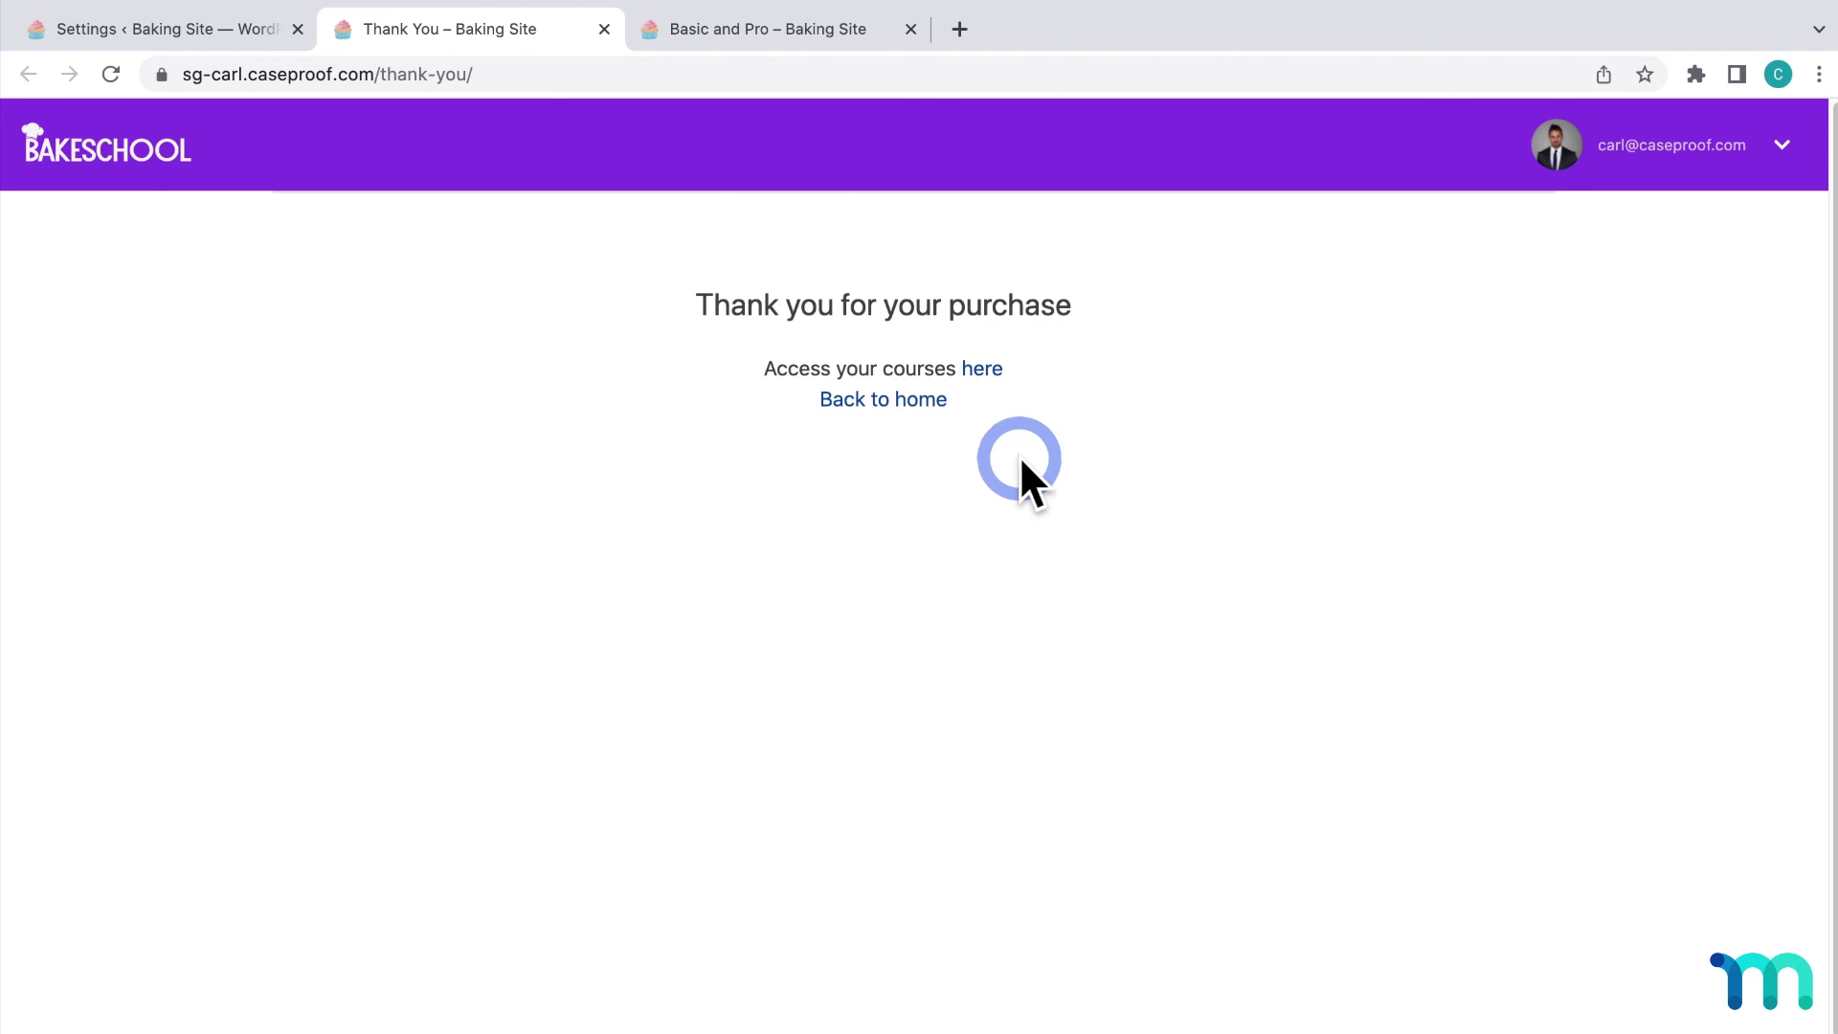
Switch off the Thank You custom message and save the settings.
click(280, 33)
scroll(859, 537, down, 5)
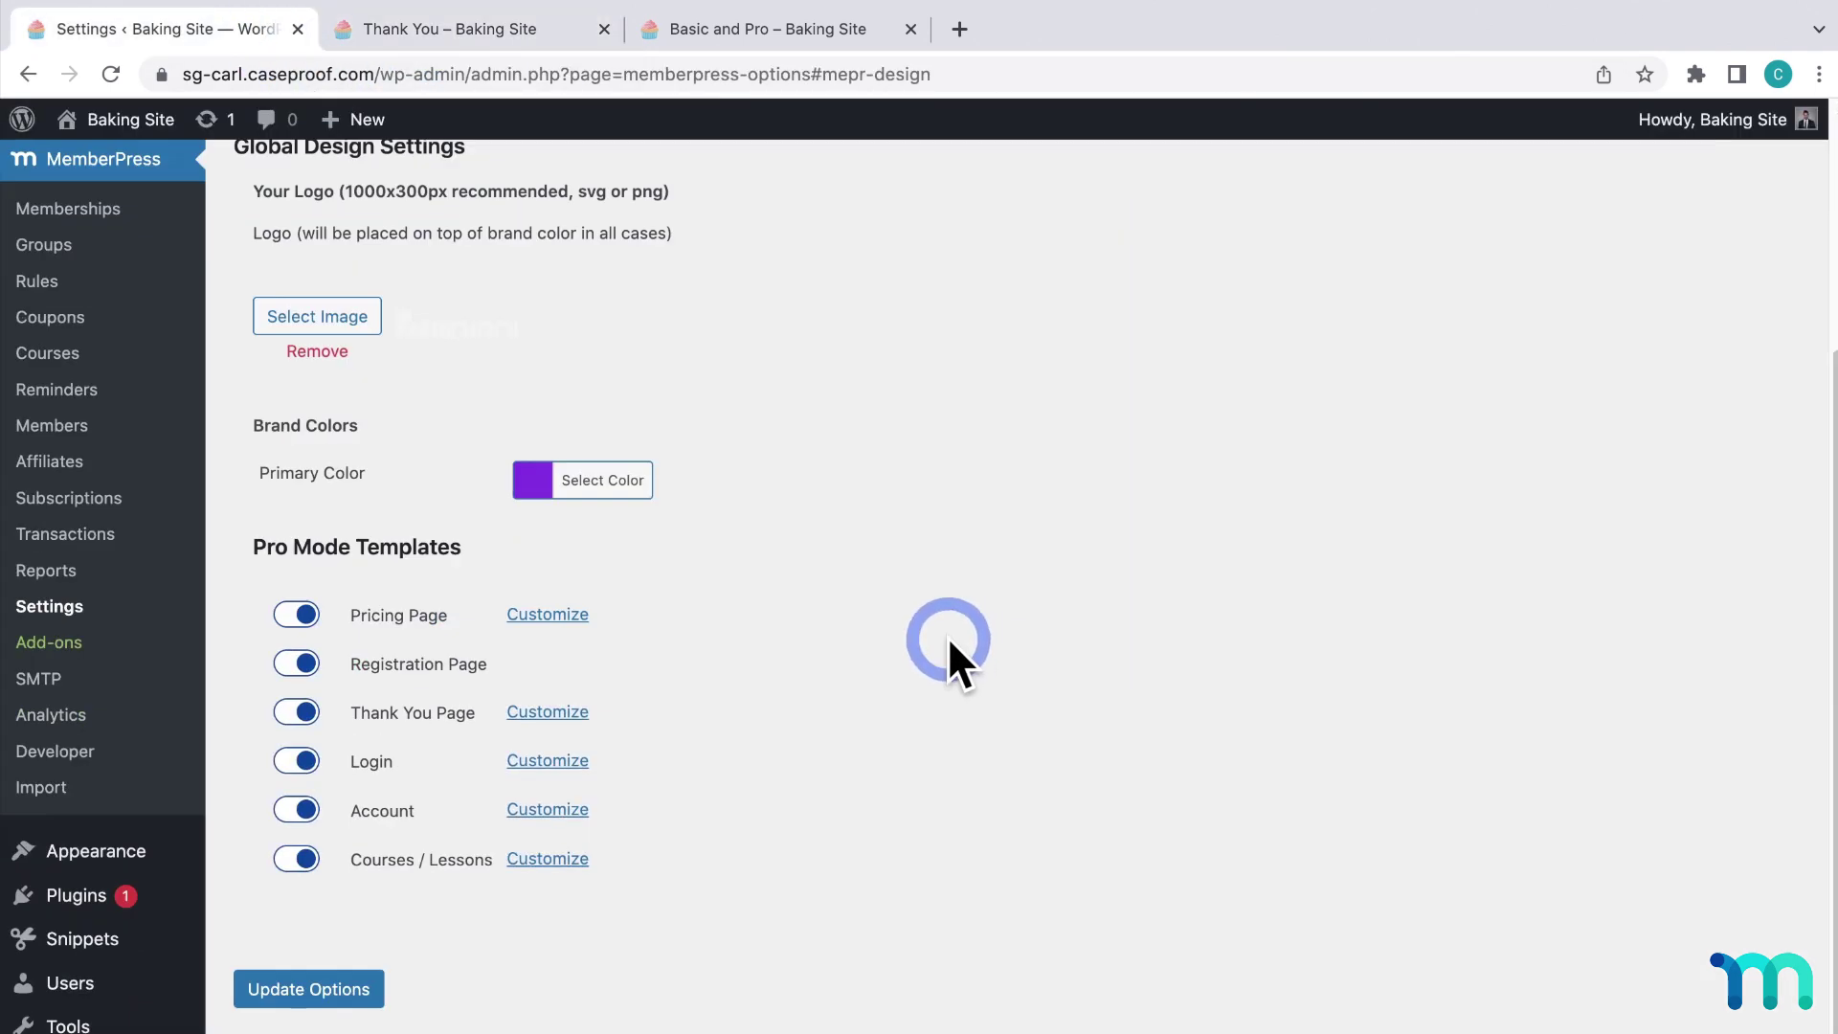
click(574, 714)
click(630, 525)
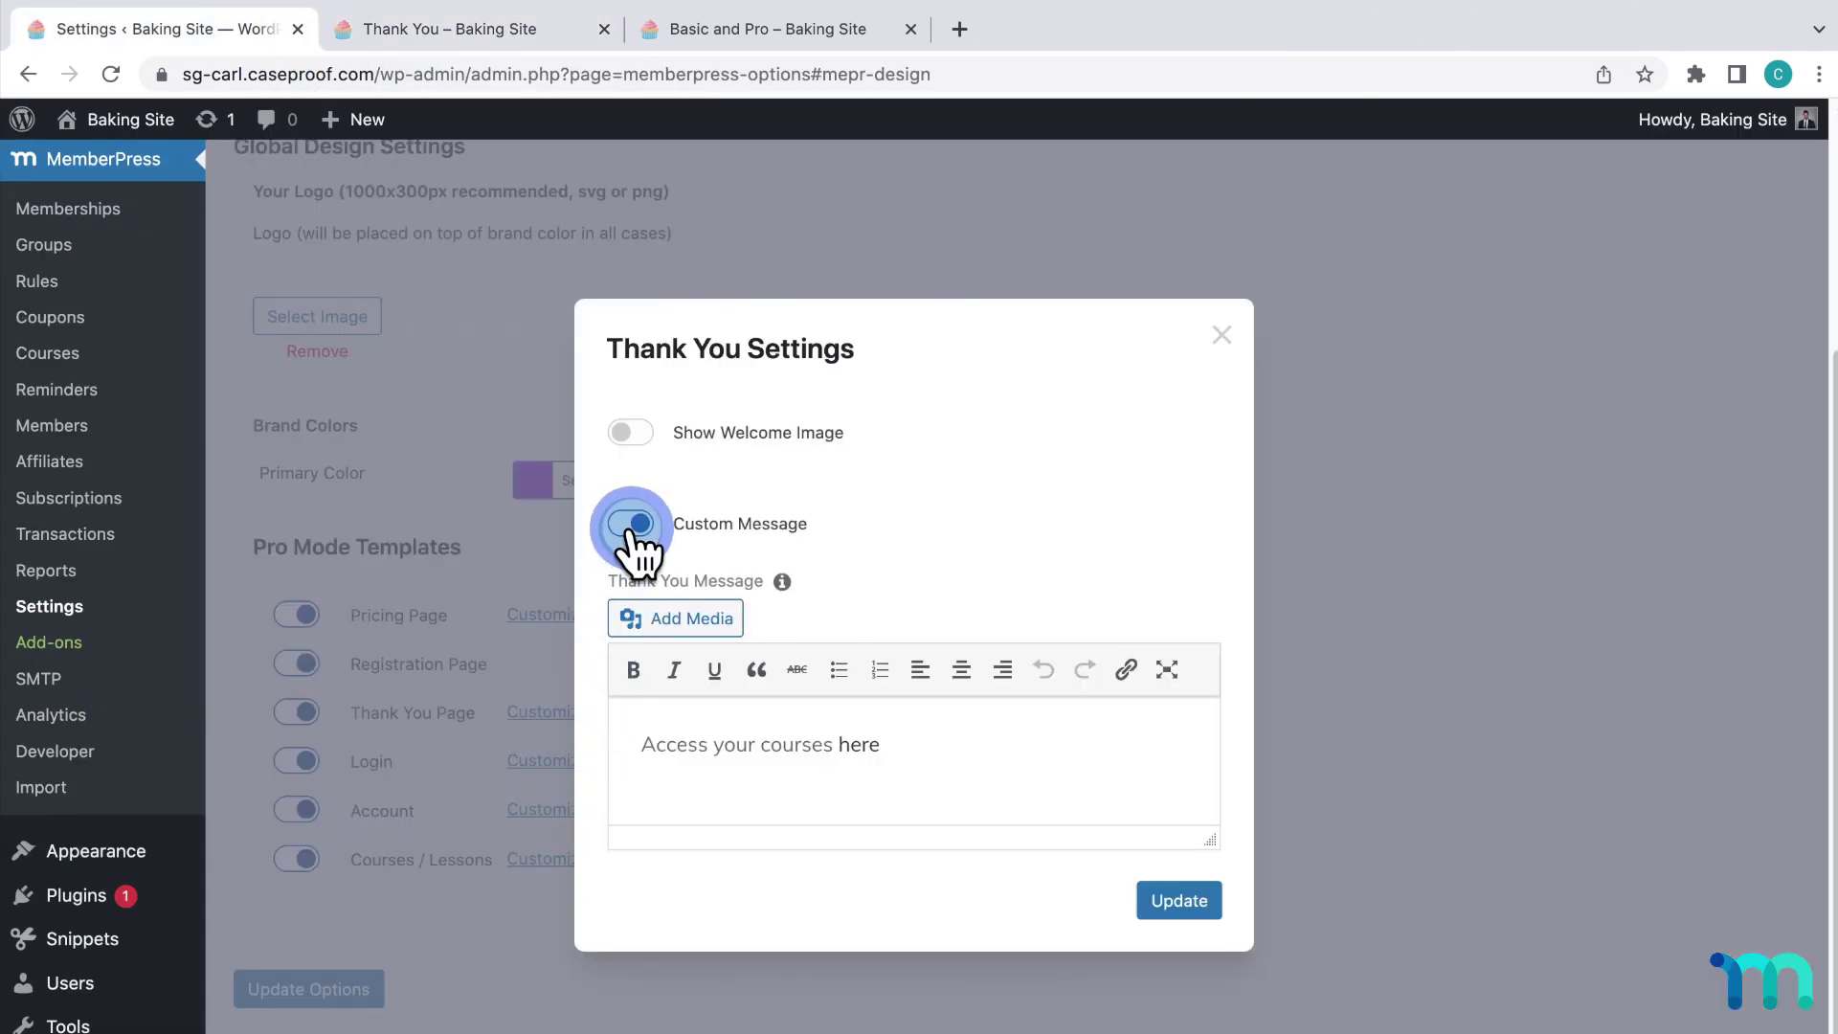
click(1187, 737)
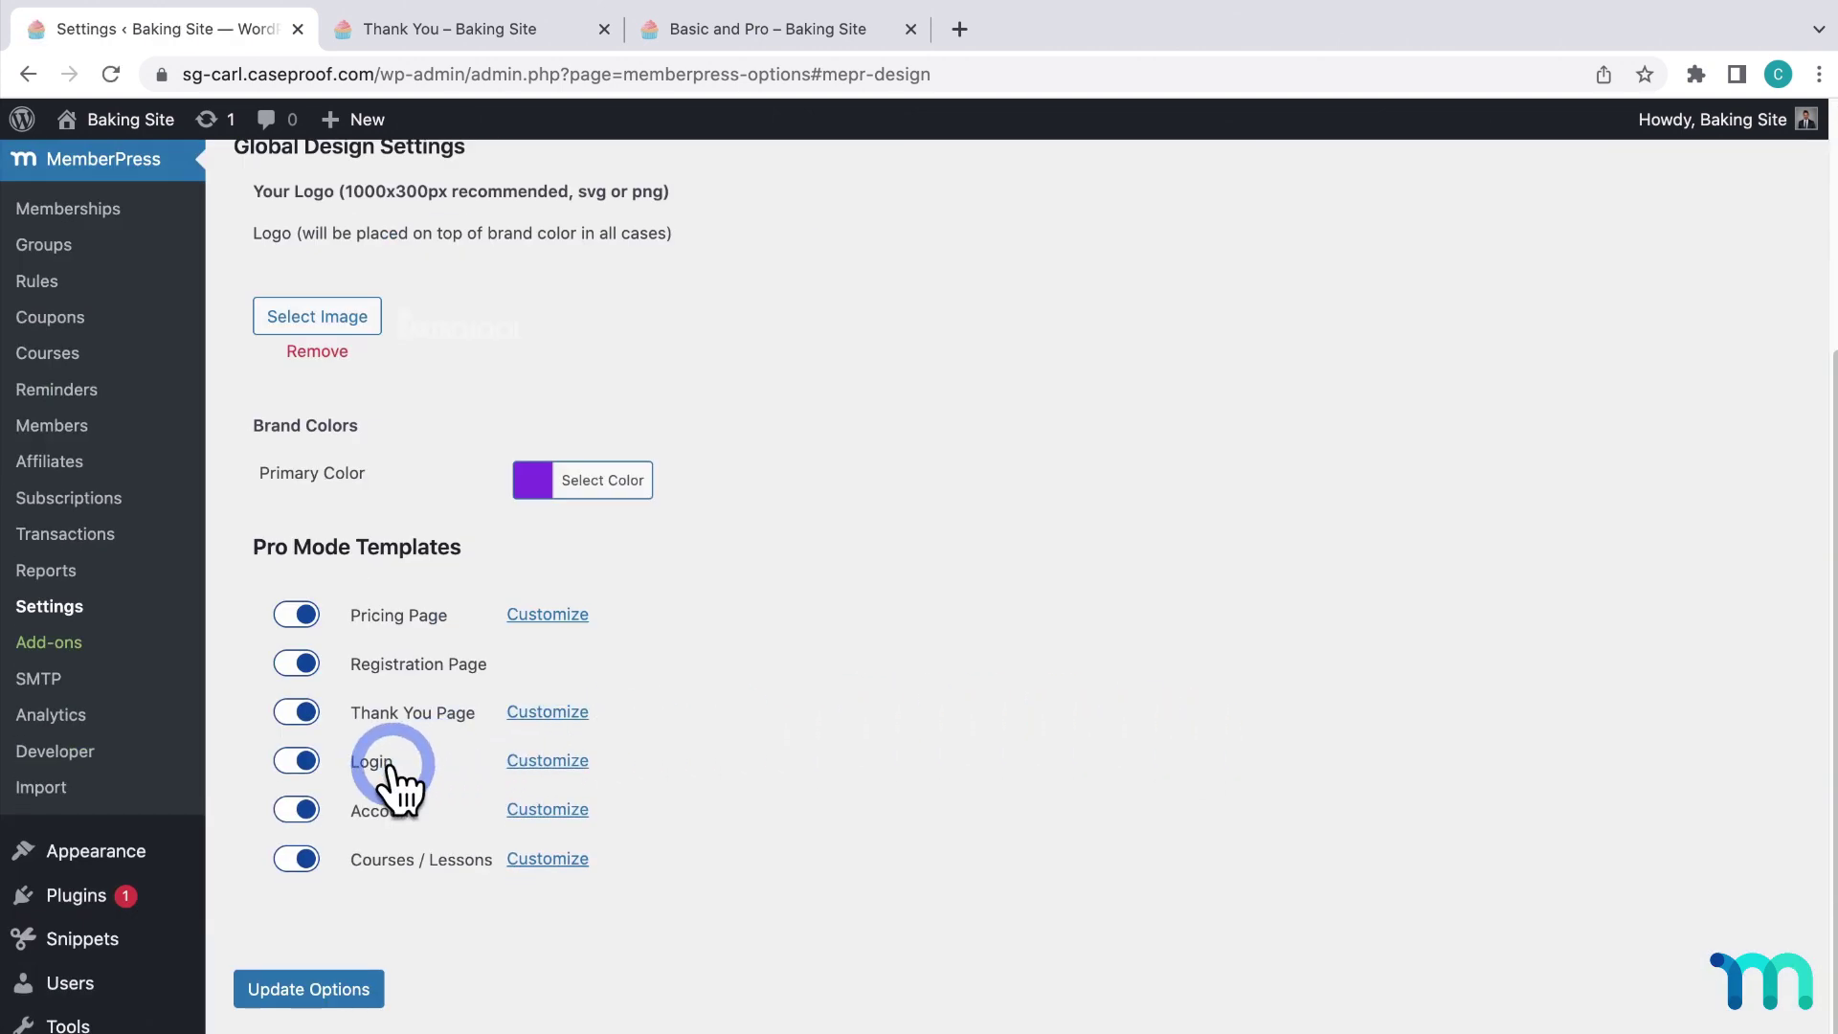
Preview the reserved Login page in an incognito window, then close that window.
scroll(394, 747, up, 4)
click(383, 413)
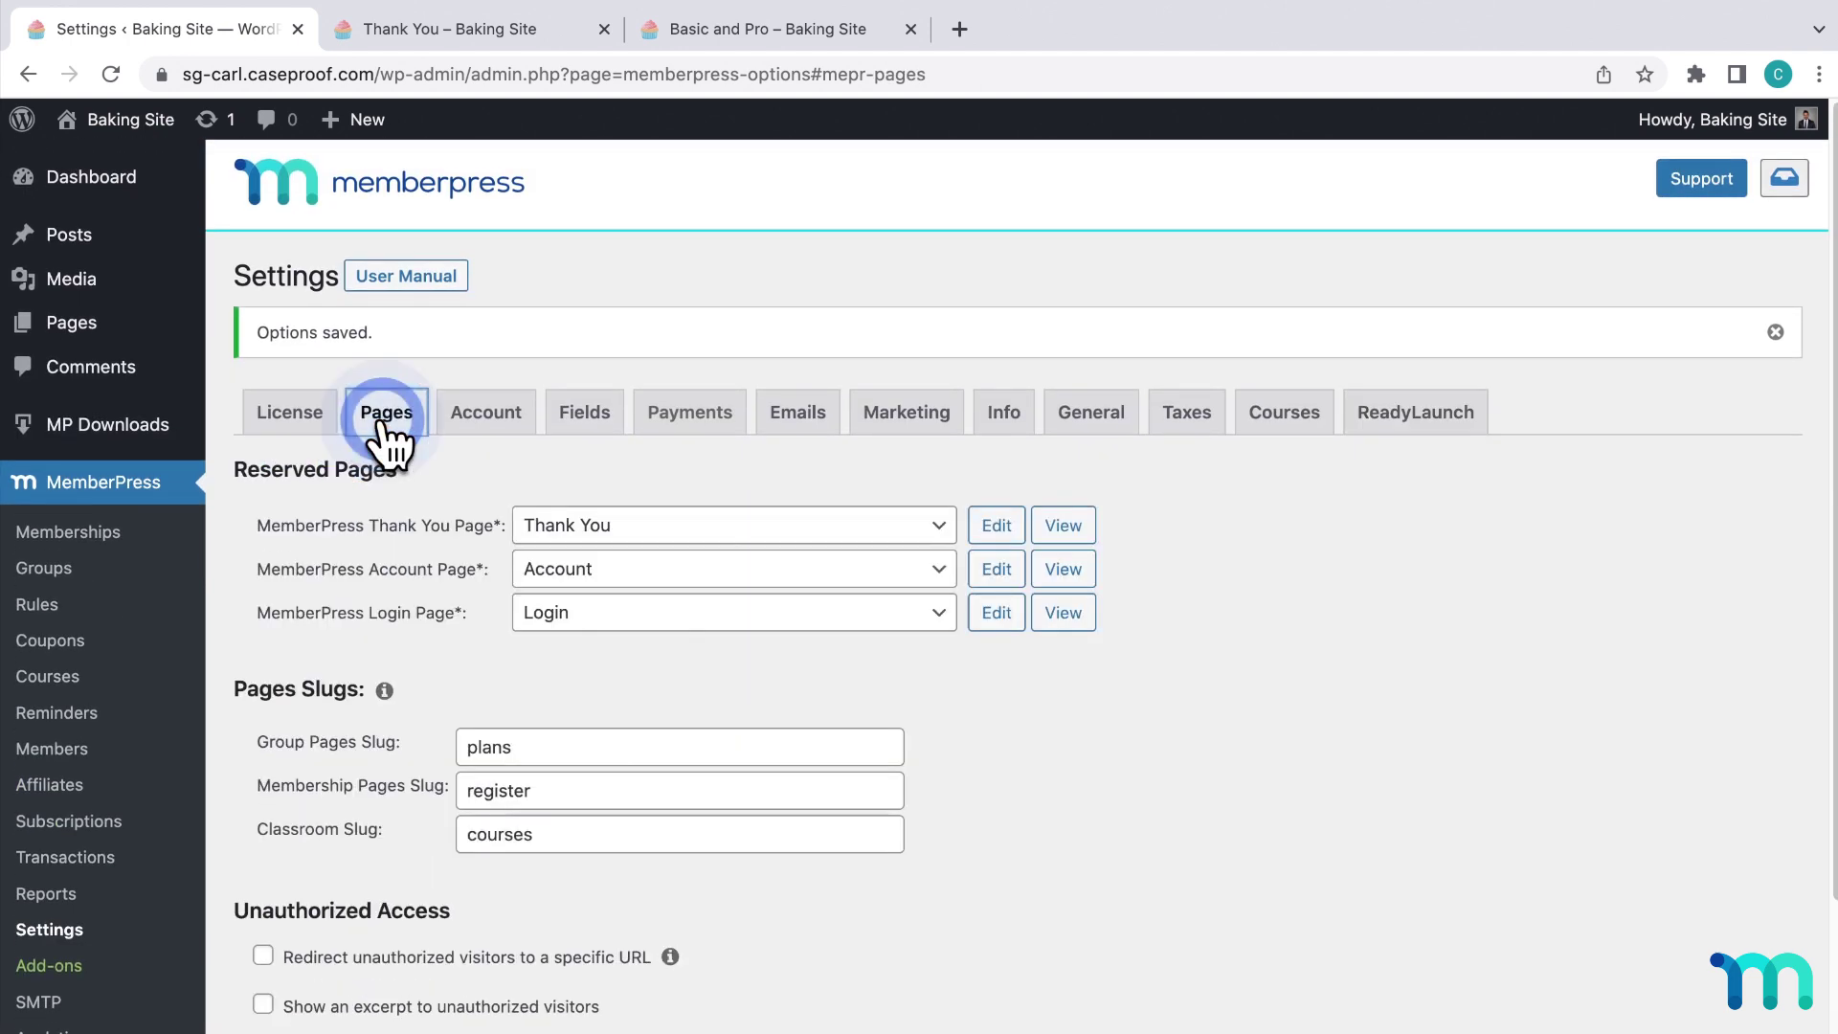
right_click(1066, 613)
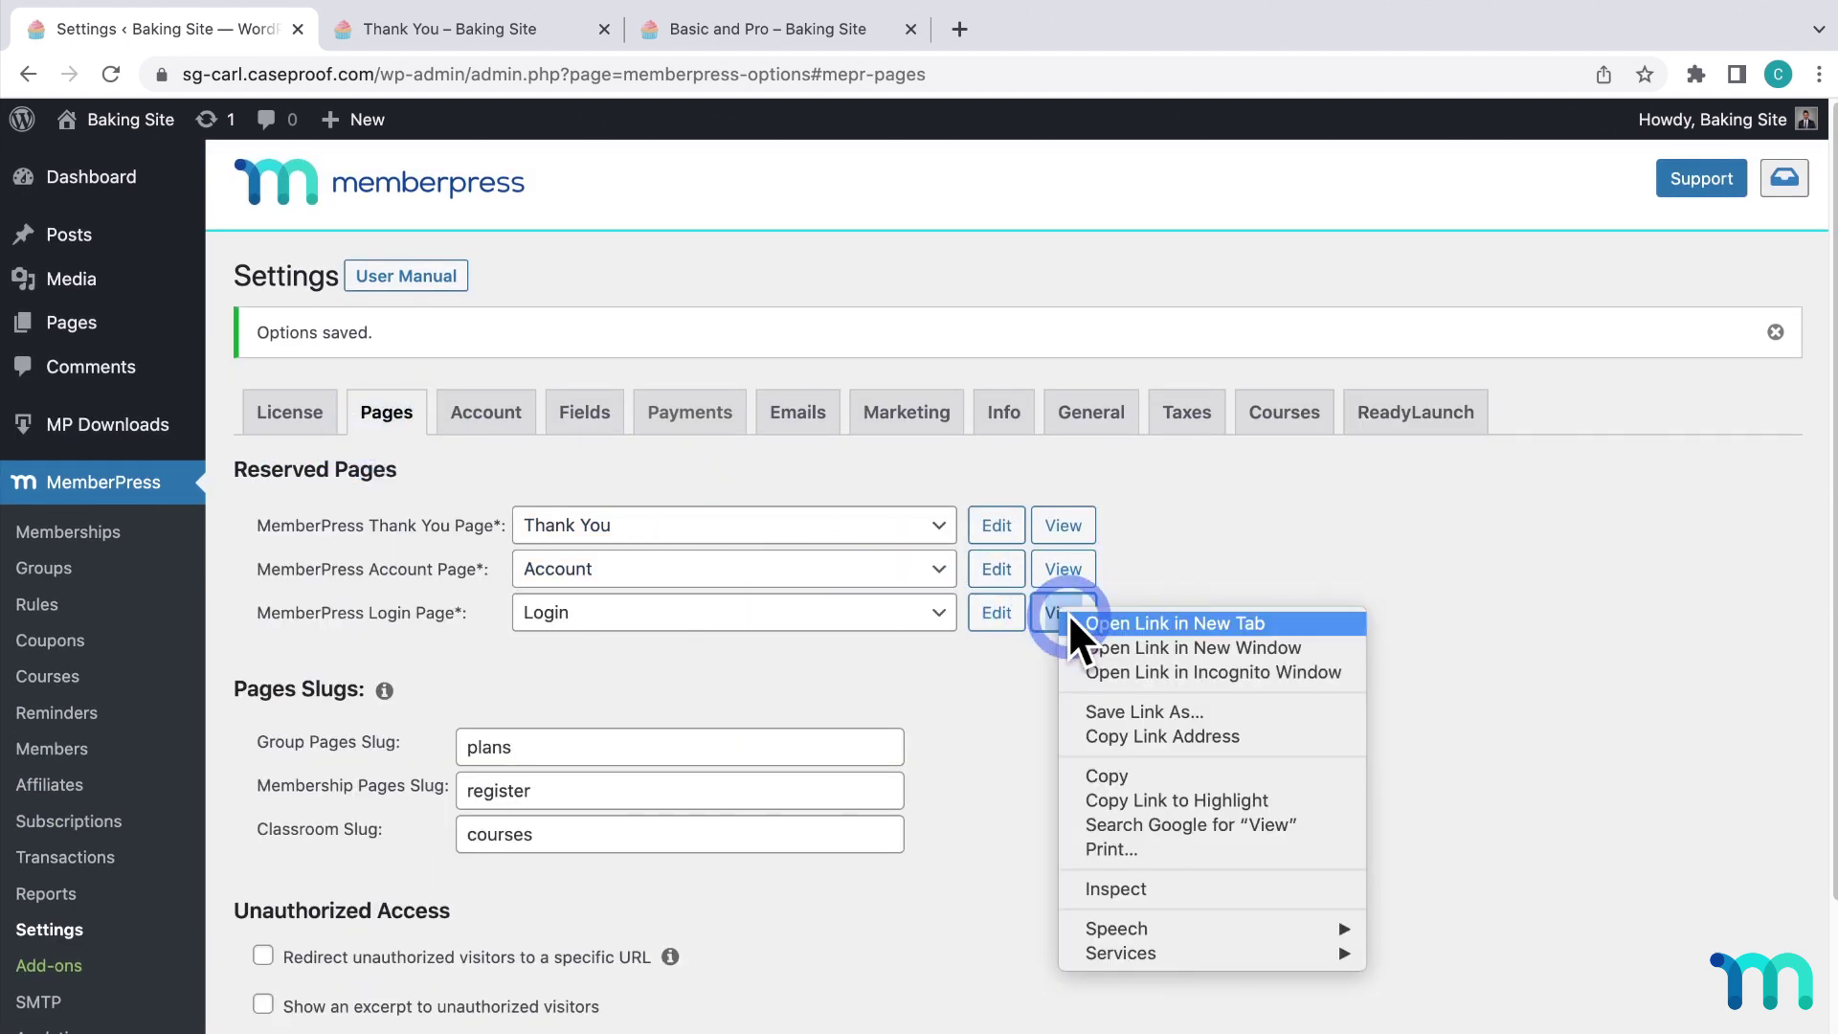
click(1311, 671)
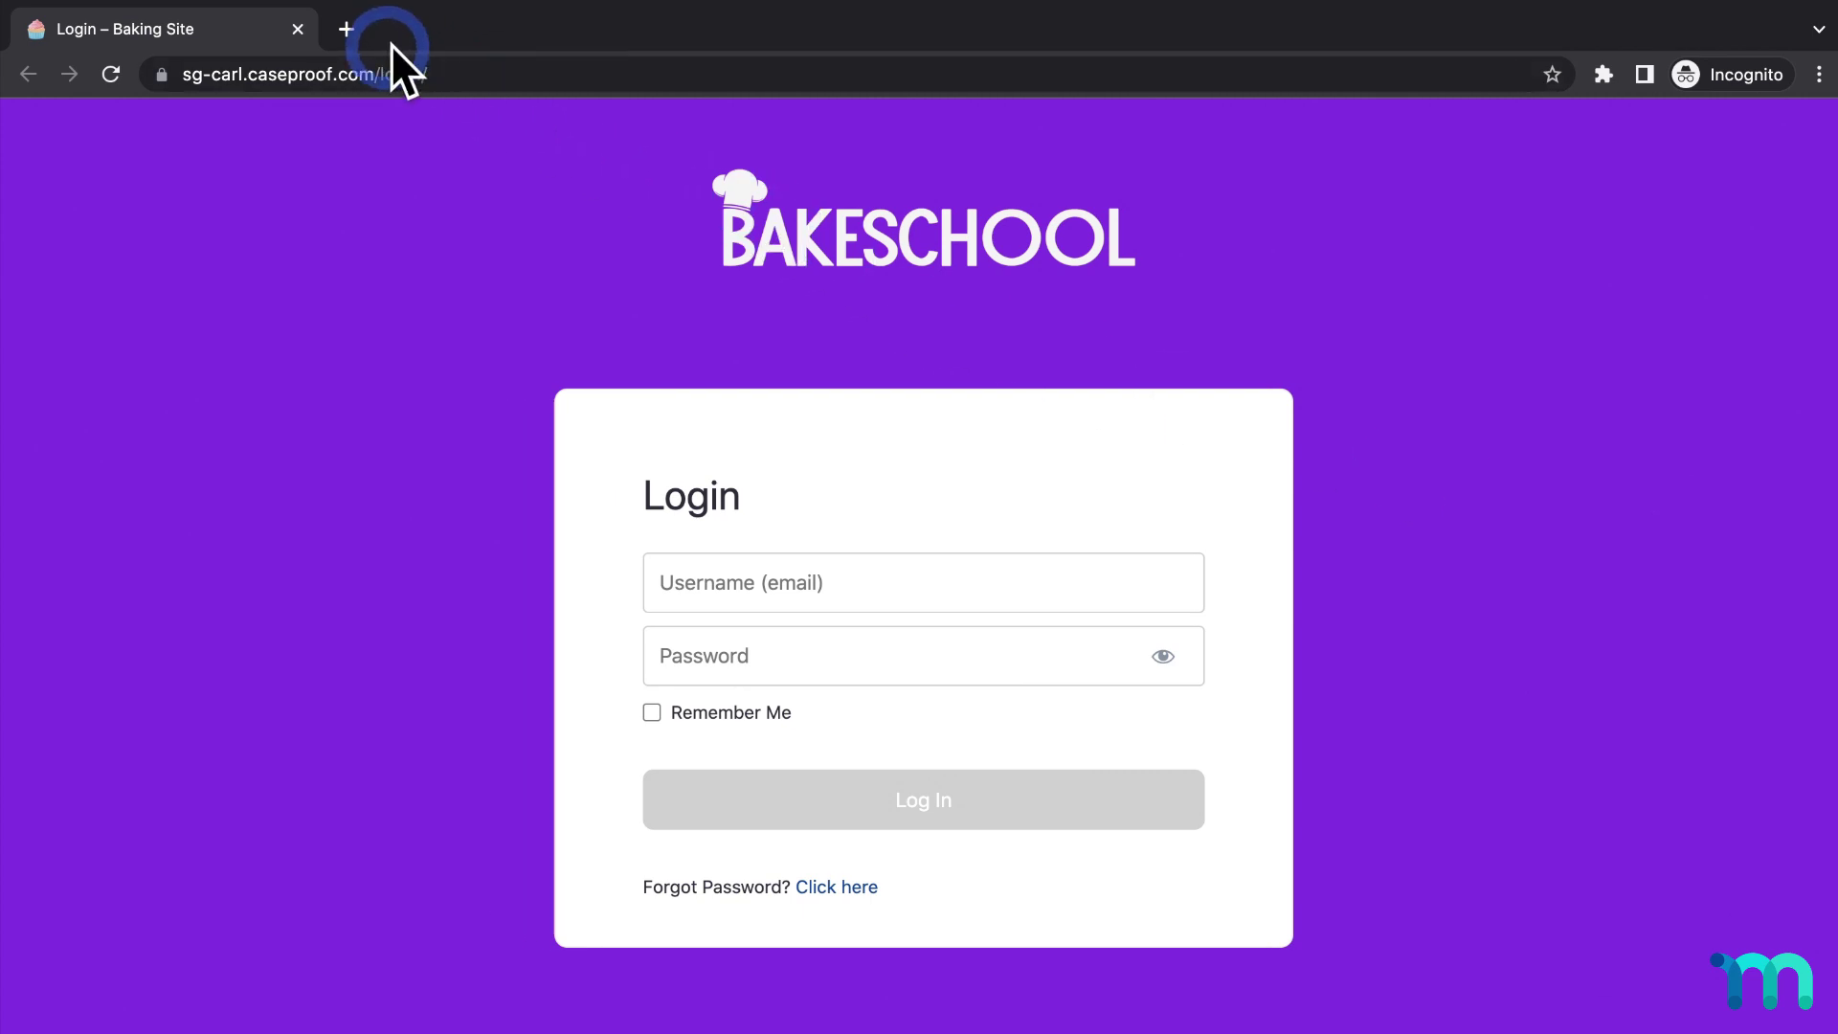
click(297, 30)
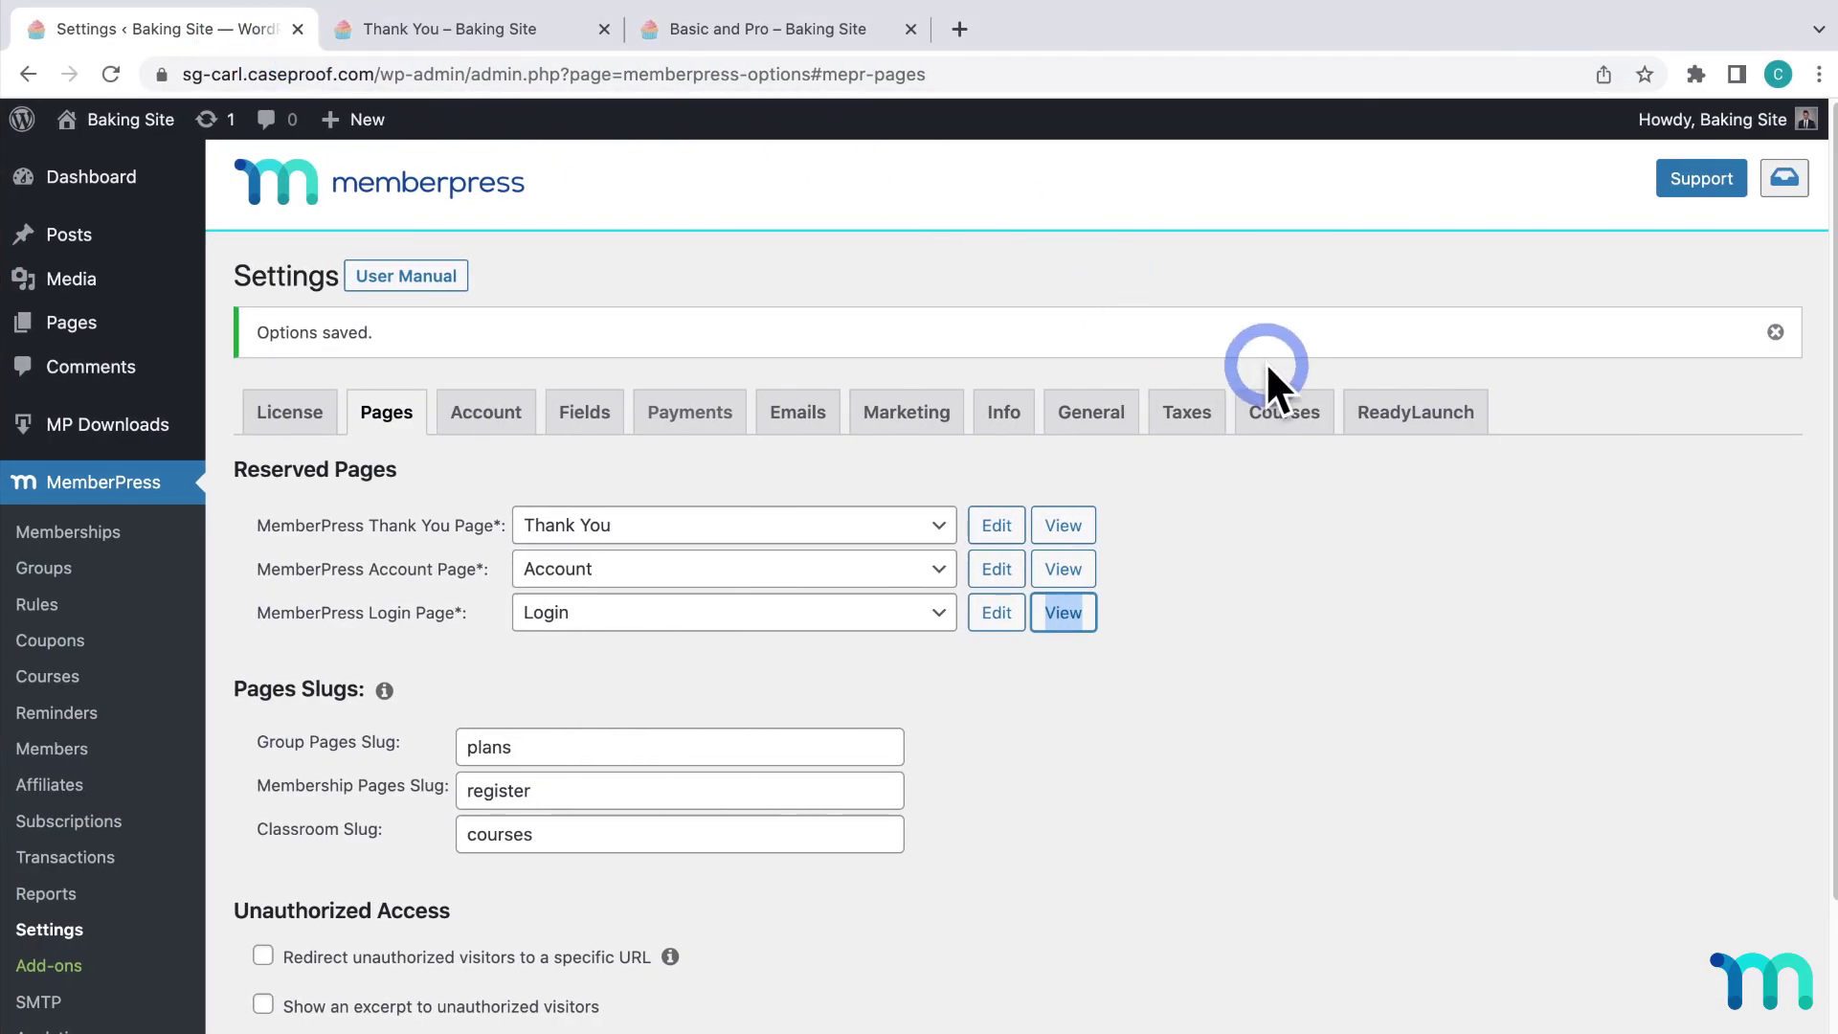
click(1416, 412)
Turn on the Login page welcome image using BakeSchoolLogo4.png and save.
scroll(1111, 572, down, 5)
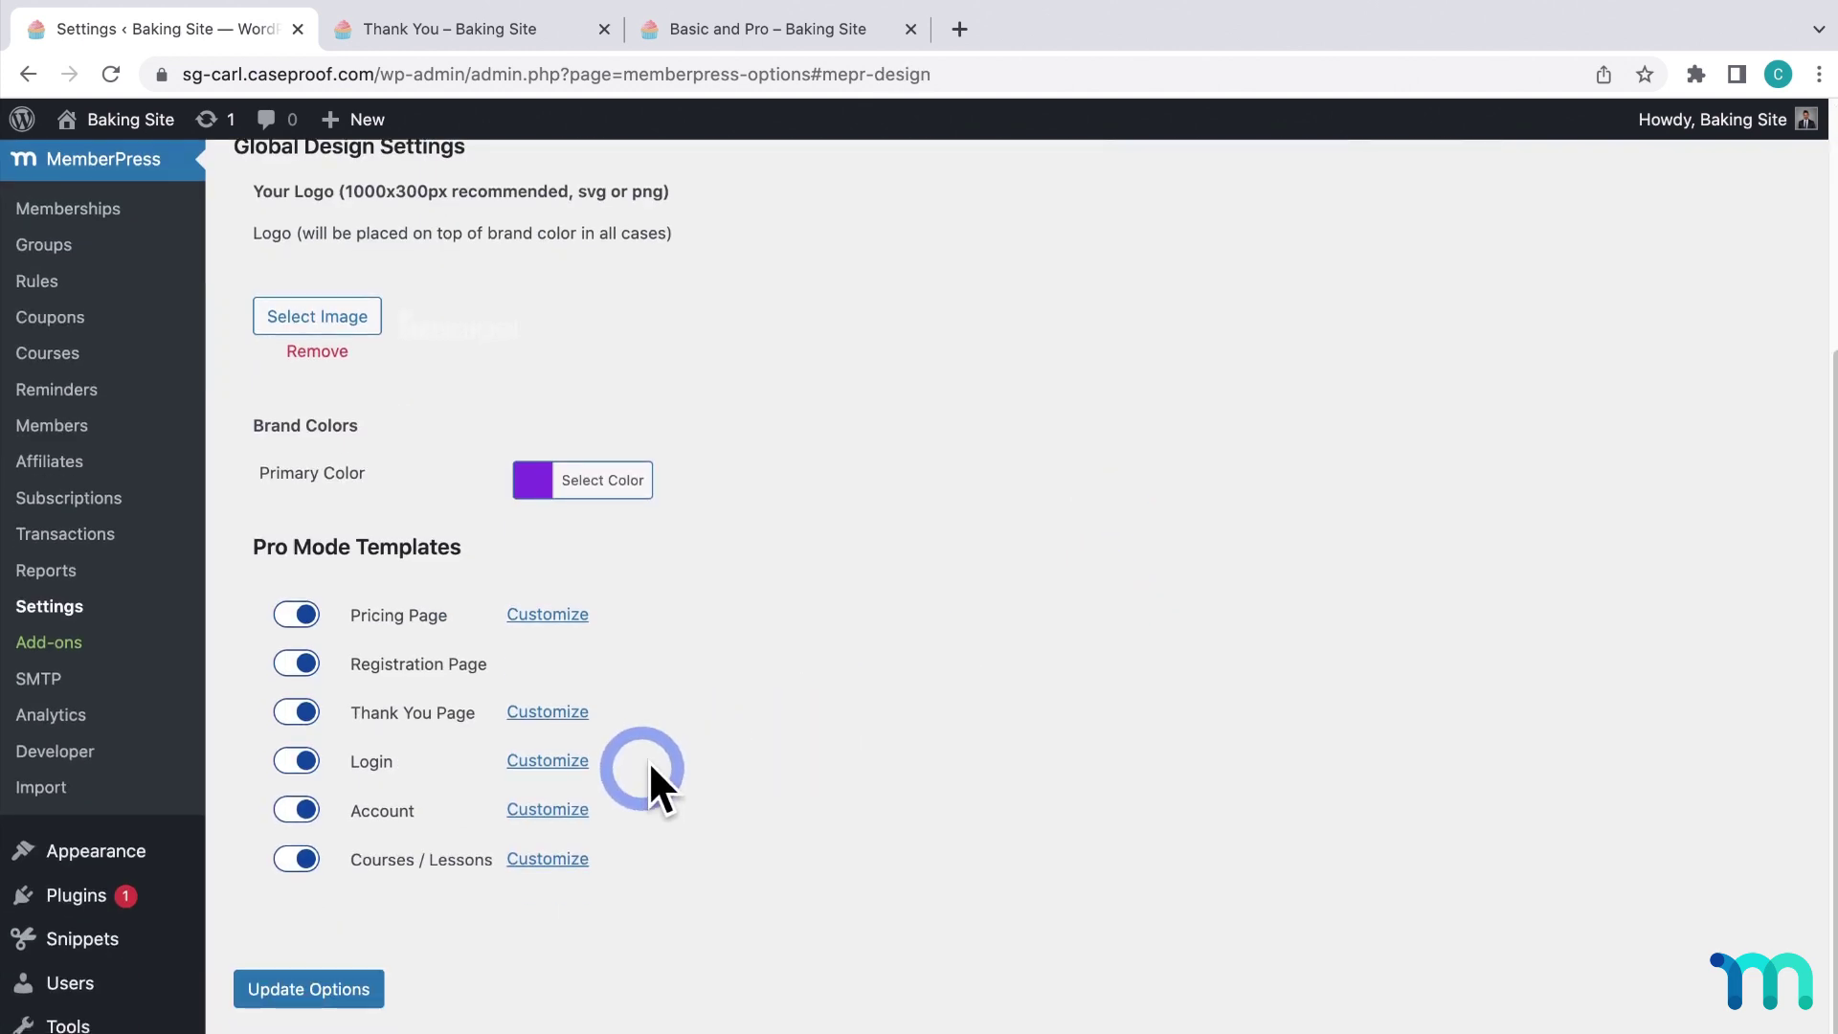
click(550, 766)
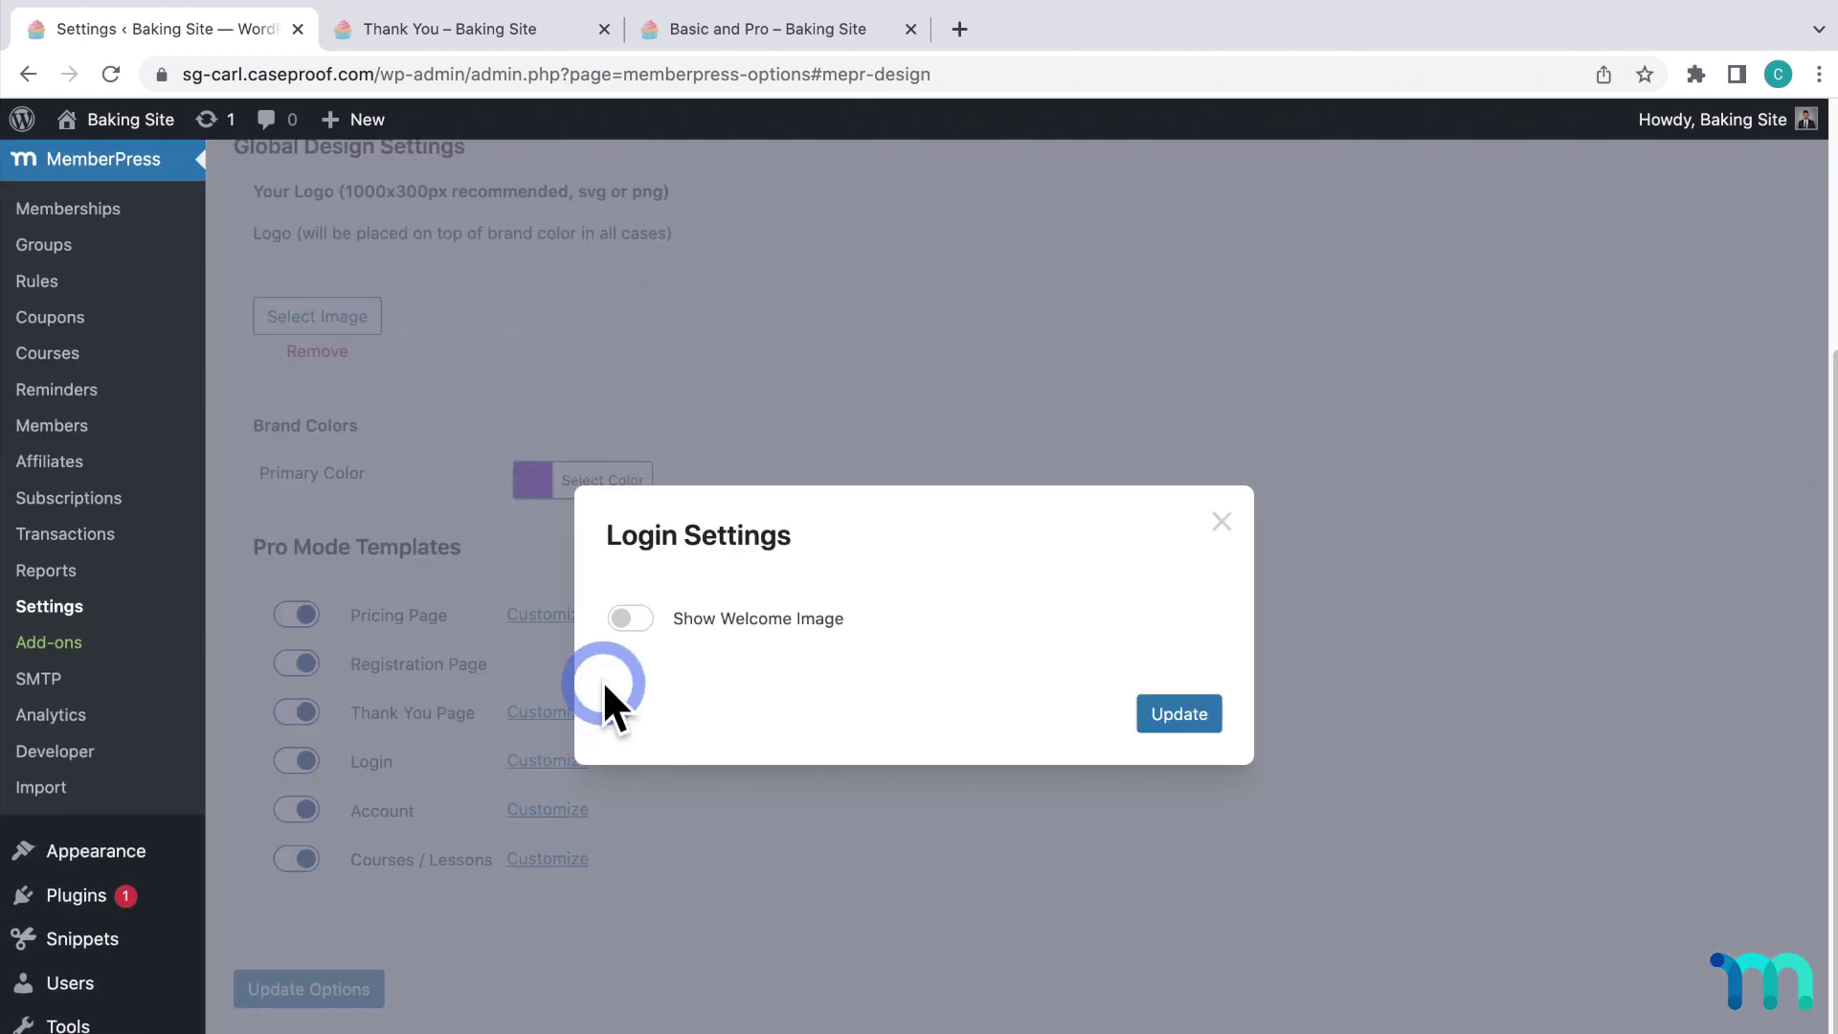
click(629, 623)
click(894, 710)
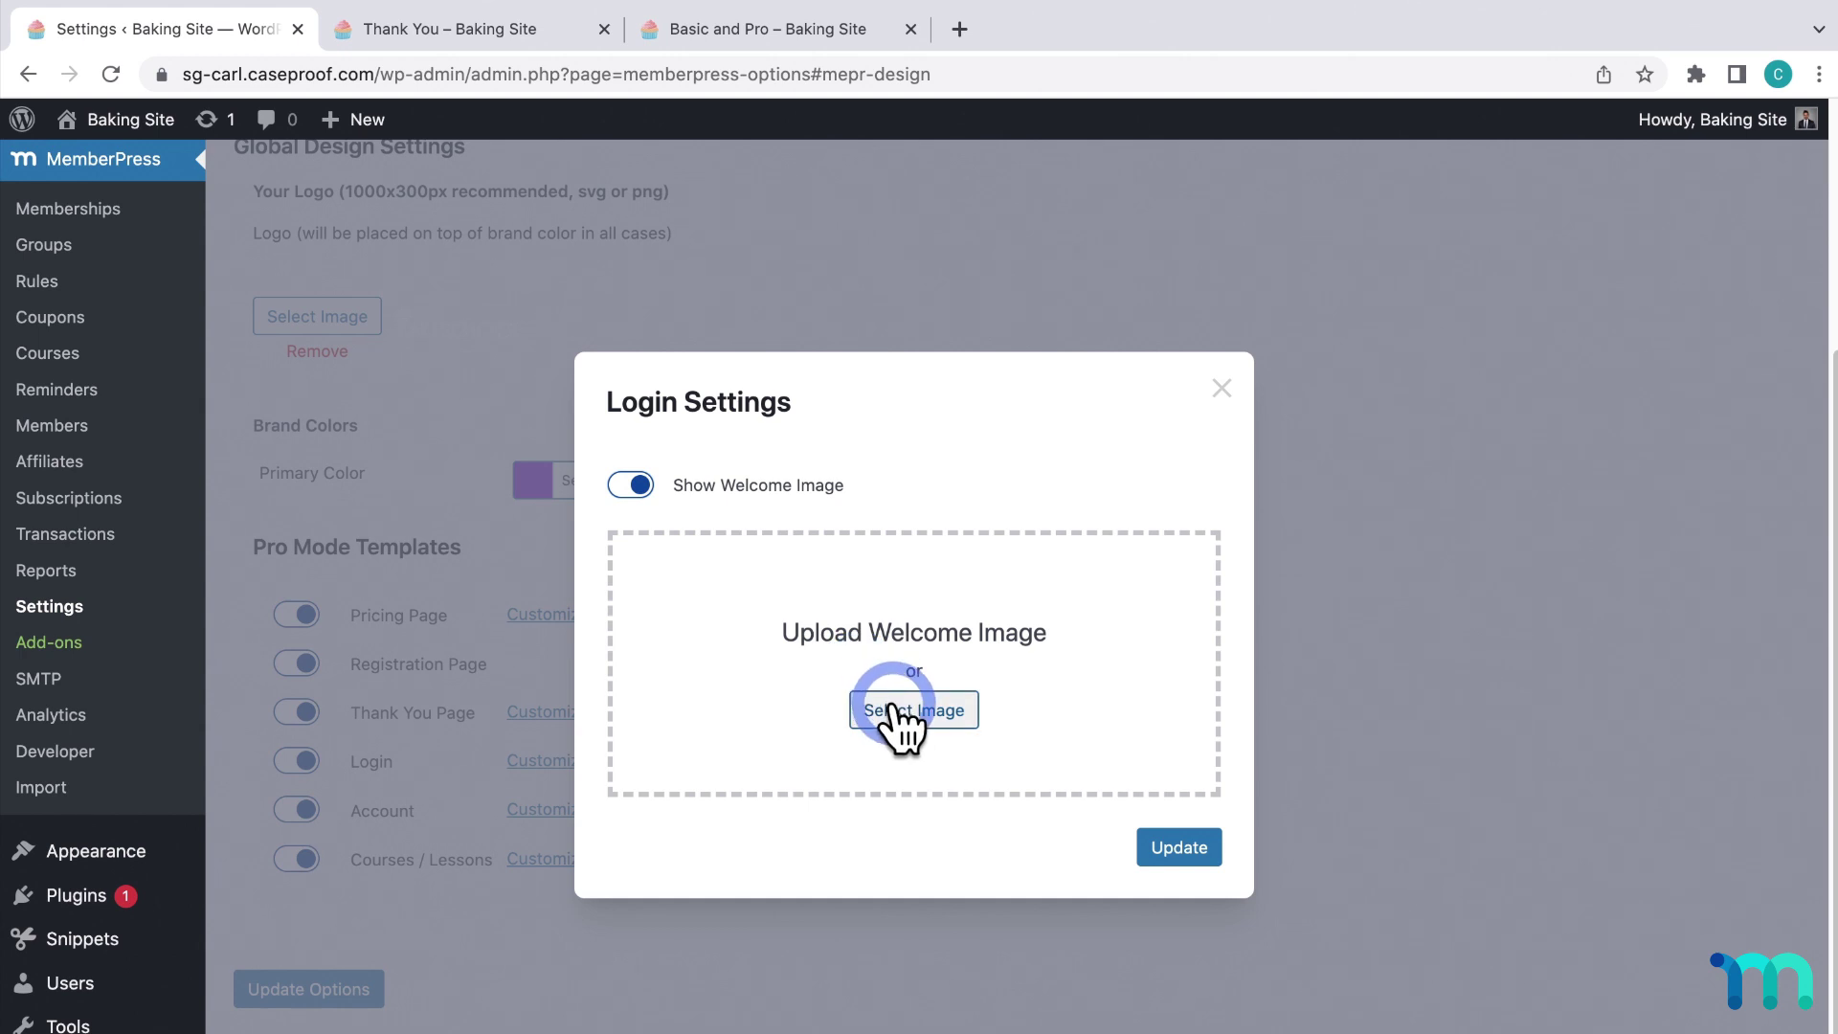
click(673, 107)
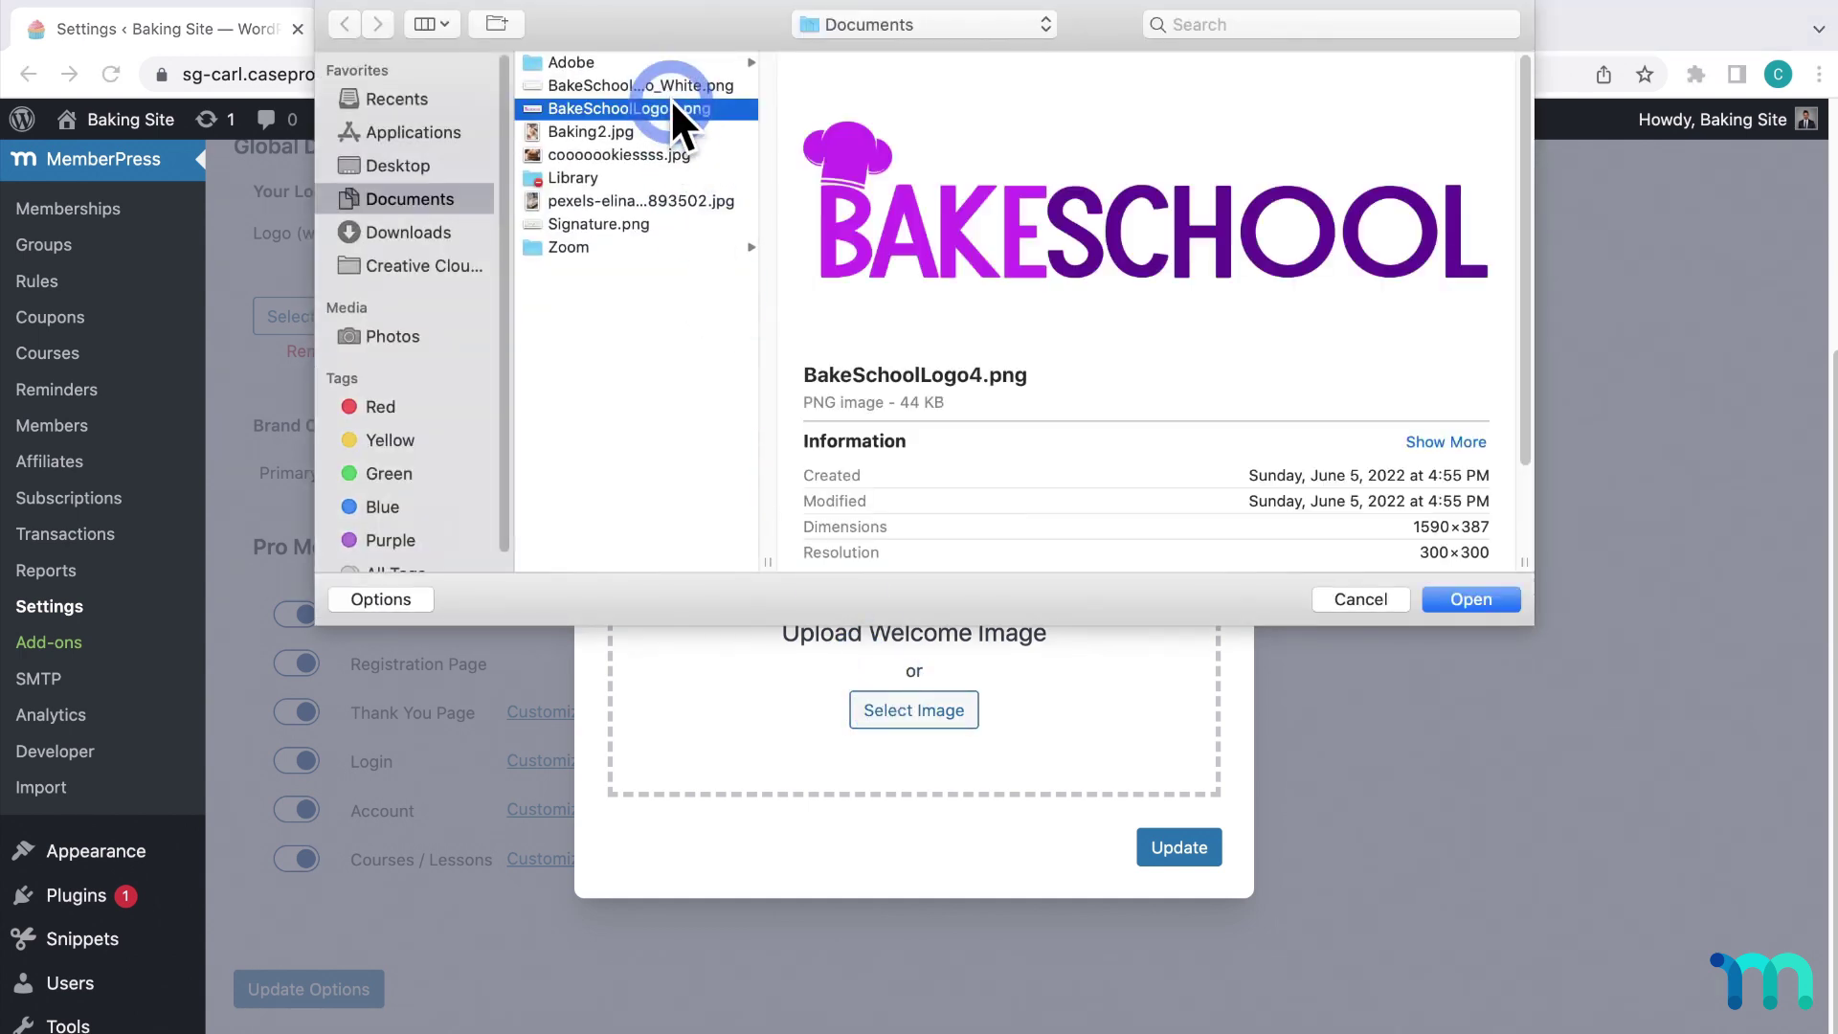
click(1436, 599)
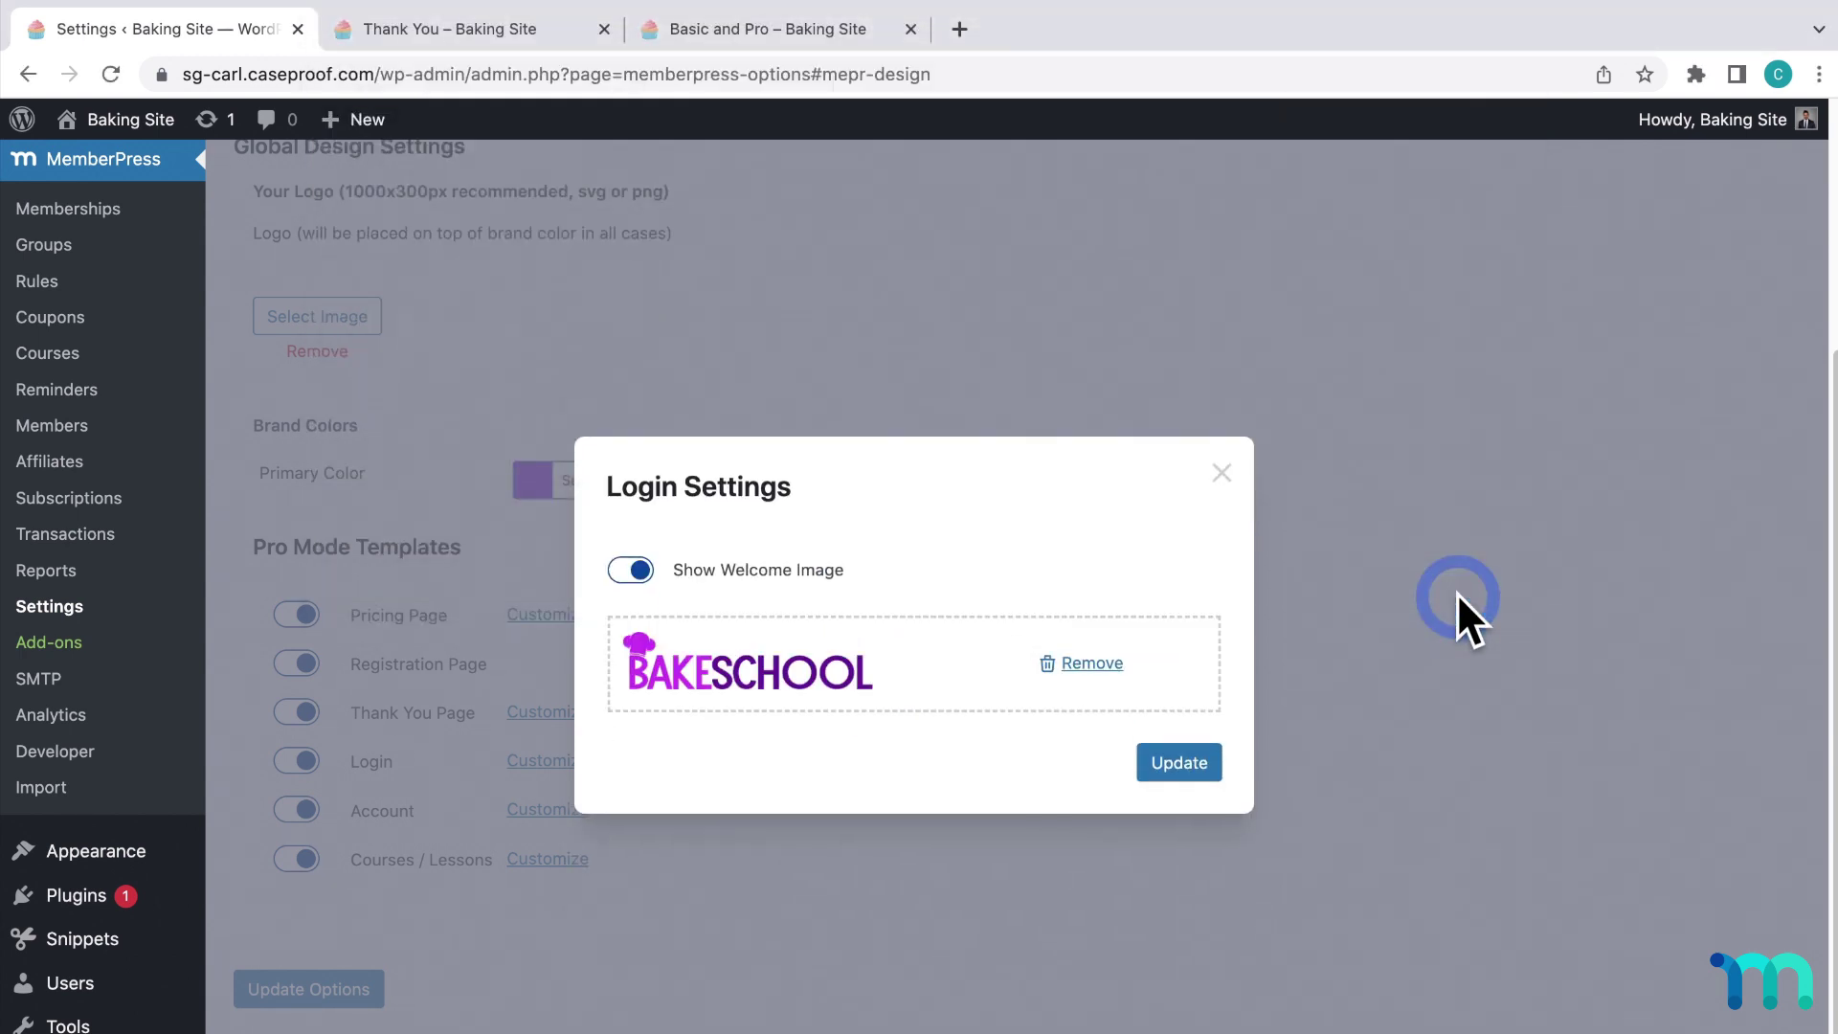
click(1187, 762)
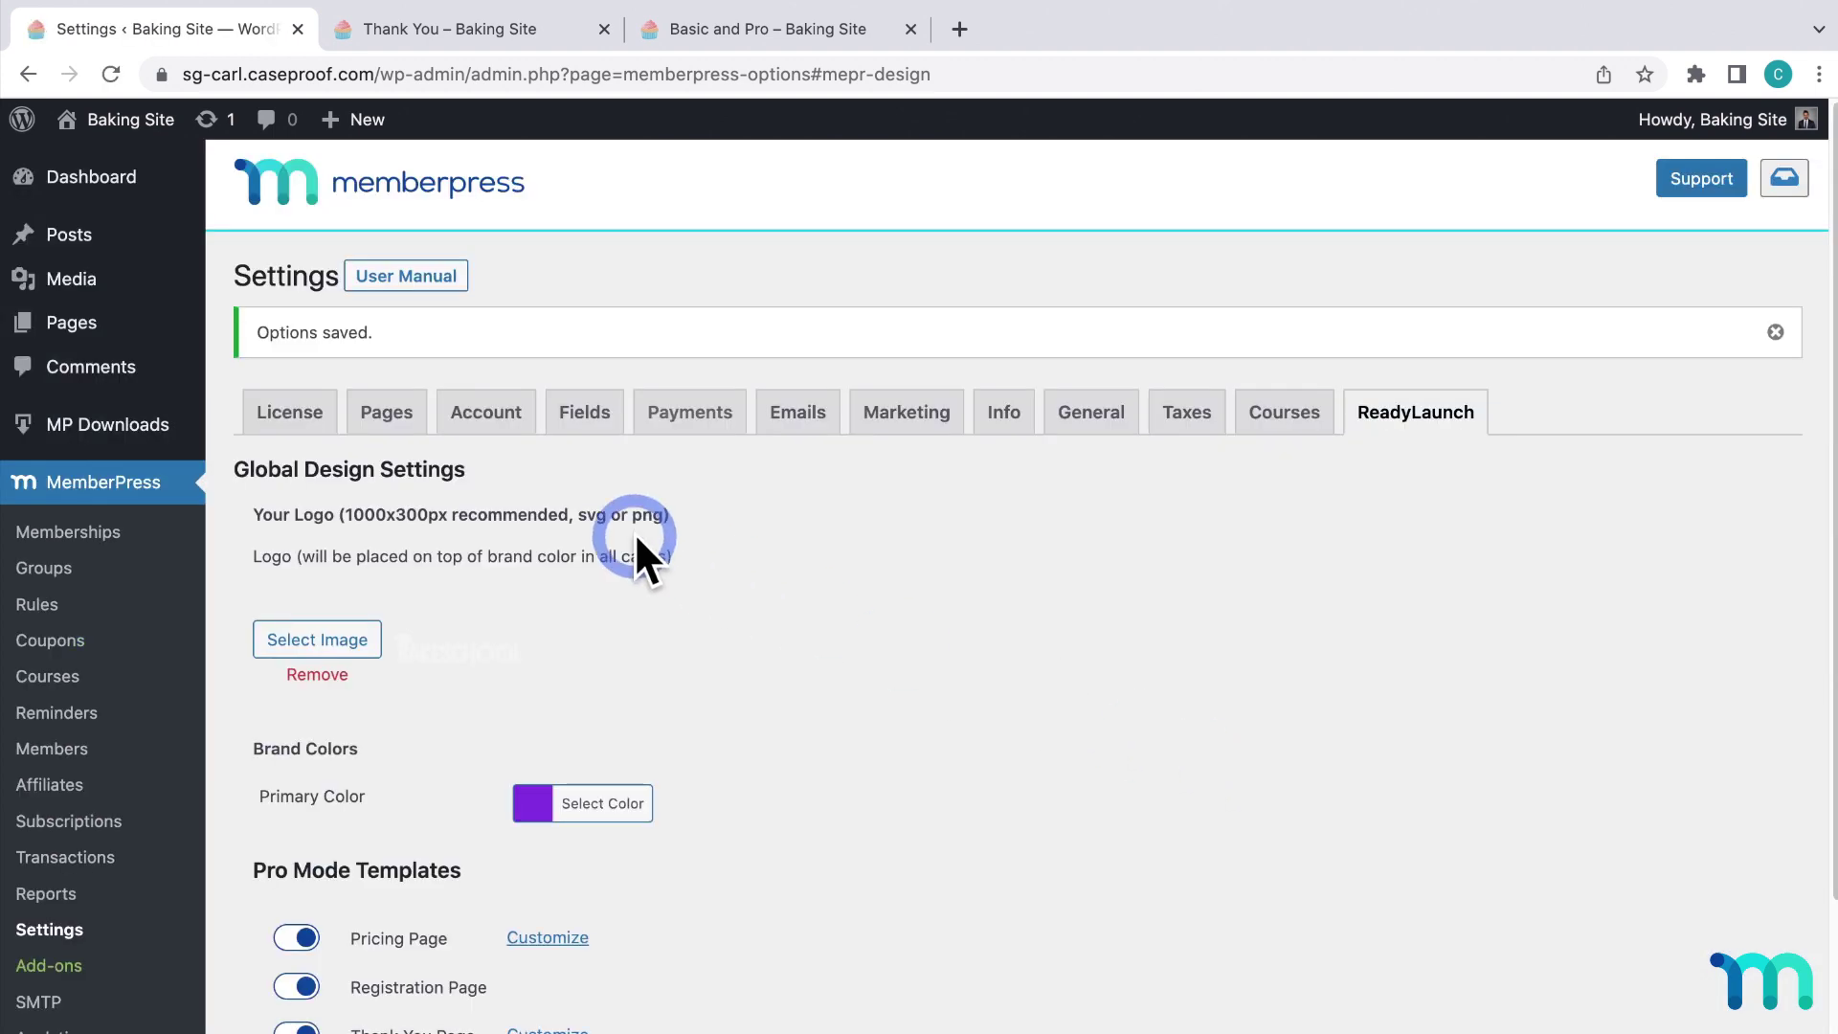
Check the Login page with the logo in an incognito window, then close it.
click(415, 410)
right_click(1061, 615)
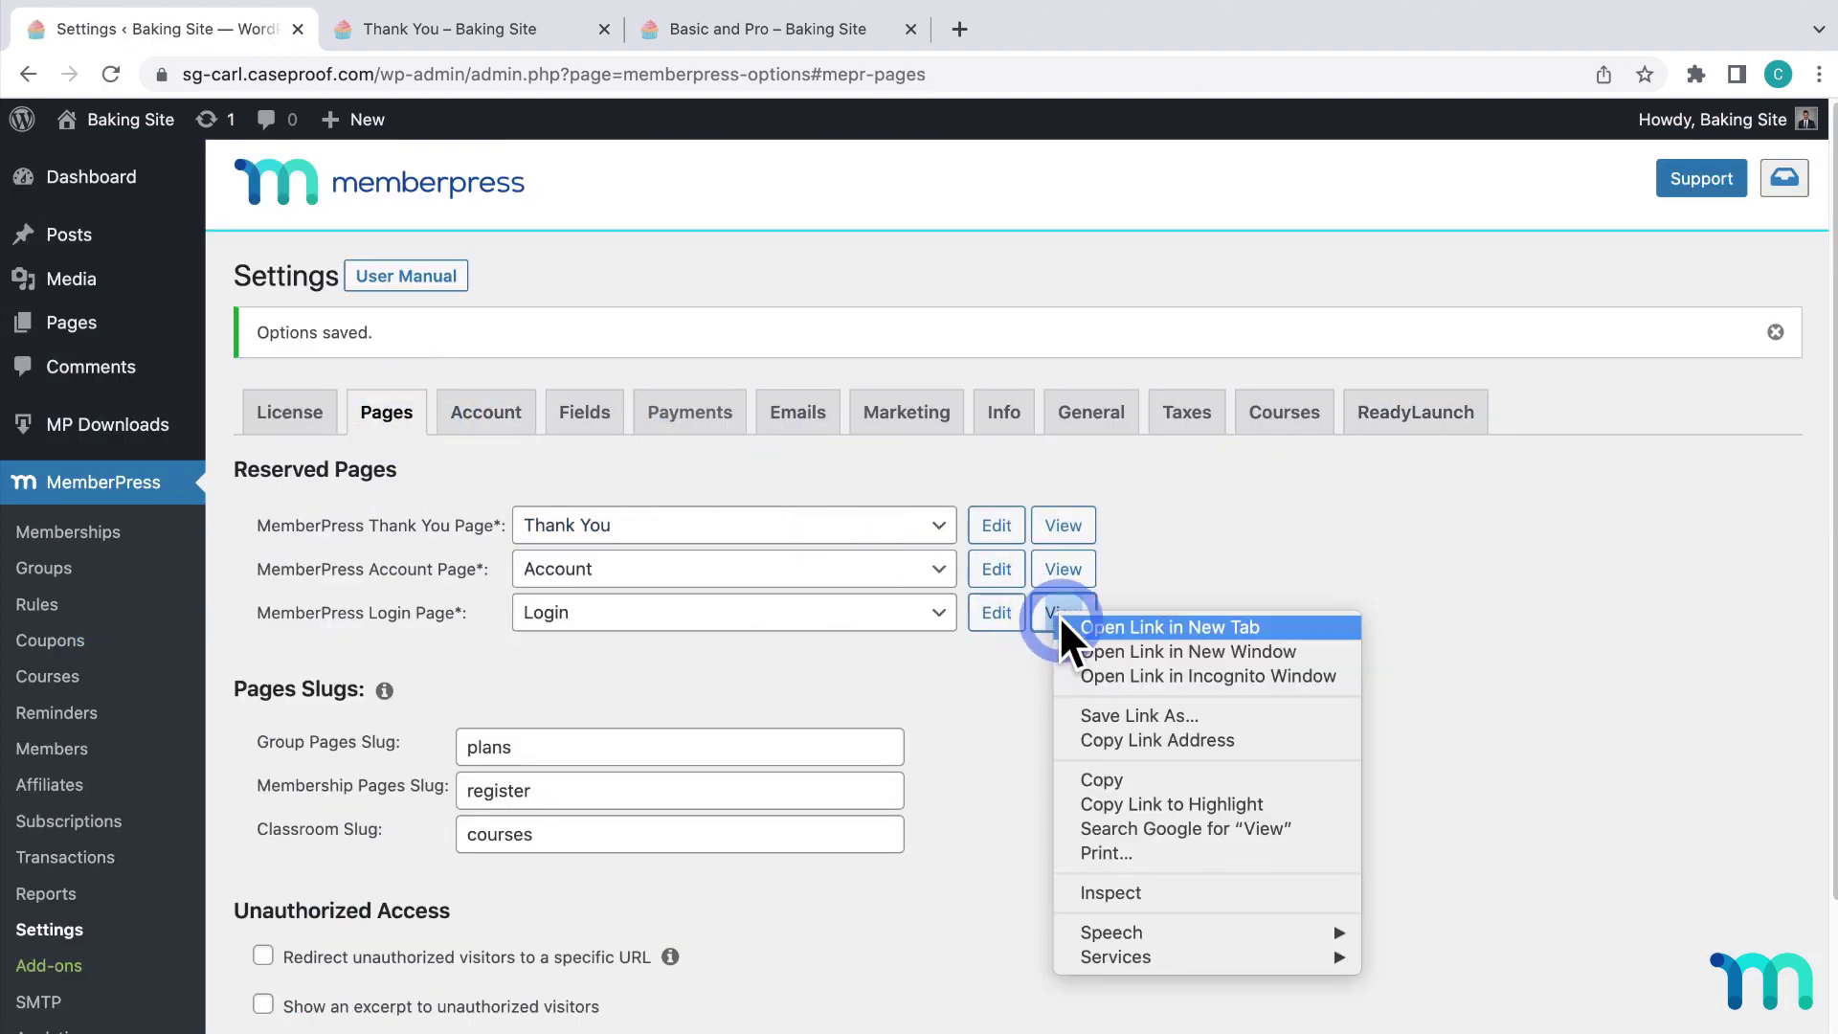
click(1120, 673)
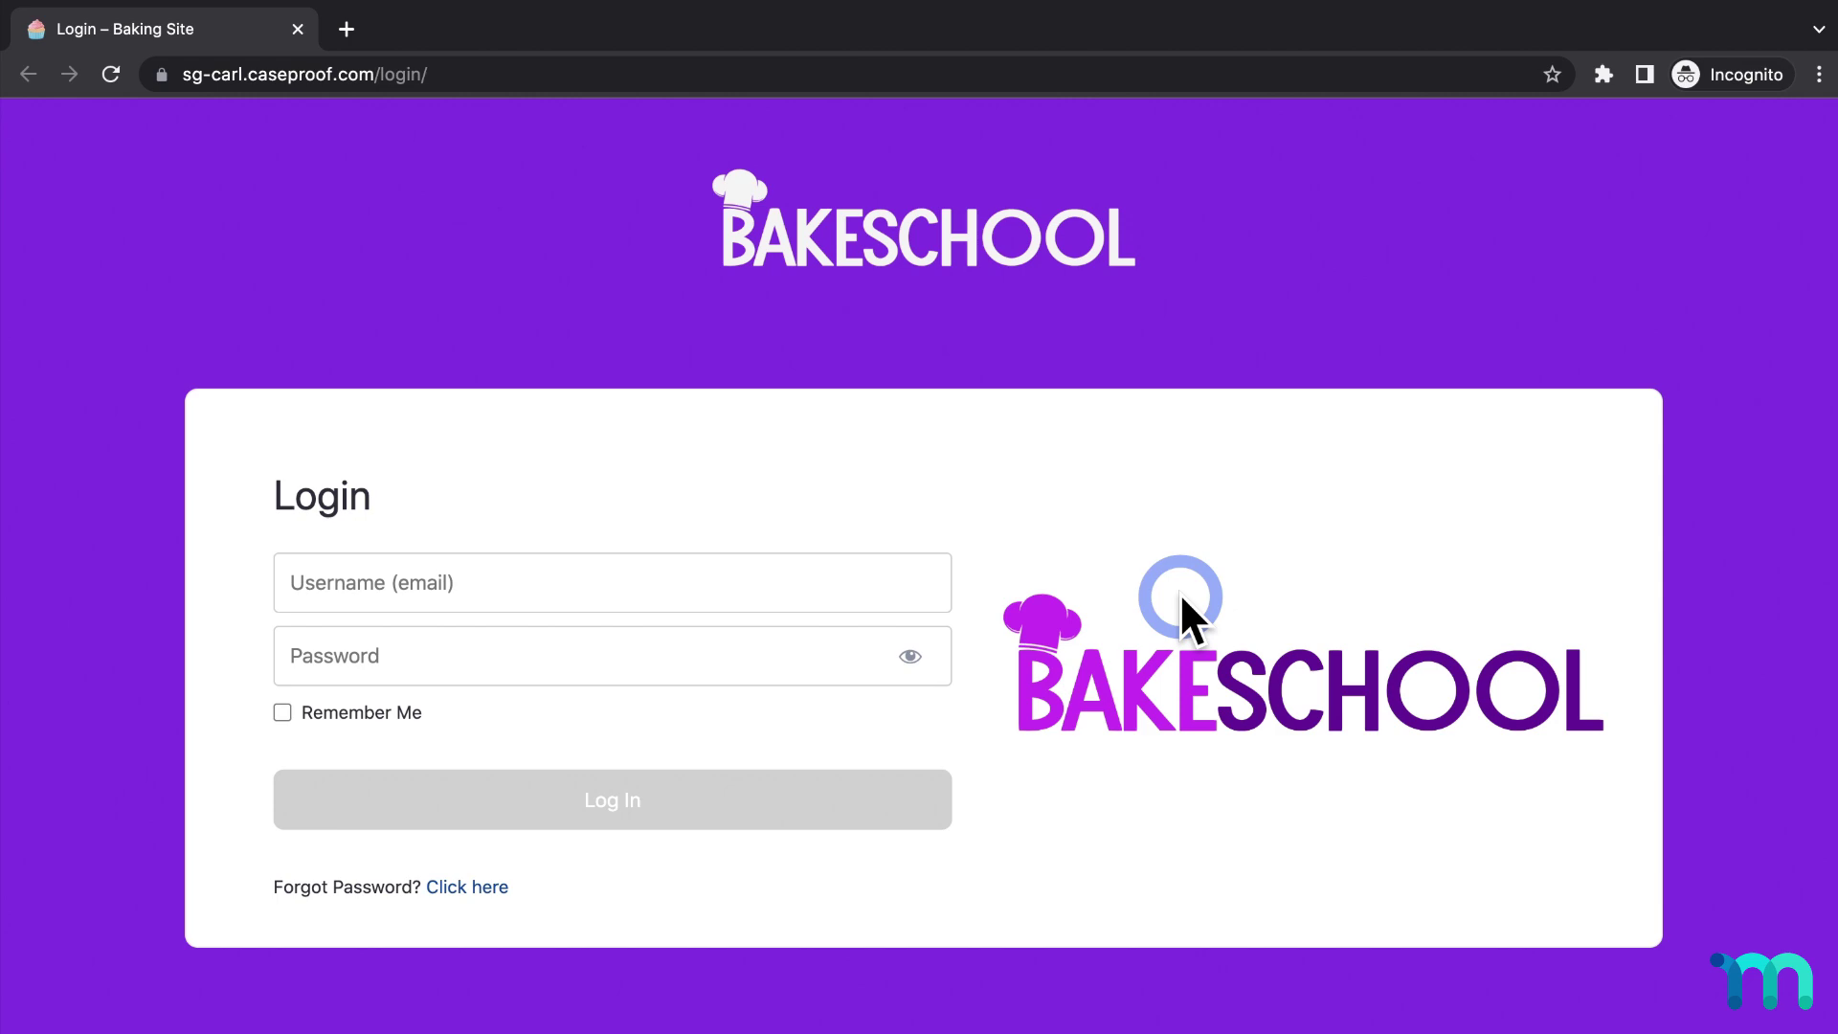
click(281, 26)
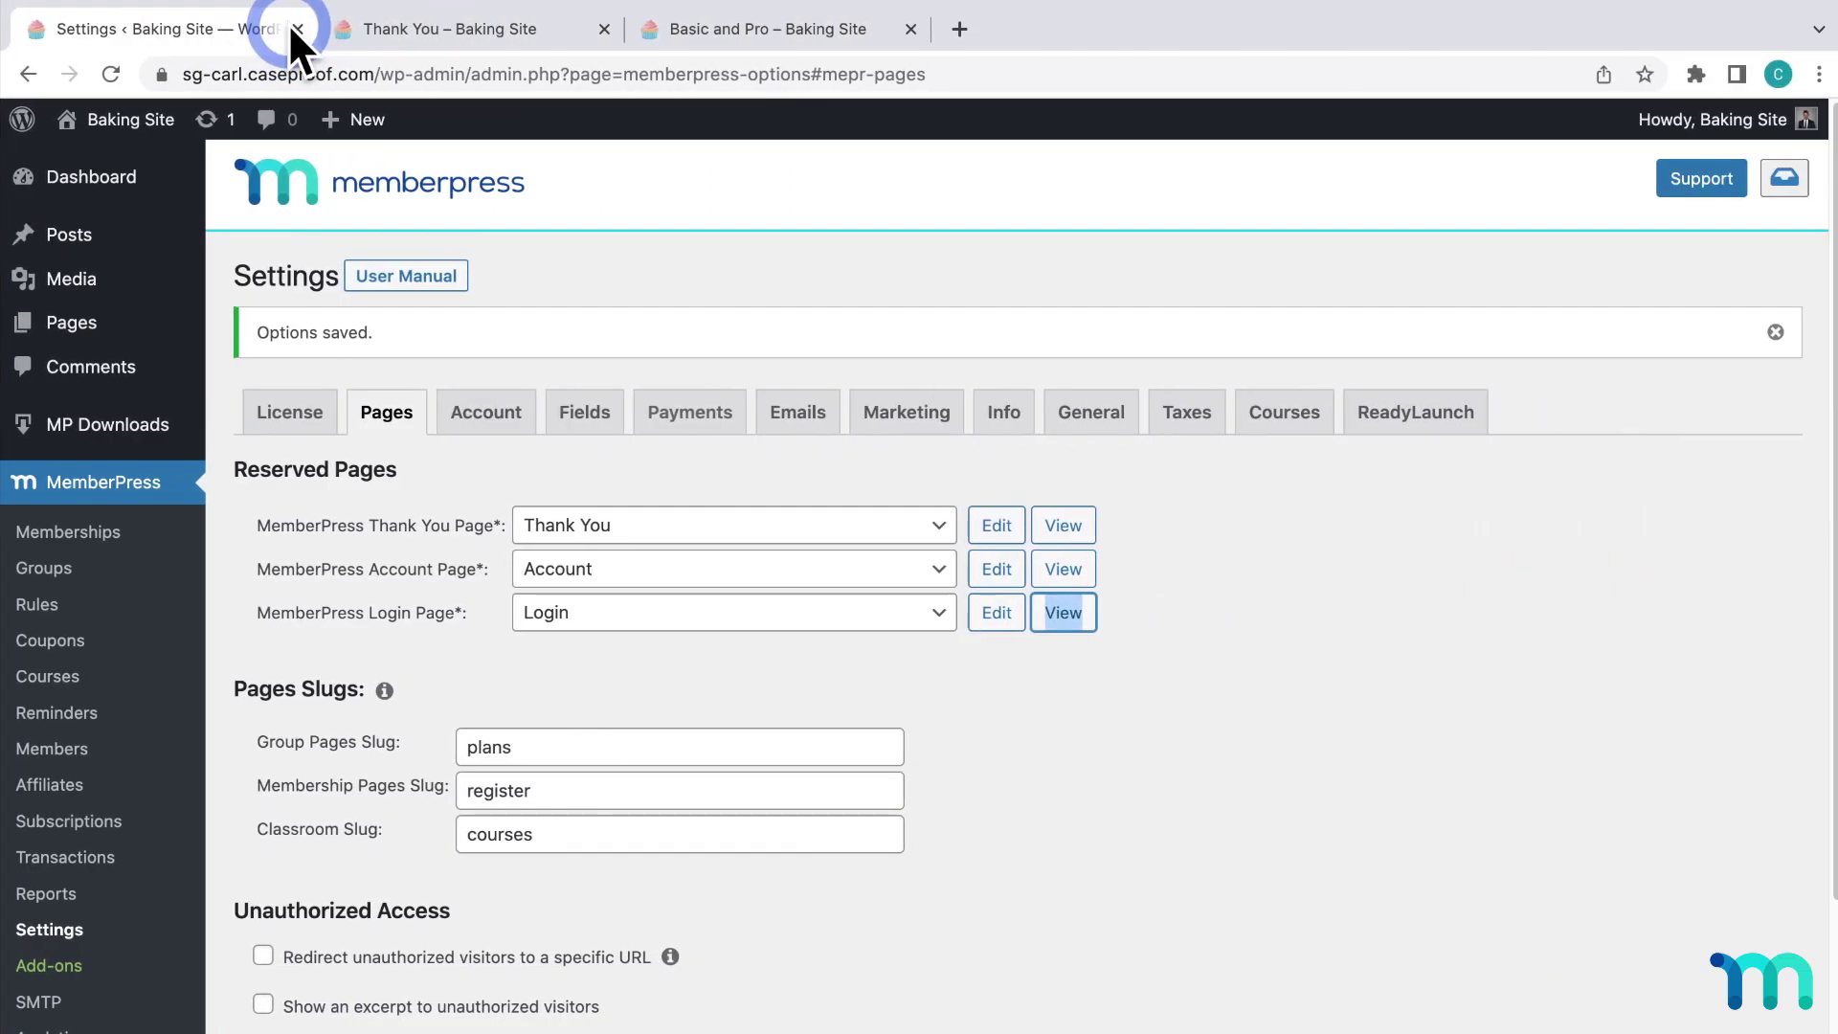
click(1302, 421)
Replace the Login welcome image with cooooookiessss.jpg and save the settings.
click(1415, 411)
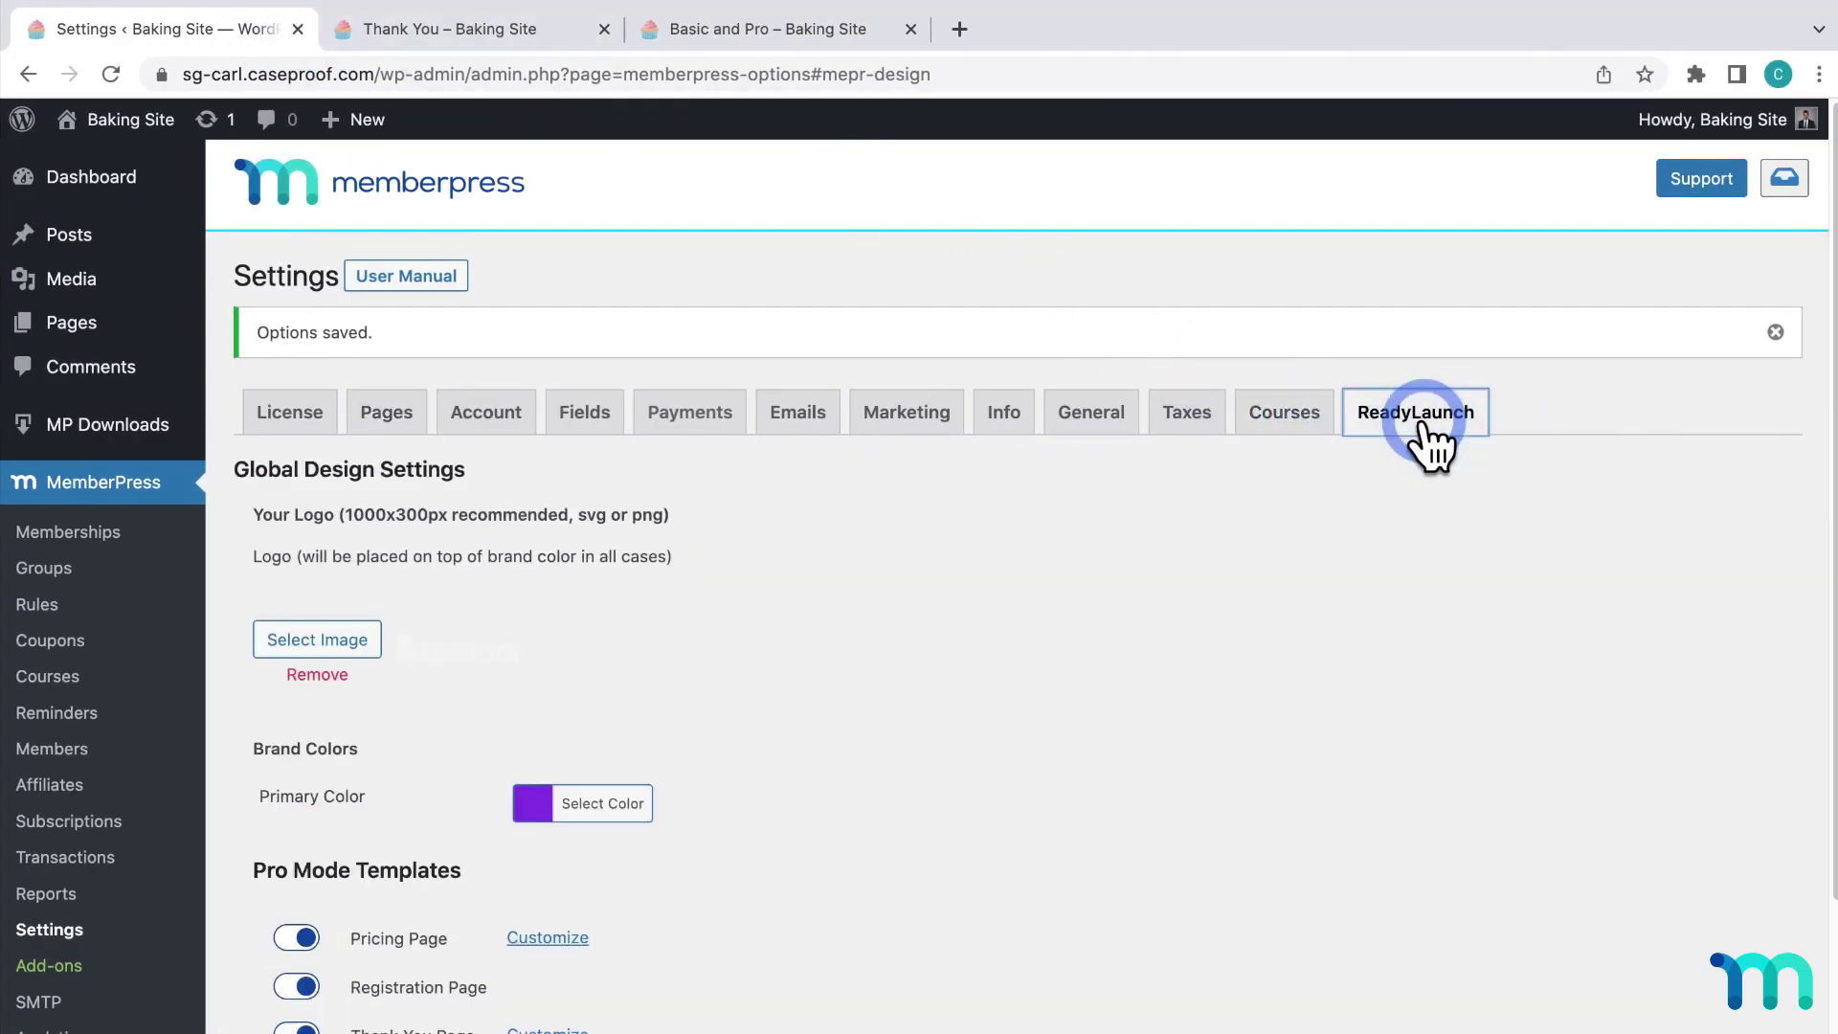
scroll(1030, 600, down, 4)
click(546, 760)
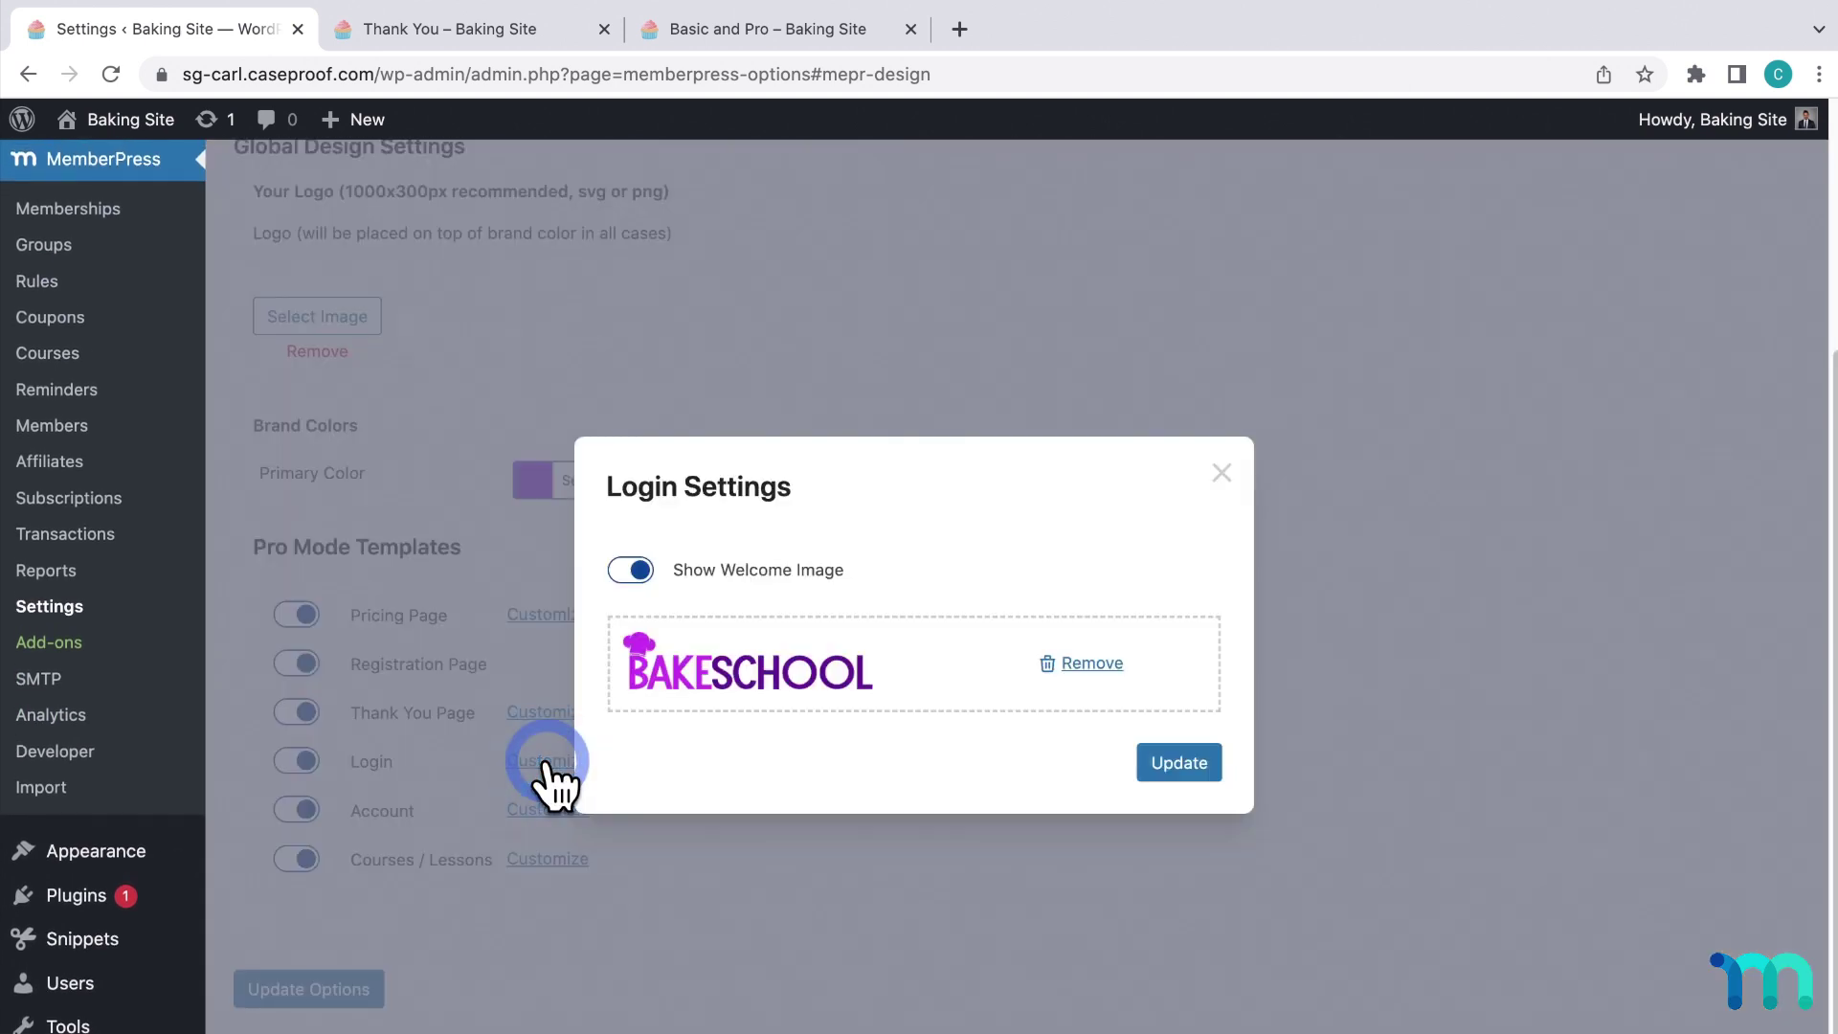
click(1091, 664)
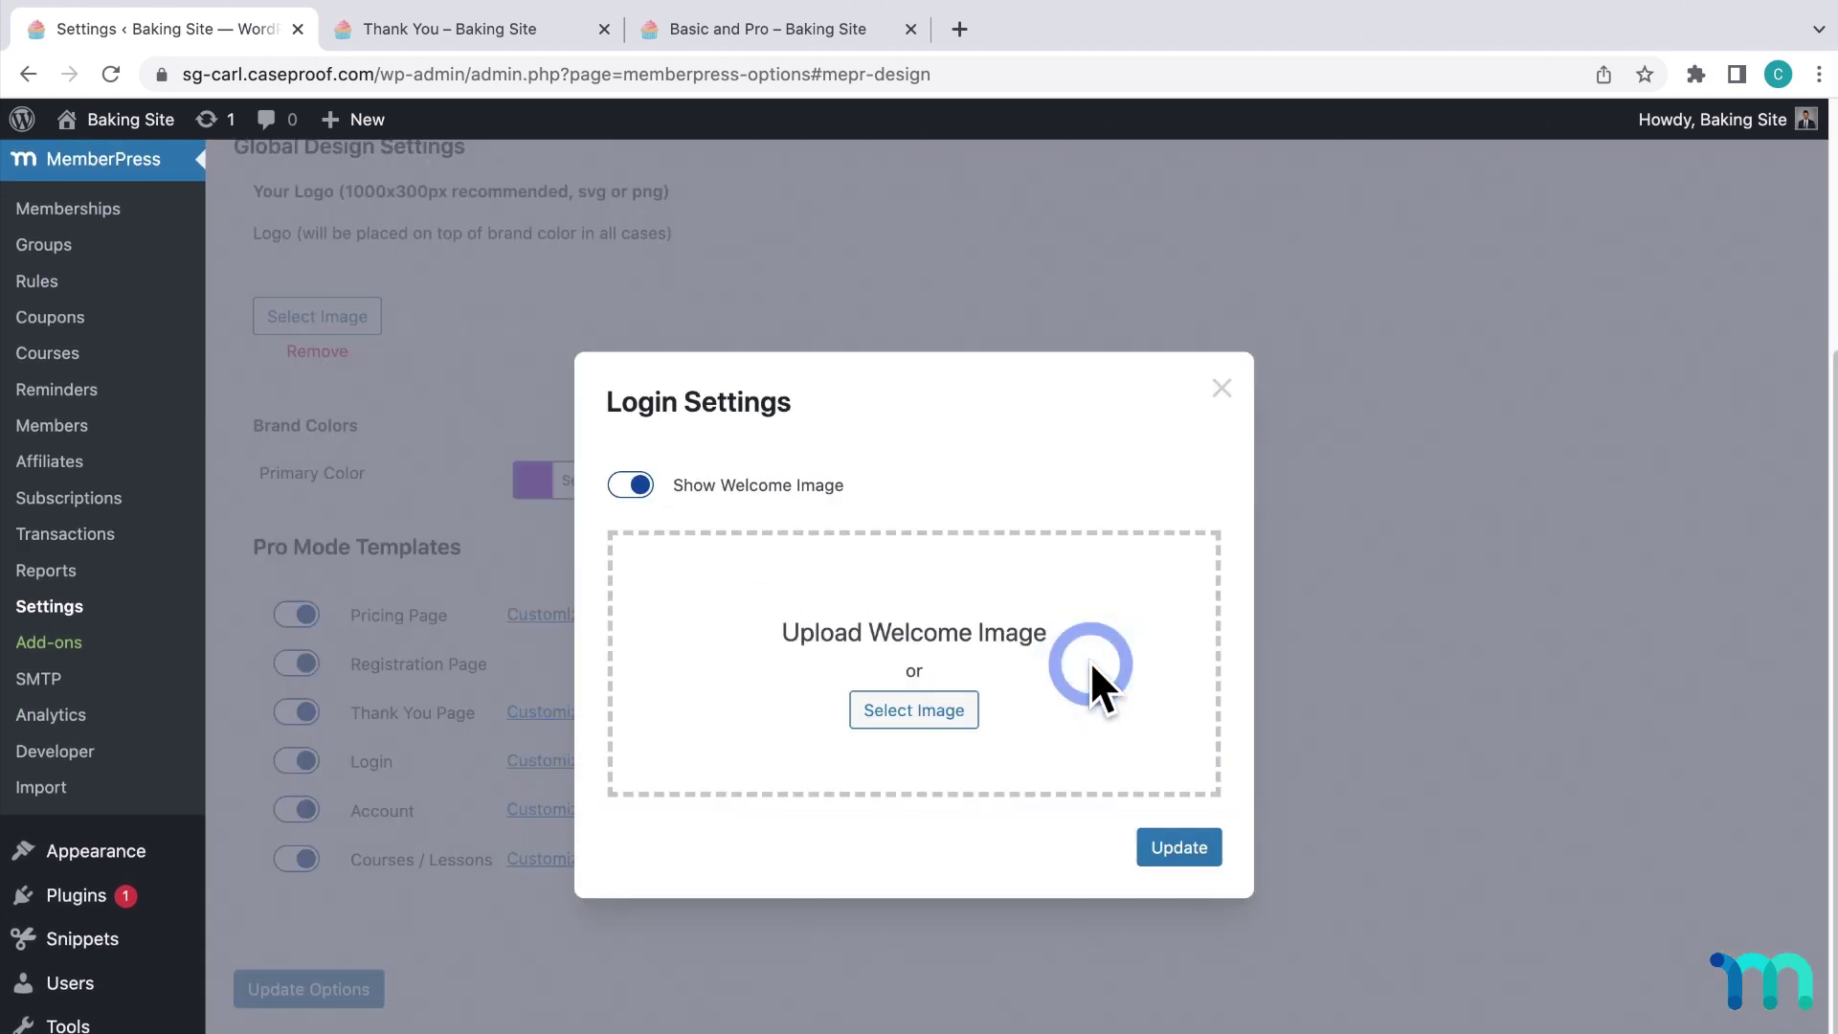
click(931, 716)
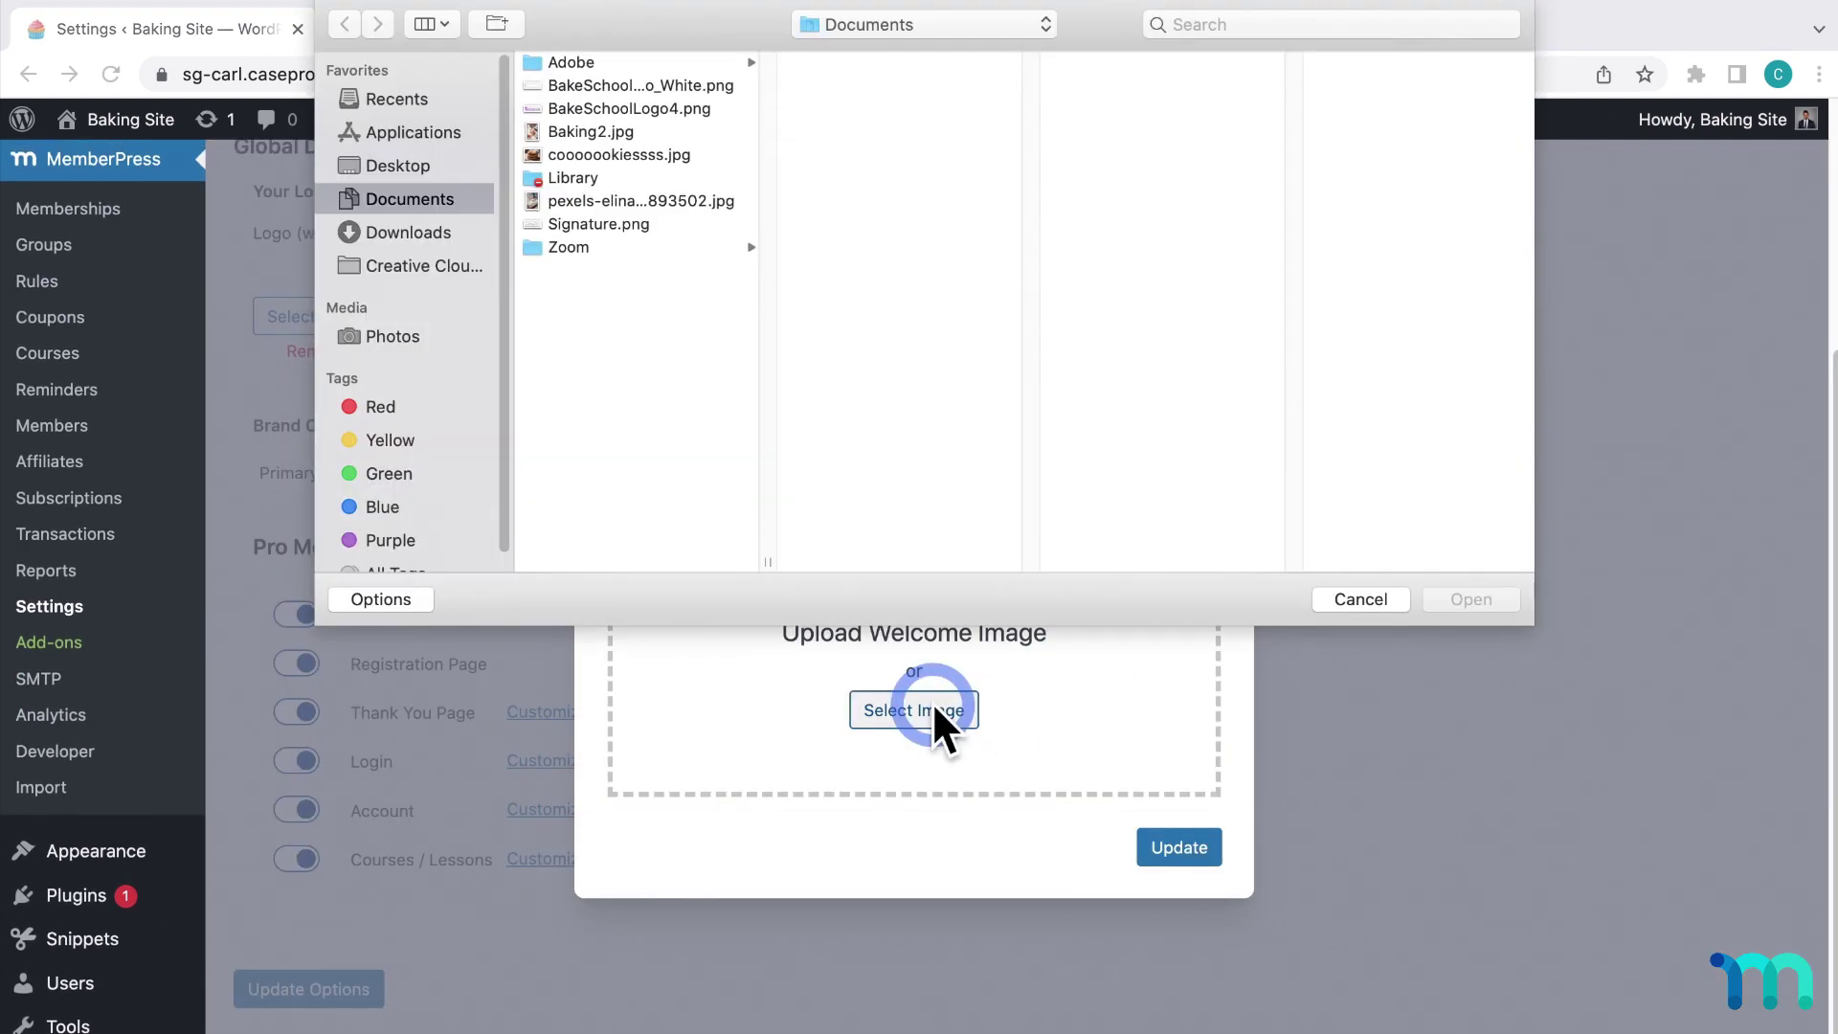
click(661, 156)
click(1444, 599)
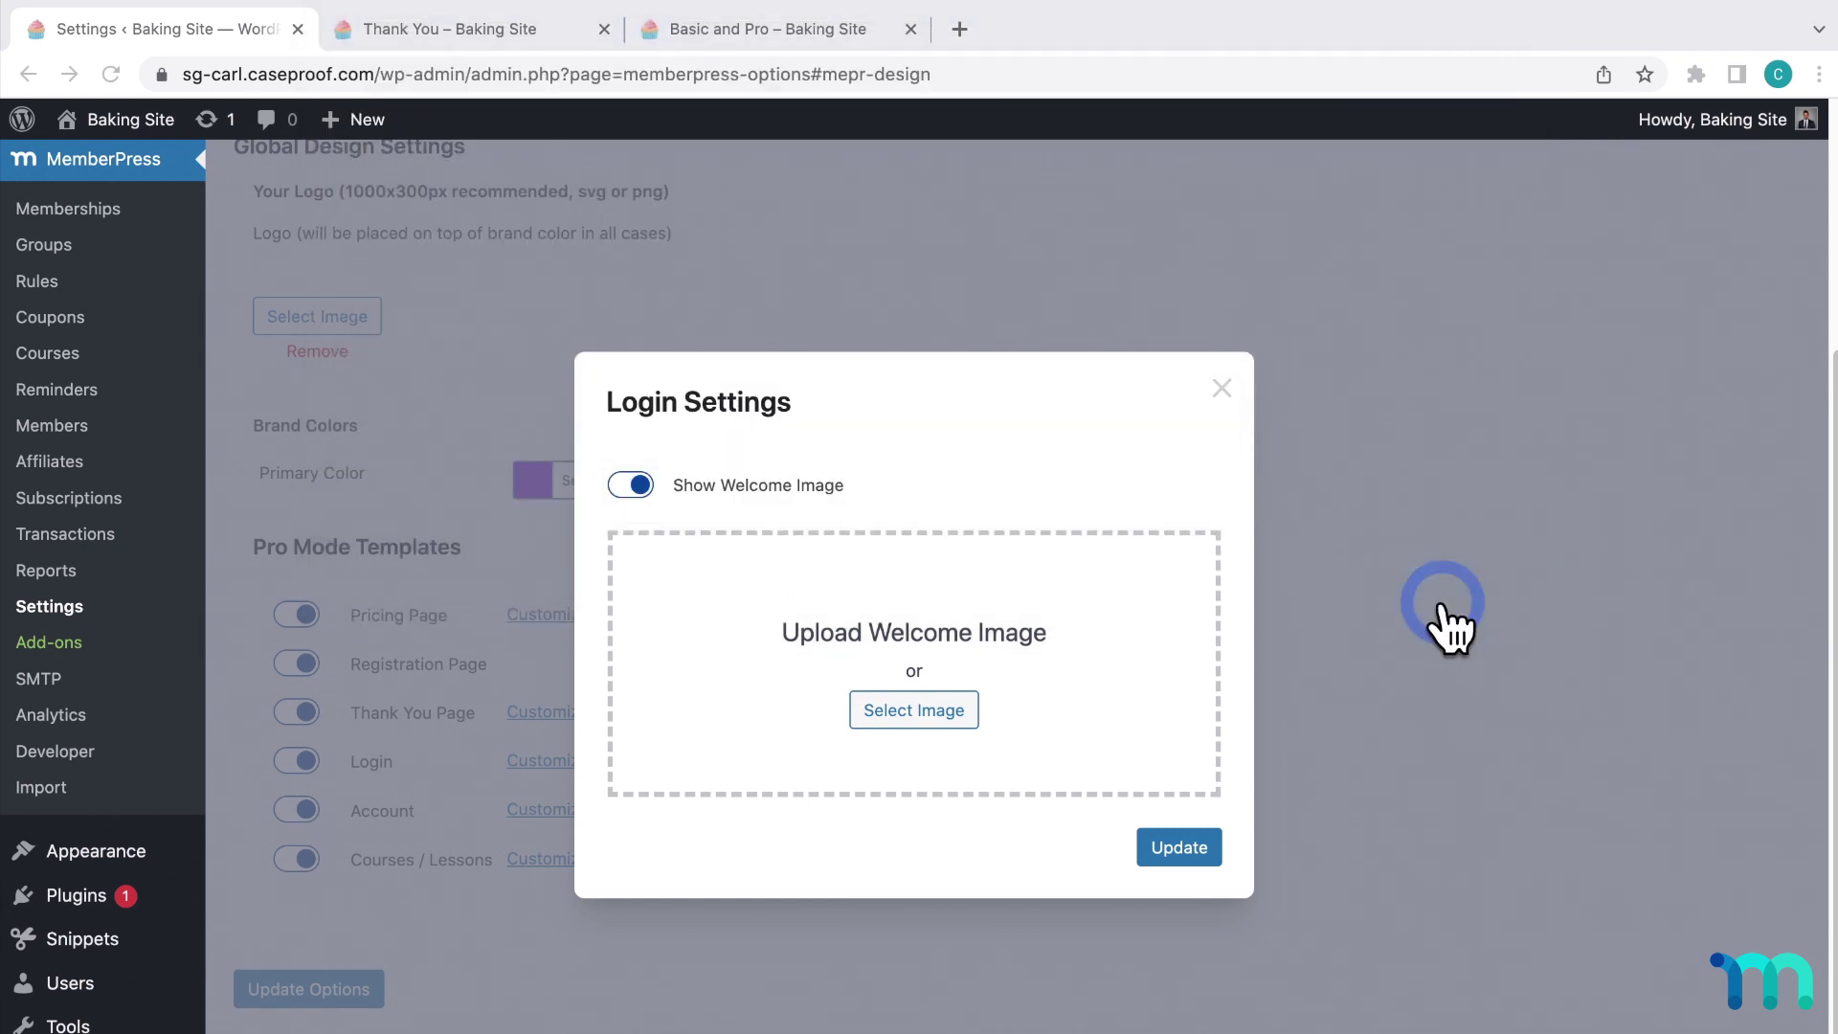
click(1166, 824)
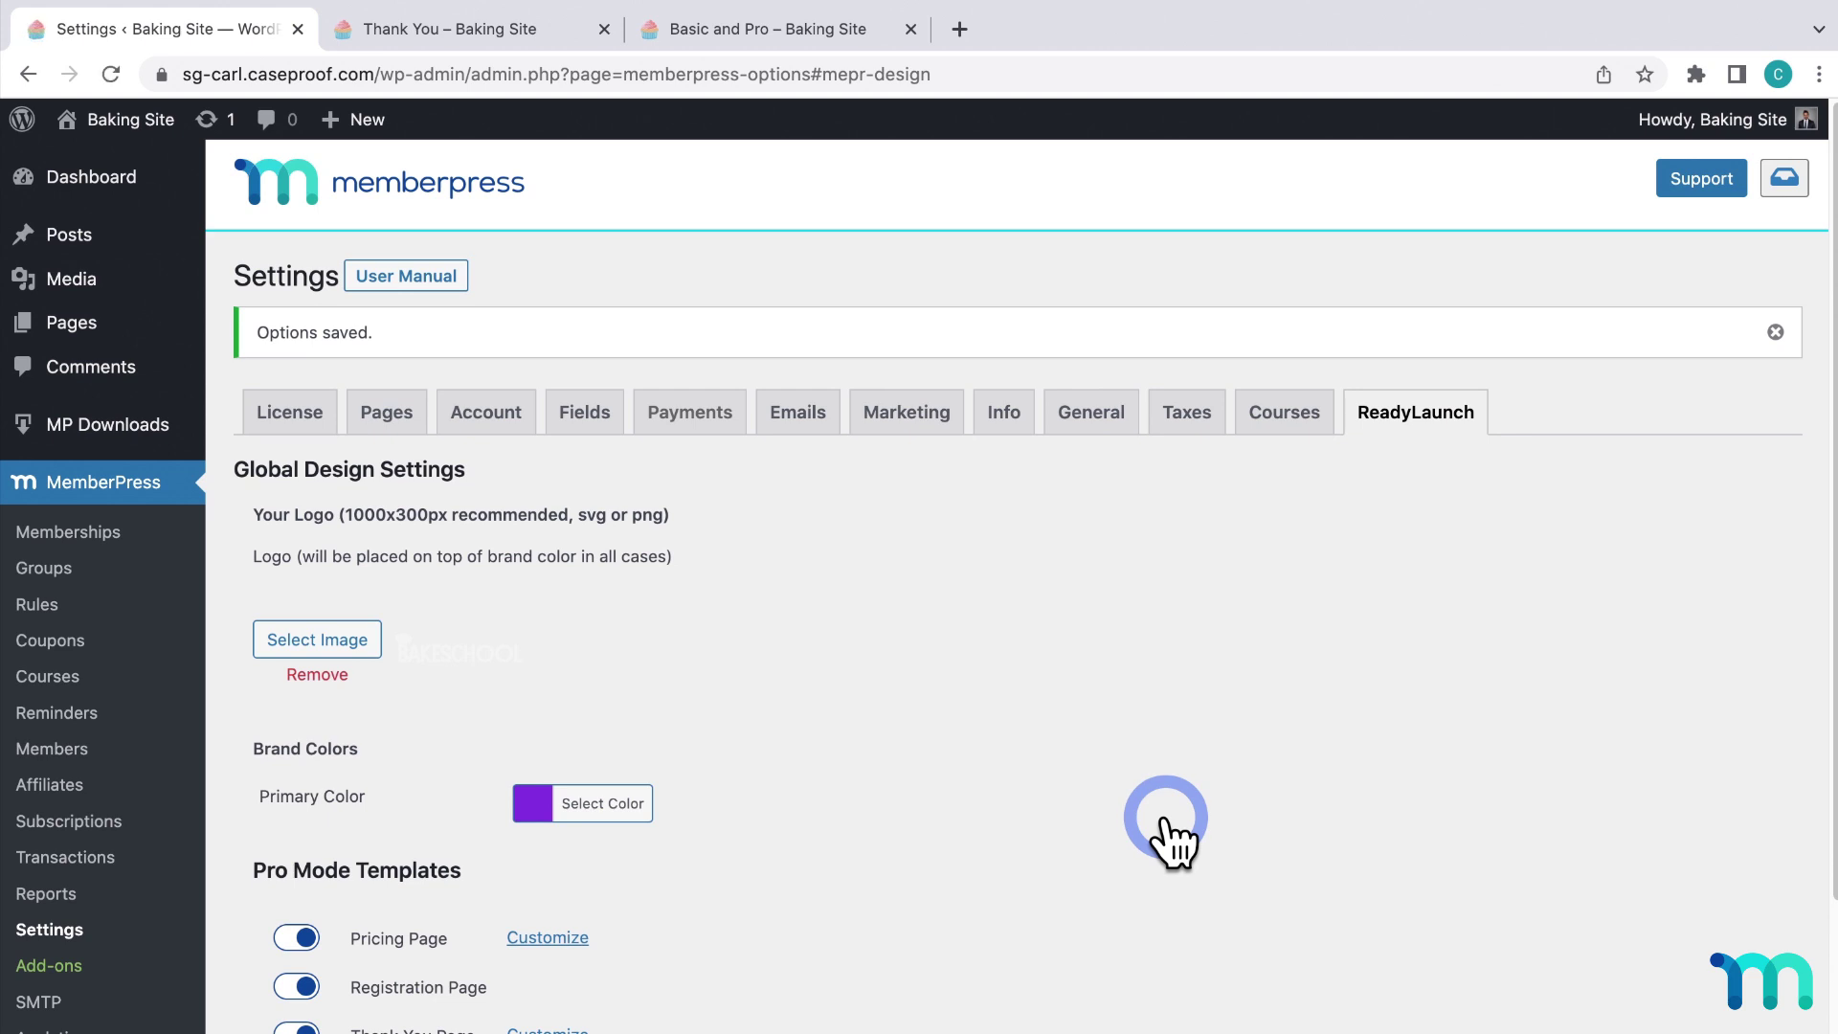
Preview the Login page with the cookie image in an incognito window, then close it.
click(418, 448)
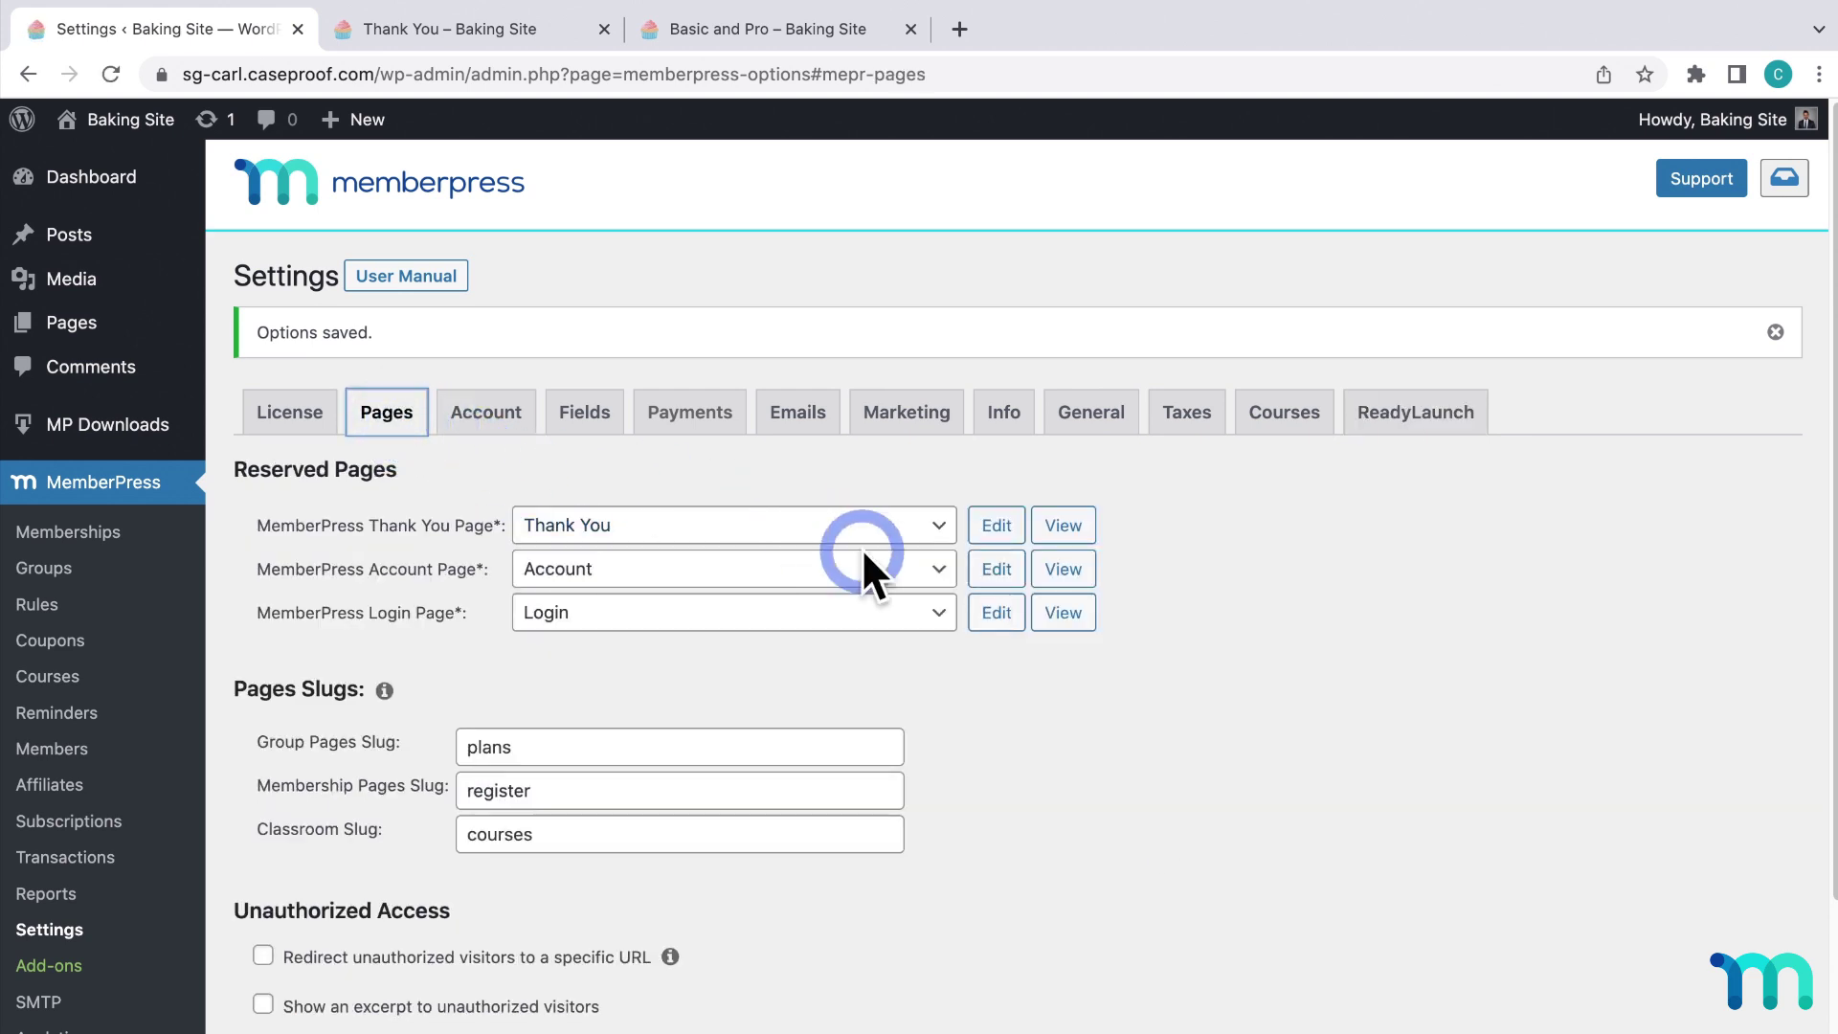
right_click(1063, 611)
click(1128, 673)
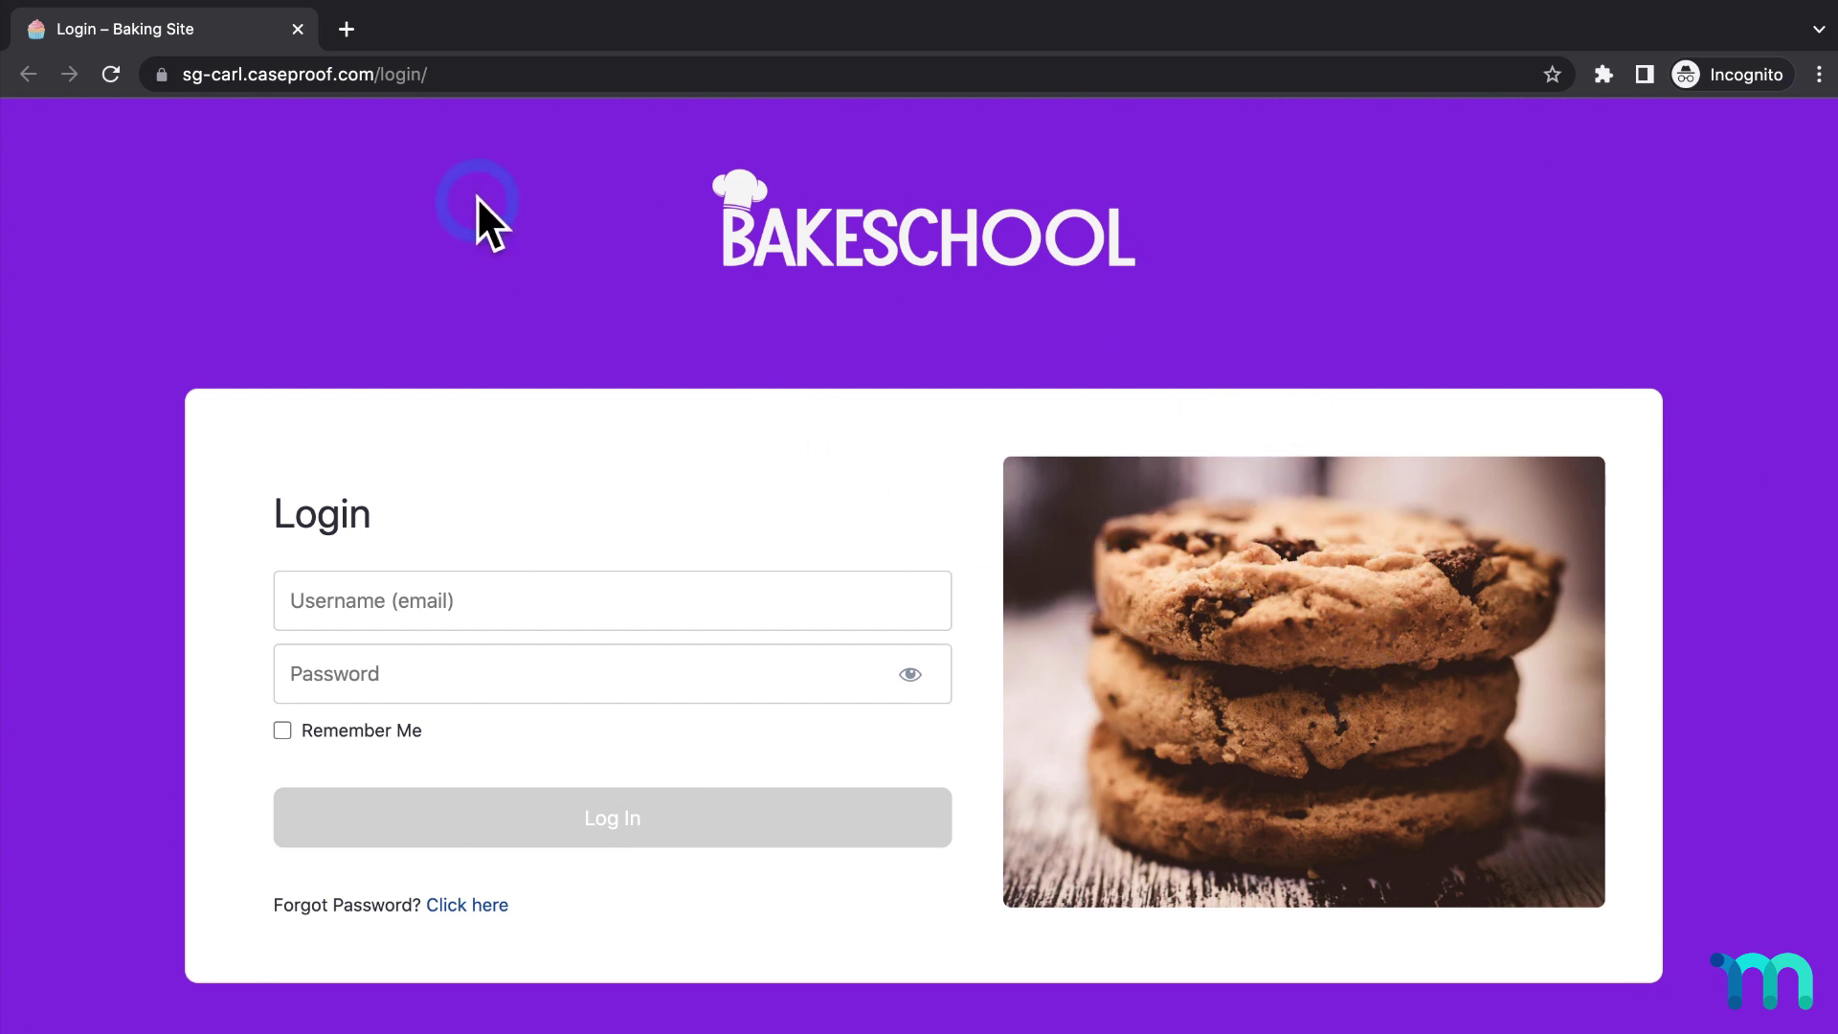
click(298, 29)
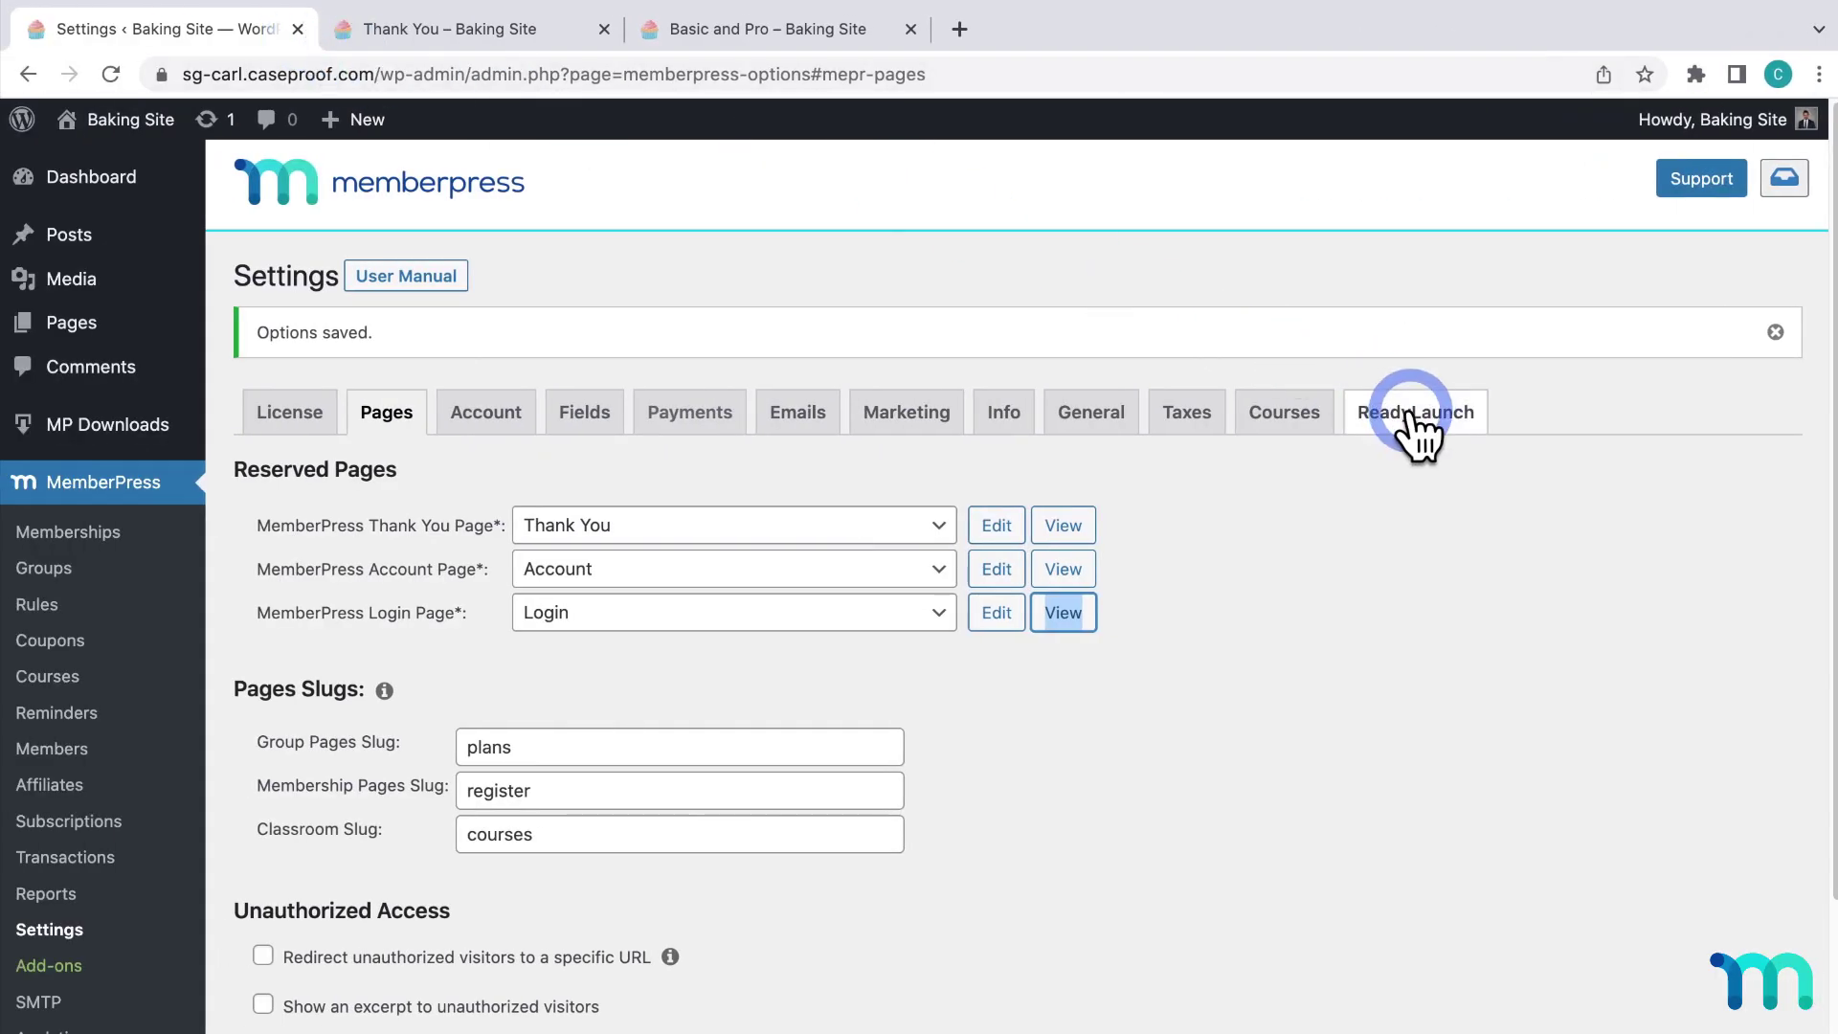
click(1415, 431)
Give the Account page the Baking2.jpg welcome image, save, and open the live Account page.
scroll(1413, 508, down, 4)
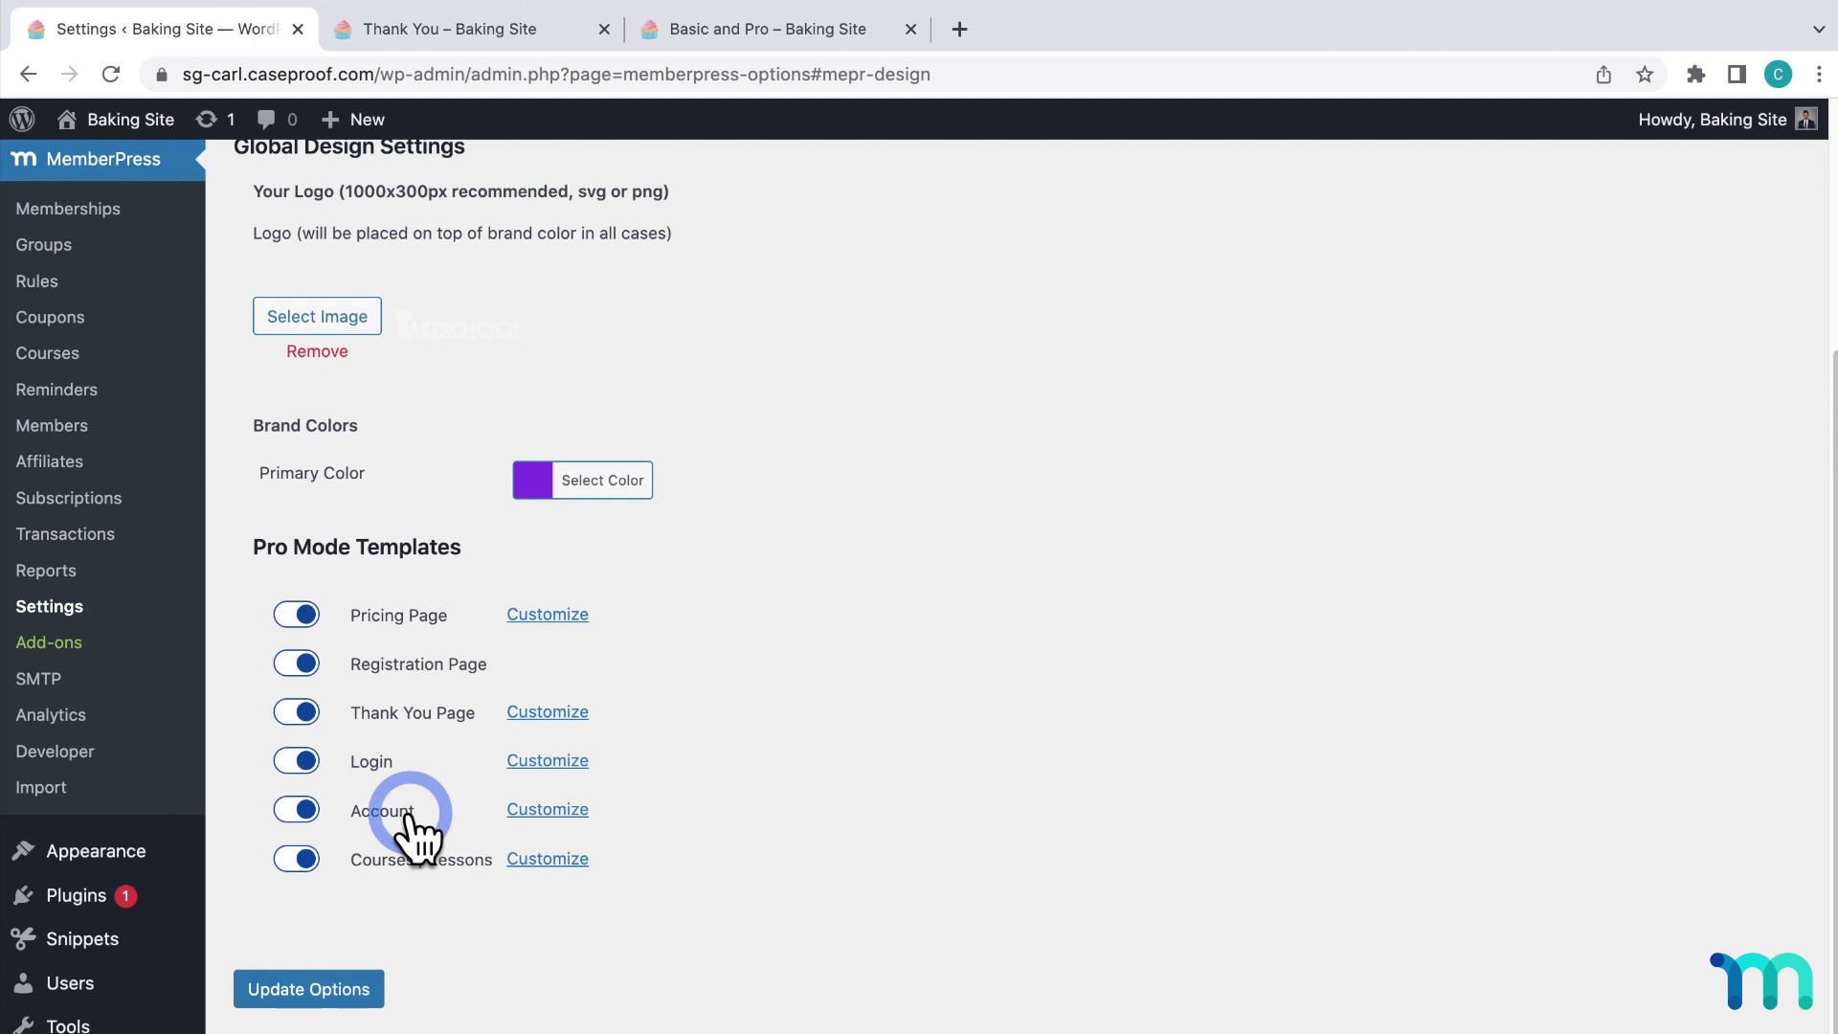
click(517, 812)
click(630, 620)
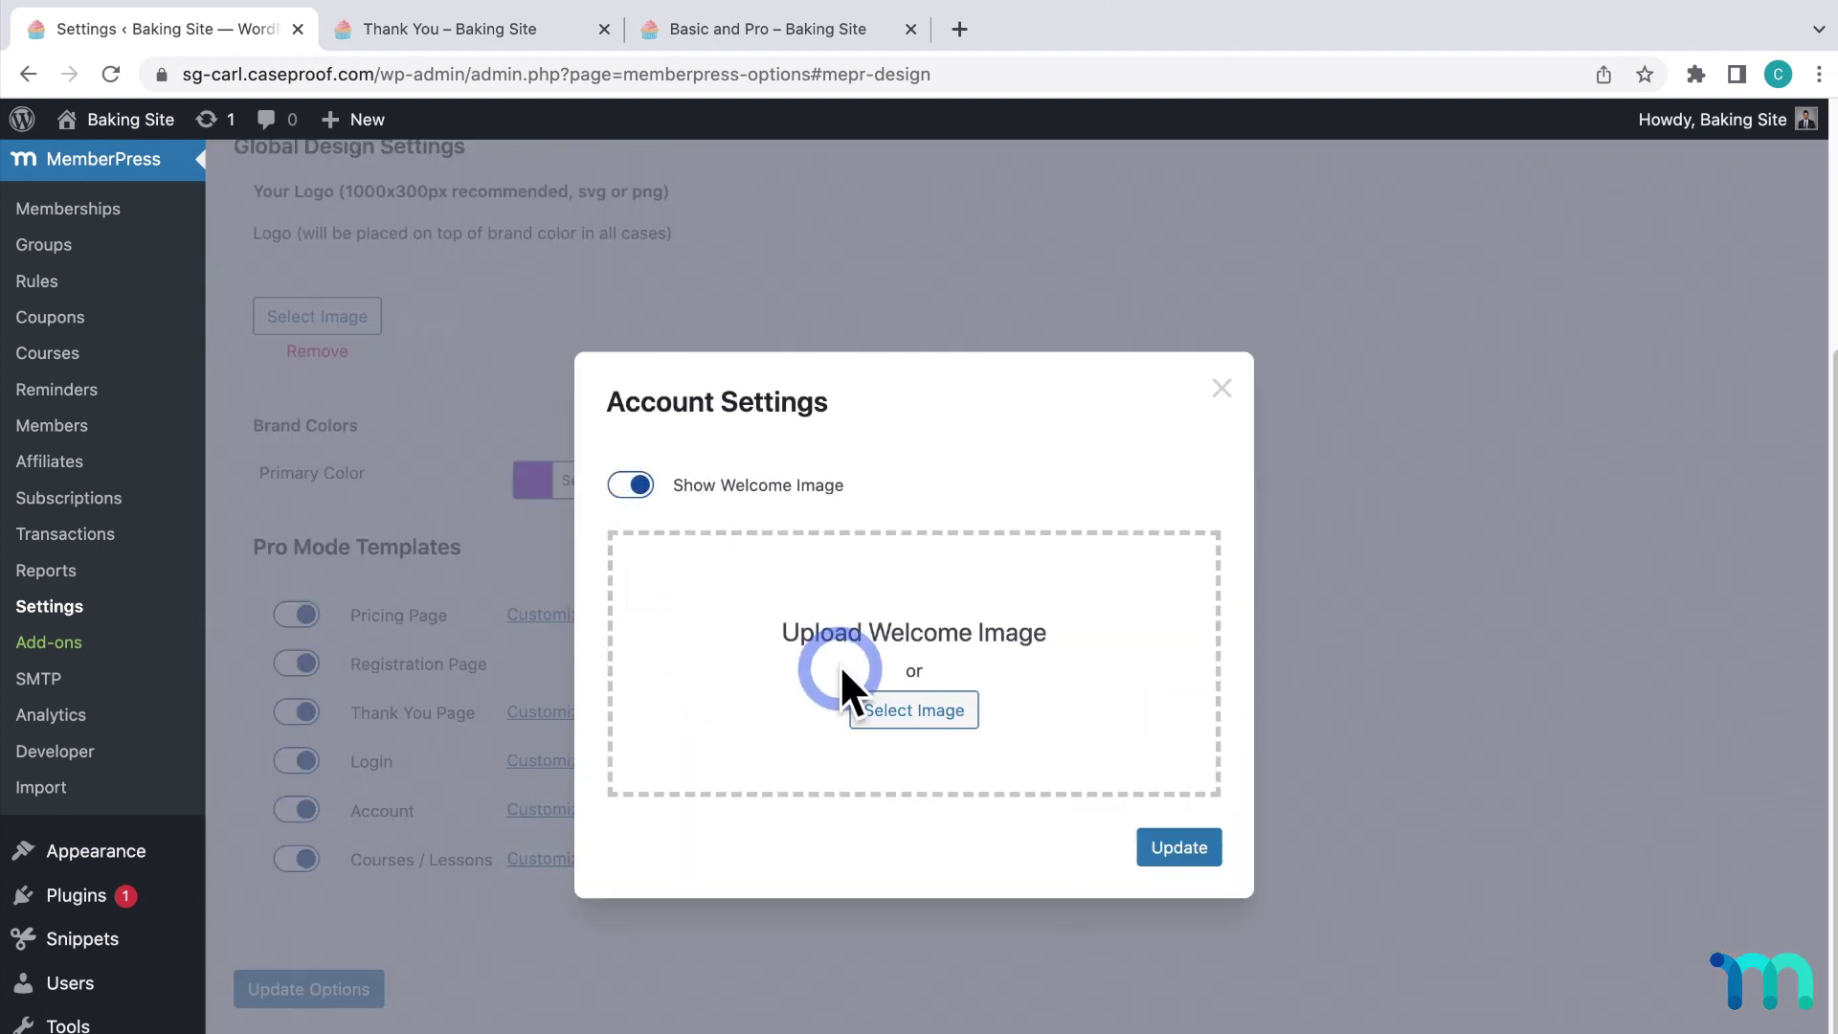
click(921, 716)
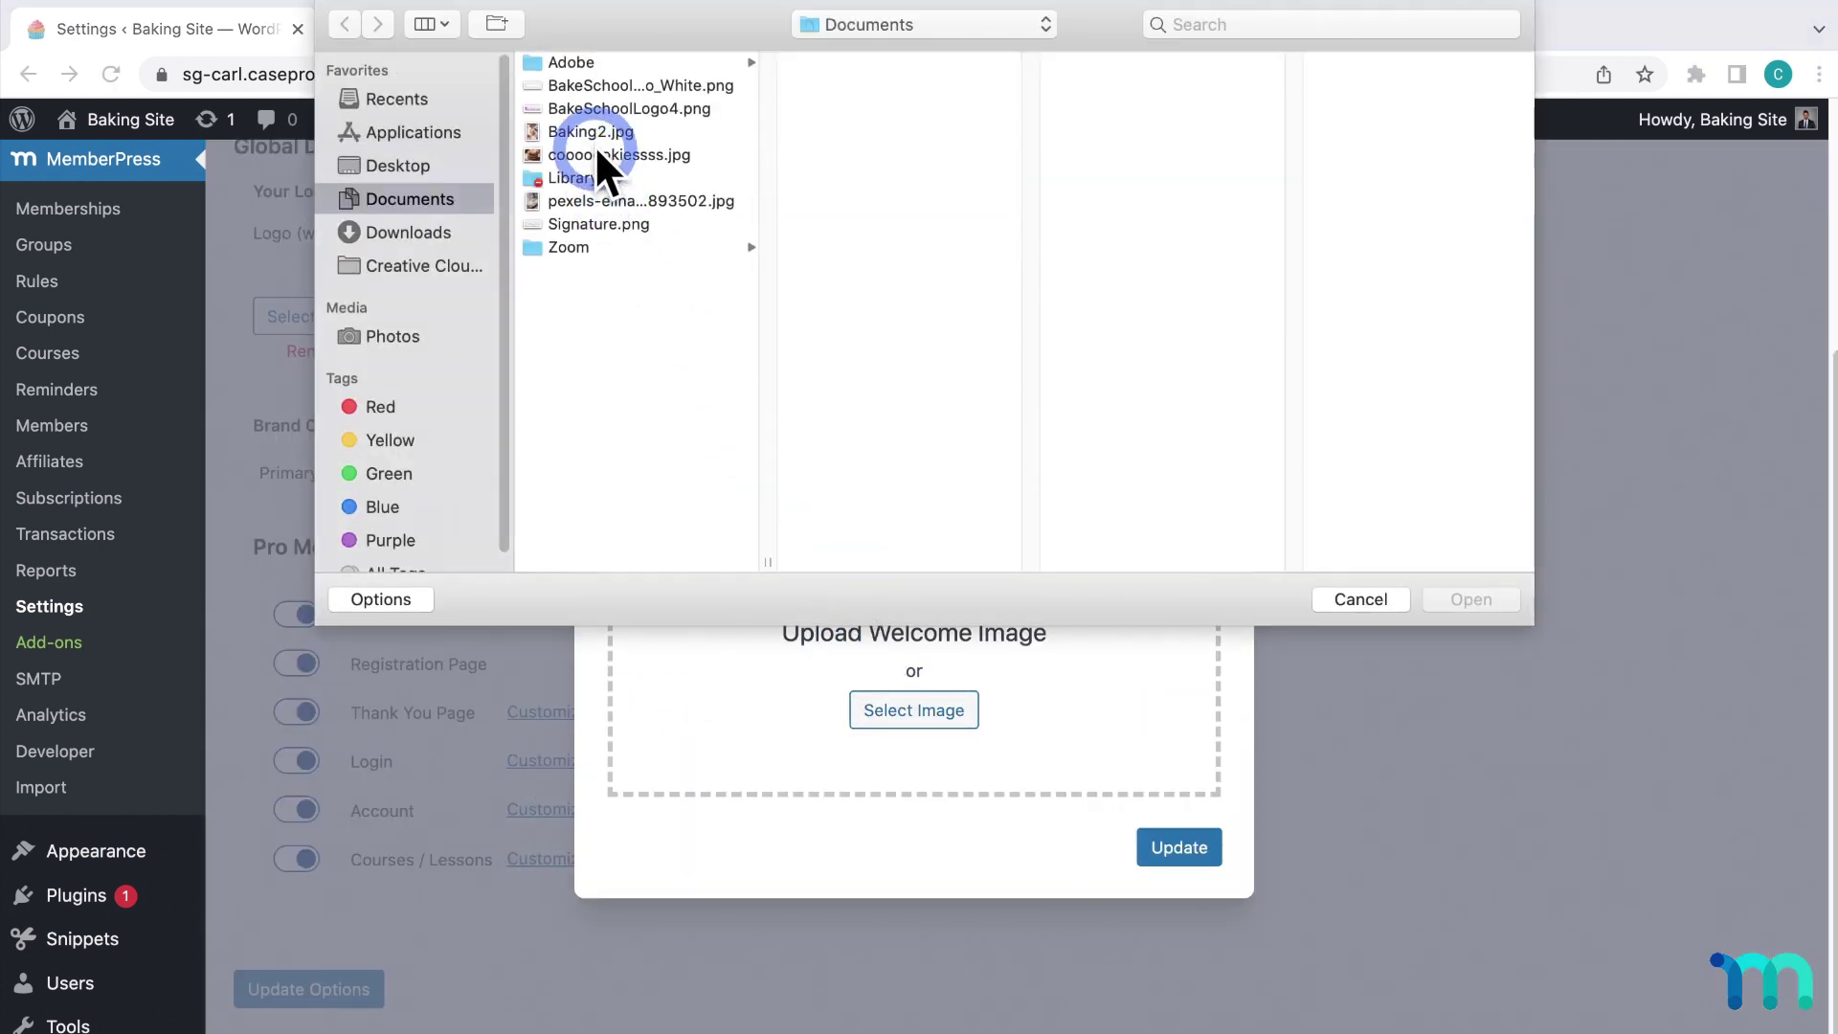
click(592, 132)
click(1500, 597)
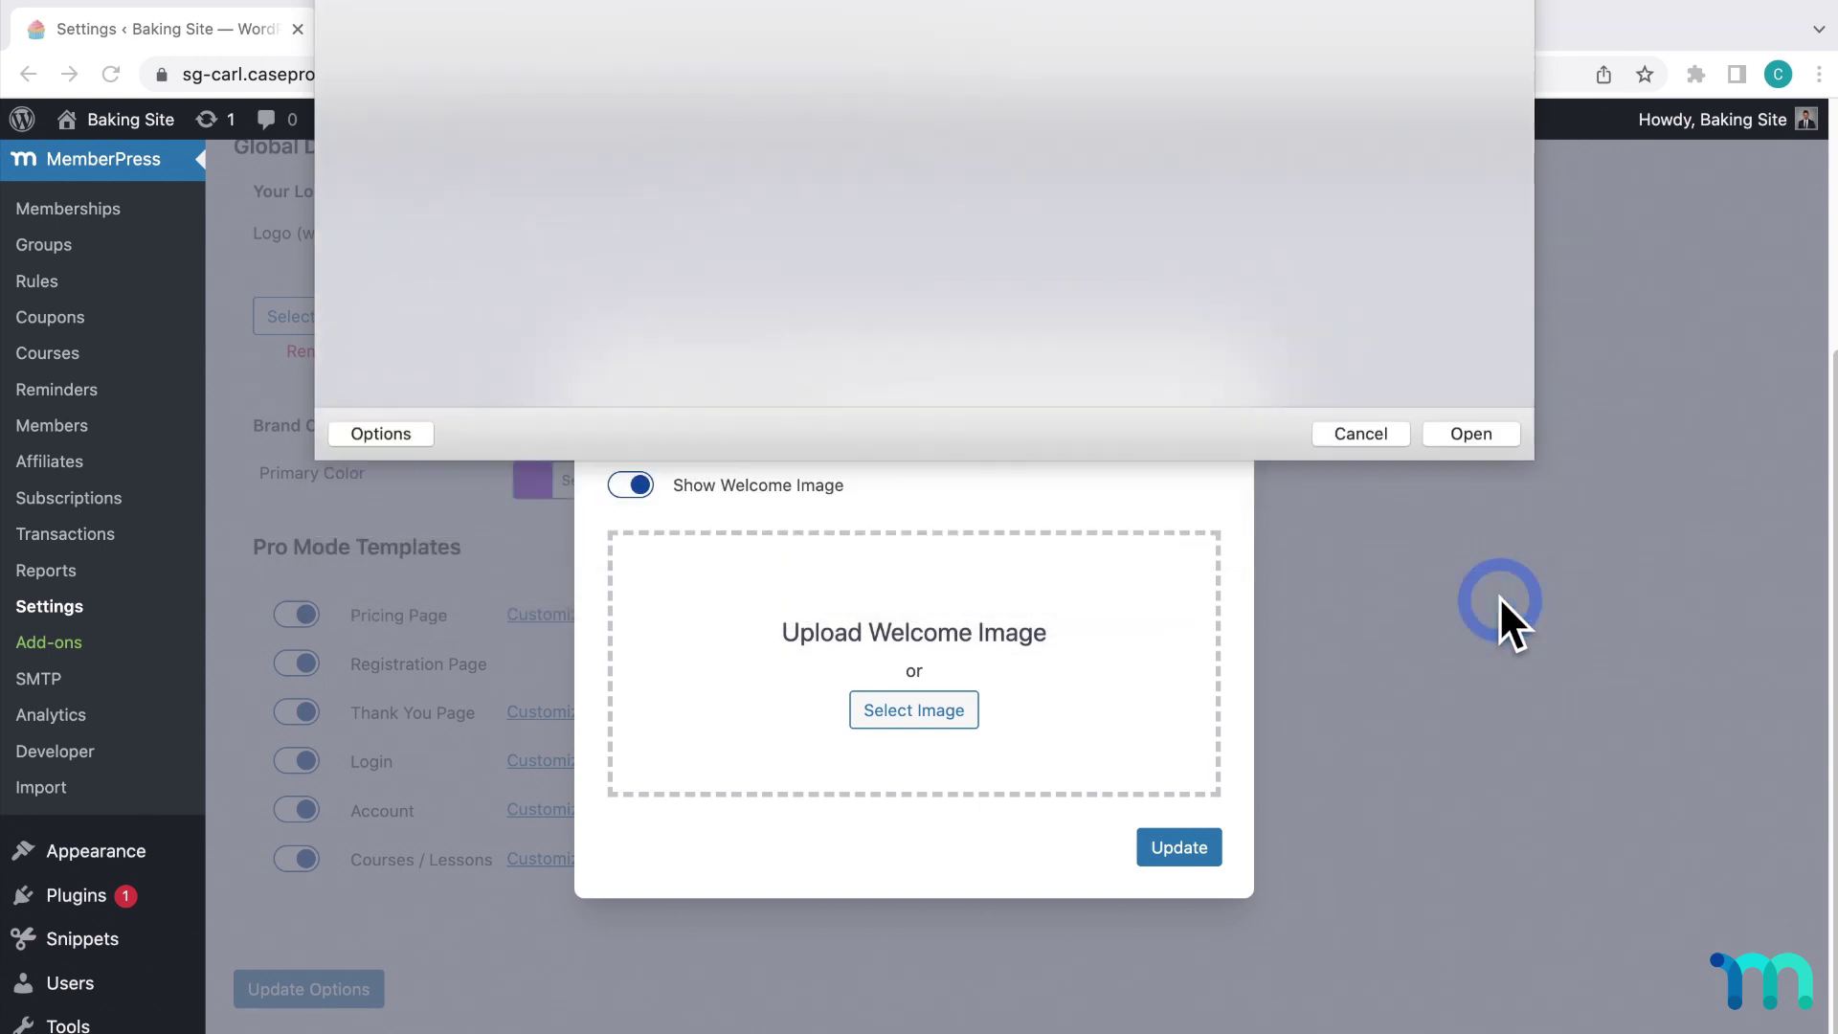
click(1202, 924)
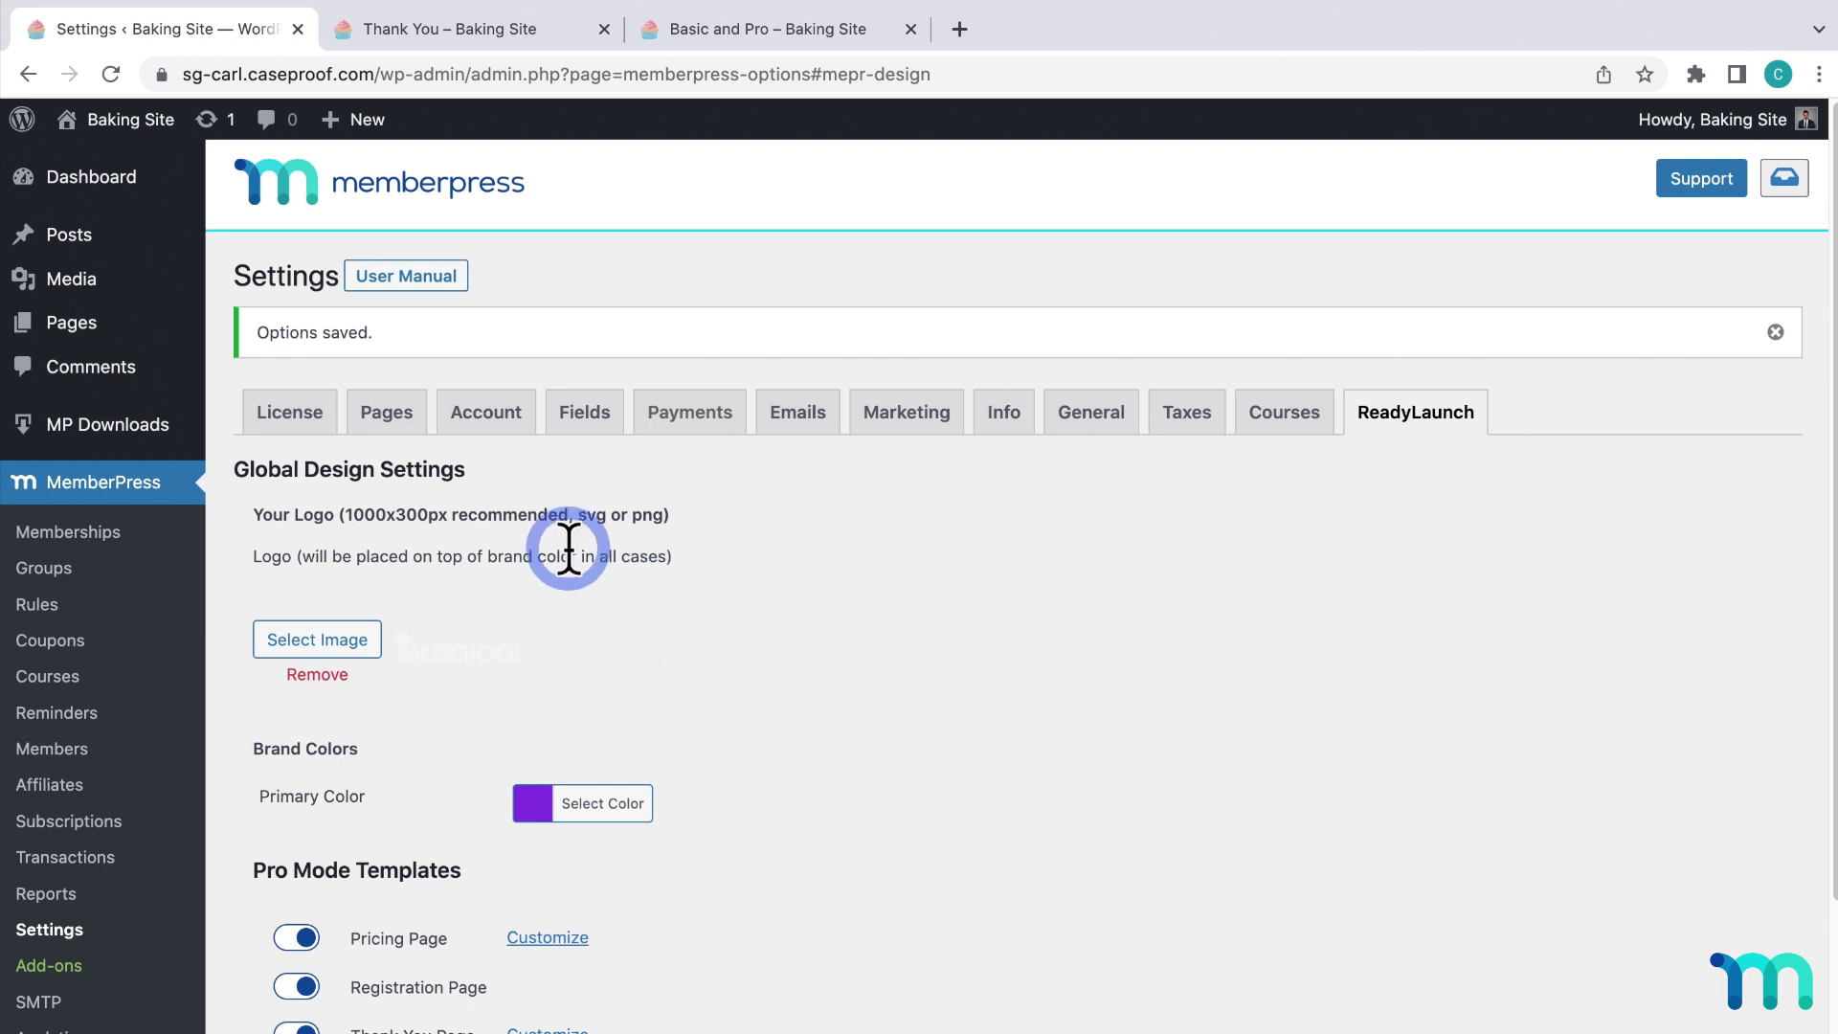
click(387, 414)
click(1063, 569)
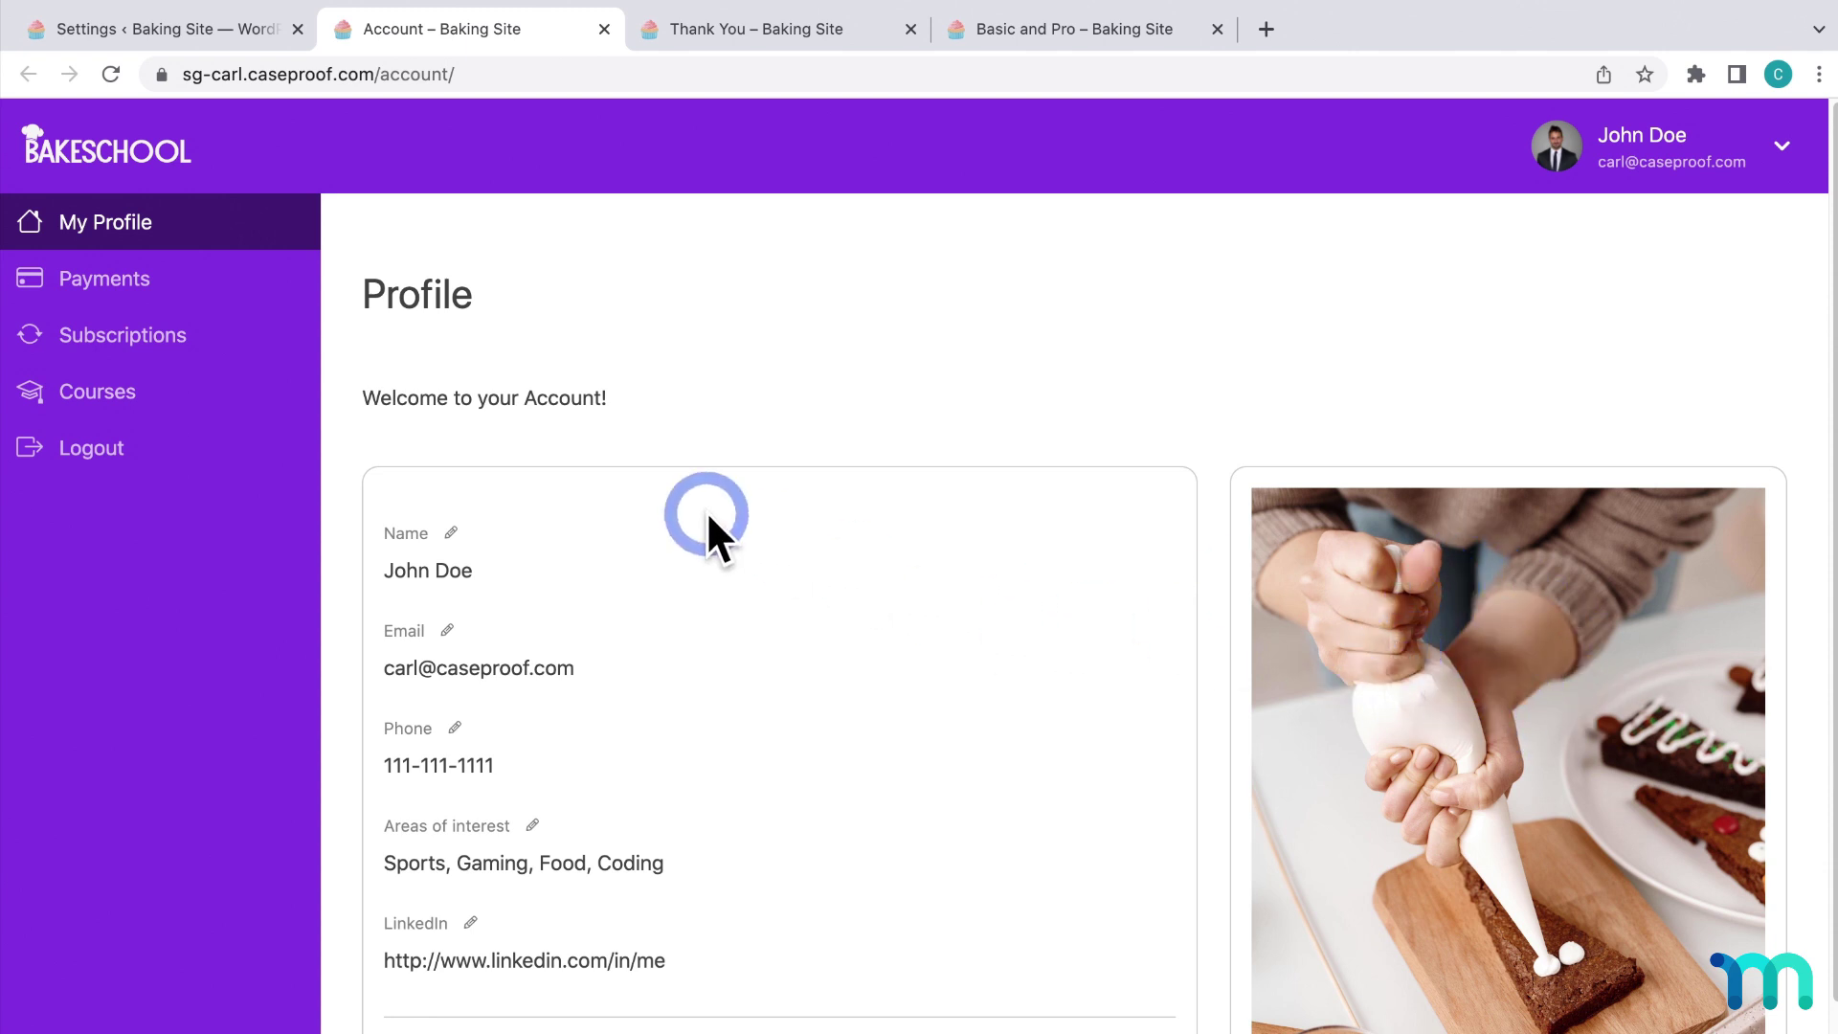
Open and dismiss the Email editor, then check Payments and the Pro invoice download options.
scroll(496, 669, down, 2)
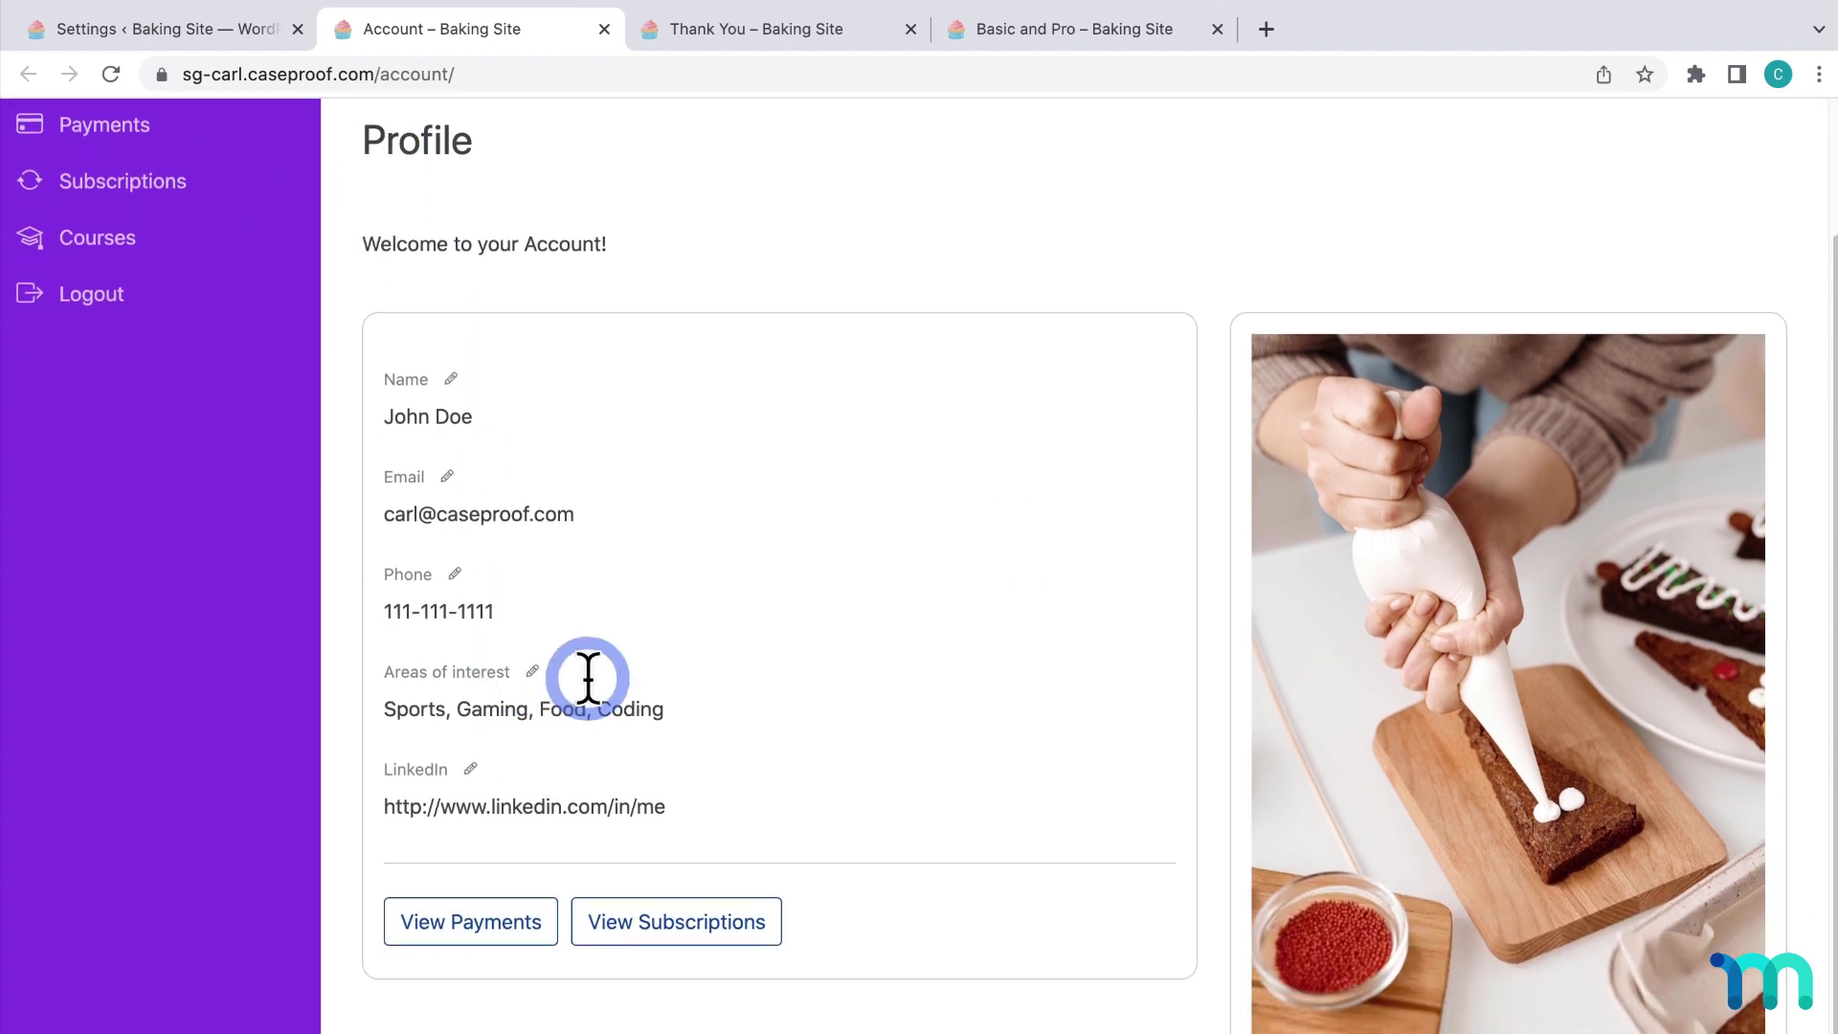
click(455, 473)
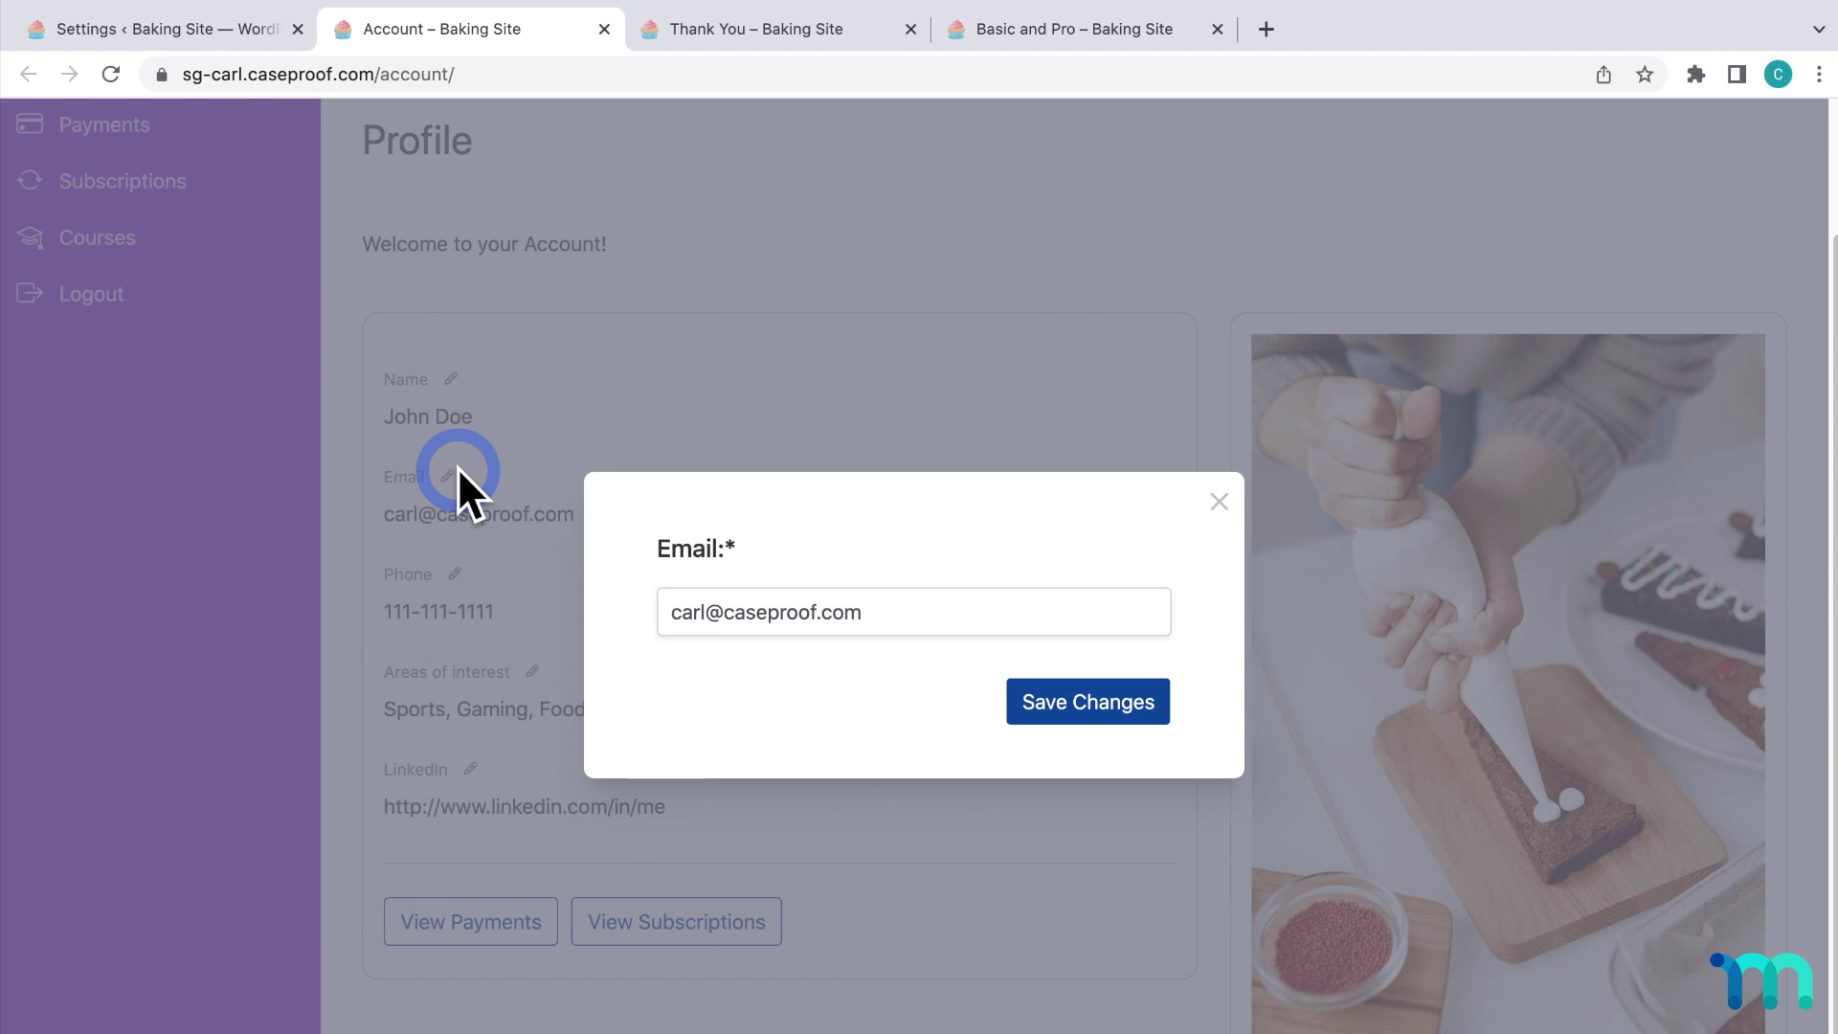
click(1219, 502)
scroll(601, 420, up, 3)
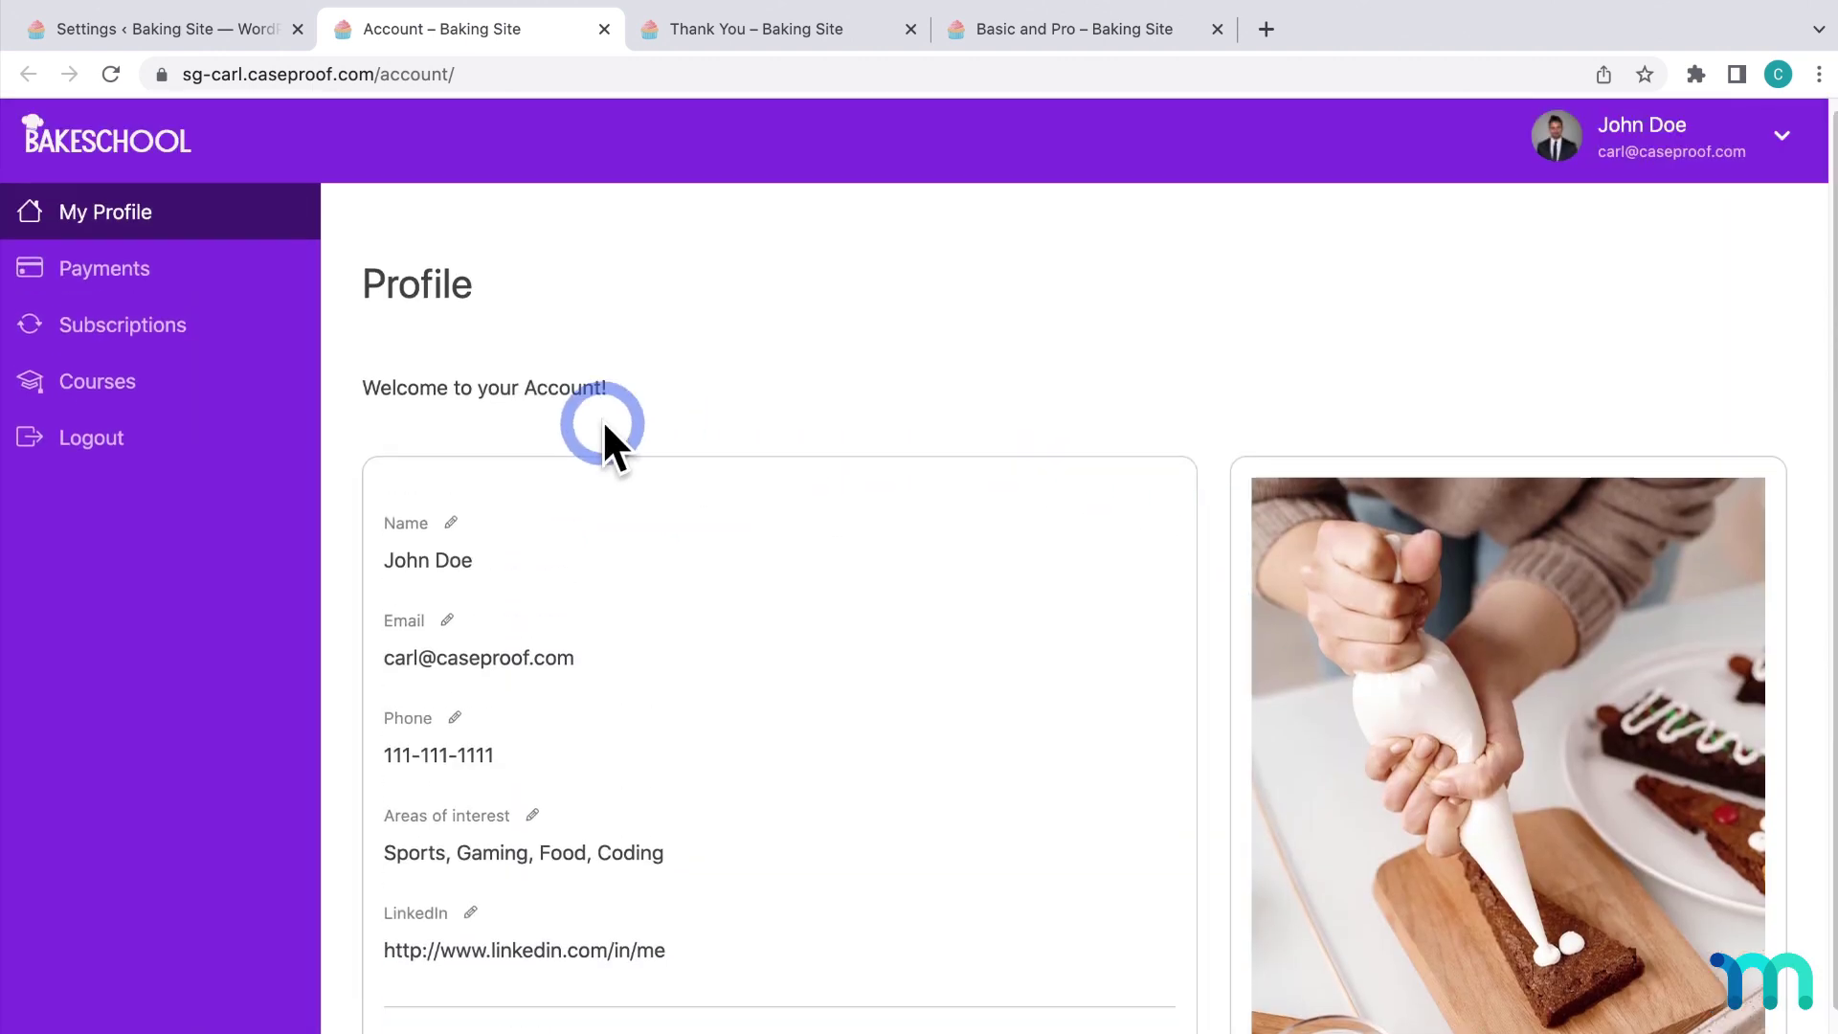
click(150, 283)
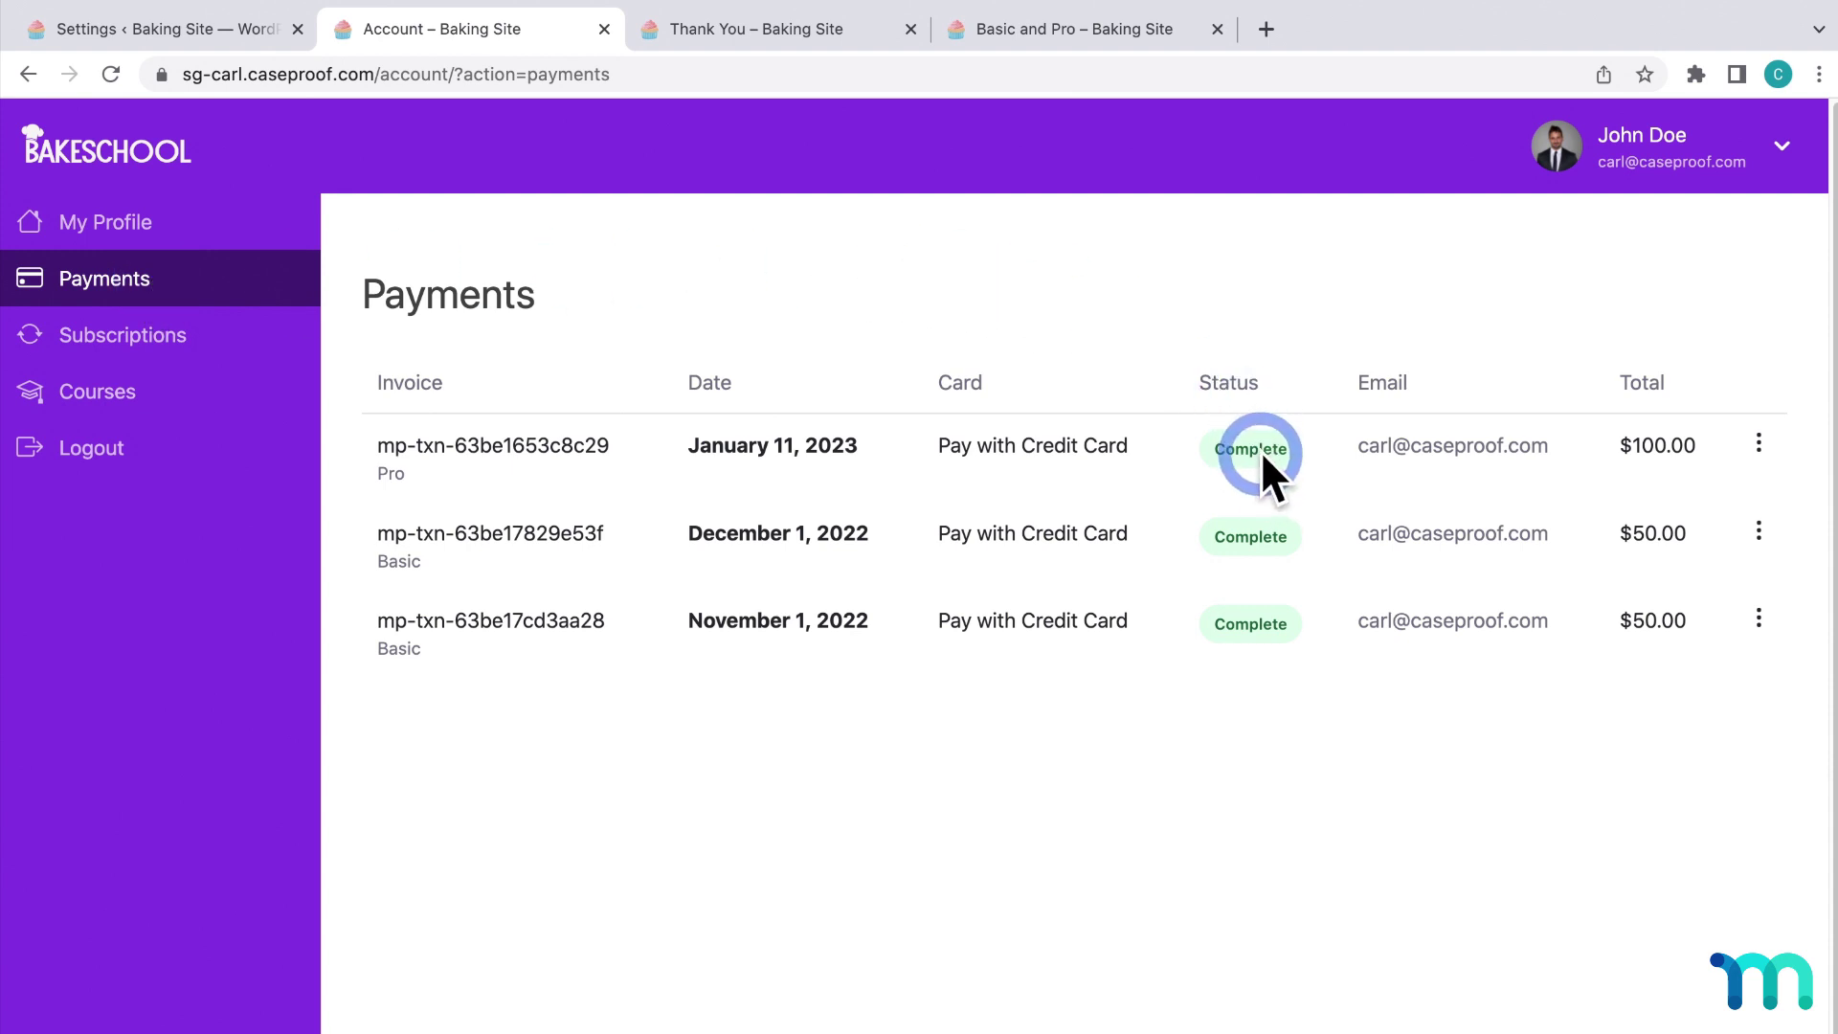
click(1764, 447)
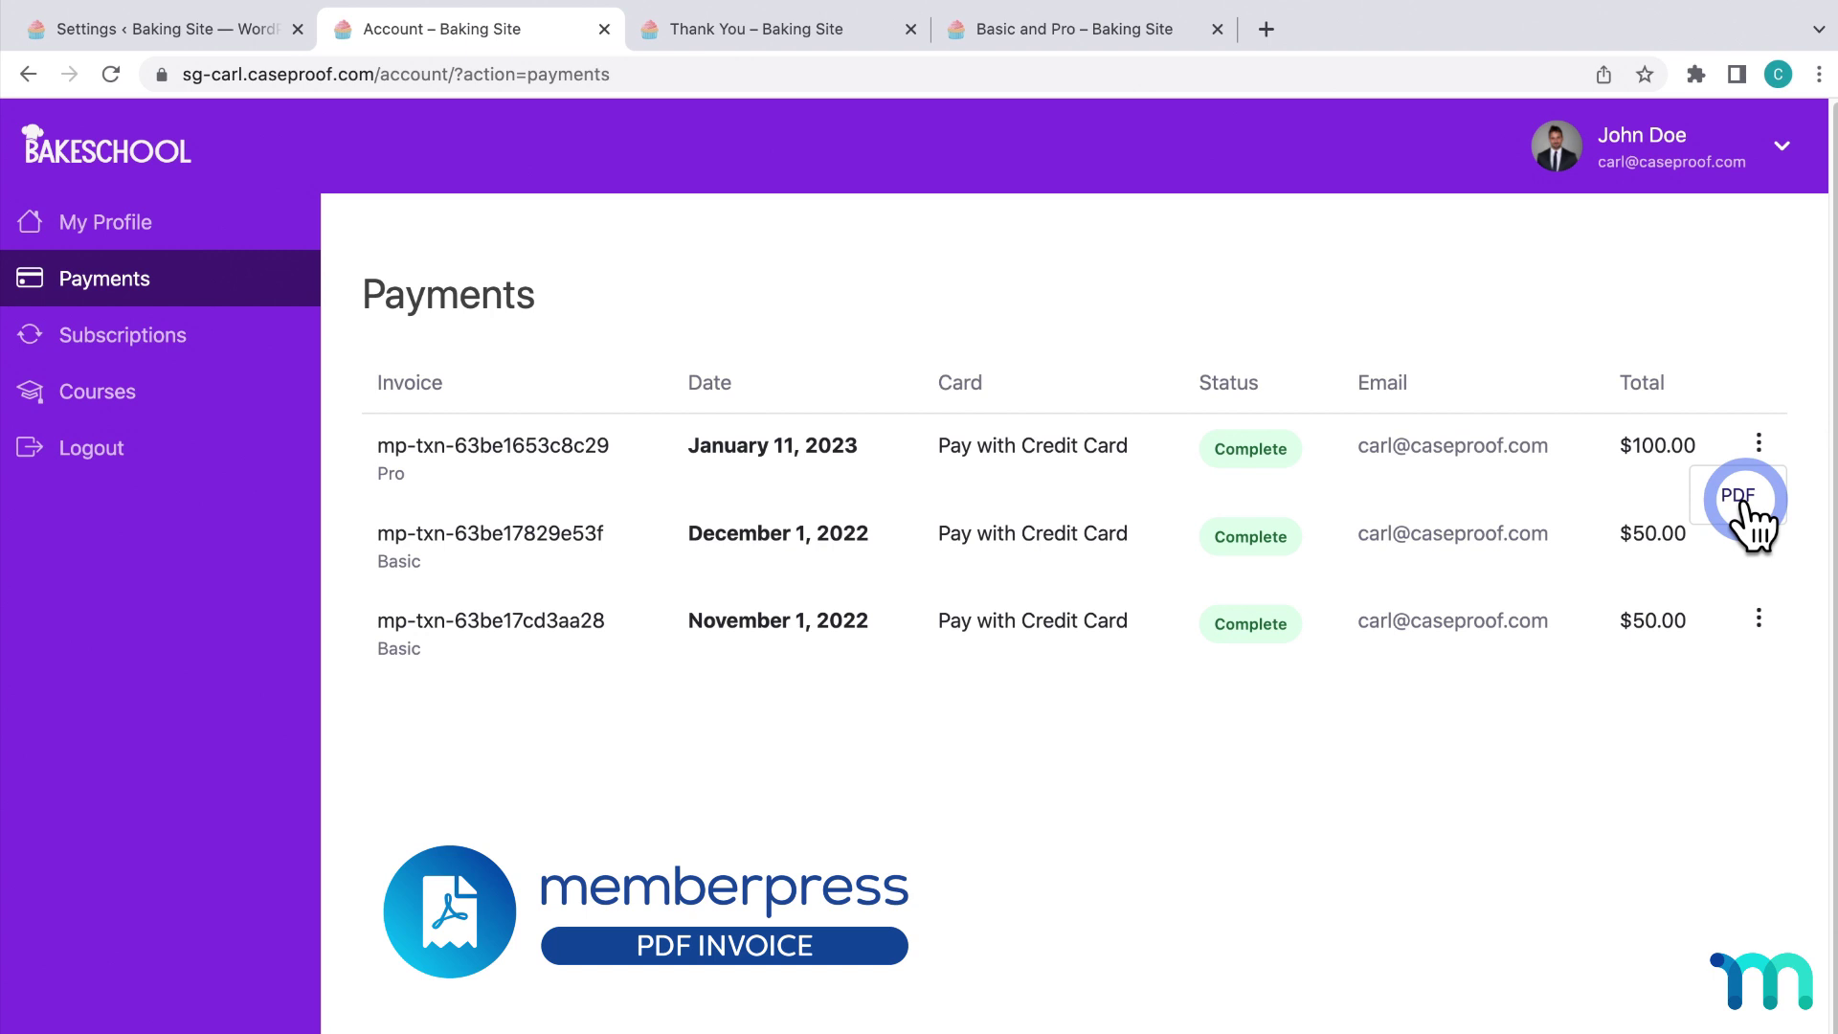
Review Subscriptions and start, then cancel, a plan change for the Pro subscription.
click(129, 343)
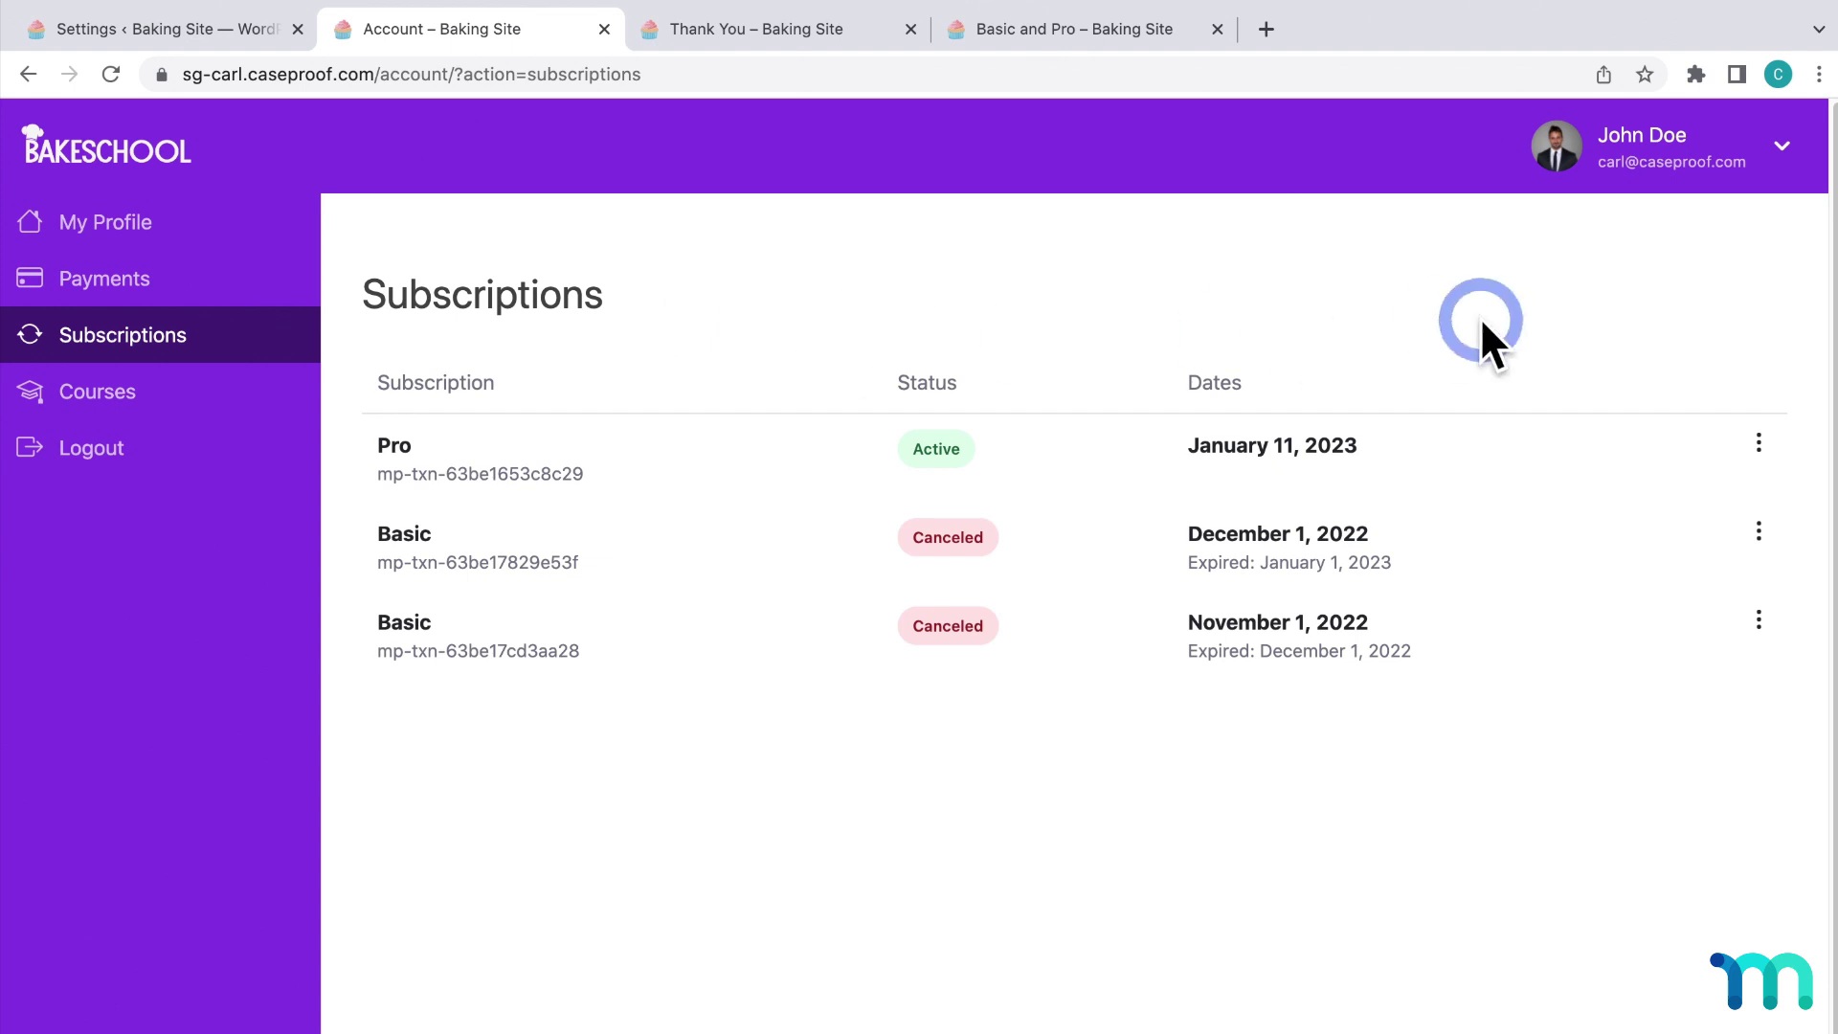
click(1758, 443)
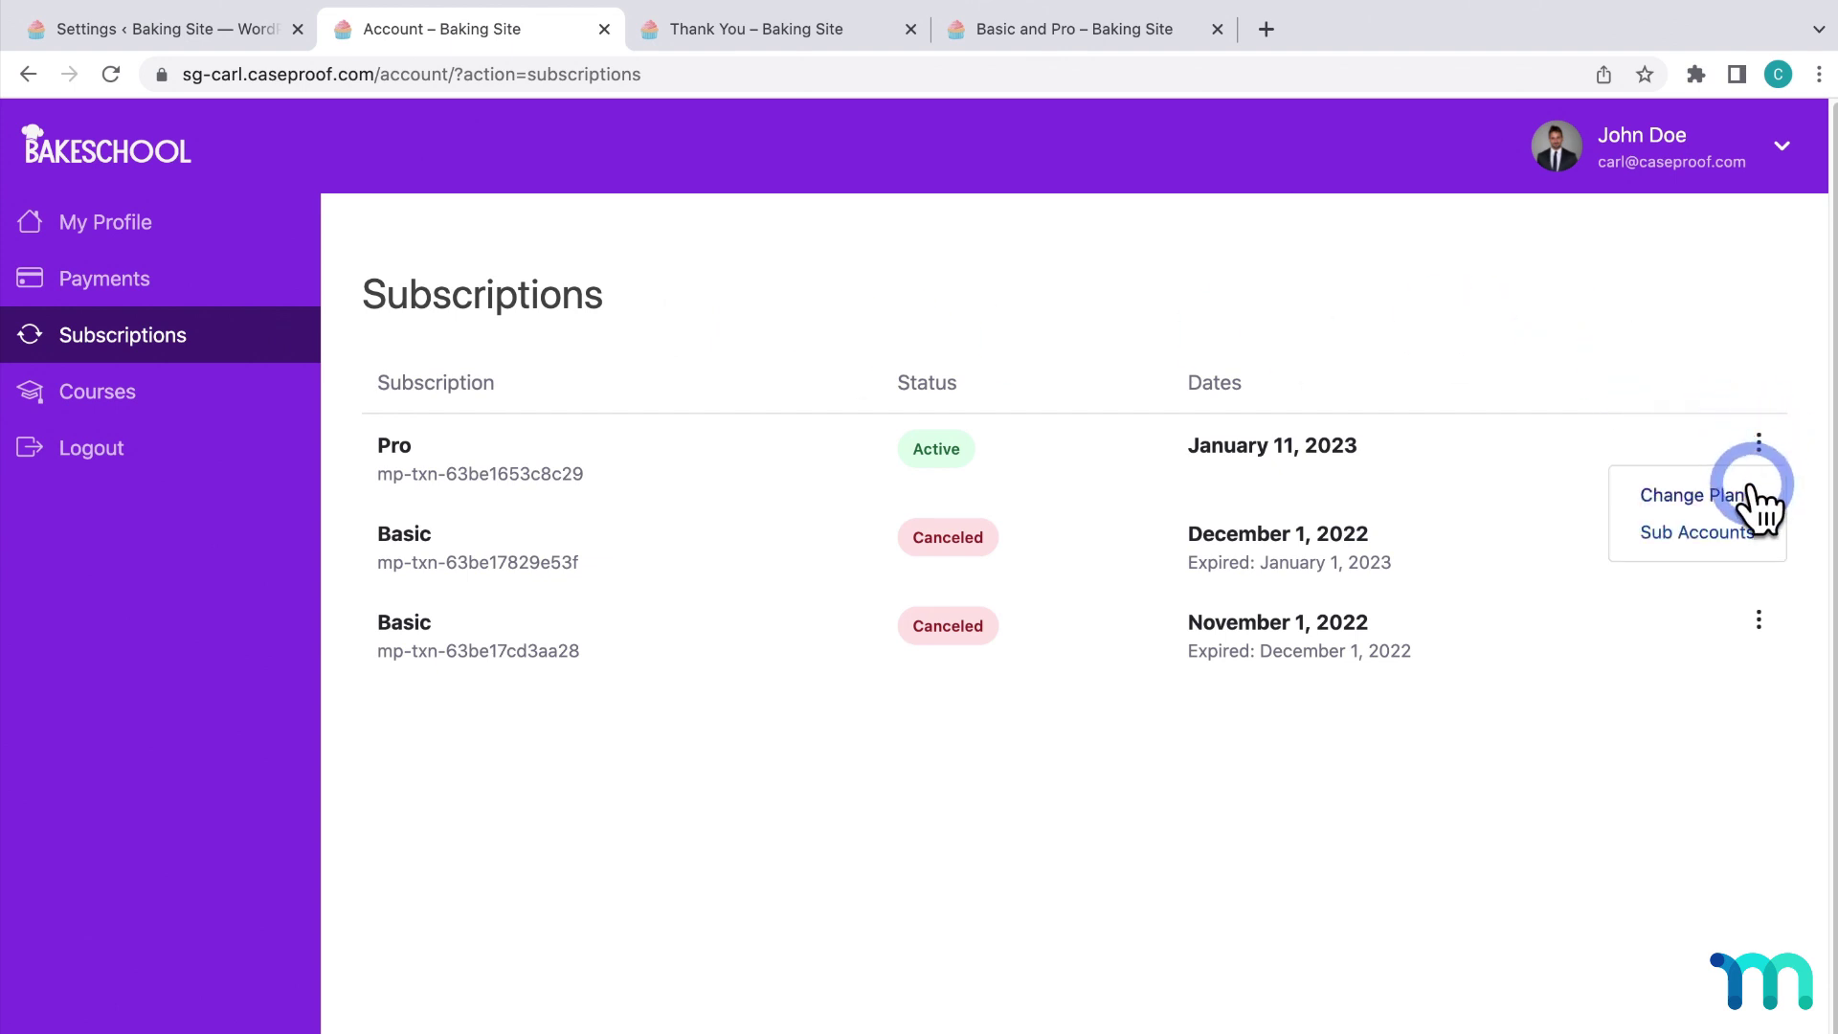
click(1751, 494)
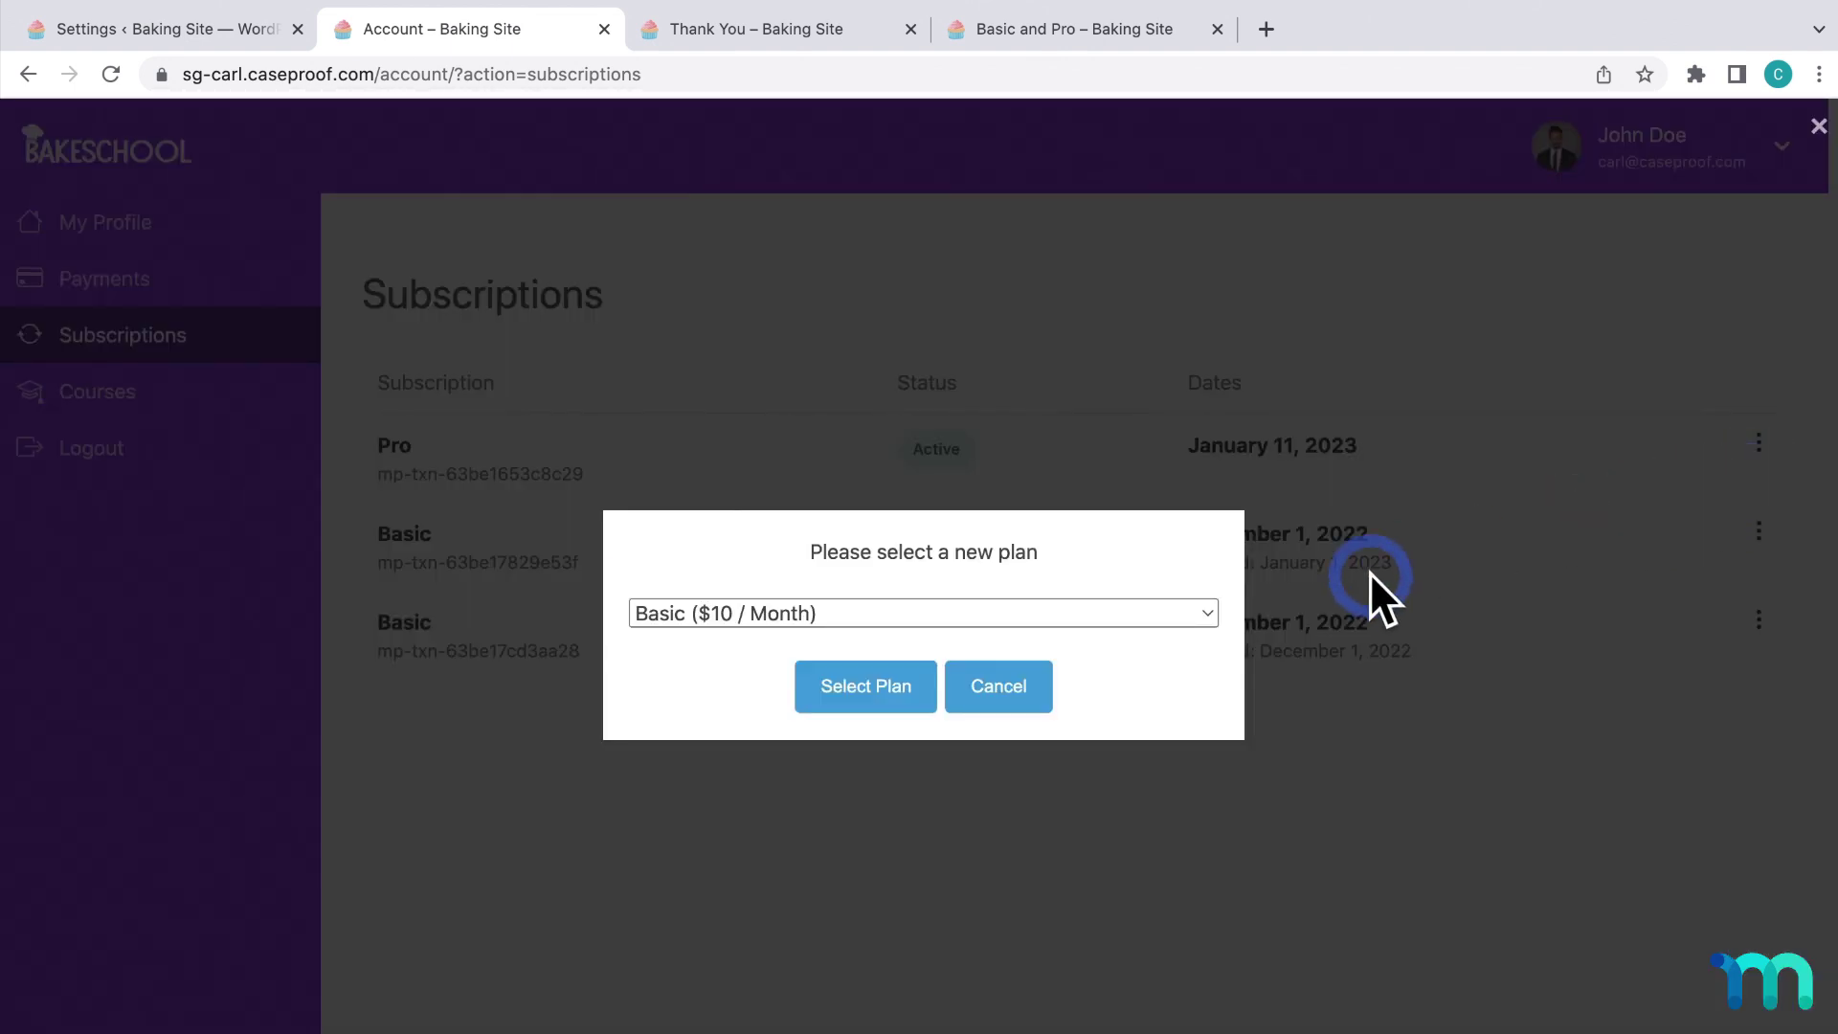
click(1039, 688)
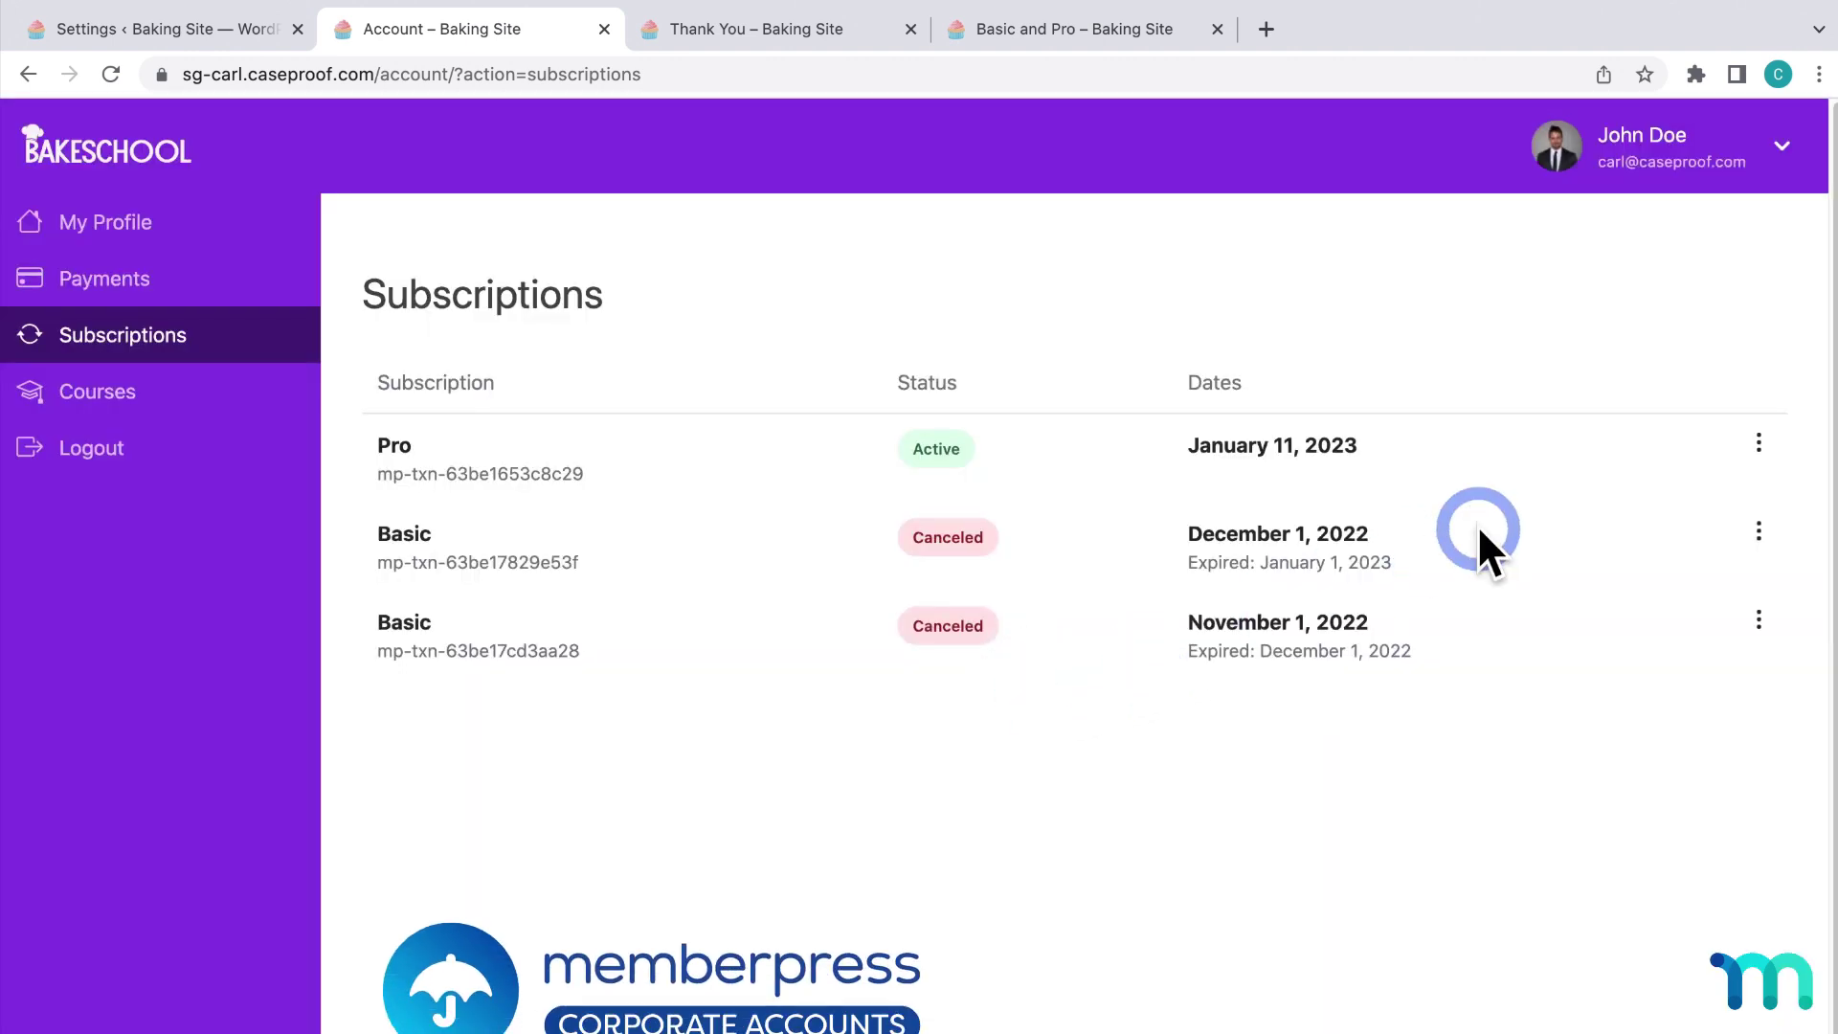
Inspect Pro's Sub Accounts and the Add Sub Account form, then view My Courses progress.
click(1758, 445)
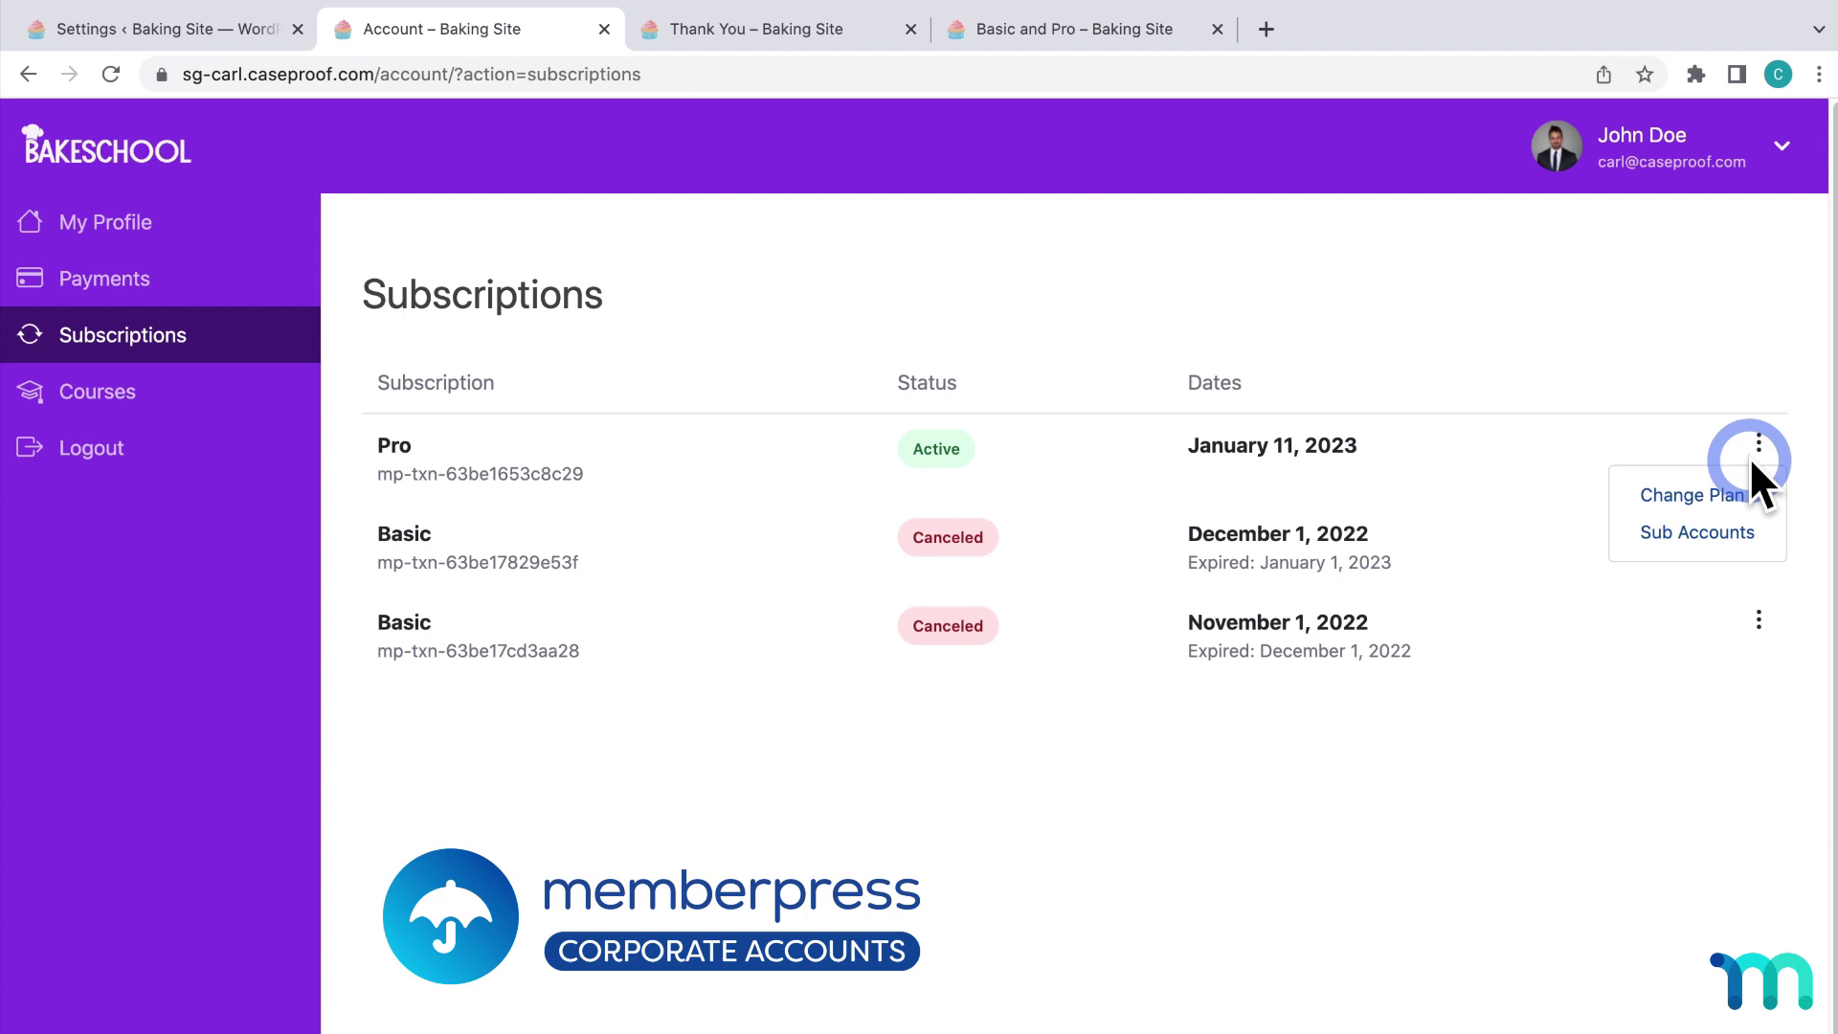
click(1735, 531)
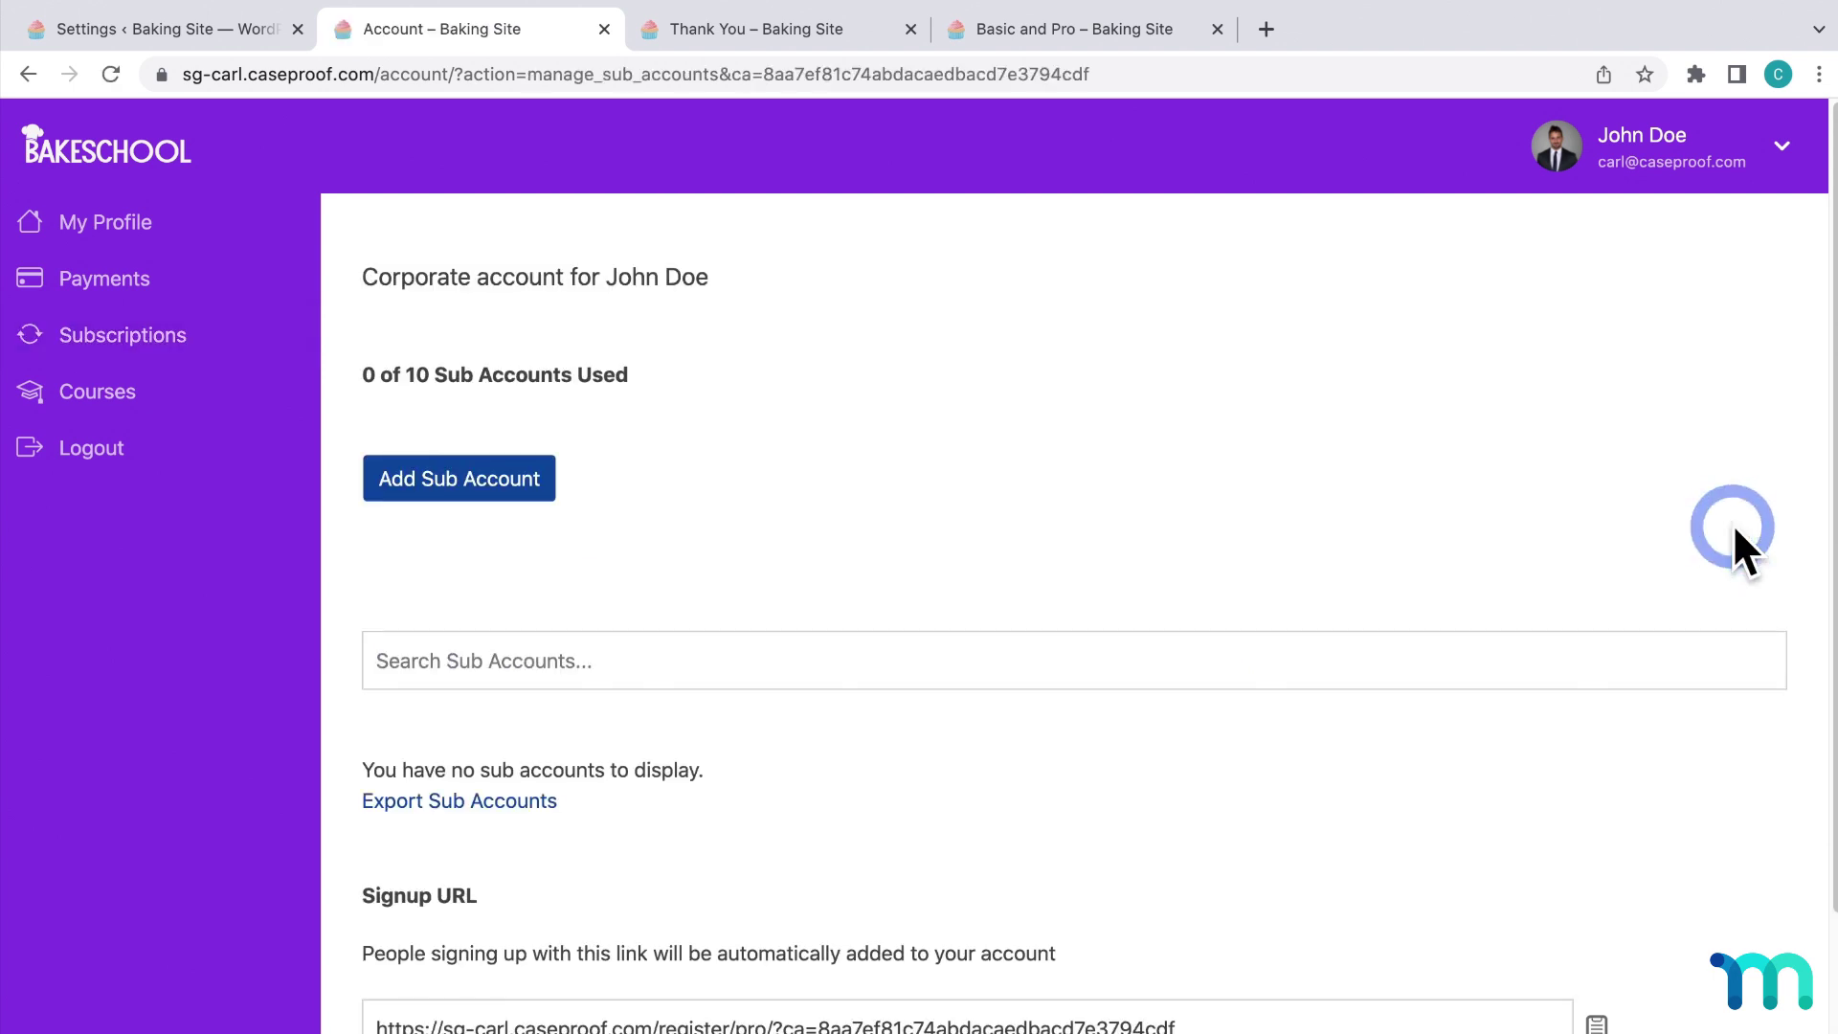
scroll(1440, 508, down, 3)
scroll(1290, 513, up, 2)
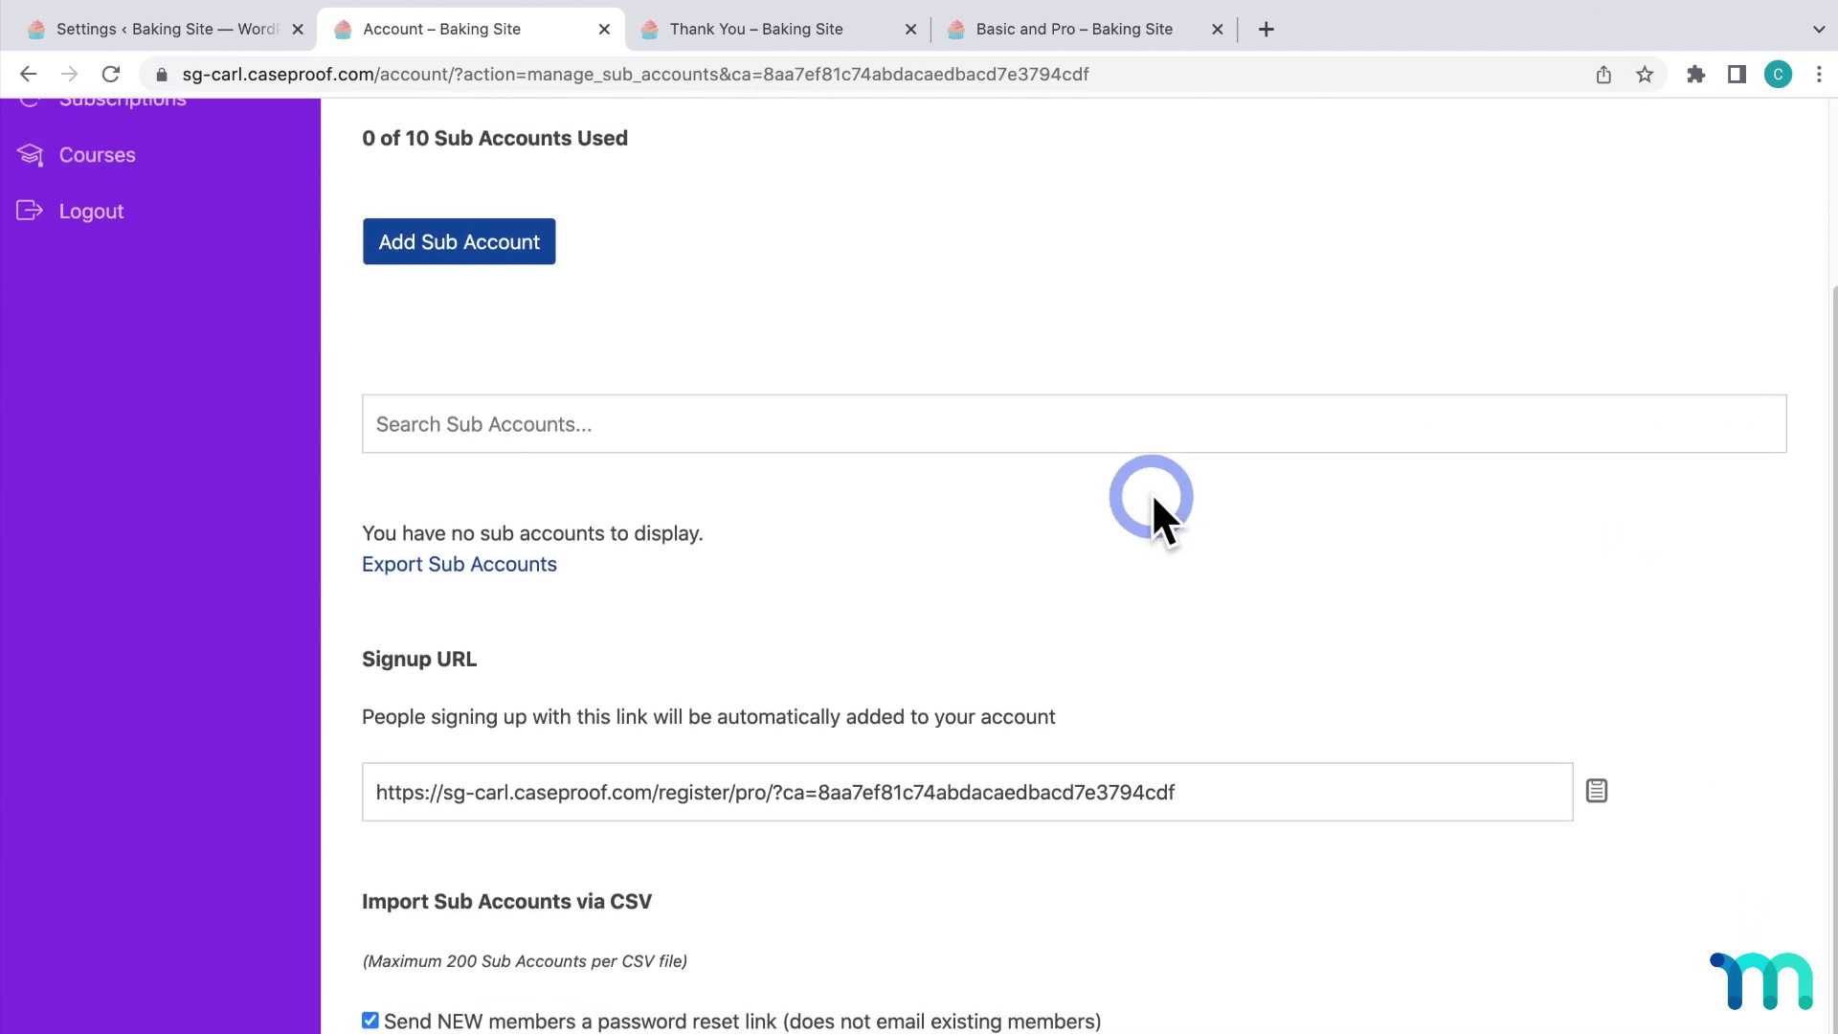
click(507, 359)
scroll(716, 503, down, 4)
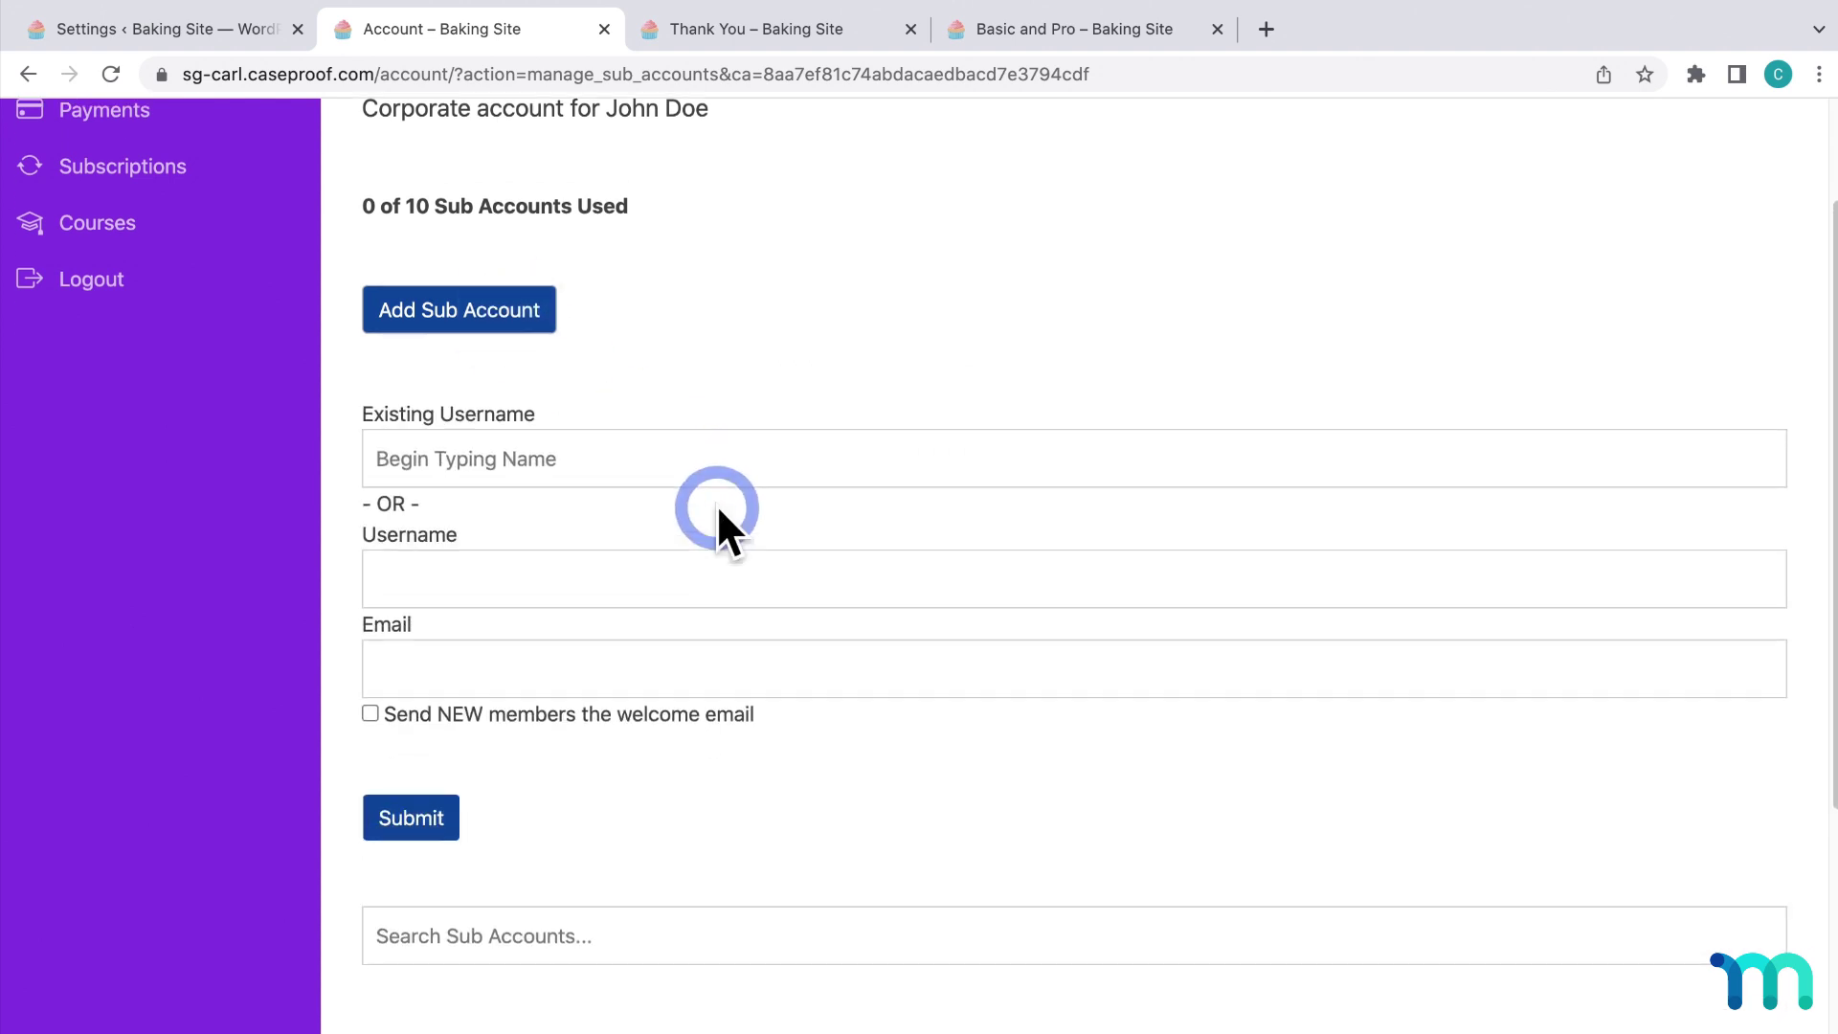
scroll(718, 506, up, 5)
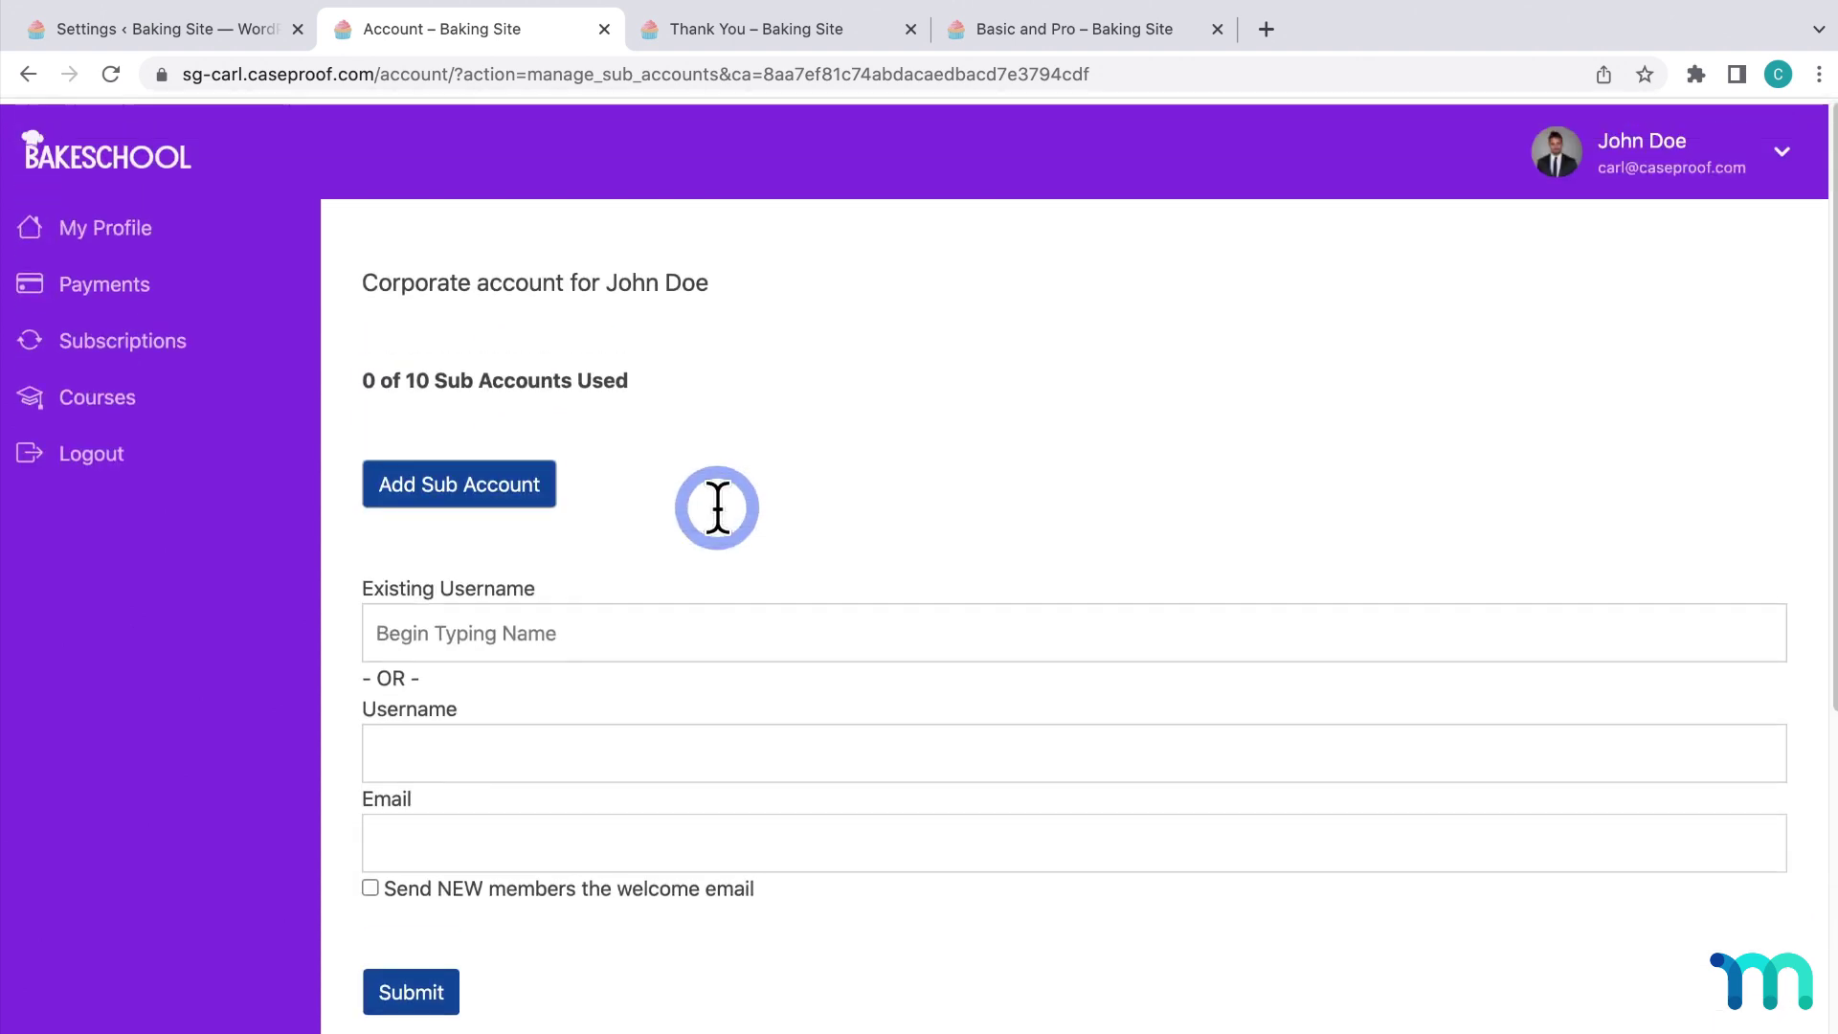
click(180, 385)
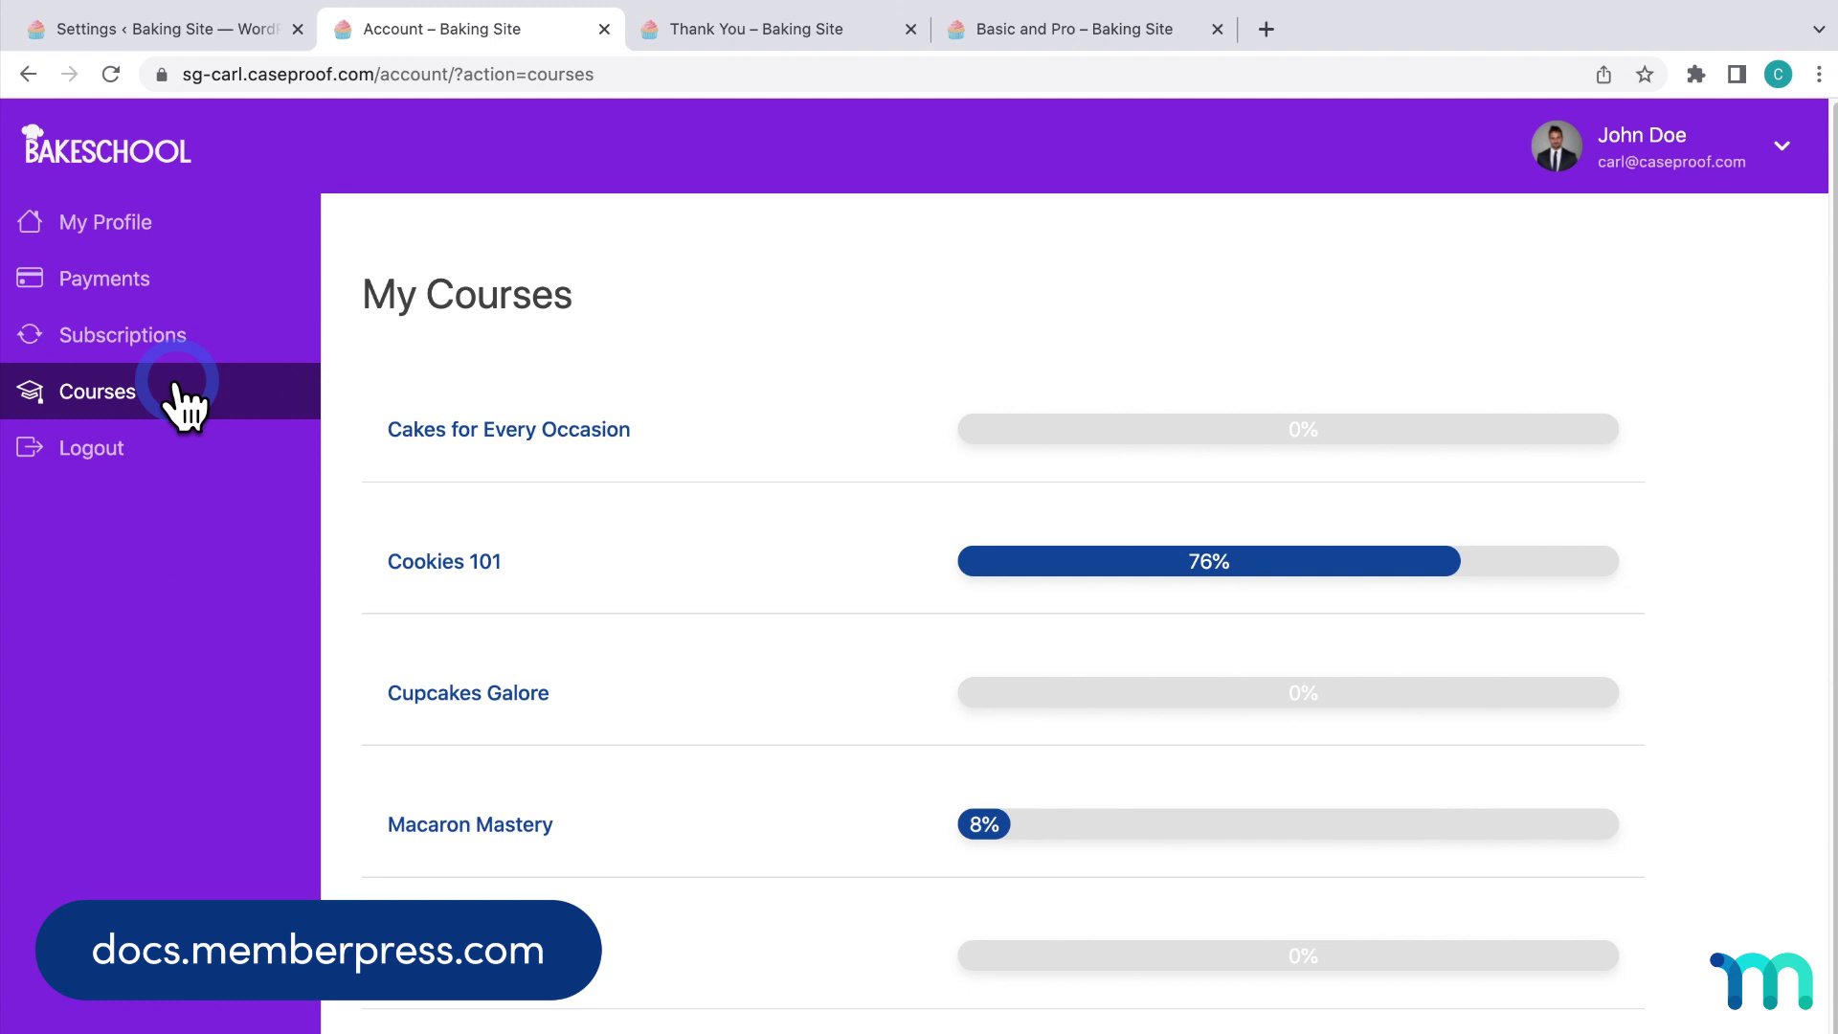
Close the account tab and preview the Courses / Lessons template settings in ReadyLaunch.
click(604, 29)
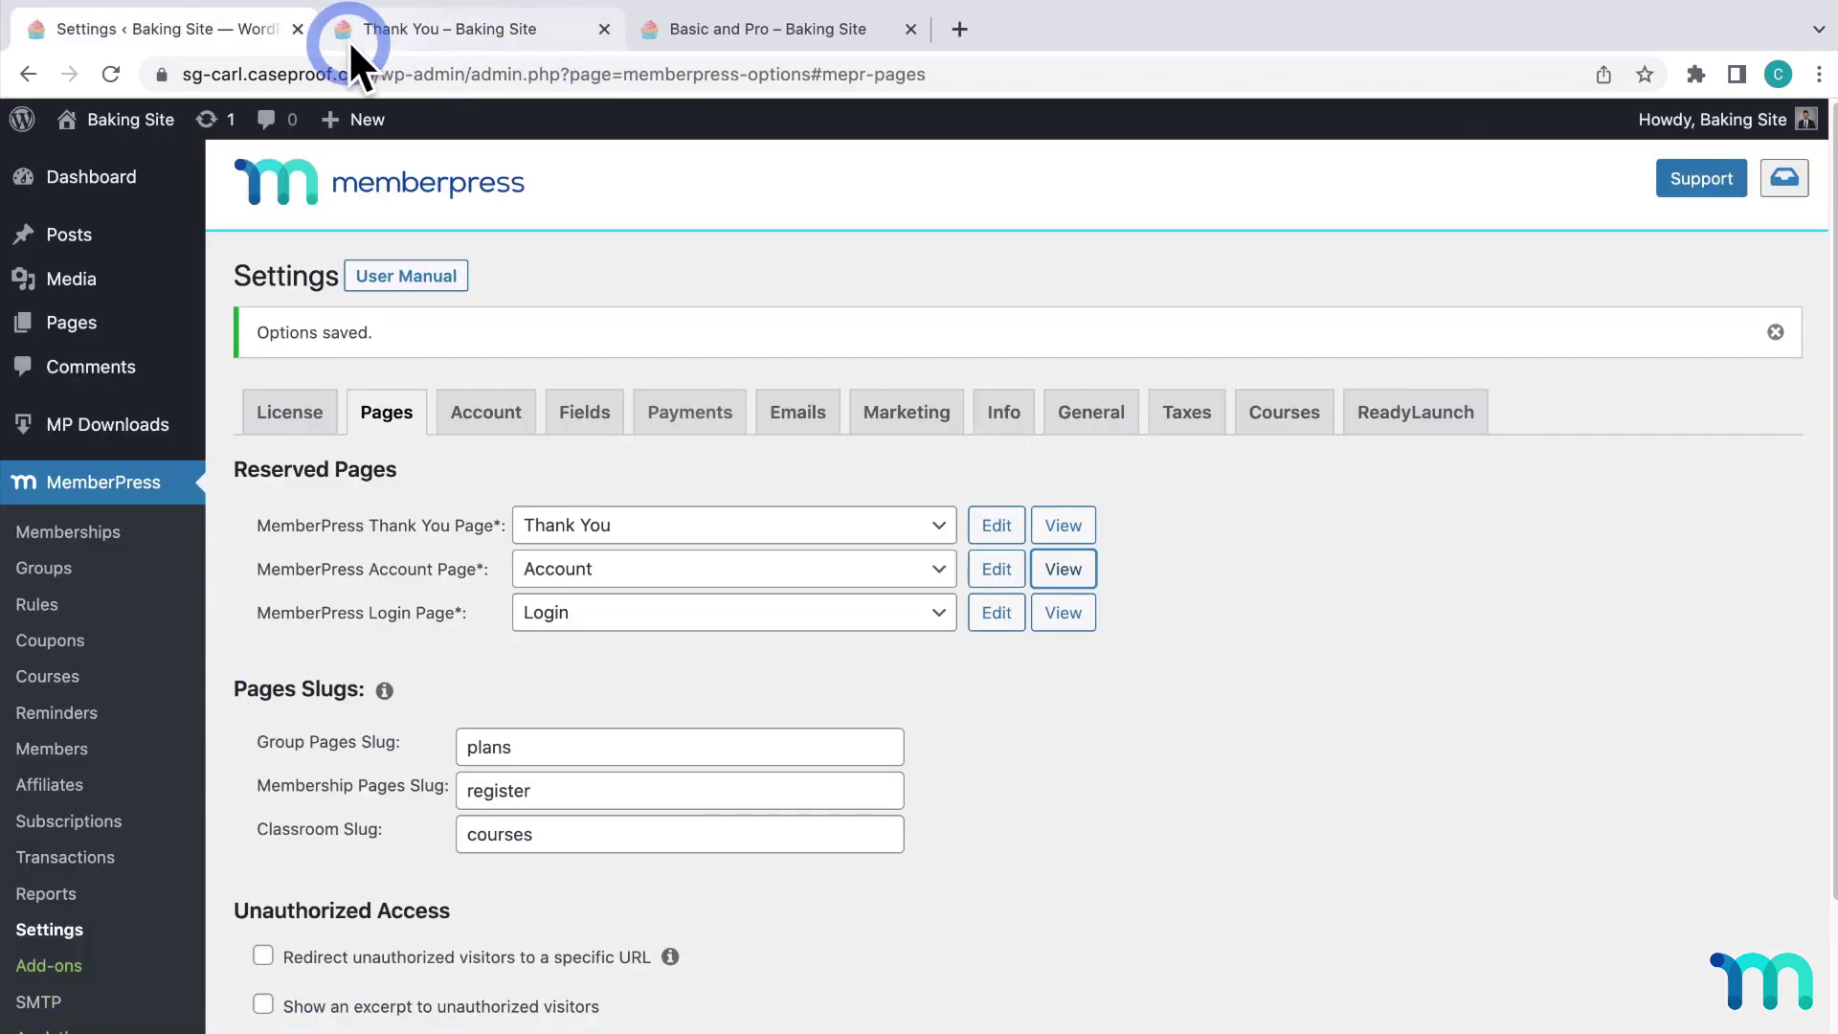
click(1445, 413)
scroll(1427, 418, down, 4)
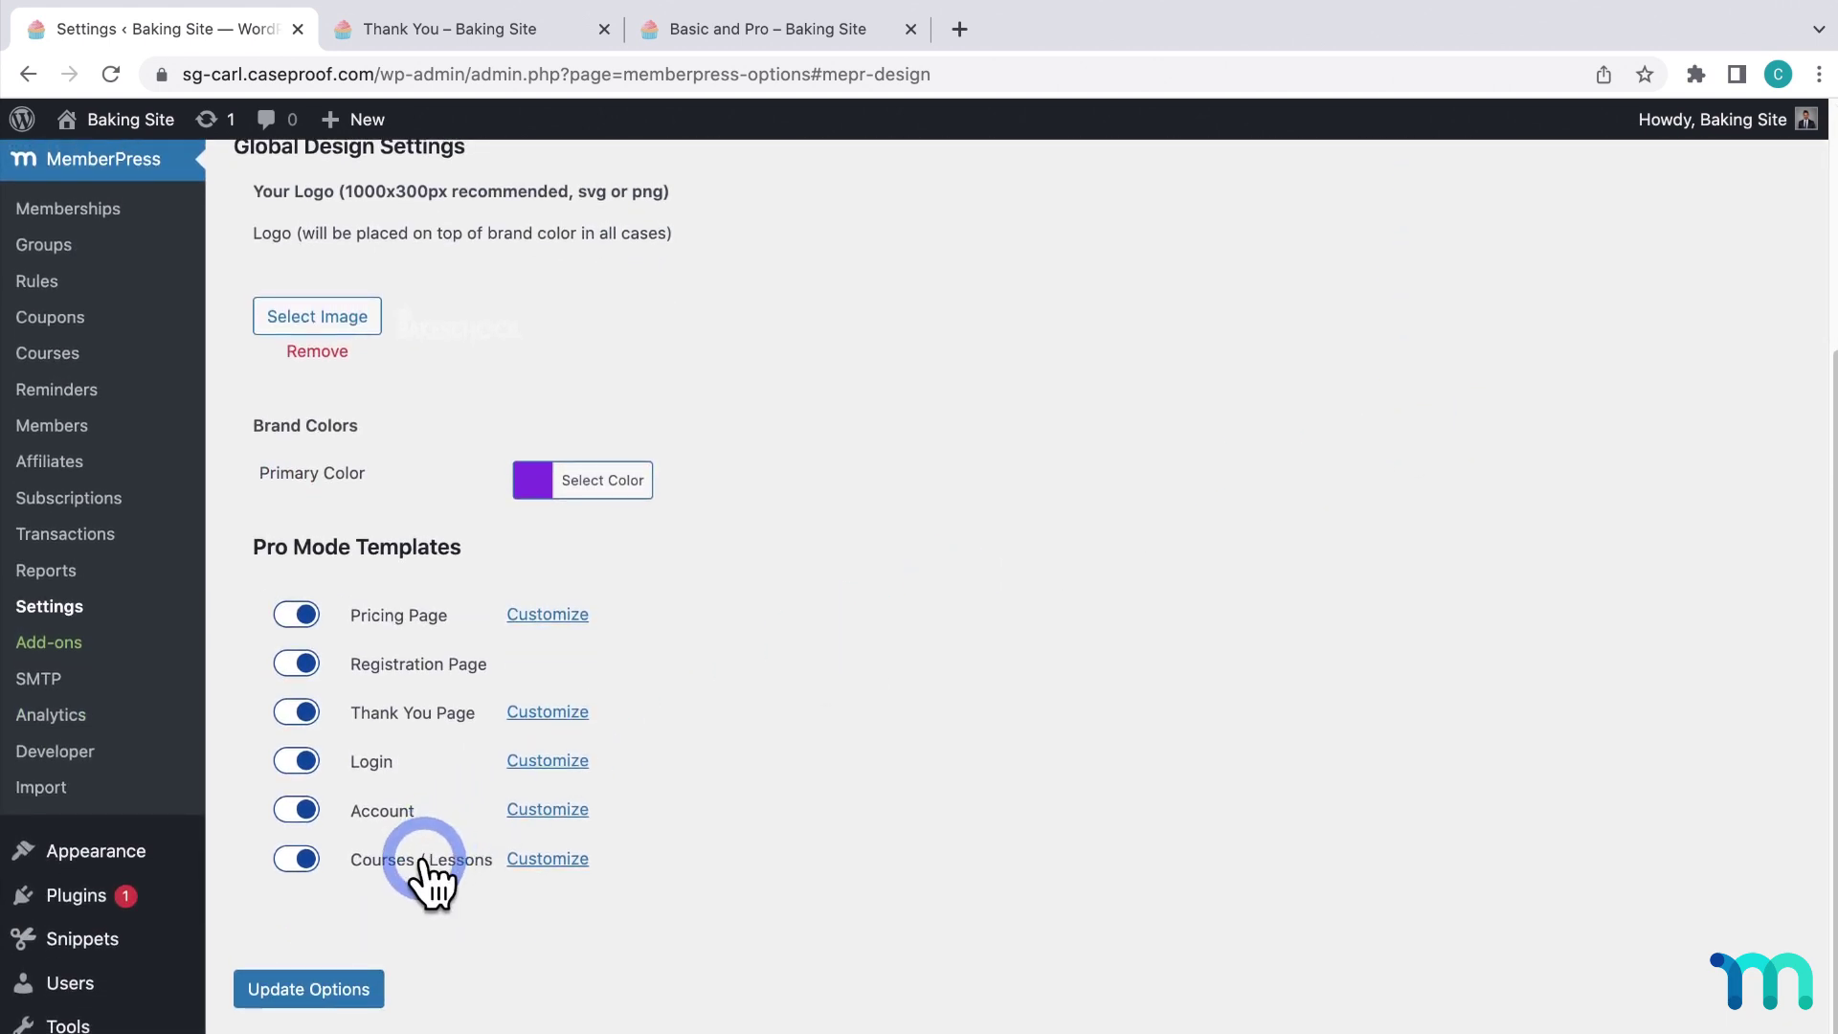
click(536, 861)
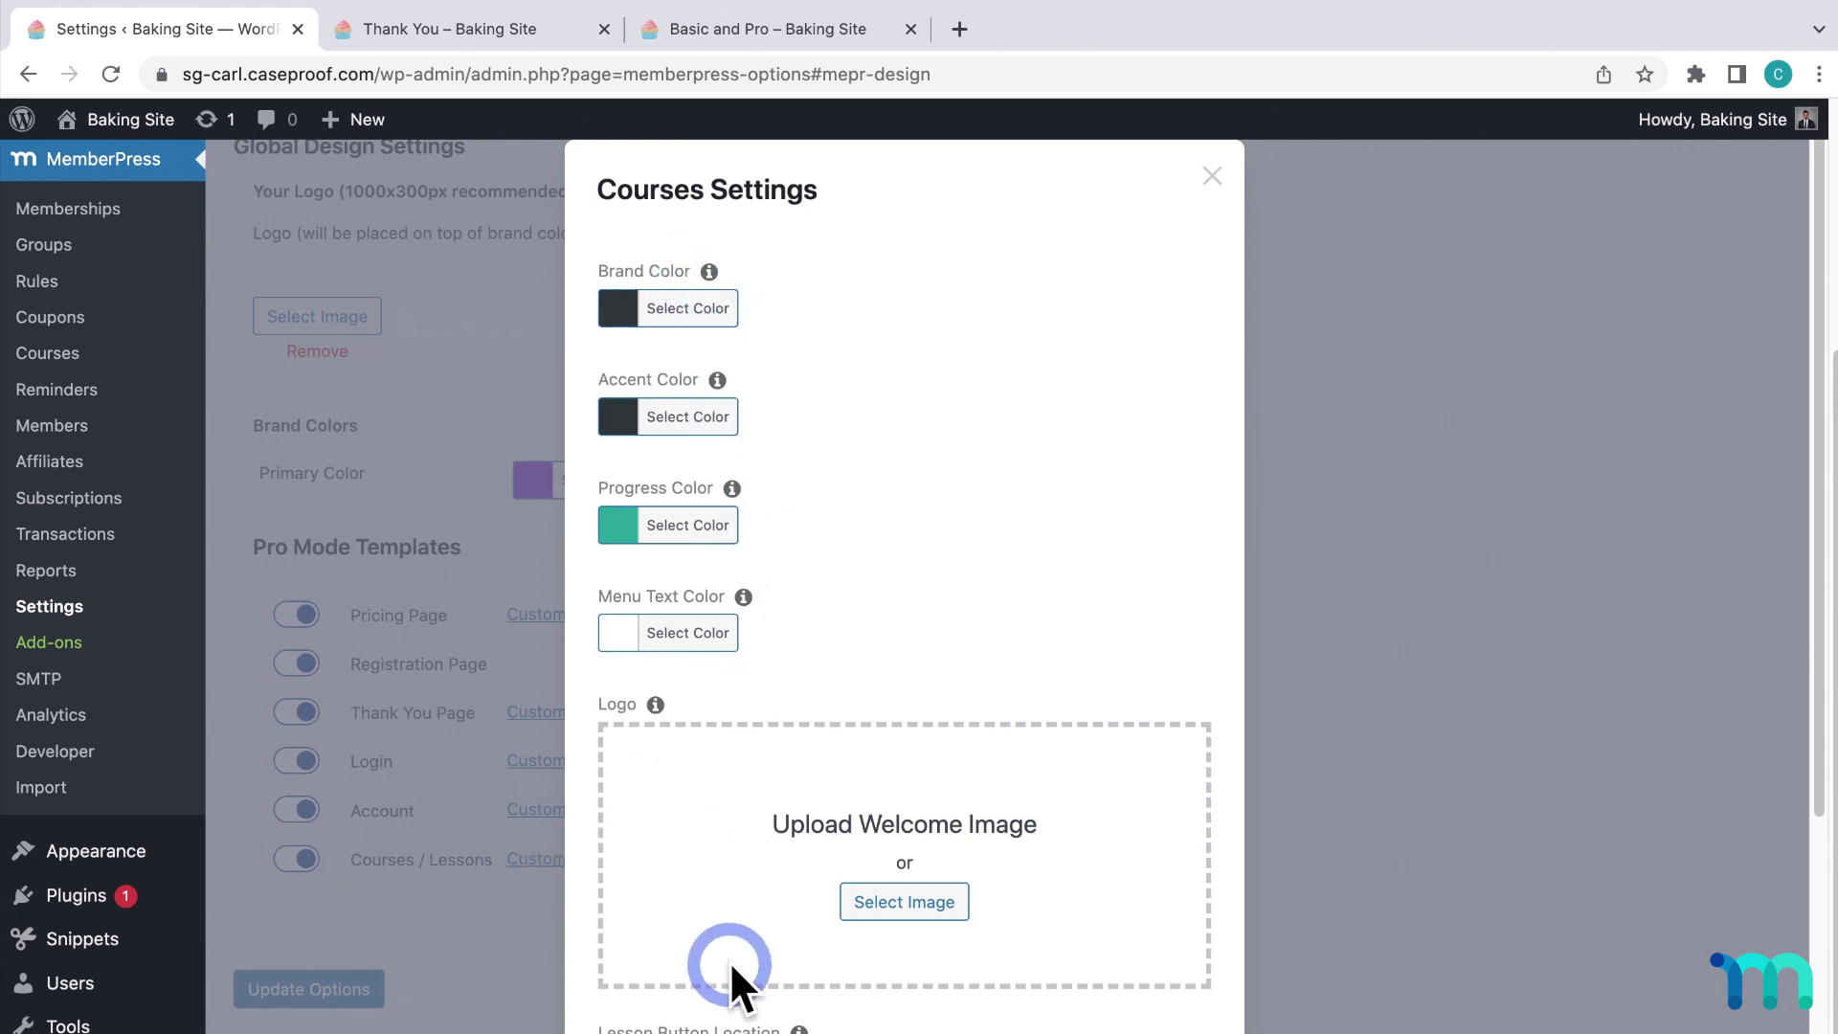
click(1209, 194)
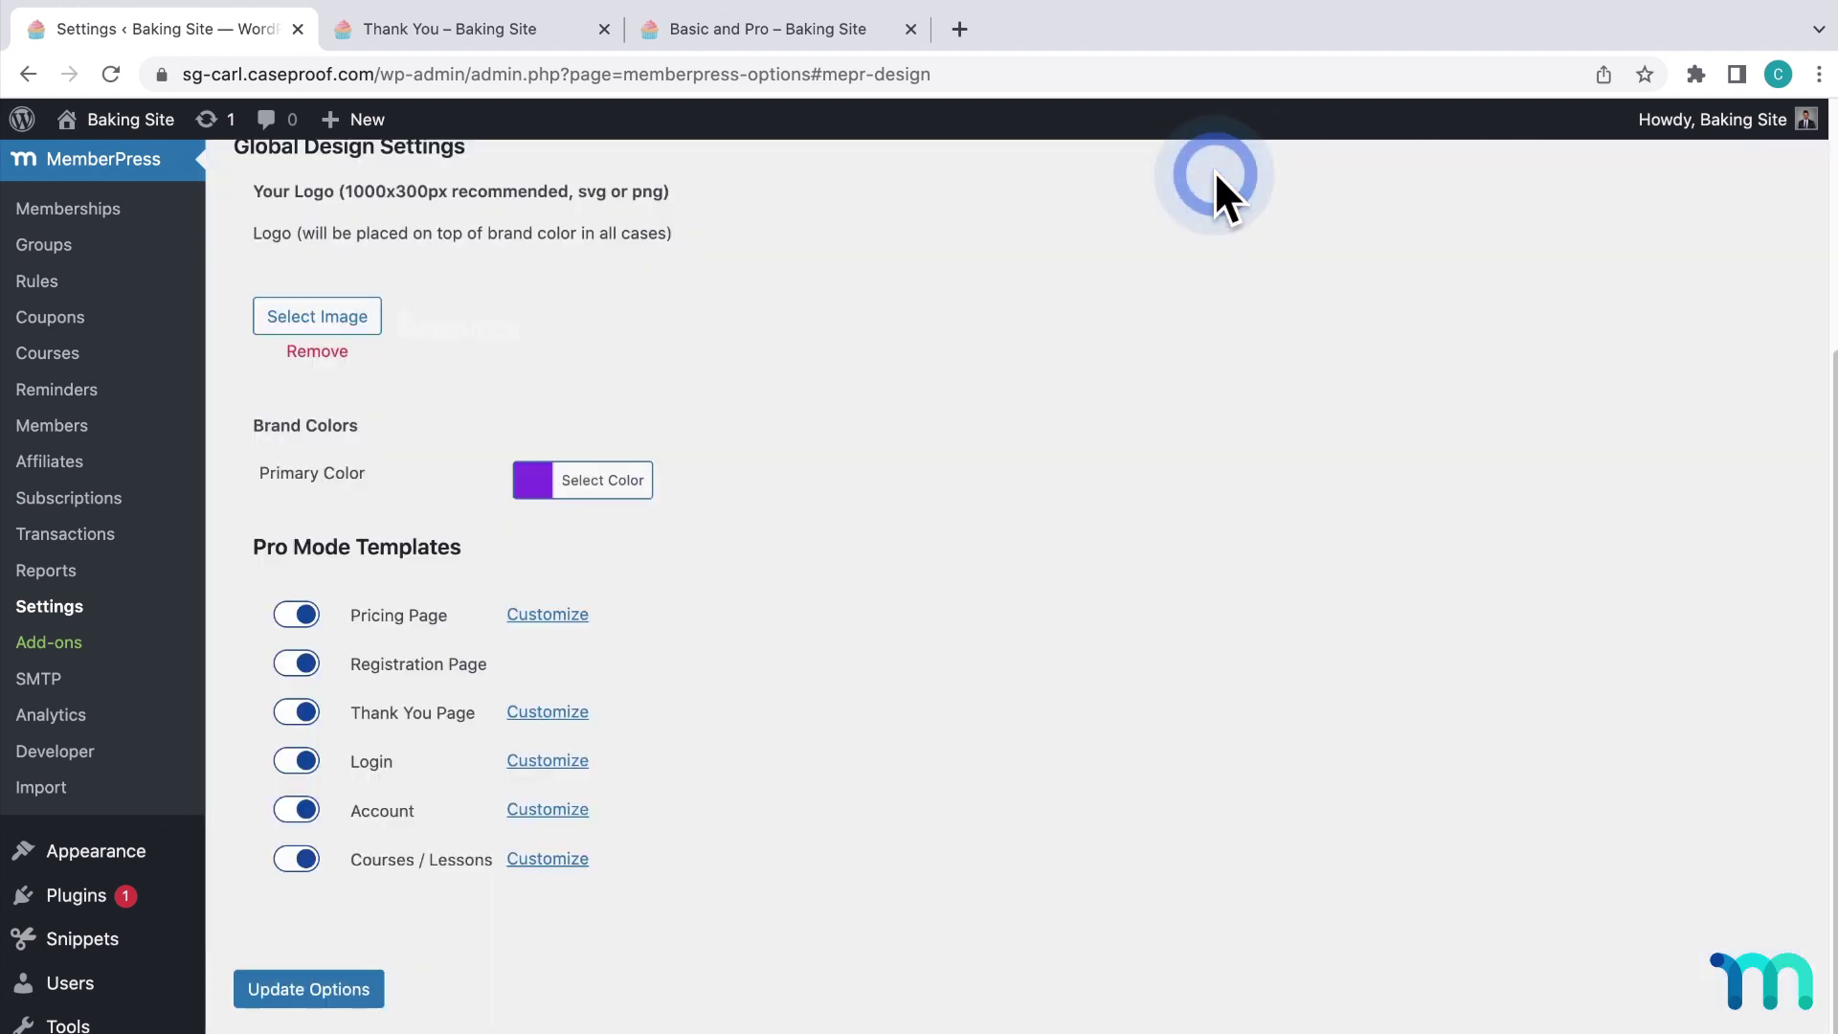
Open Courses in a new tab, view Cookies 101, then return to the catalogue and Settings tab.
right_click(75, 349)
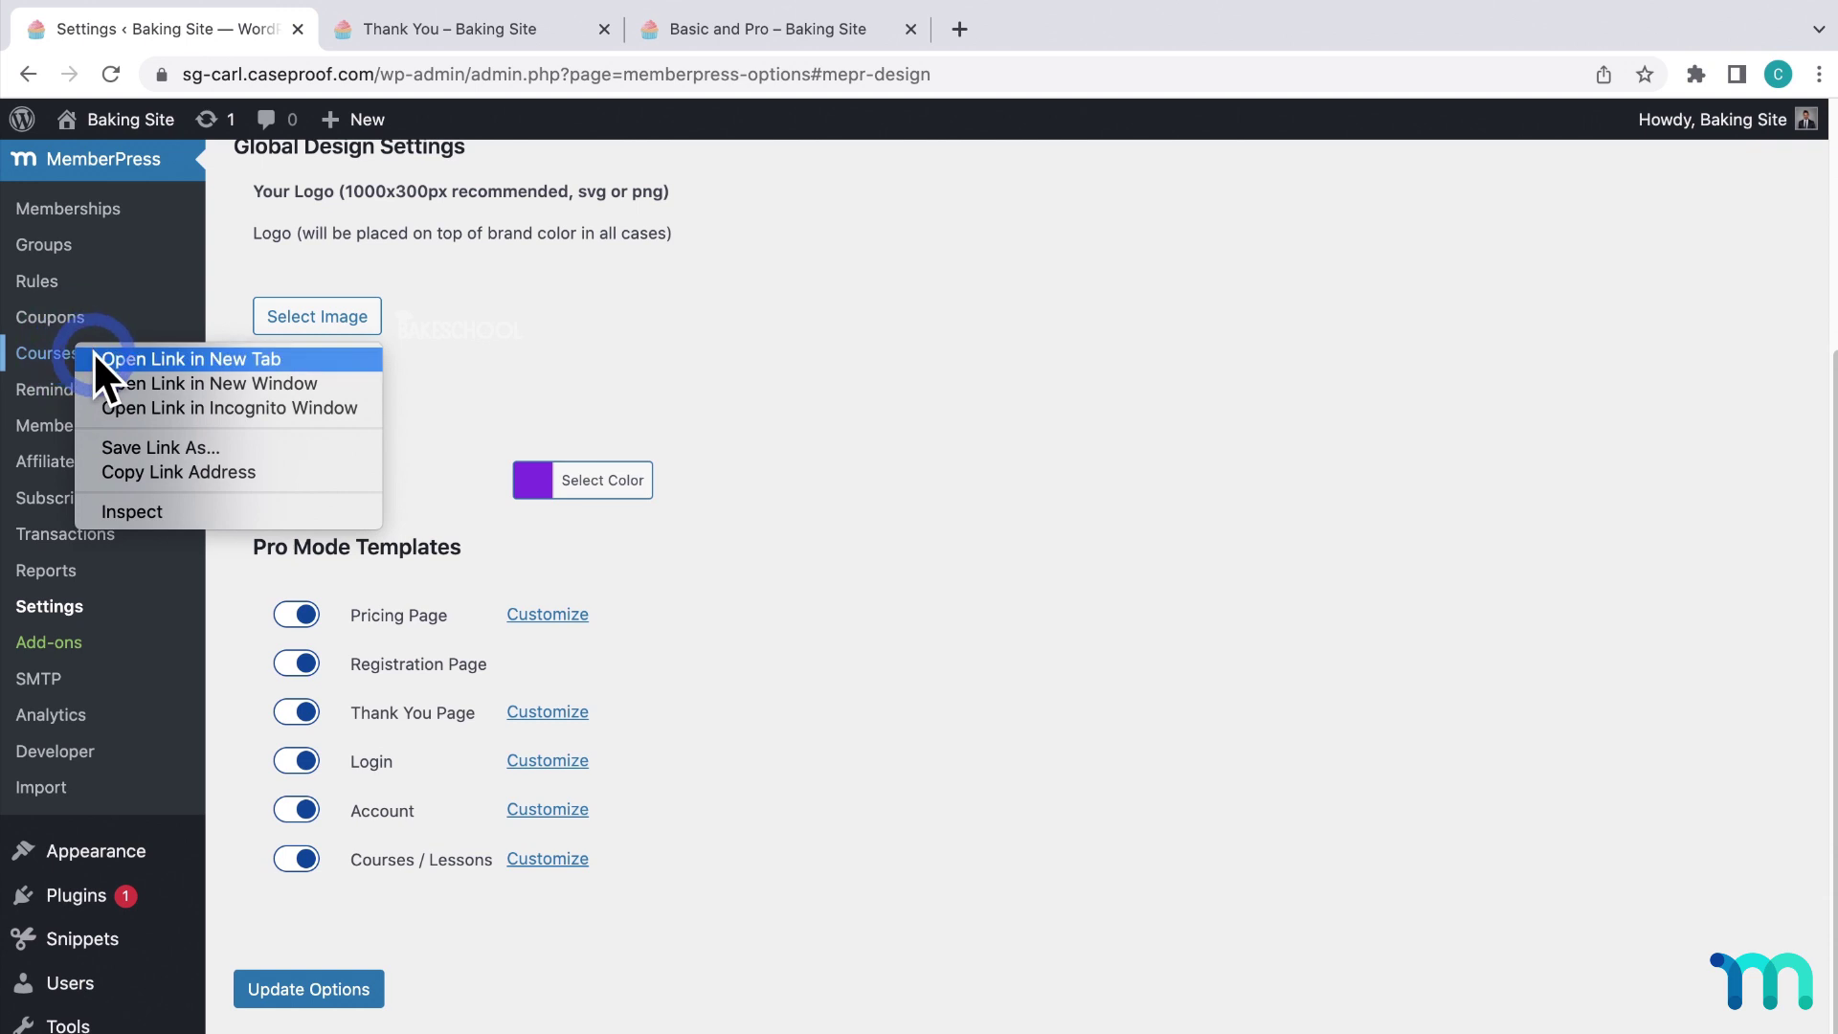
click(94, 352)
click(456, 38)
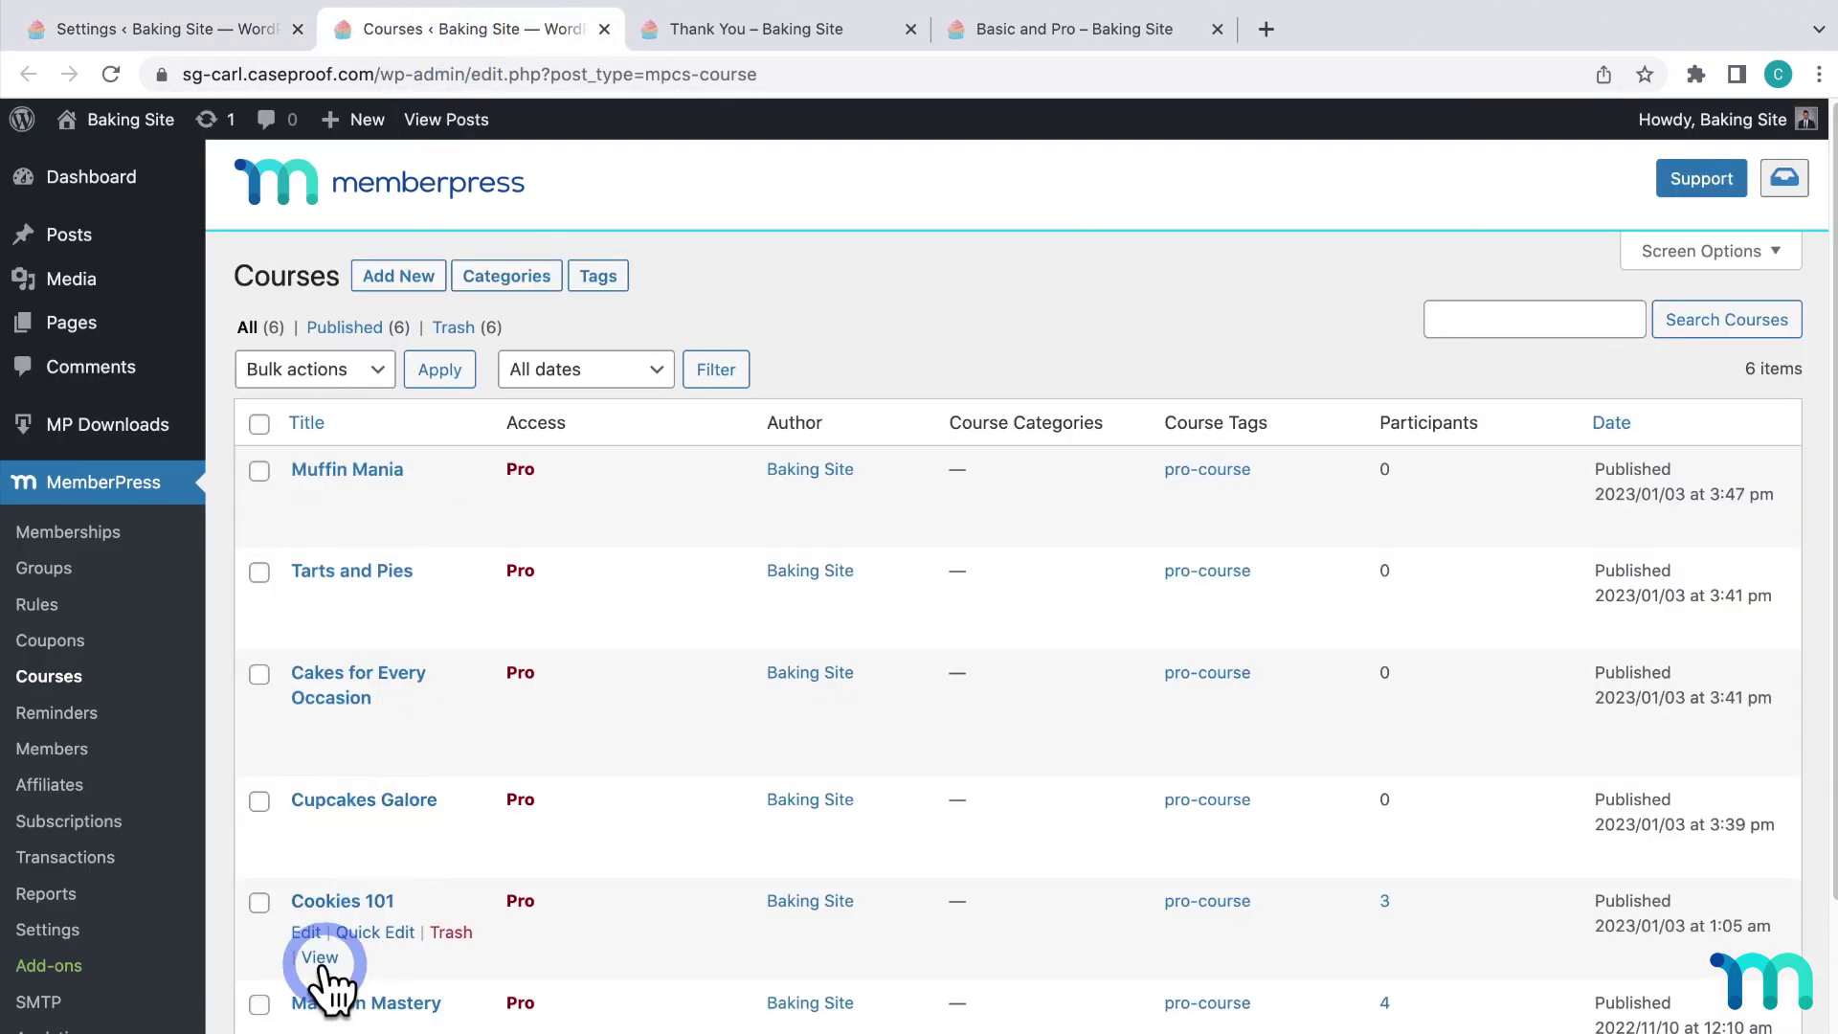
click(319, 958)
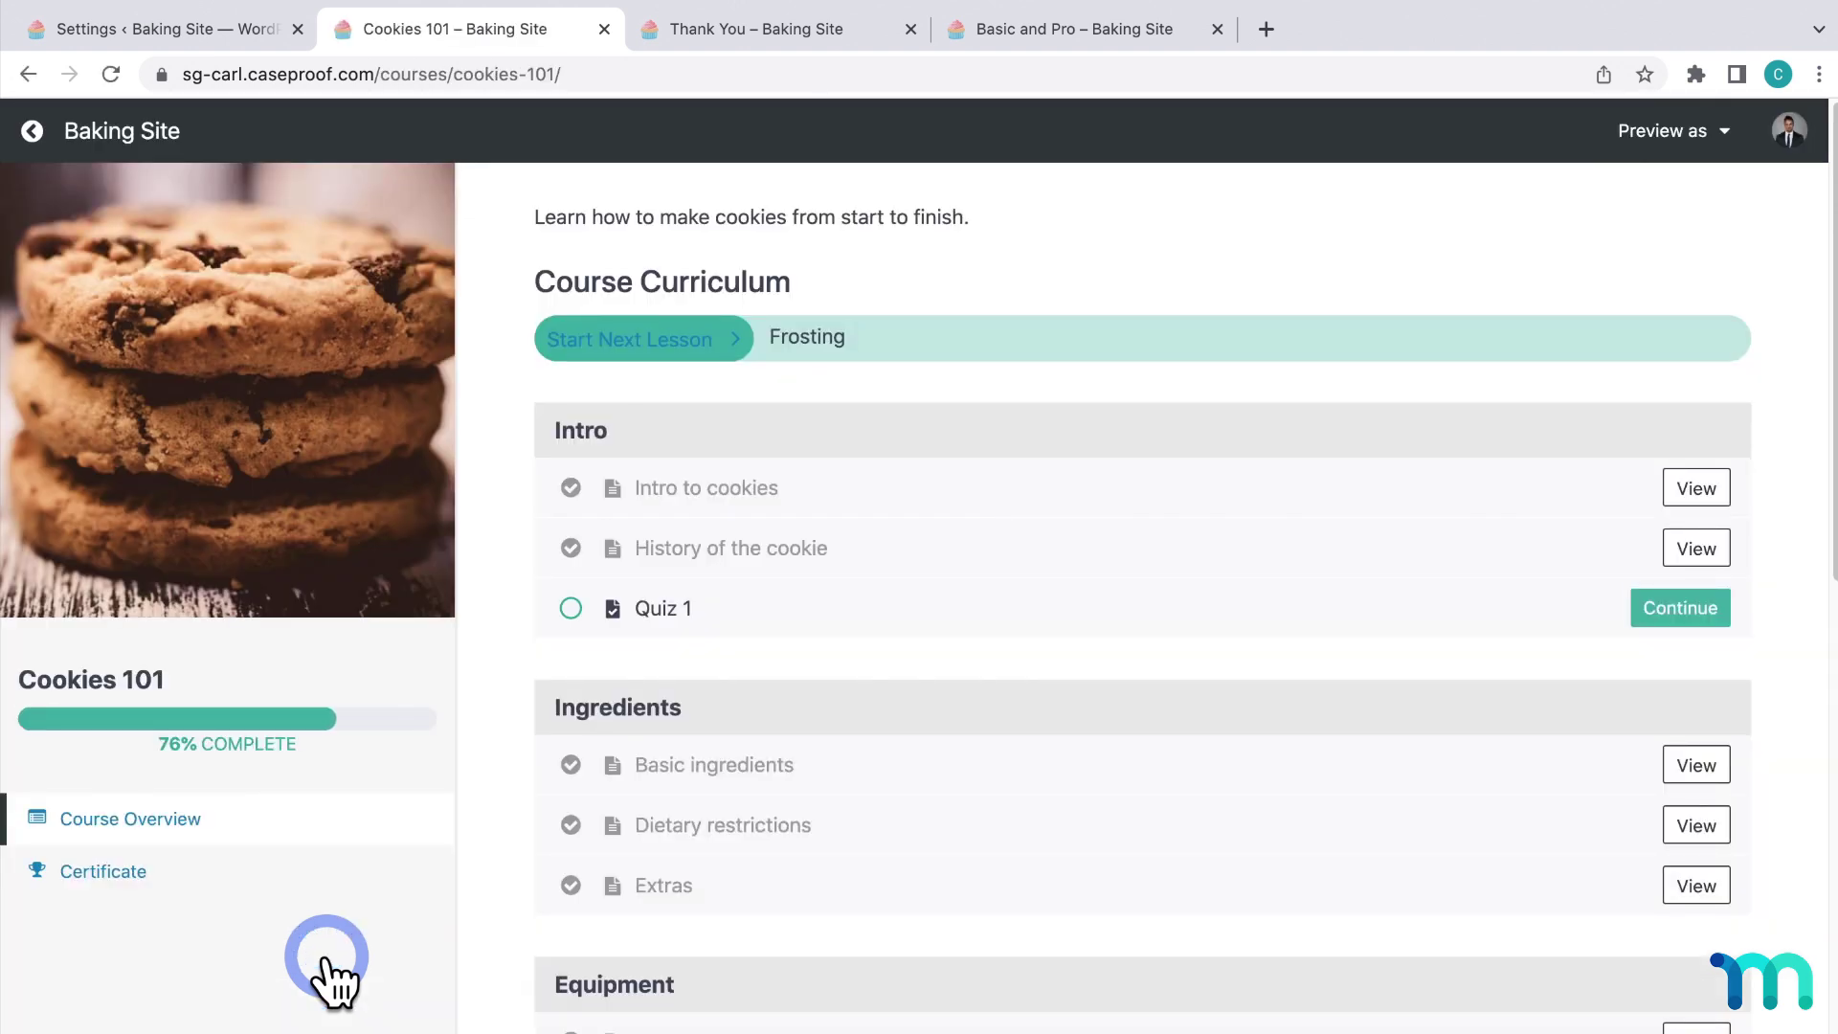
click(33, 131)
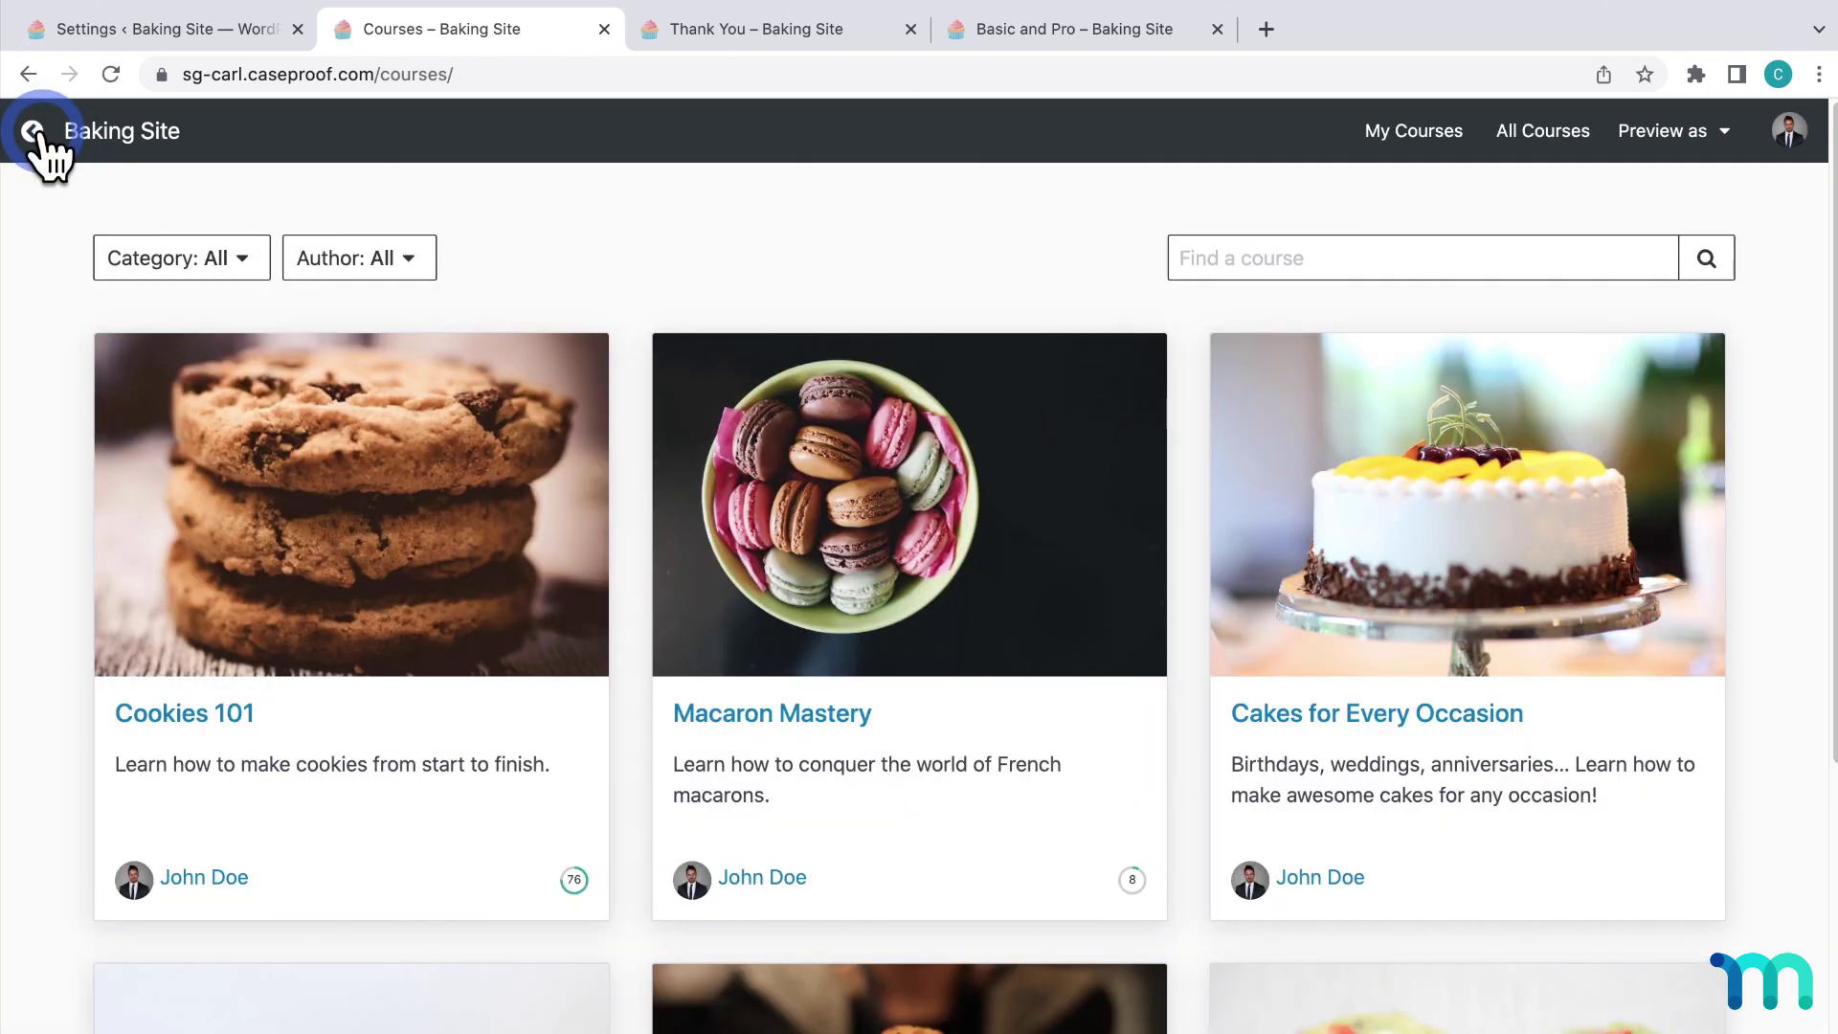
click(194, 31)
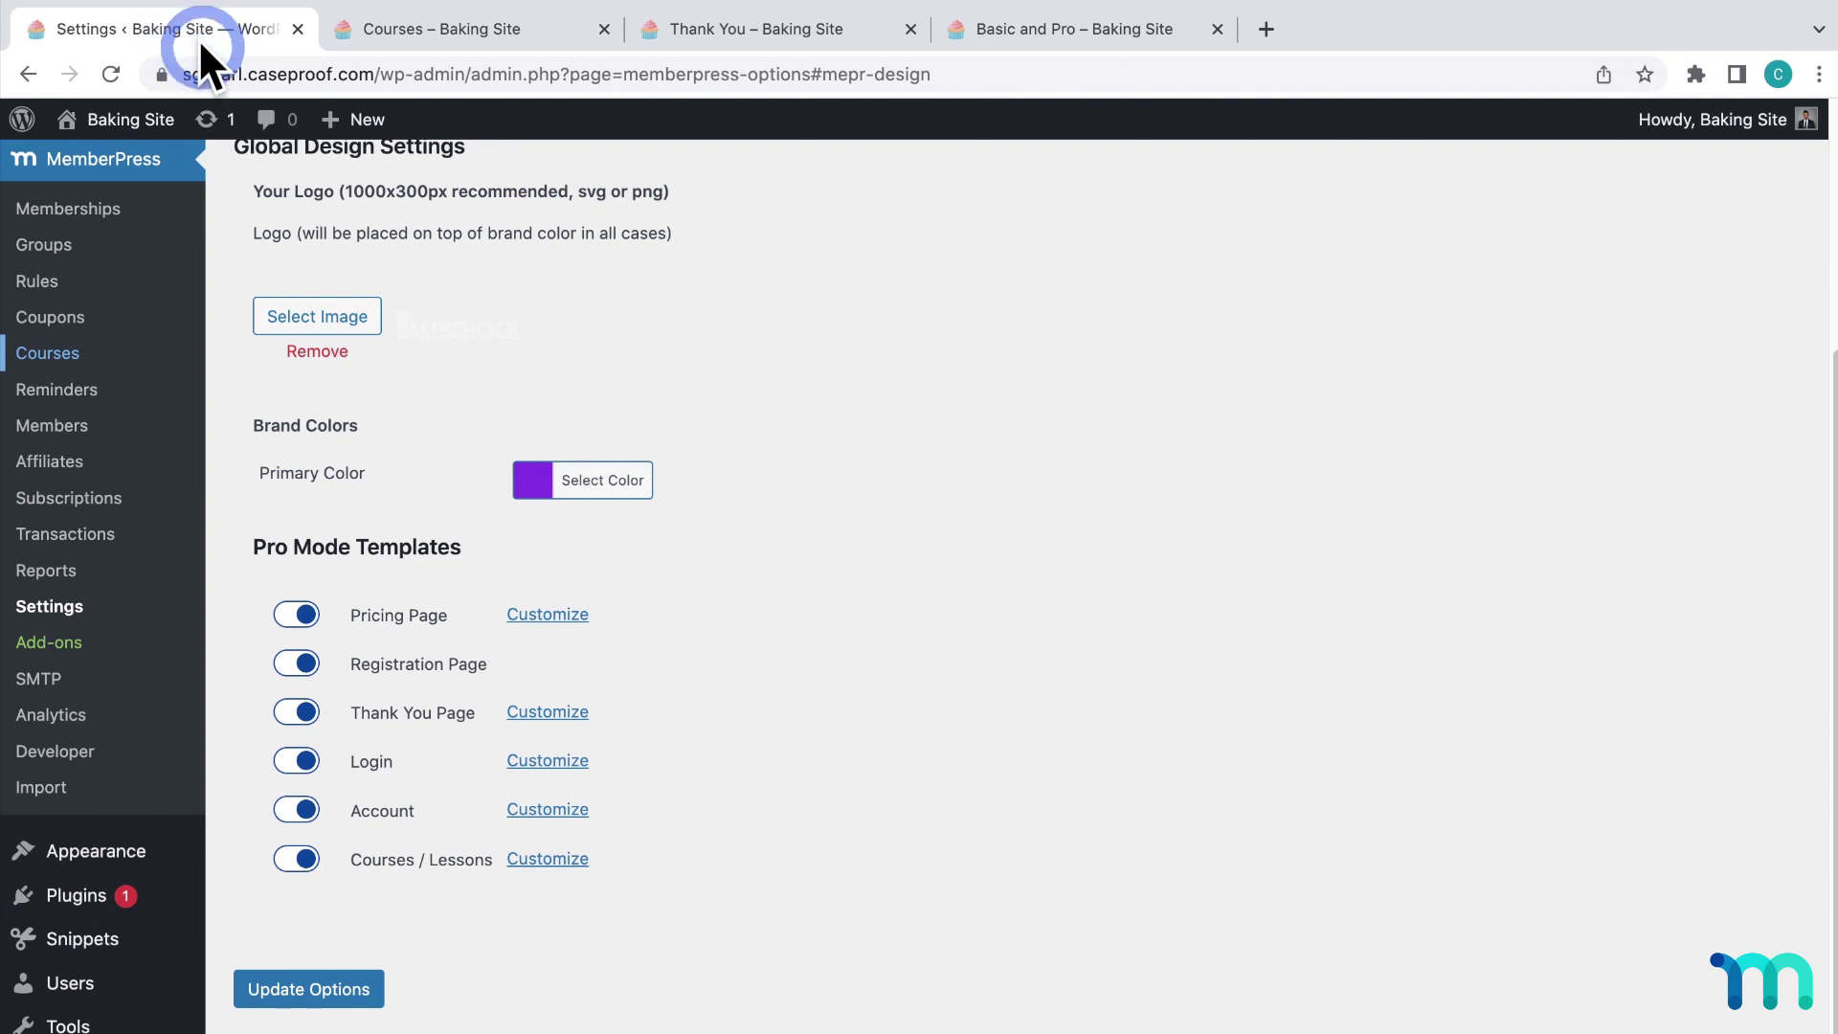
Set the Courses / Lessons brand colour to purple #8224e3.
click(554, 861)
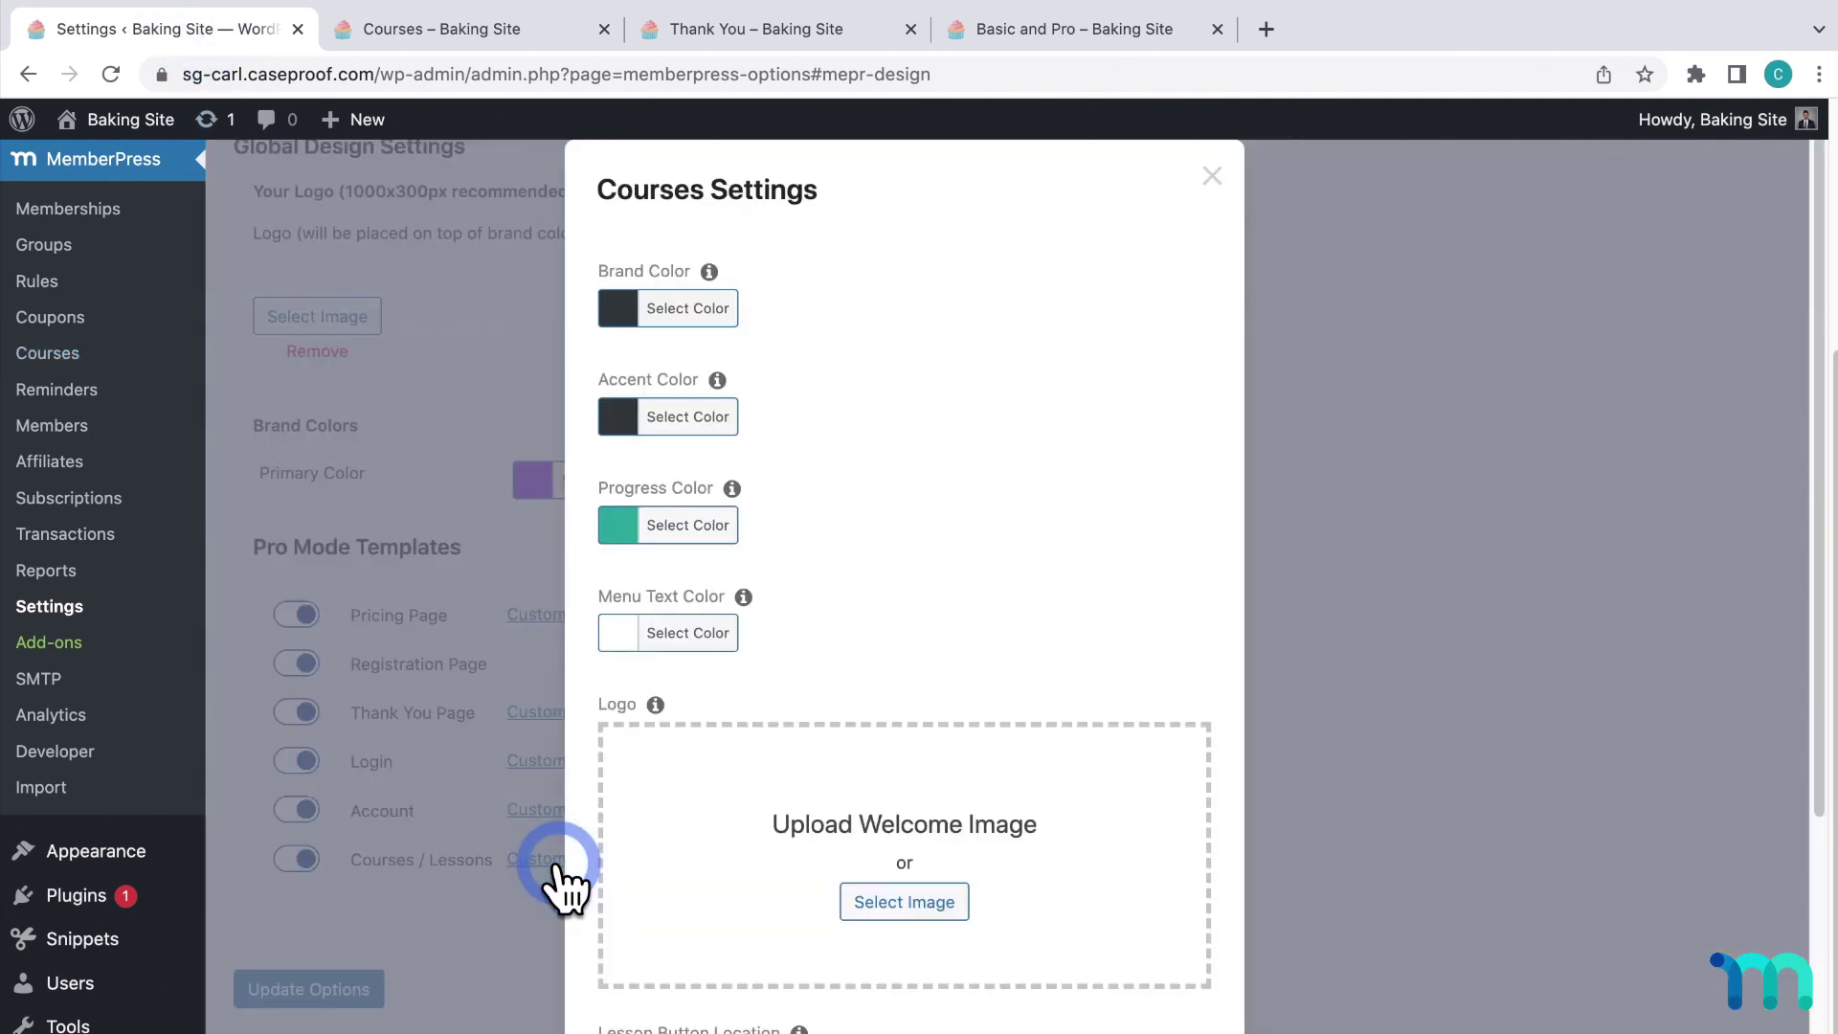
click(698, 311)
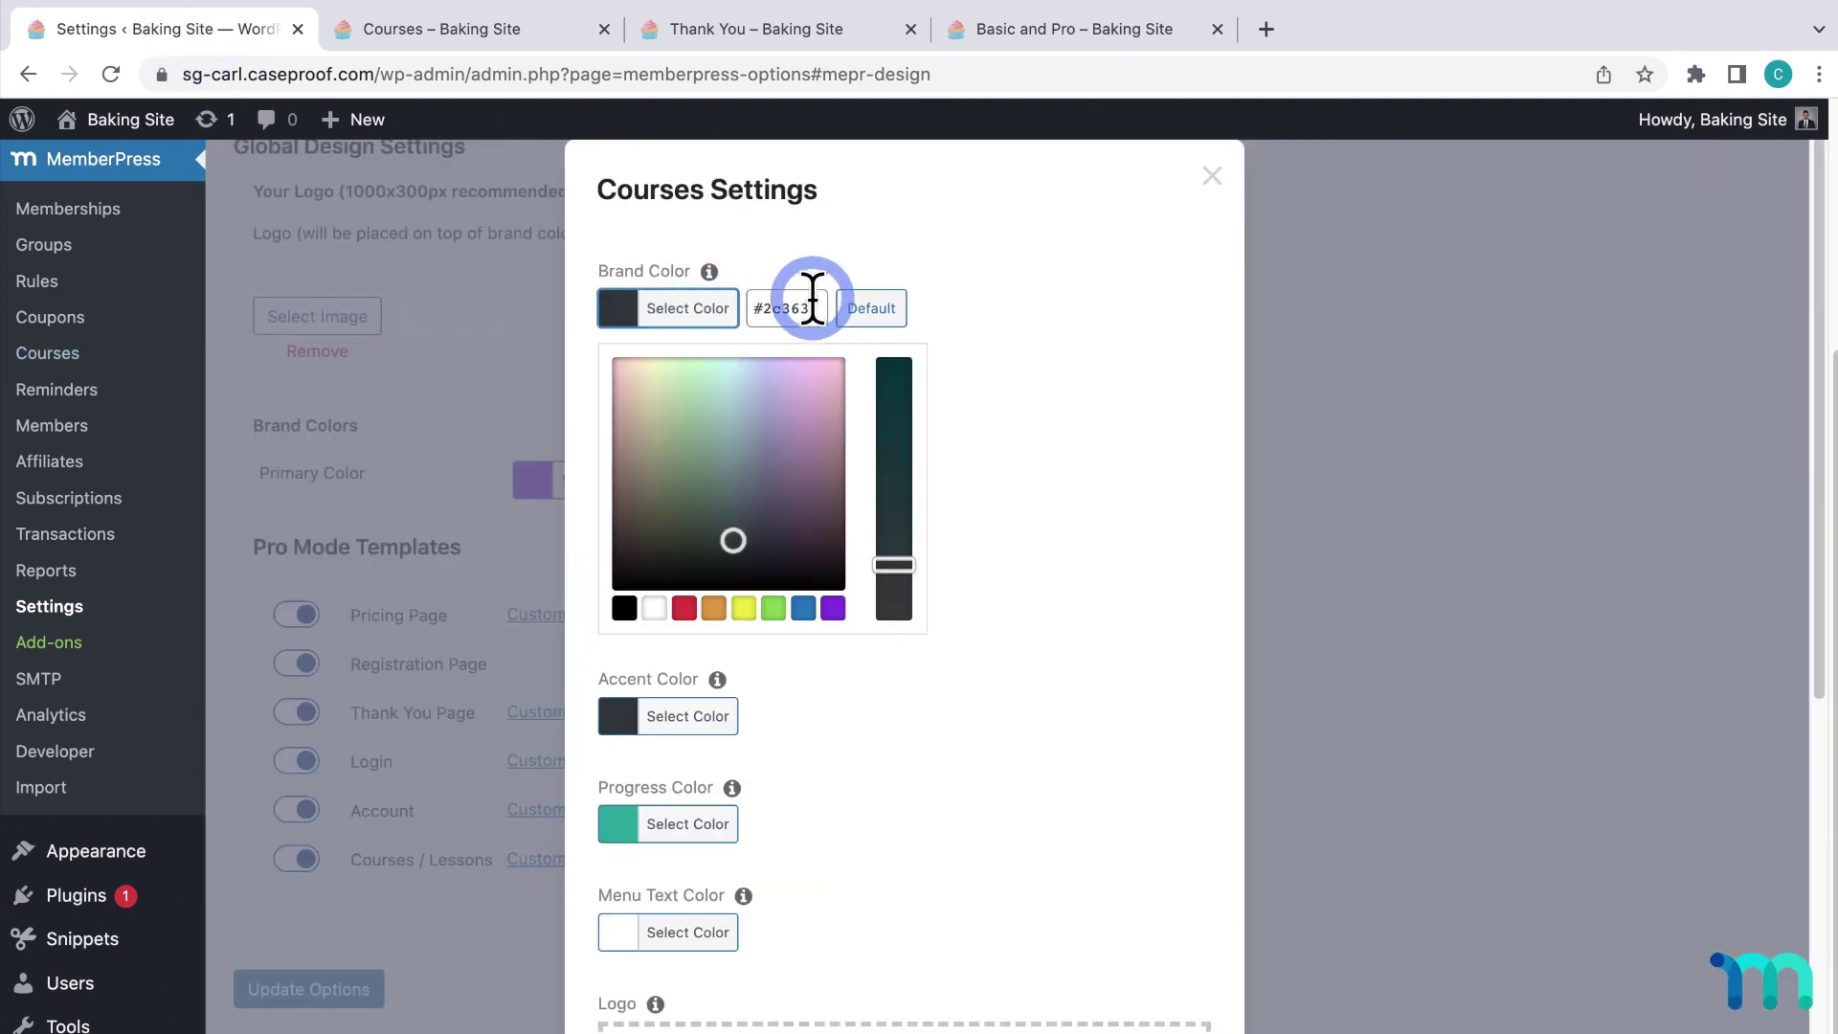
drag(812, 299, 751, 296)
text(#8224e3)
click(1009, 311)
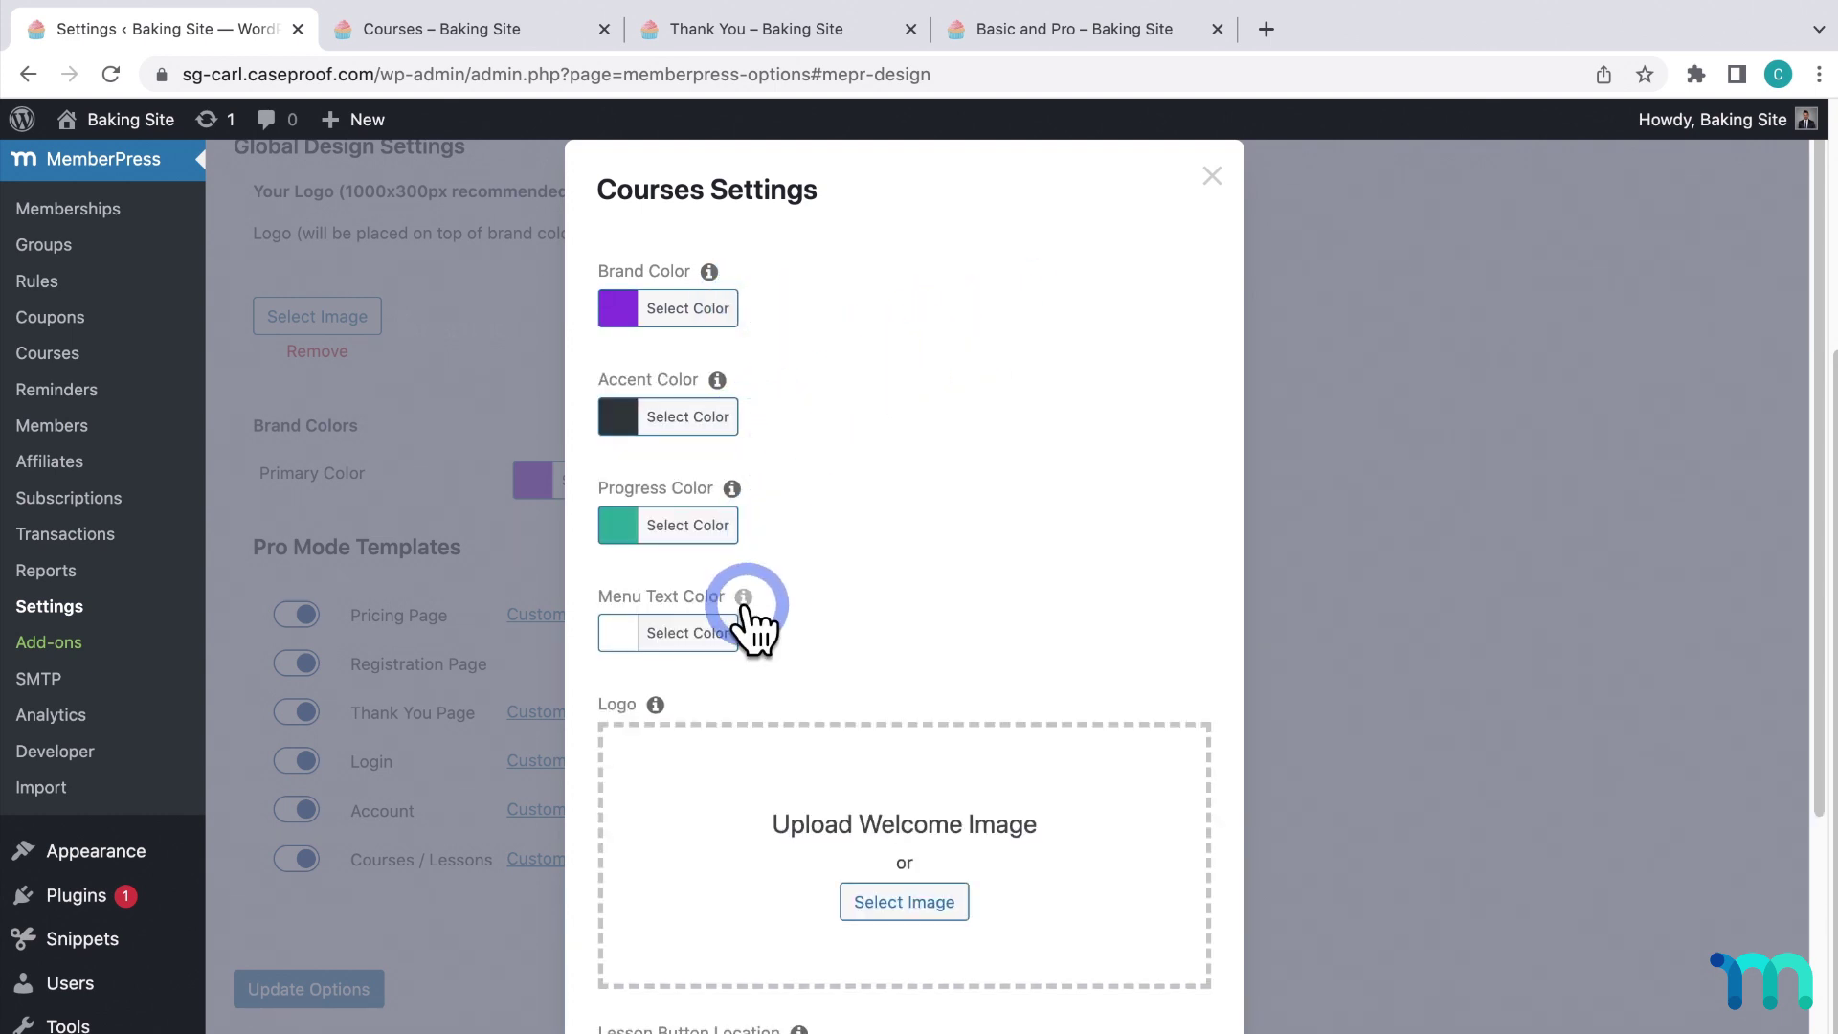
Upload BakeSchoolLogo_White.png as the courses logo and save the options.
click(941, 910)
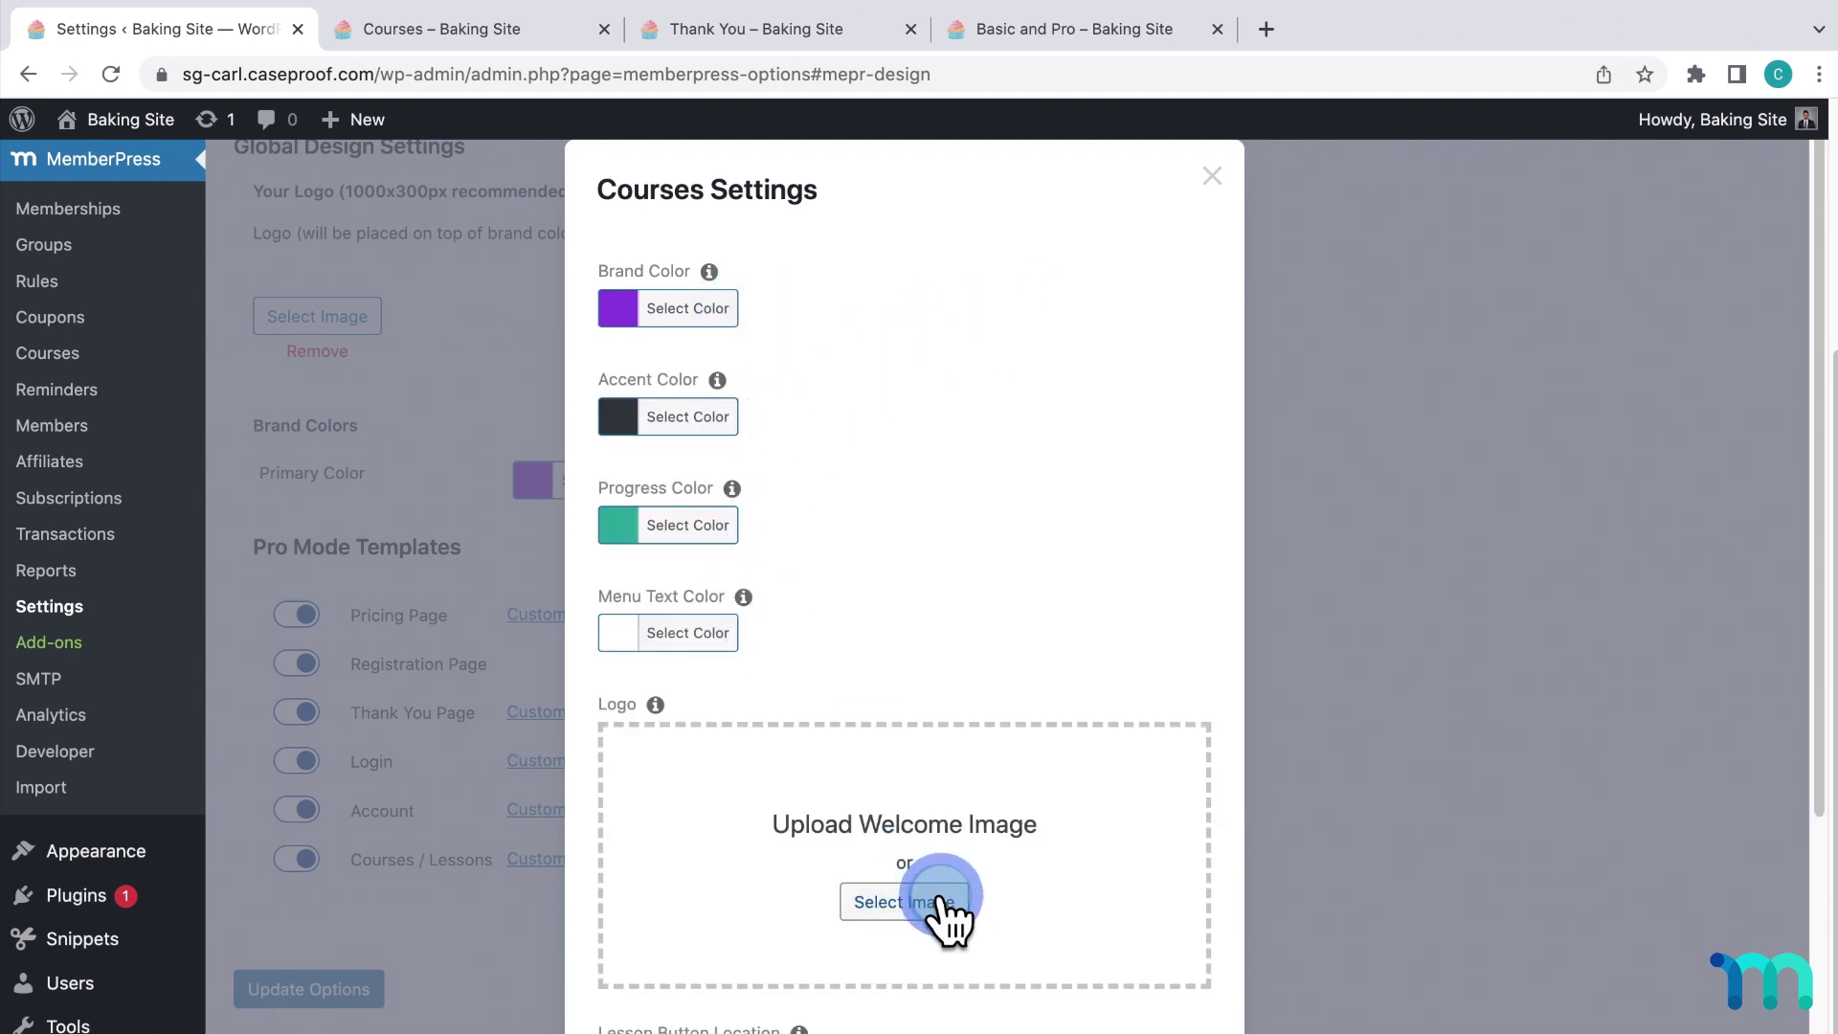
click(713, 88)
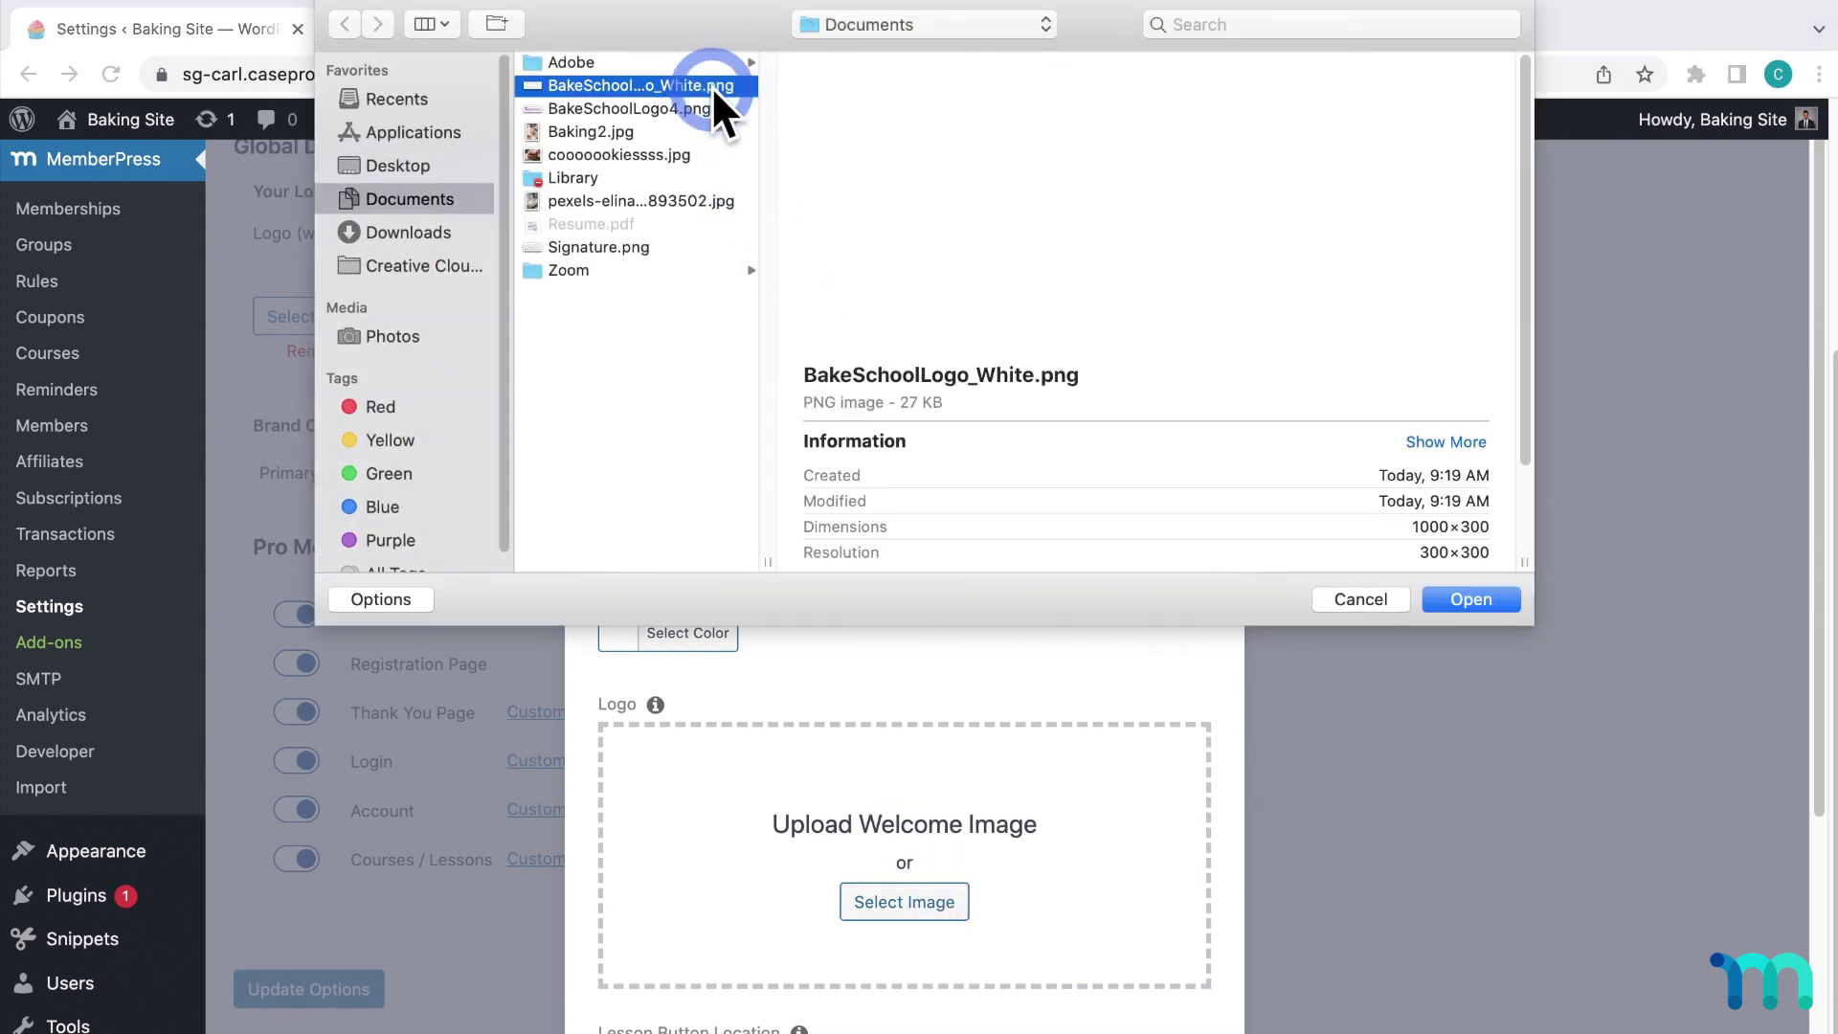
click(1468, 601)
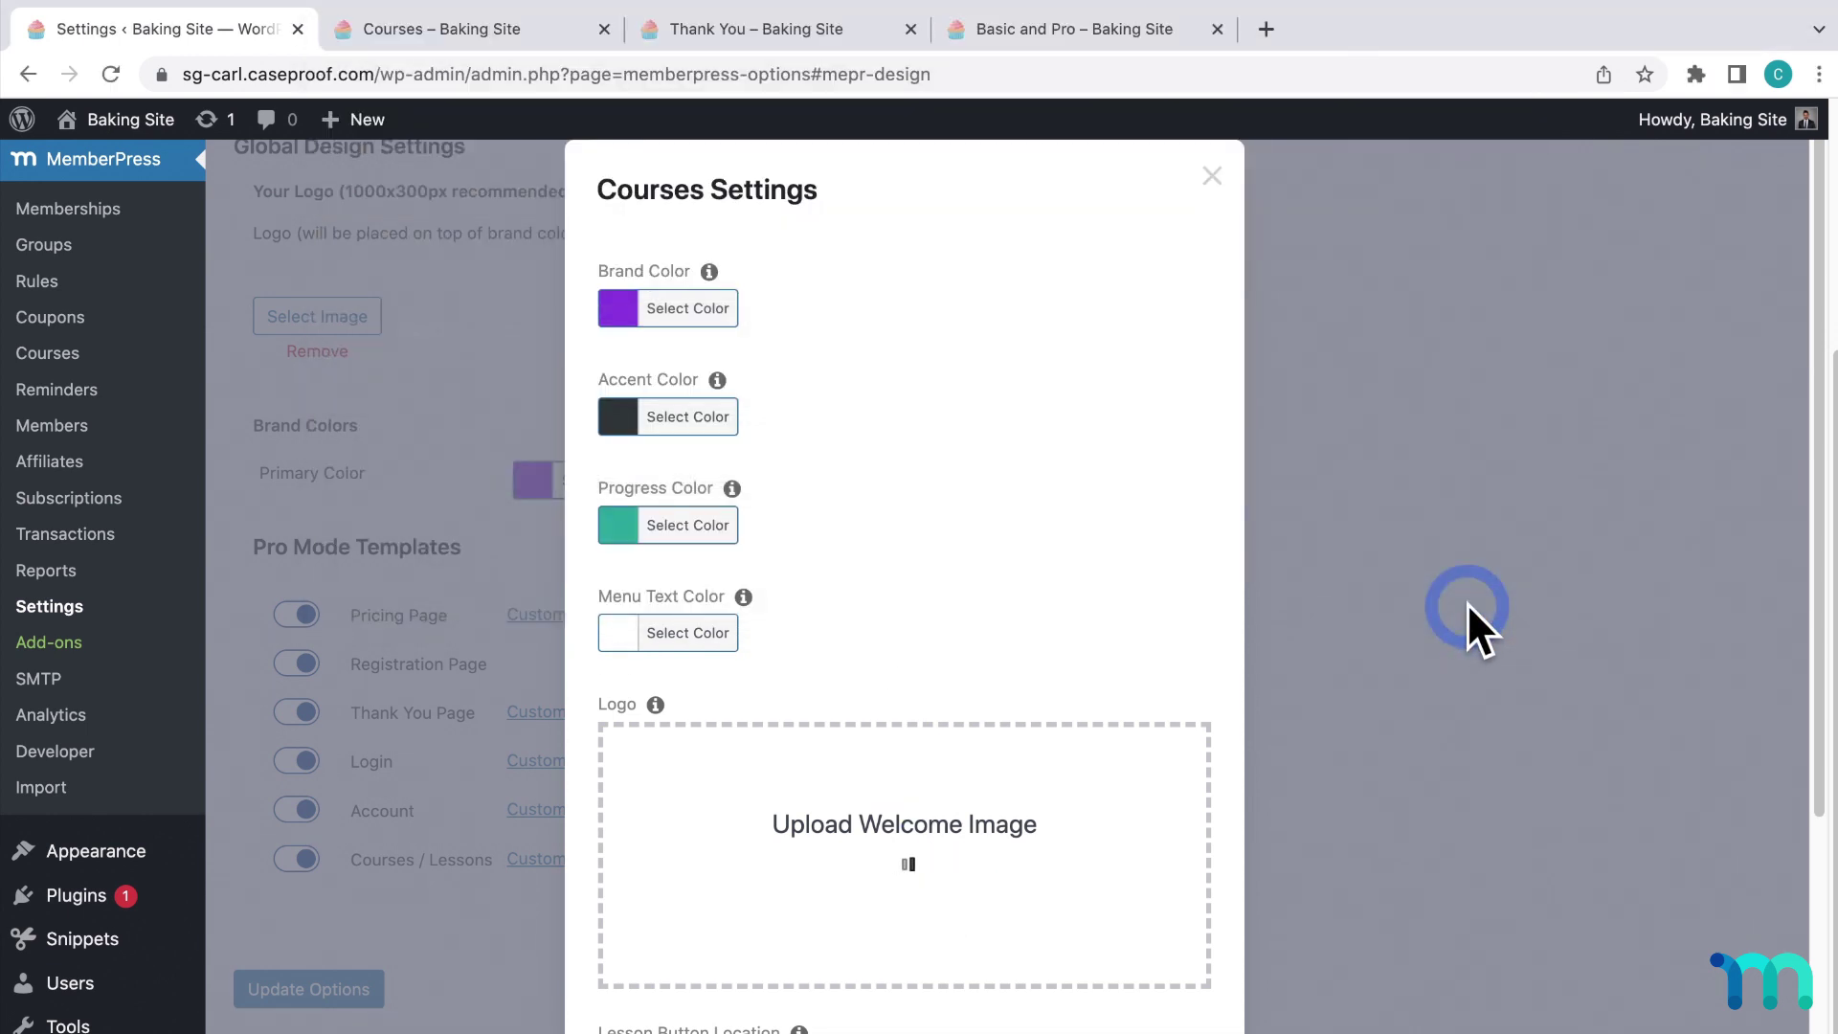
scroll(1120, 625, down, 5)
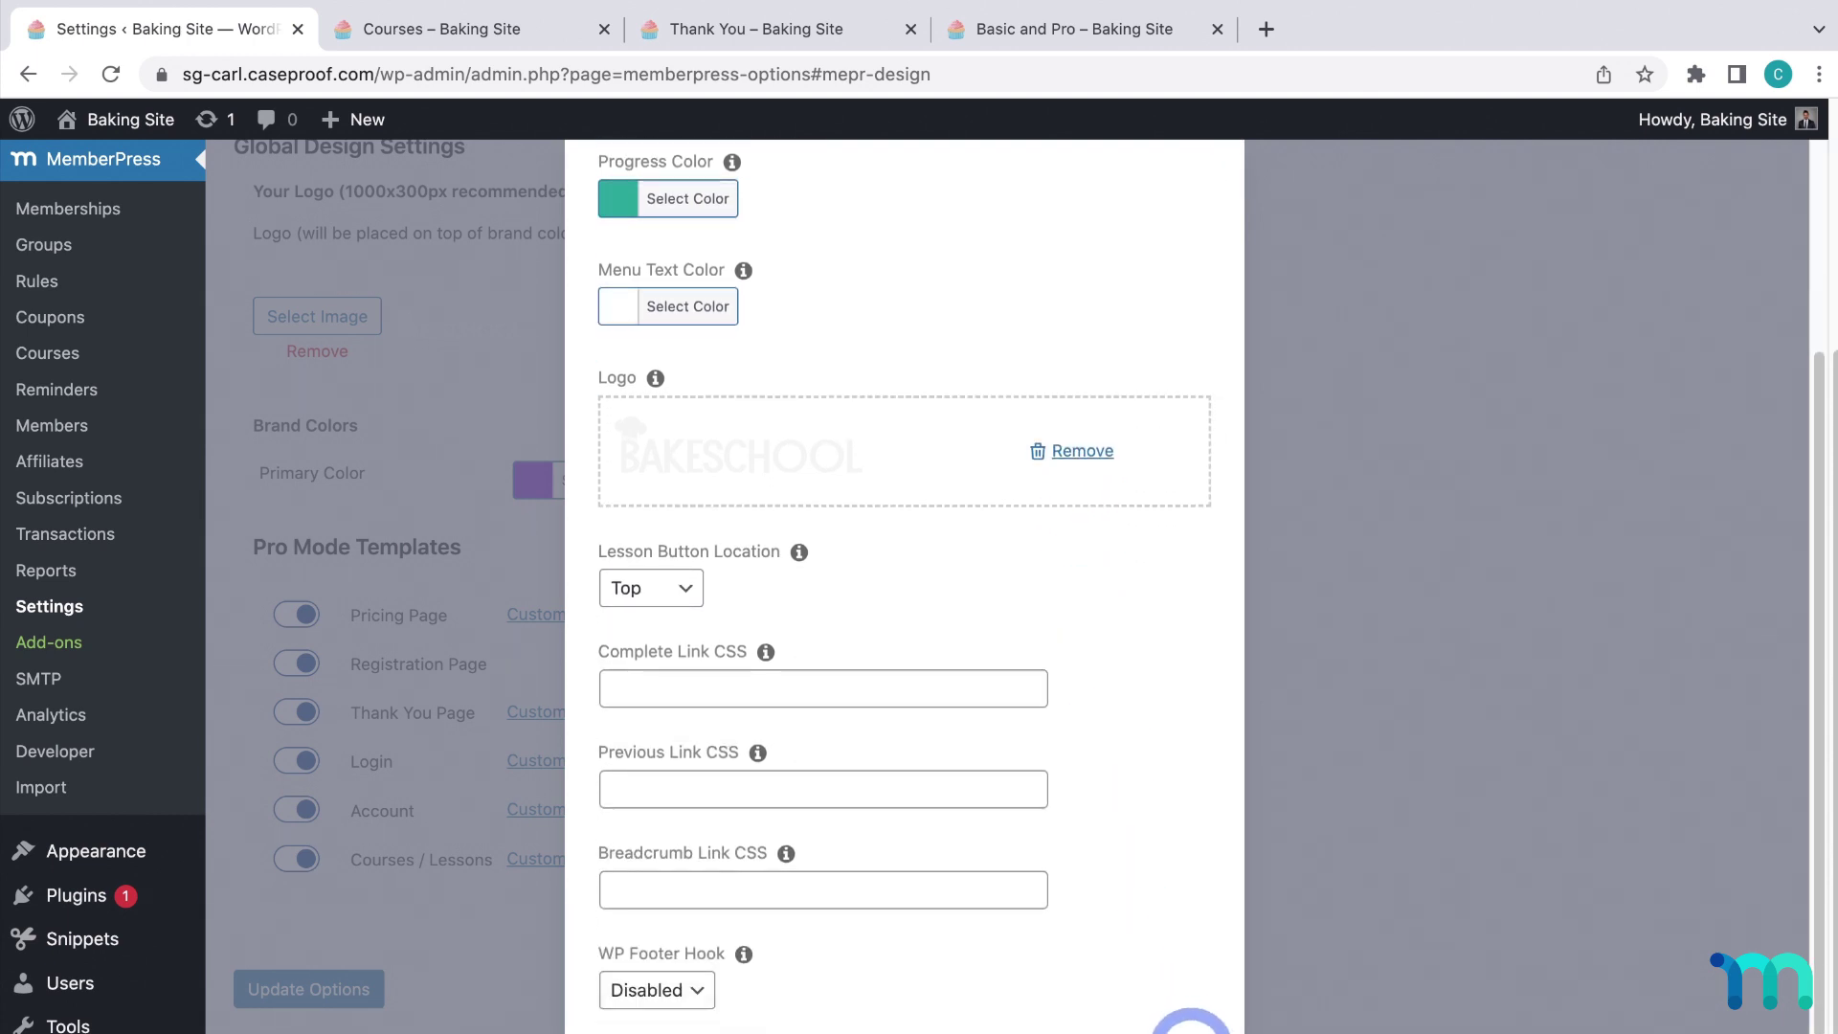
click(1191, 1029)
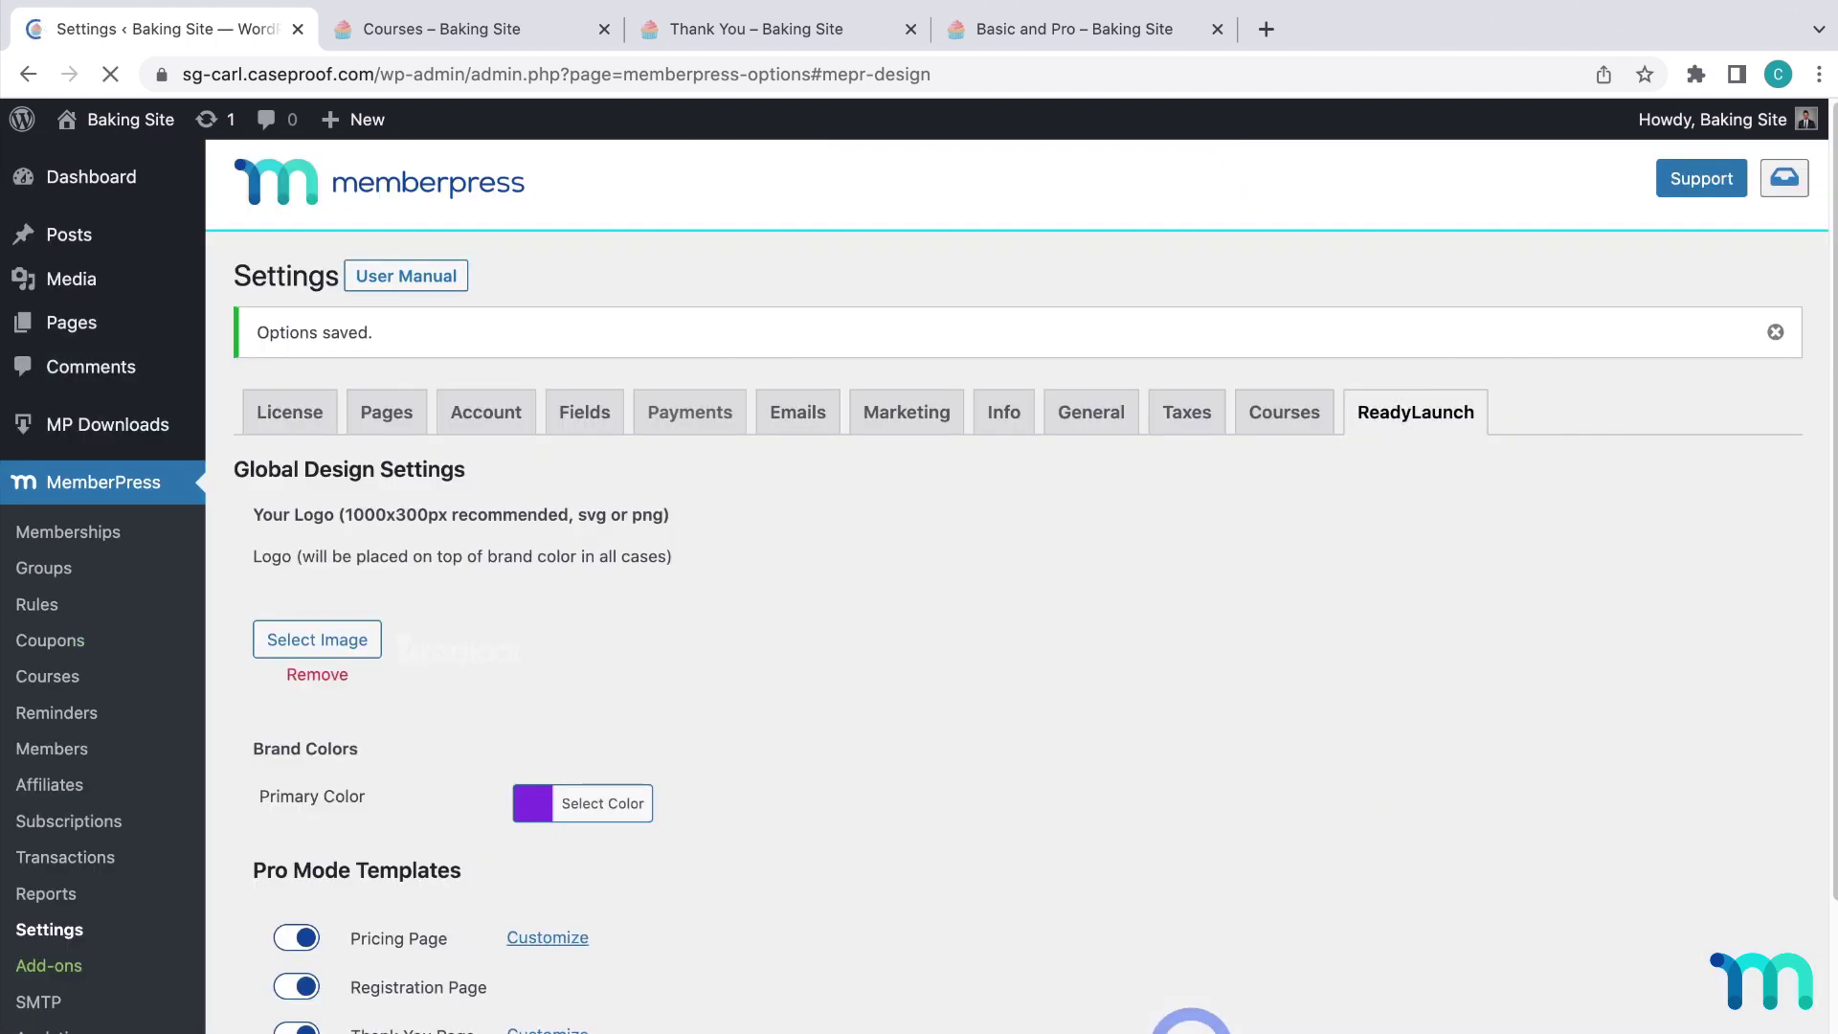
Reload the course catalogue to see the purple BAKESCHOOL header and open Cookies 101.
click(463, 30)
key(super+r)
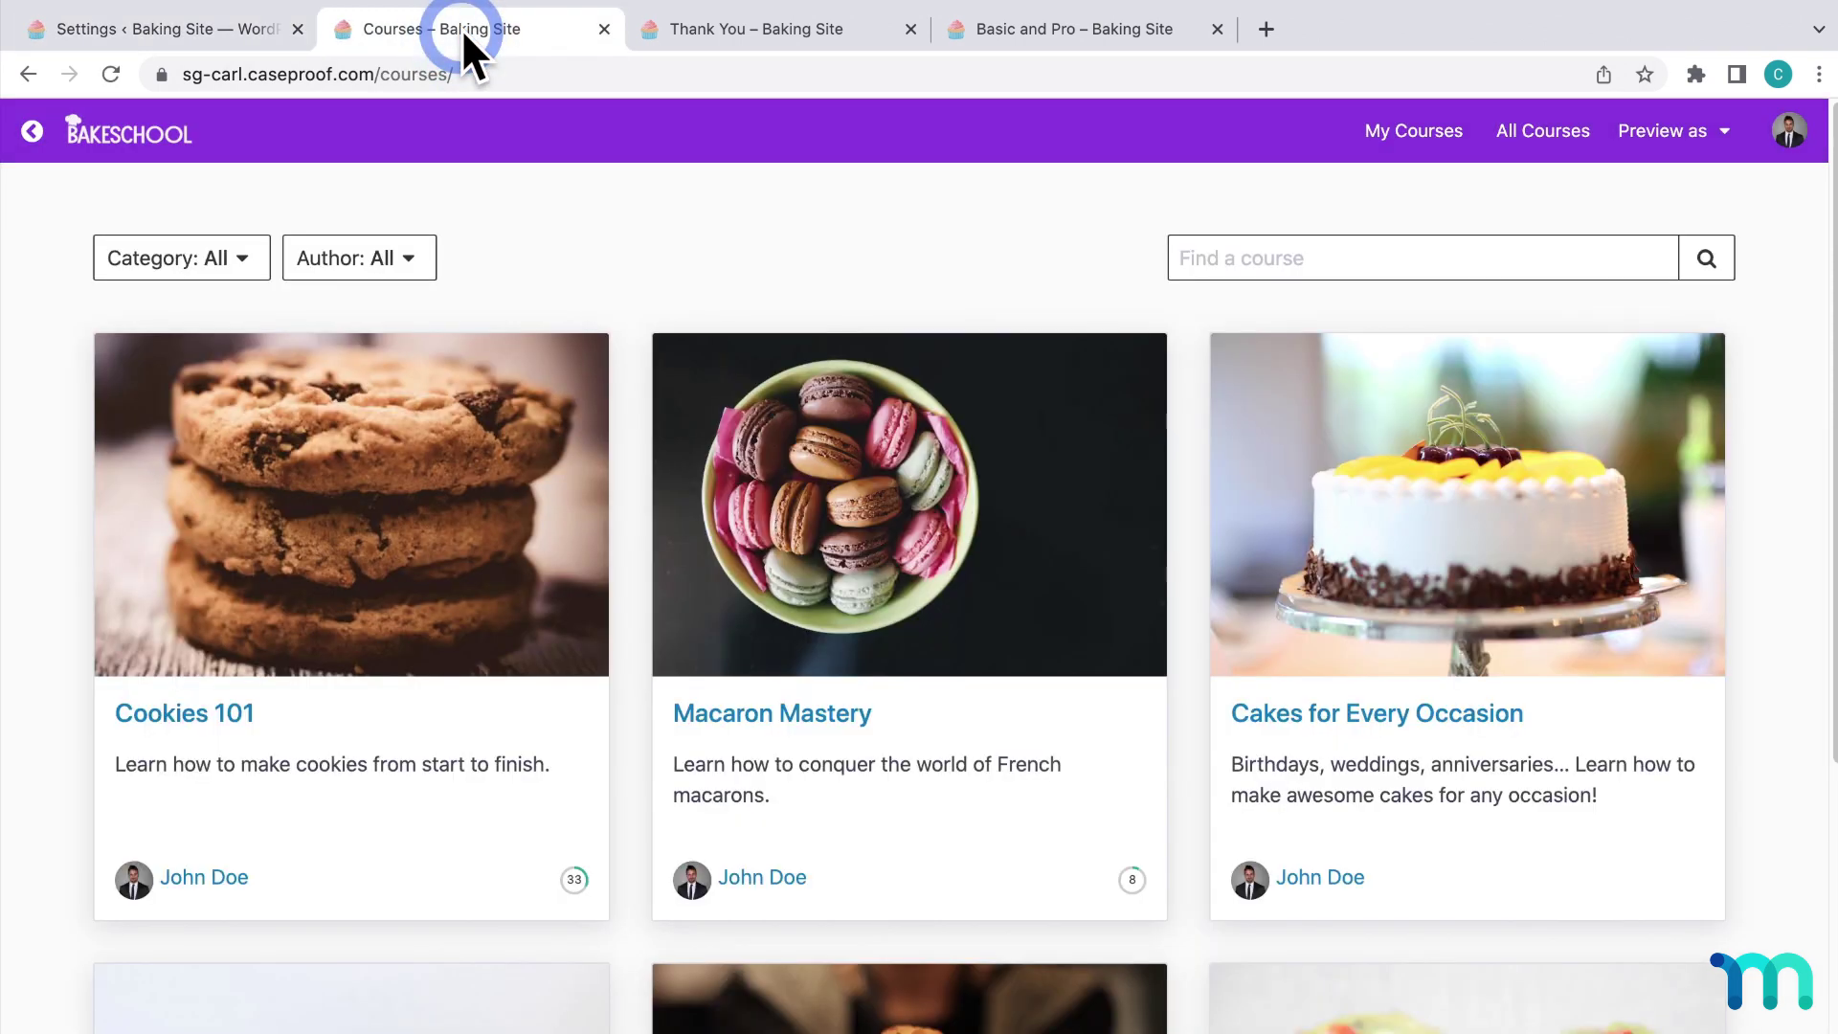
click(472, 418)
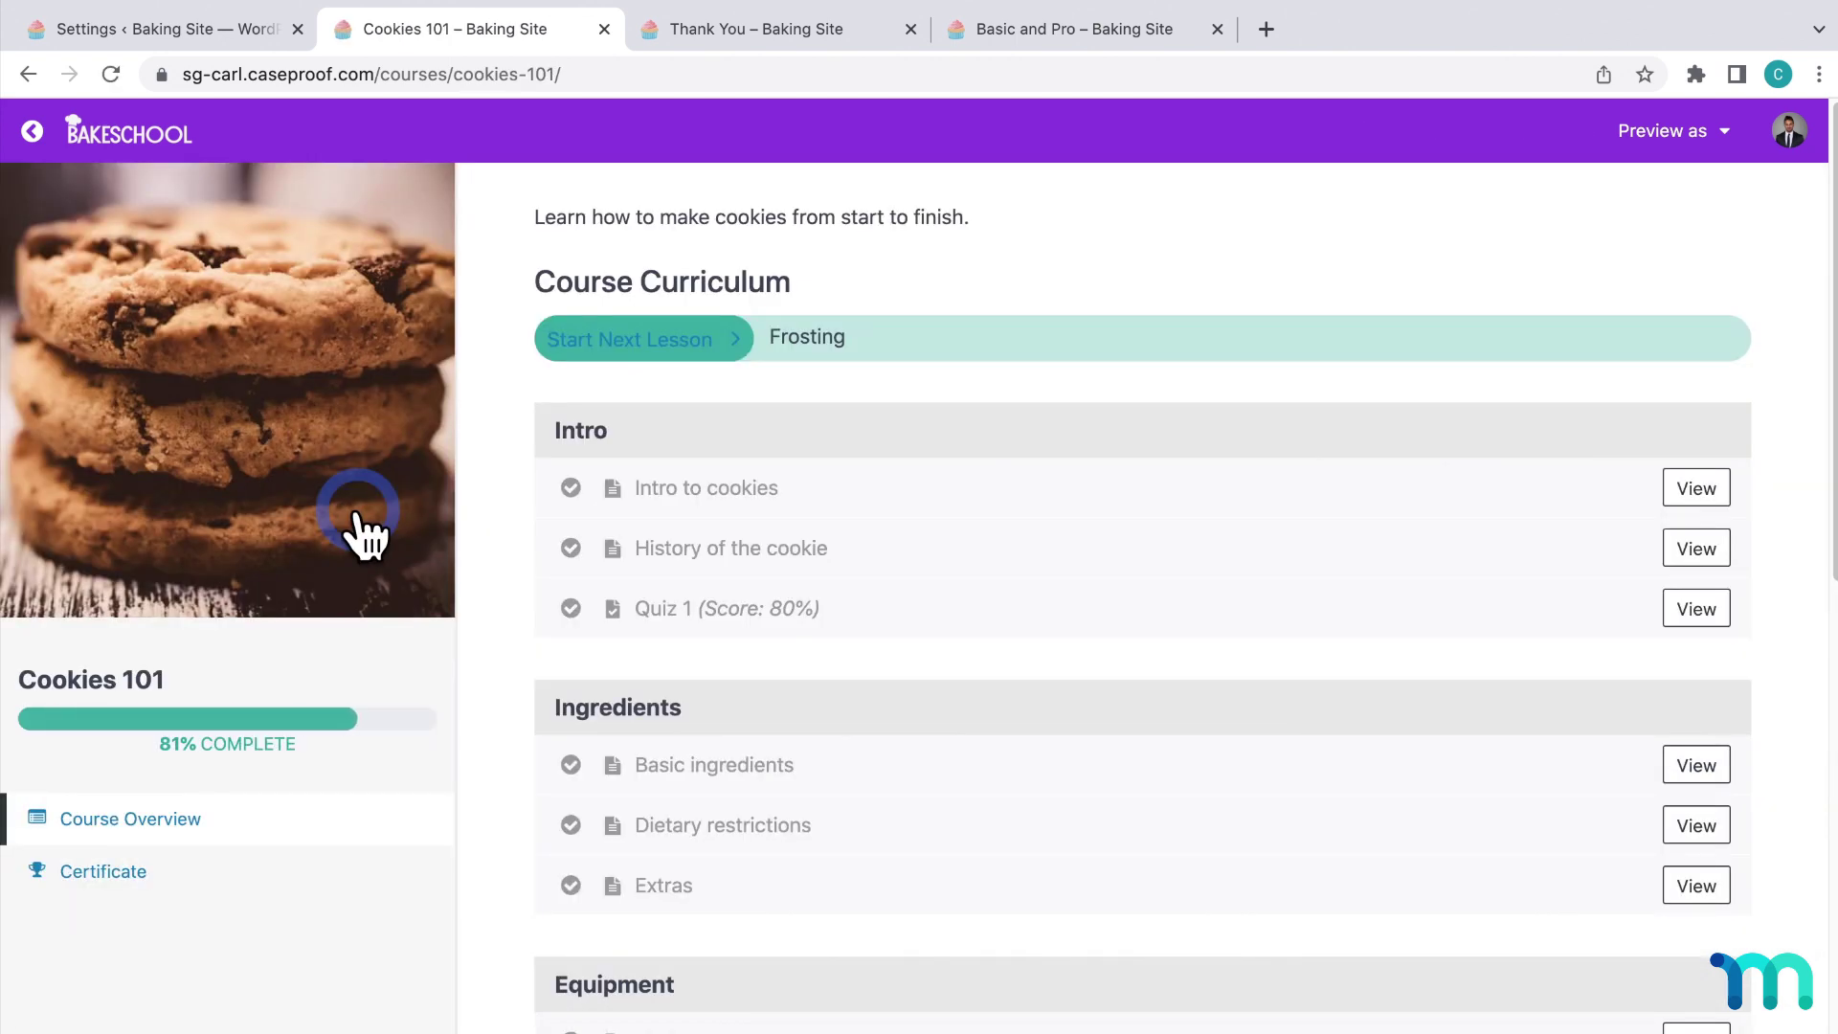
scroll(1079, 562, down, 10)
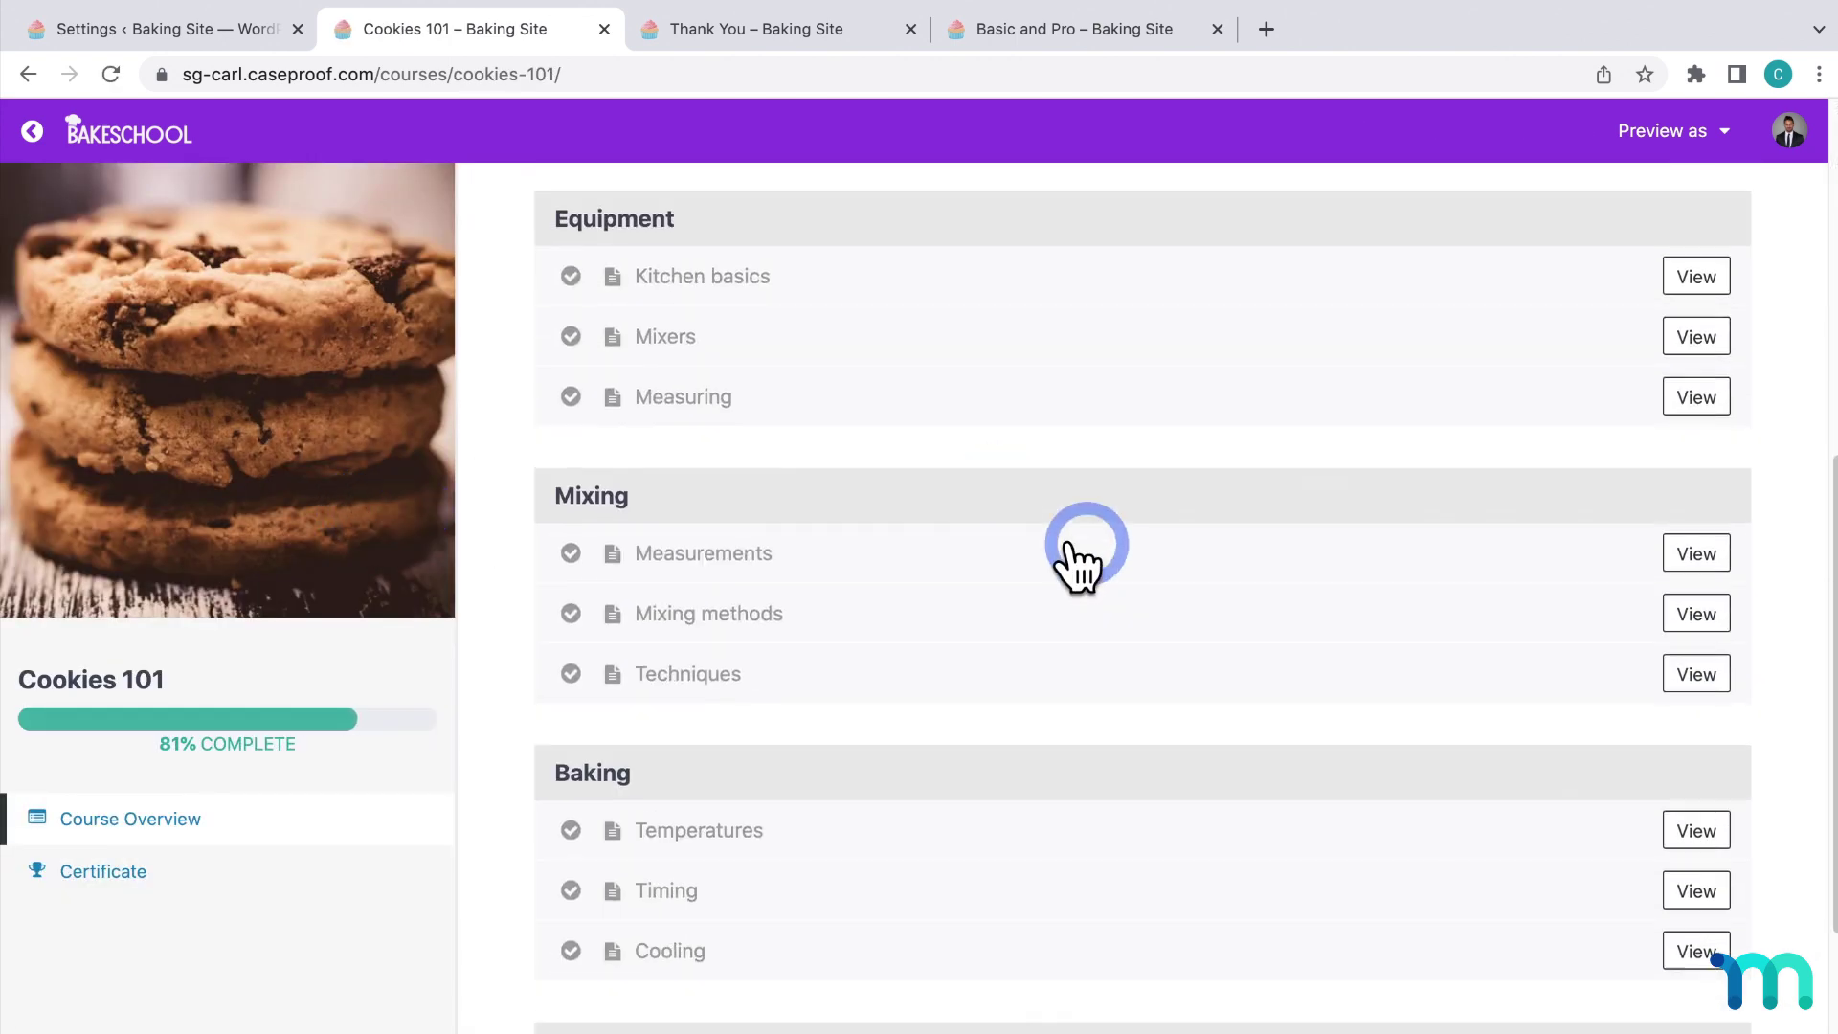
Complete the Frosting, Advanced and Key takeaways lessons to finish Cookies 101 at 100%.
click(1699, 956)
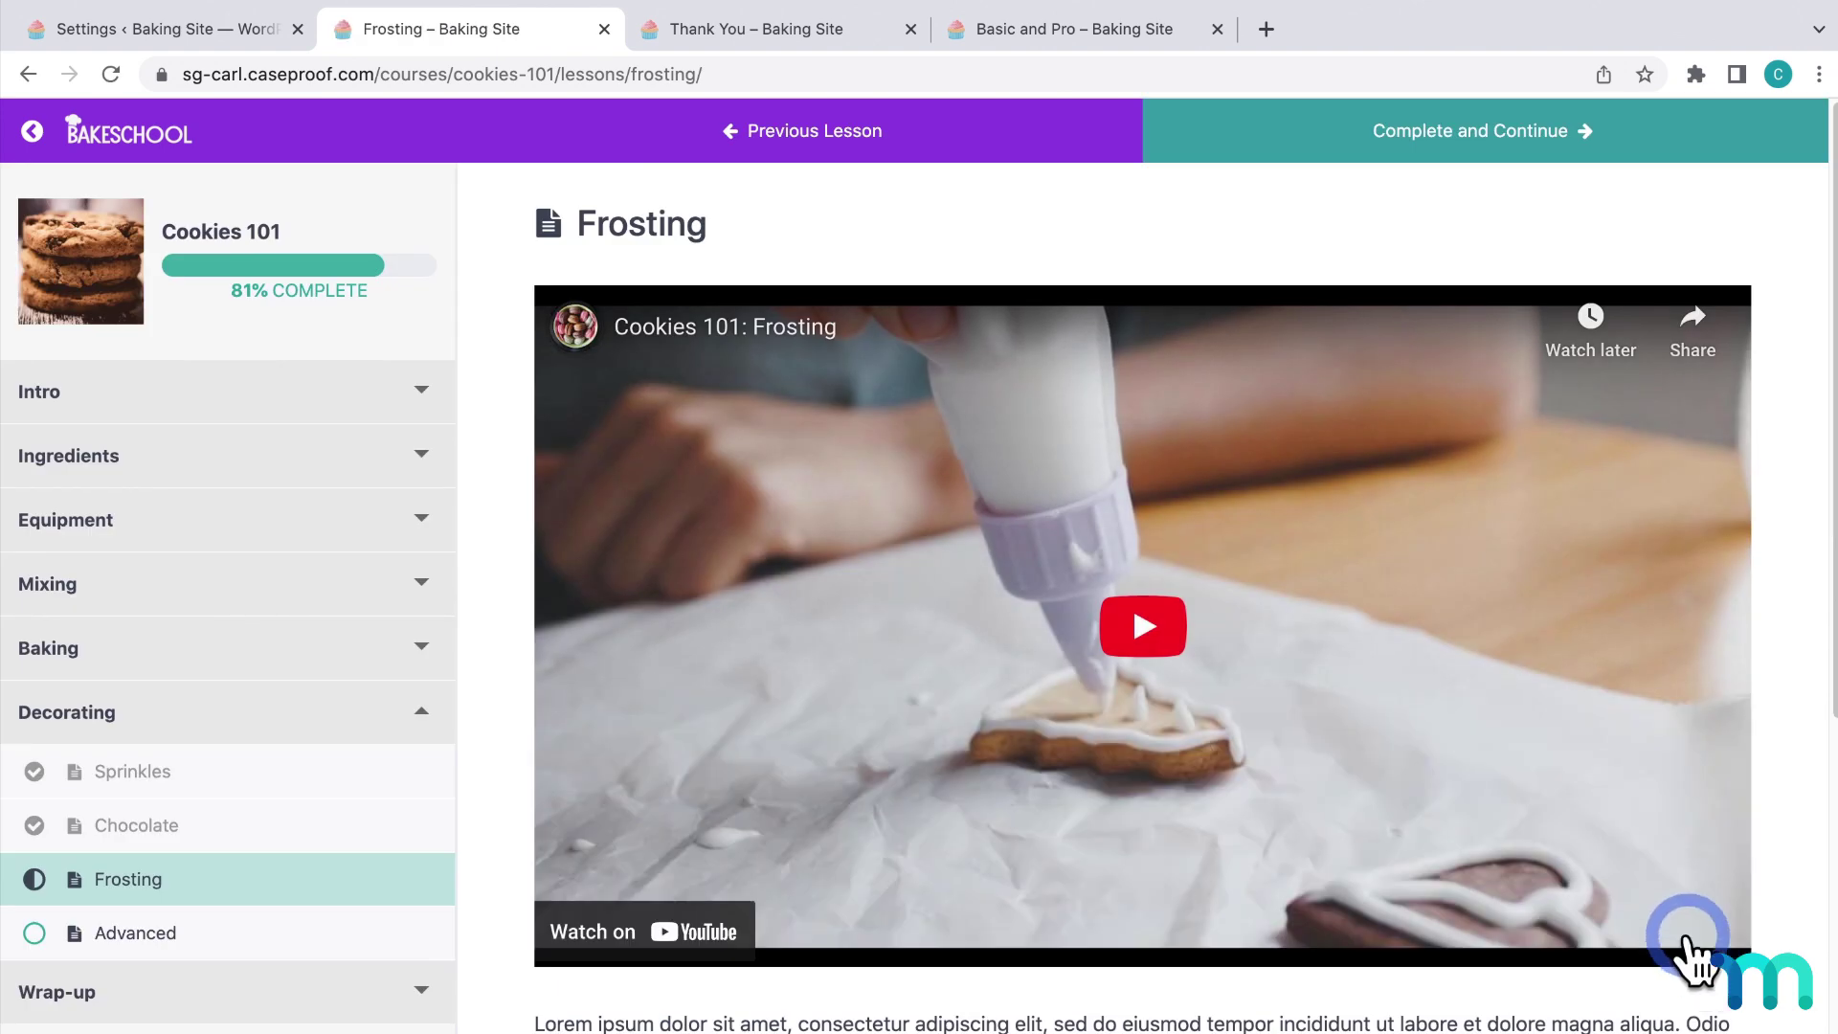
click(1475, 142)
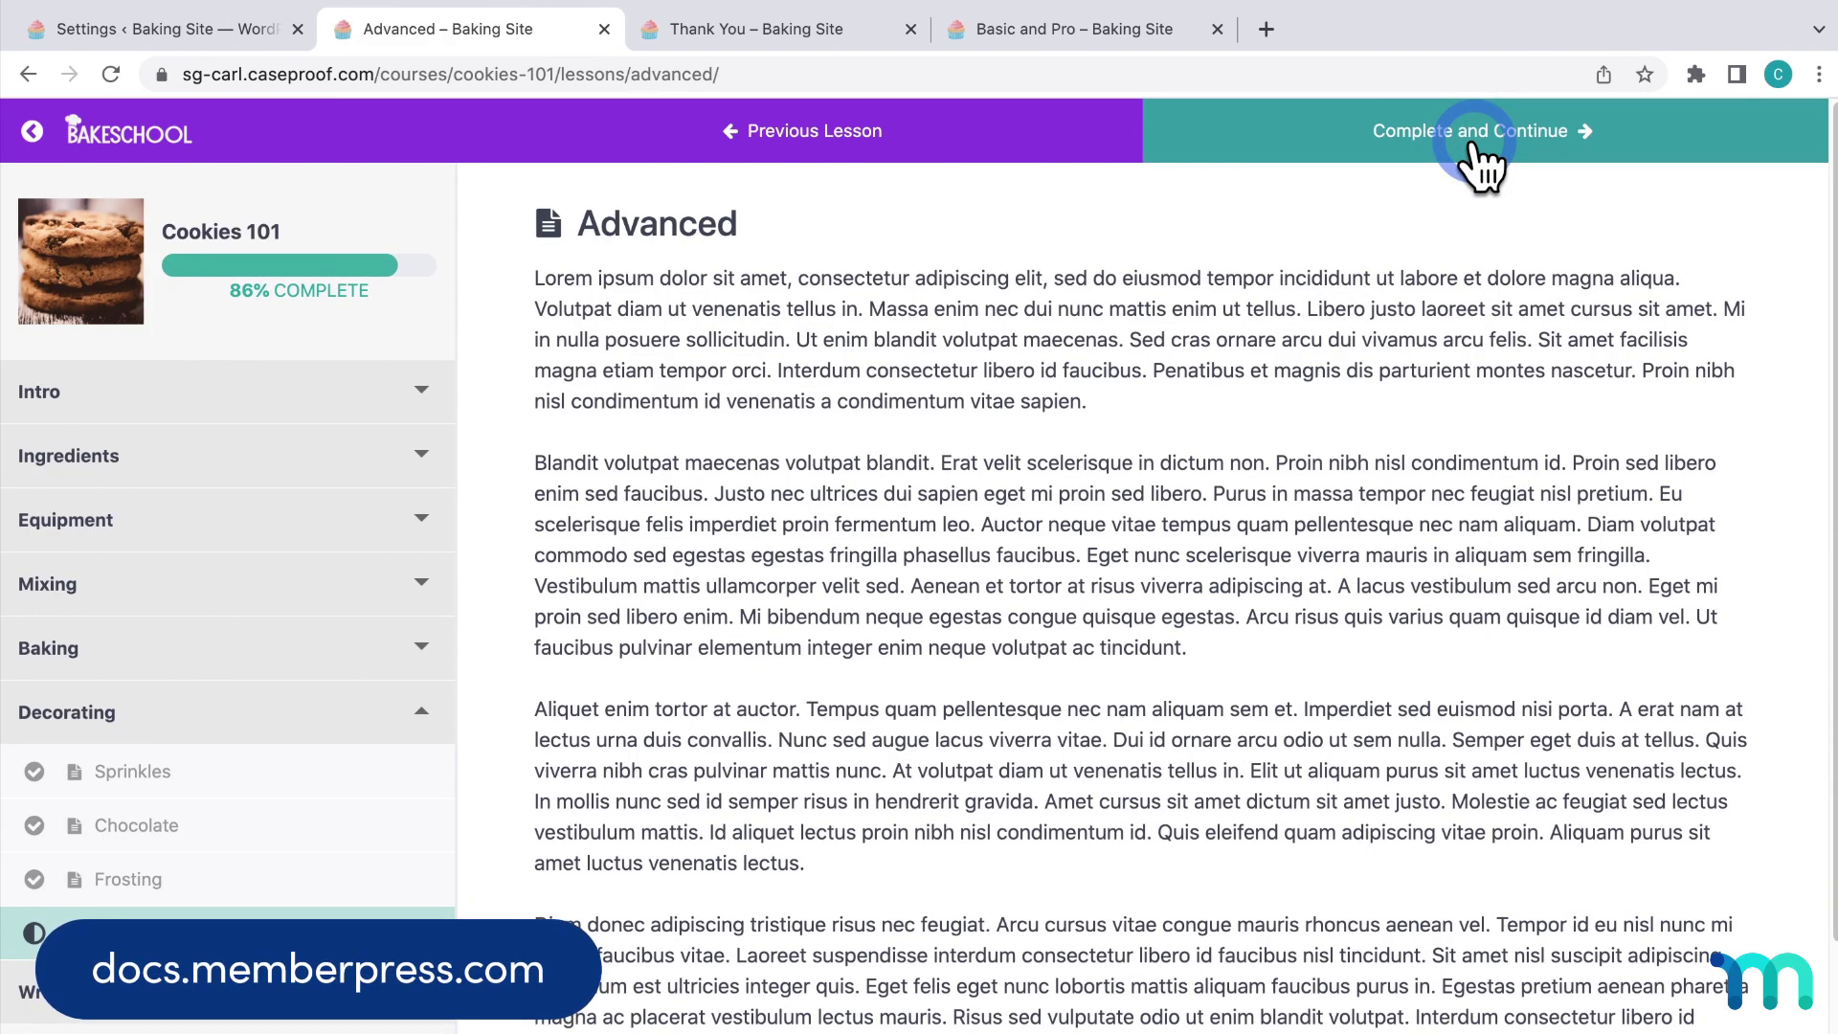
click(1477, 144)
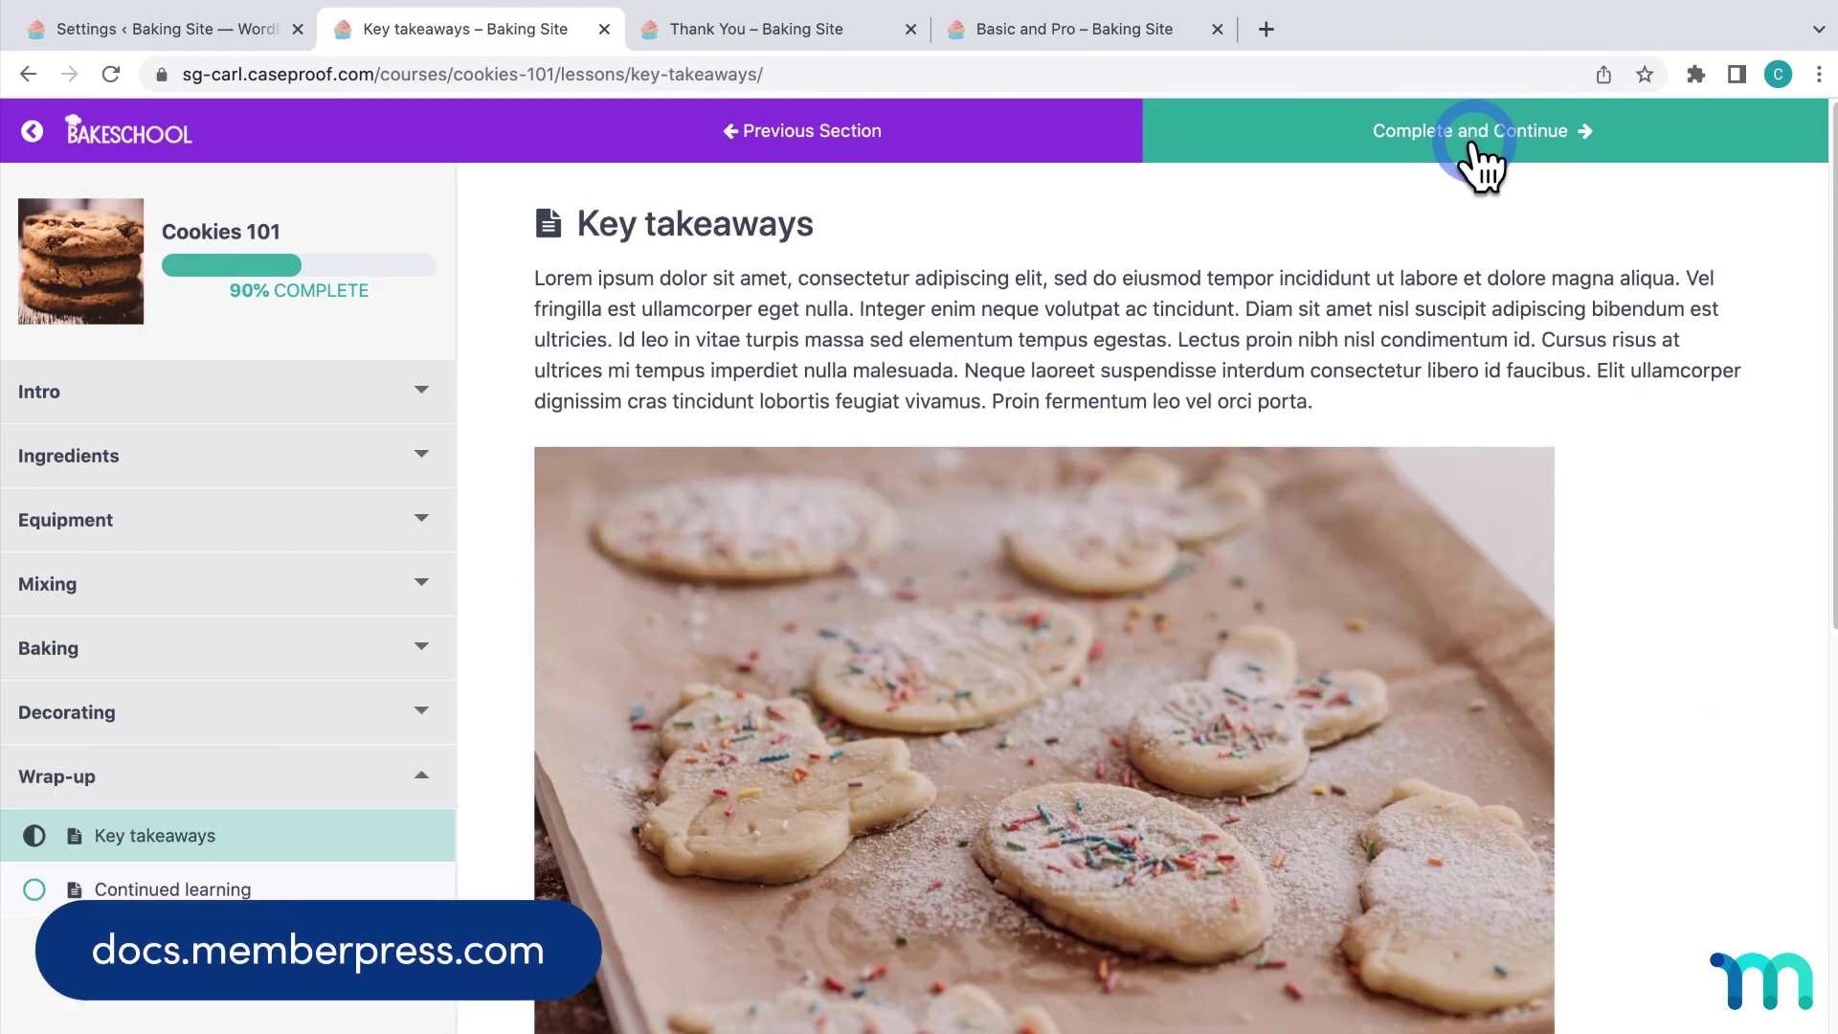
click(1474, 144)
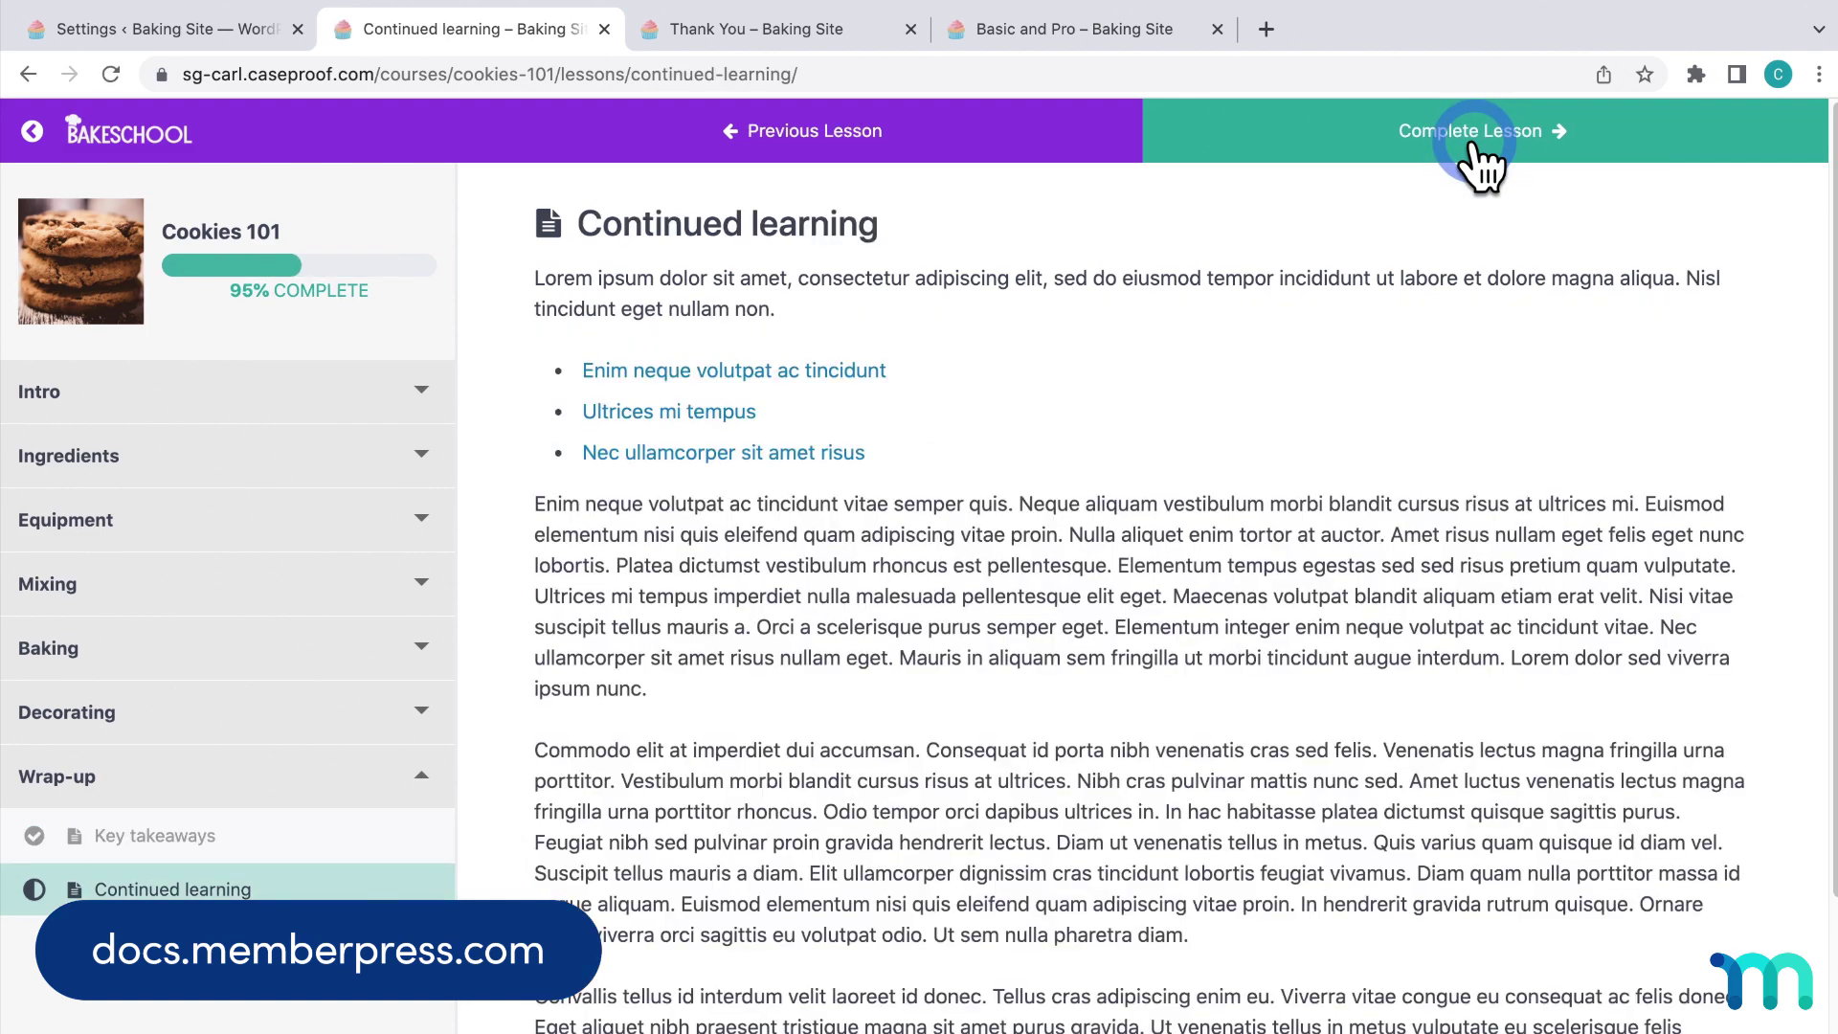
click(1475, 143)
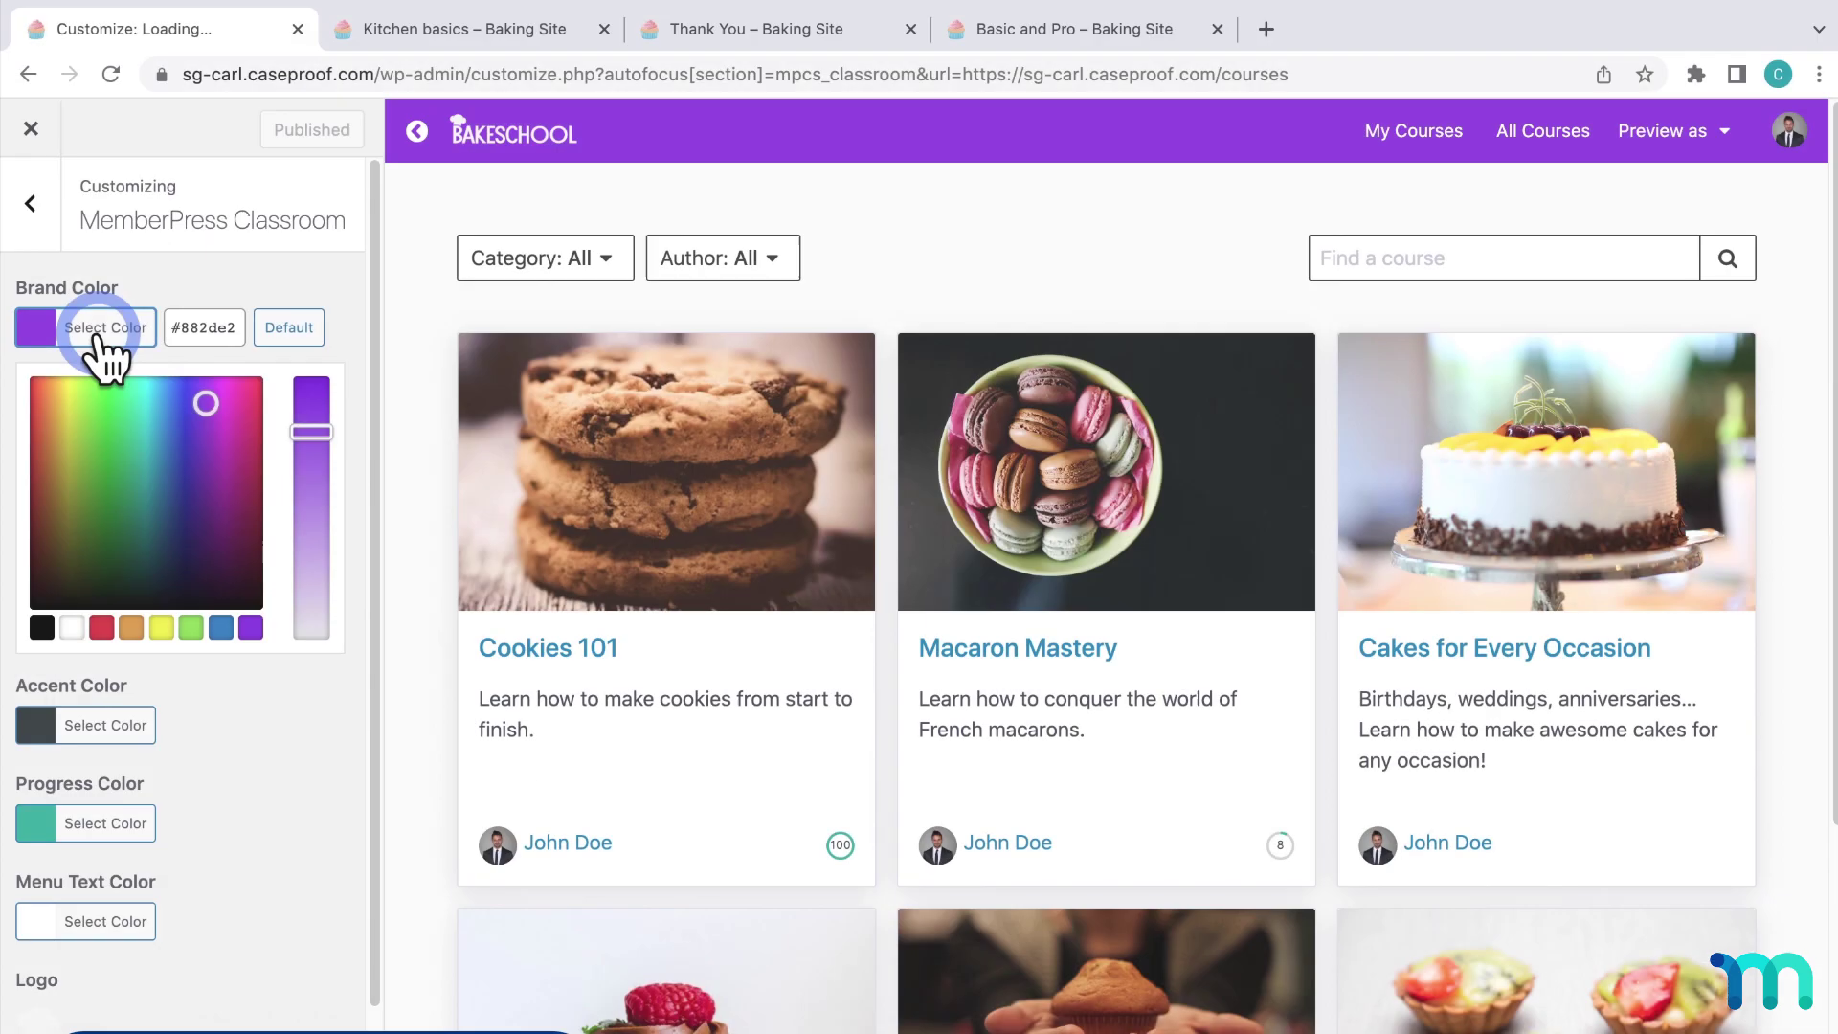
Try teal, green and navy Classroom brand colours, then restore purple #882de2.
click(237, 327)
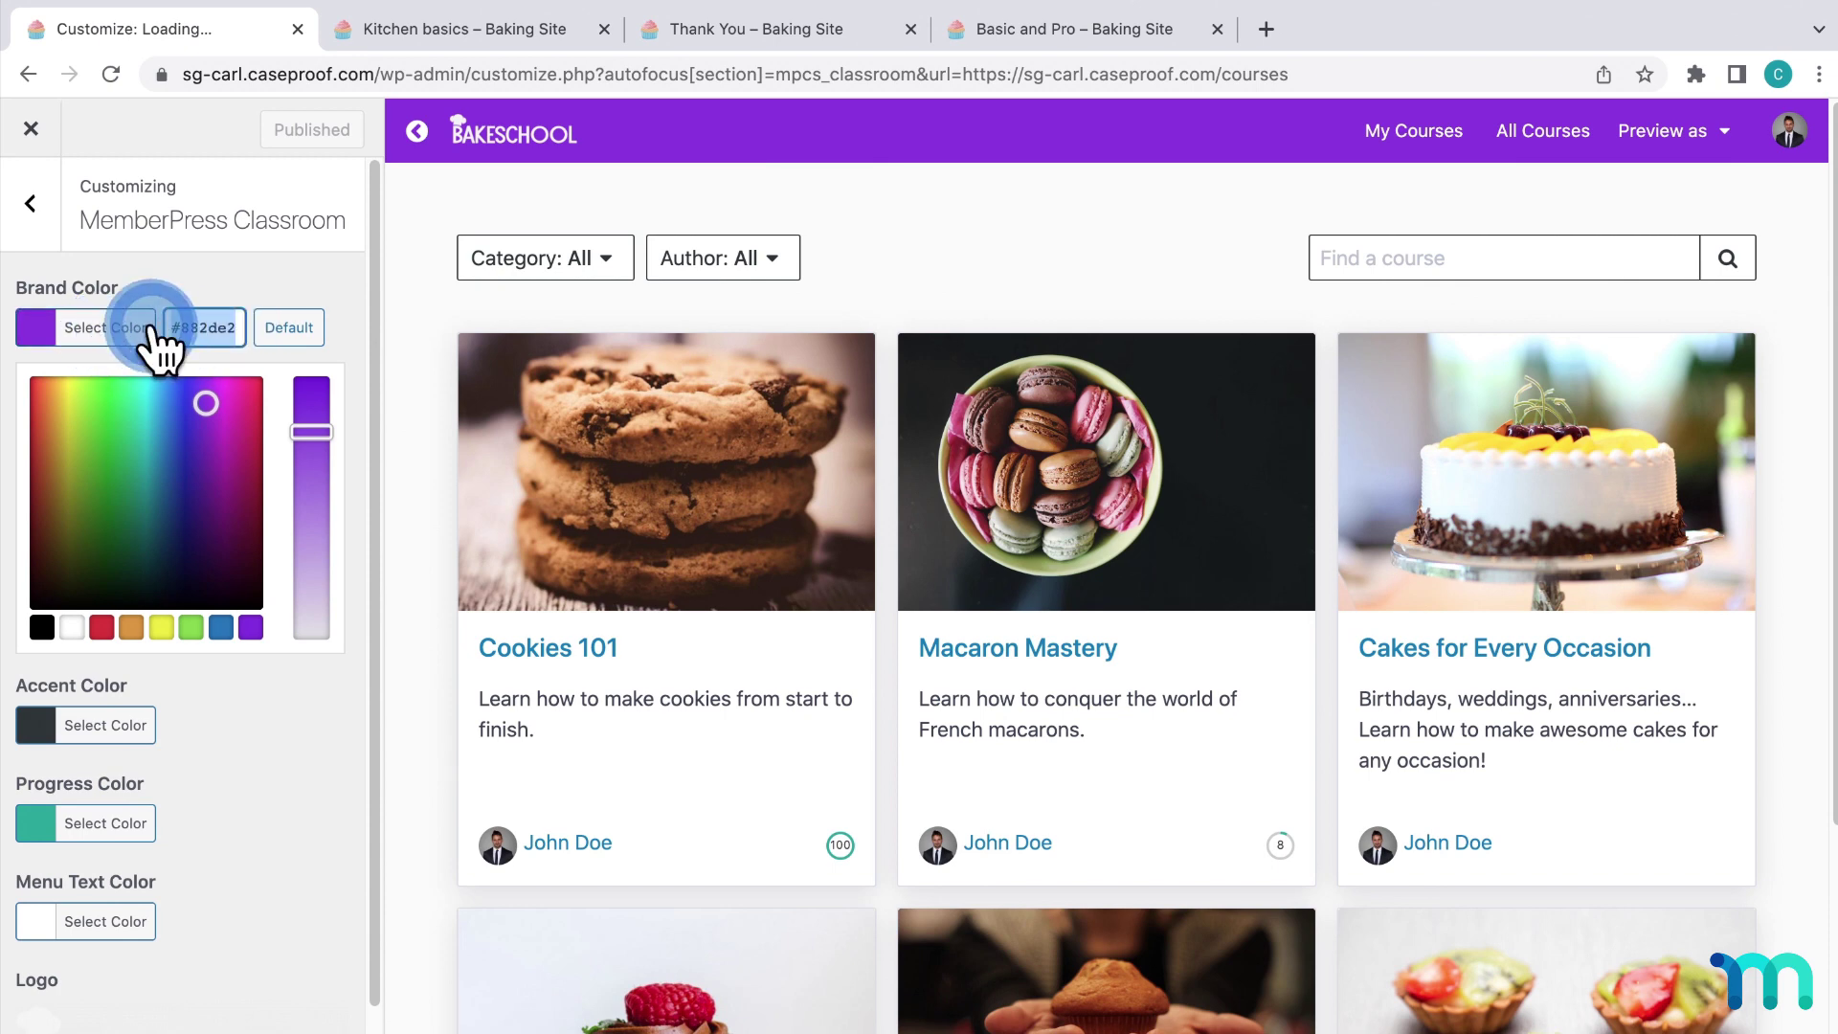
click(131, 494)
click(115, 513)
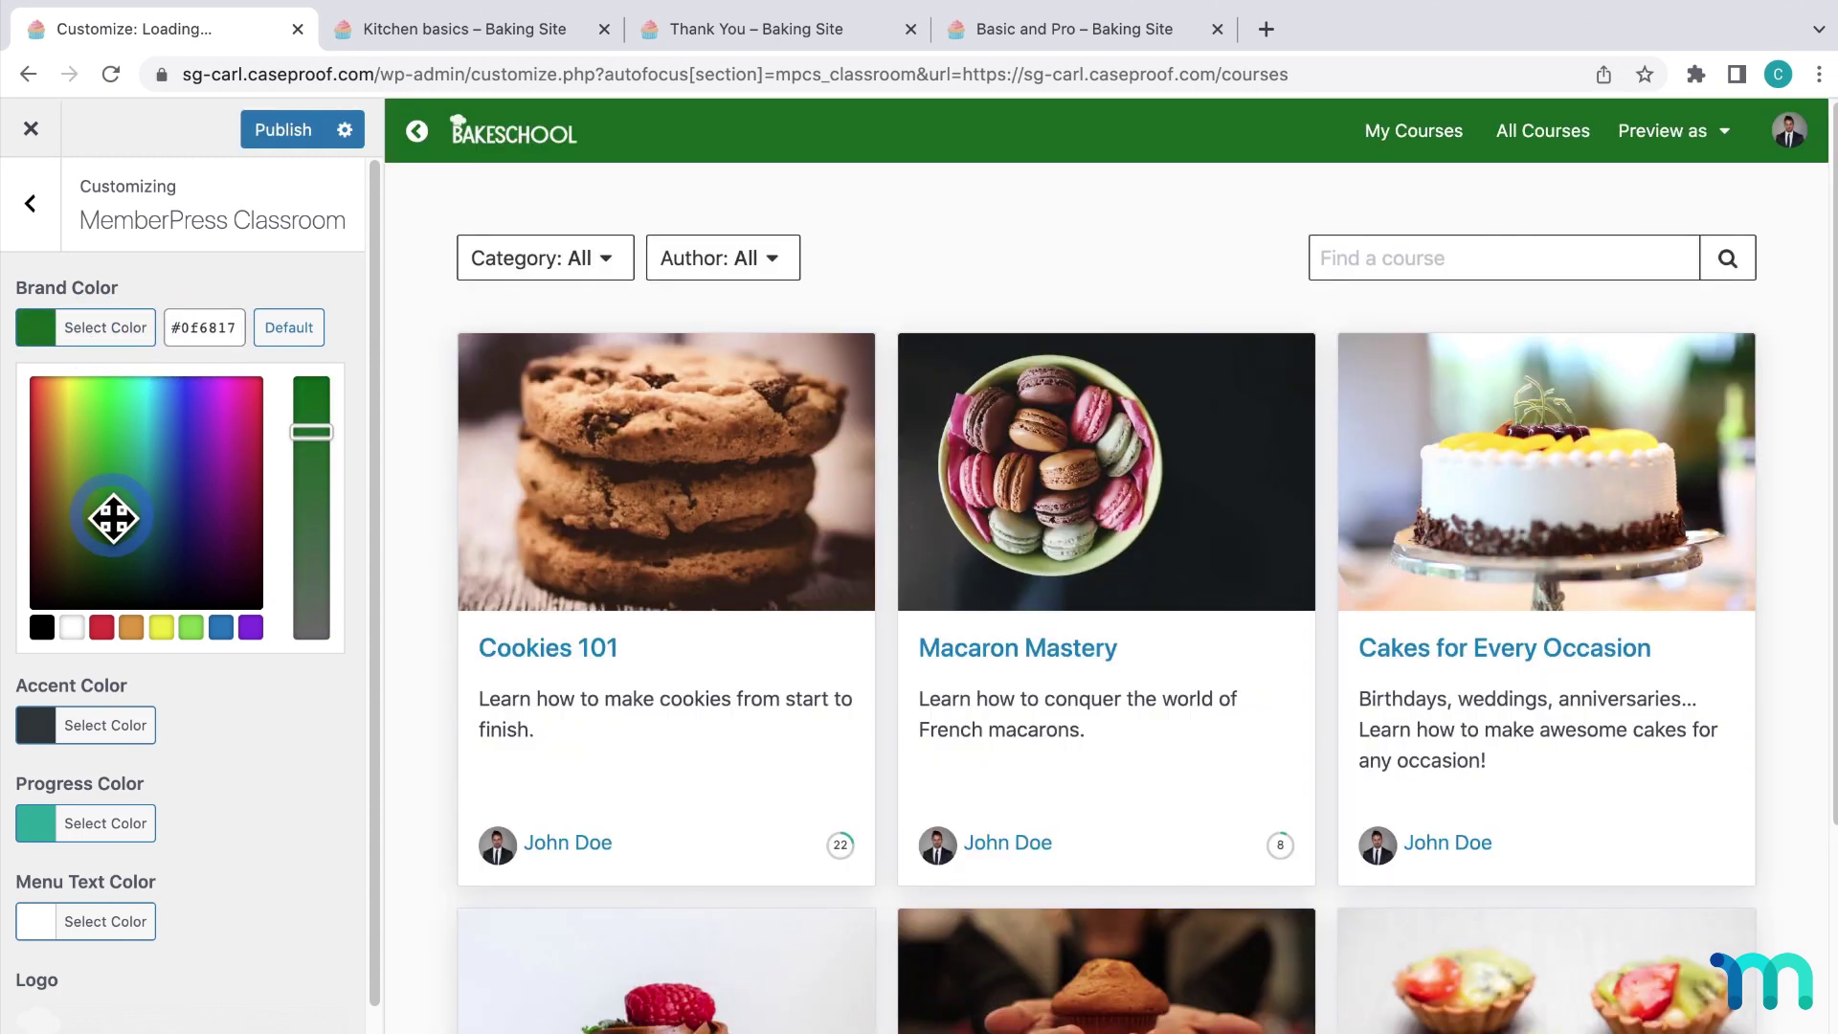
click(159, 536)
click(185, 548)
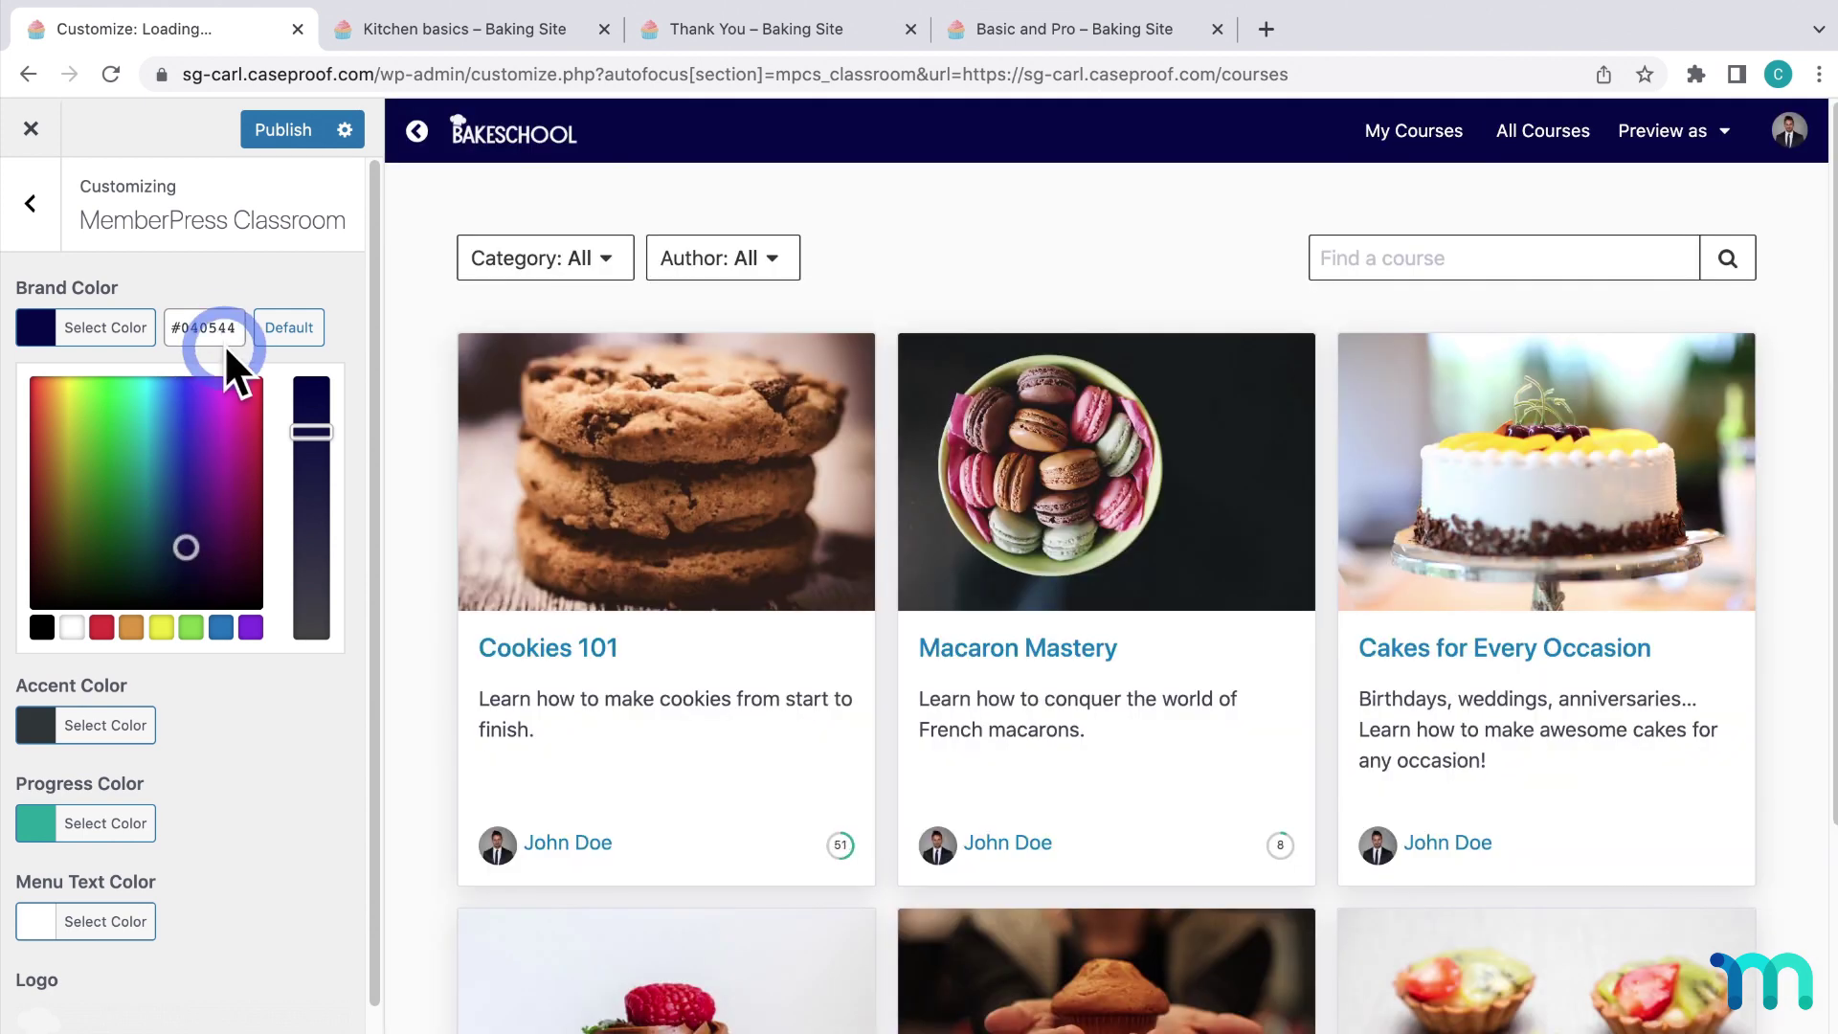
drag(233, 328, 163, 328)
text(#882de2)
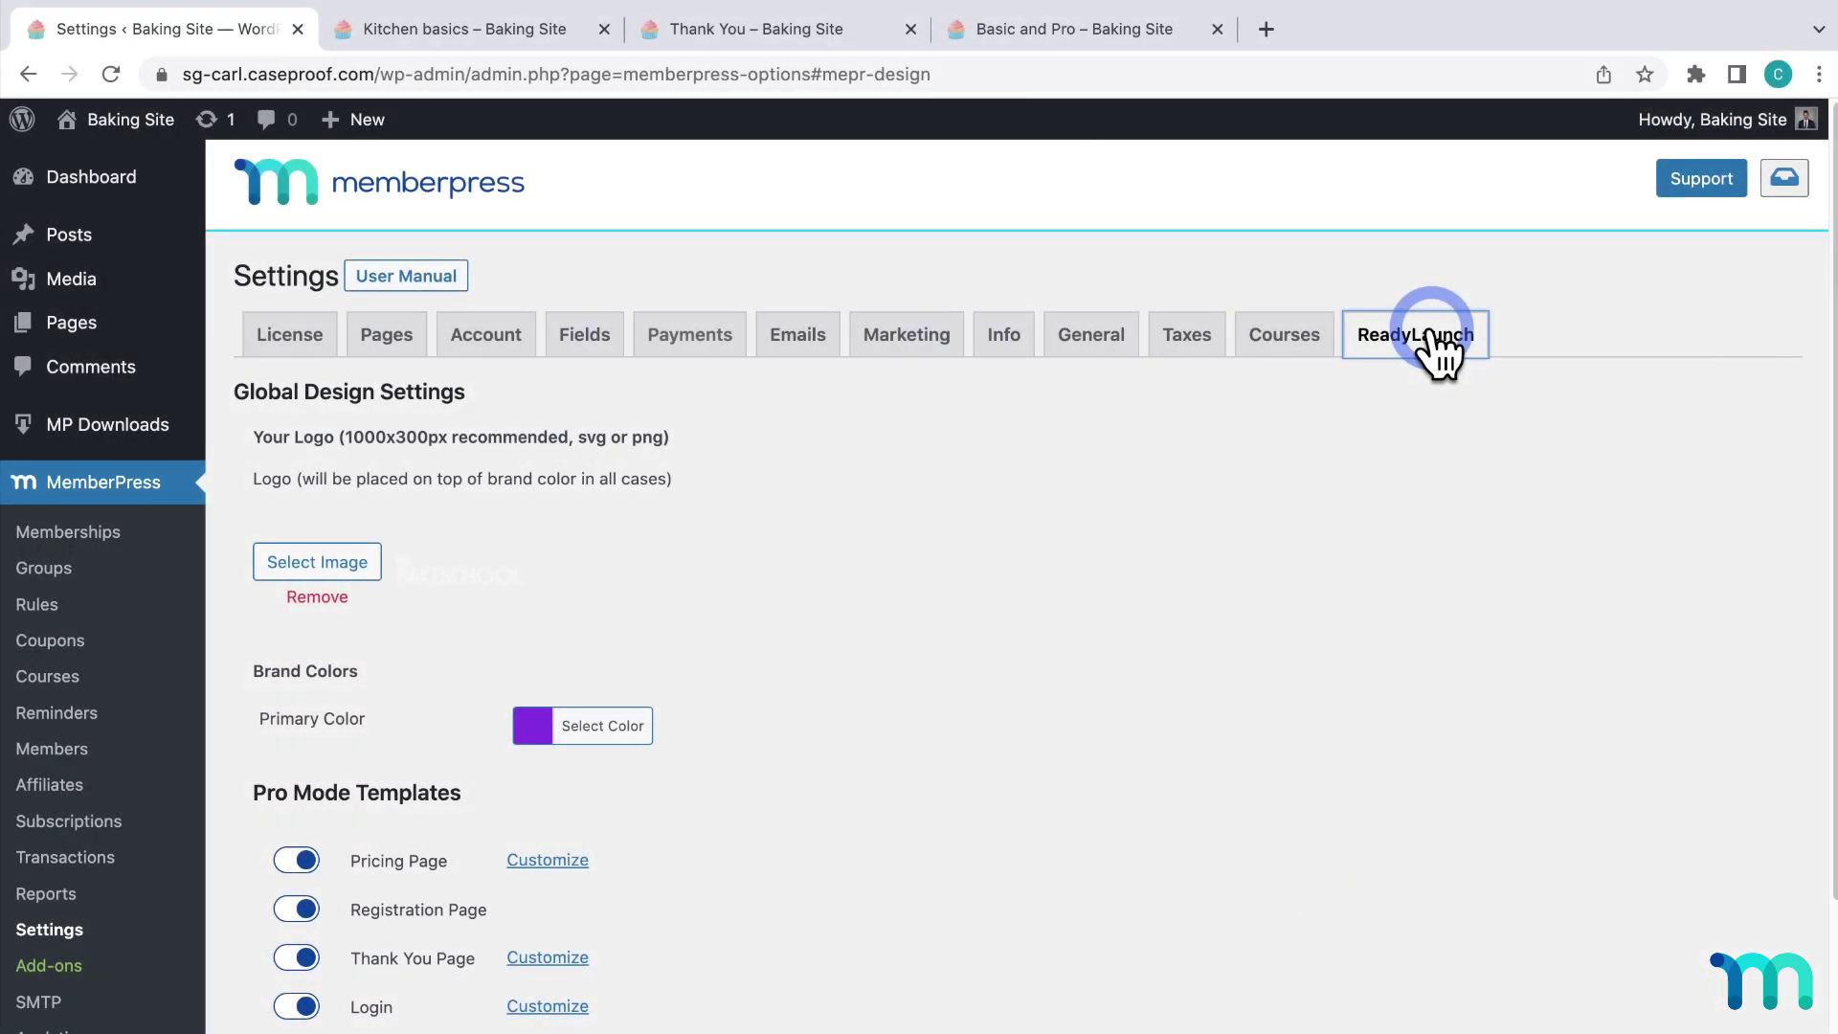
Save the ReadyLaunch options and open the BakeSchool site in an incognito window.
scroll(839, 794, down, 4)
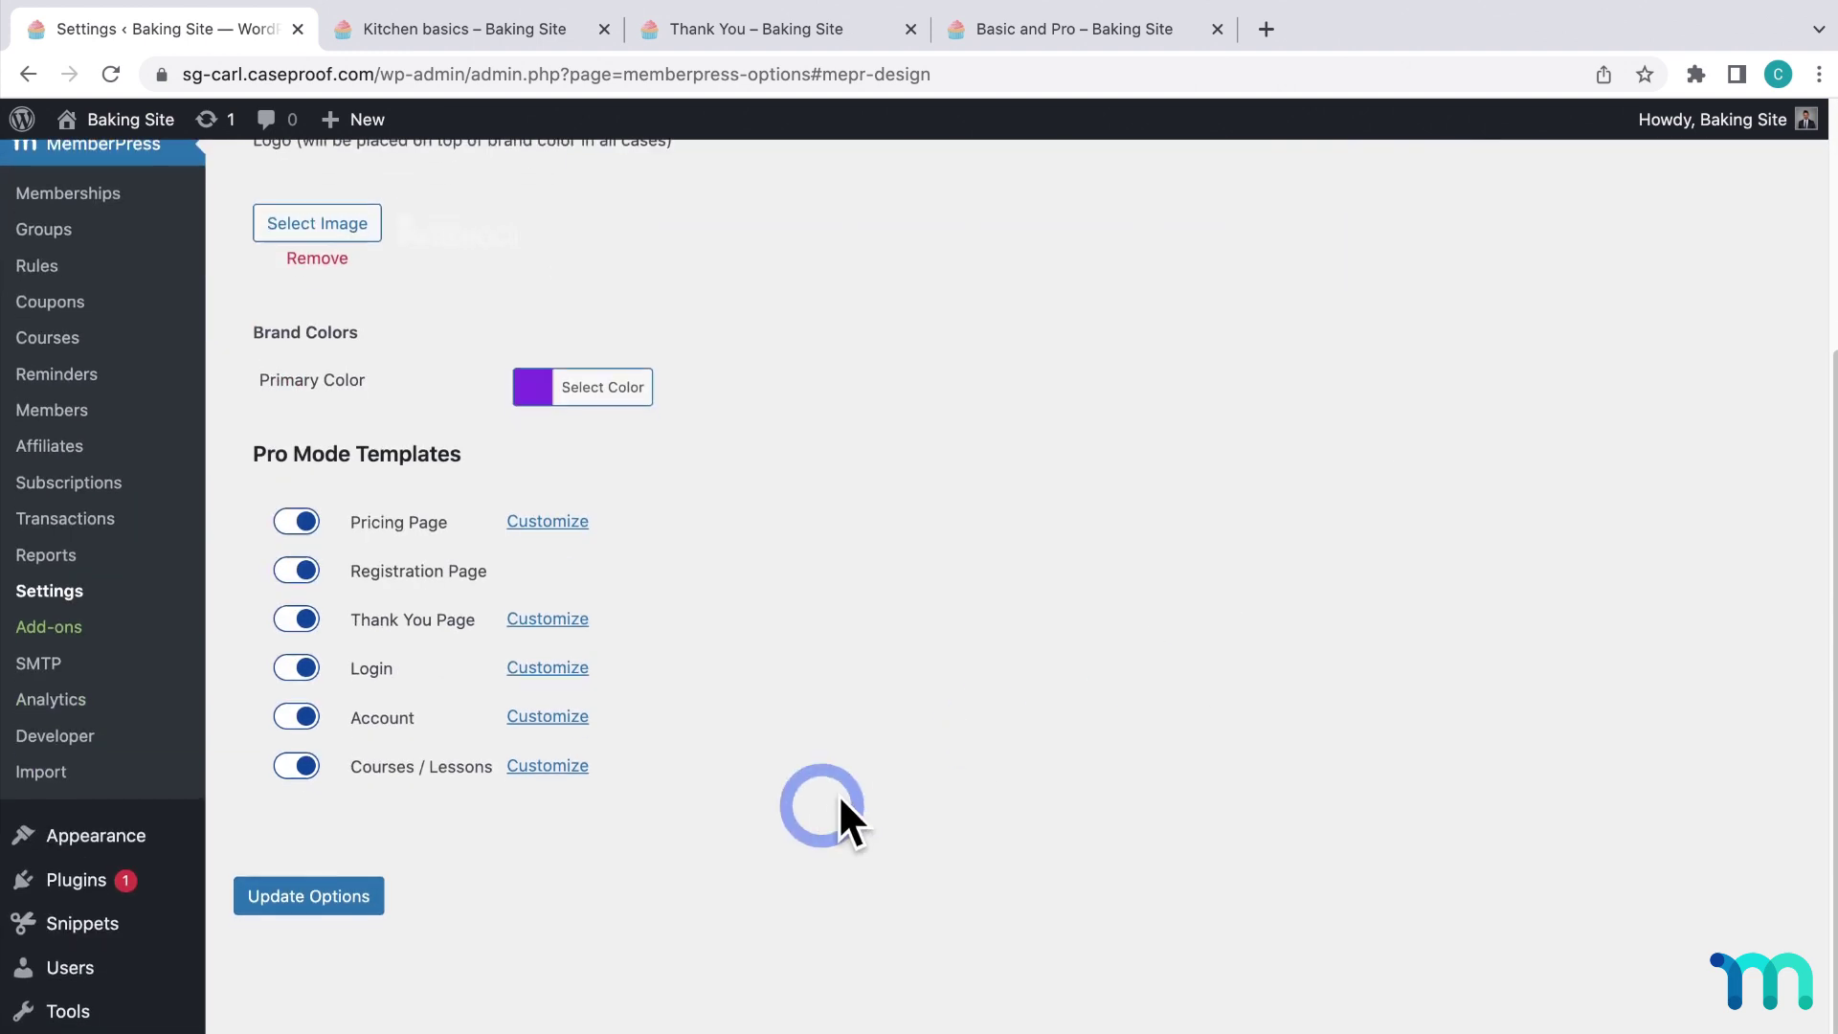
click(316, 919)
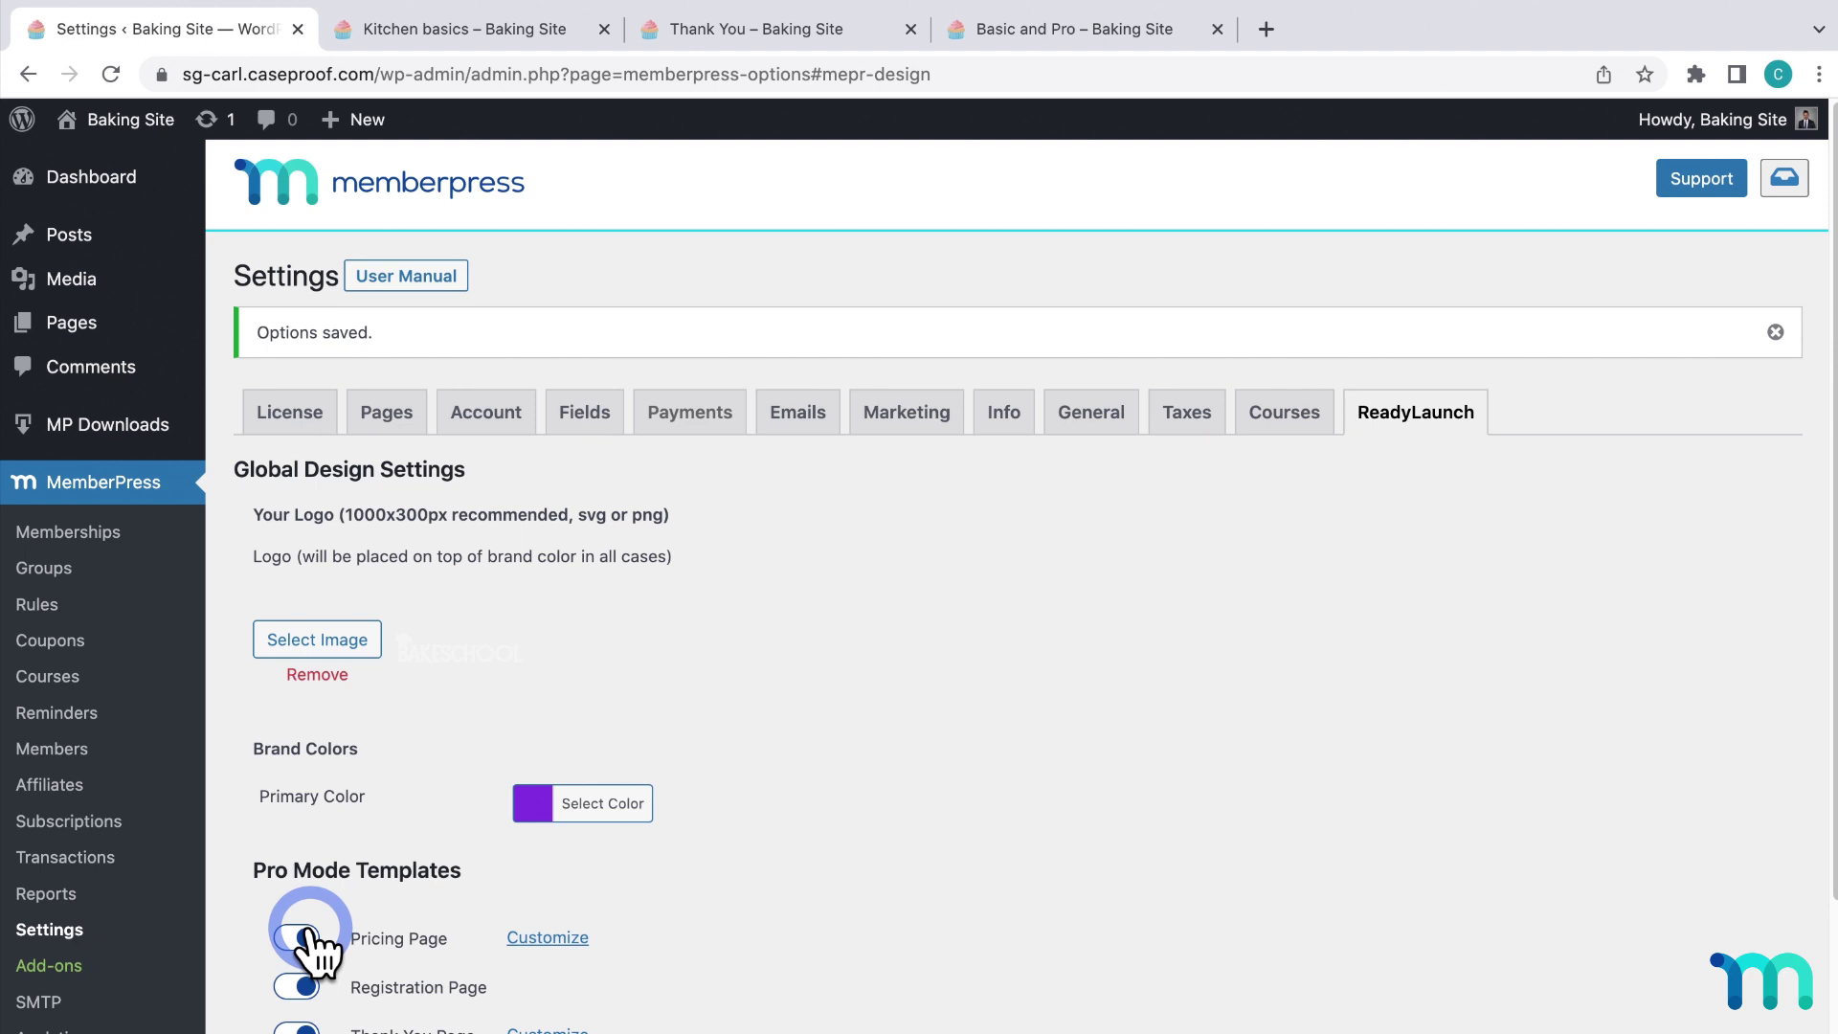
mouse_move(43, 154)
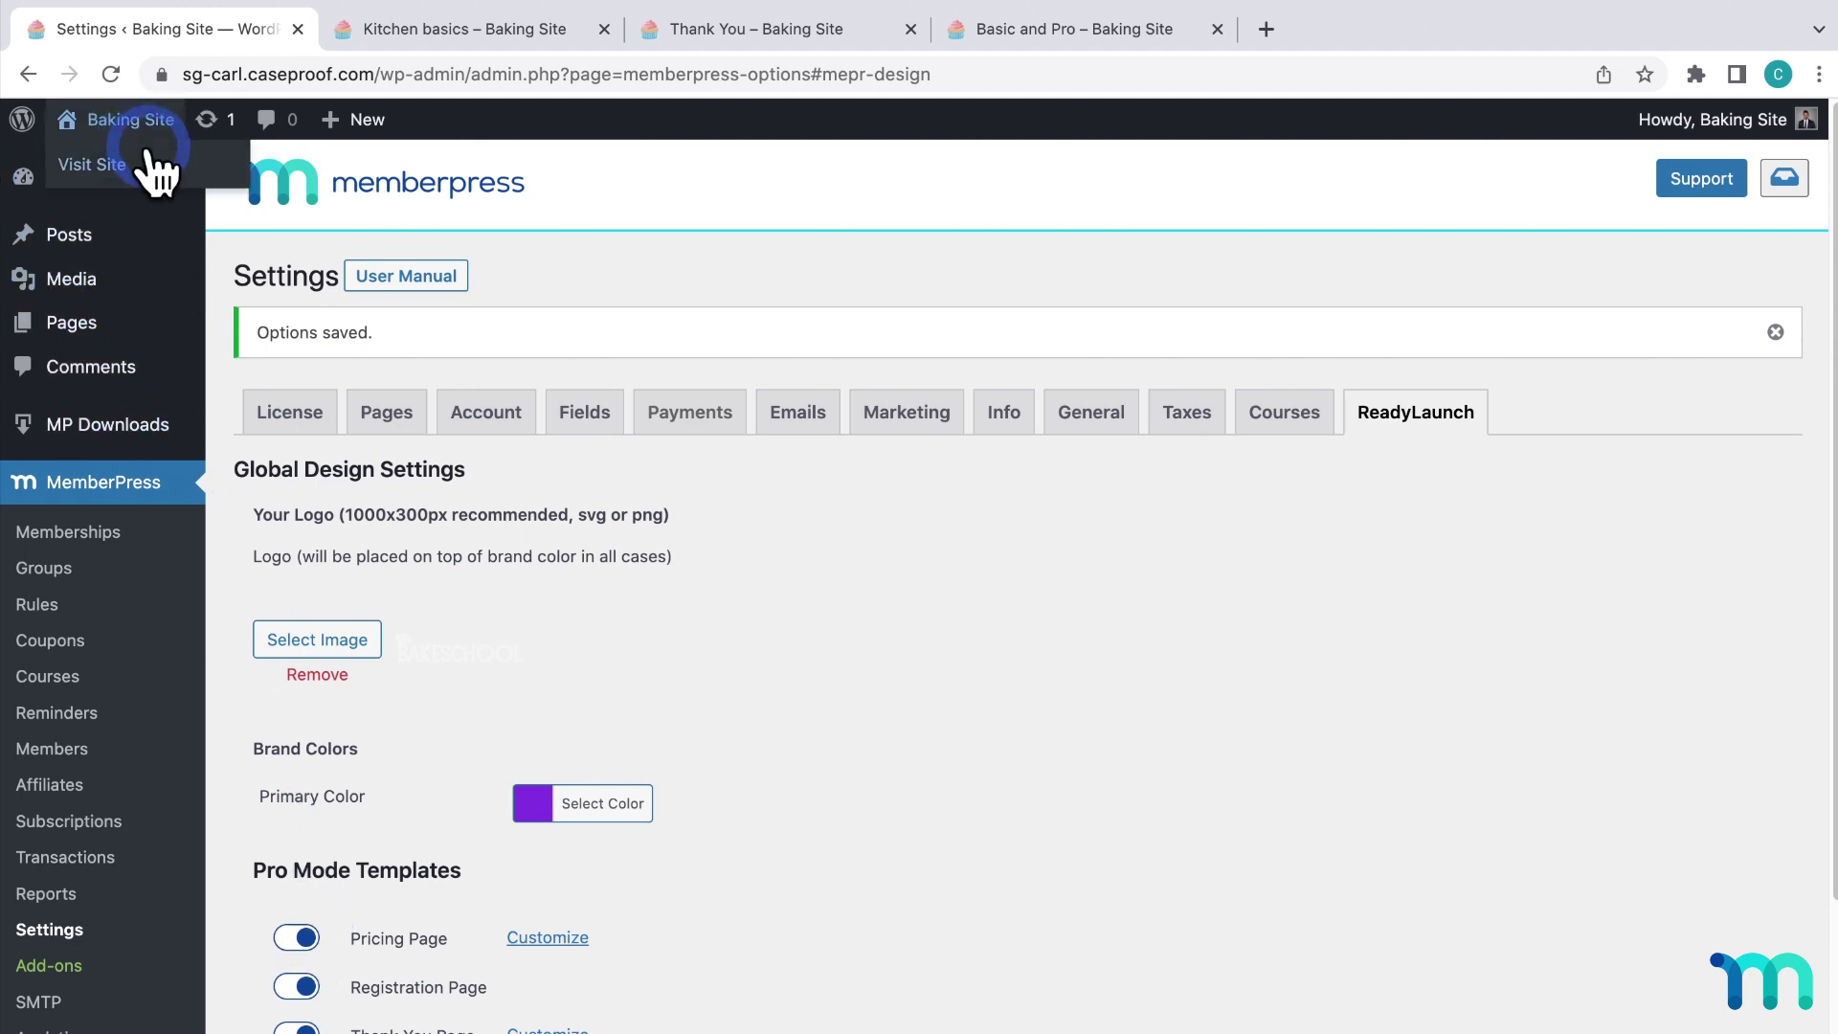
right_click(148, 154)
click(295, 197)
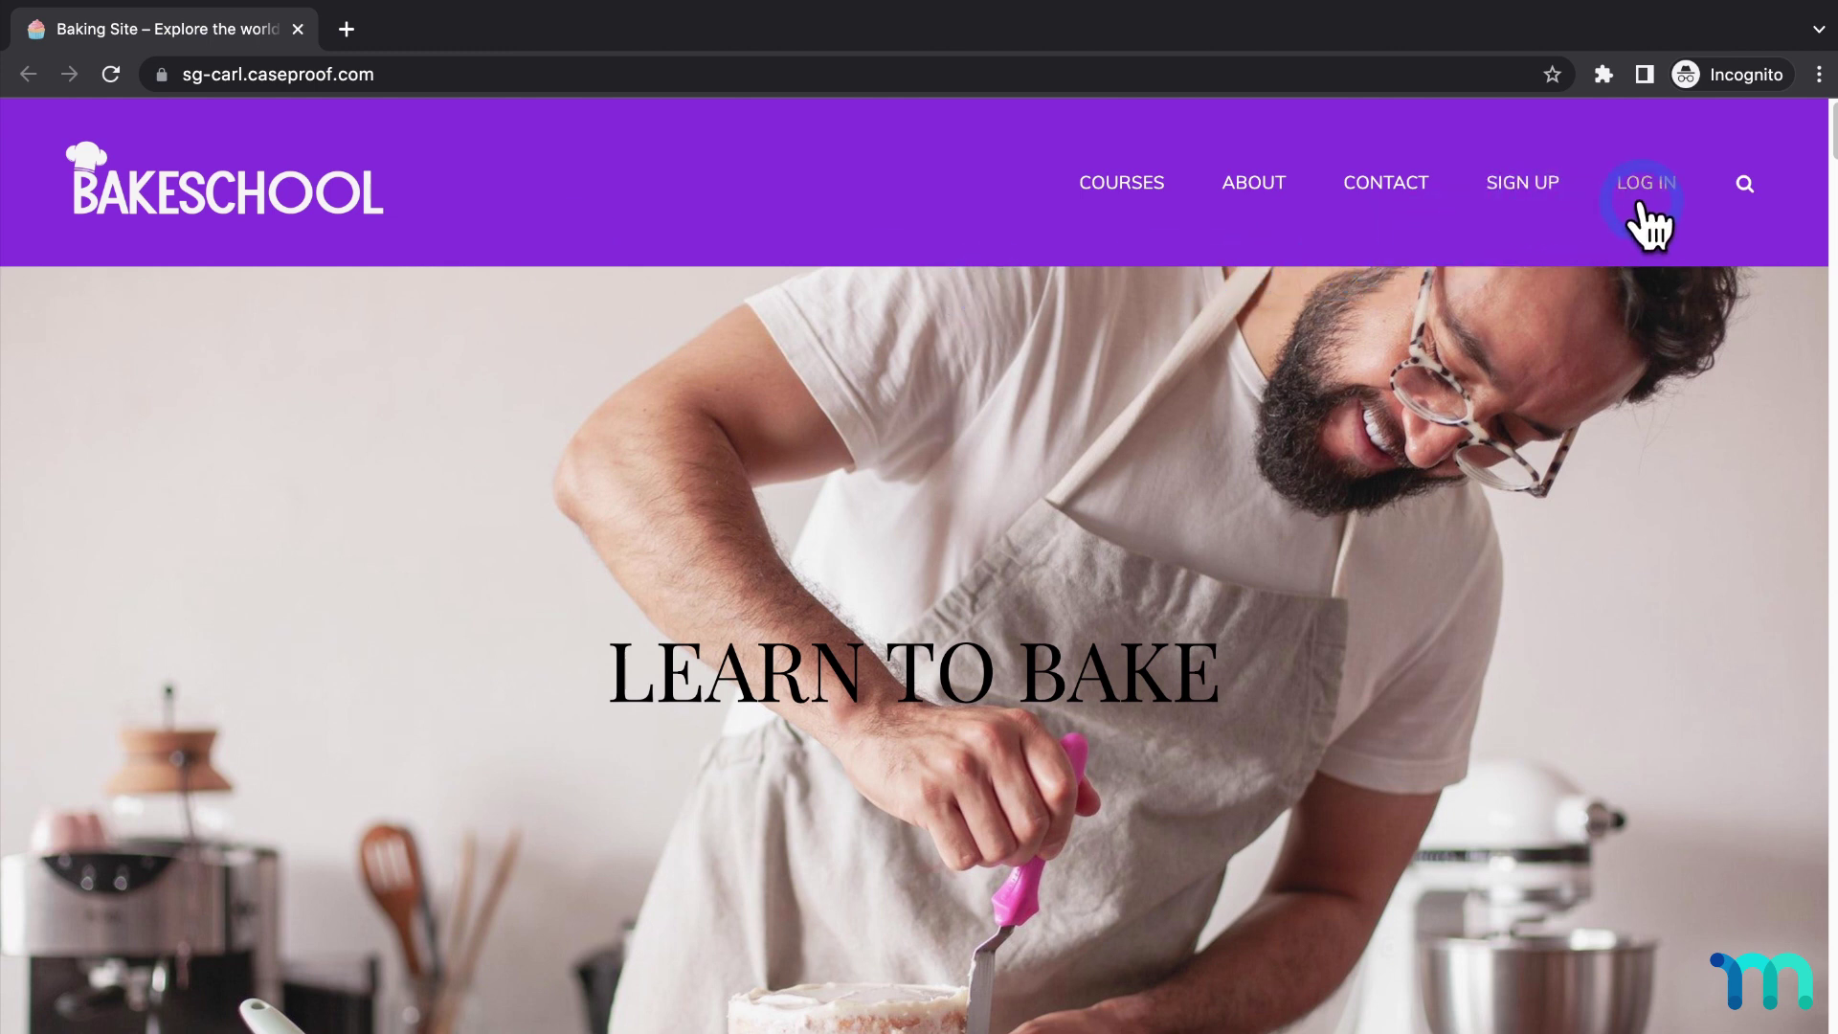
Open the Sign Up page and check the Basic and Pro plan cards at phone width.
click(1125, 208)
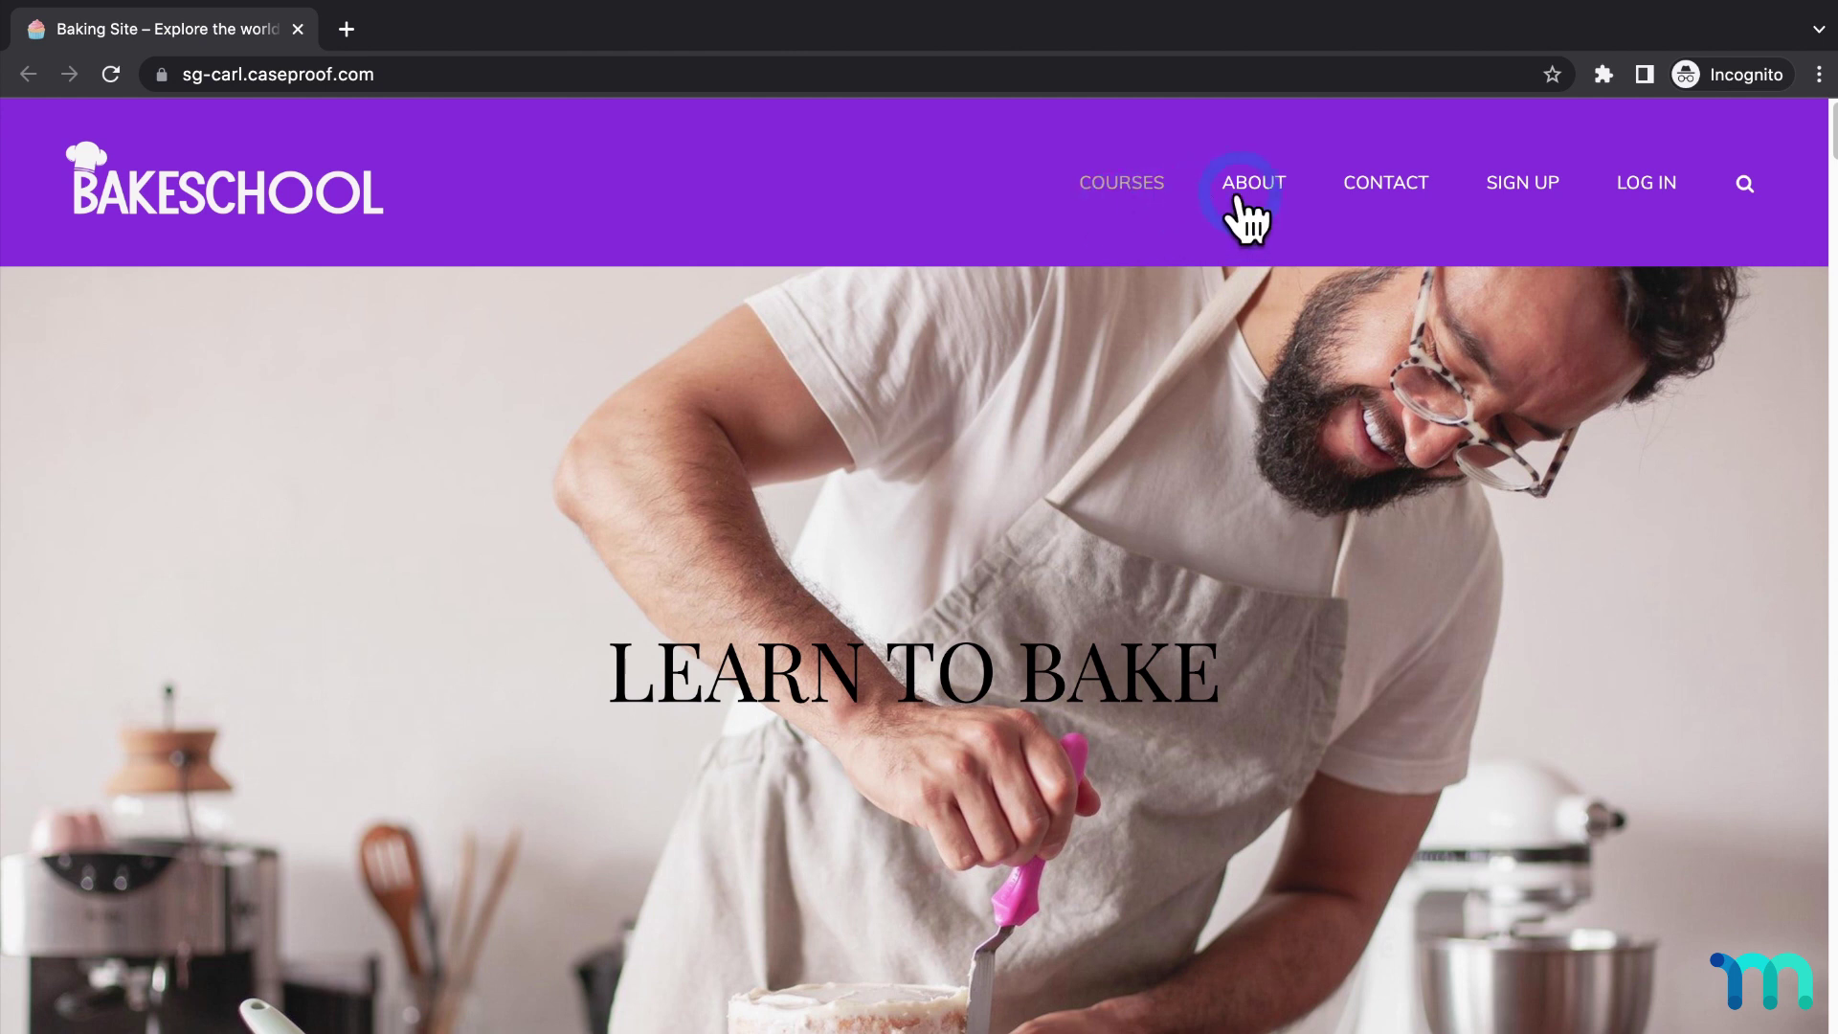
click(1513, 196)
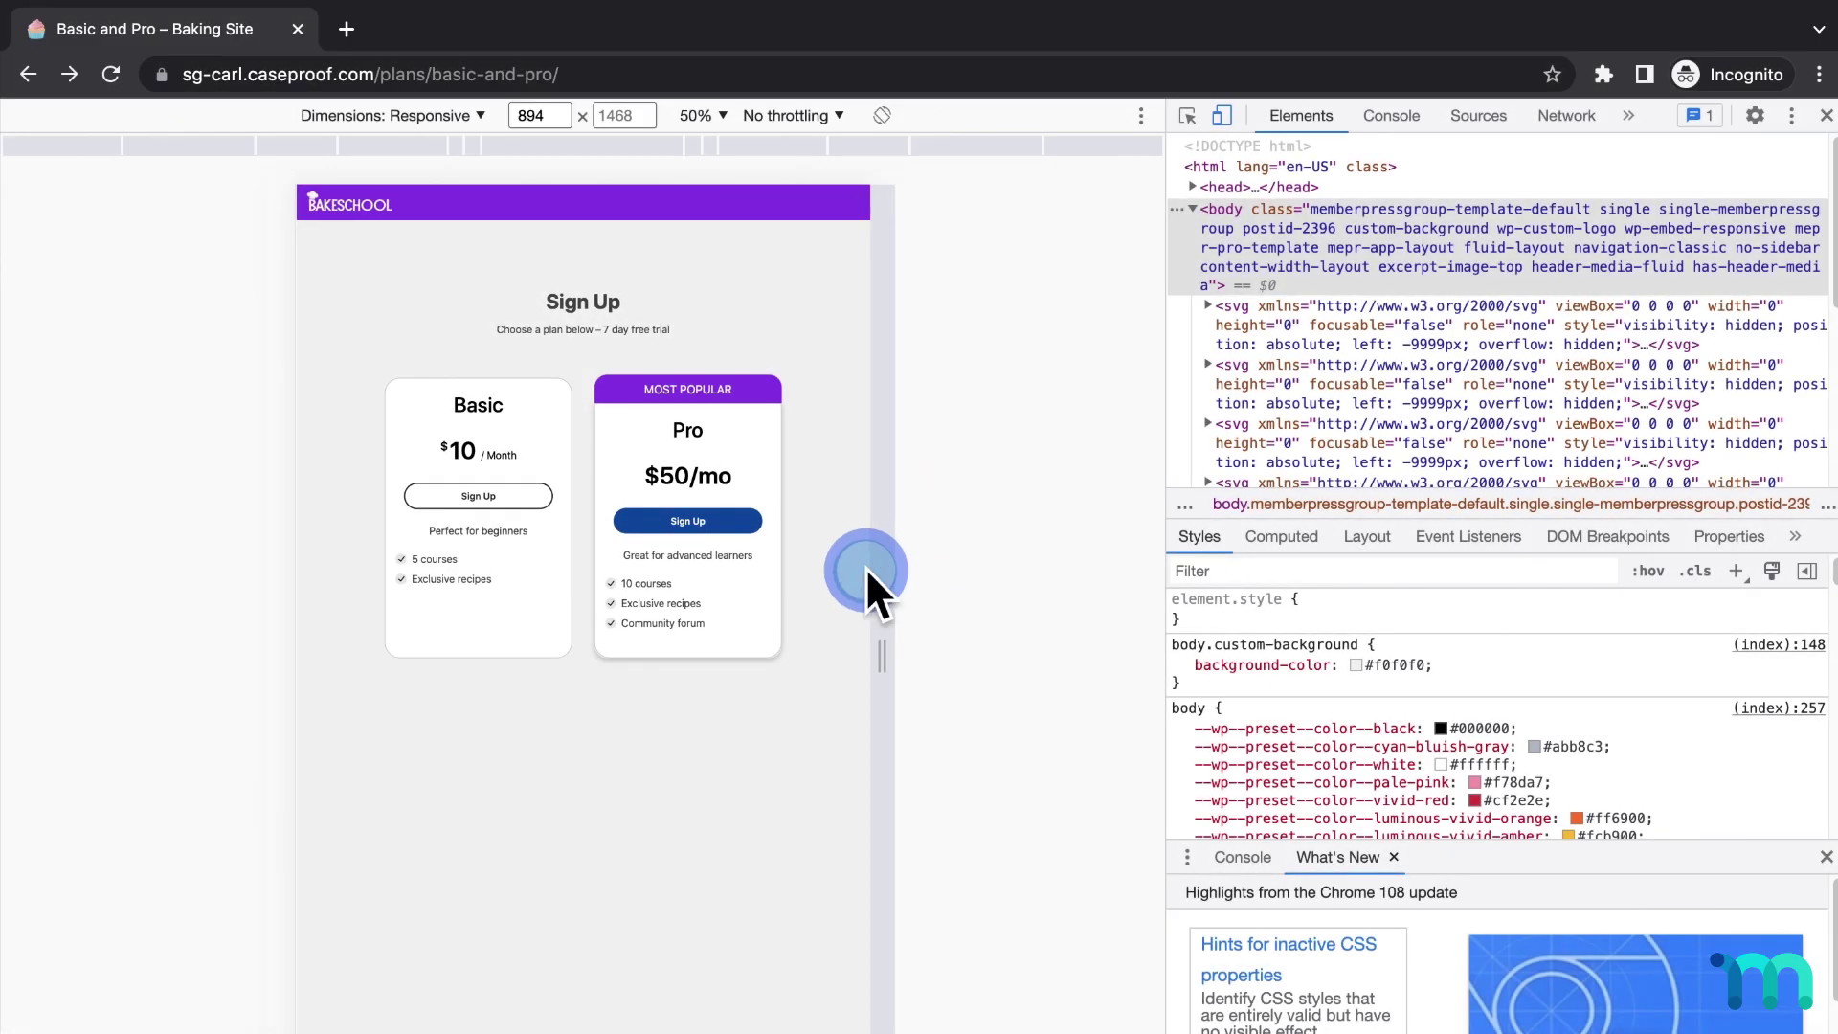
drag(869, 587, 747, 550)
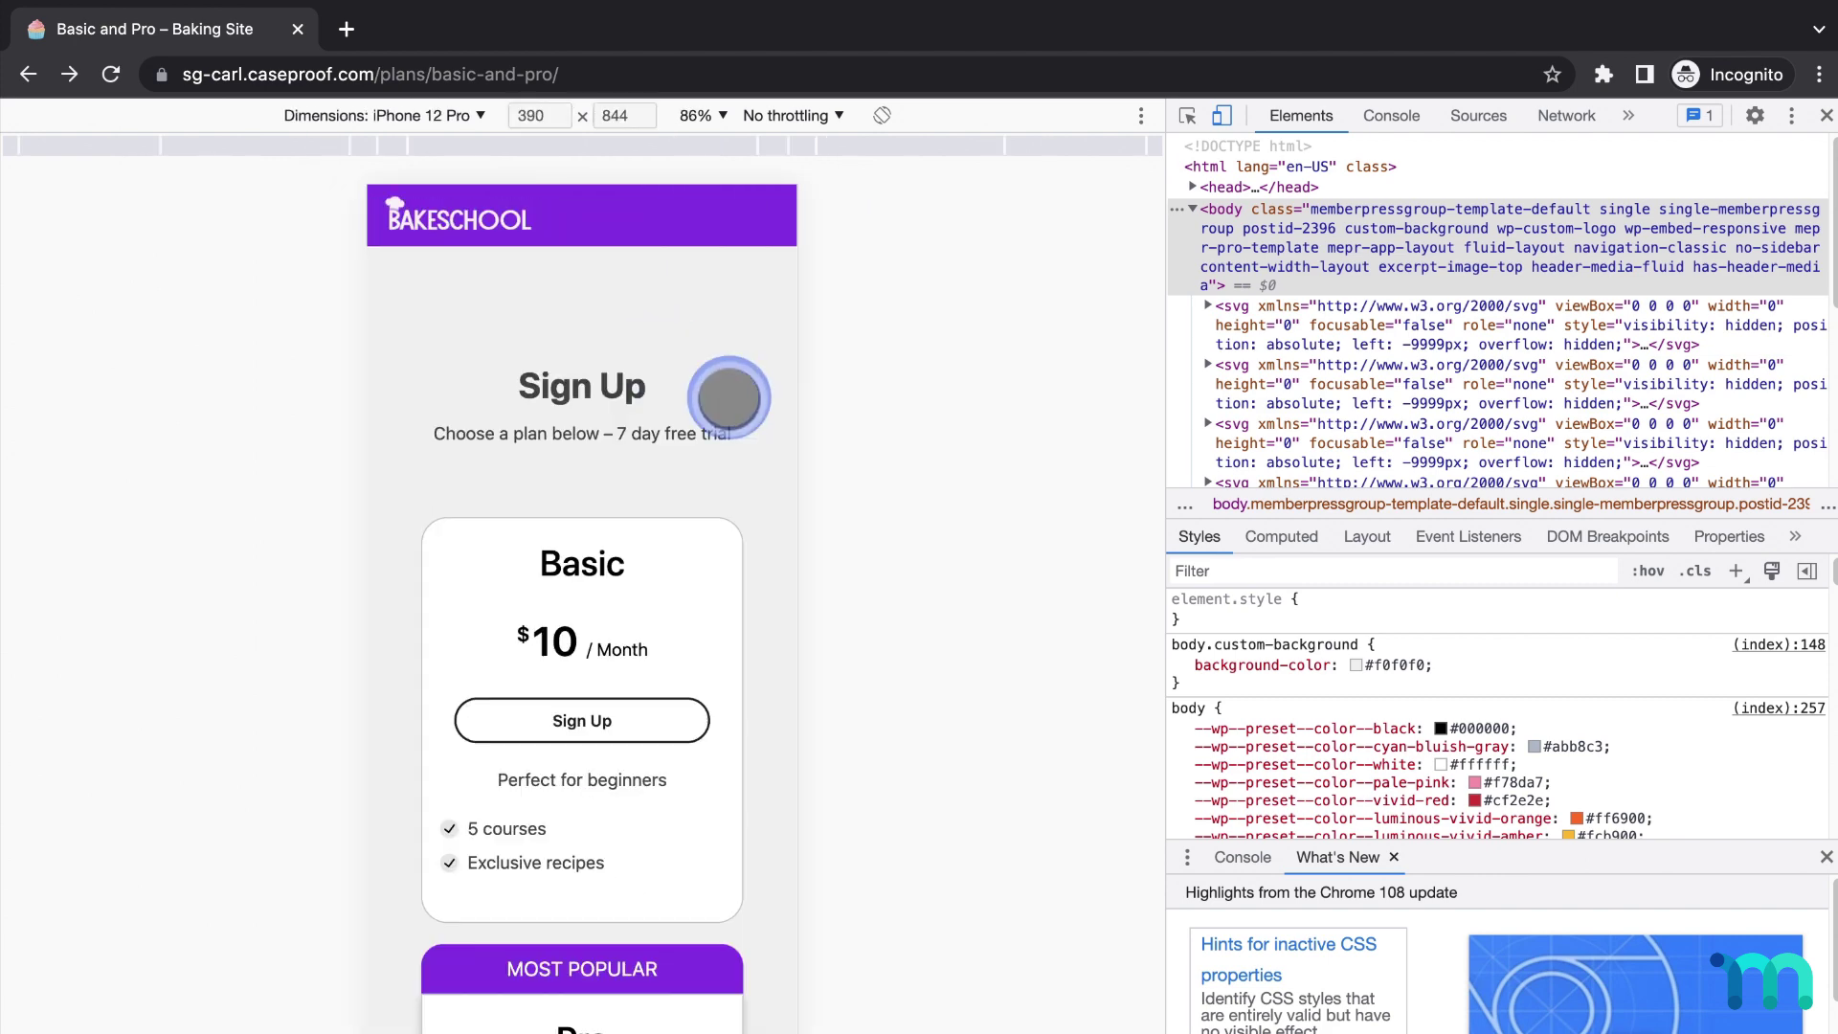
scroll(742, 409, down, 1)
scroll(742, 409, down, 4)
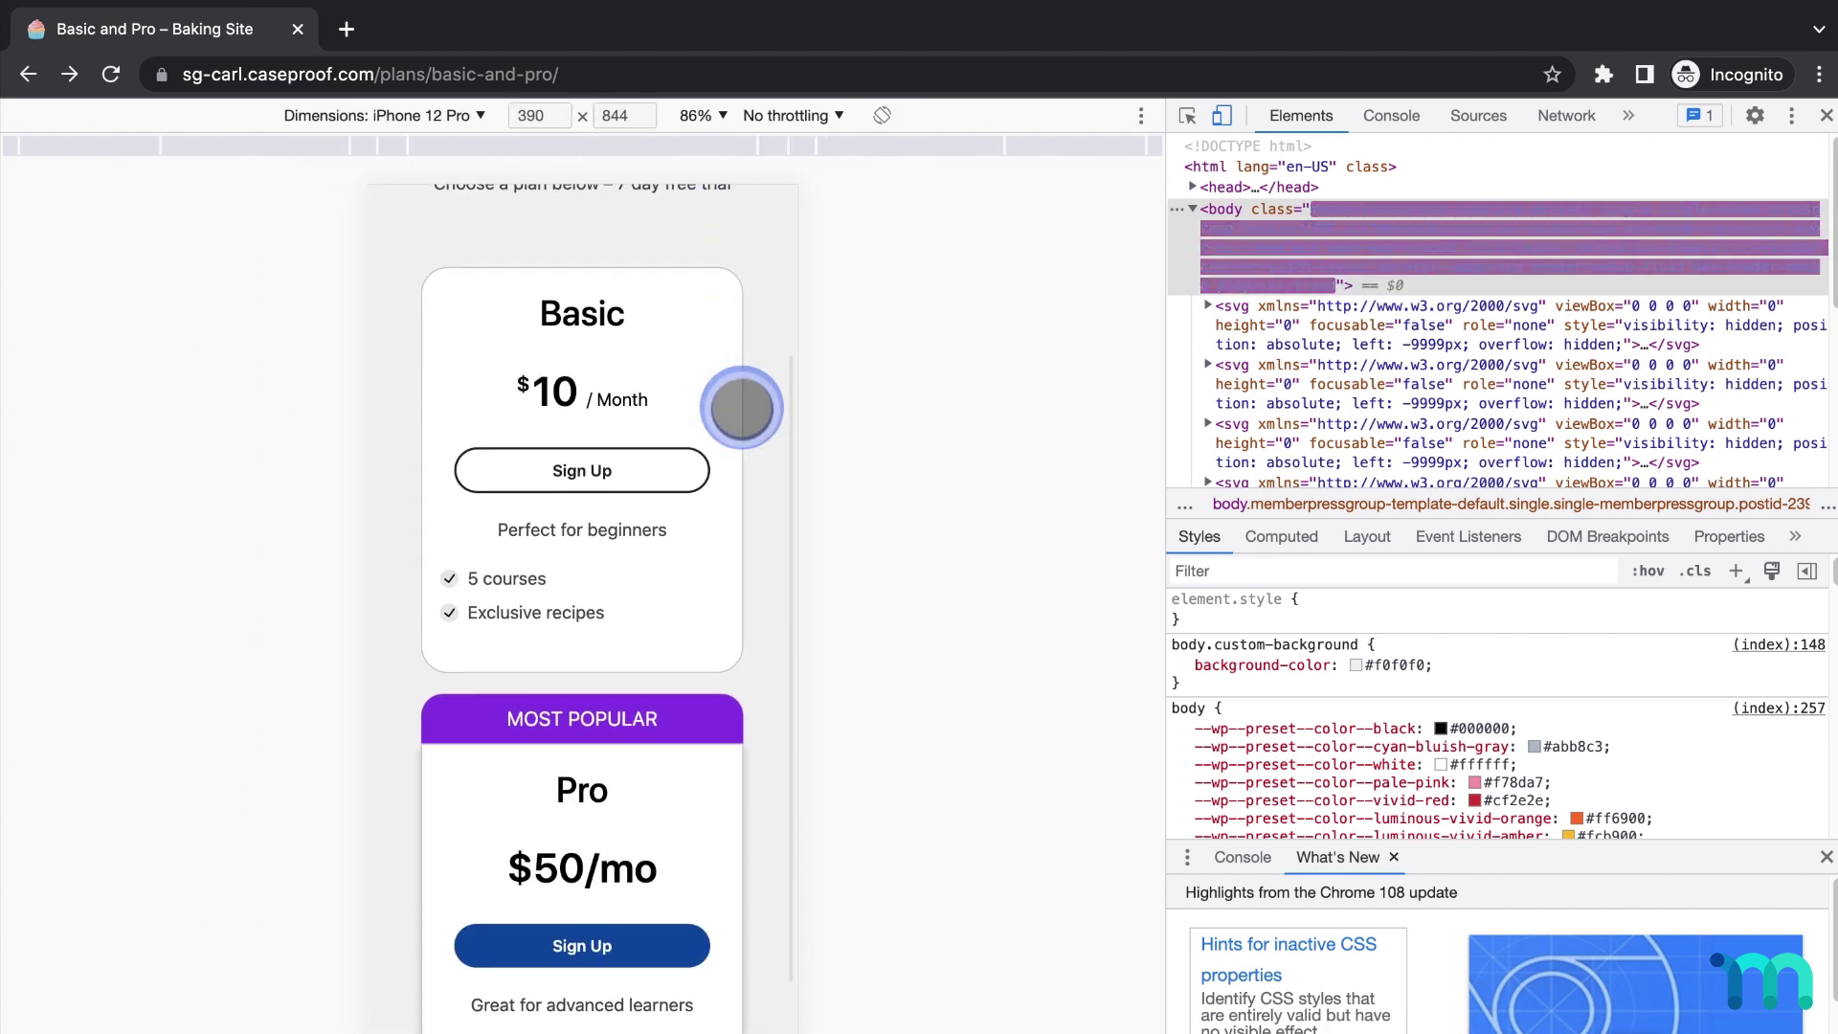
scroll(742, 409, up, 5)
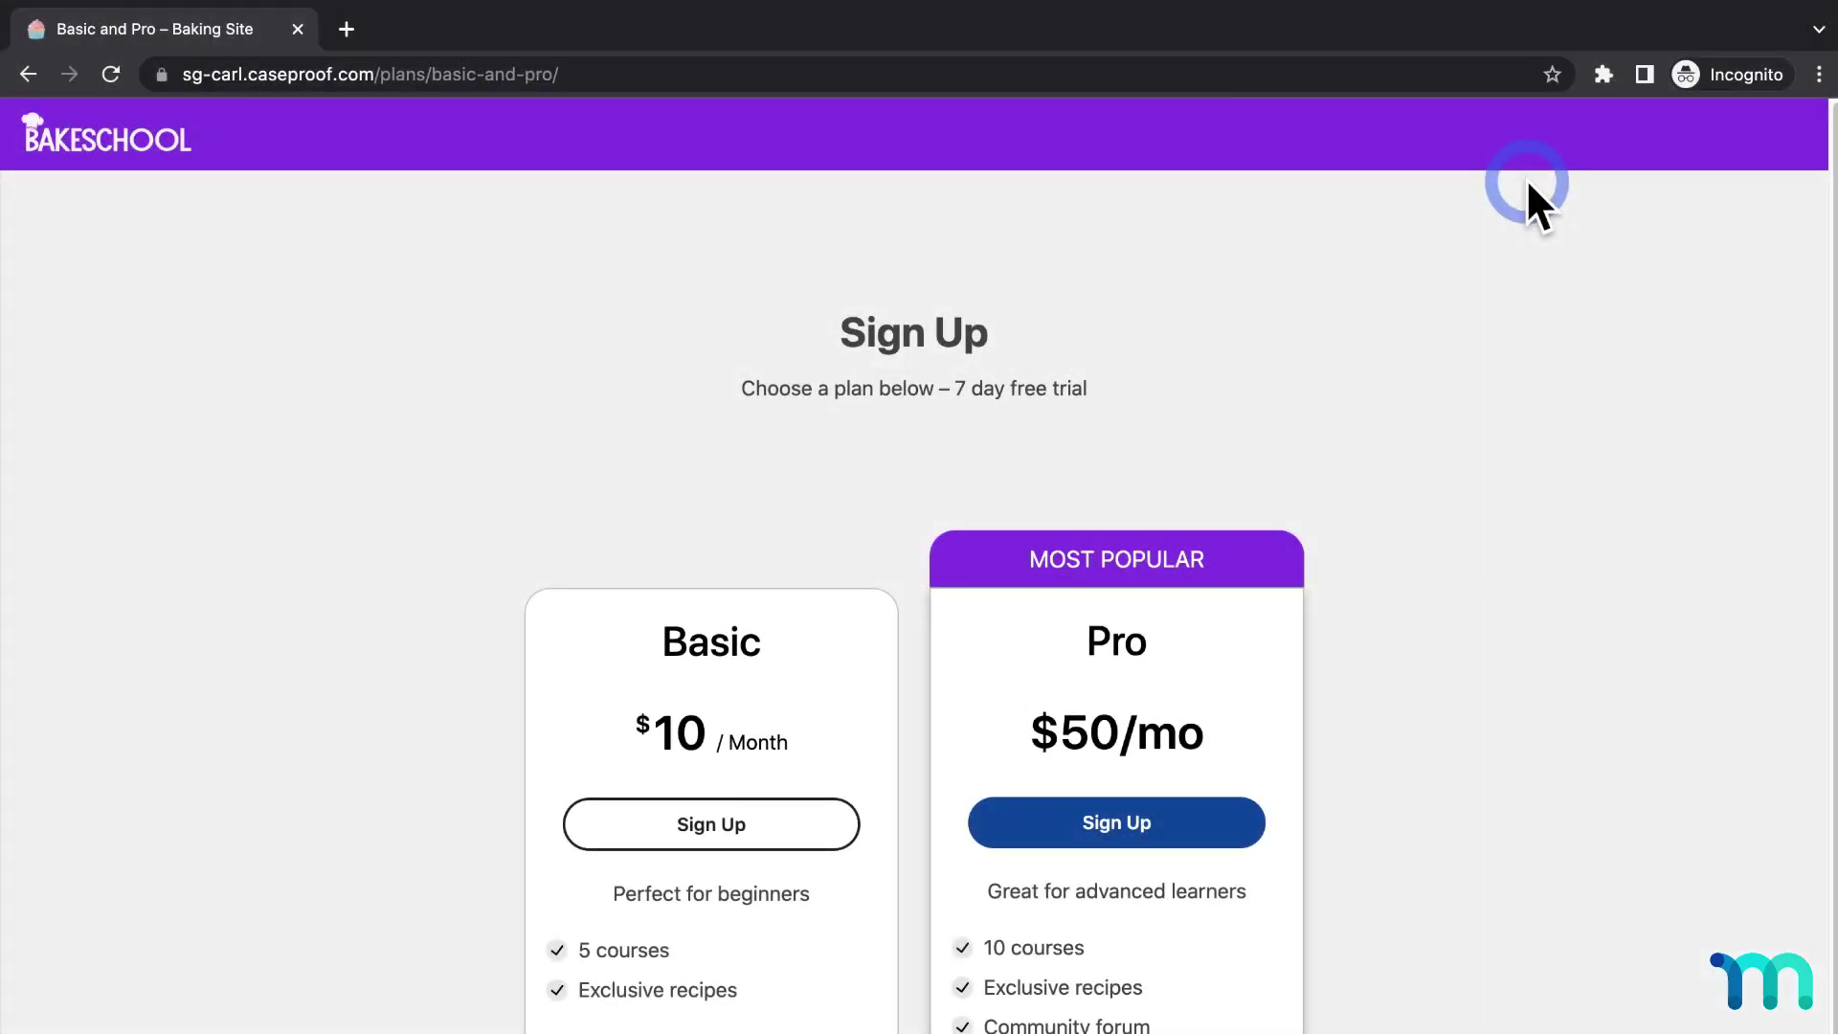
Start the Pro plan sign-up and enter coupon FALLSALE.
click(1132, 821)
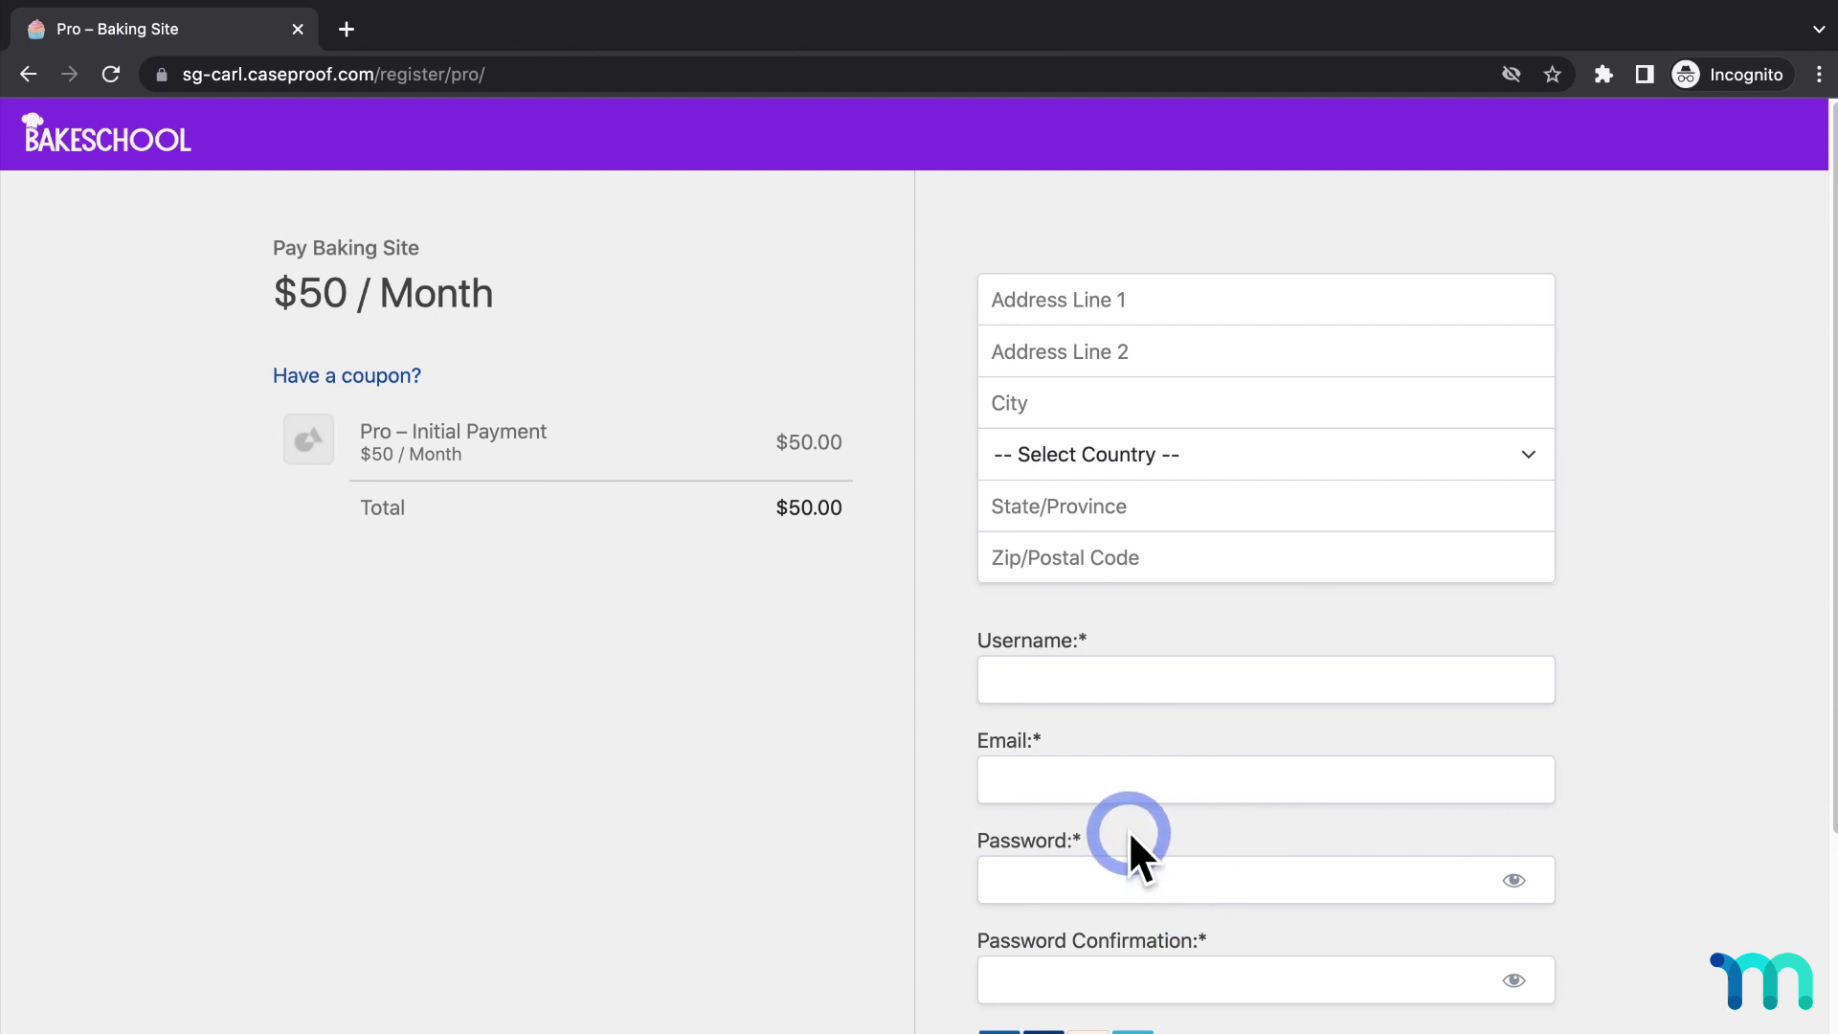
click(404, 377)
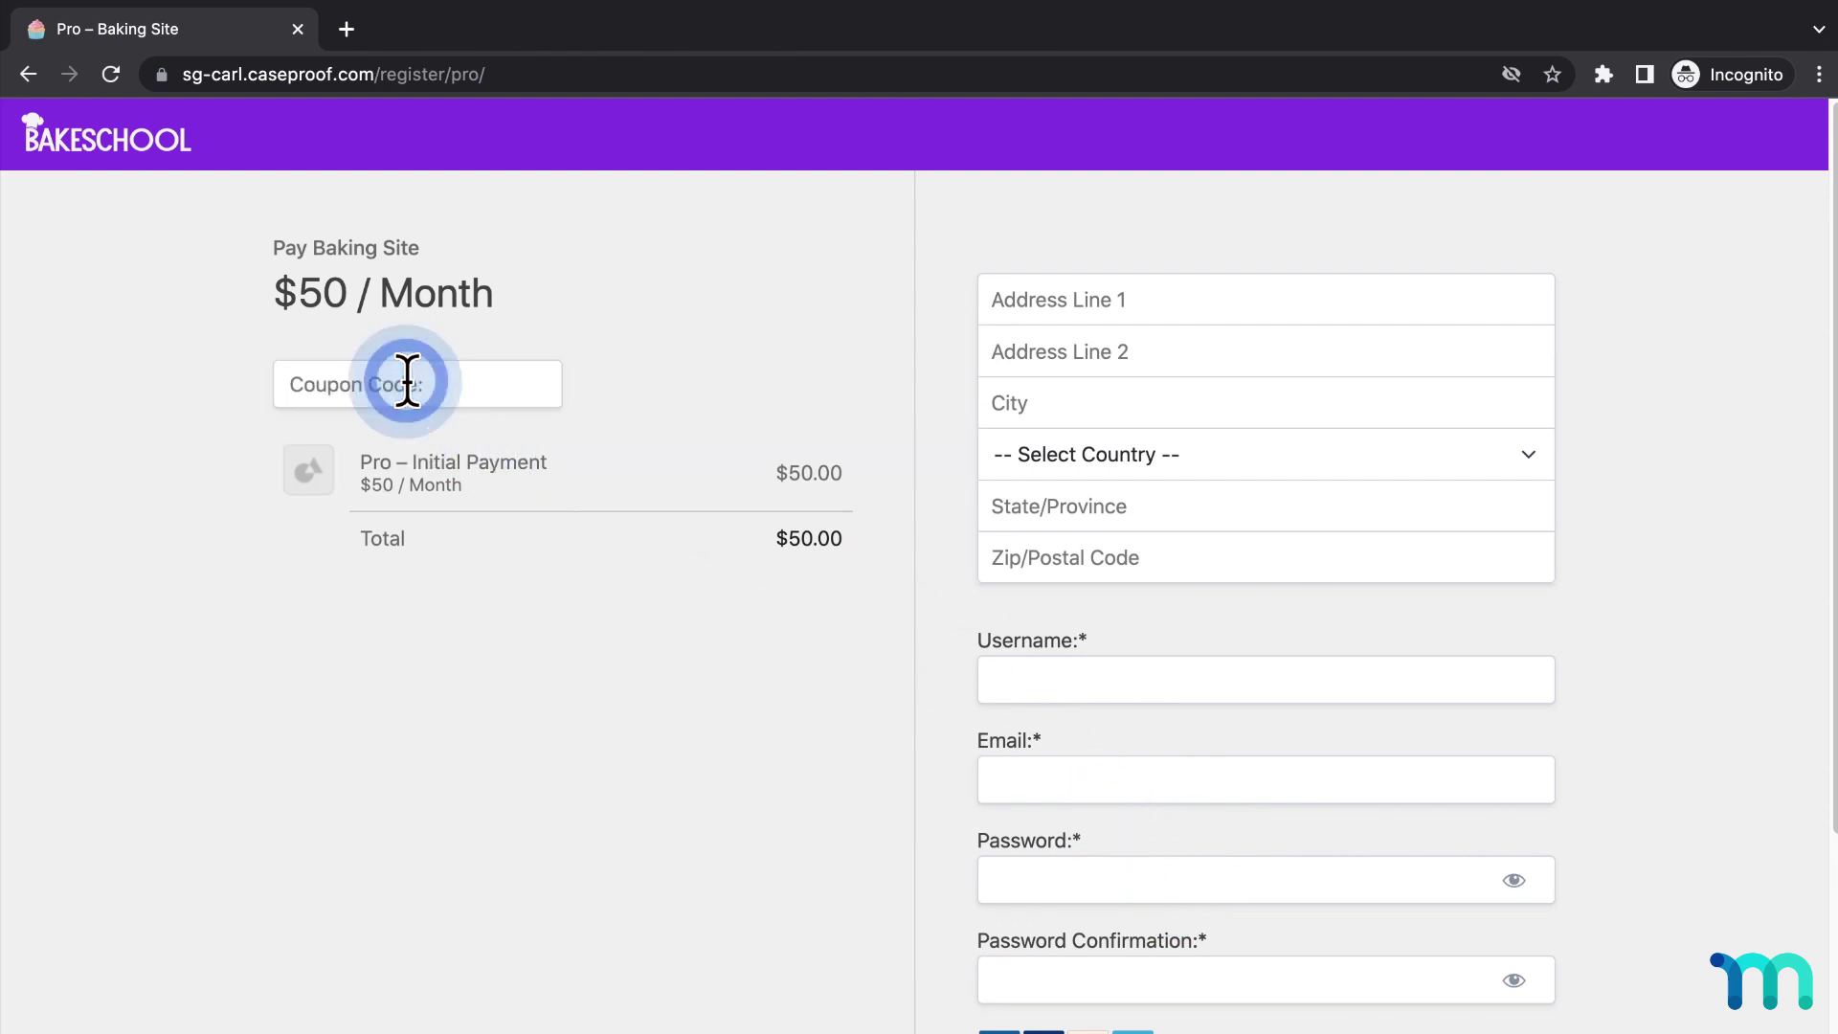
text(FALLSALE)
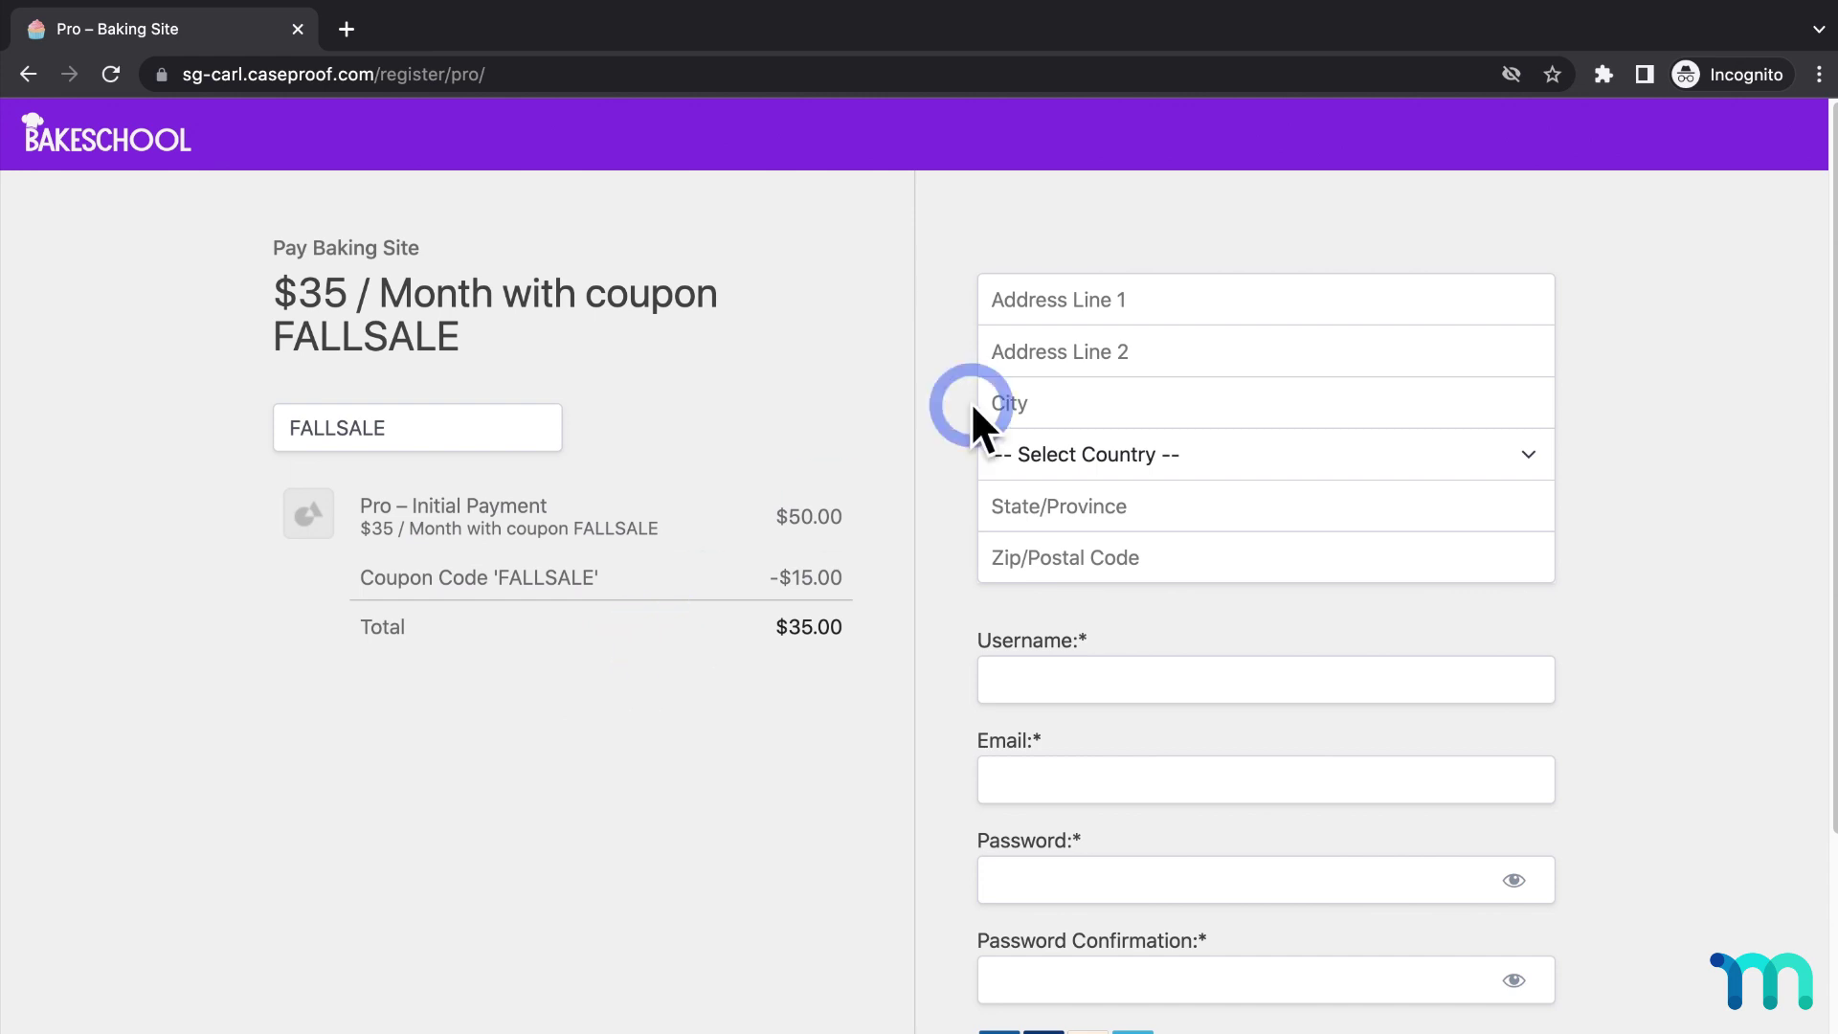
Fill in the billing address with country United States, state Alabama, and a username.
click(1186, 298)
text(111 Main StNew York)
click(1188, 453)
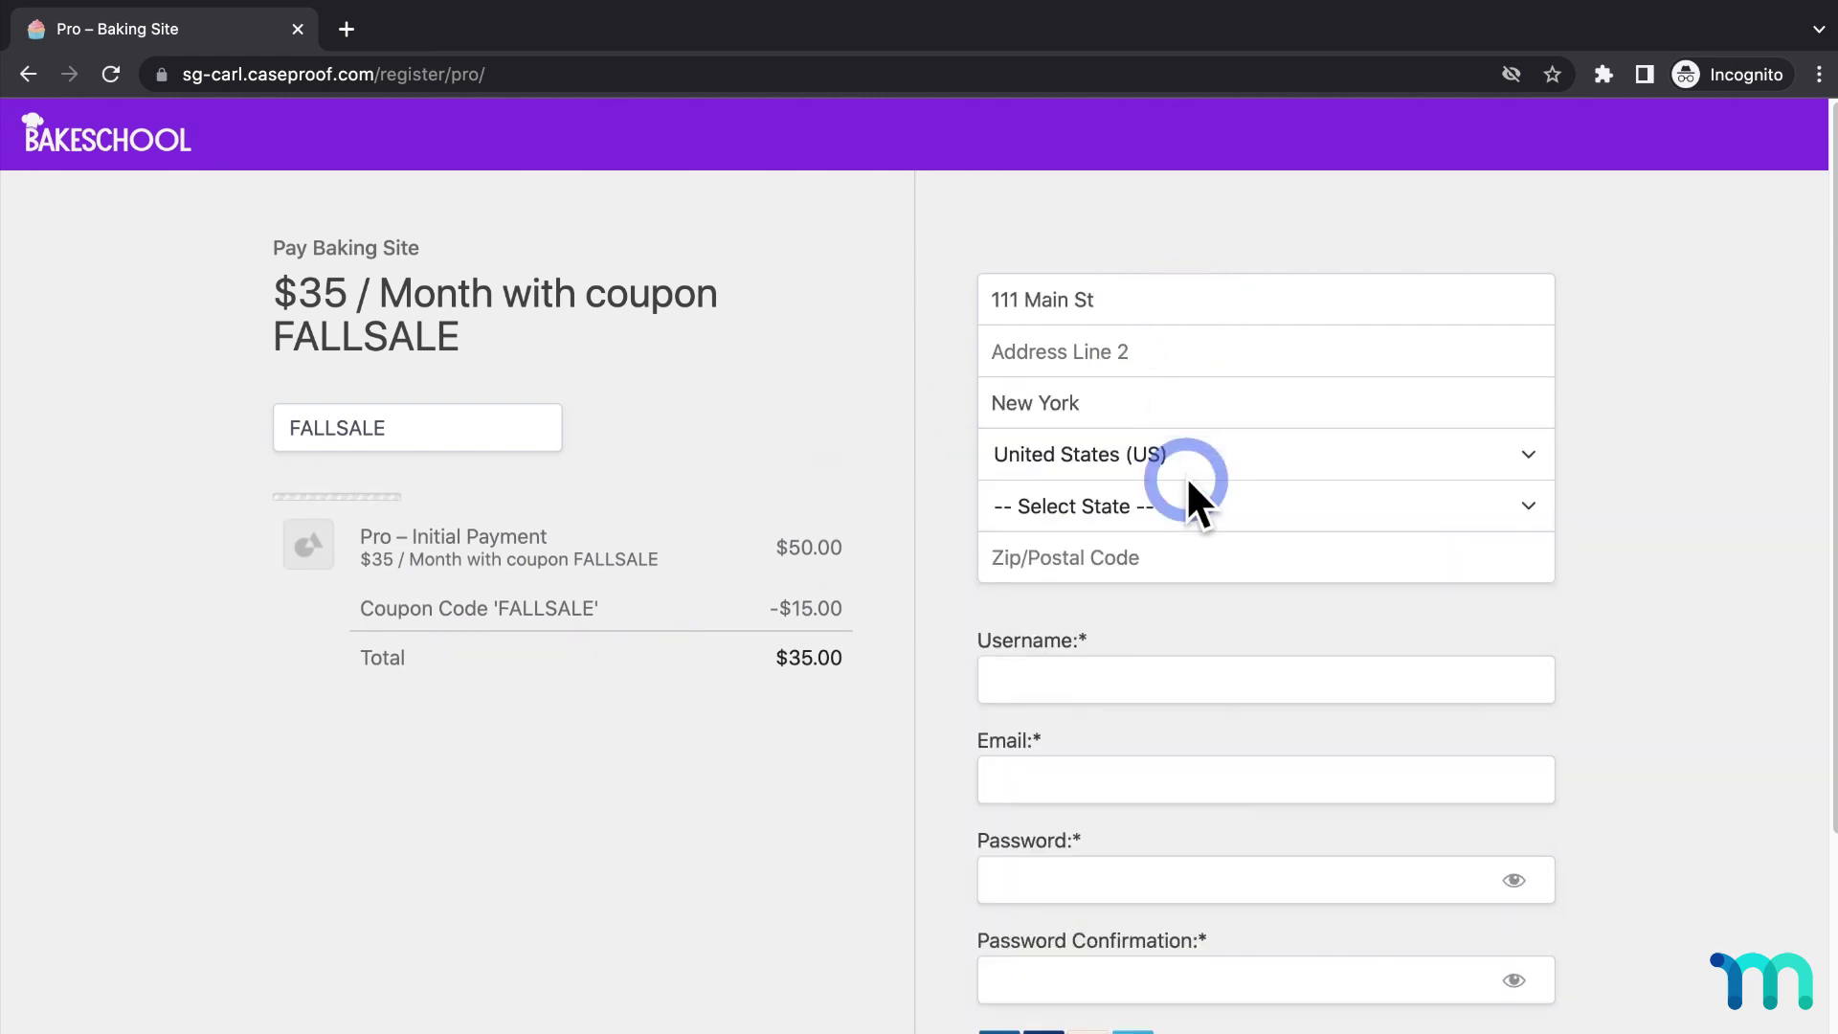
click(1190, 506)
click(1169, 557)
text(90210)
click(1186, 680)
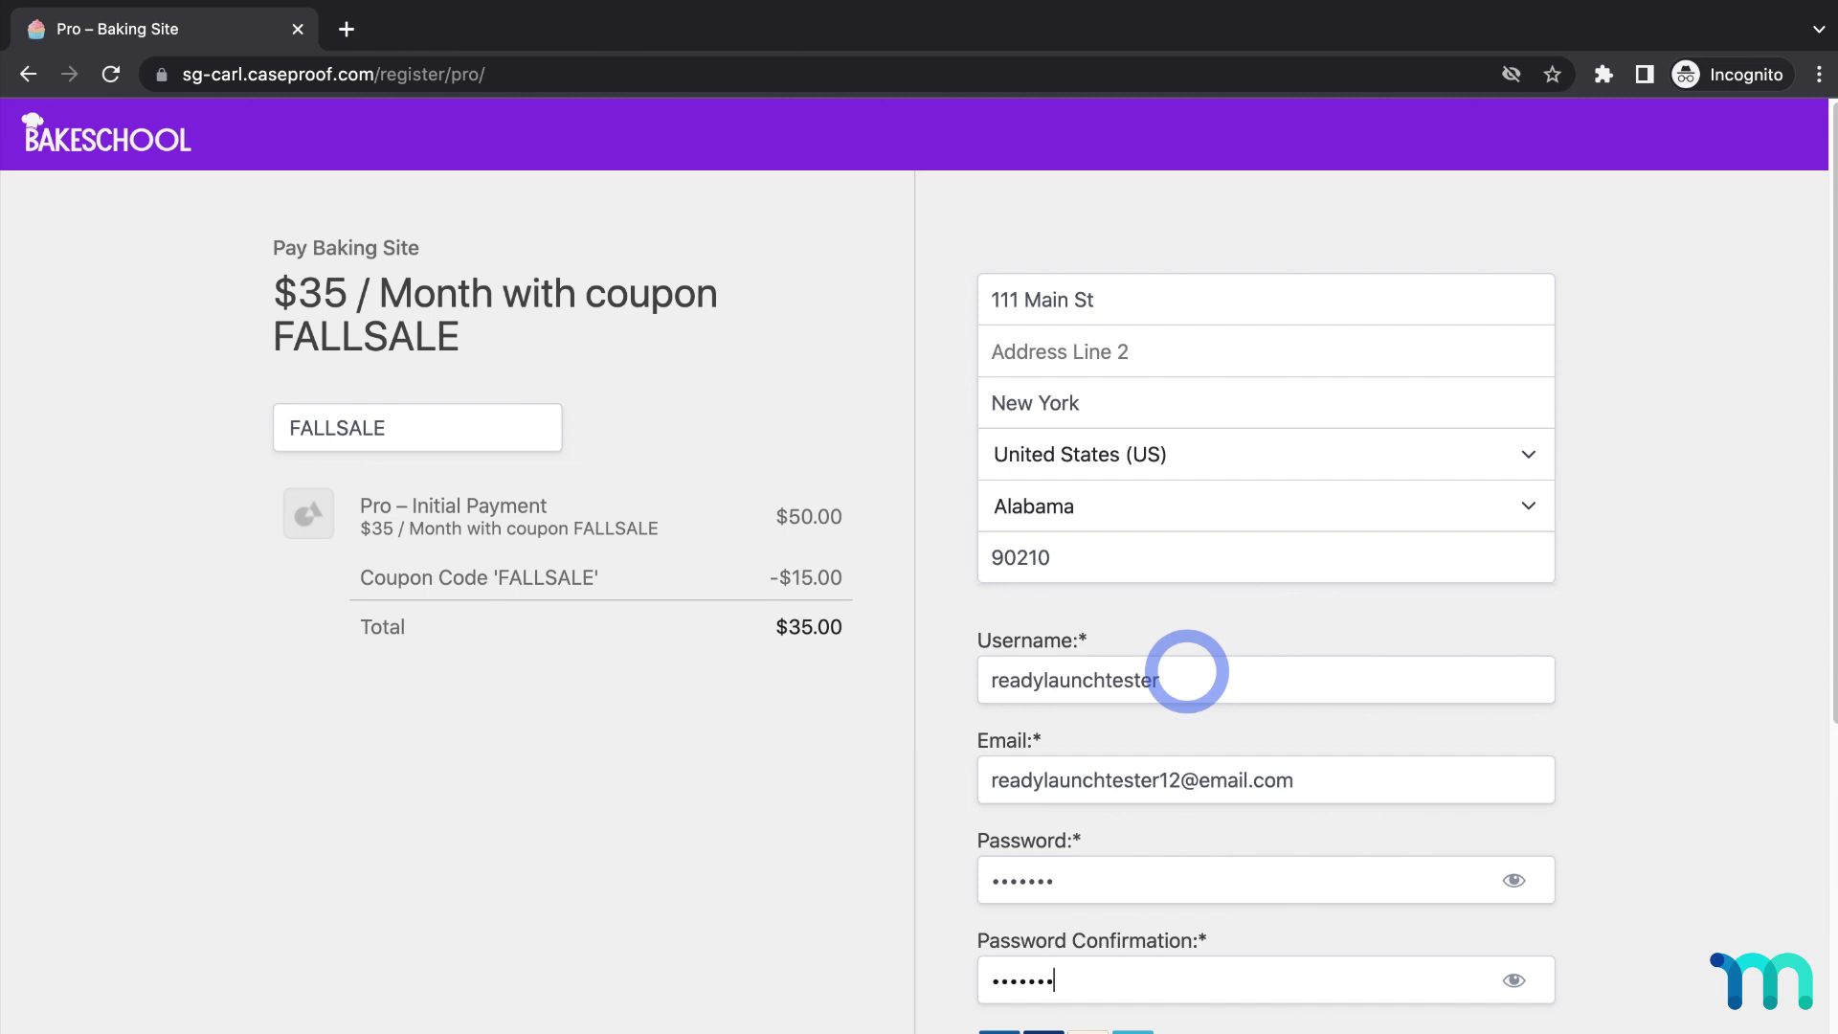
Enter the Stripe test card details and submit the Pro registration.
scroll(1187, 670, down, 10)
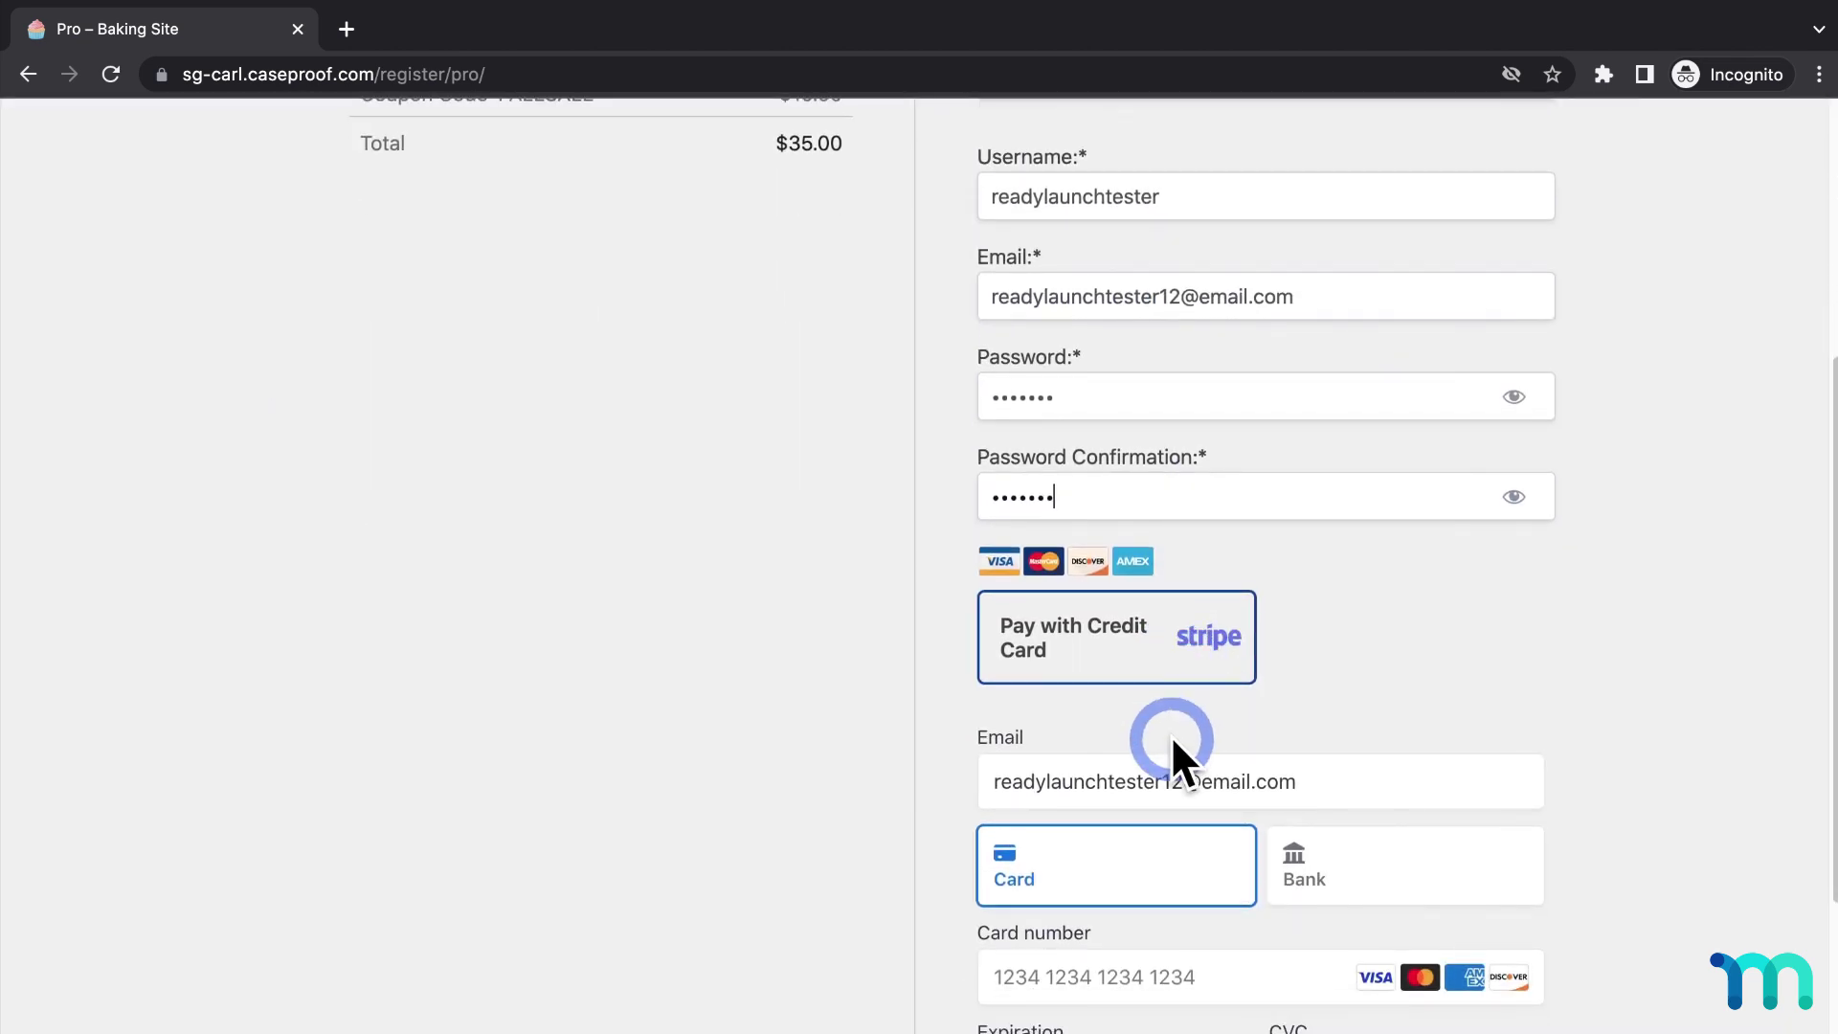
click(1187, 525)
text(4242424242424242)
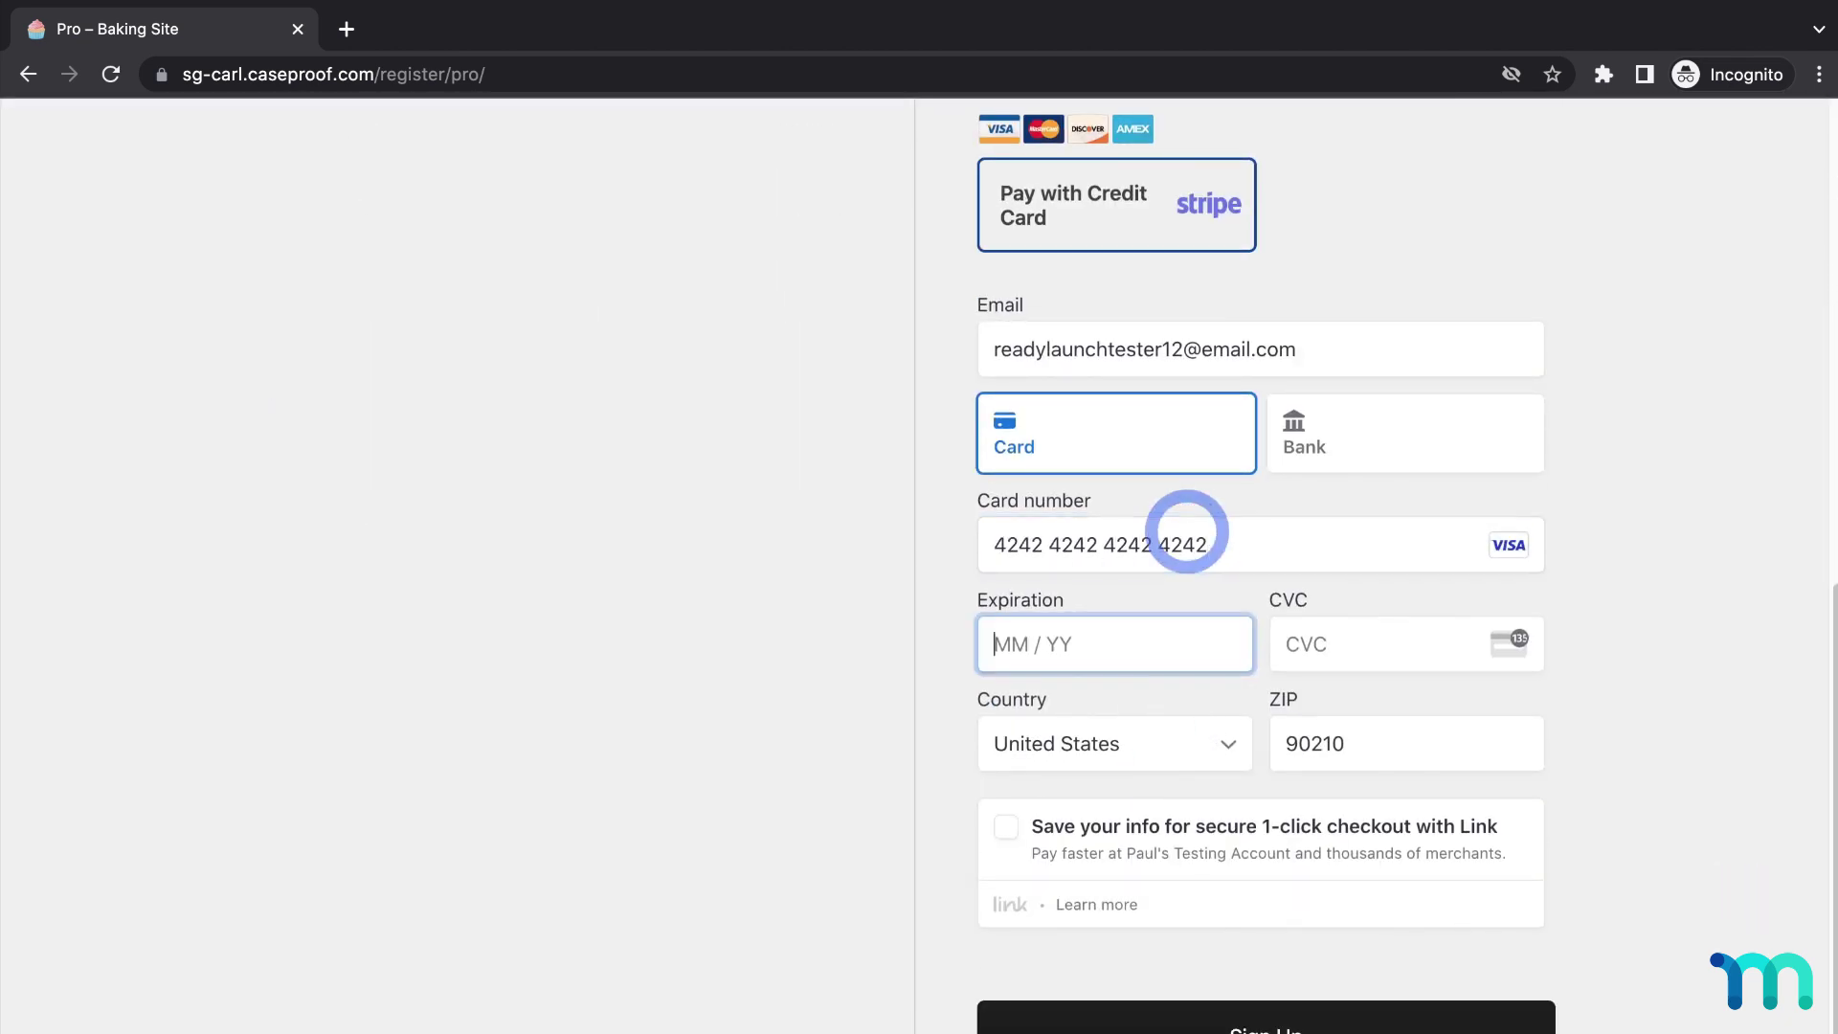
text(112311190210)
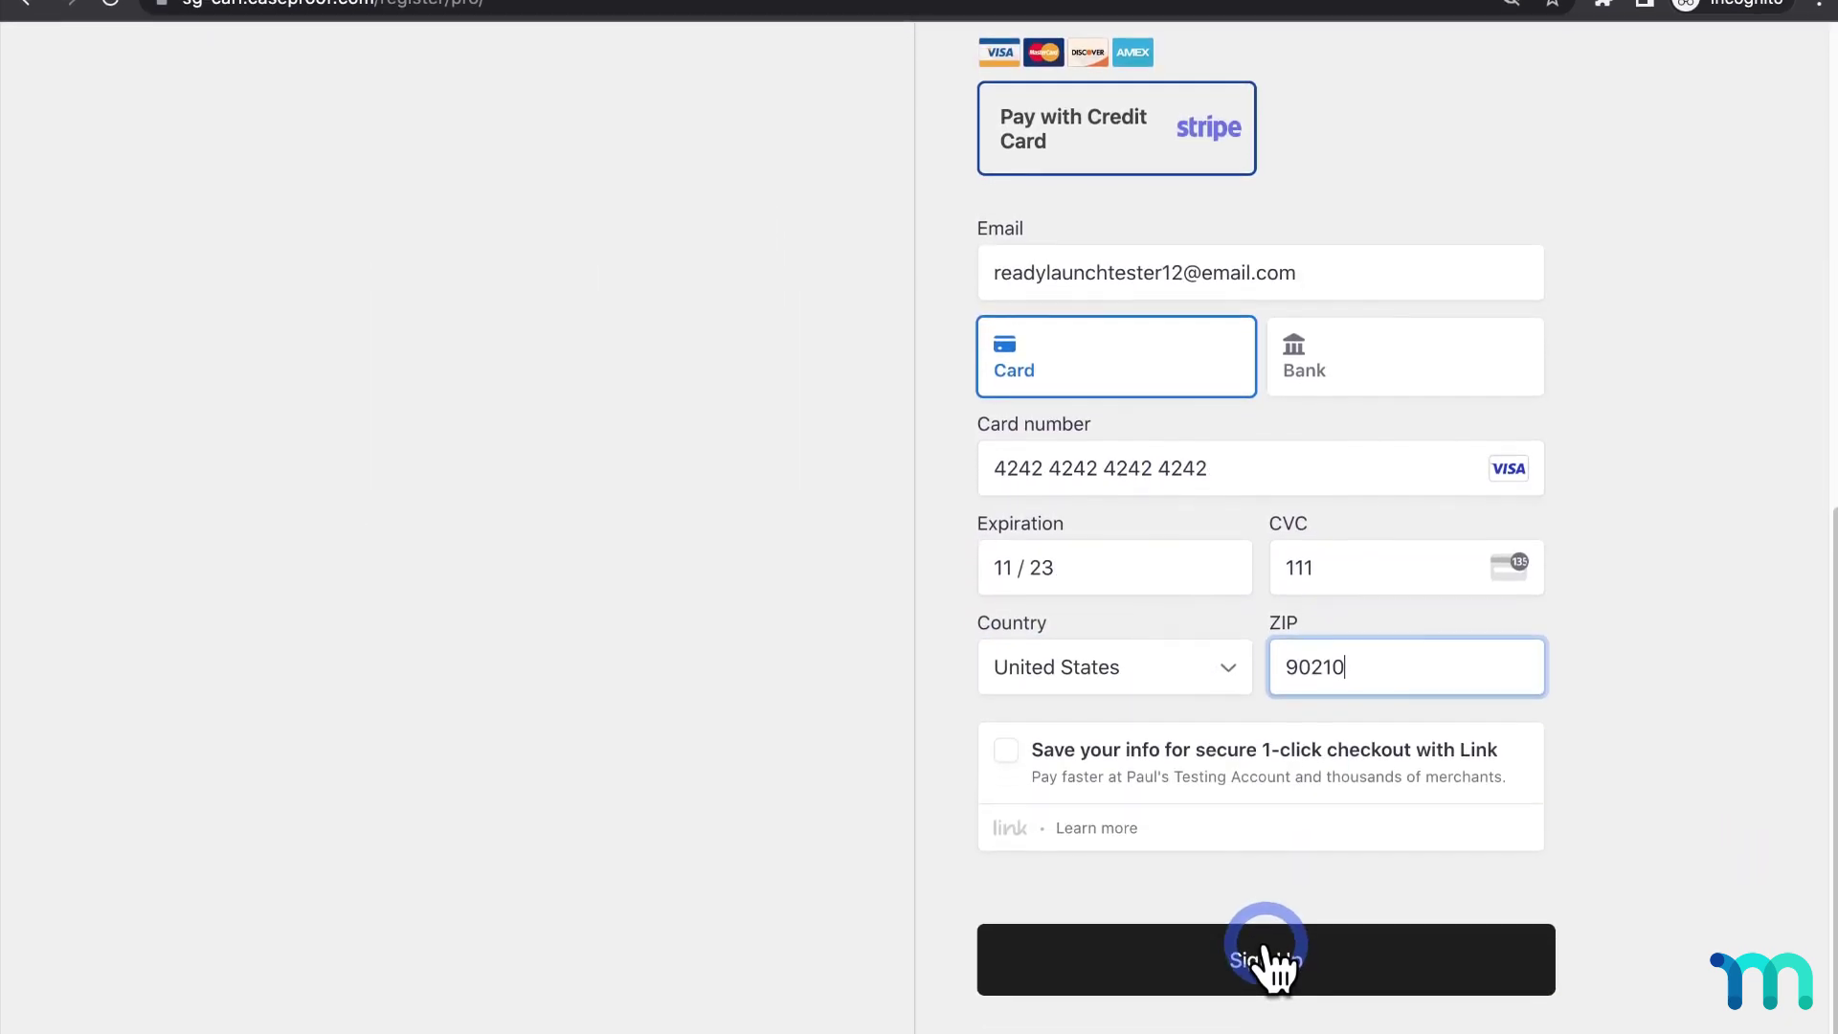
click(1266, 1025)
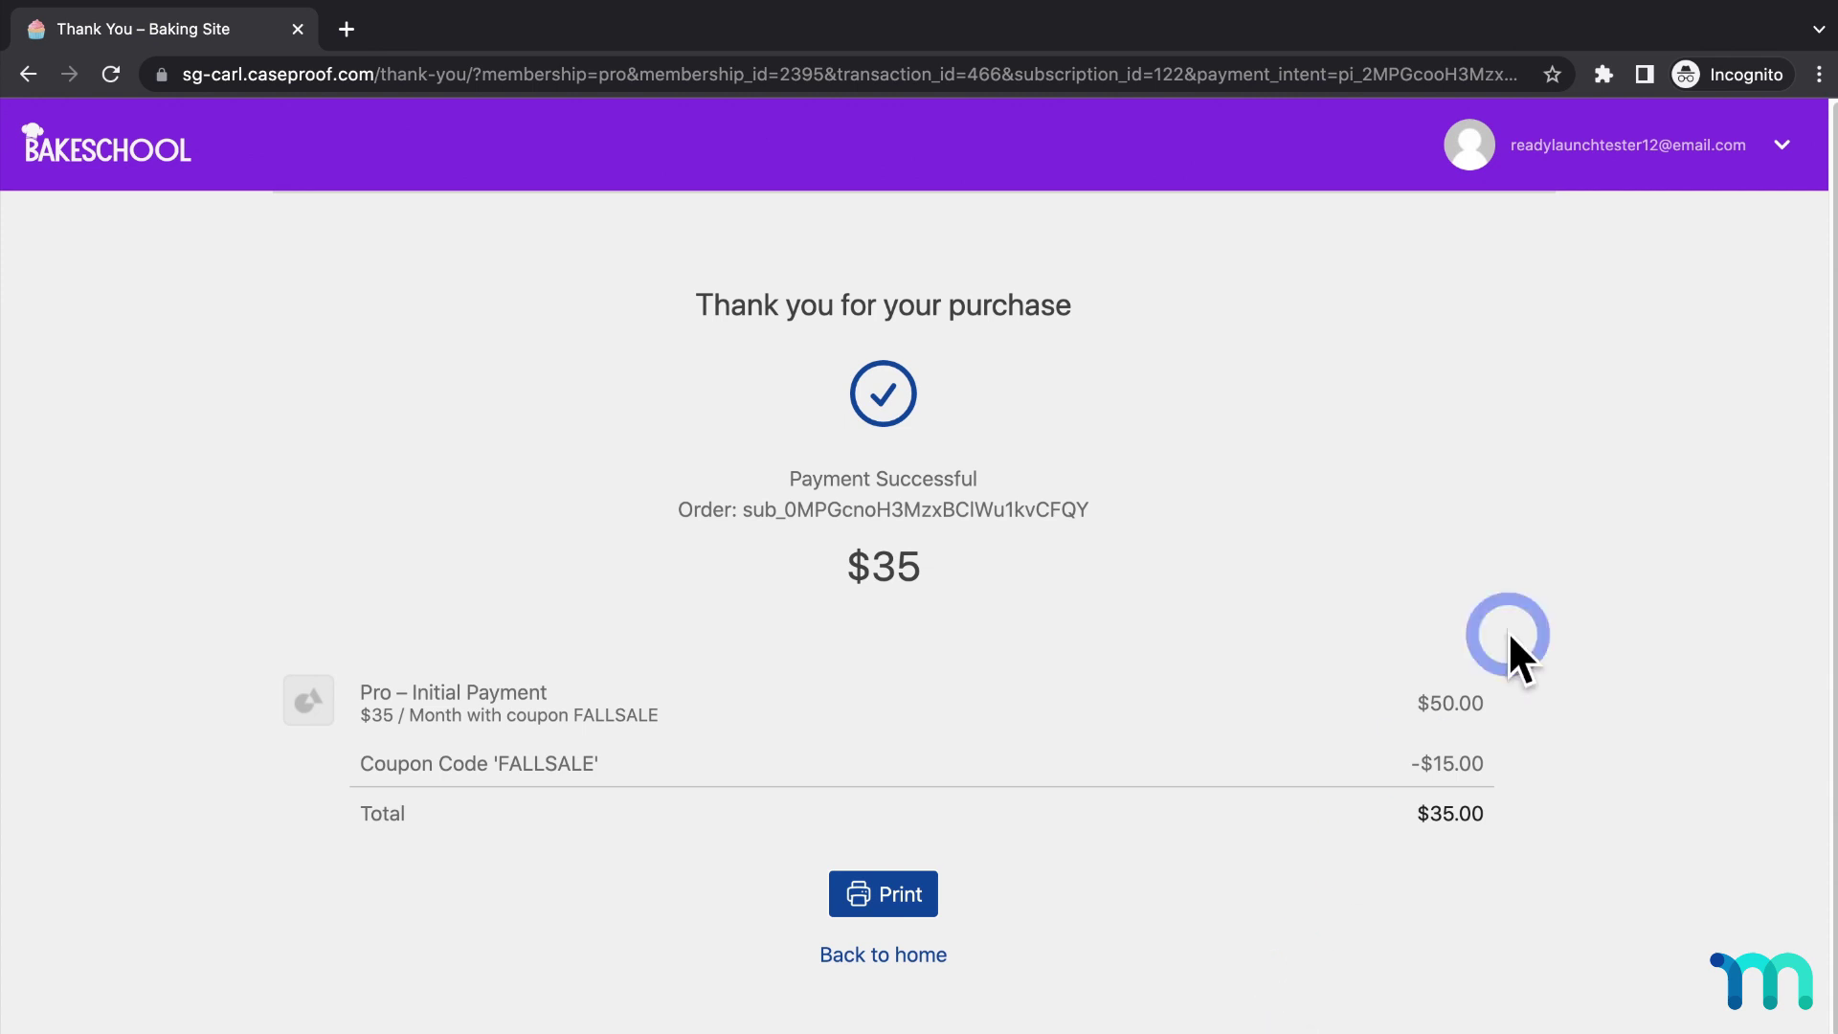
Review the new member's Courses, active Pro subscription and $35 payment on the account page.
click(1782, 153)
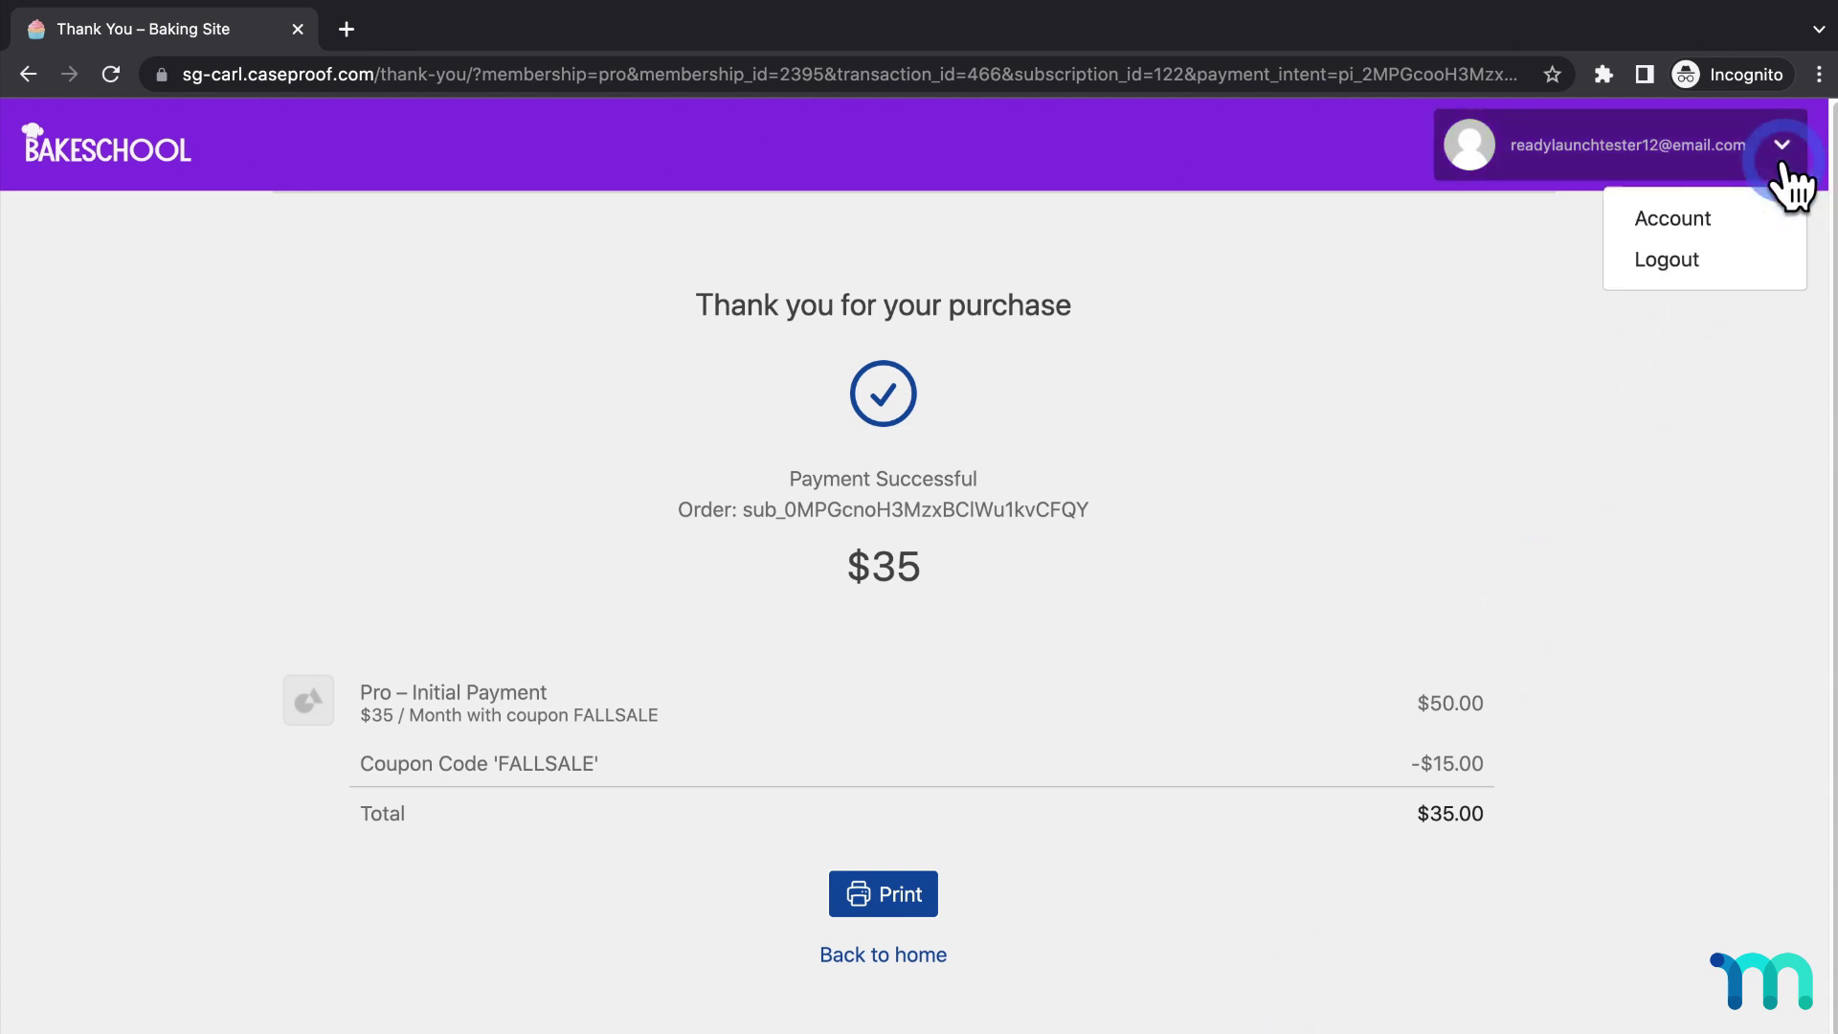
click(1698, 220)
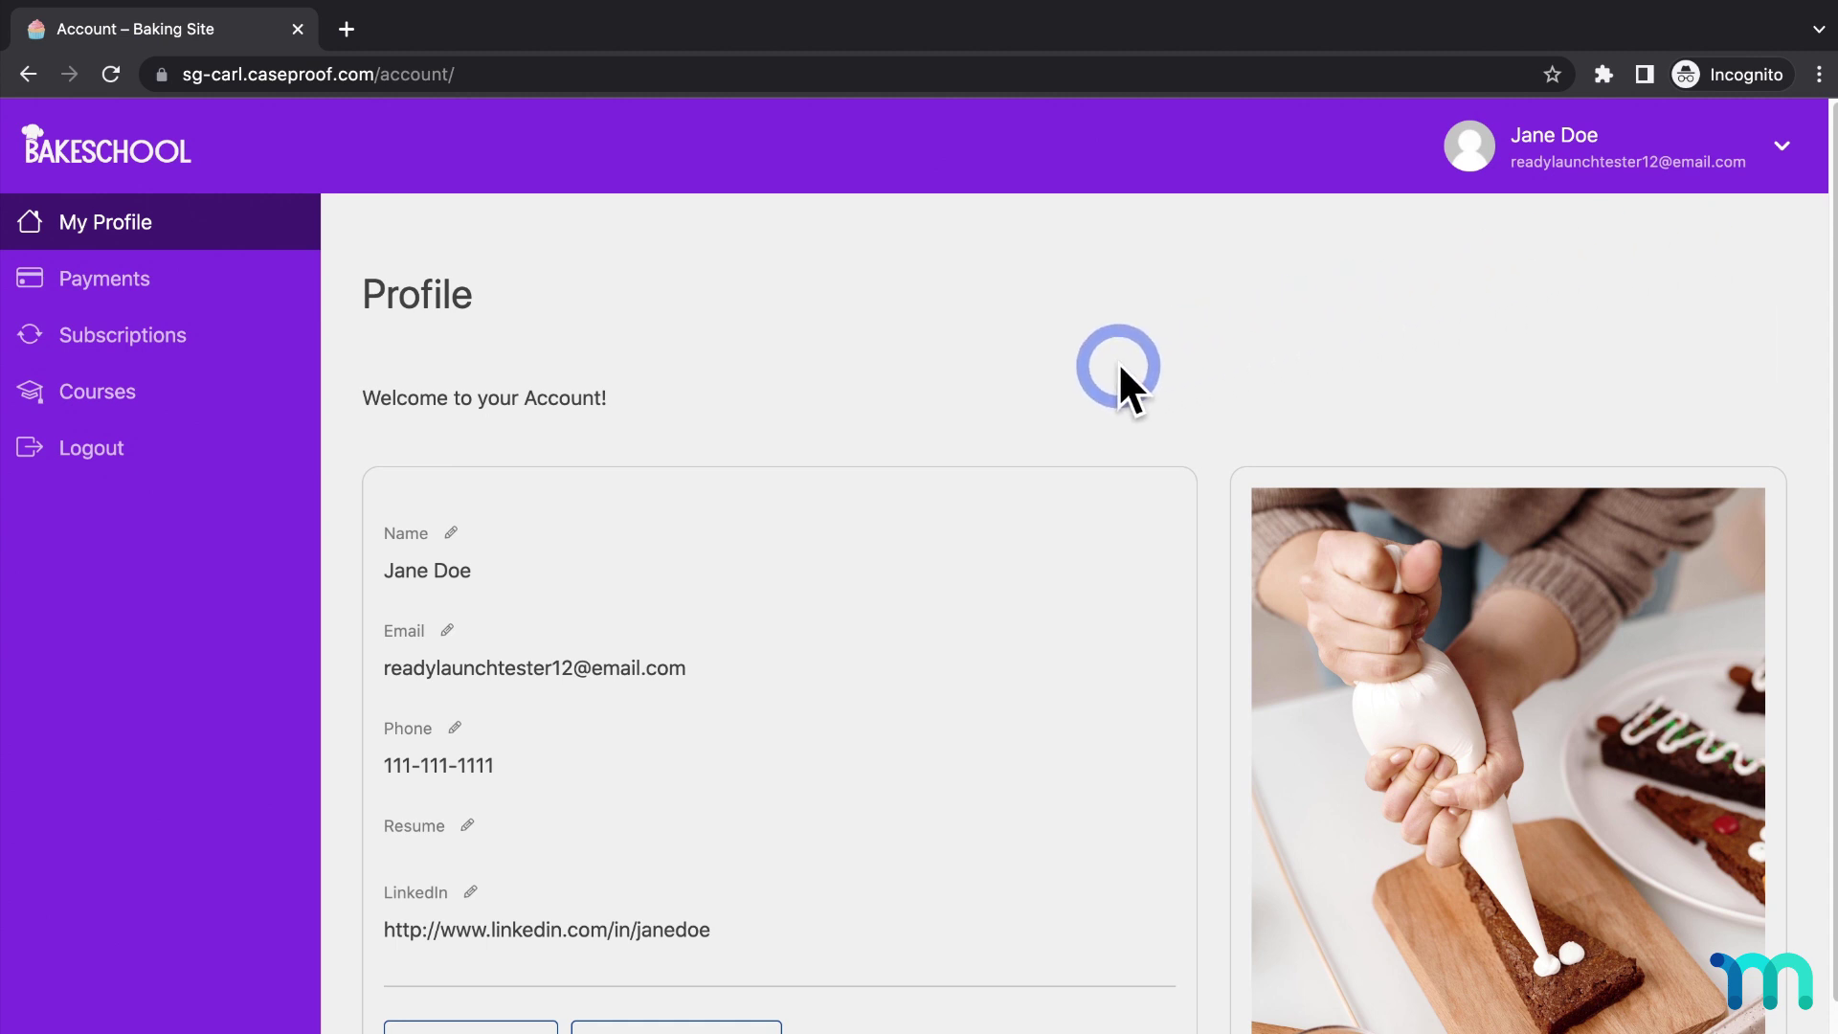
click(190, 388)
click(178, 337)
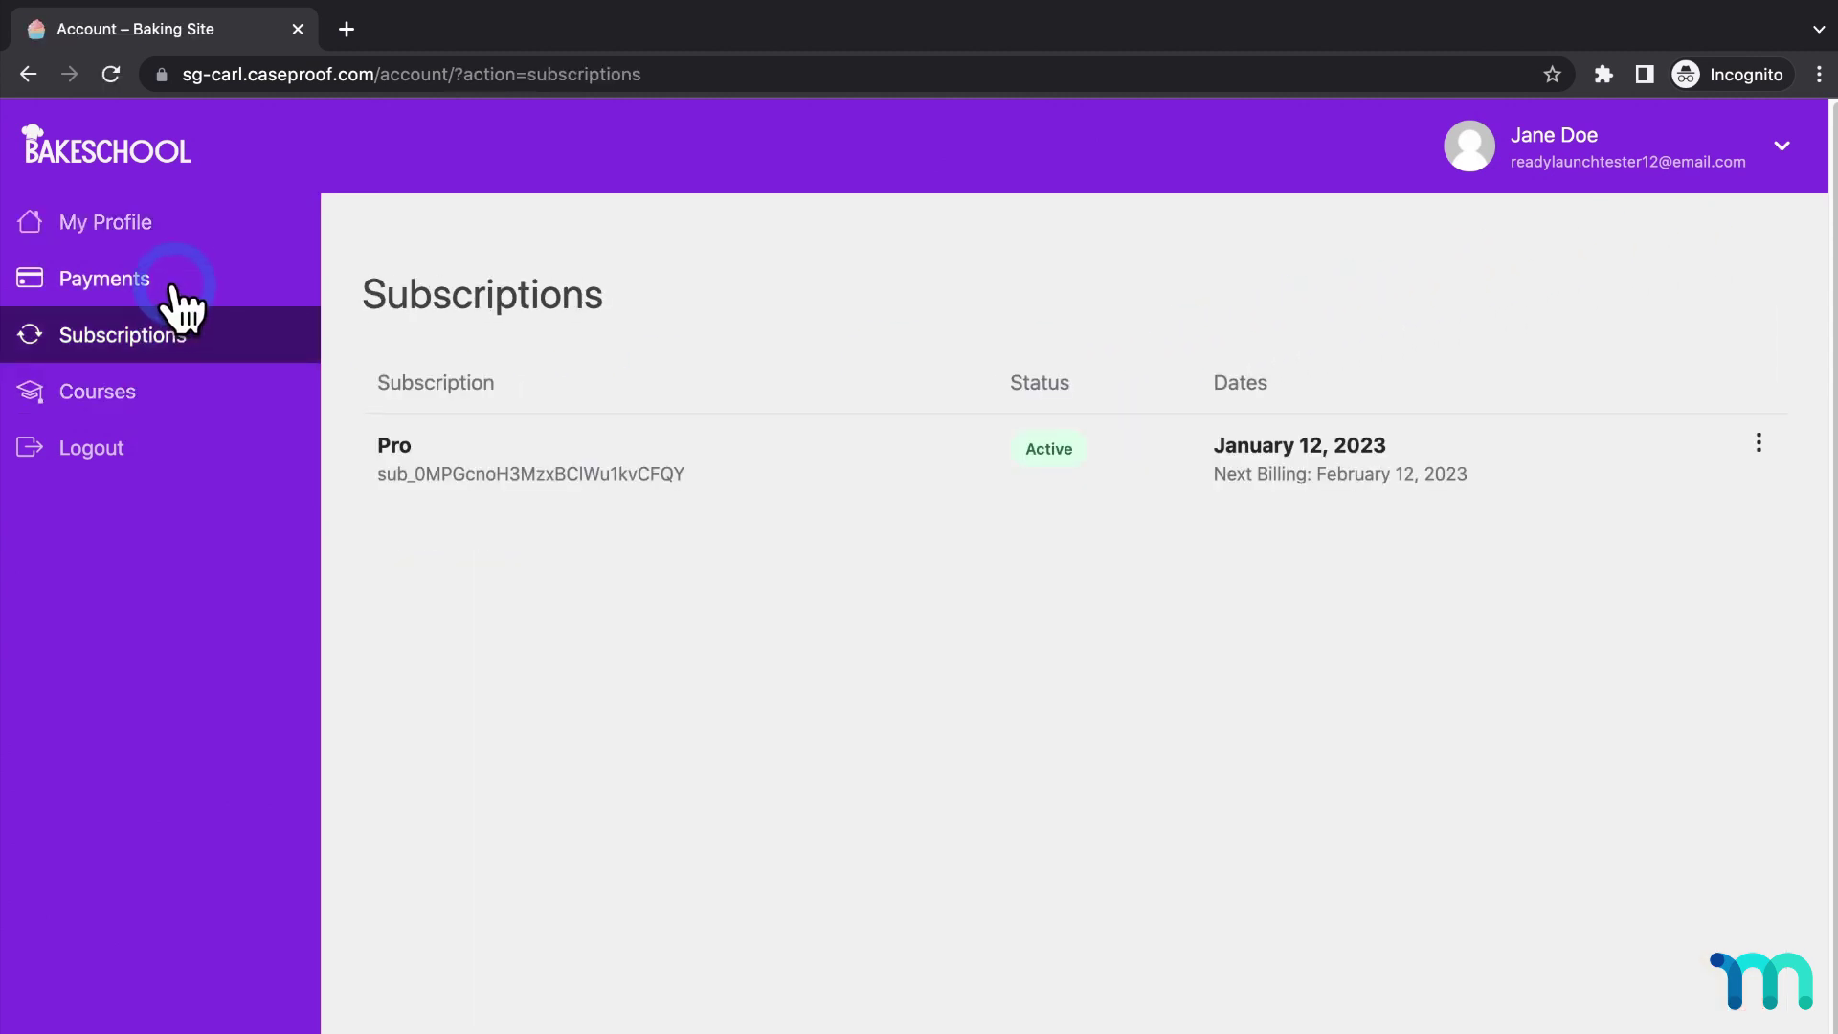
click(175, 287)
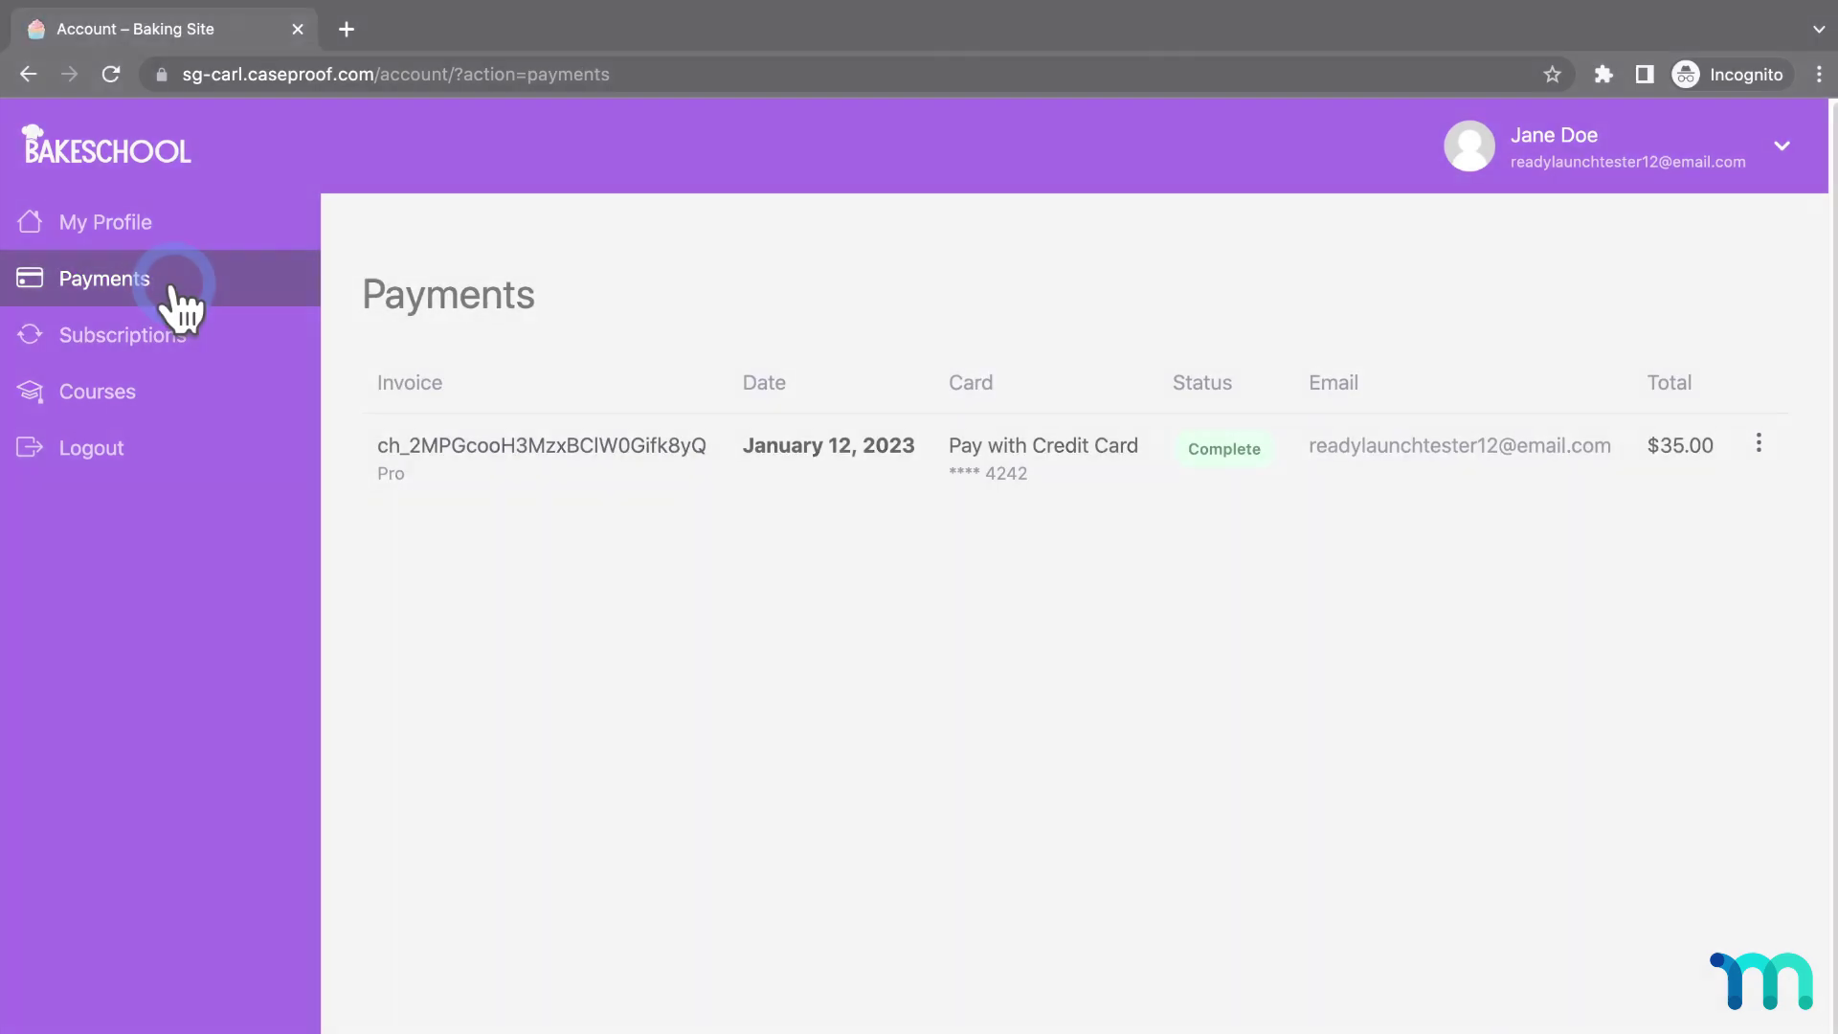
Check the account page at mobile width in DevTools, then log the member out.
key(super+alt+i)
drag(1153, 641, 775, 574)
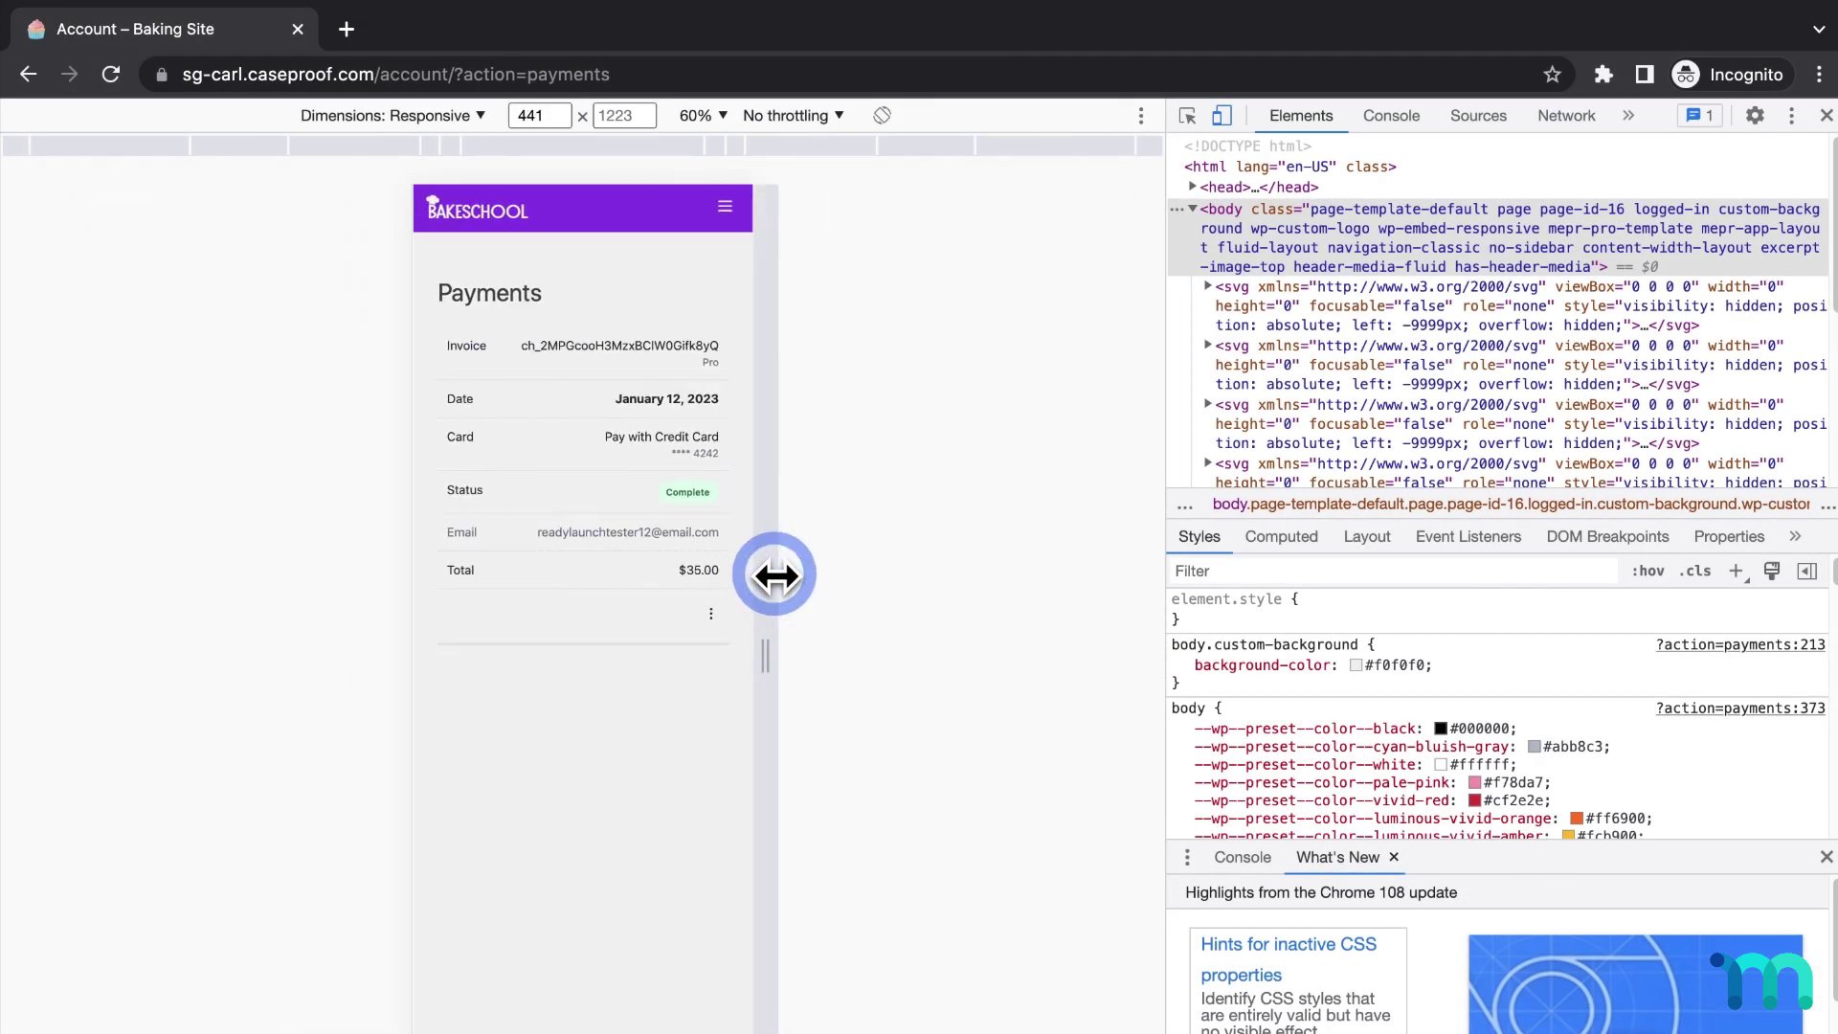
drag(1081, 621, 824, 592)
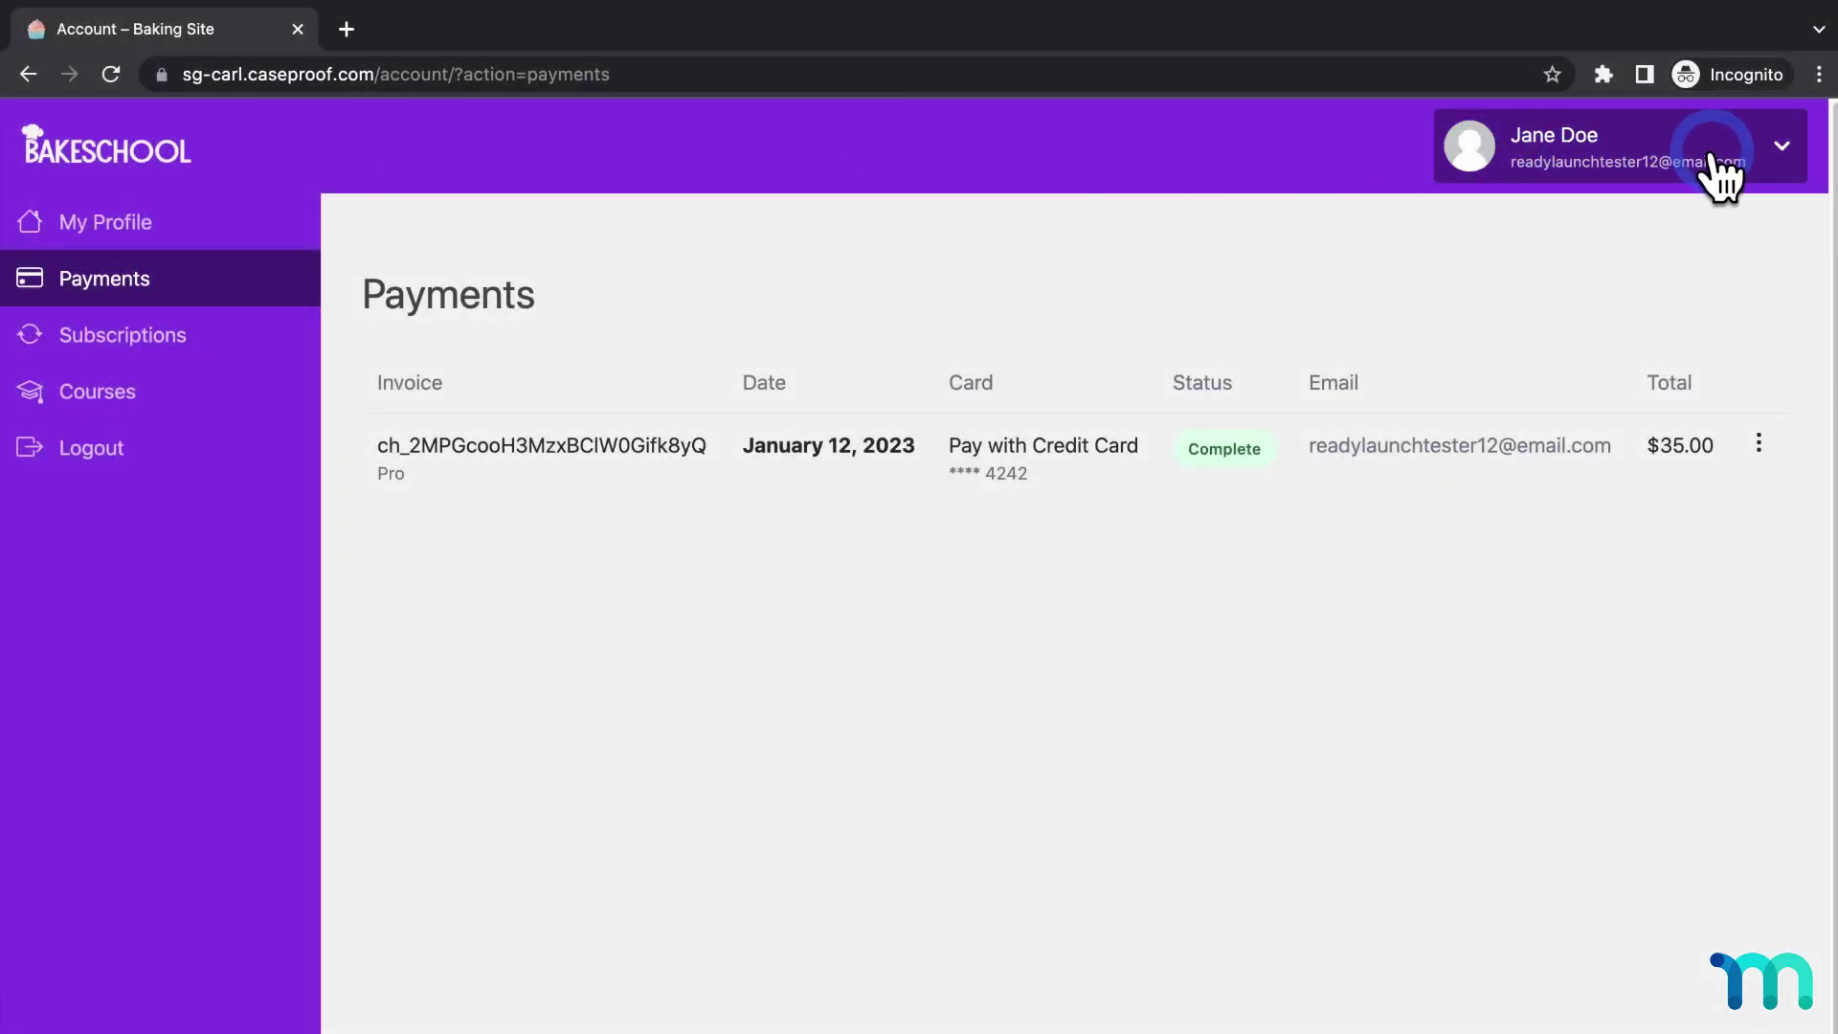
click(1752, 161)
click(1671, 261)
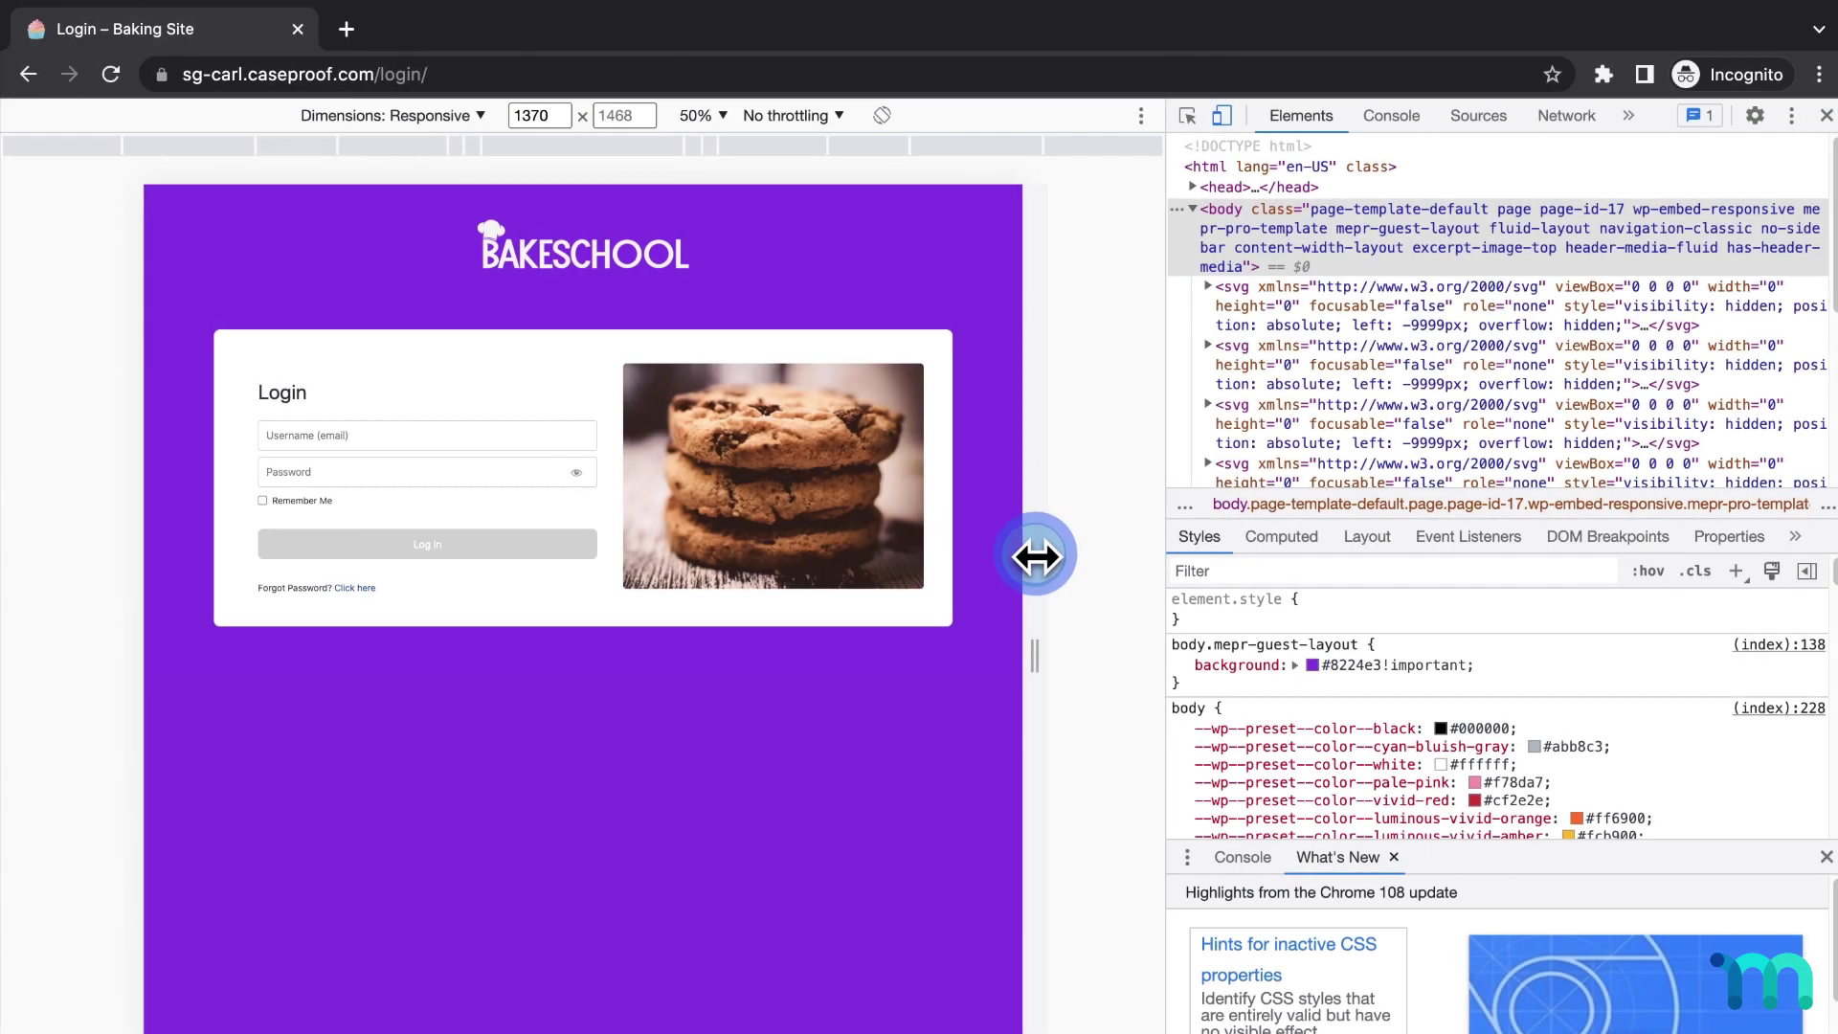
Log back in with the member's username and password.
drag(1038, 554, 846, 522)
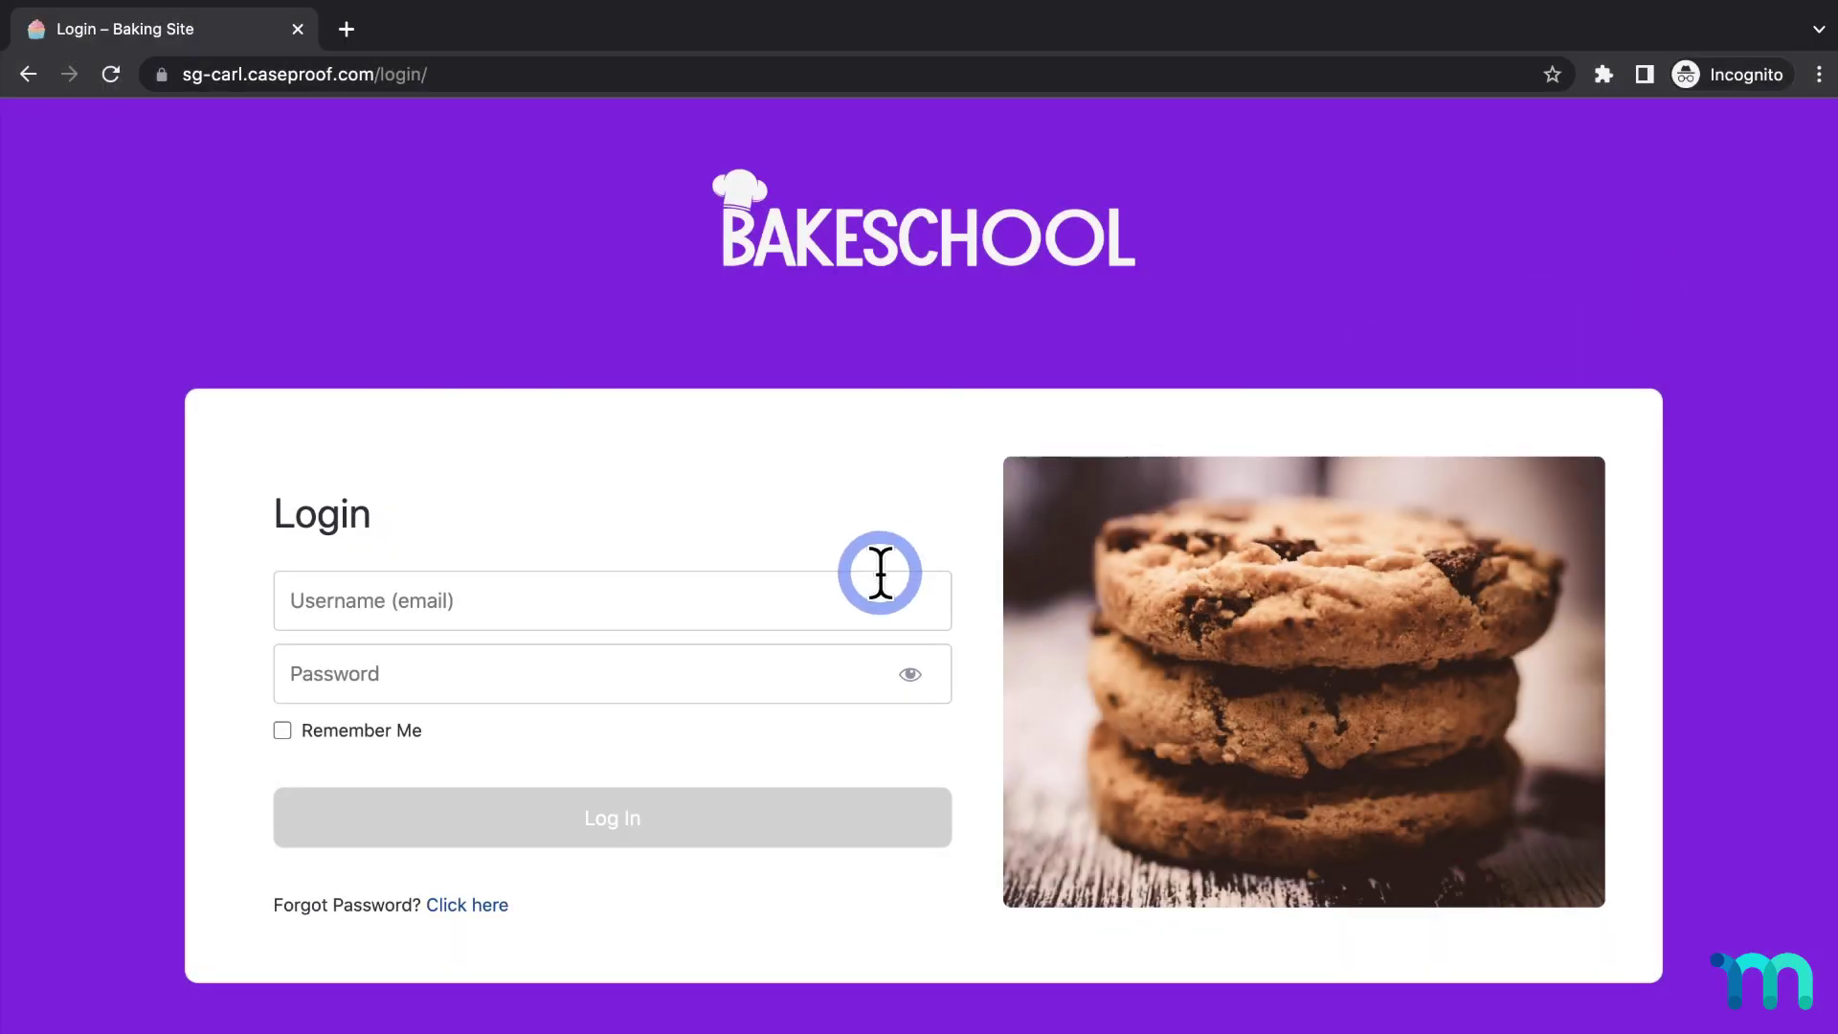
click(872, 584)
text(readylaunchtester)
key(Tab)
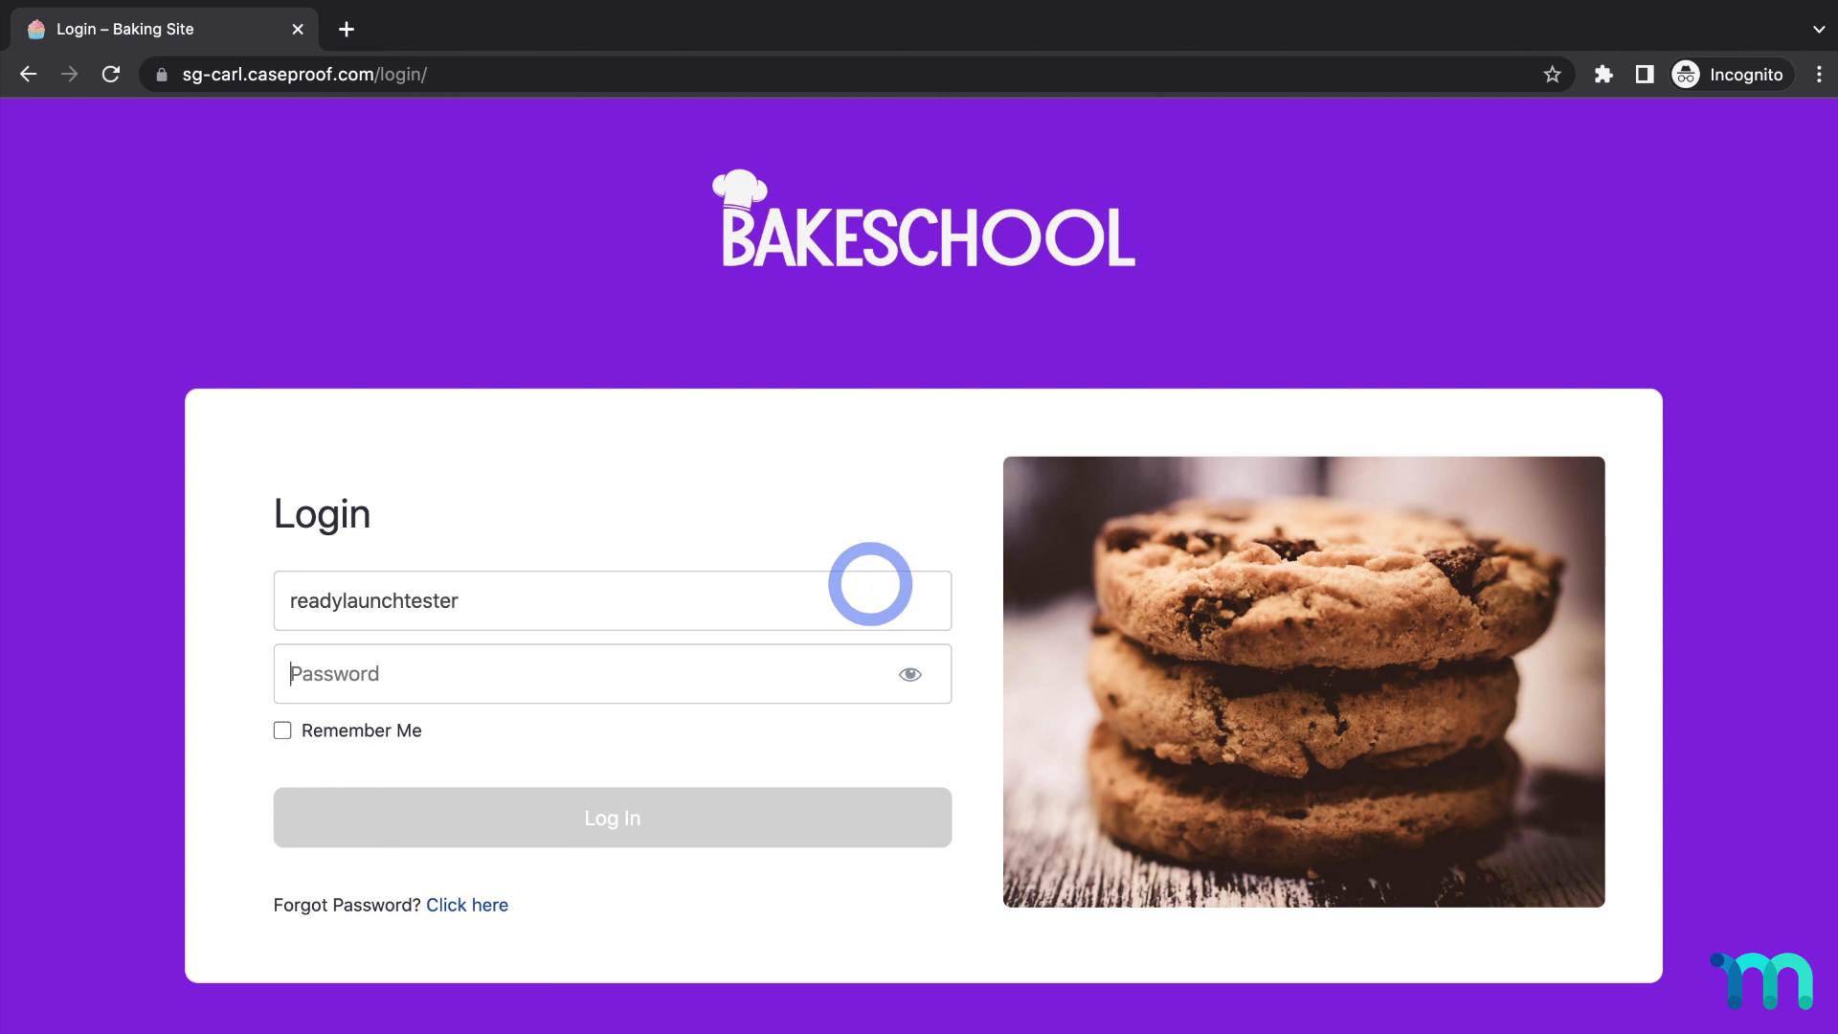
text(*******)
click(825, 804)
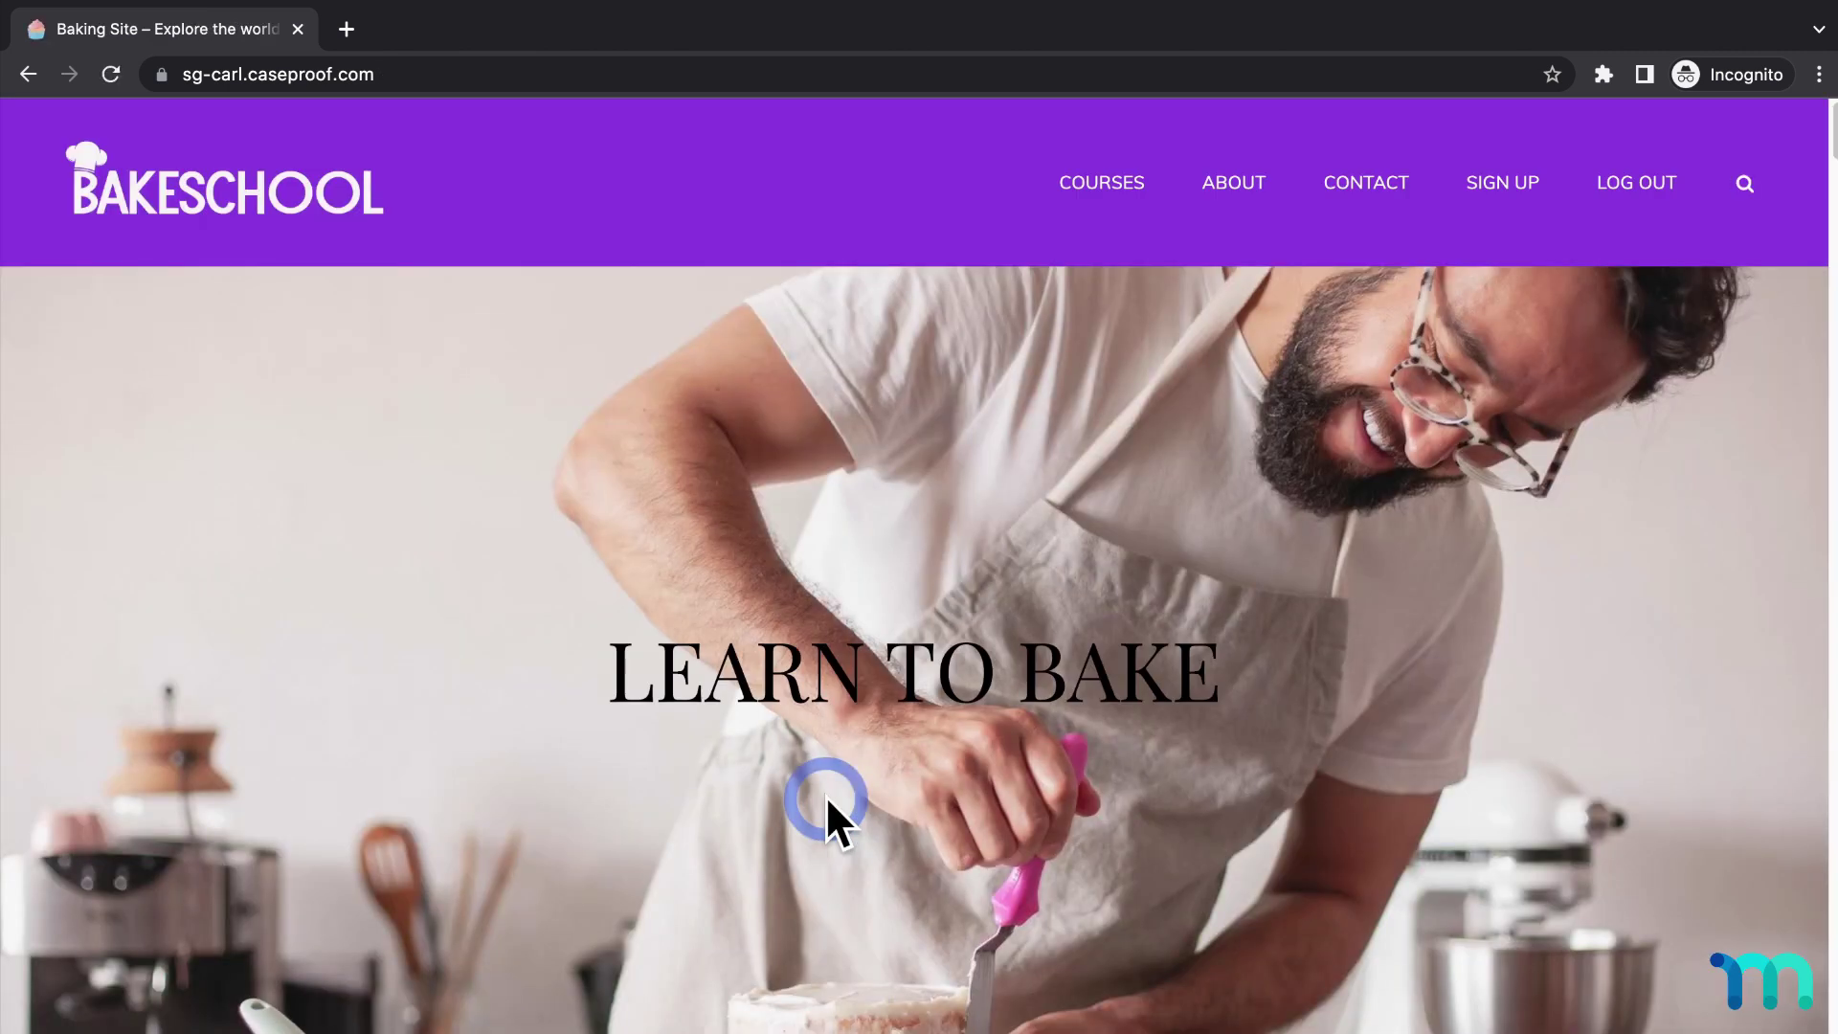
Open Cookies 101 and mark Intro to cookies and the next lesson complete.
click(1135, 185)
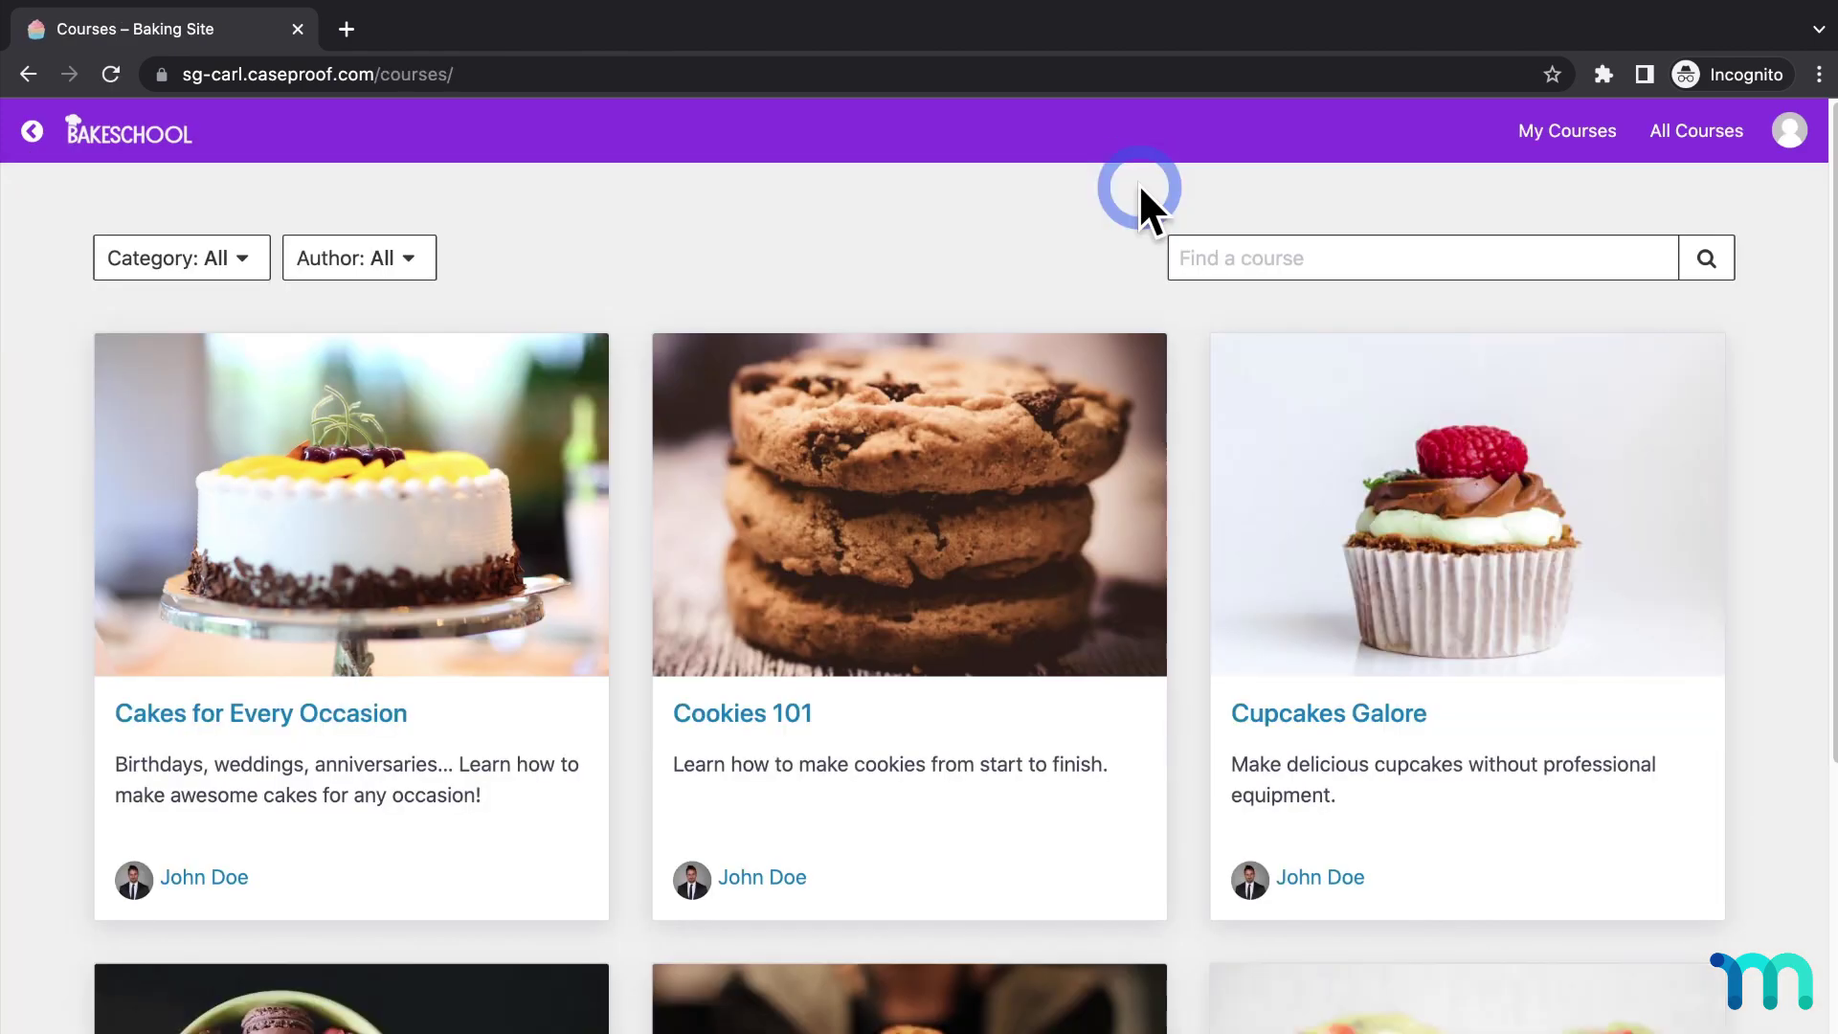
click(1017, 432)
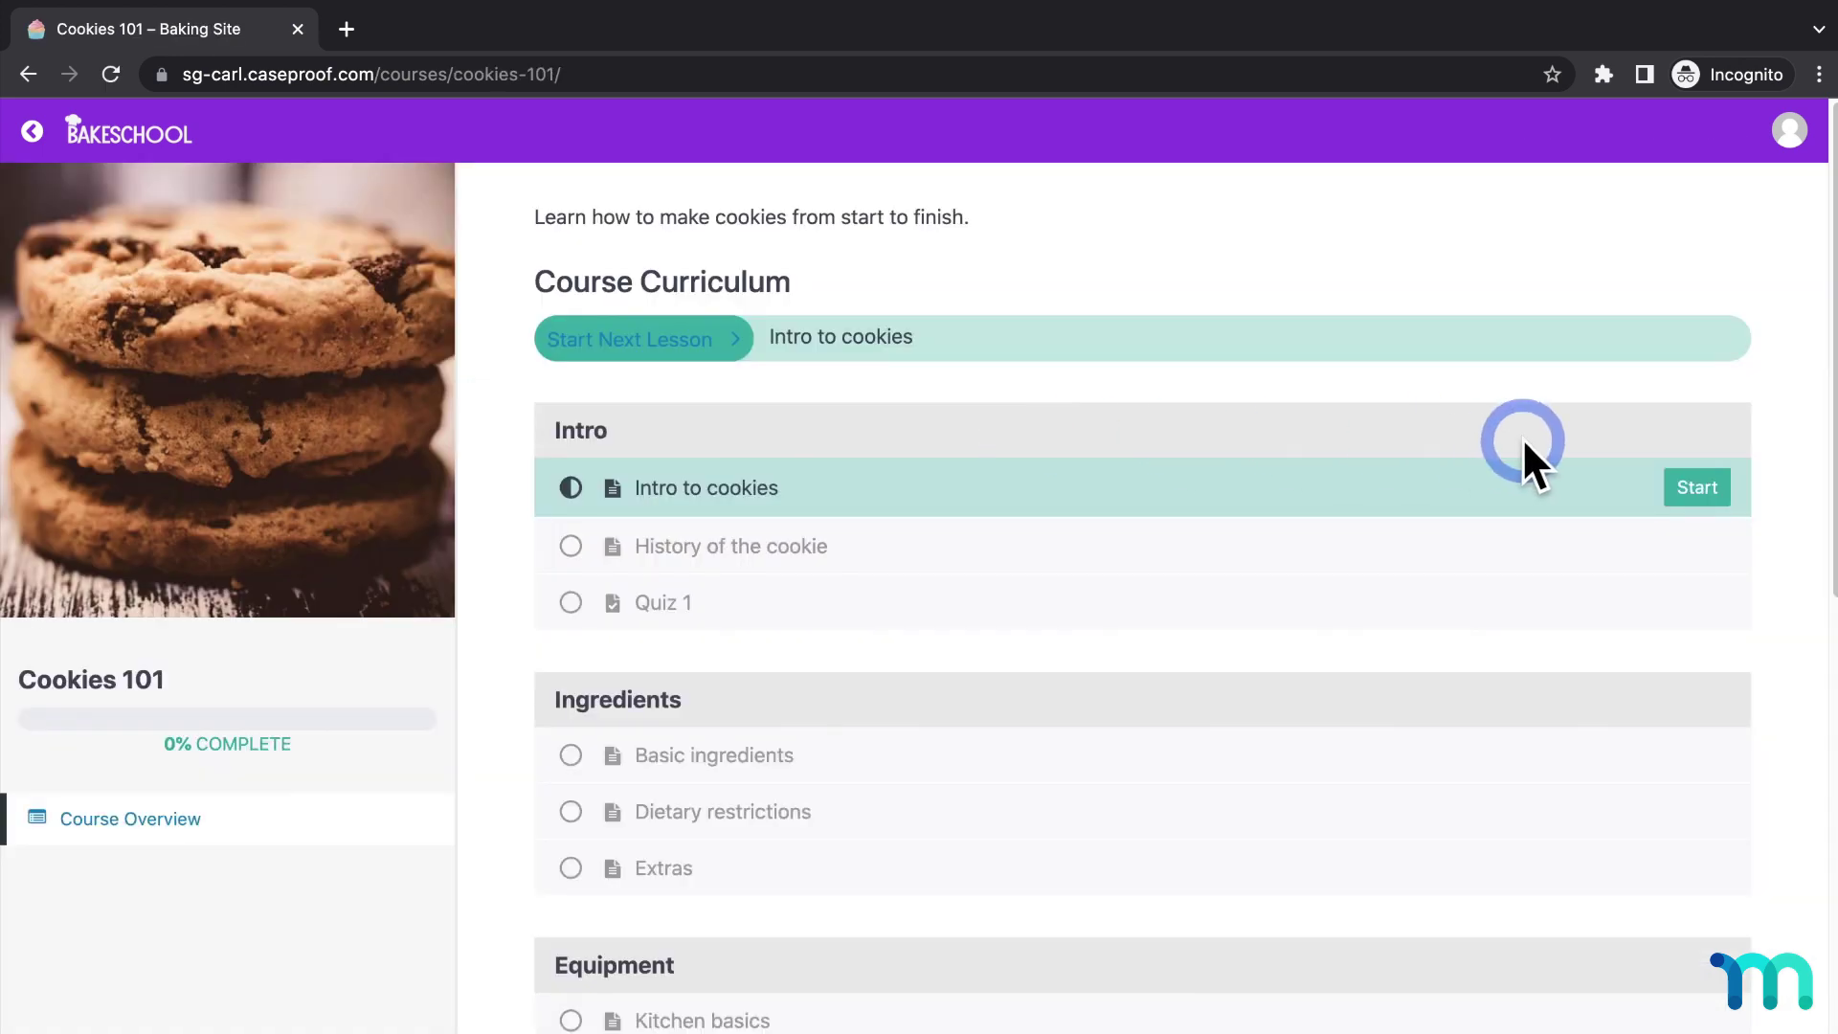
click(1687, 490)
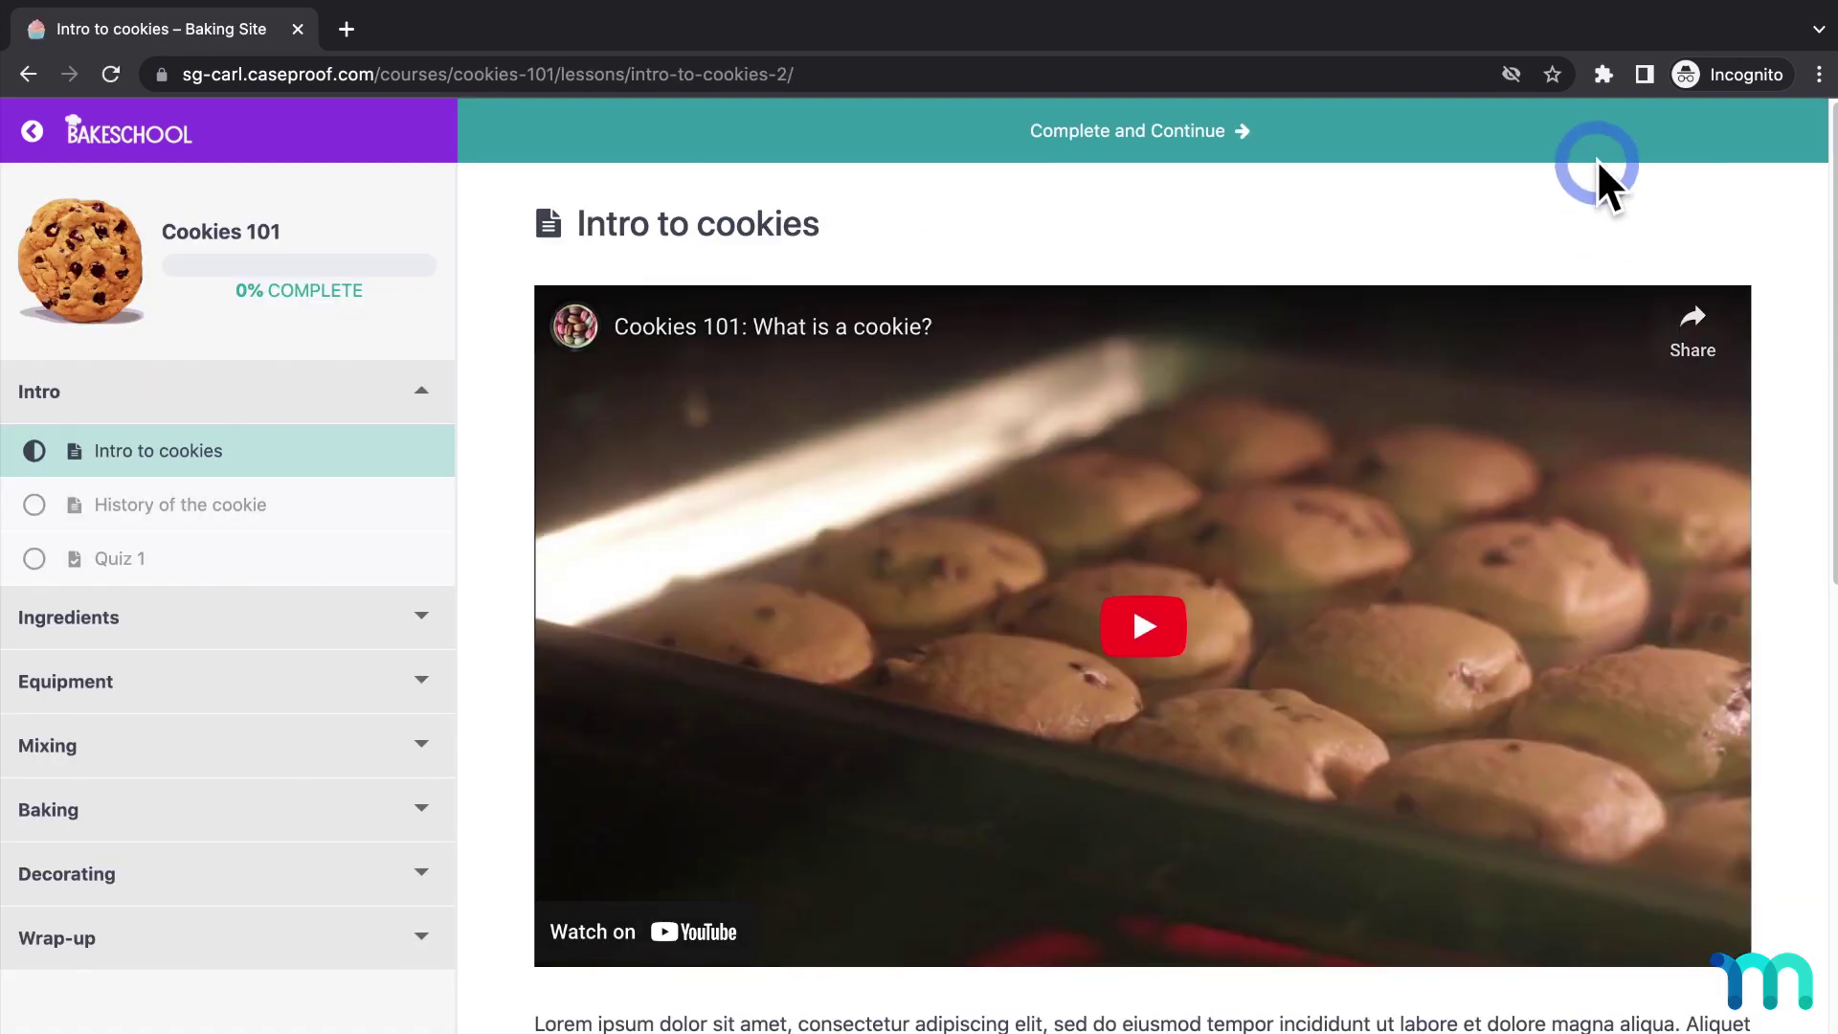
click(1599, 164)
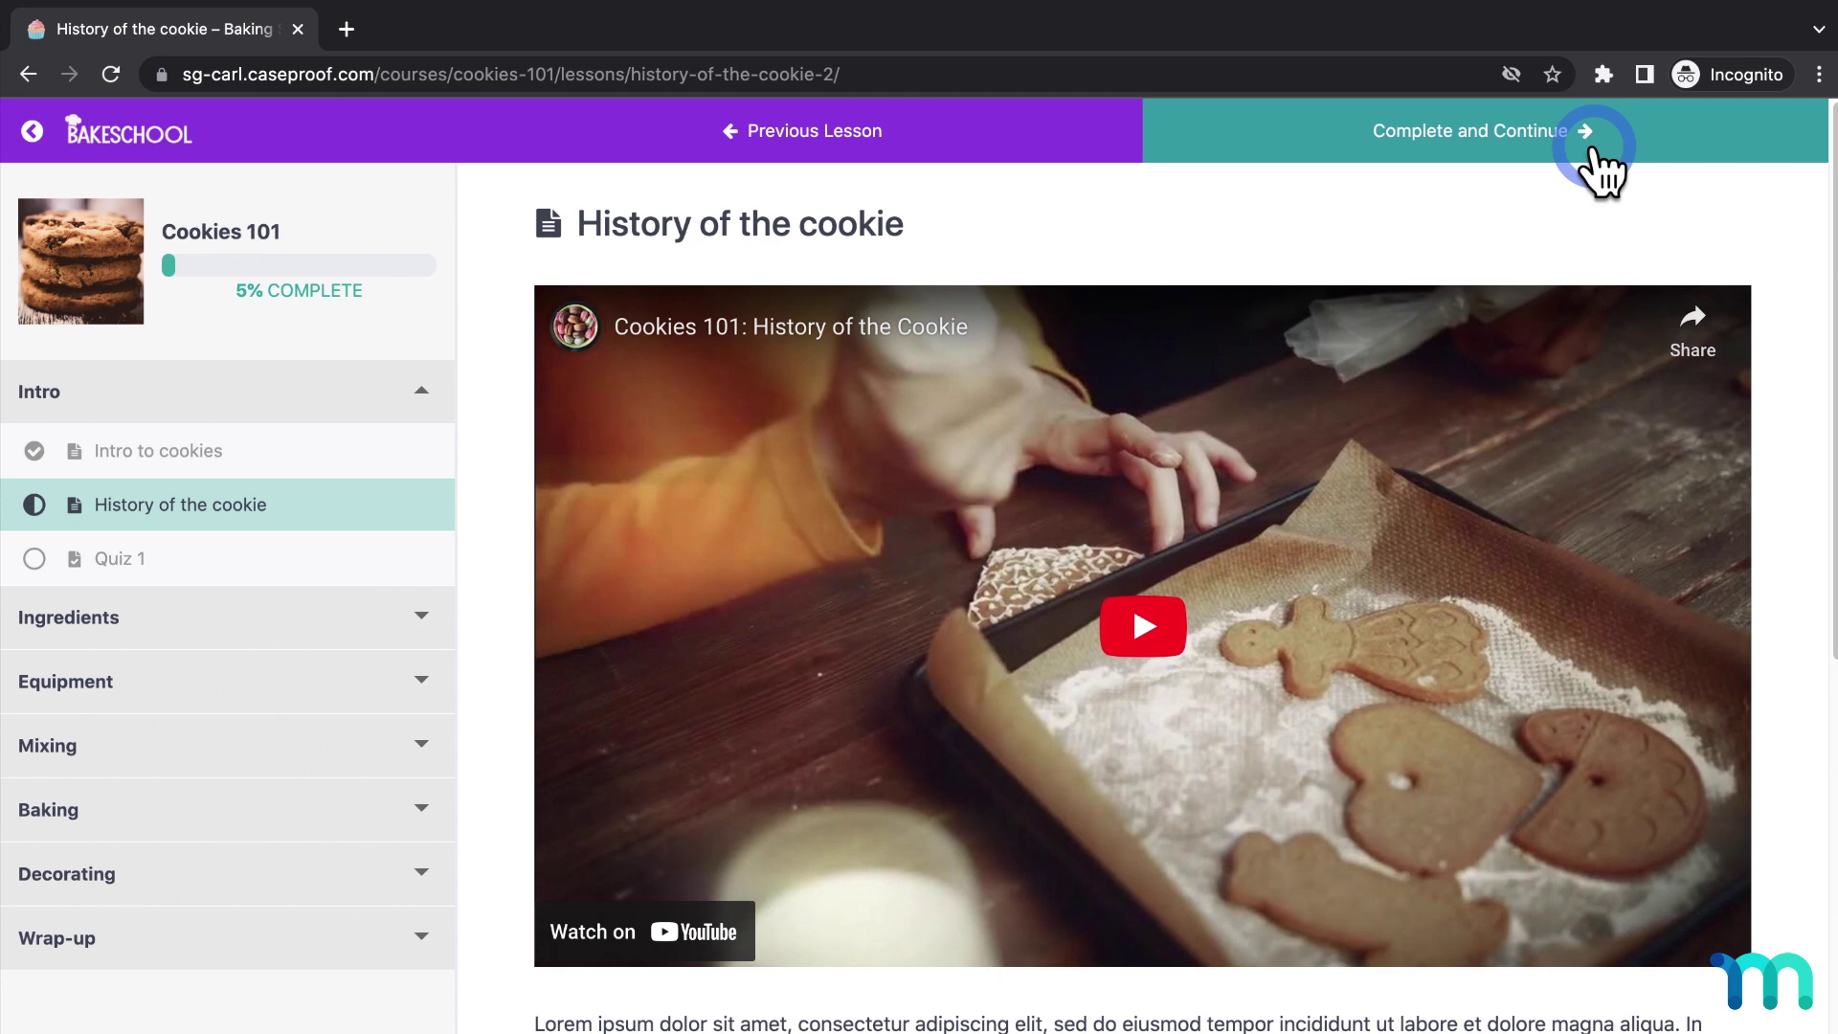
click(1327, 158)
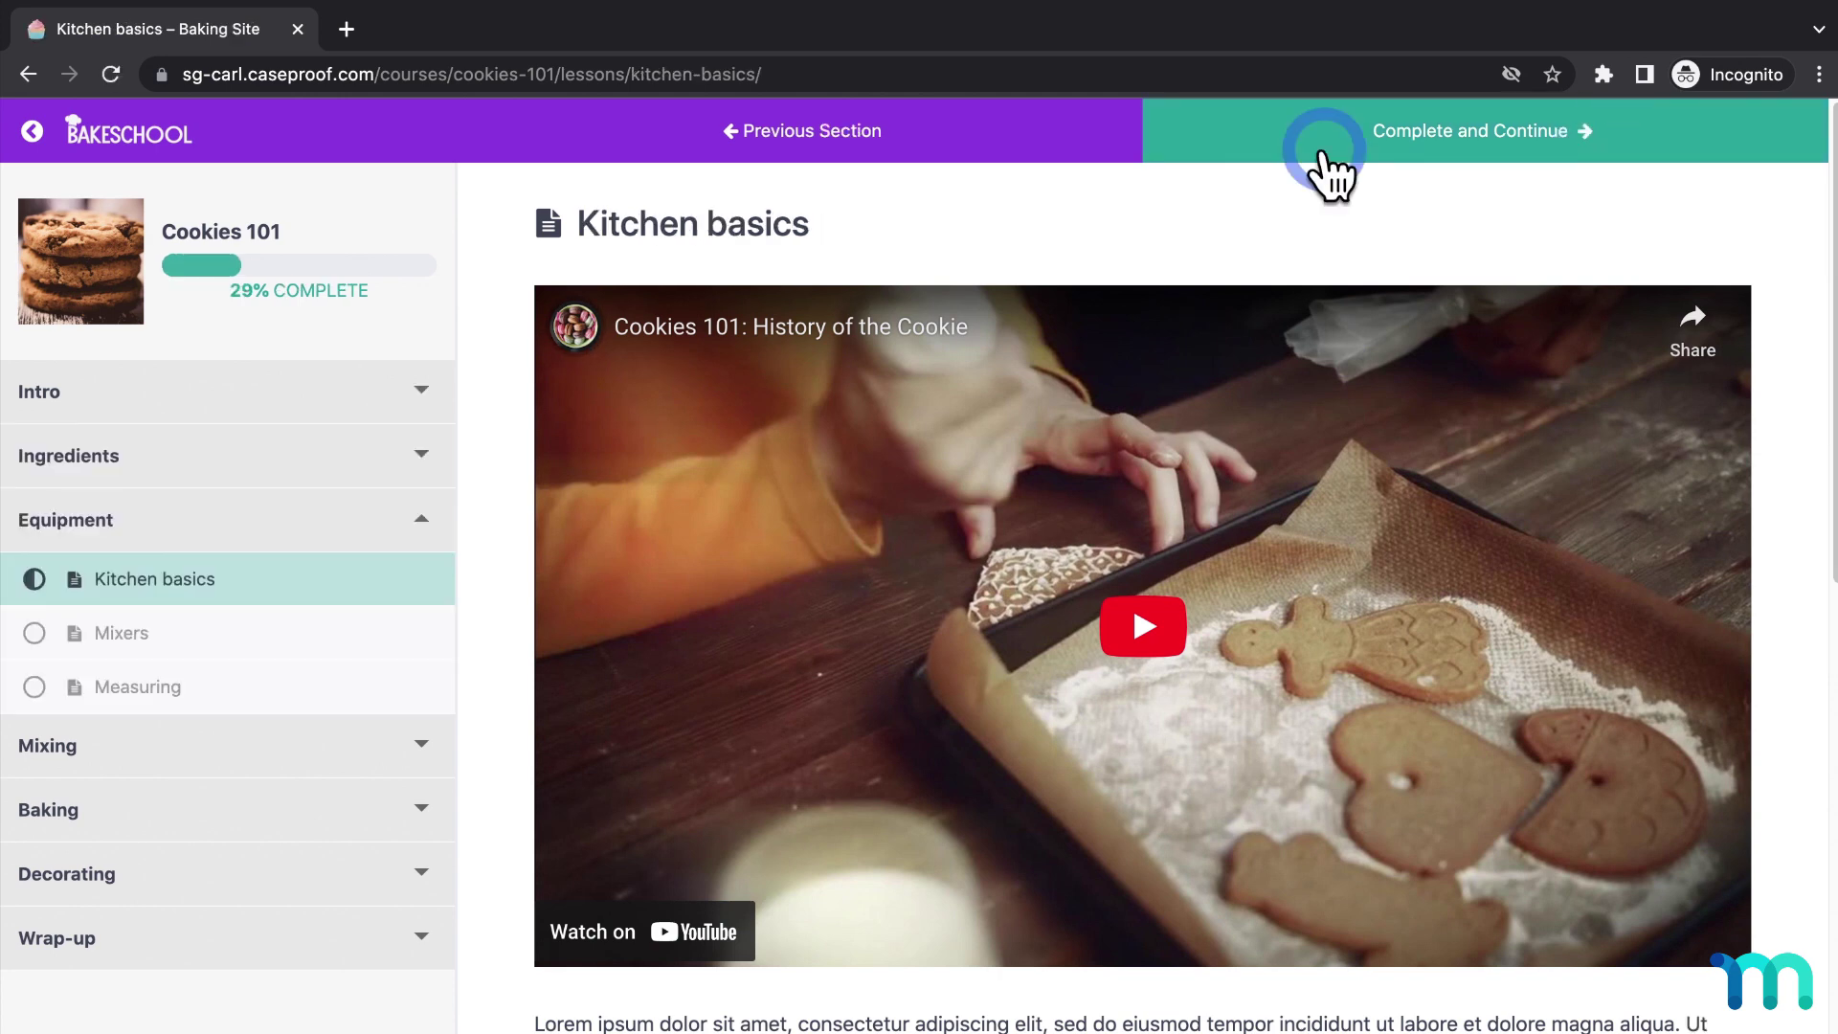
Reopen the Pro plan's $50 / Month checkout and start the billing address with '111 Main St'.
click(1594, 360)
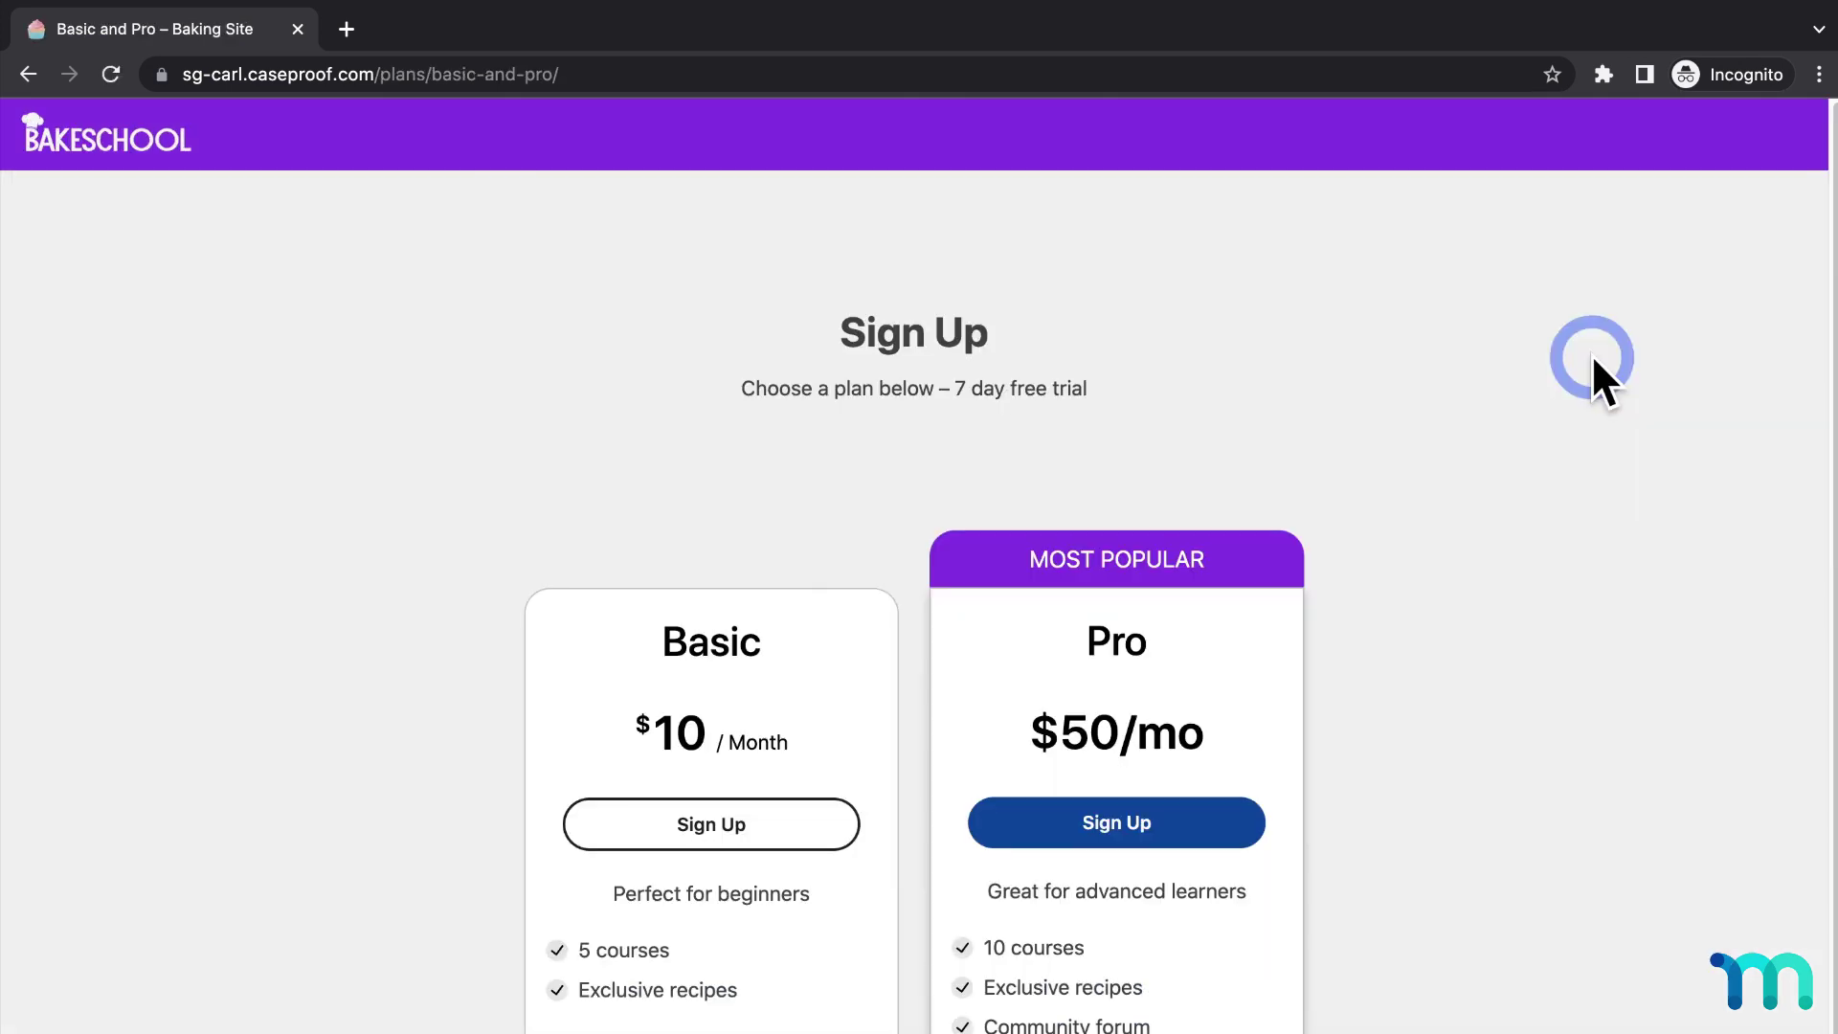
scroll(1591, 375, down, 1)
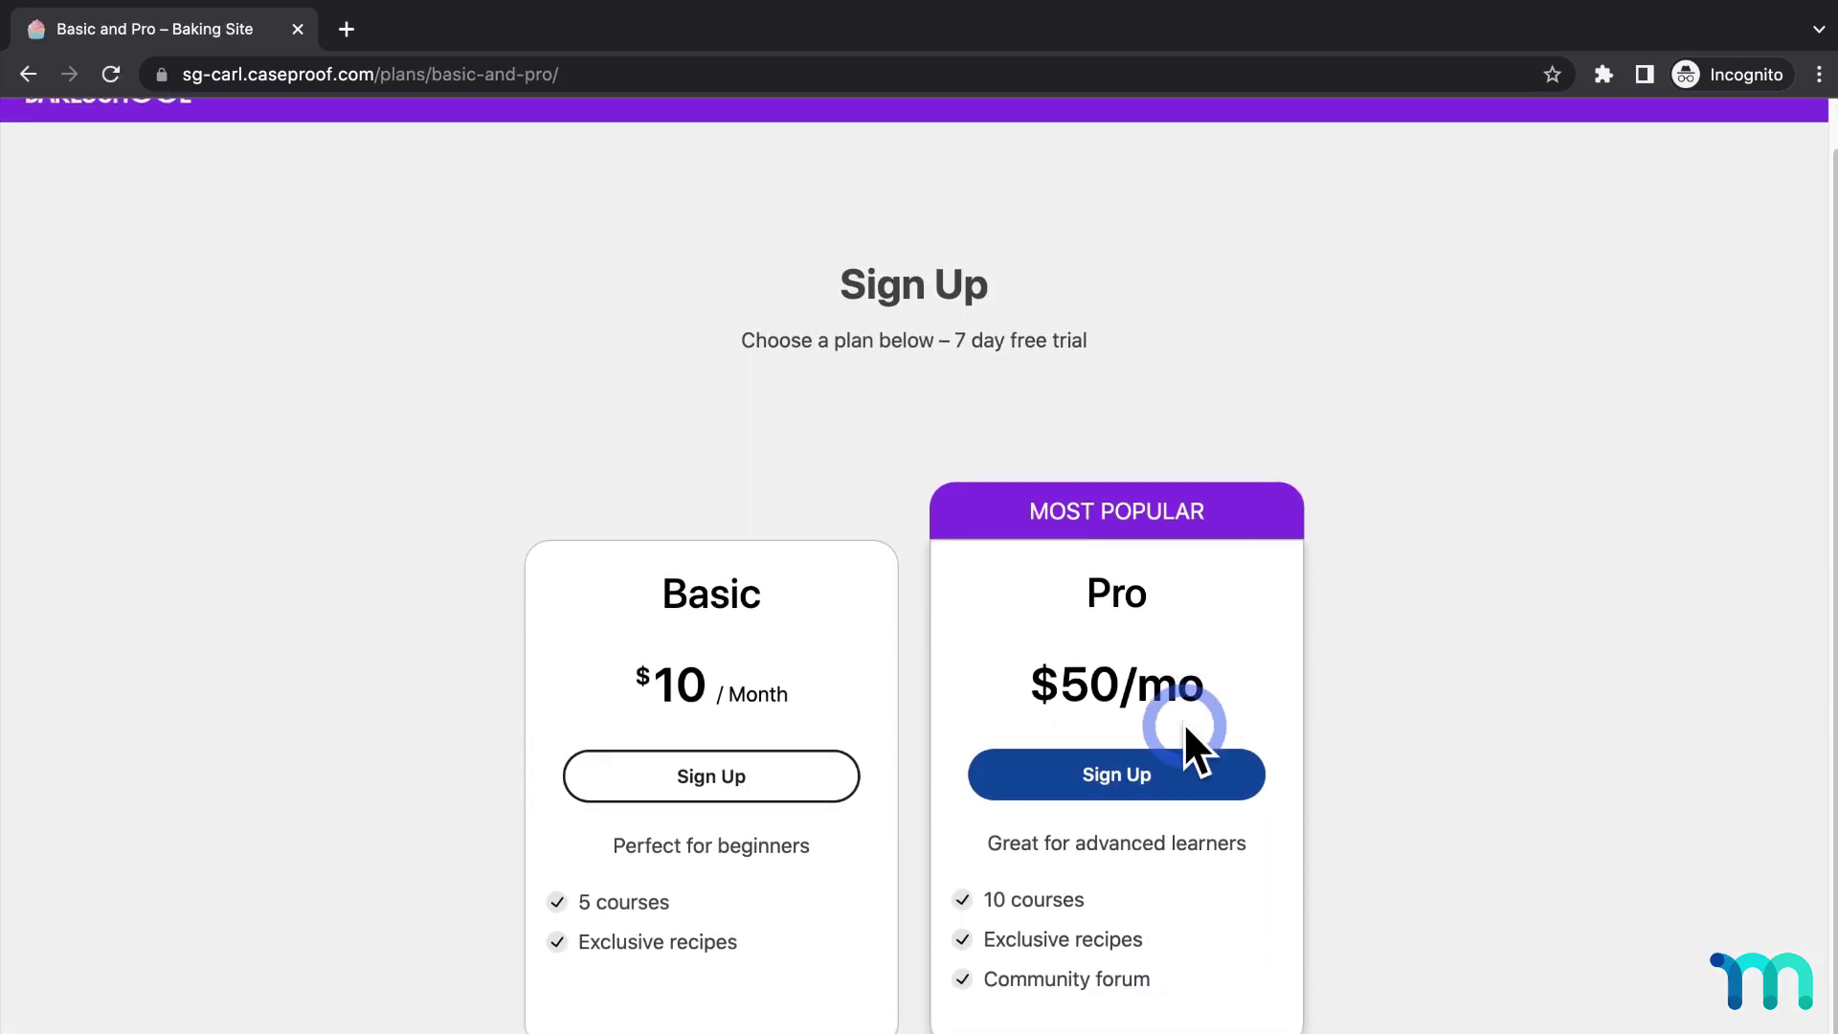
click(1146, 773)
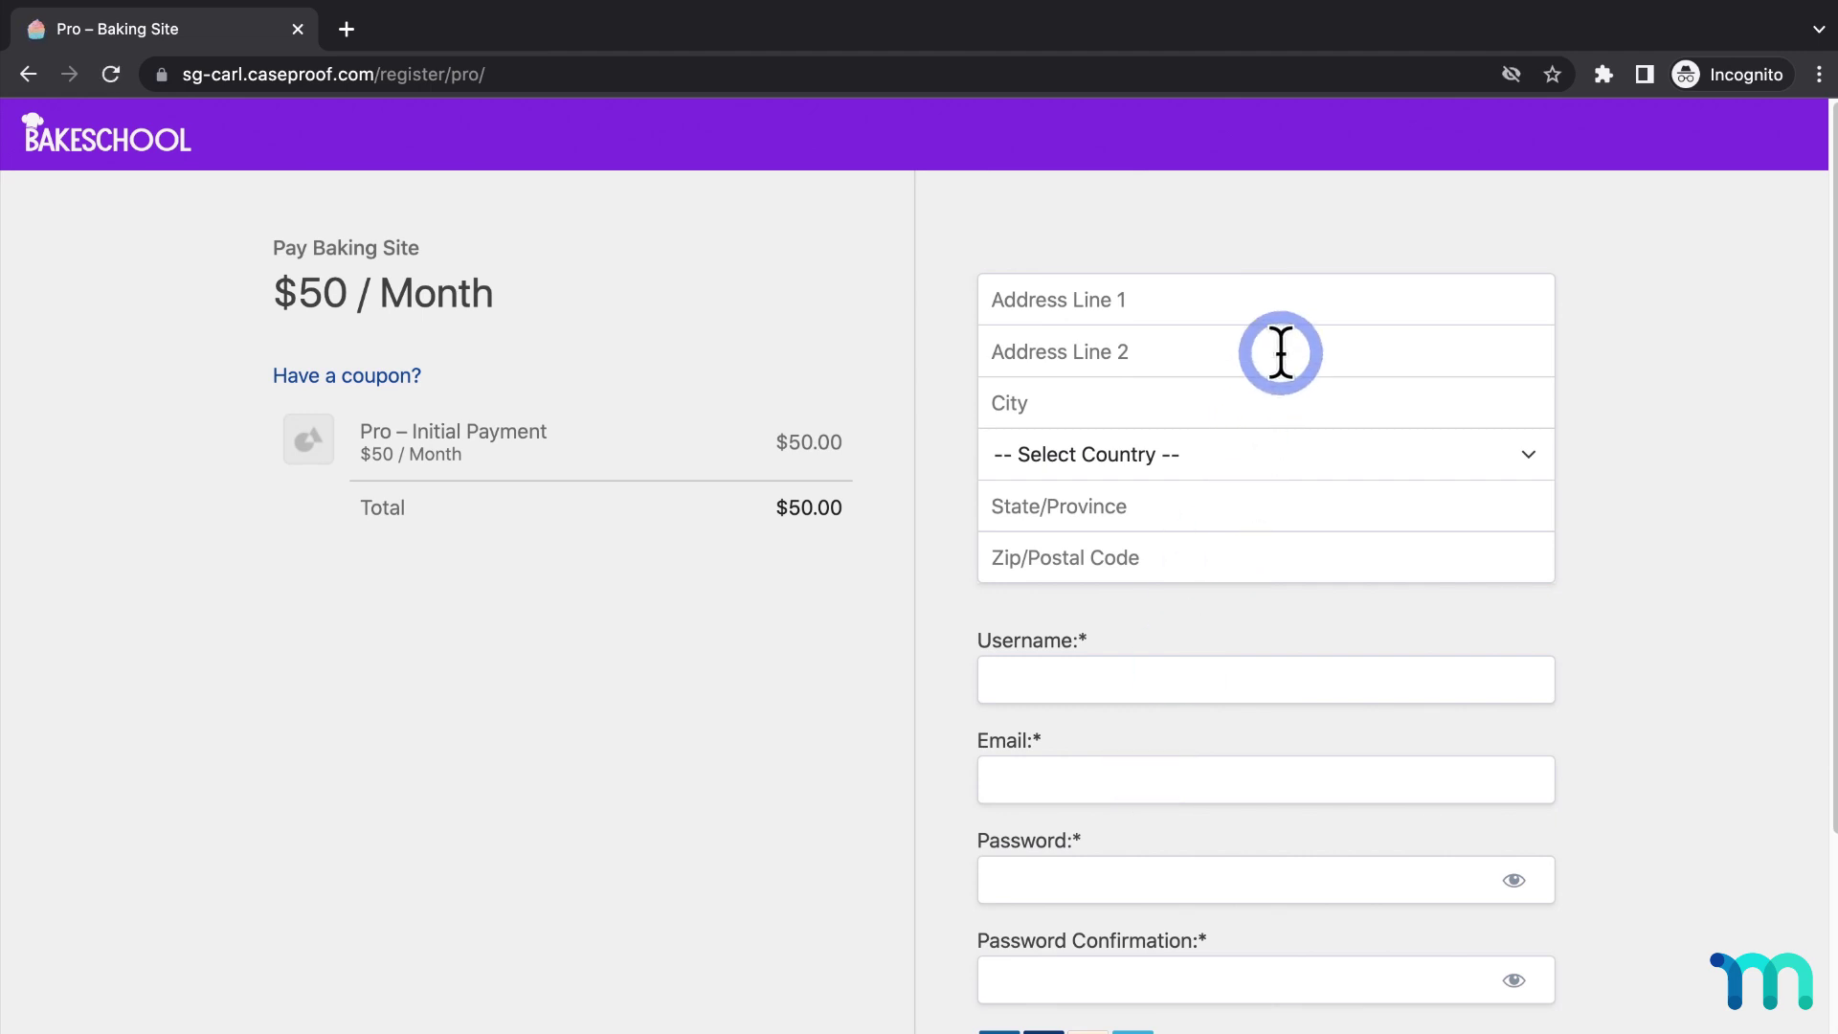
click(1308, 297)
text(111 )
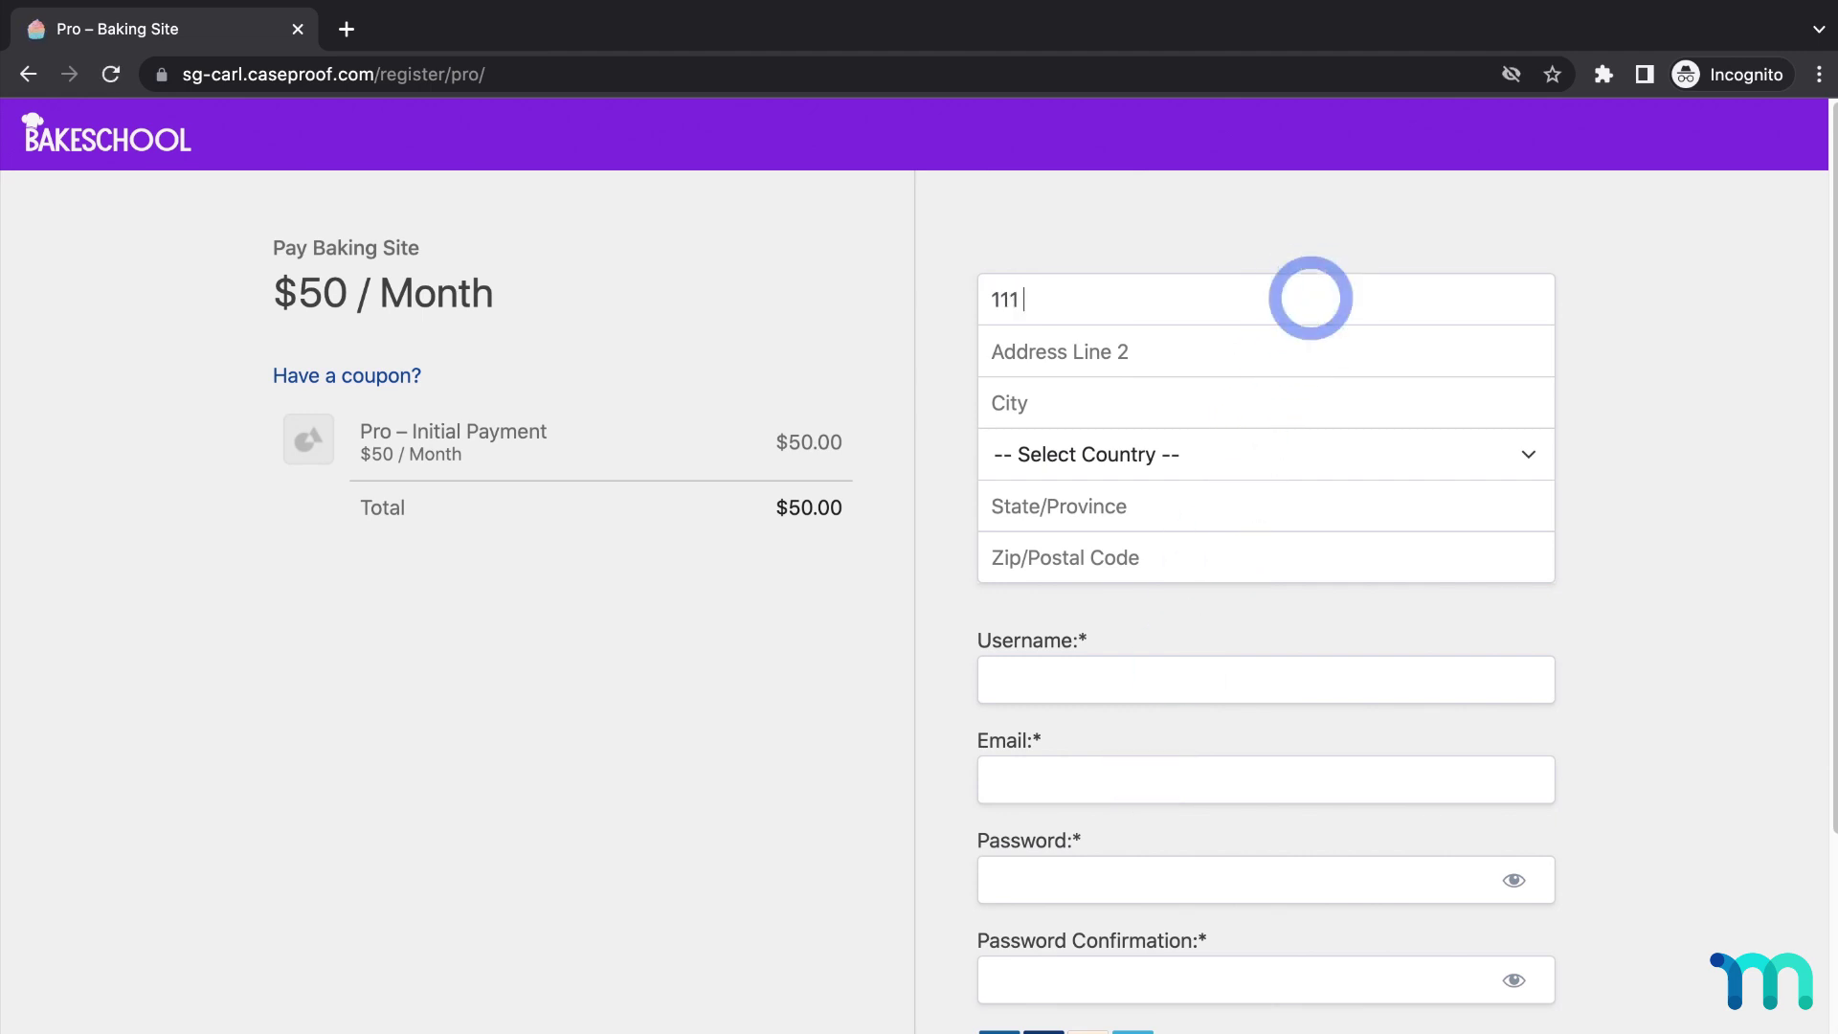
text(Main St)
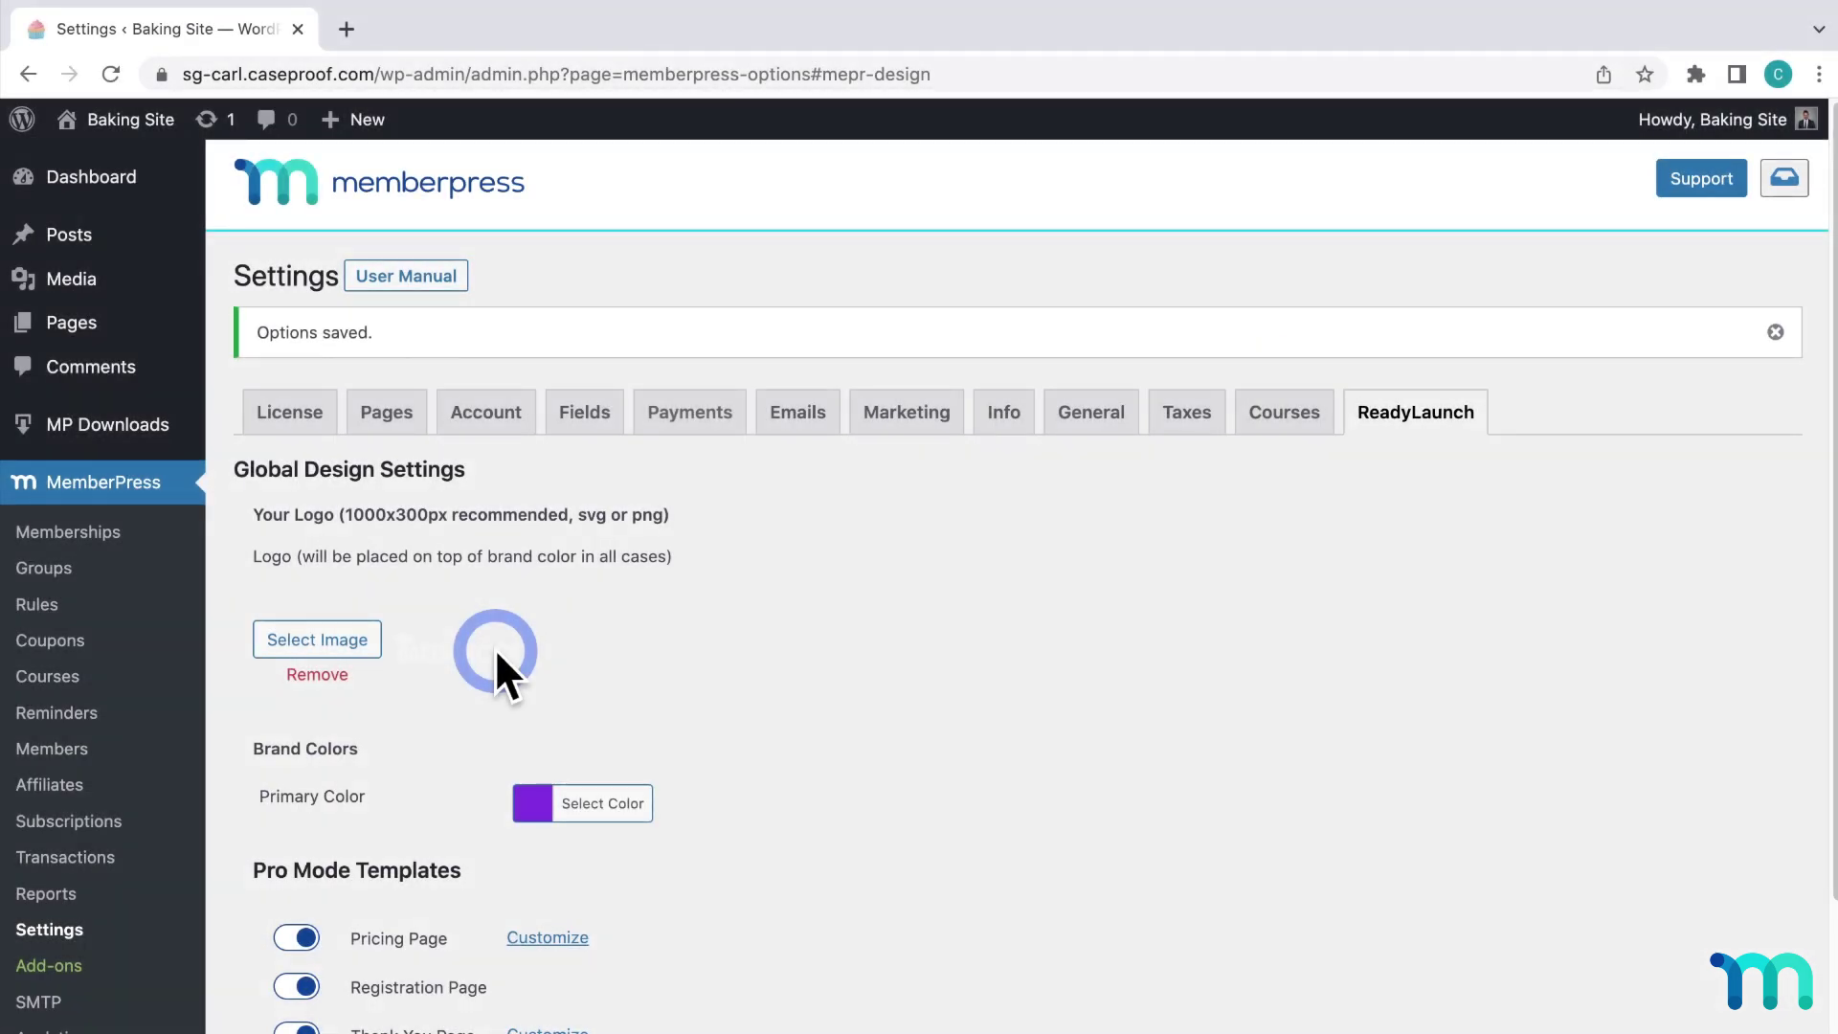
Create a new membership titled 'Elite' priced at 150.
click(86, 536)
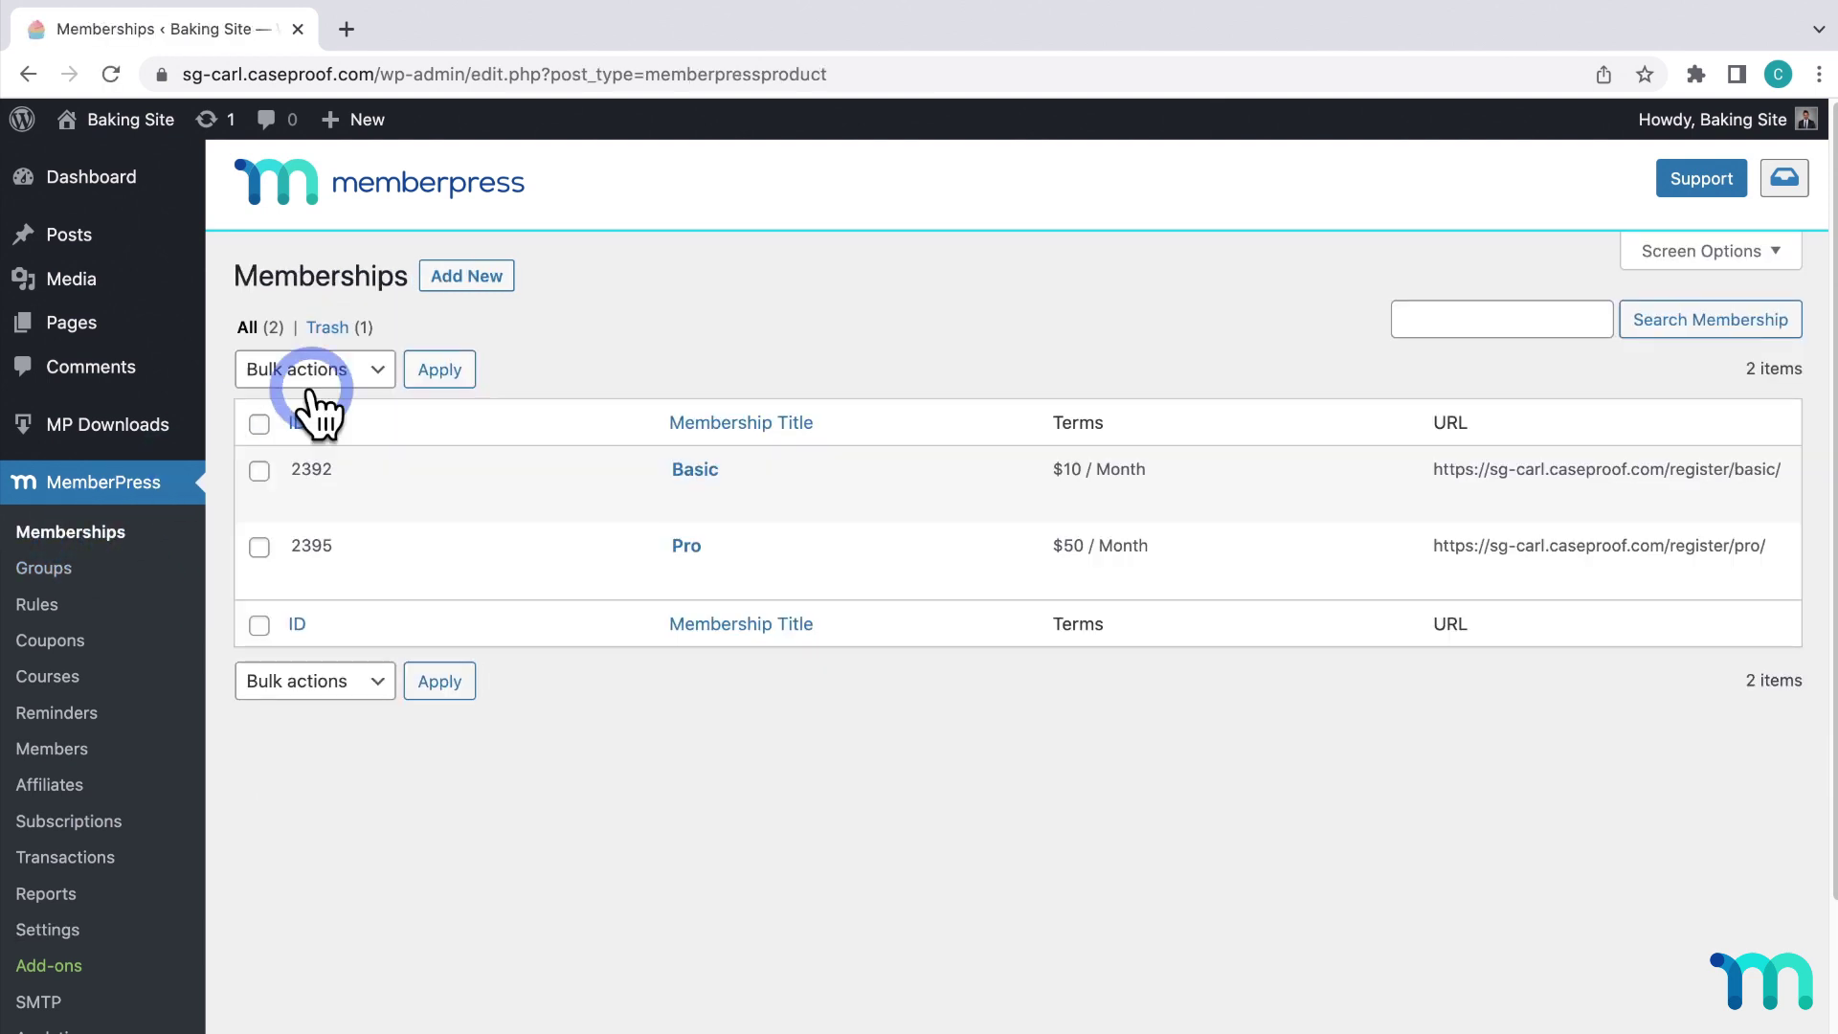
click(474, 286)
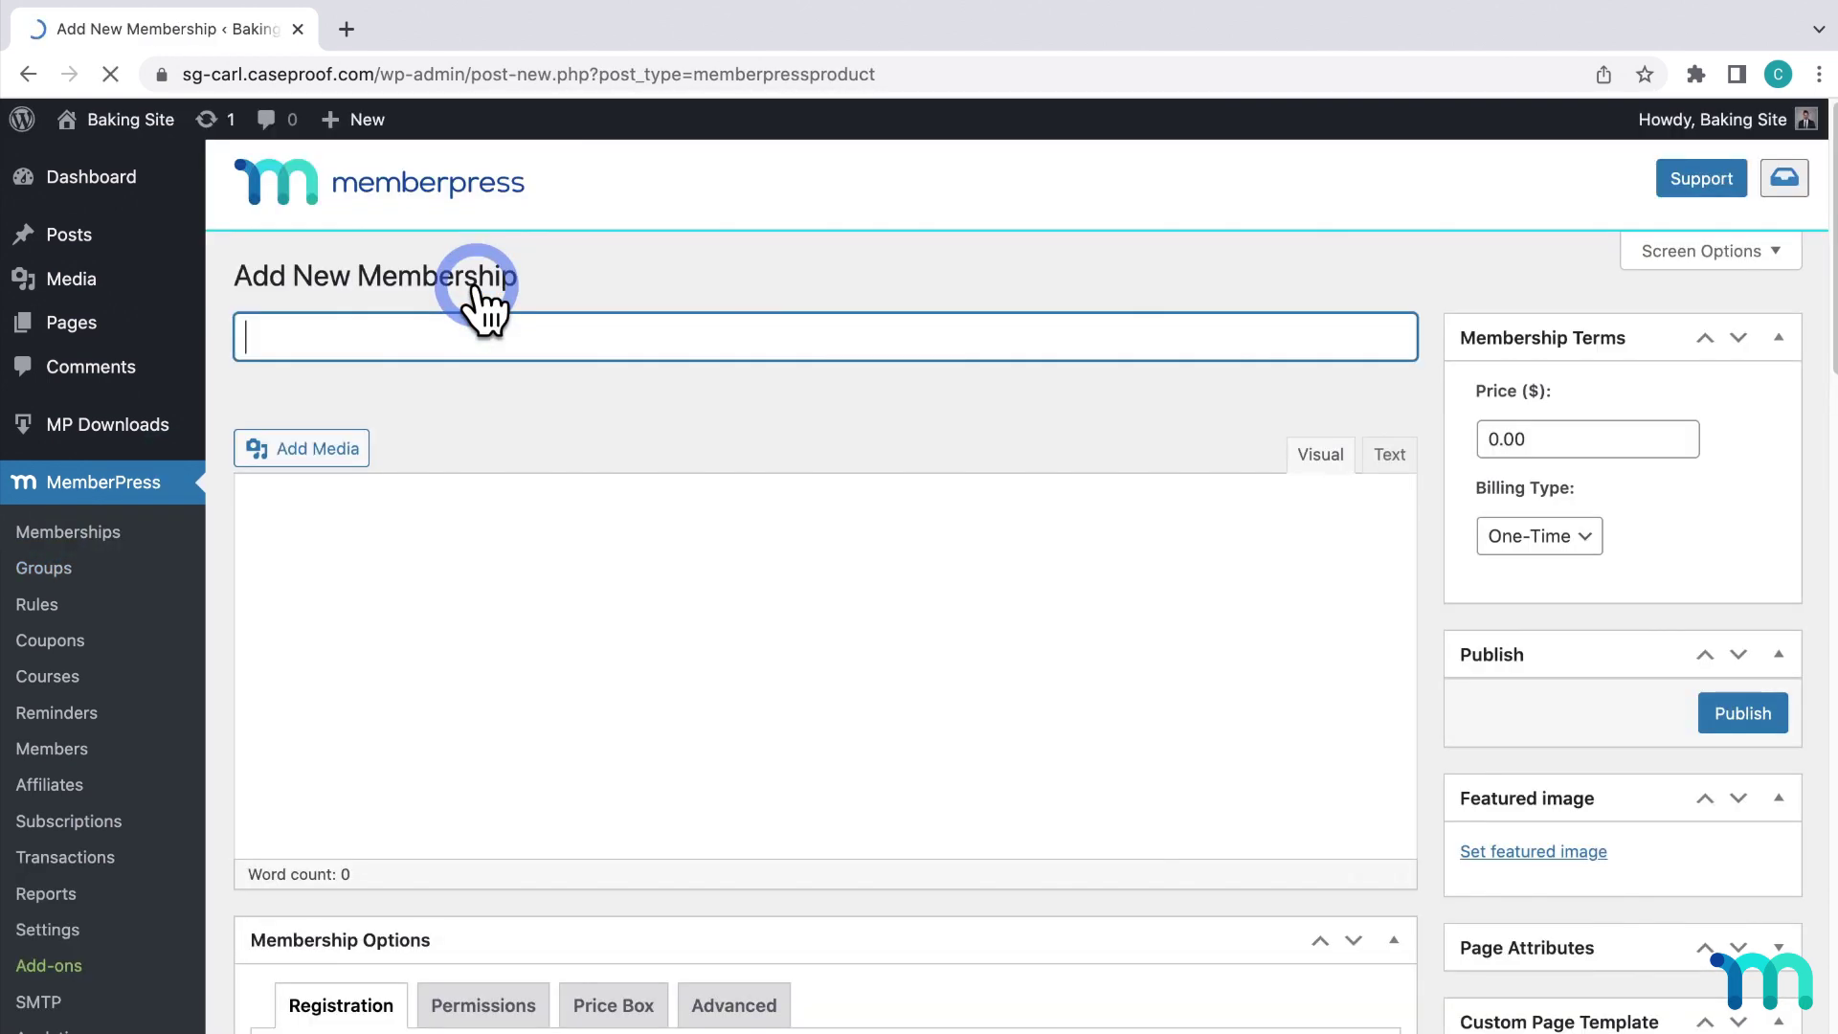
text(Elite)
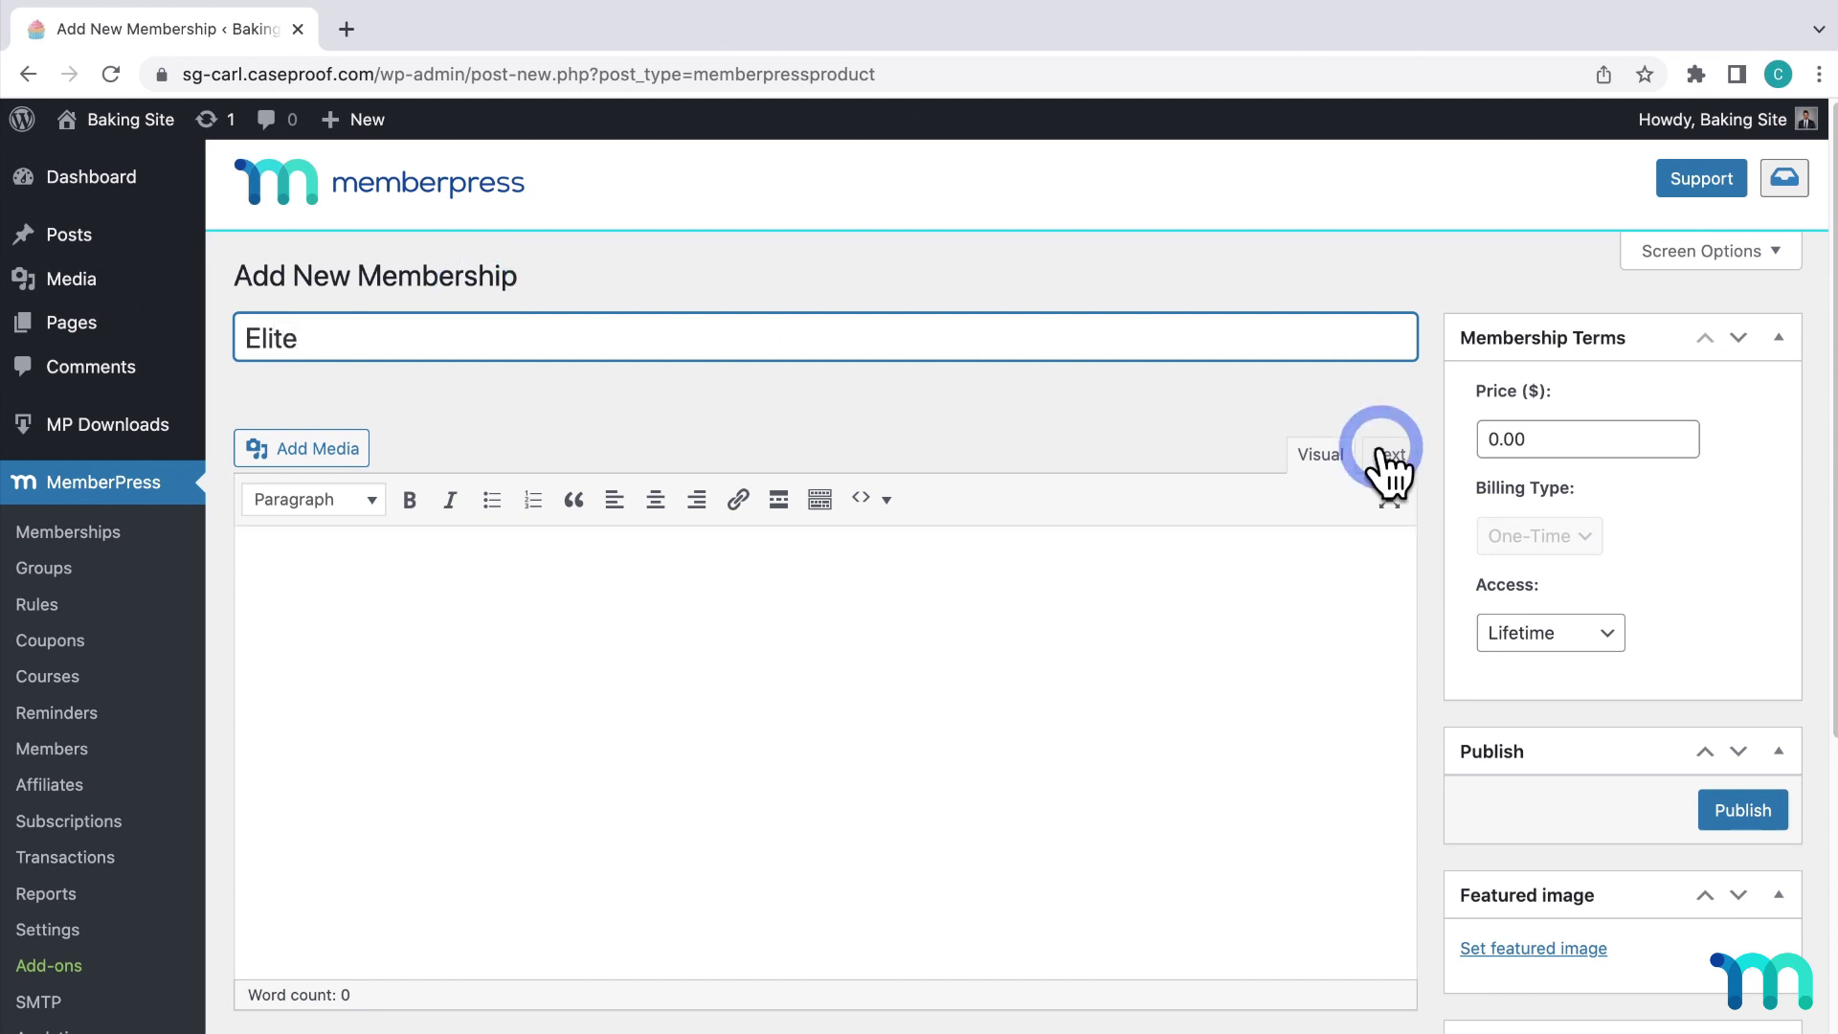
click(1542, 440)
text(150)
Make Elite bill monthly on a recurring basis, publish it, and view its checkout page.
click(1580, 541)
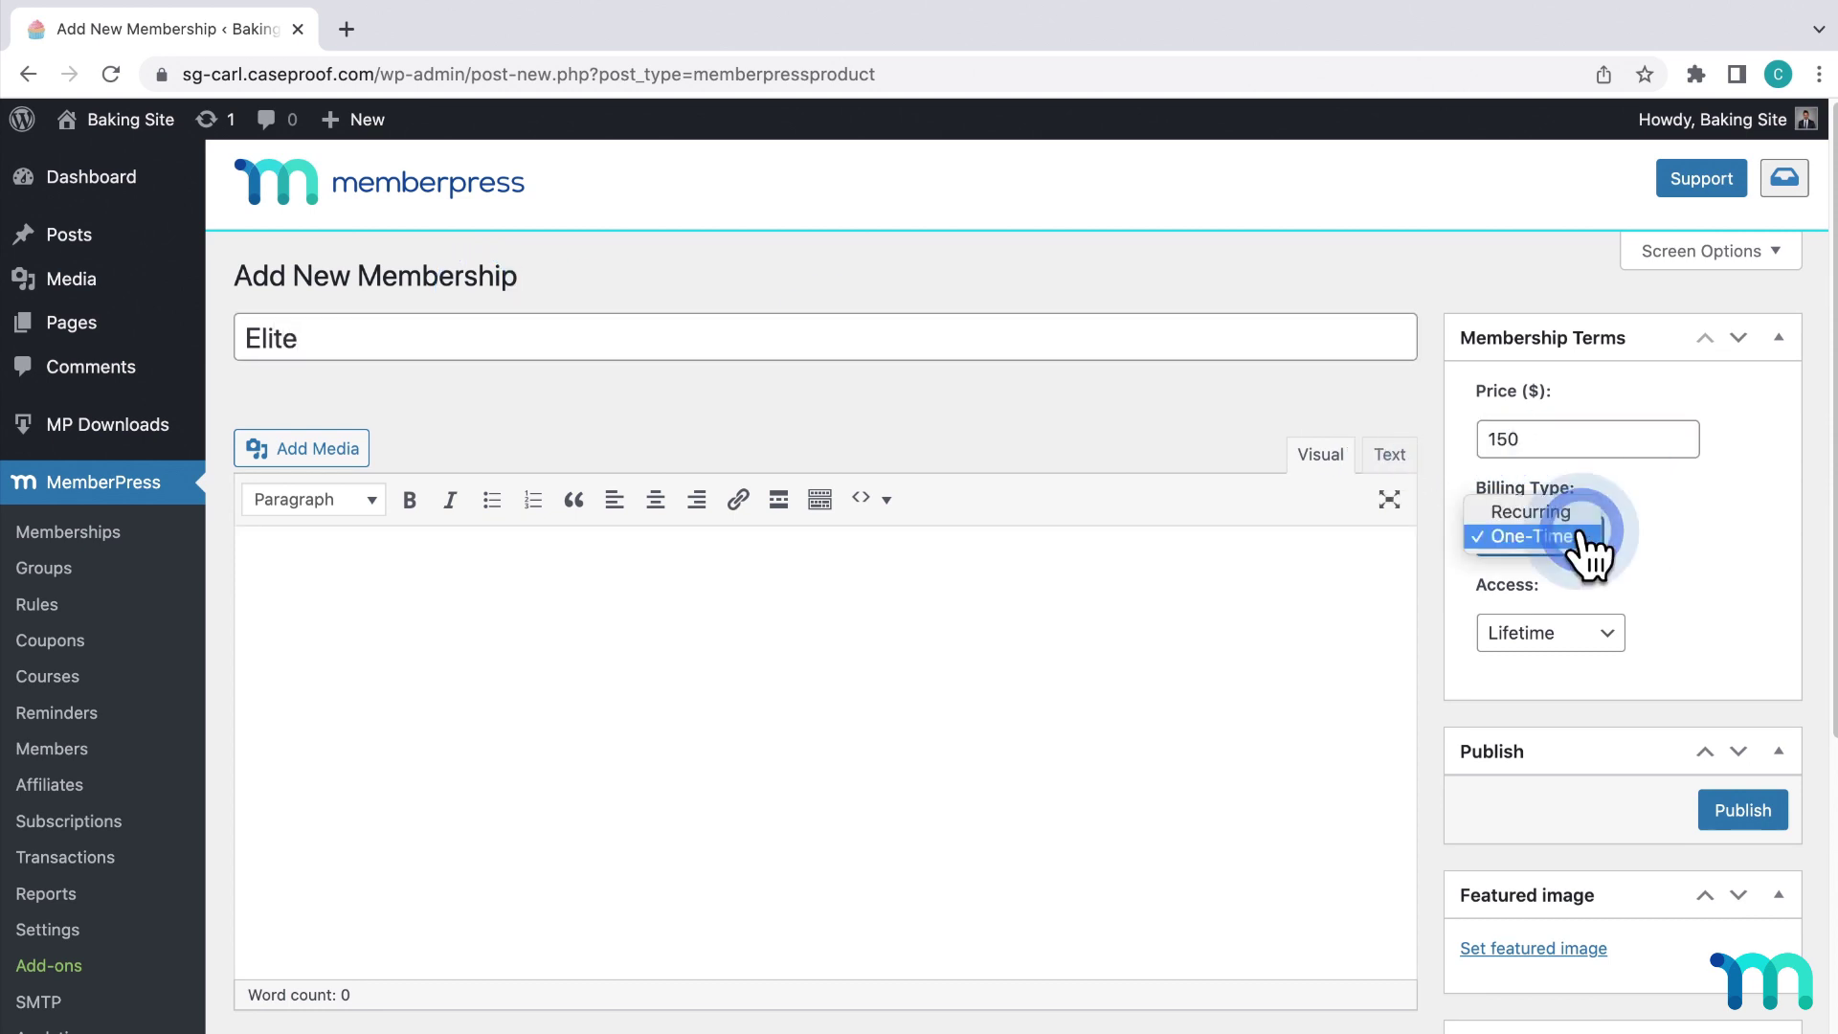
click(1580, 517)
click(1622, 627)
click(1597, 525)
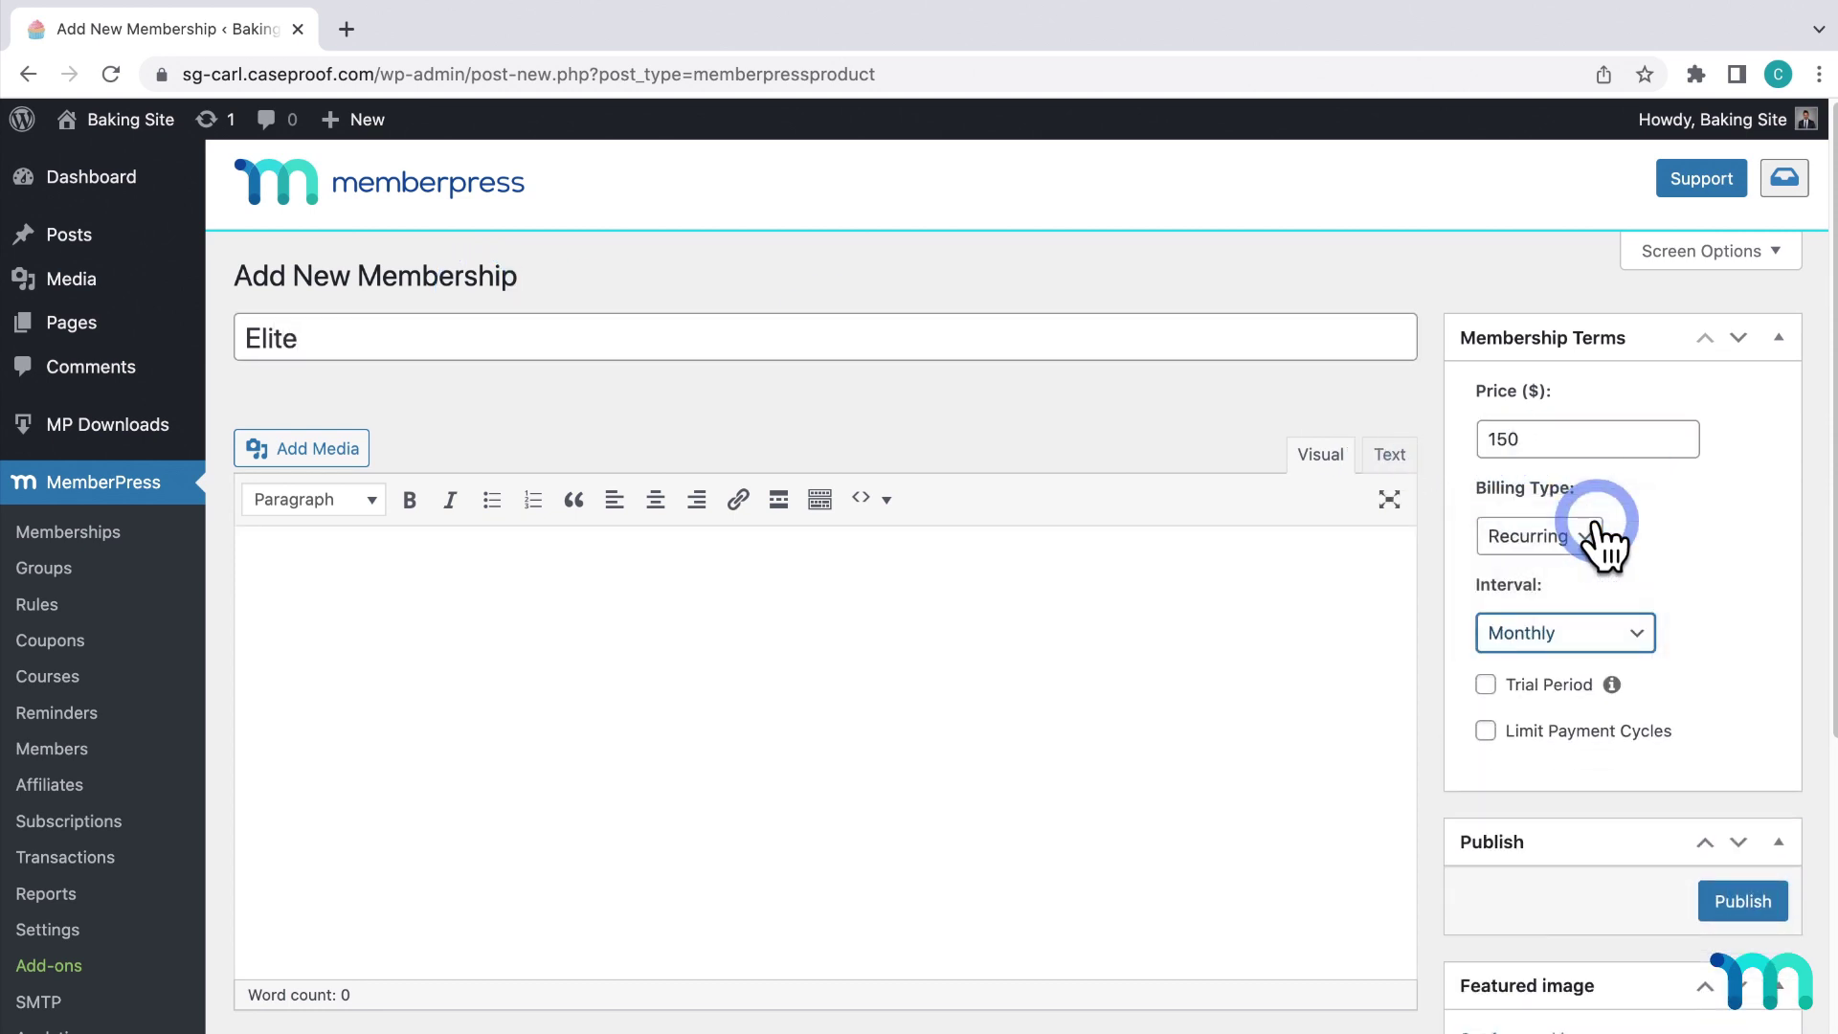
click(1724, 900)
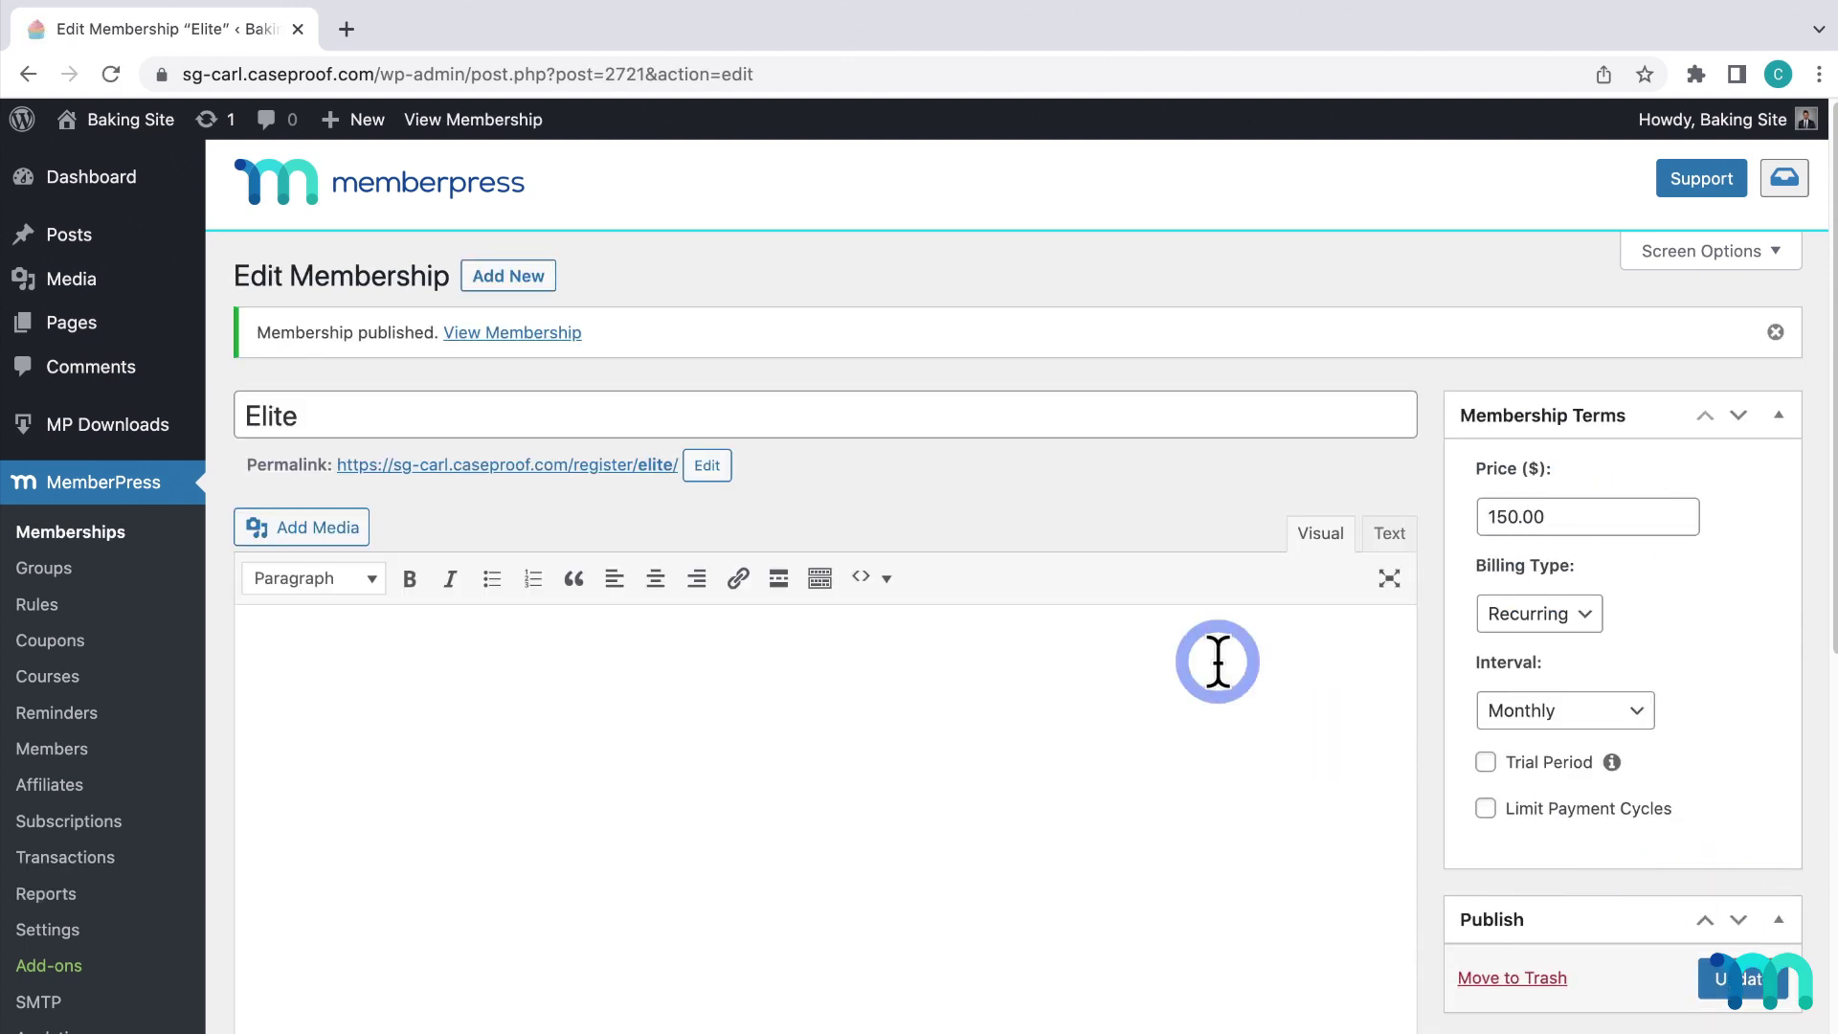
click(634, 466)
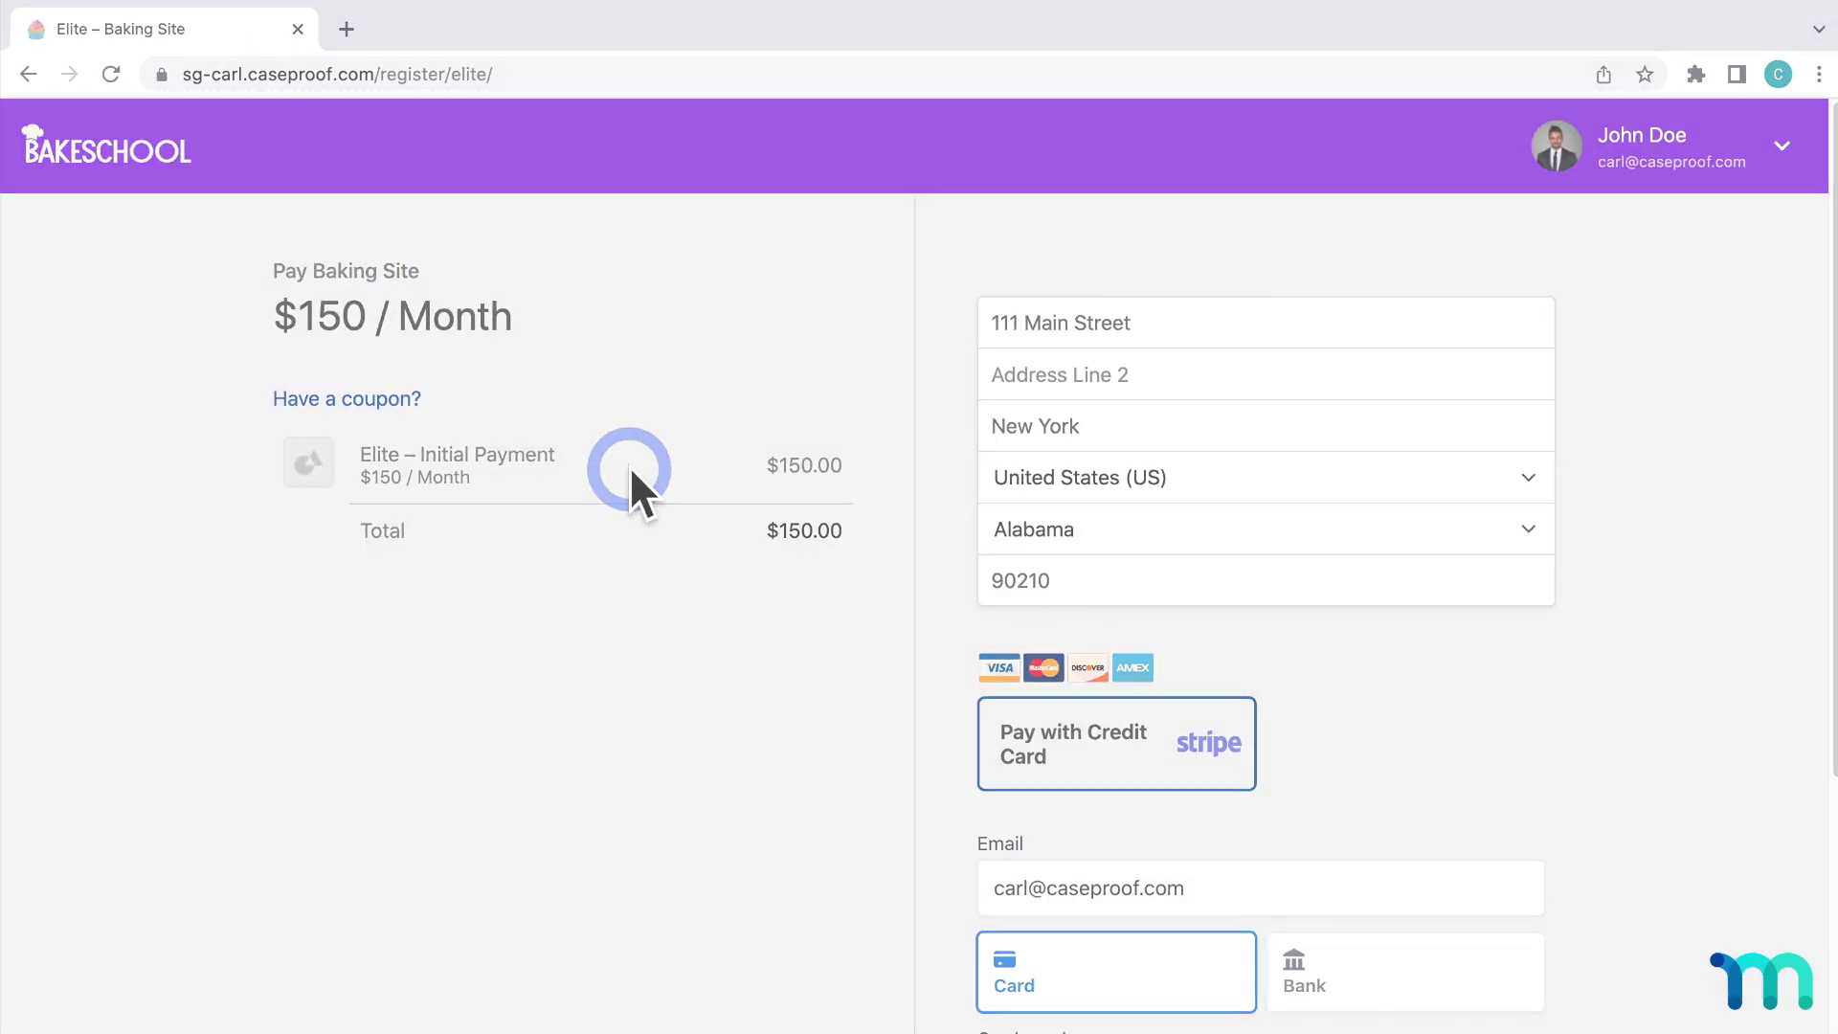
Add Elite as the third membership of the Basic and Pro group and save the group.
click(28, 74)
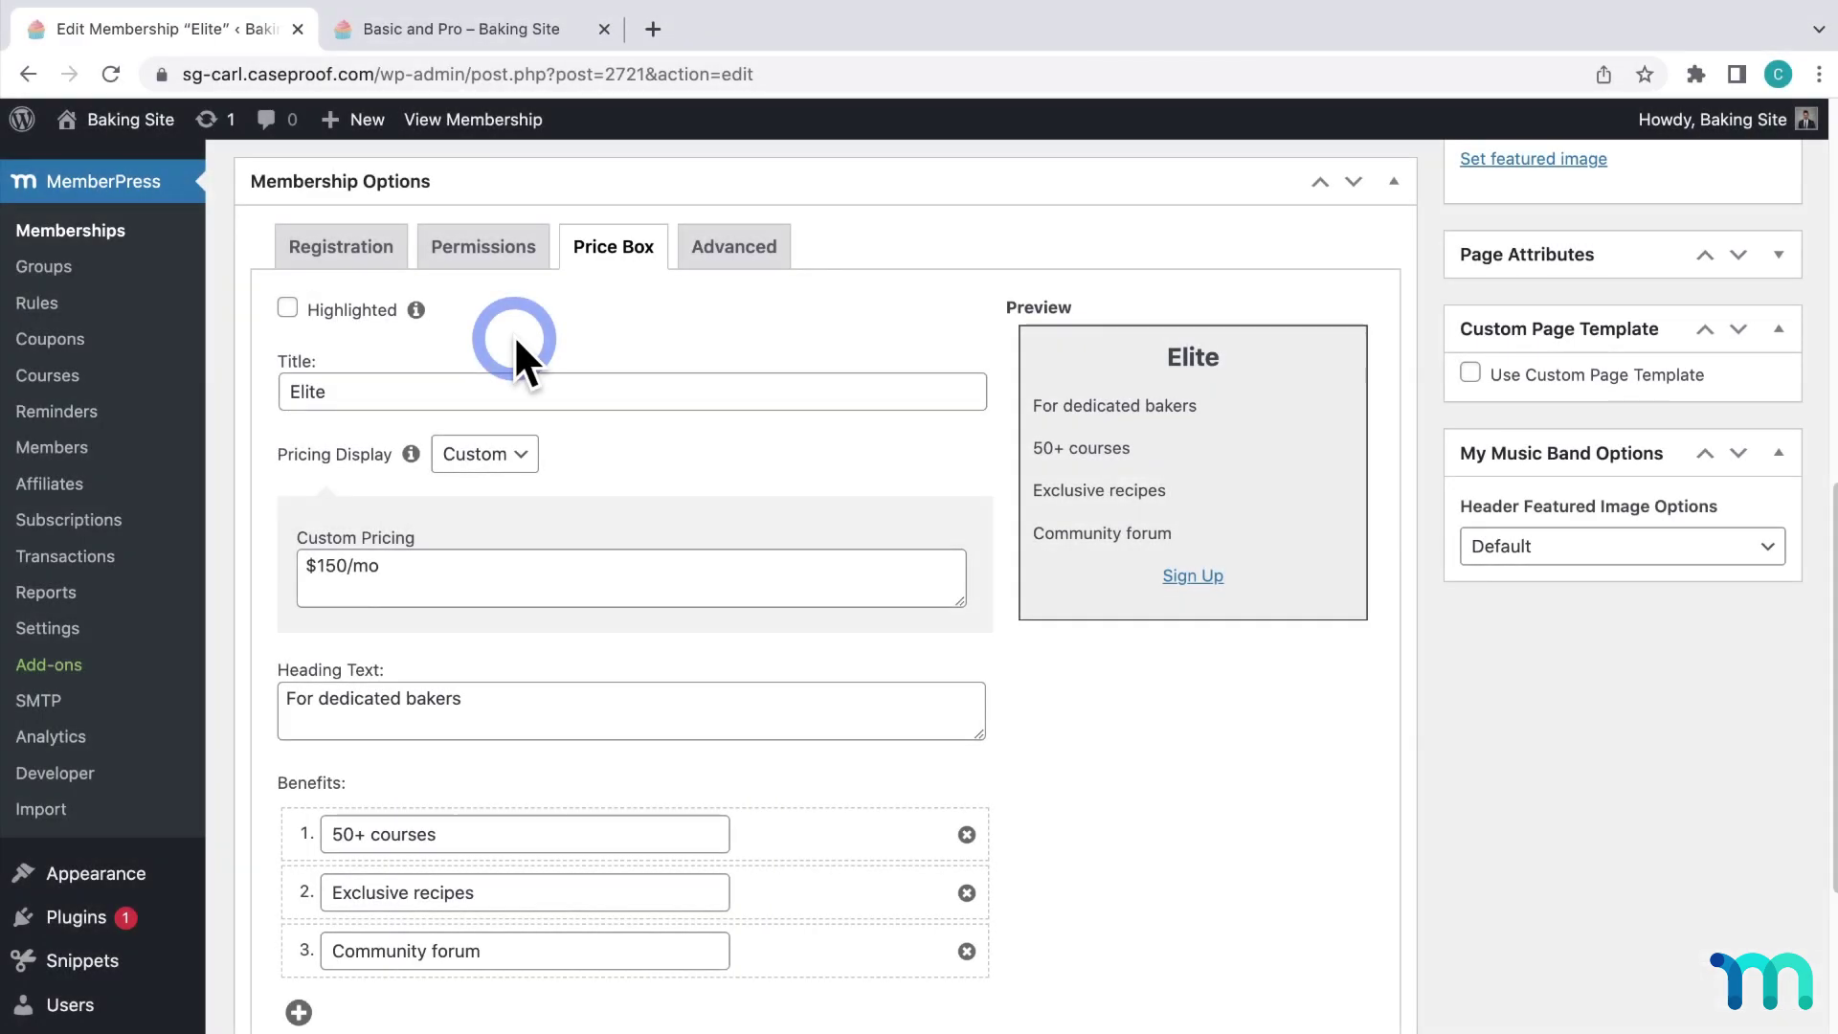
click(48, 268)
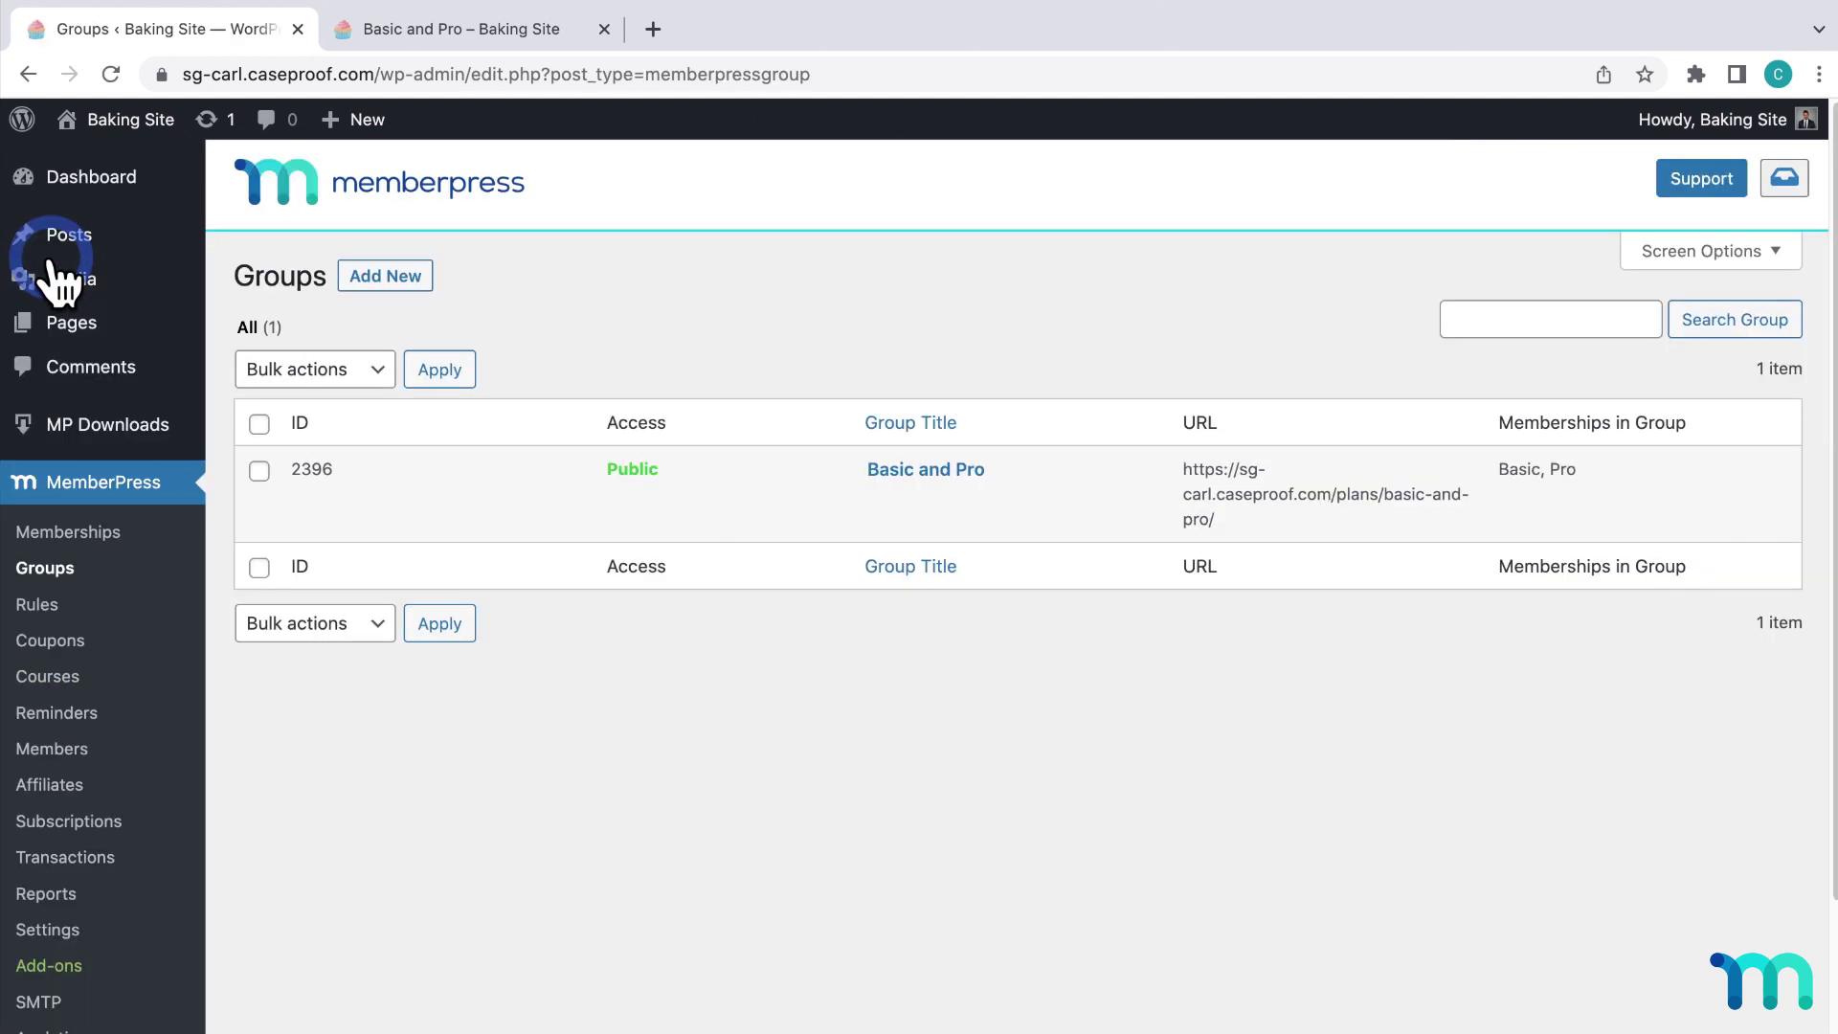
click(873, 479)
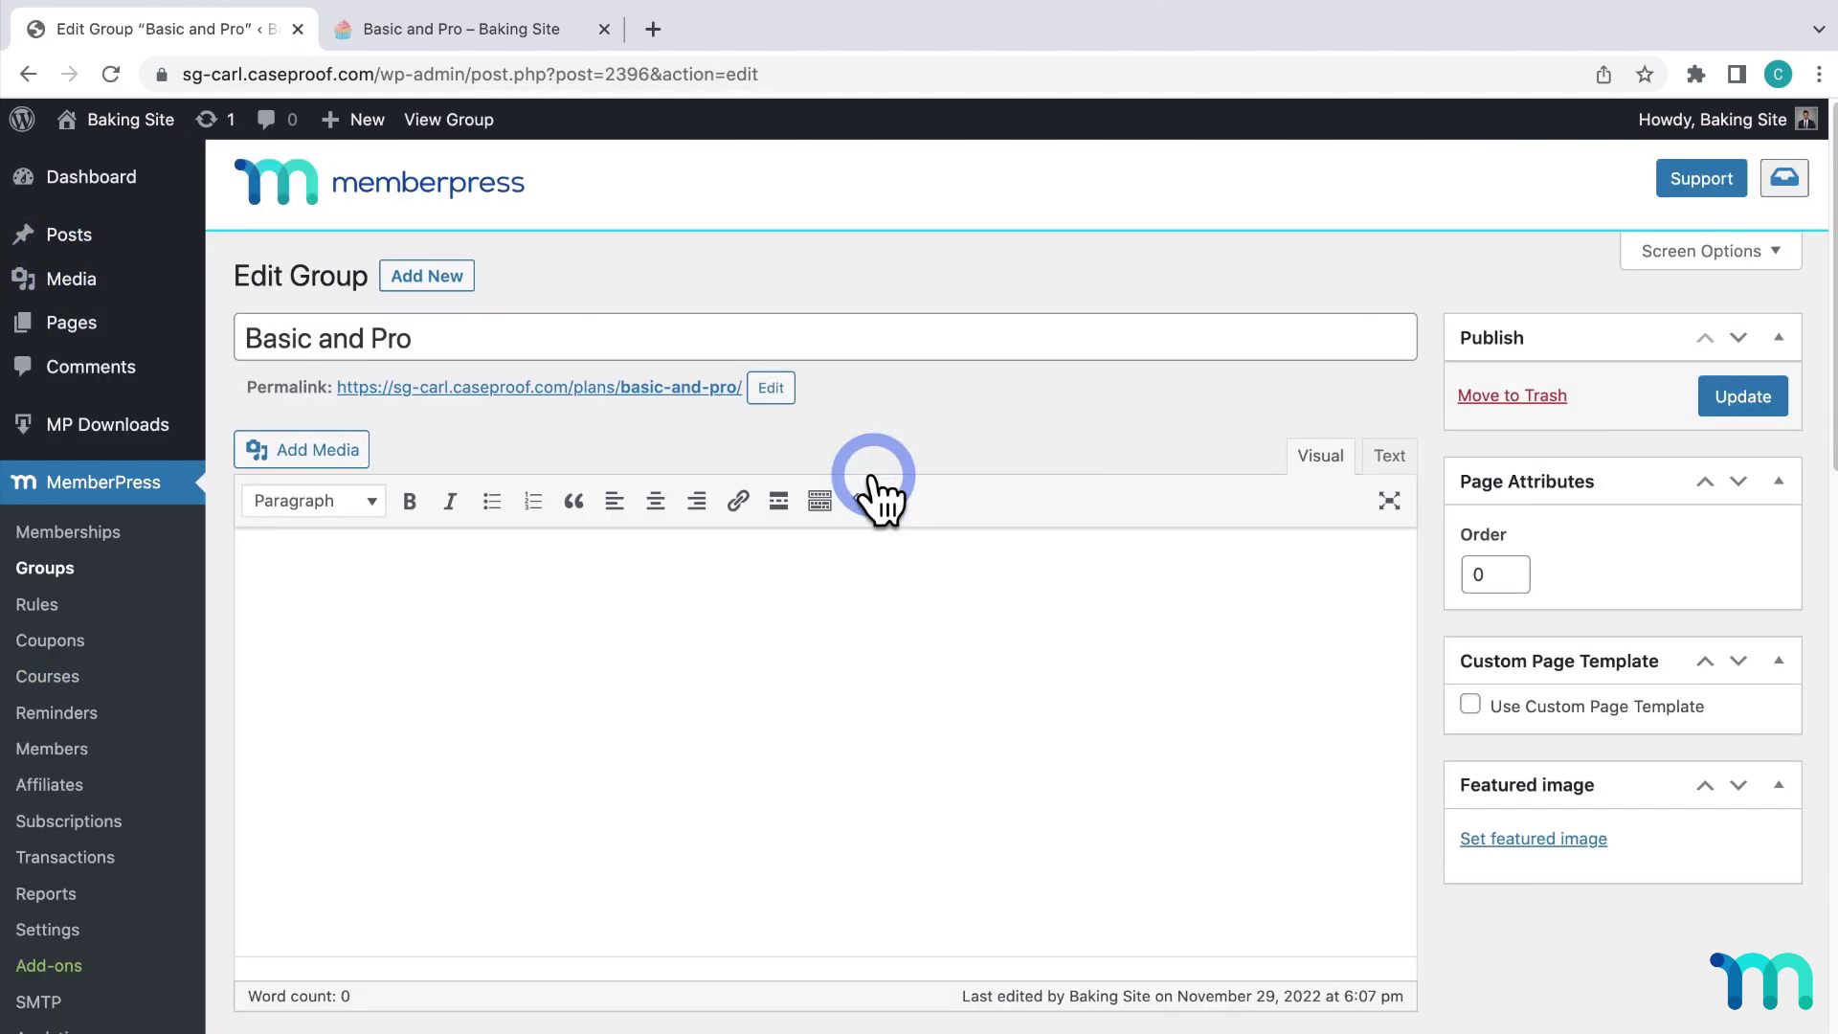
scroll(873, 488, down, 11)
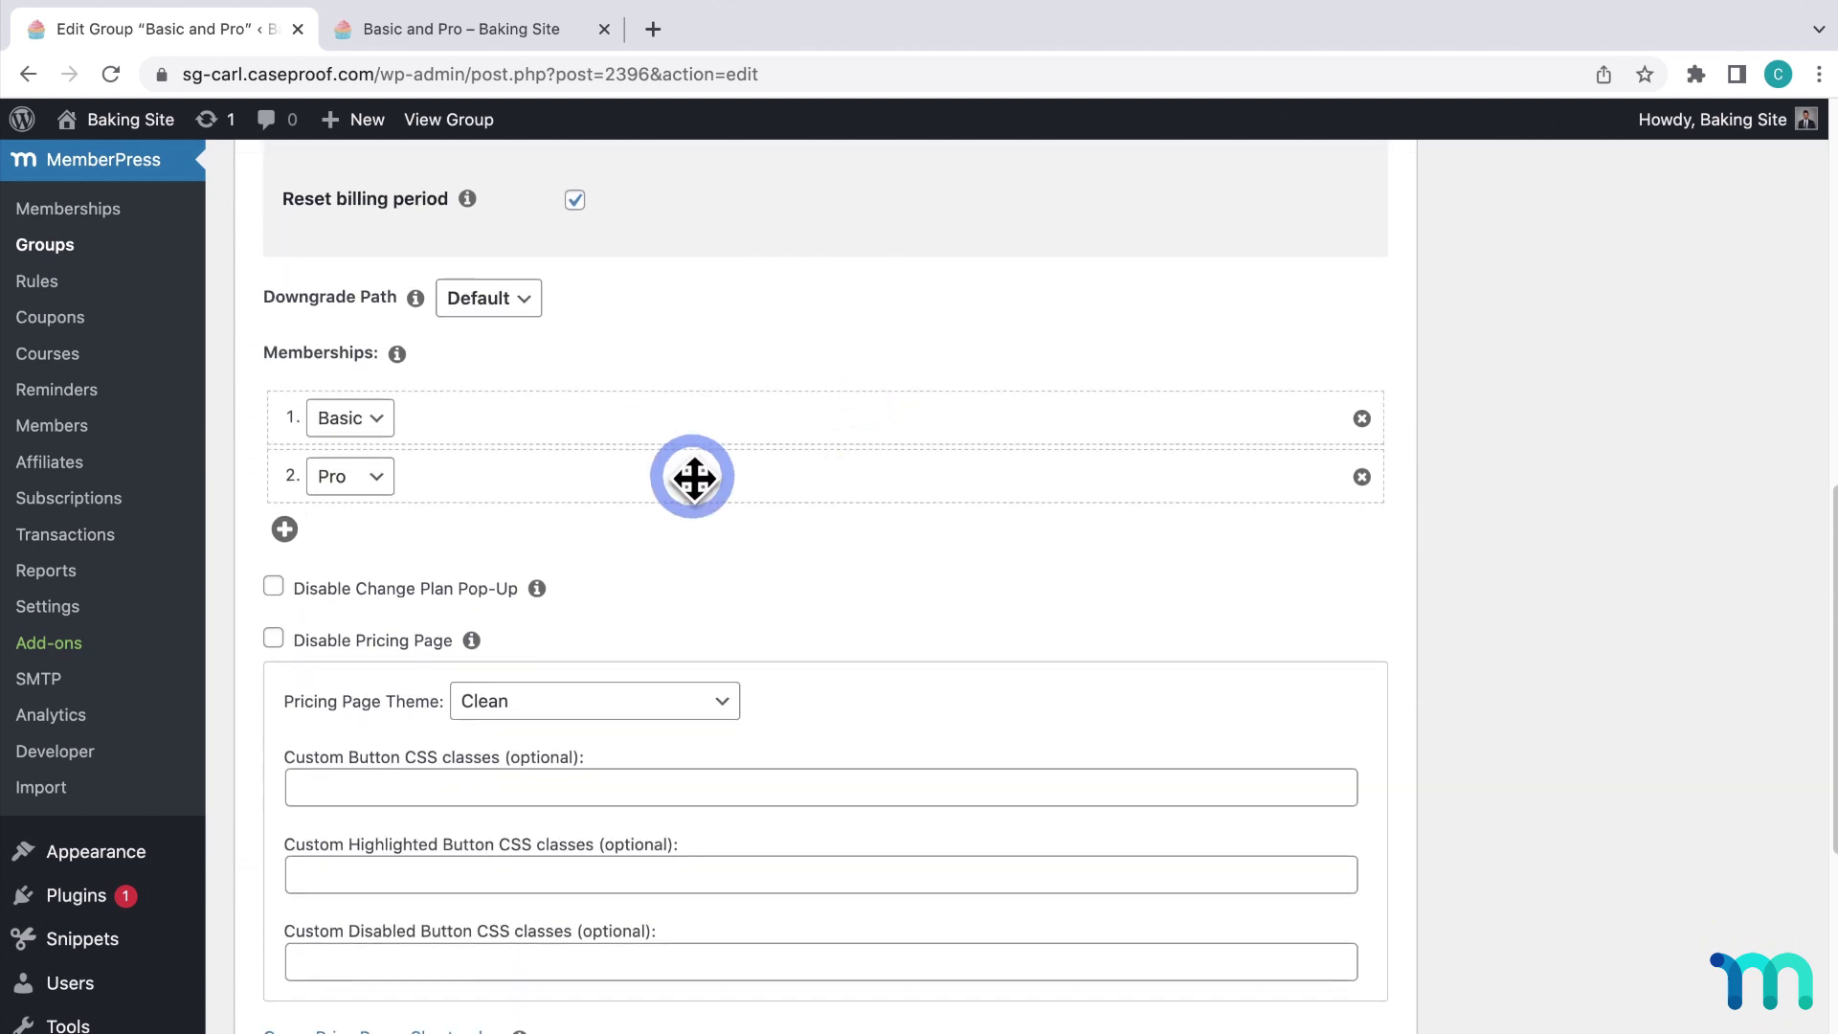
click(285, 528)
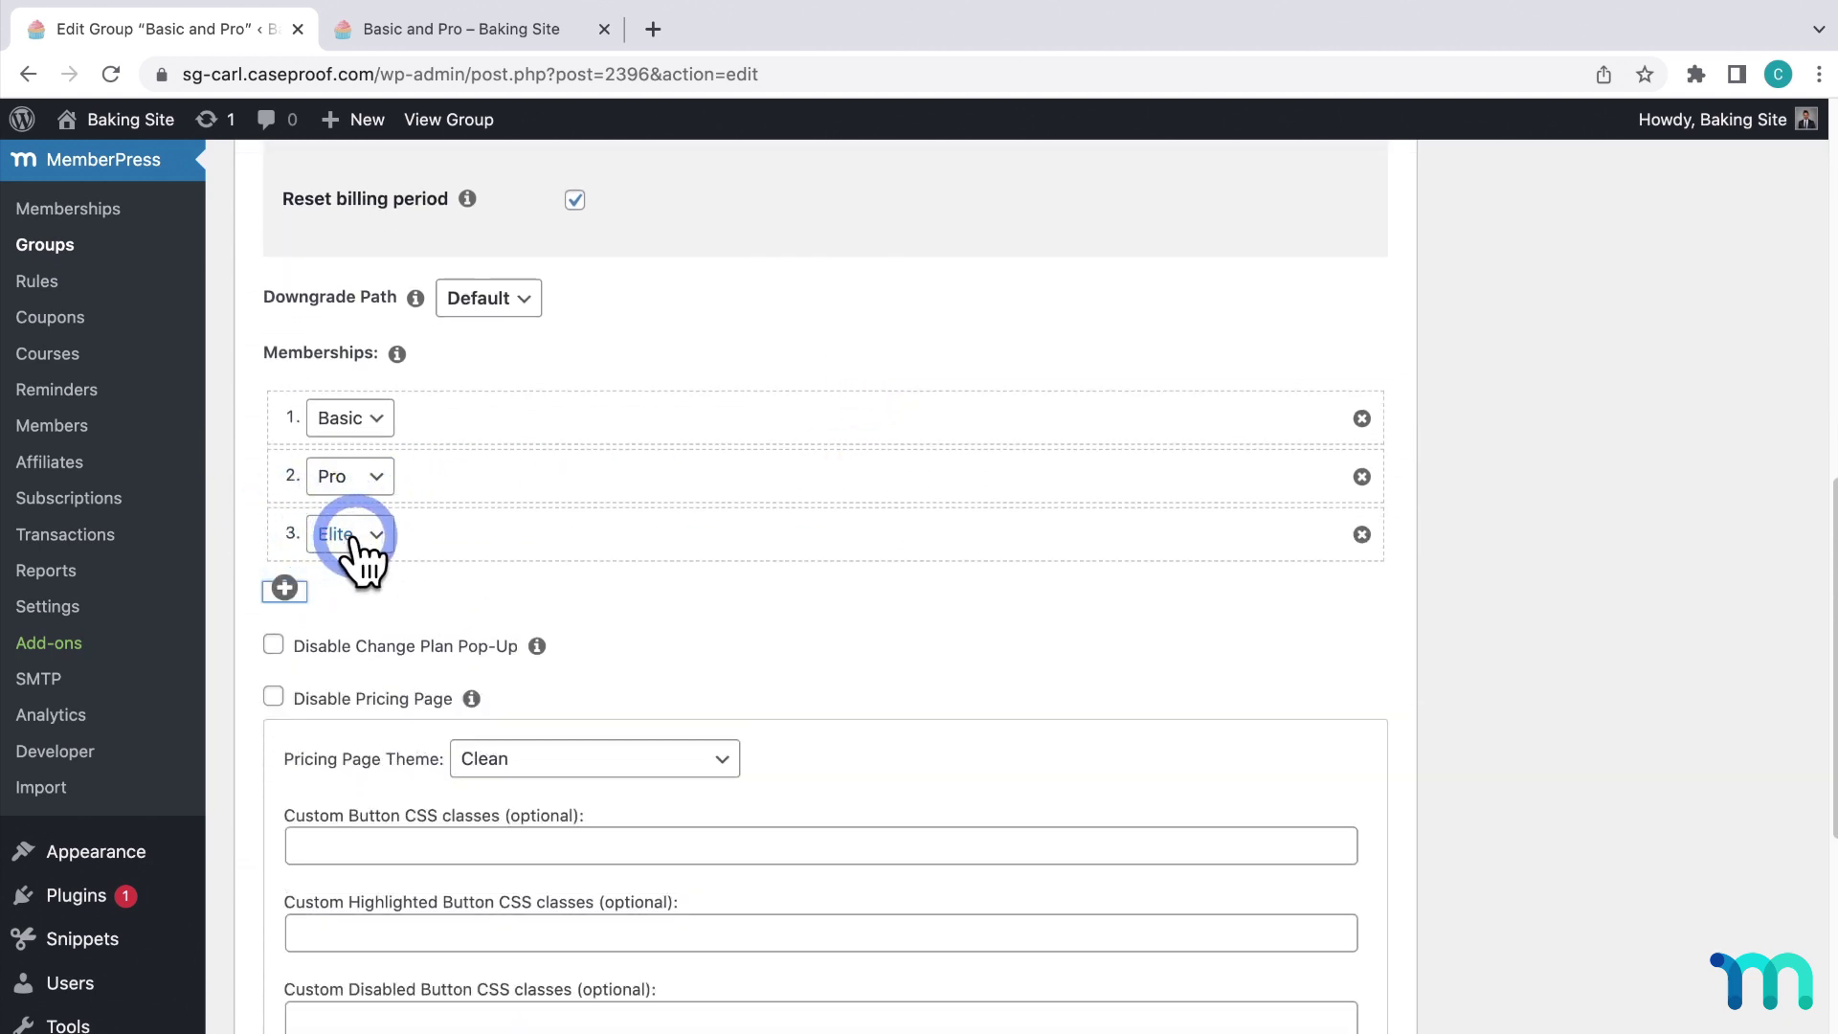
scroll(1318, 513, up, 12)
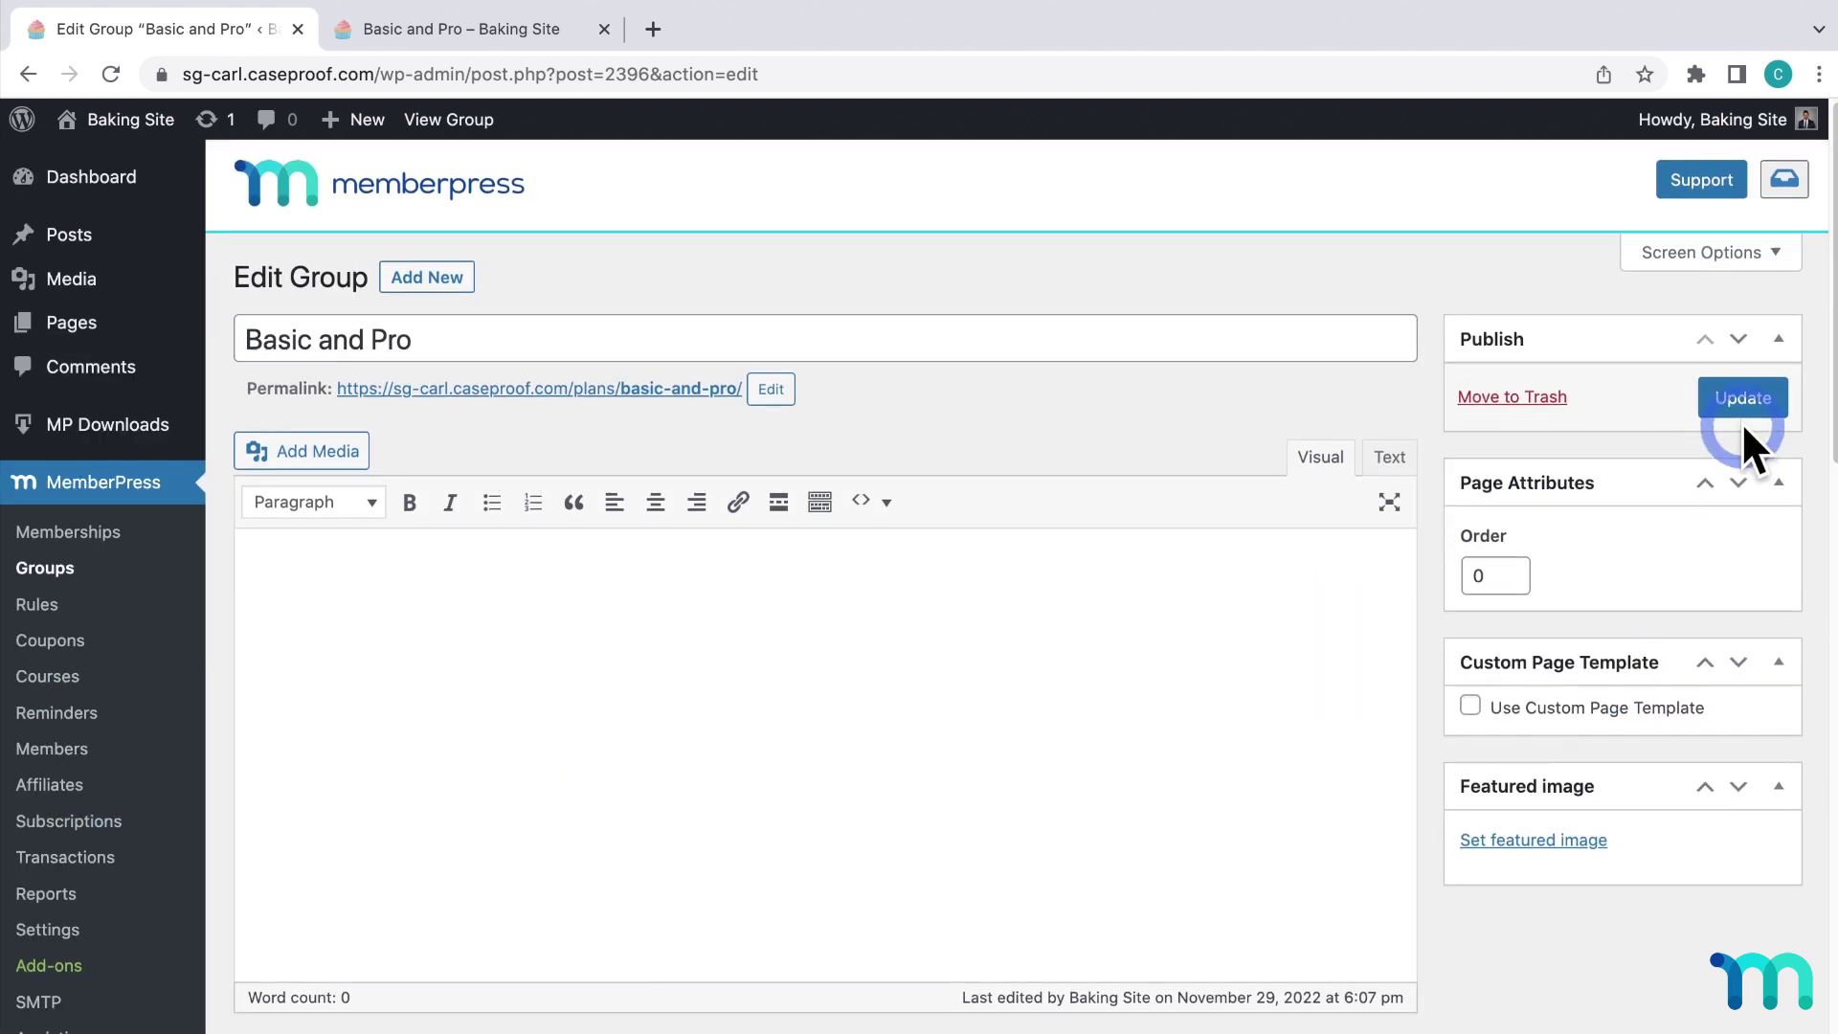
click(1752, 401)
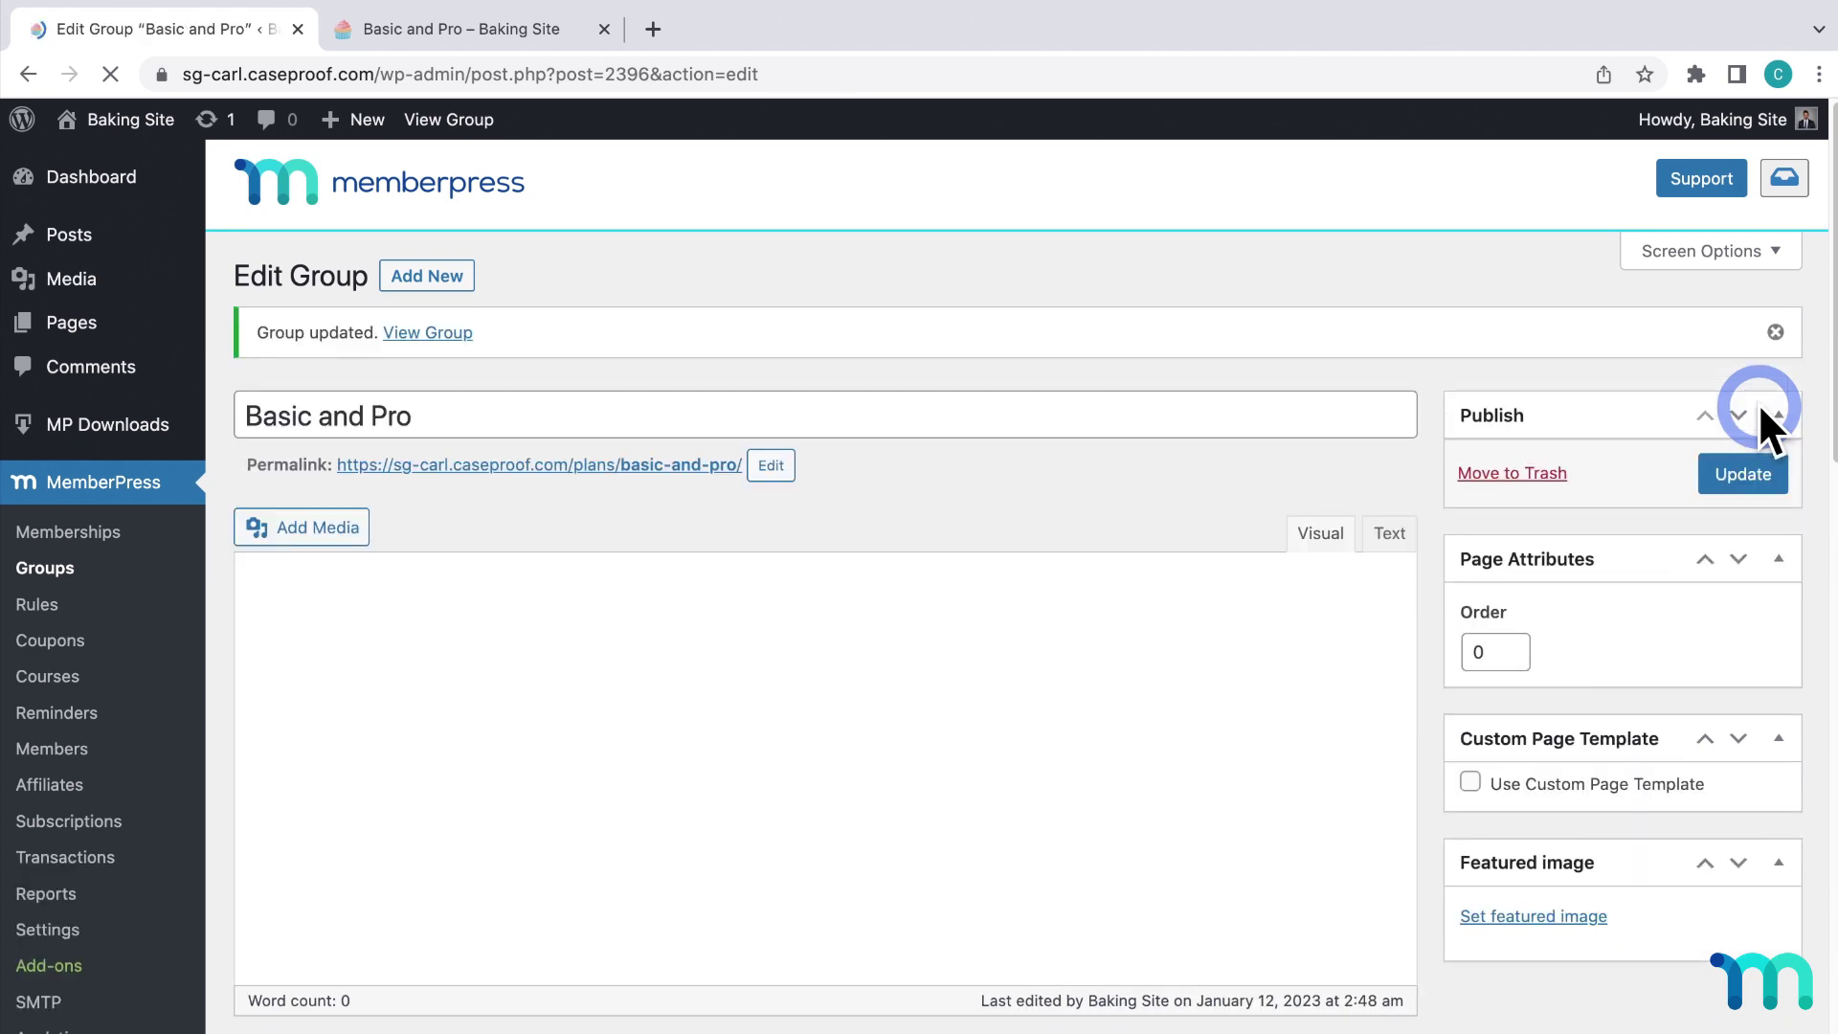
Reload the Basic and Pro sign-up page to show the Elite $150/mo card beside Basic and Pro.
click(544, 34)
click(1130, 371)
key(super+r)
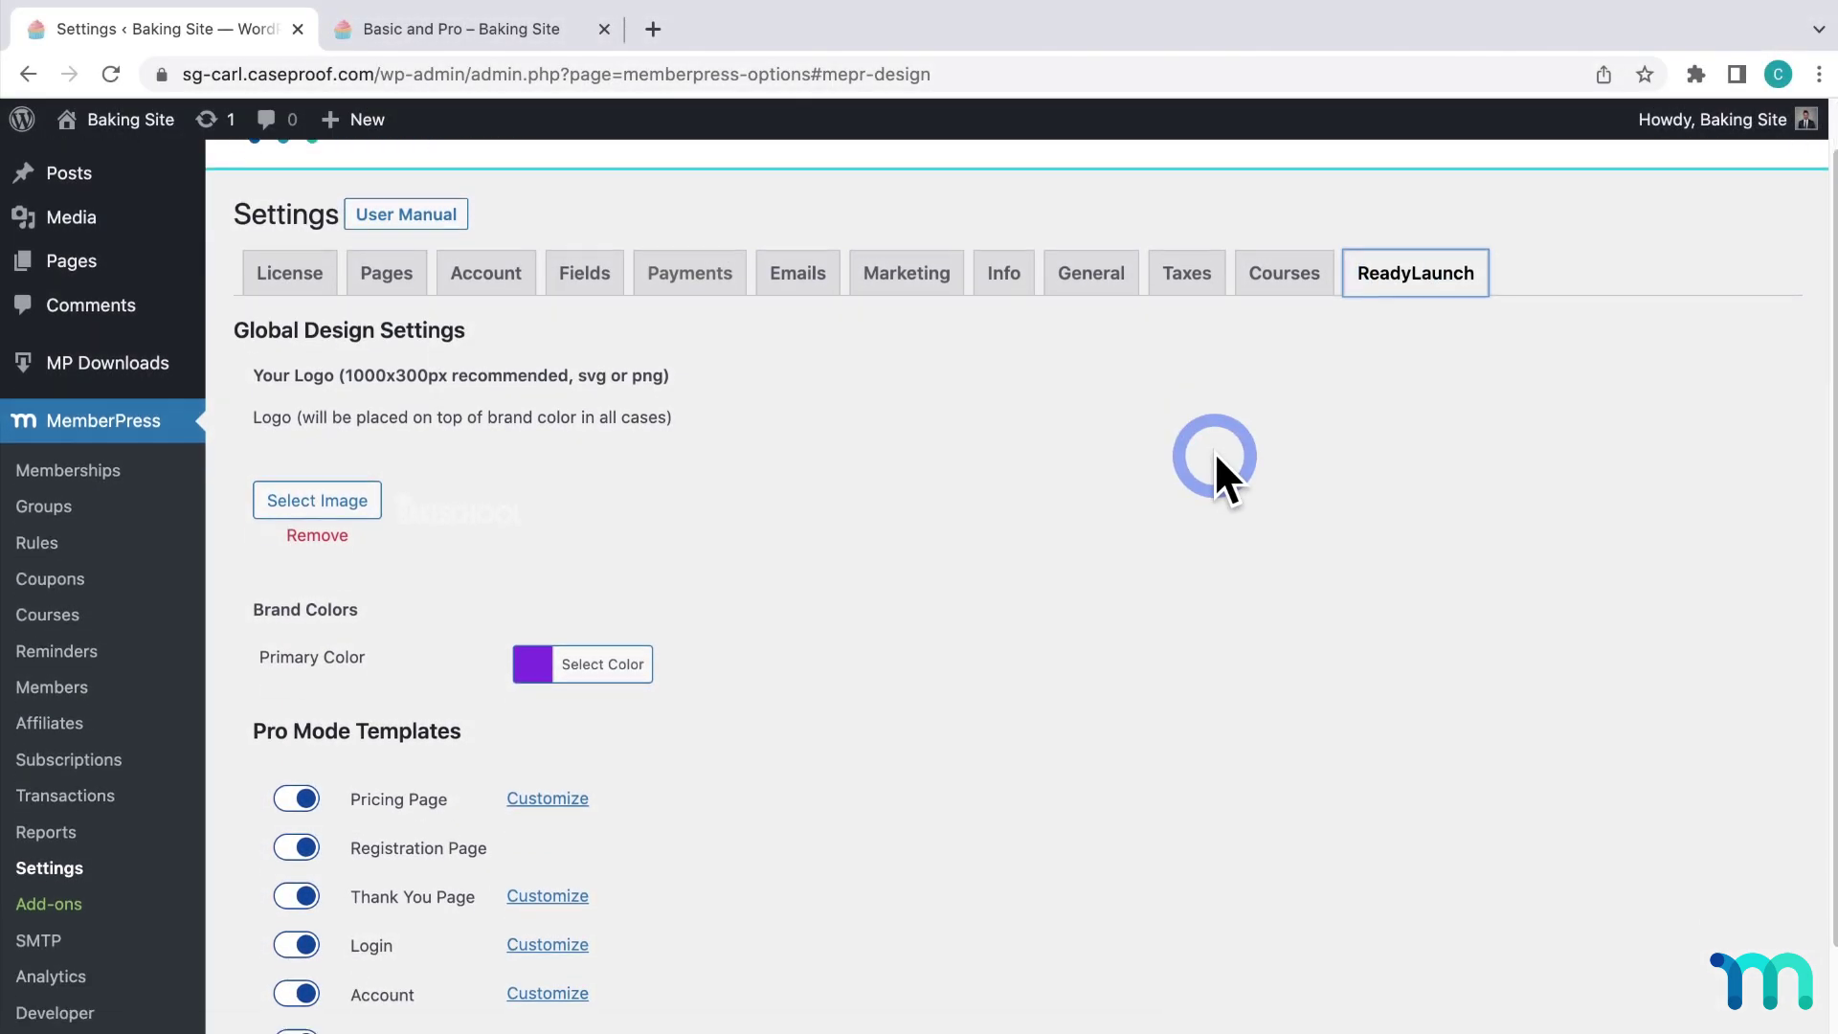
scroll(1215, 451, down, 2)
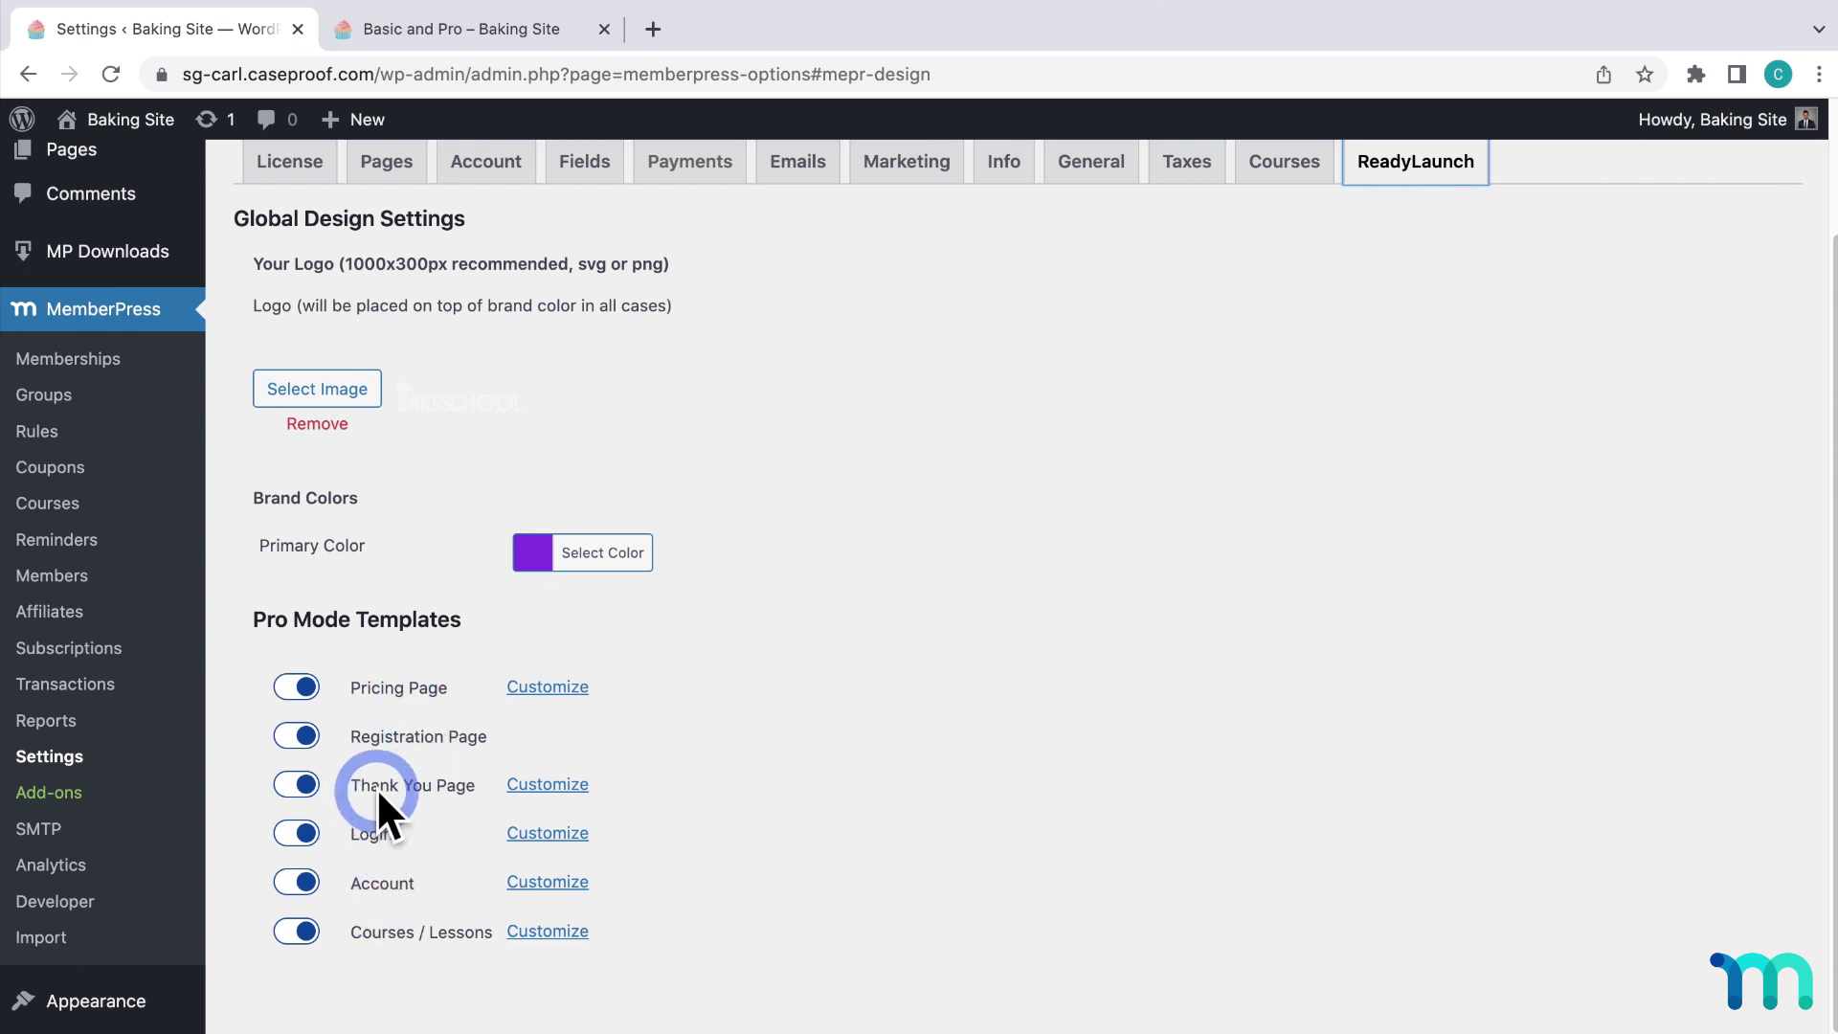
click(299, 737)
click(302, 832)
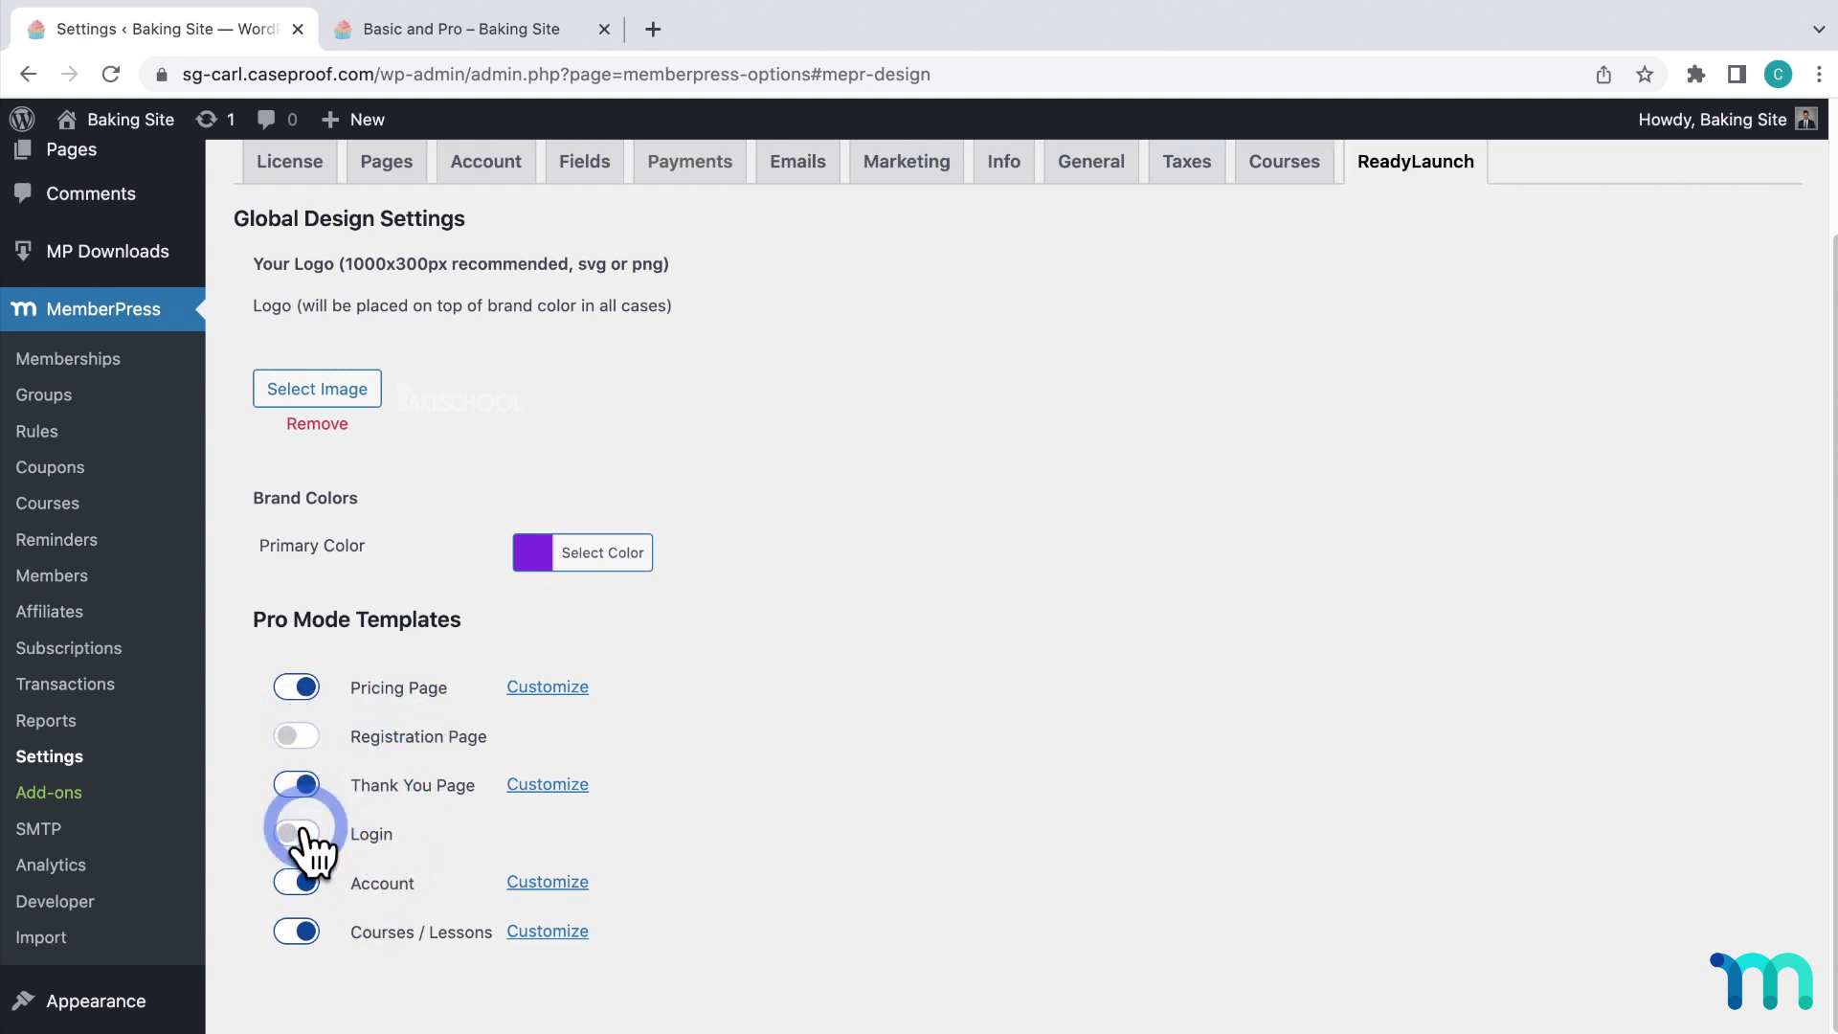
click(302, 833)
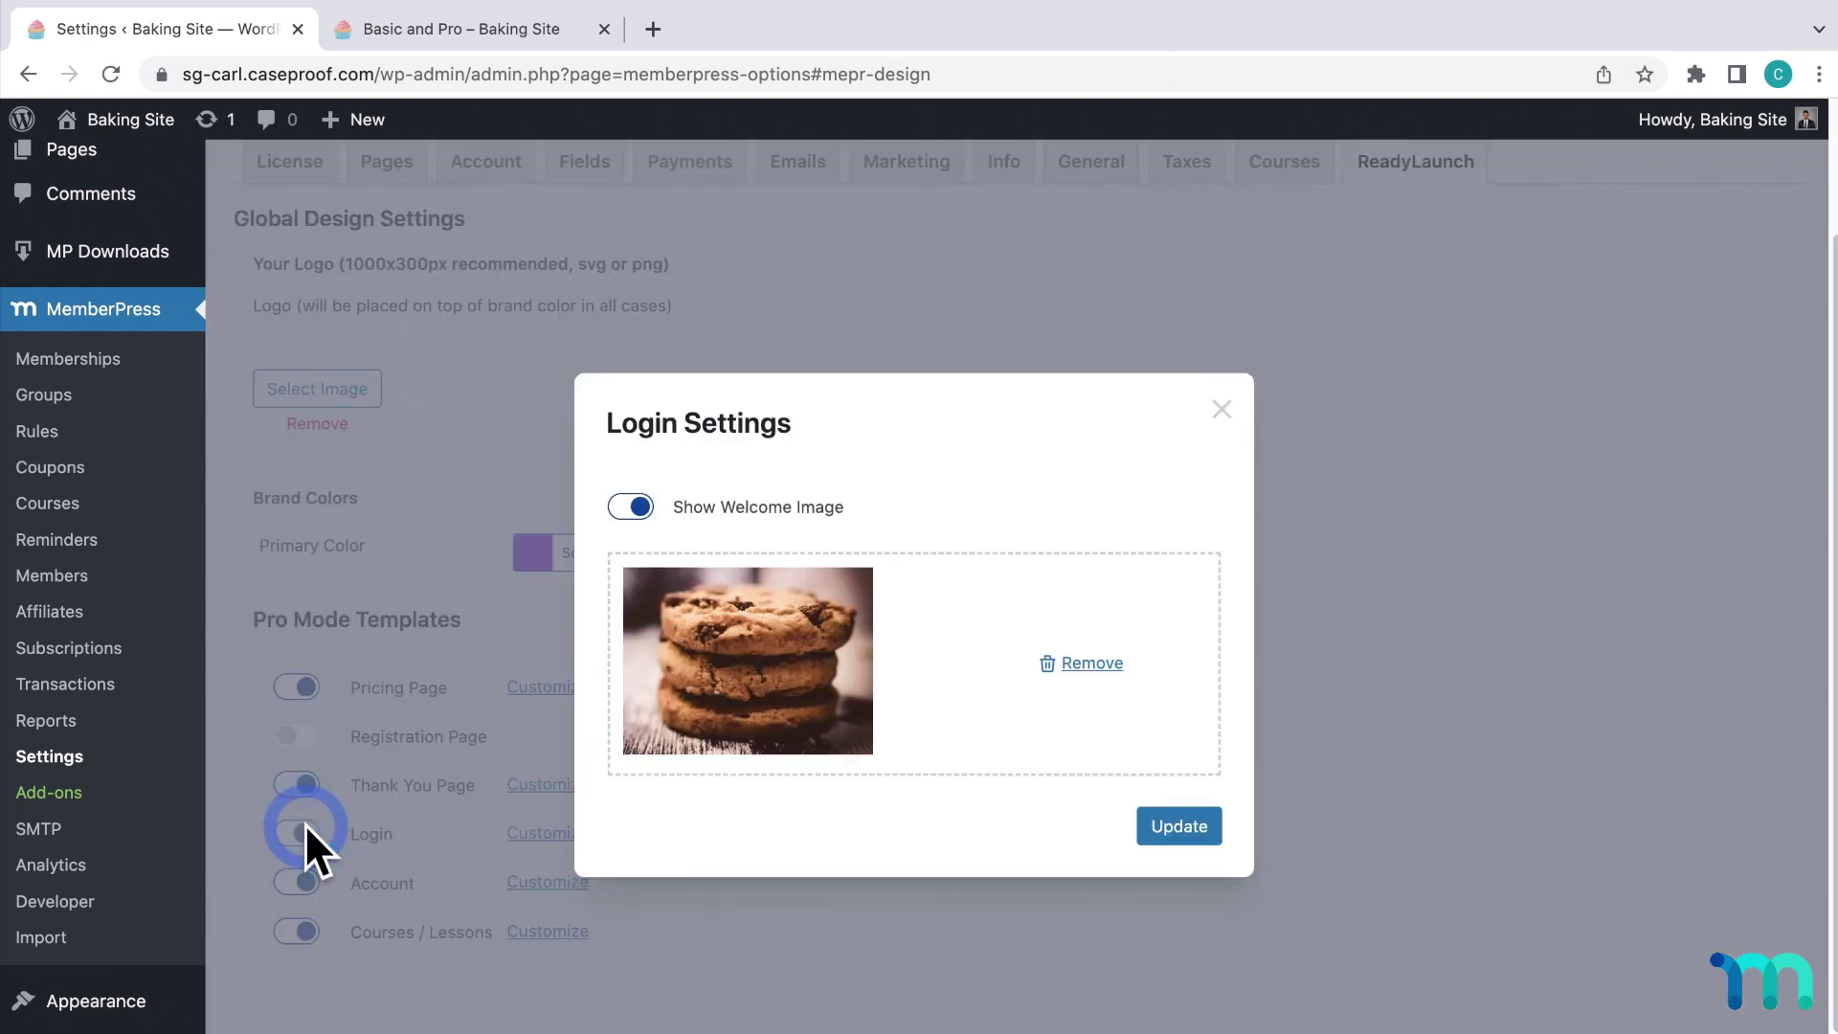
click(1179, 825)
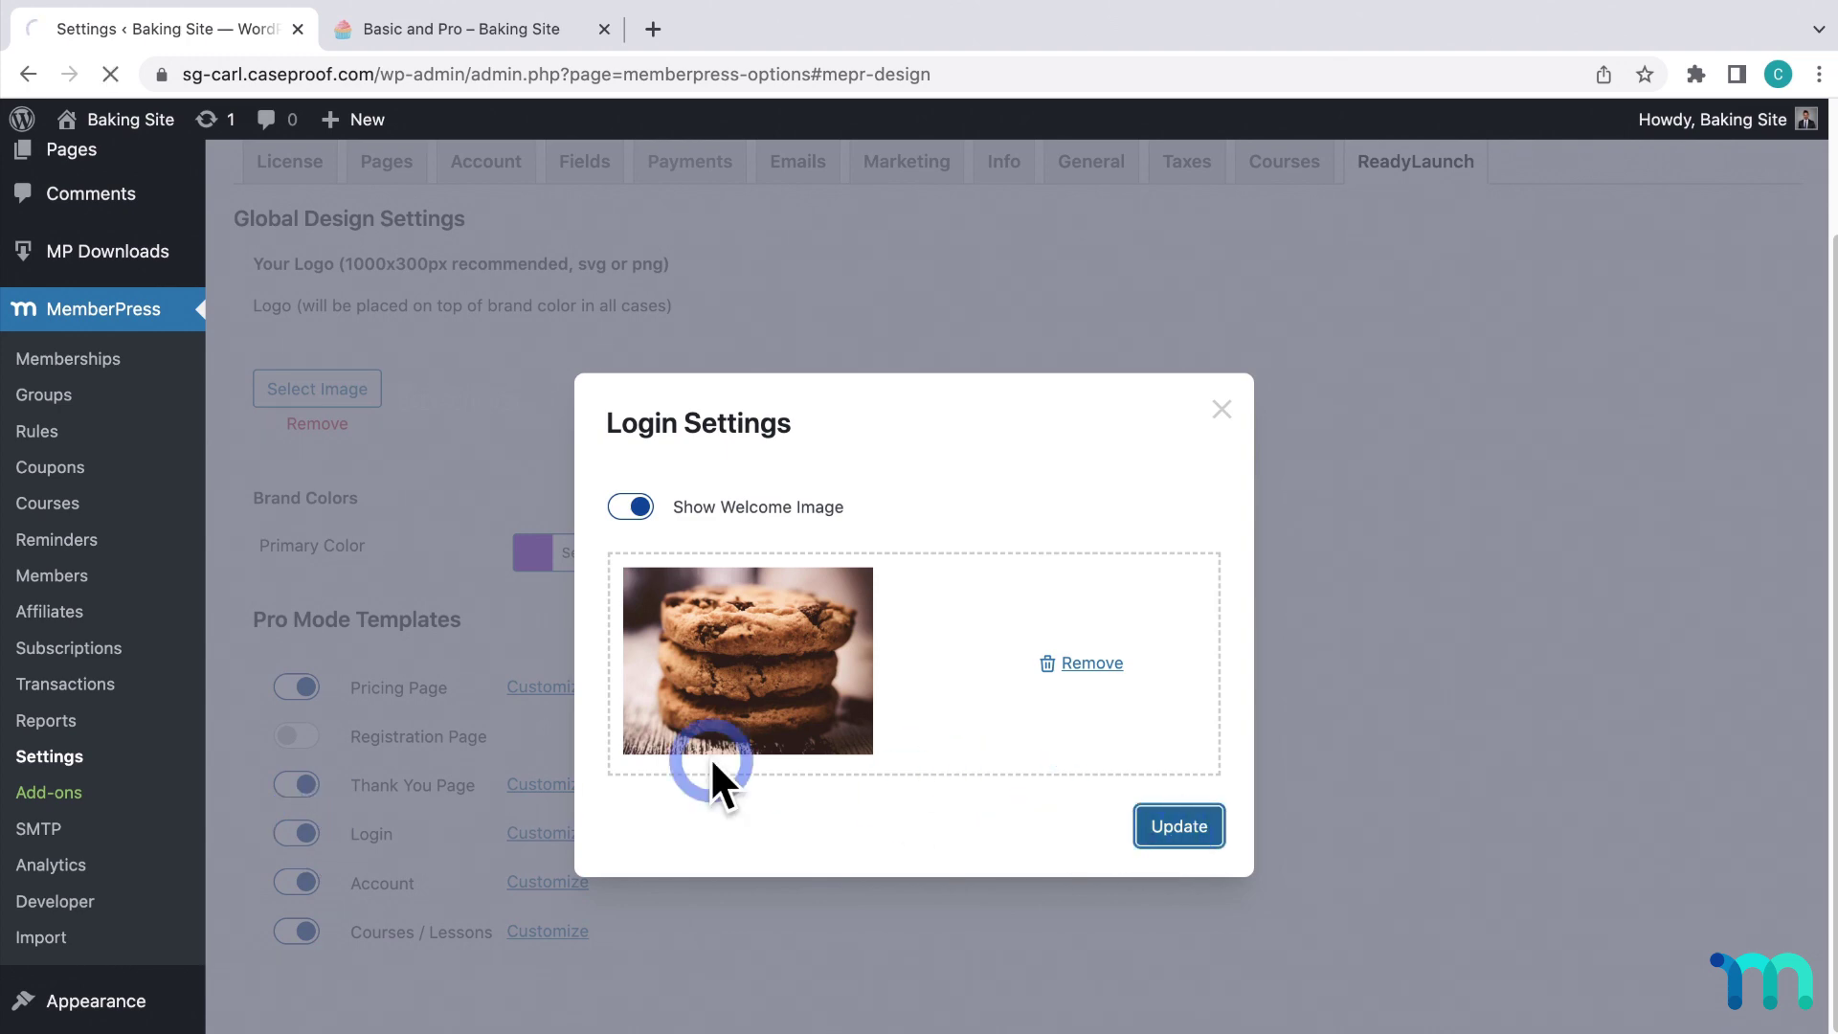
scroll(295, 730, down, 3)
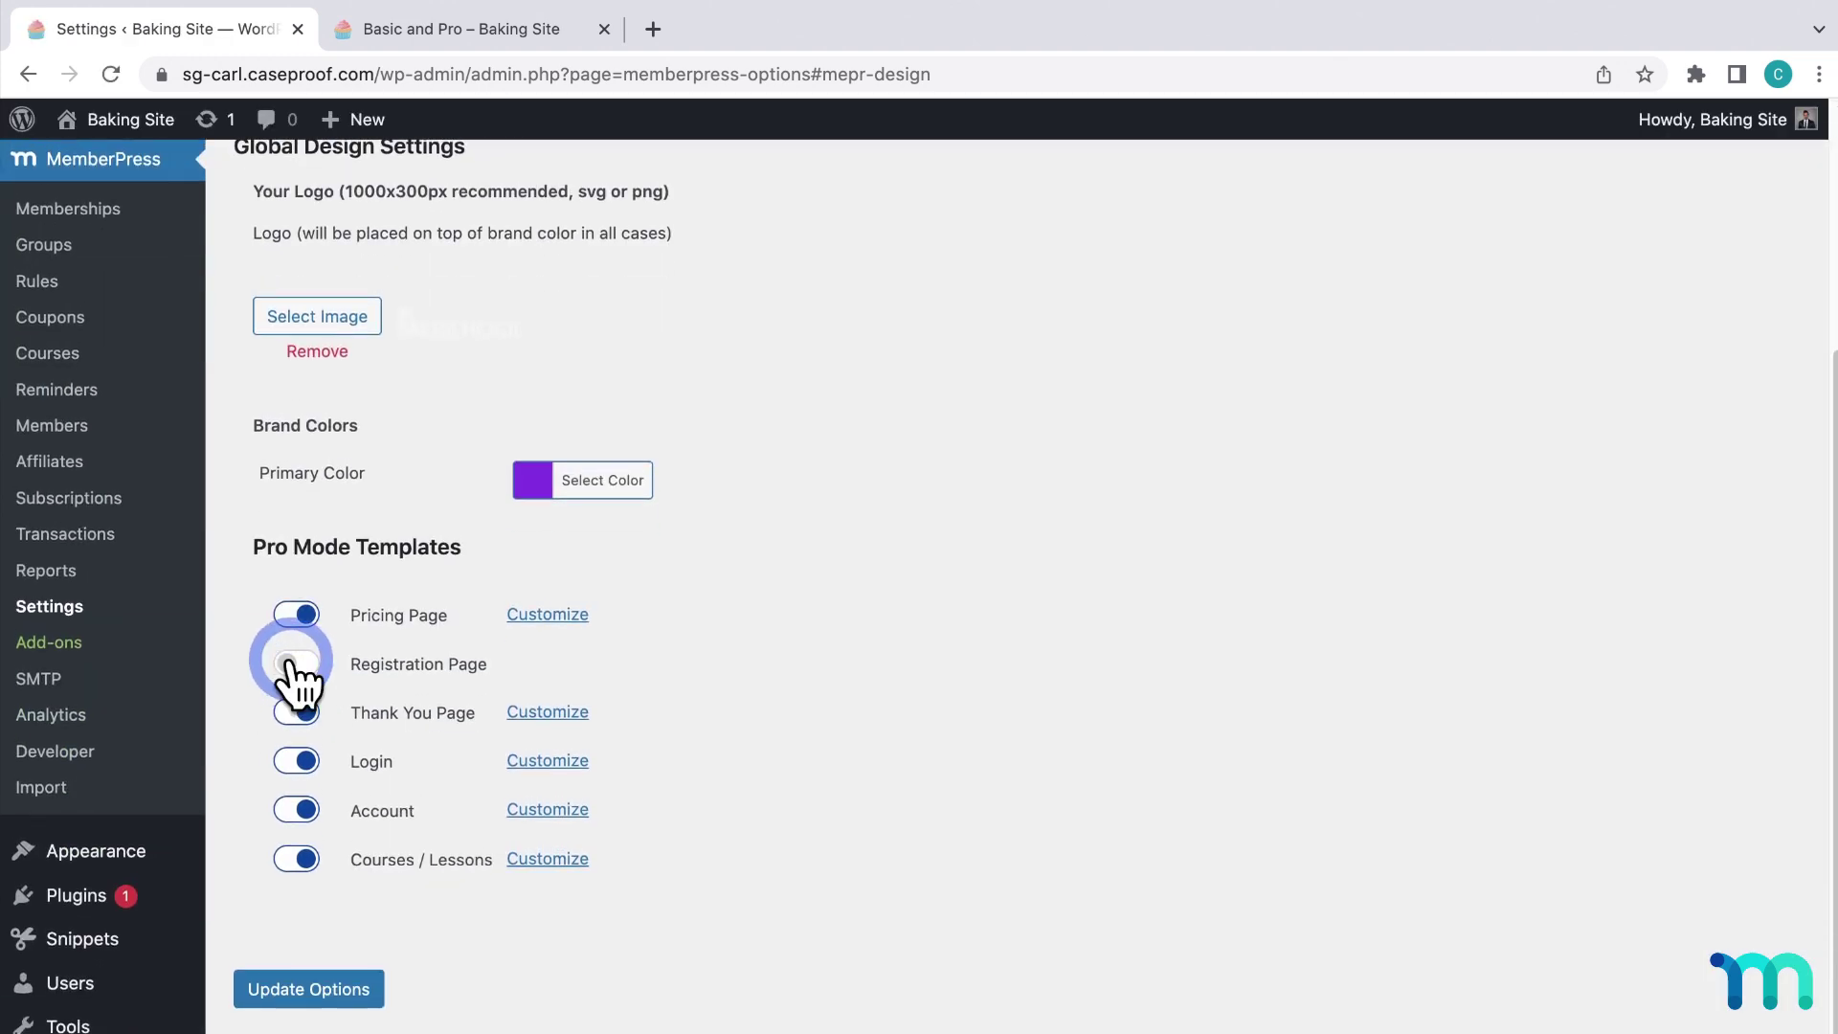
click(297, 662)
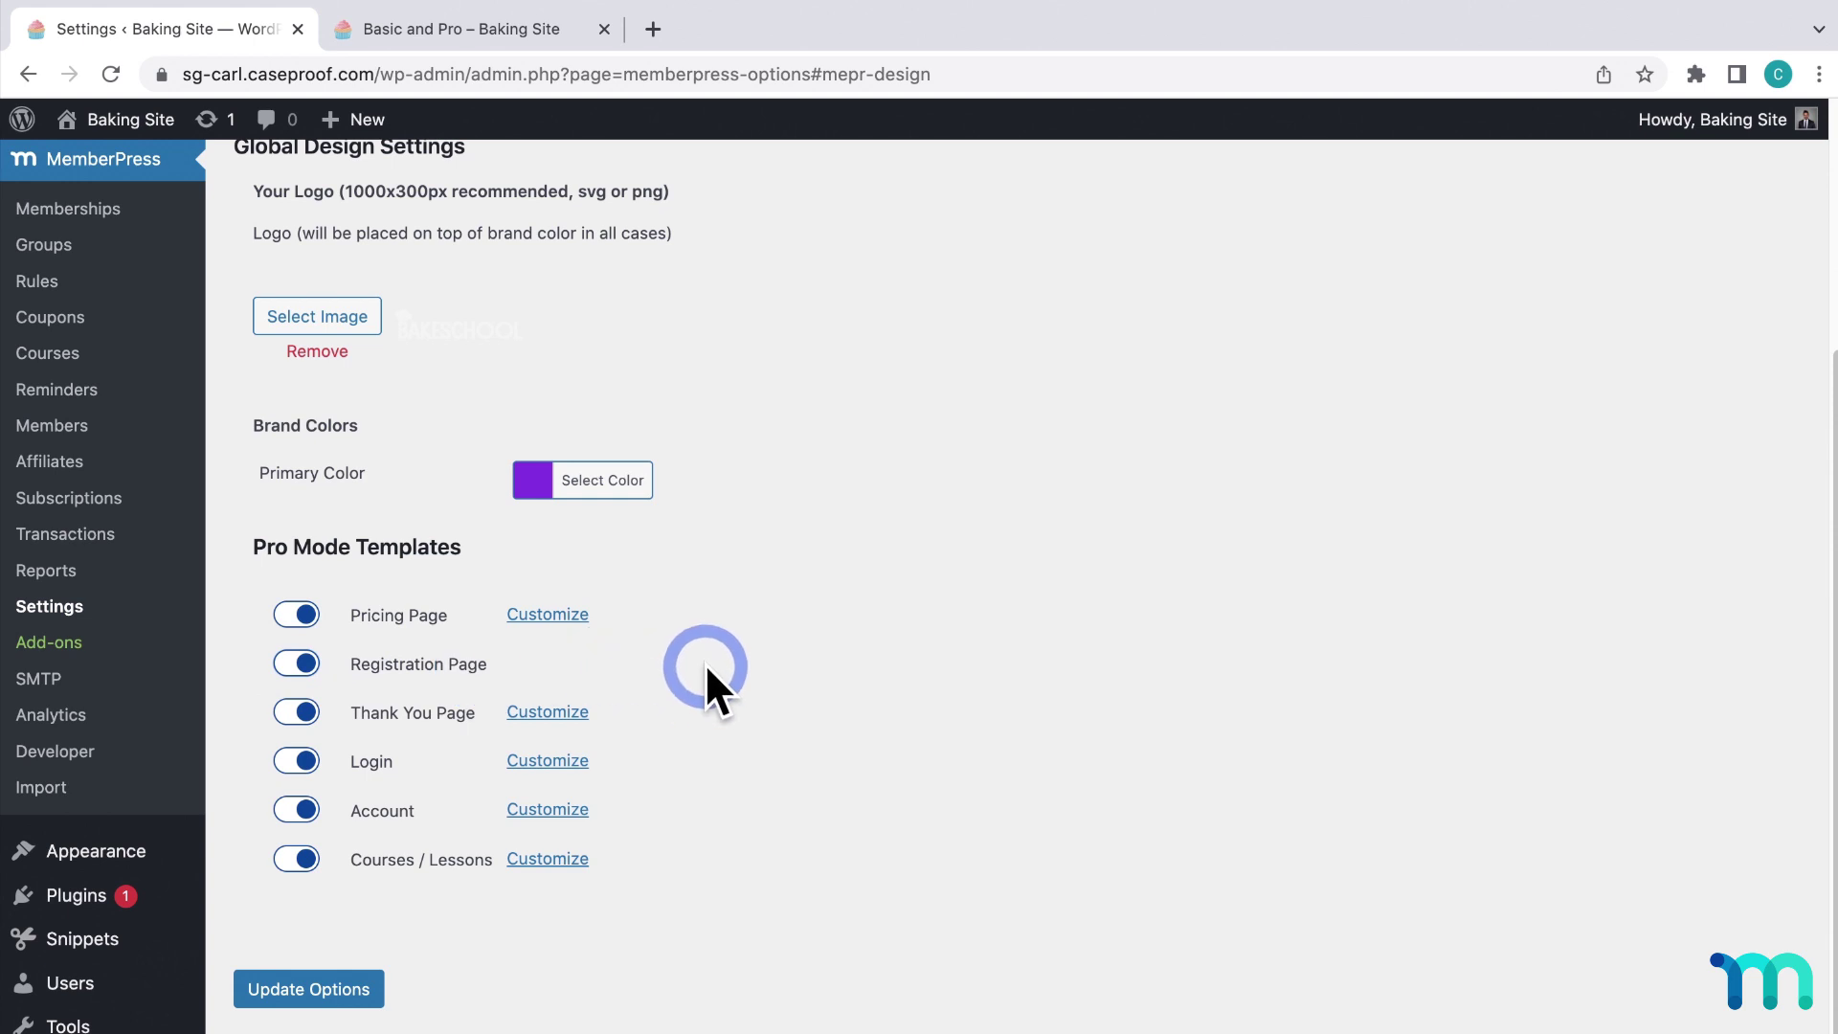
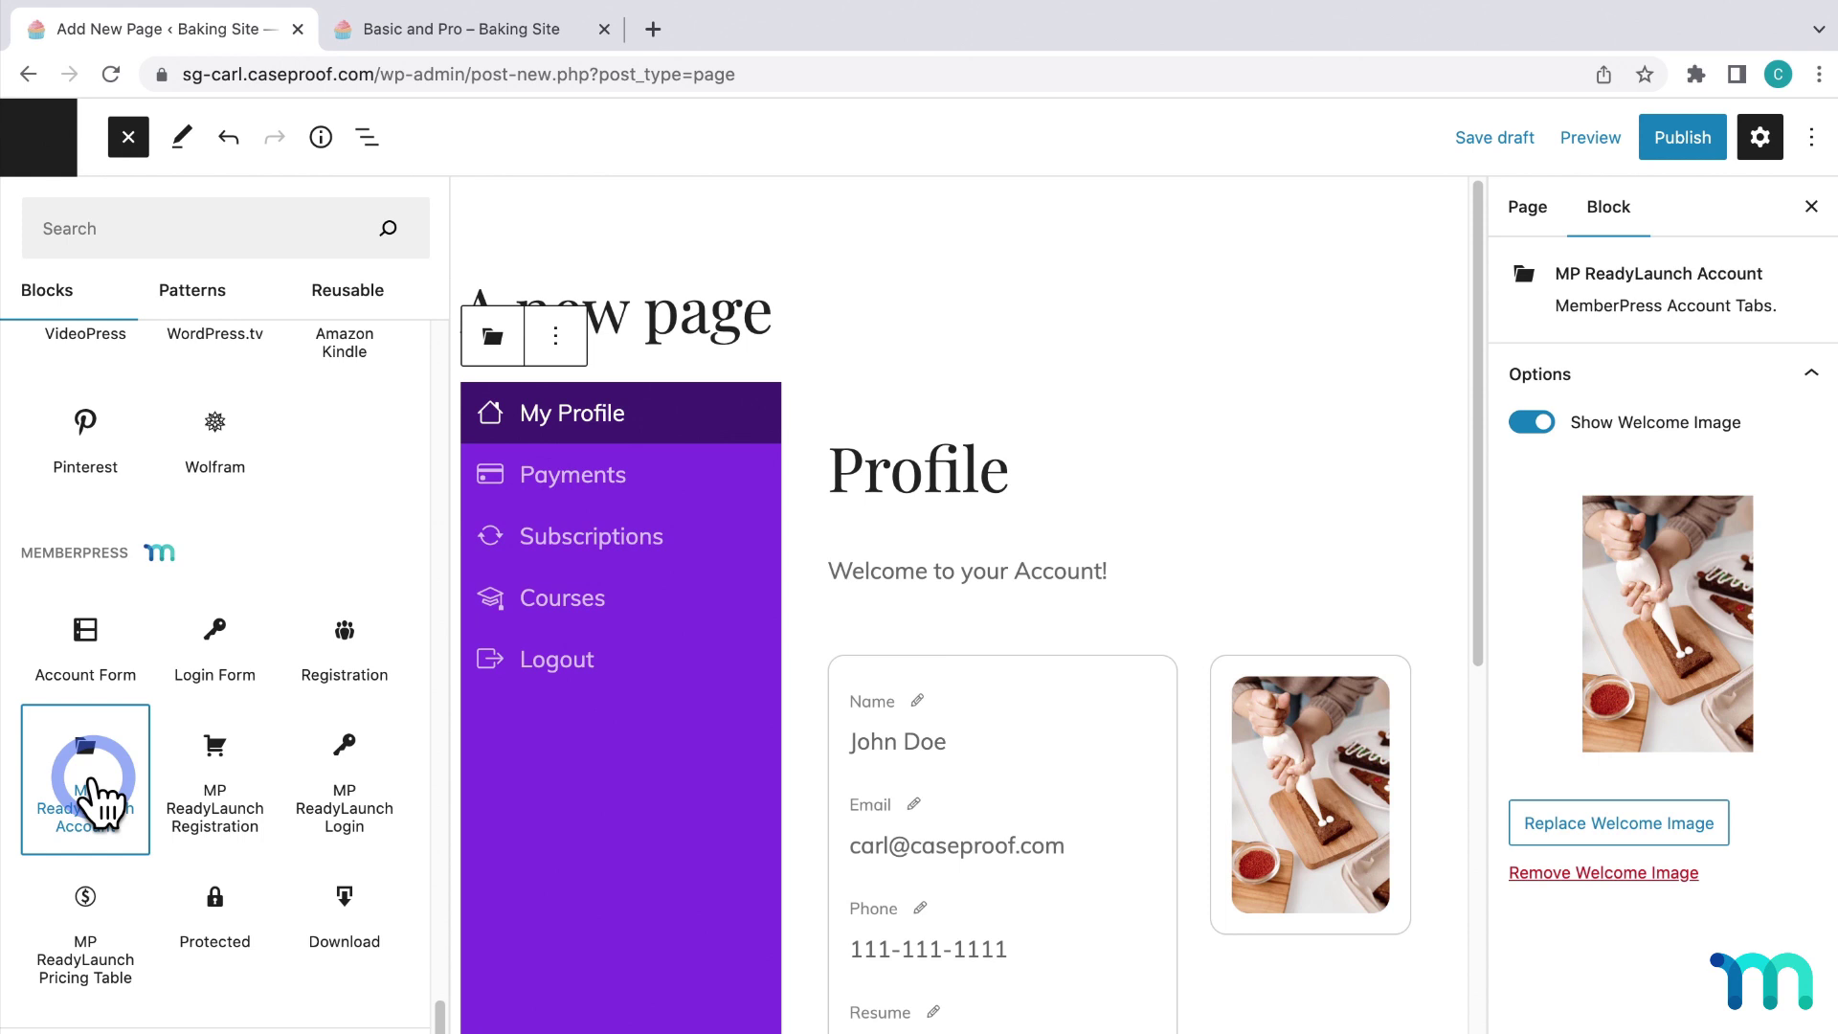
Insert an MP ReadyLaunch Registration block and set its membership to Pro ($50 / Month).
click(891, 590)
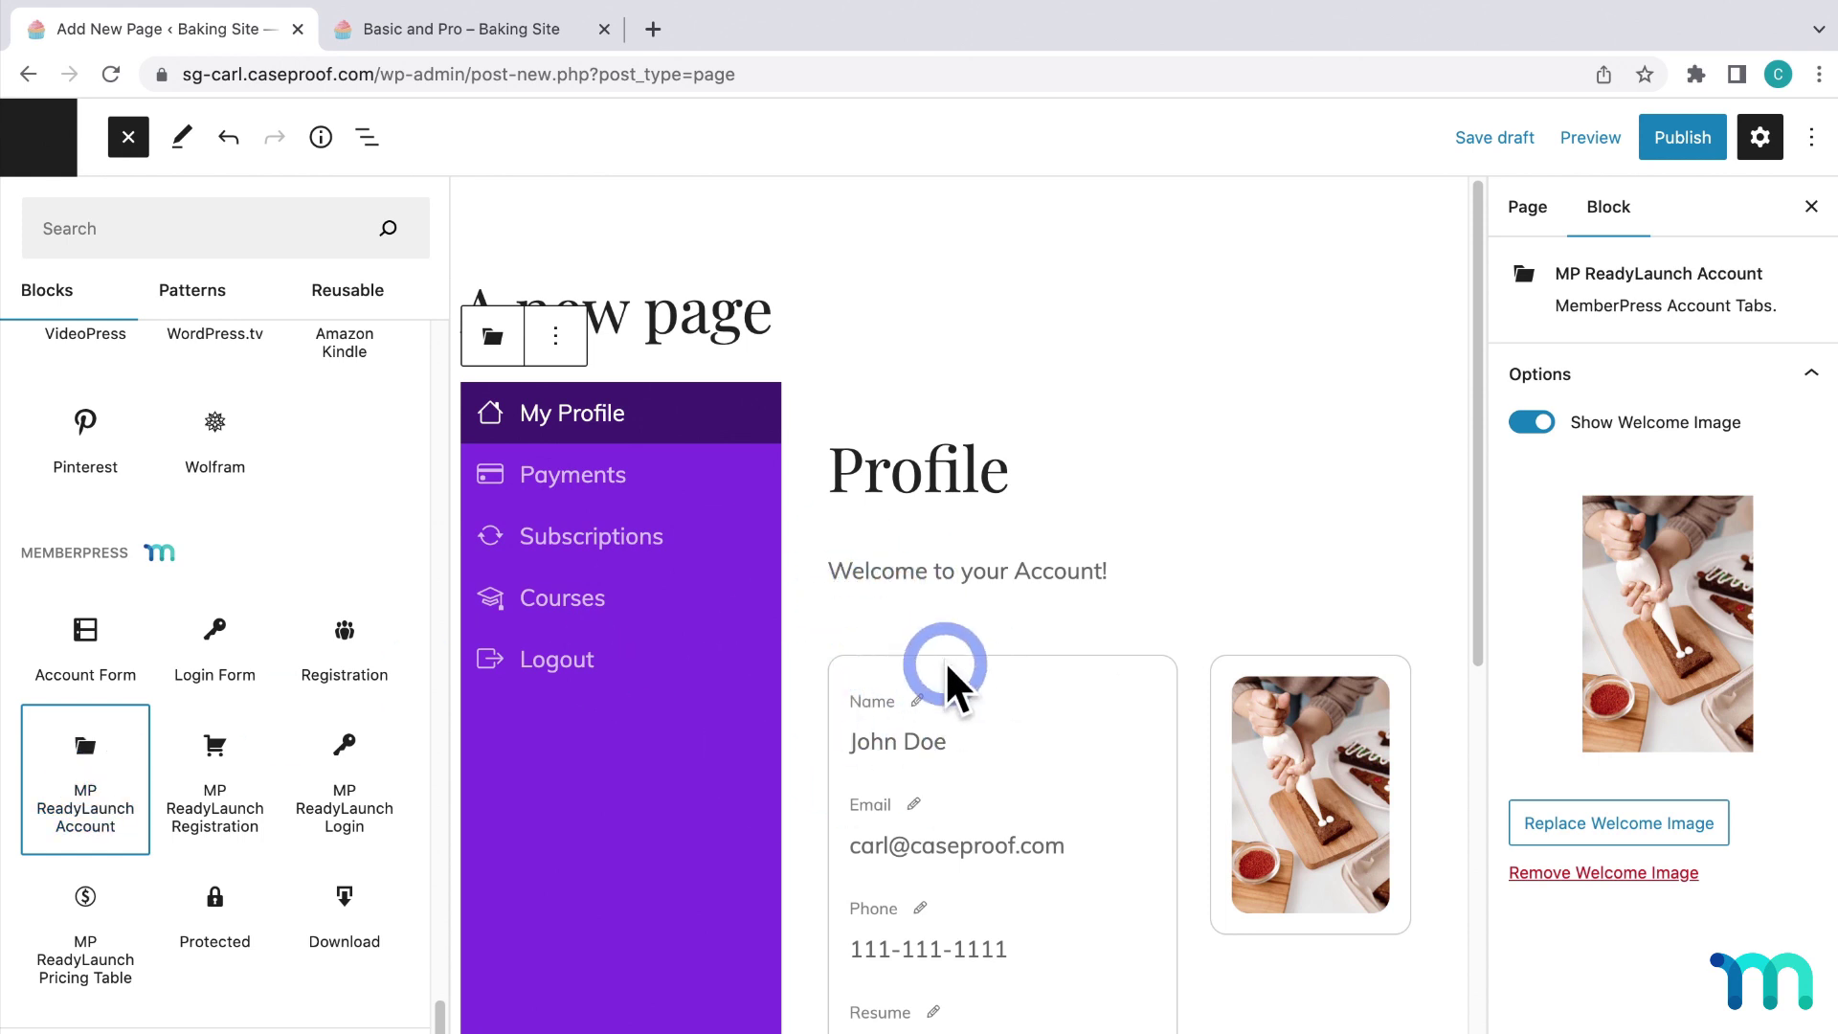
scroll(945, 664, down, 9)
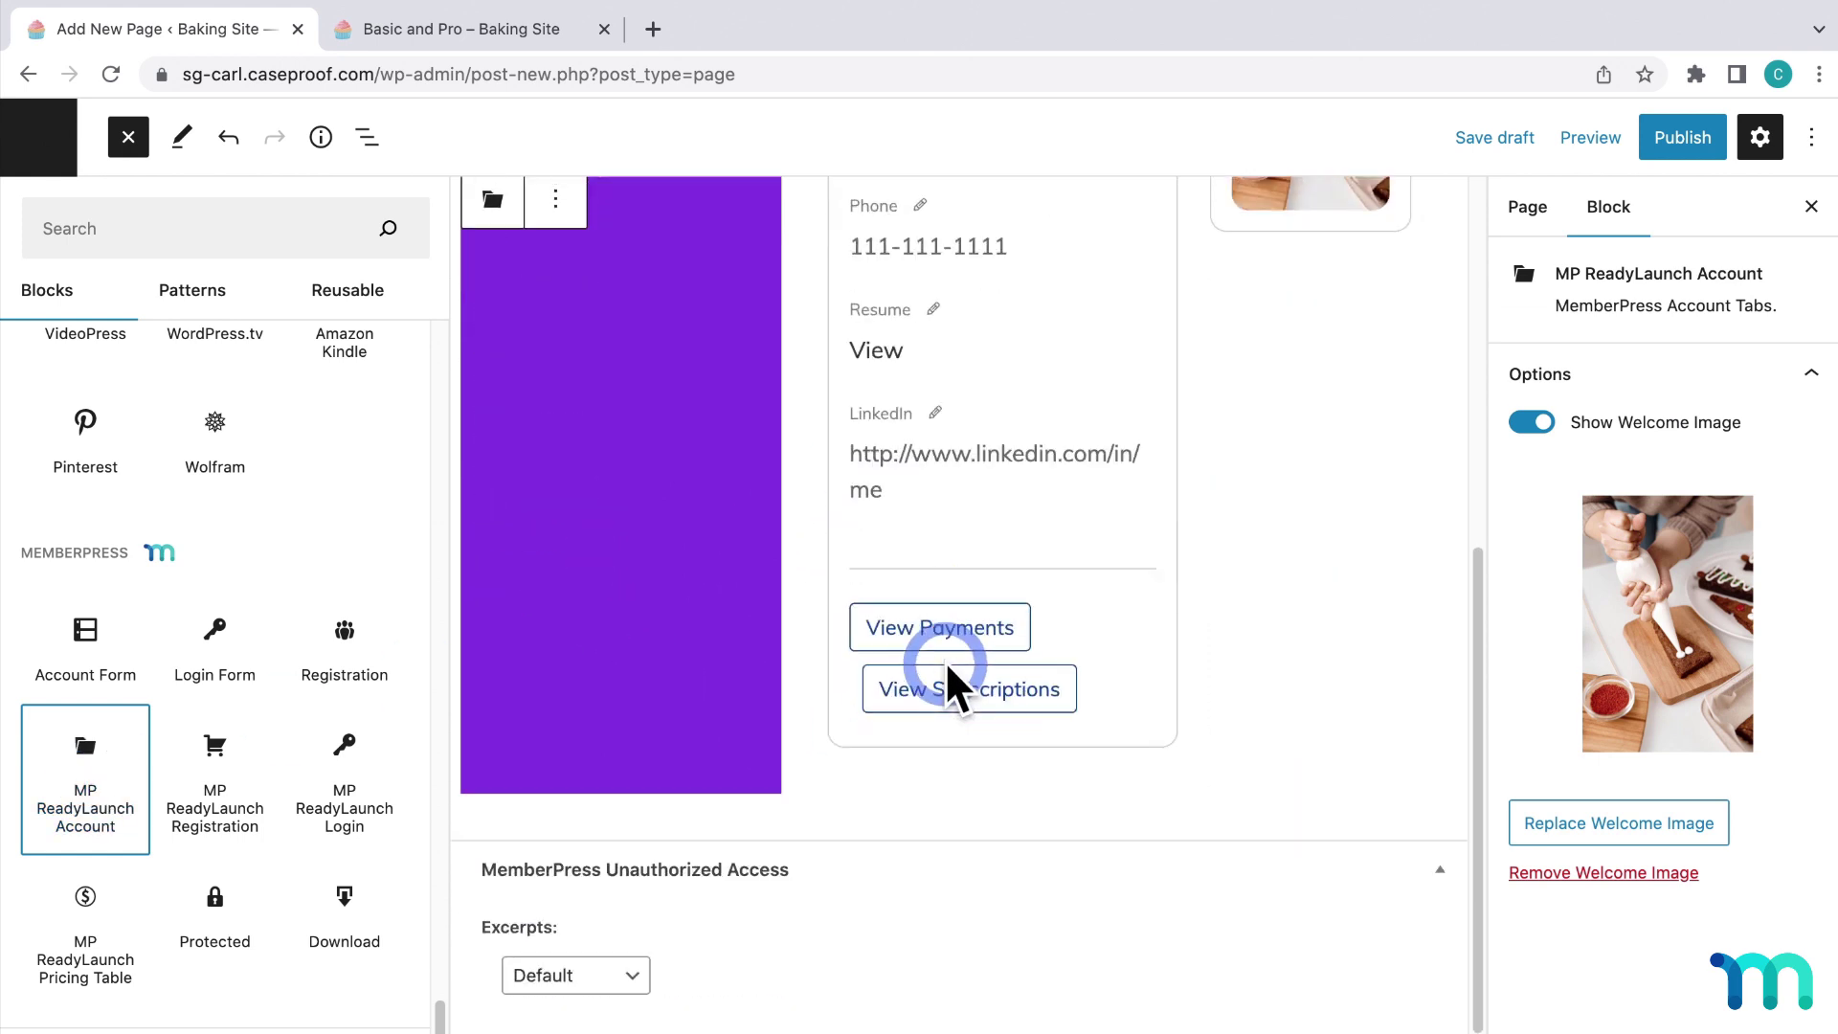
click(232, 787)
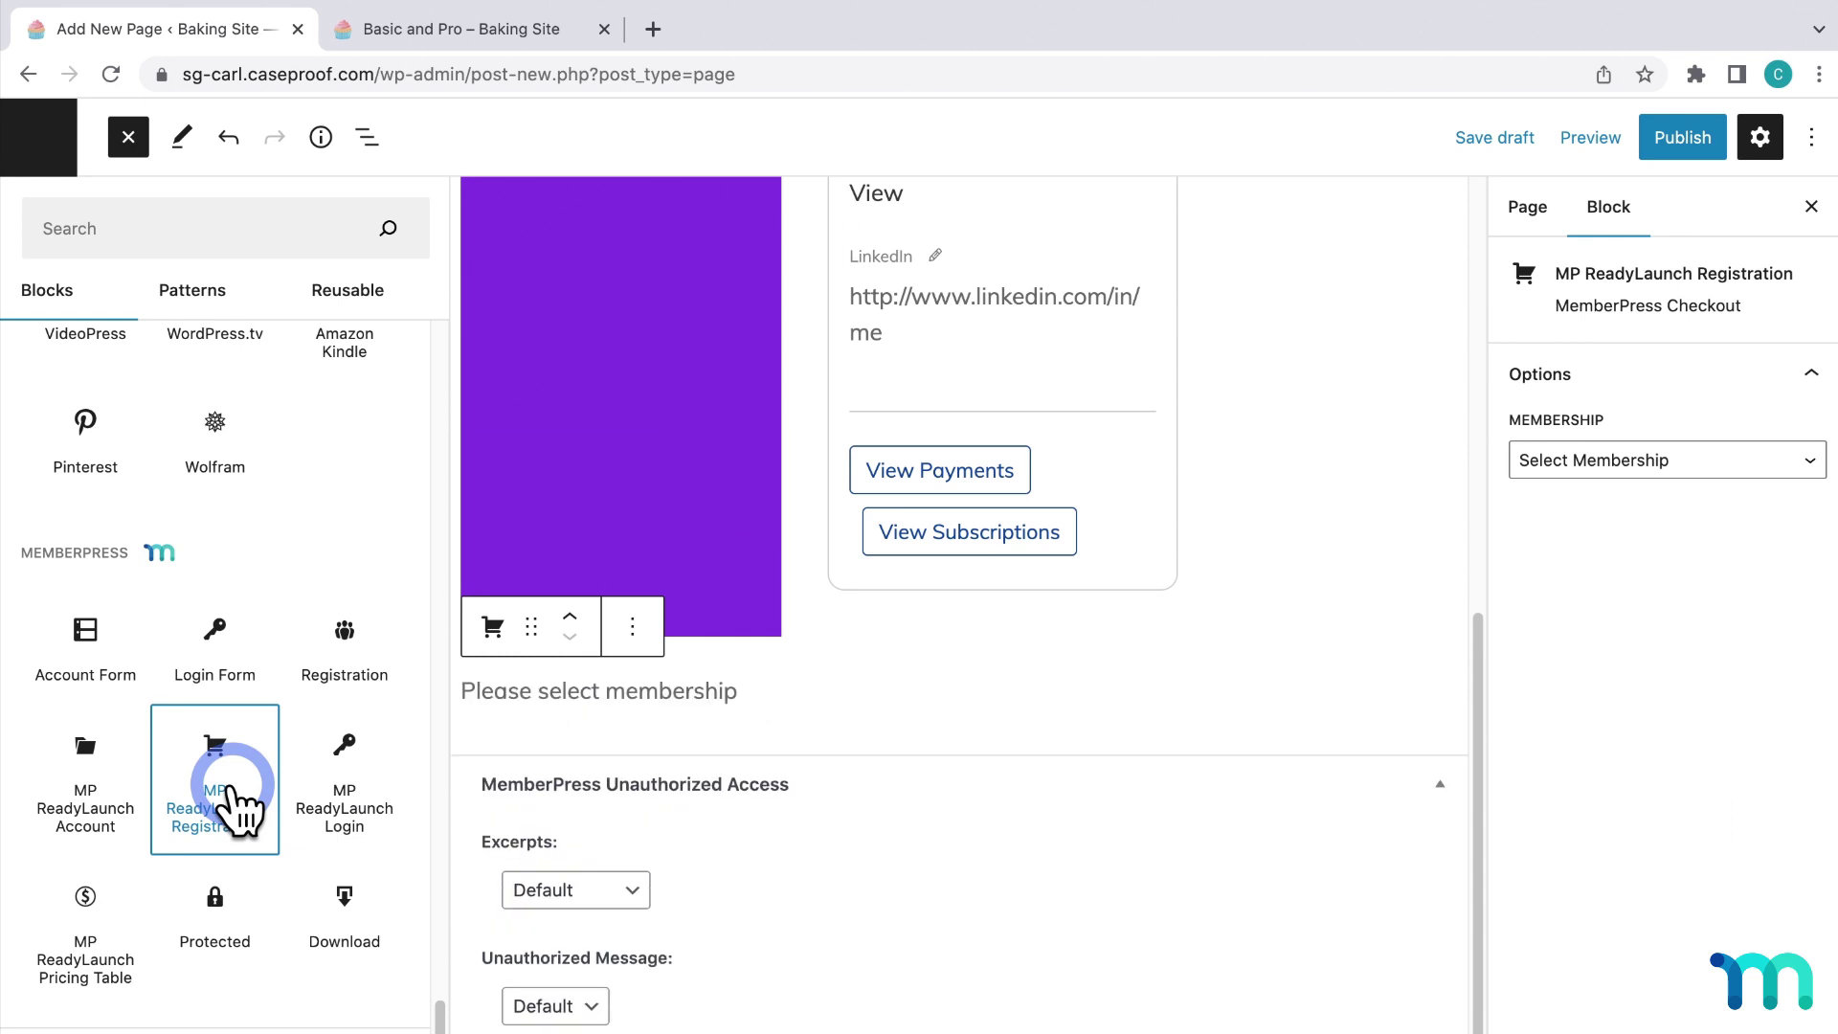
click(1741, 462)
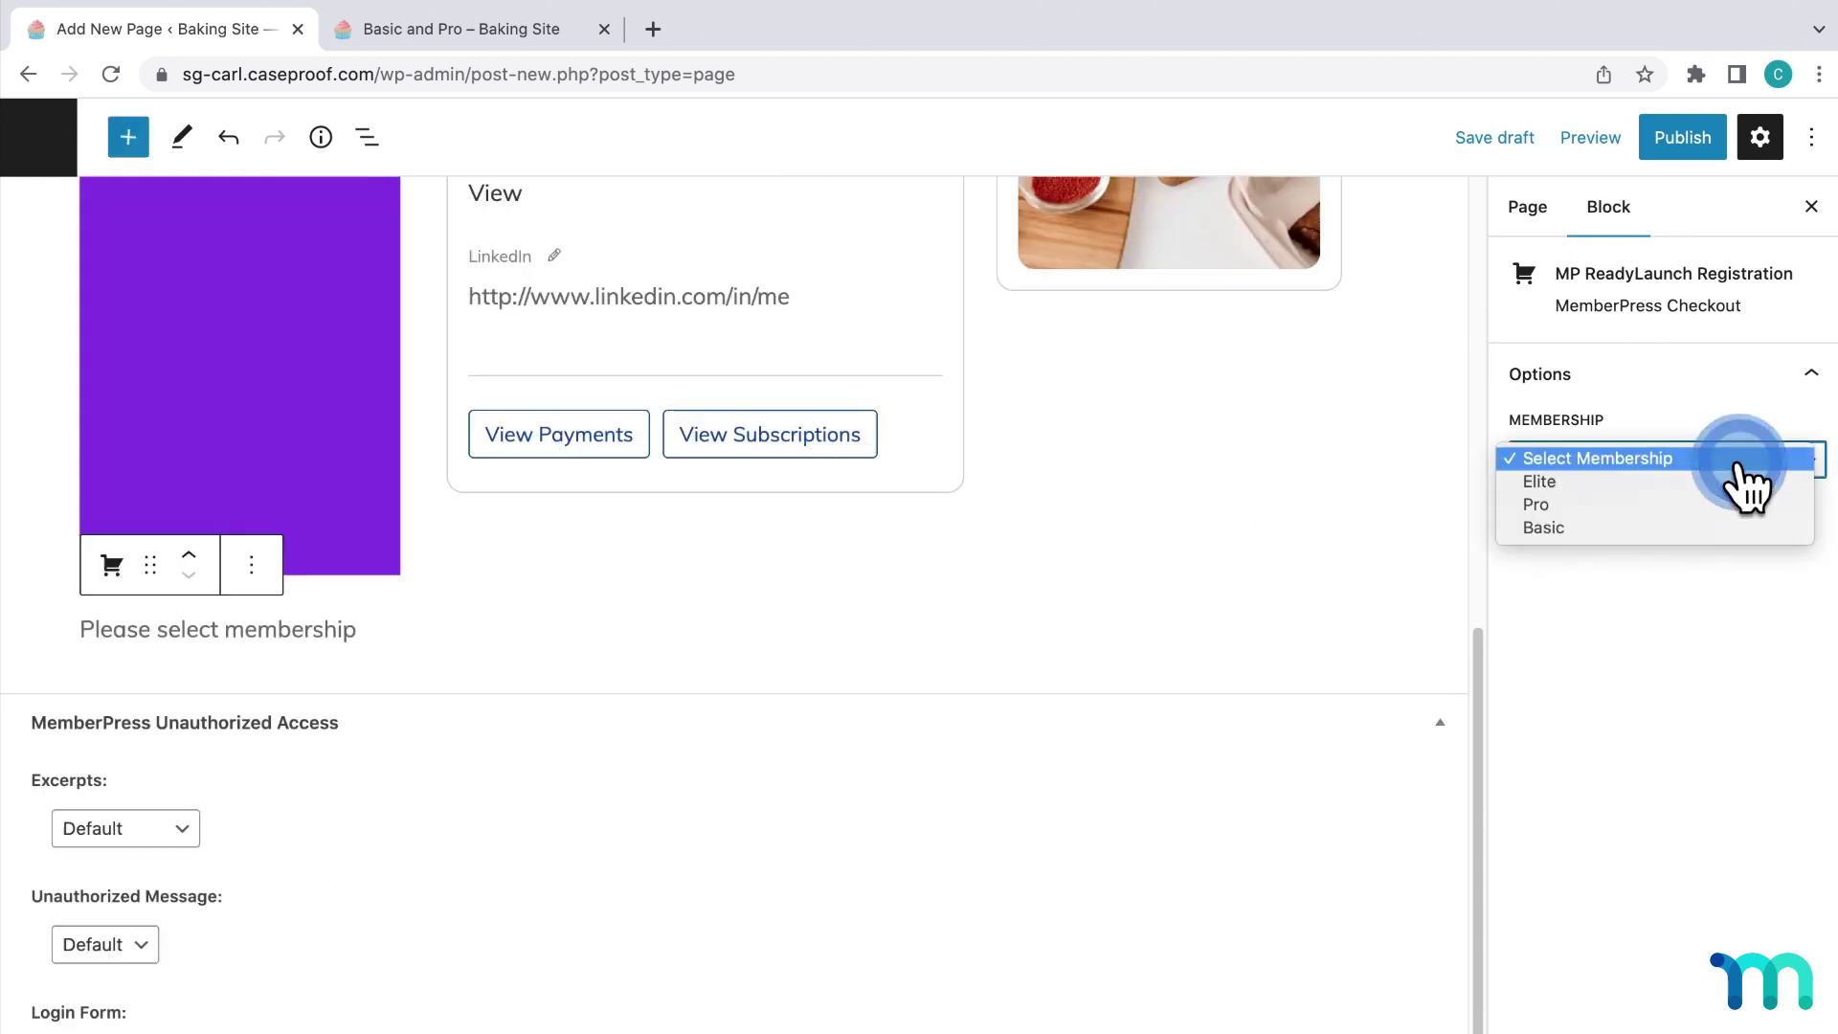
click(1726, 505)
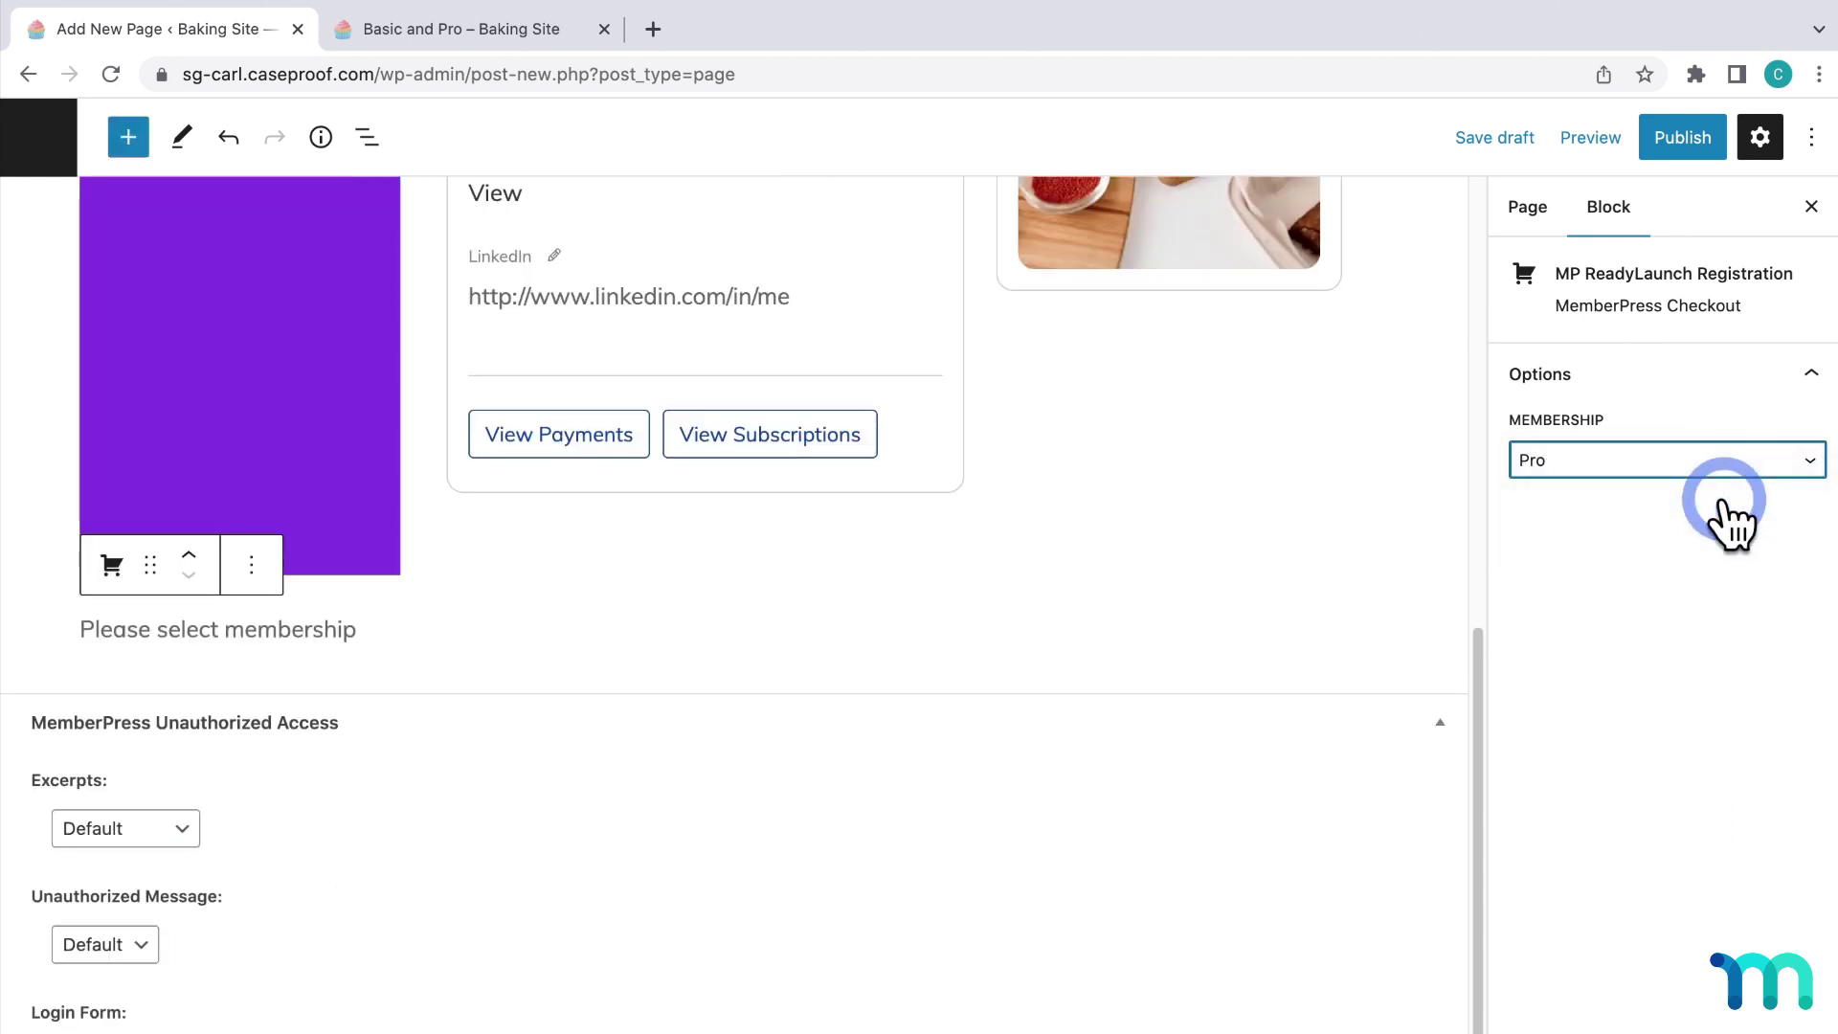
scroll(1082, 582, down, 3)
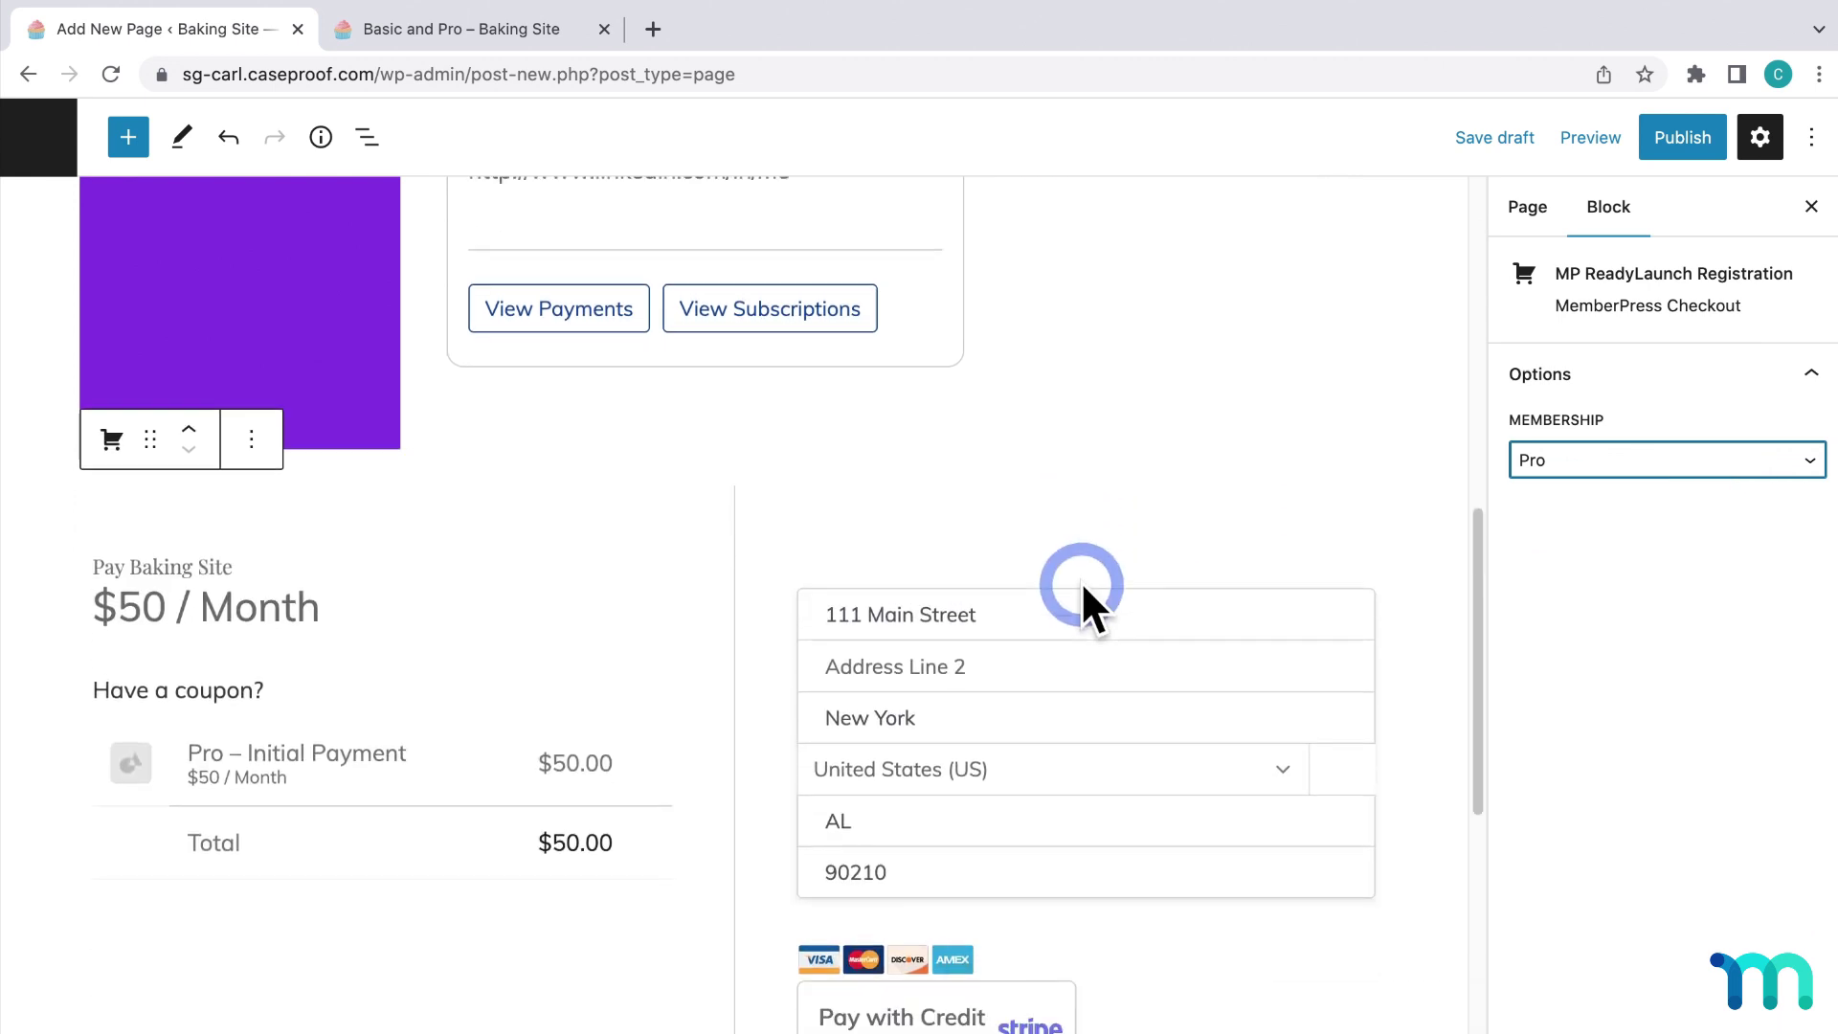
scroll(640, 704, down, 5)
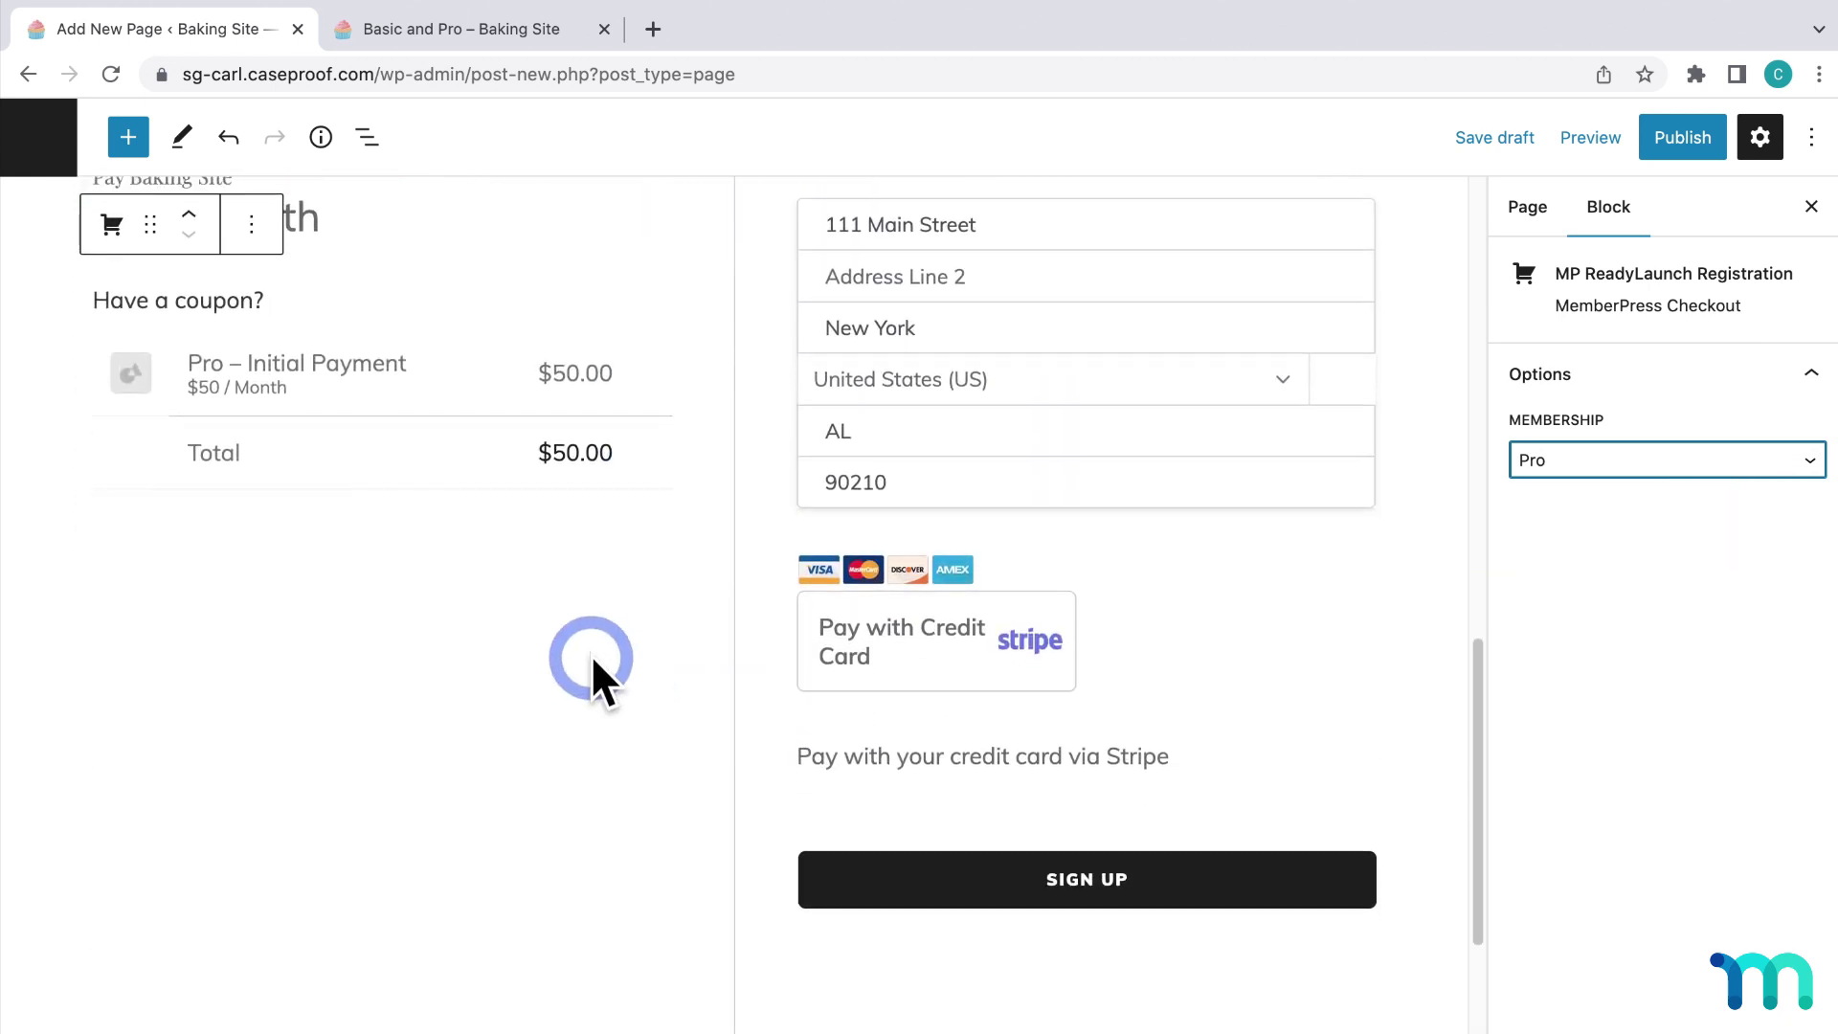
click(128, 137)
scroll(246, 636, down, 15)
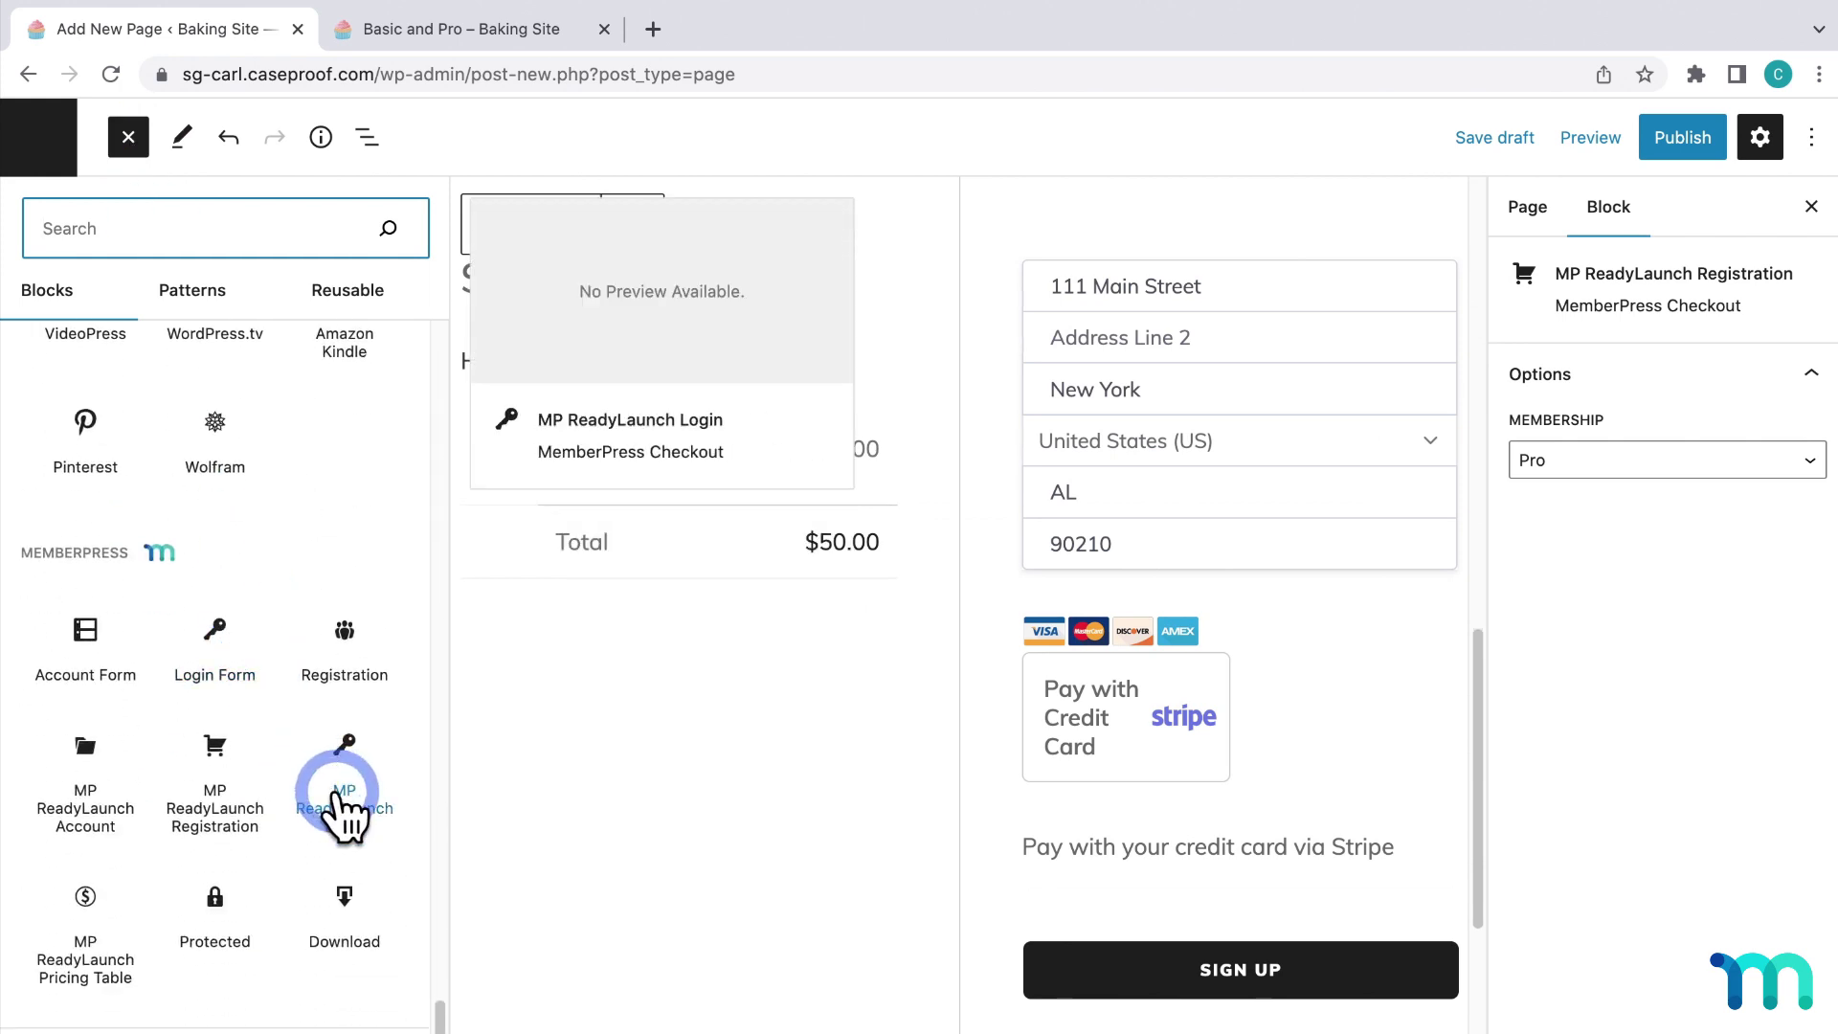
Insert an MP ReadyLaunch Login block on the page.
click(342, 808)
scroll(732, 651, down, 10)
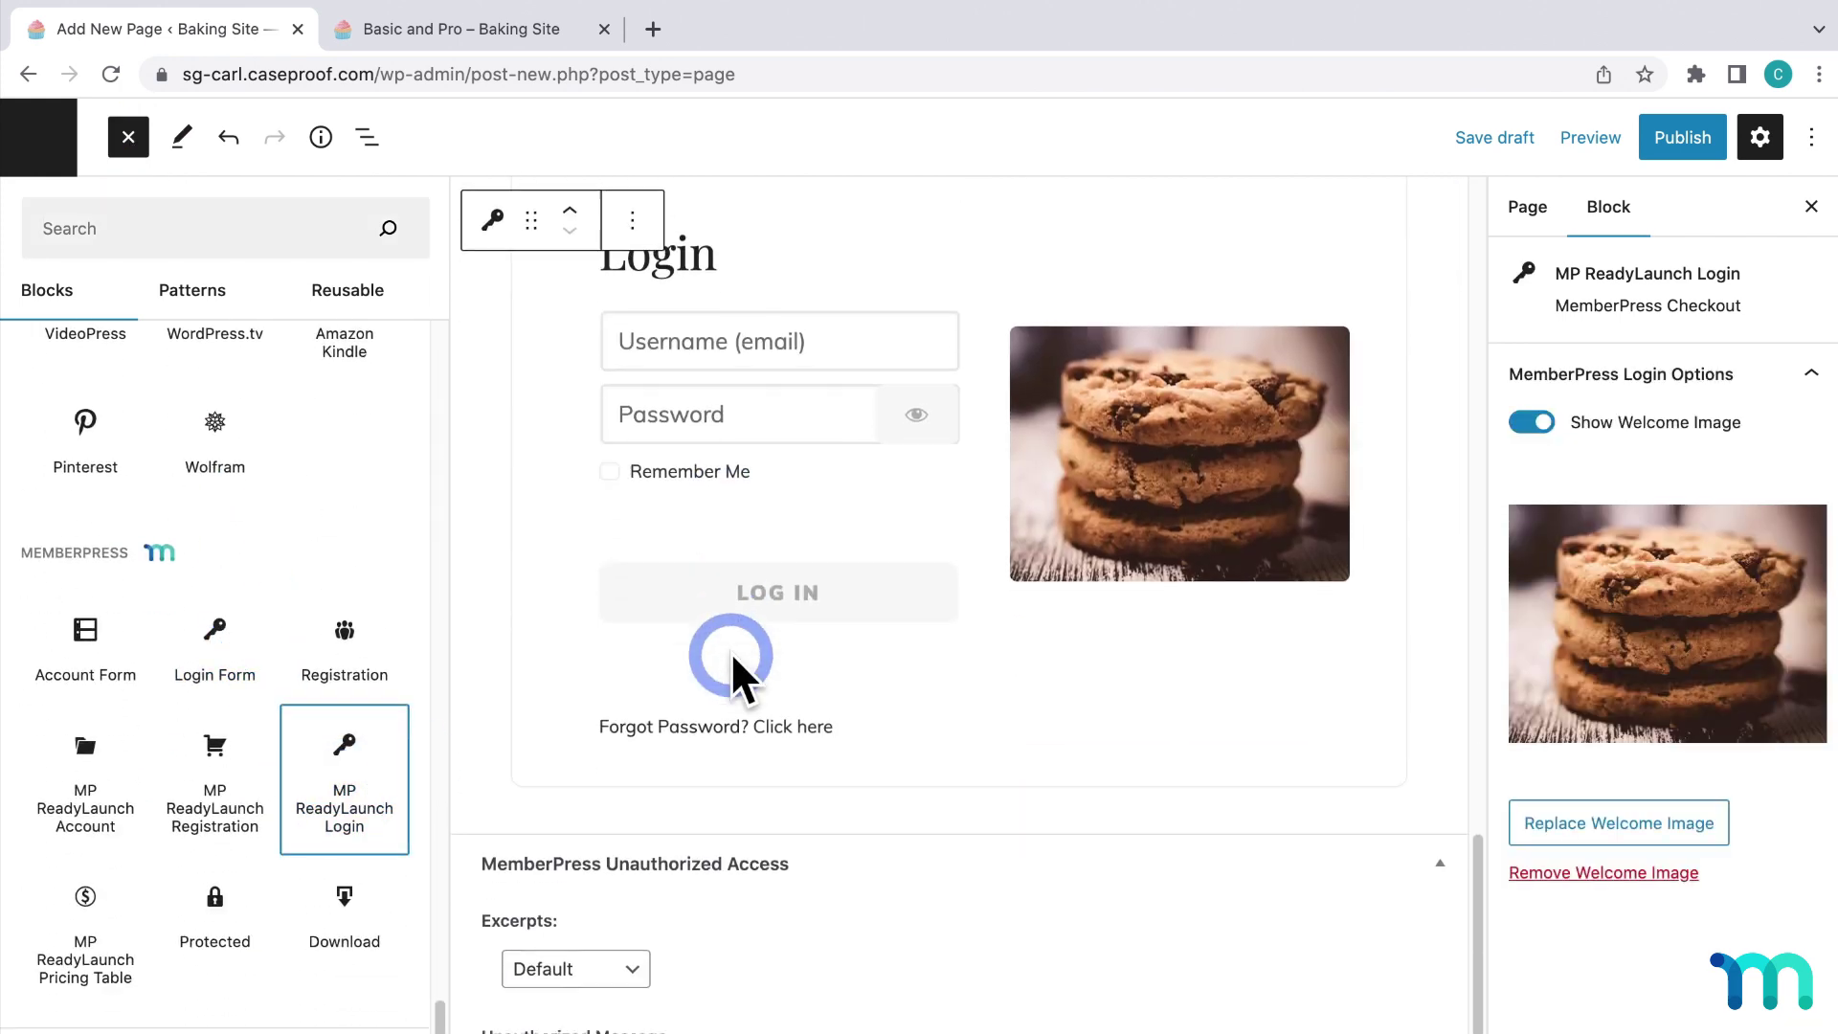
click(1646, 608)
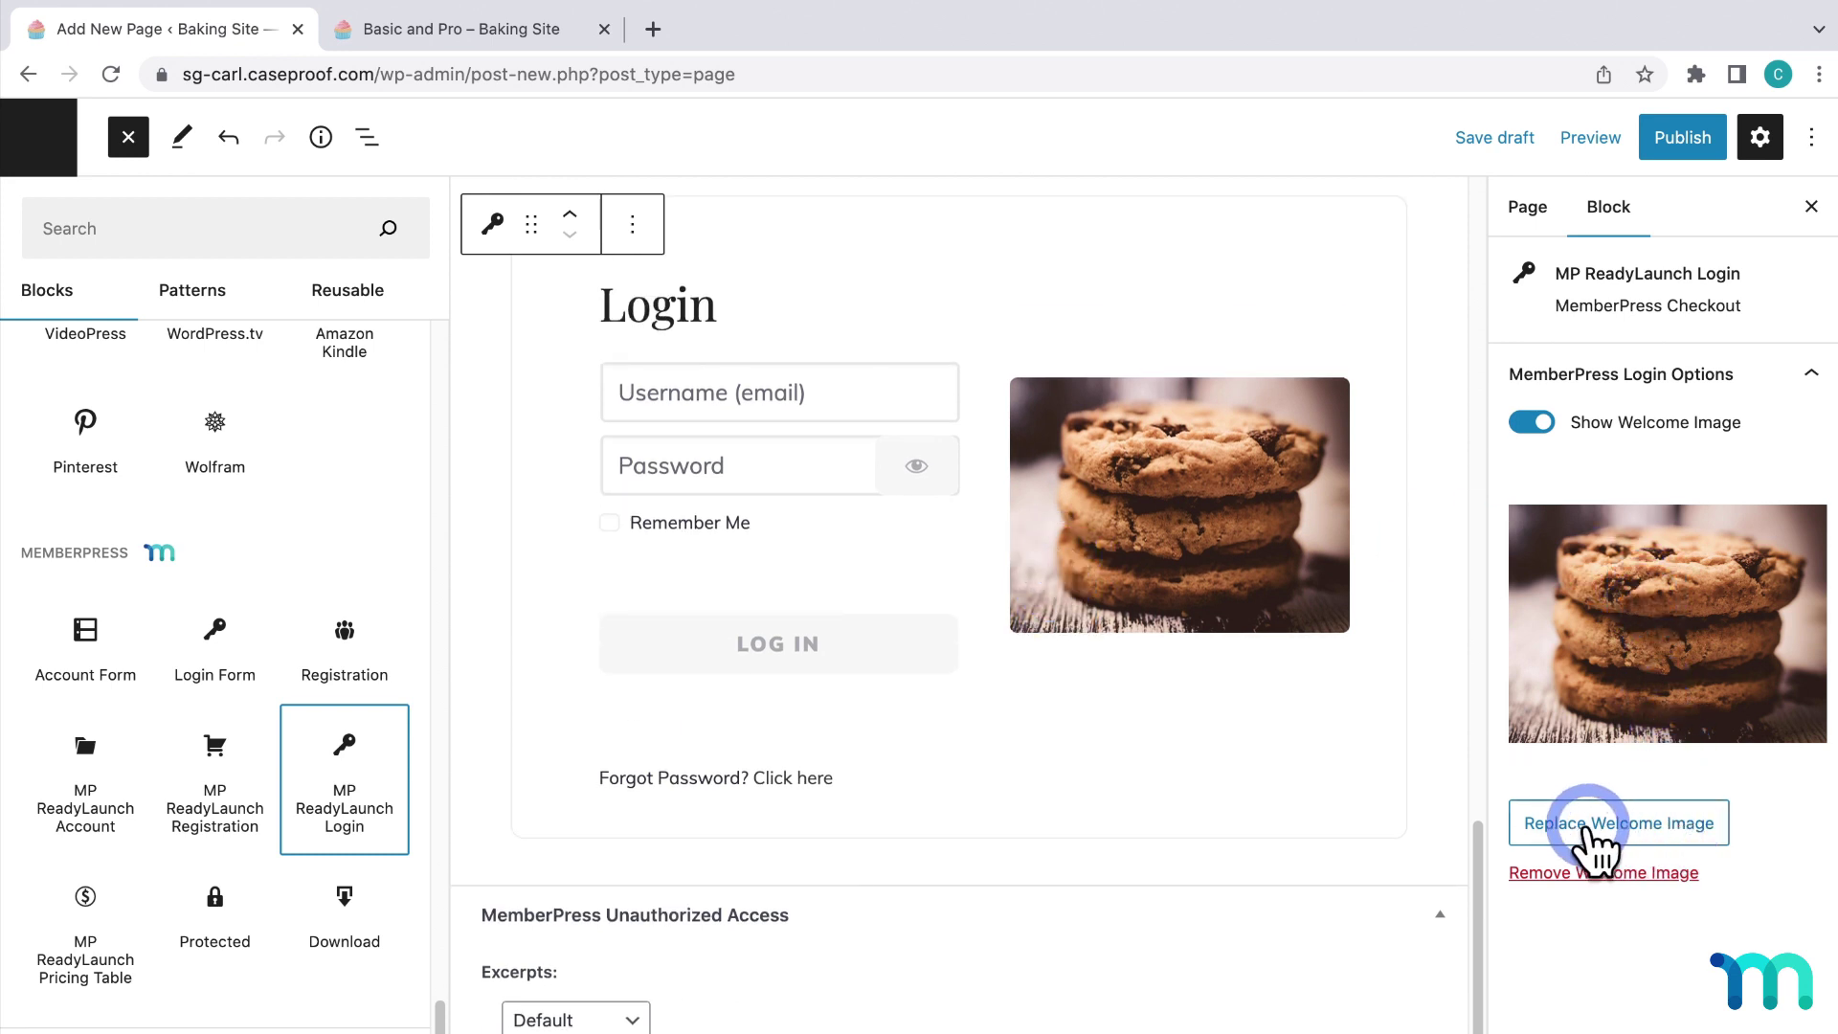
Replace the login's welcome image with the photo of hands shaping dough.
click(1664, 826)
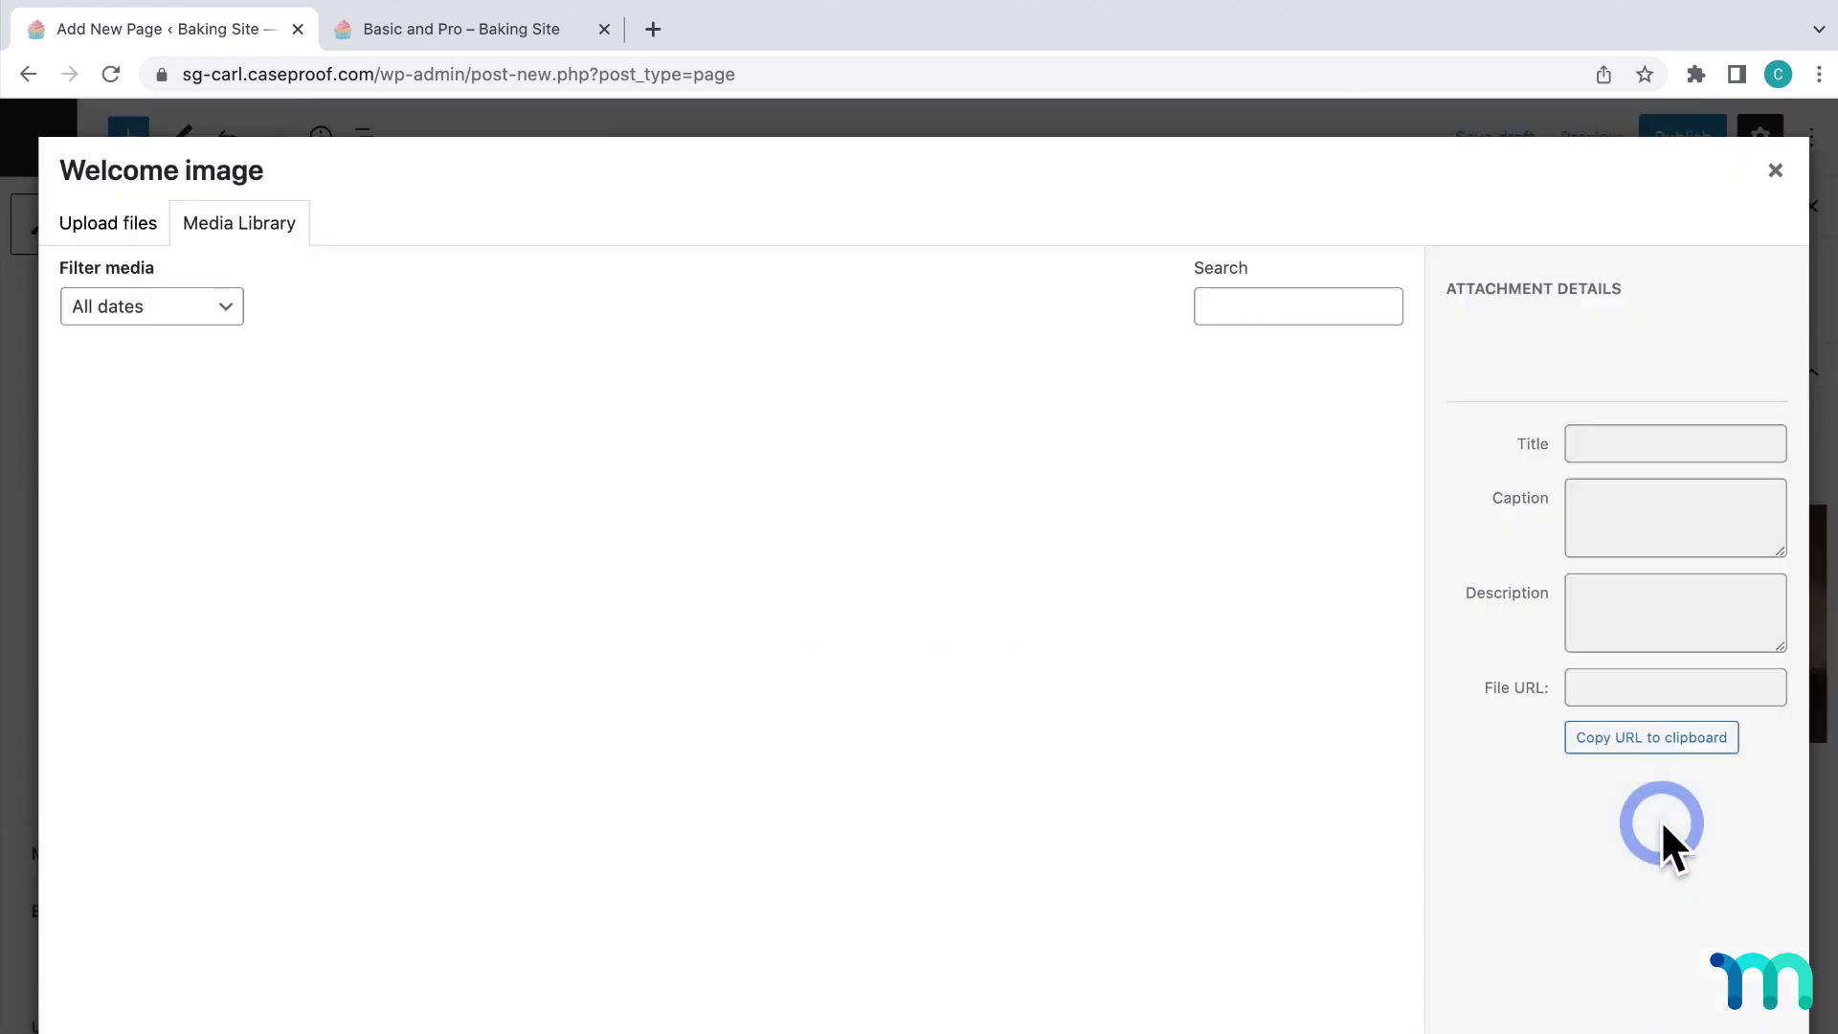
click(745, 624)
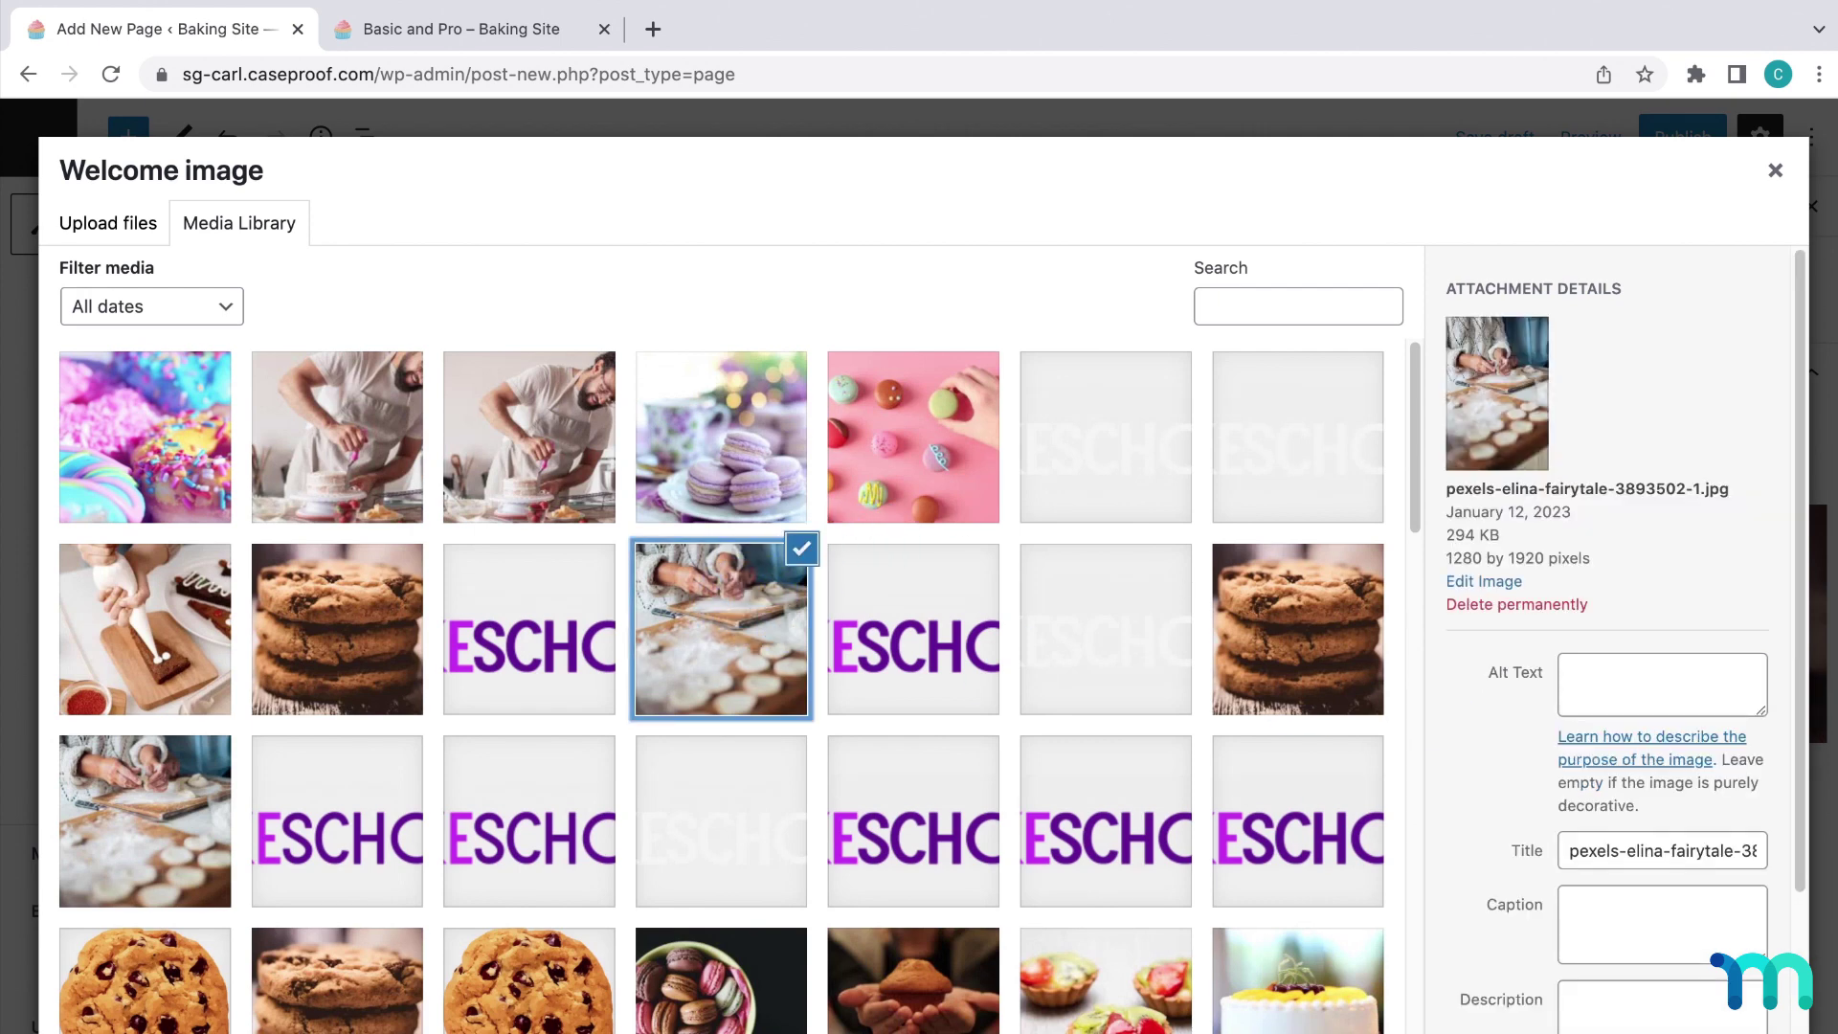
double_click(745, 624)
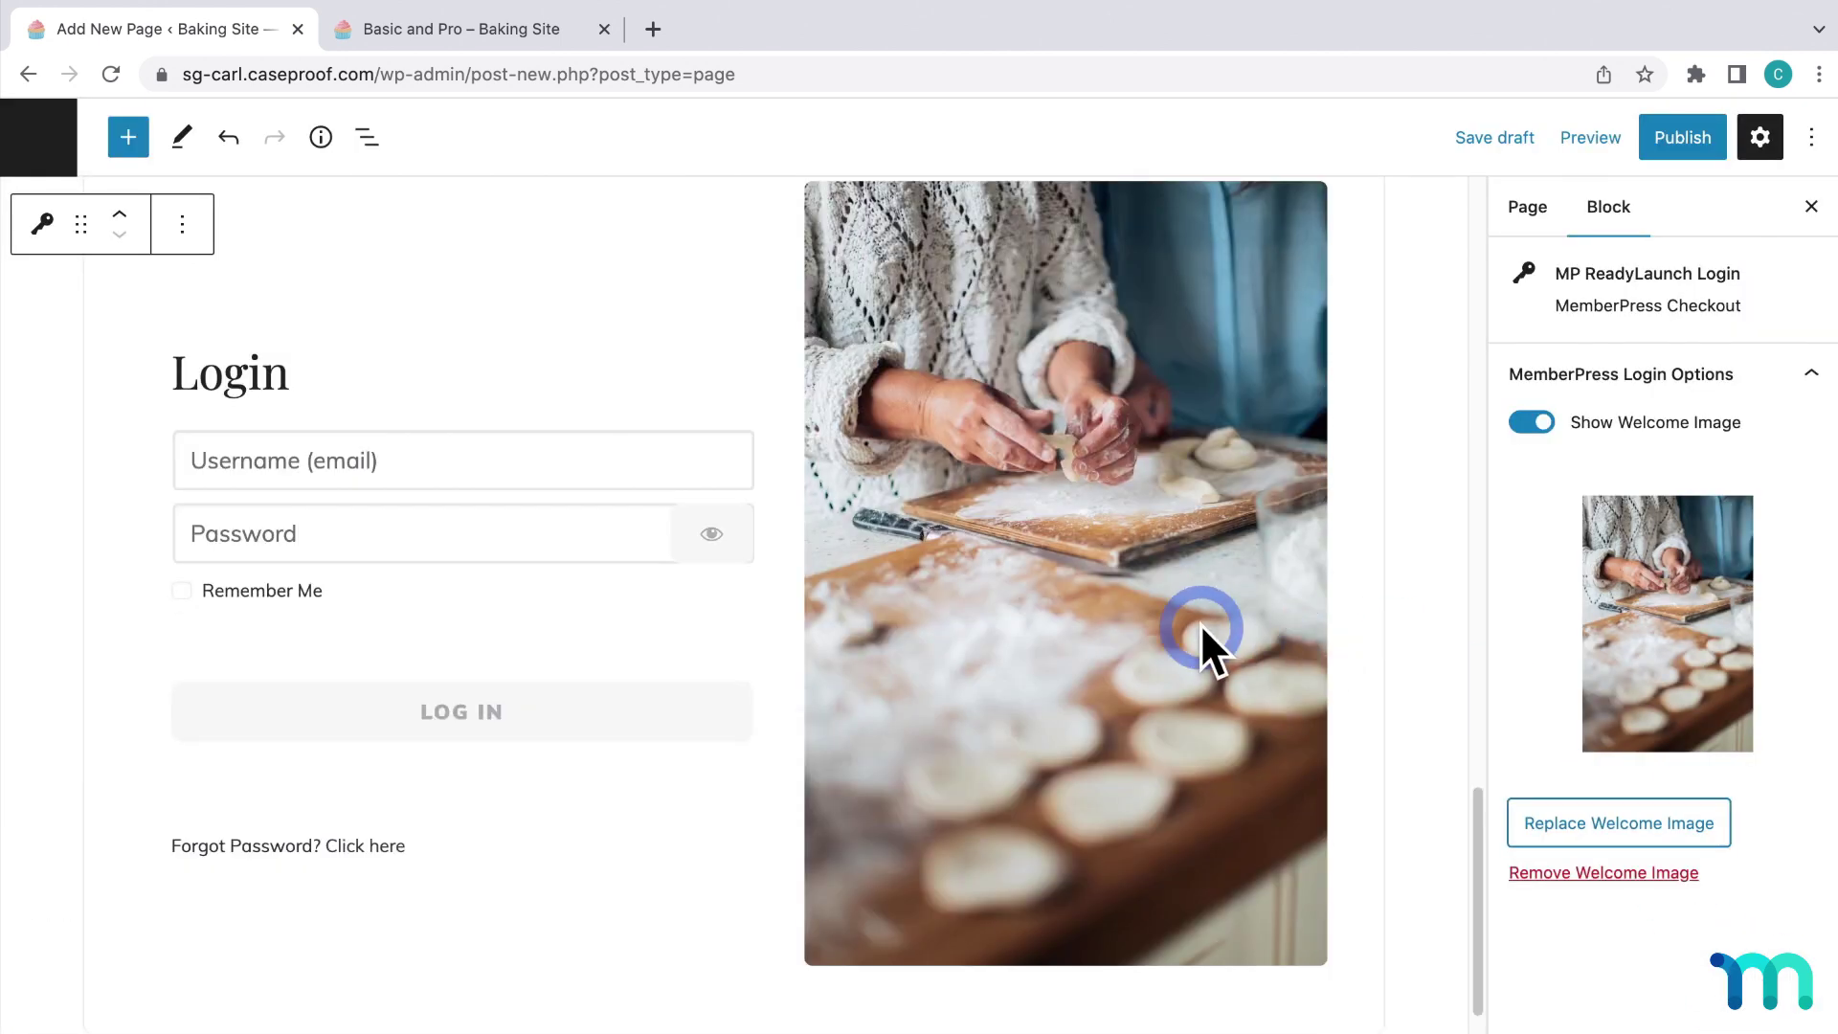
scroll(1201, 623, up, 2)
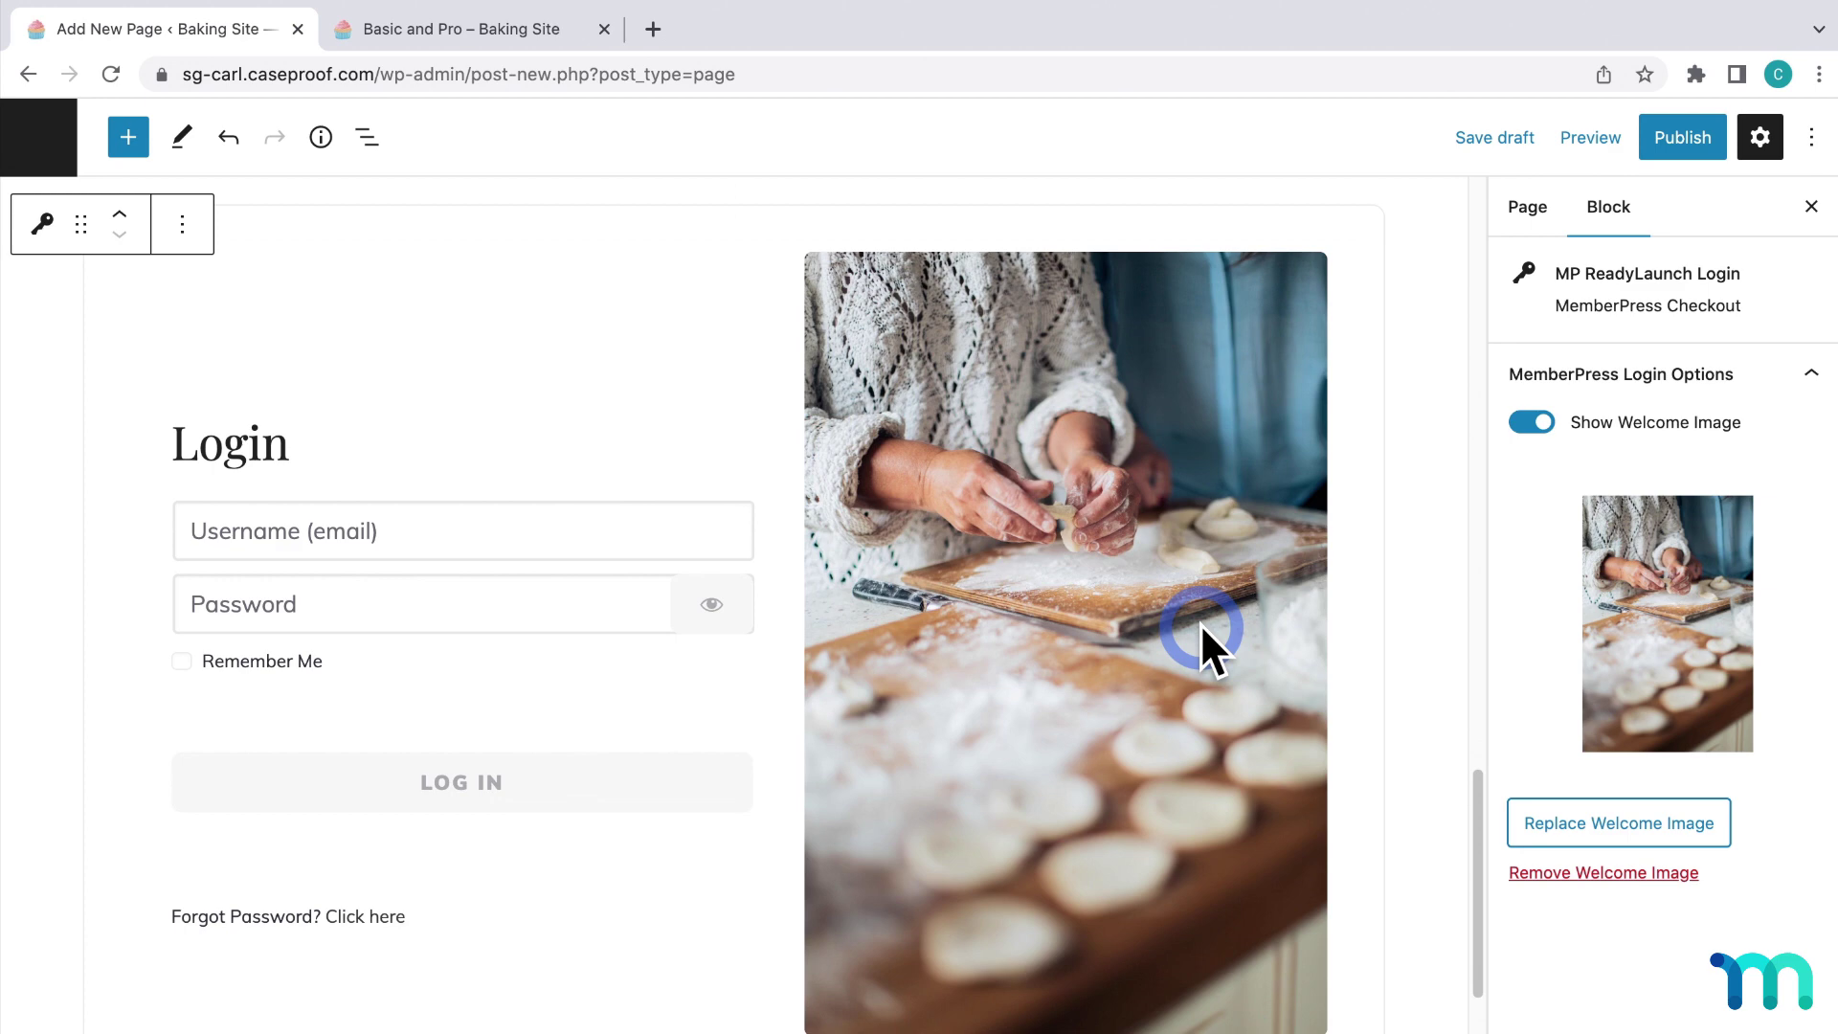
click(130, 139)
Insert an MP ReadyLaunch Pricing Table block showing the Basic and Pro membership group.
scroll(225, 604, down, 20)
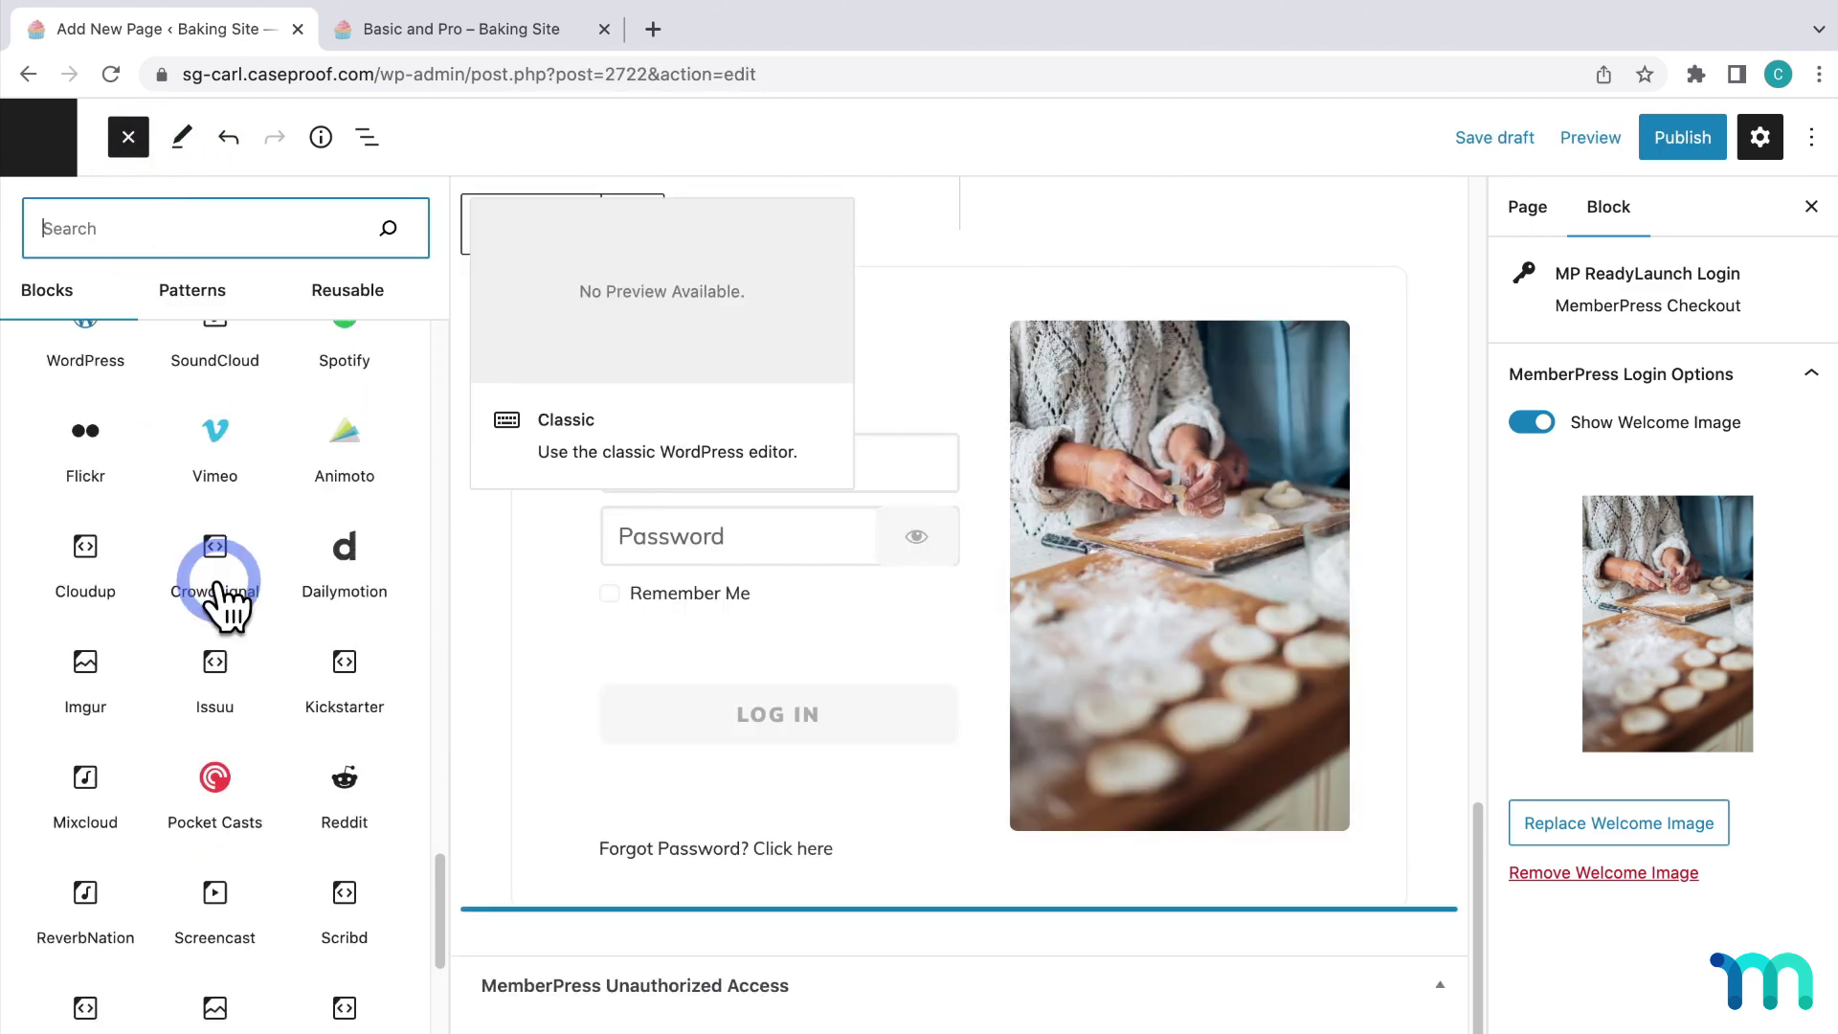
scroll(218, 577, down, 8)
click(93, 909)
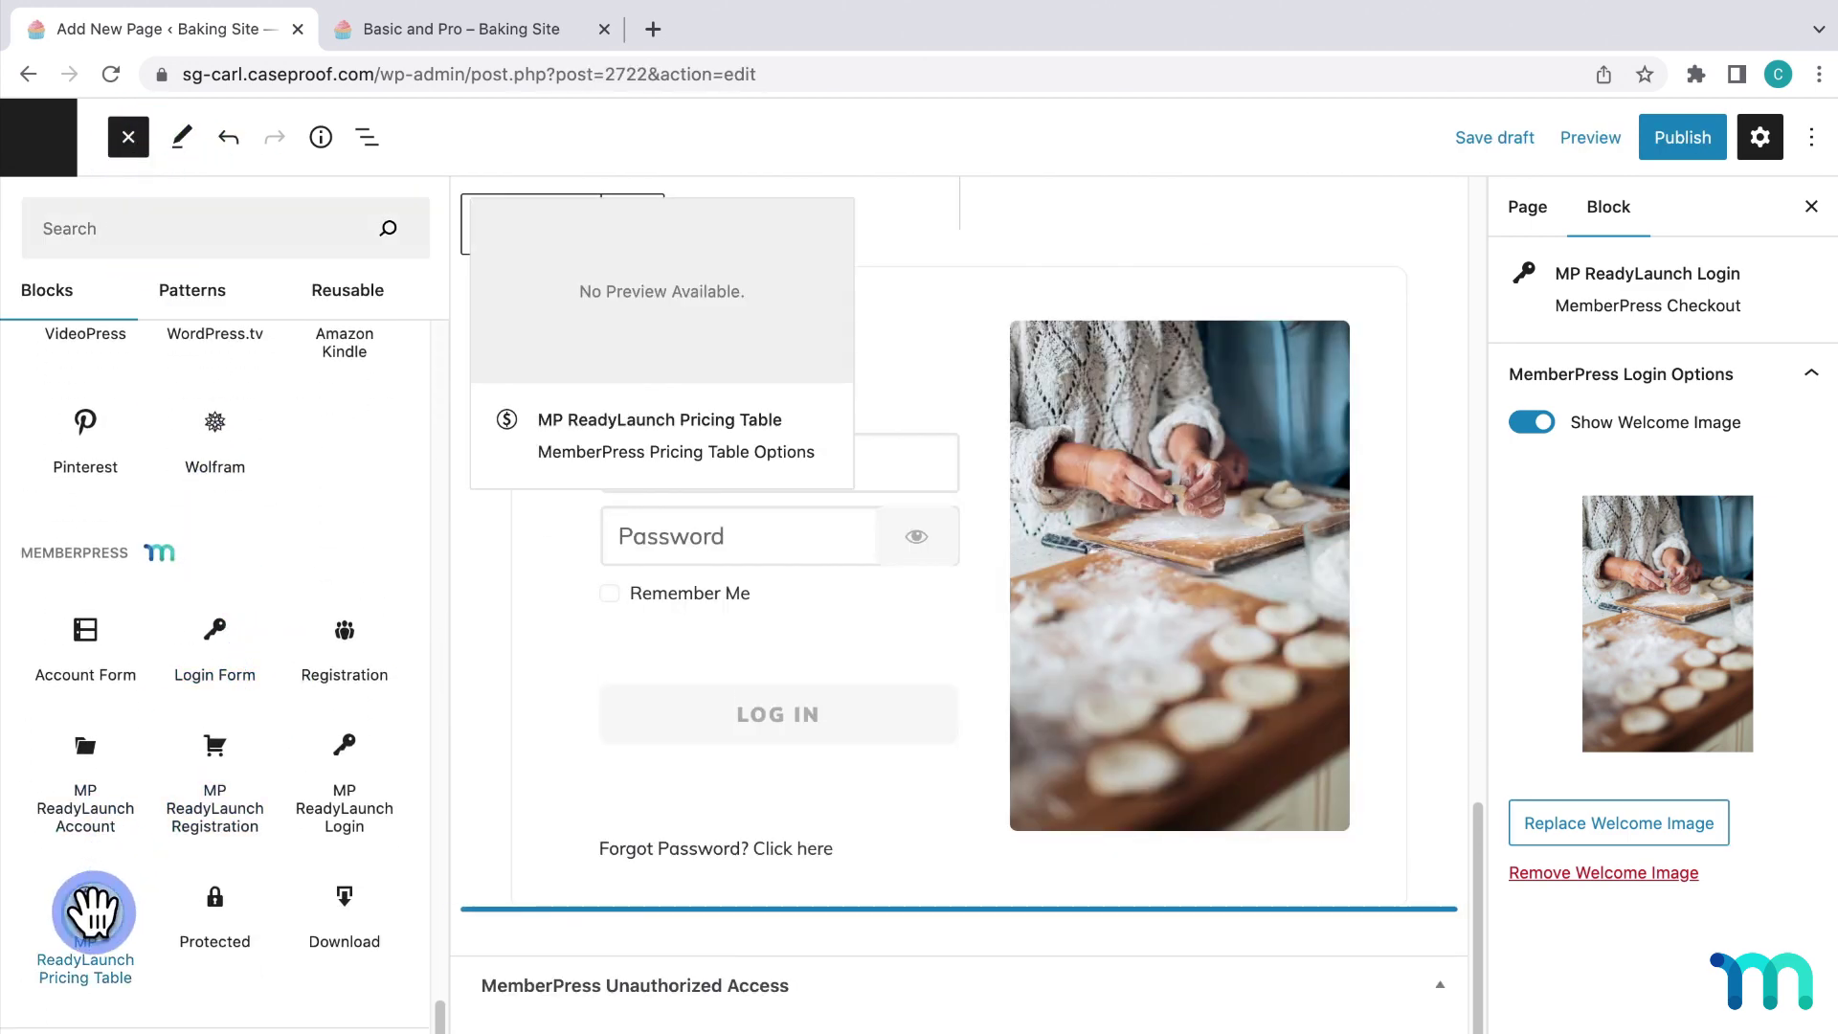
click(927, 625)
scroll(927, 624, down, 4)
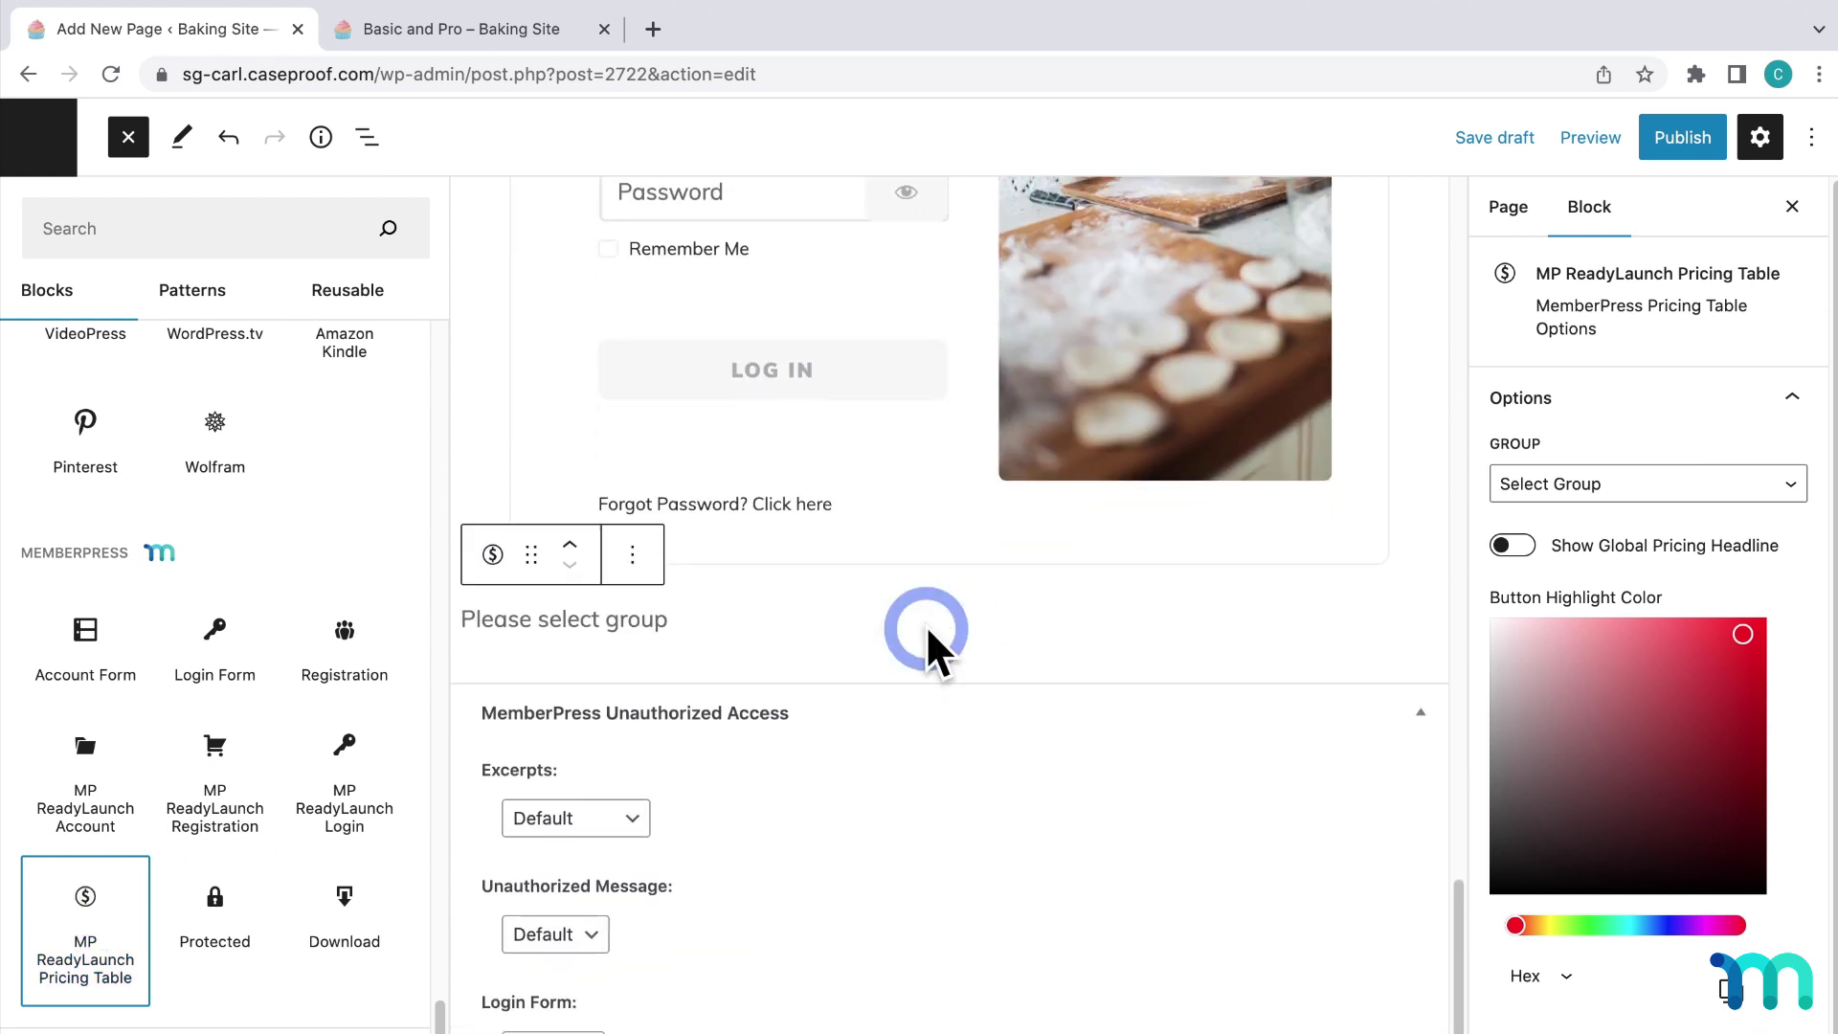
click(1596, 497)
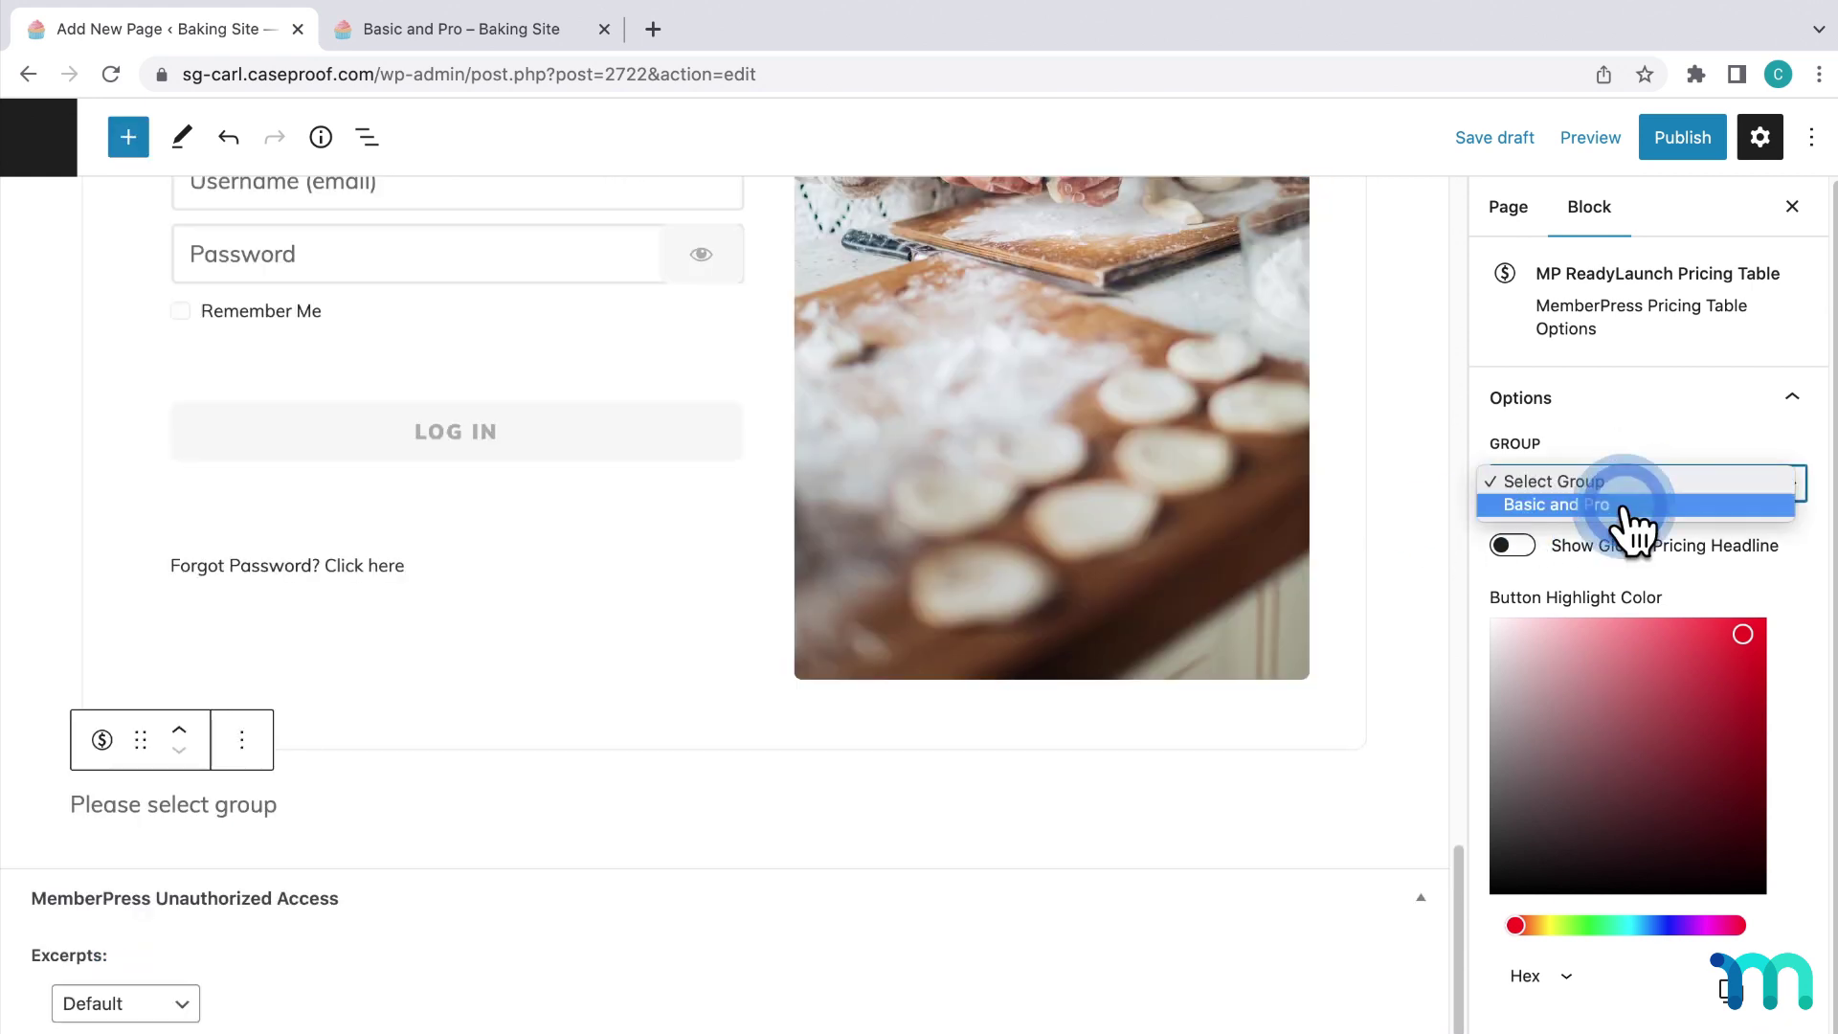
click(1625, 502)
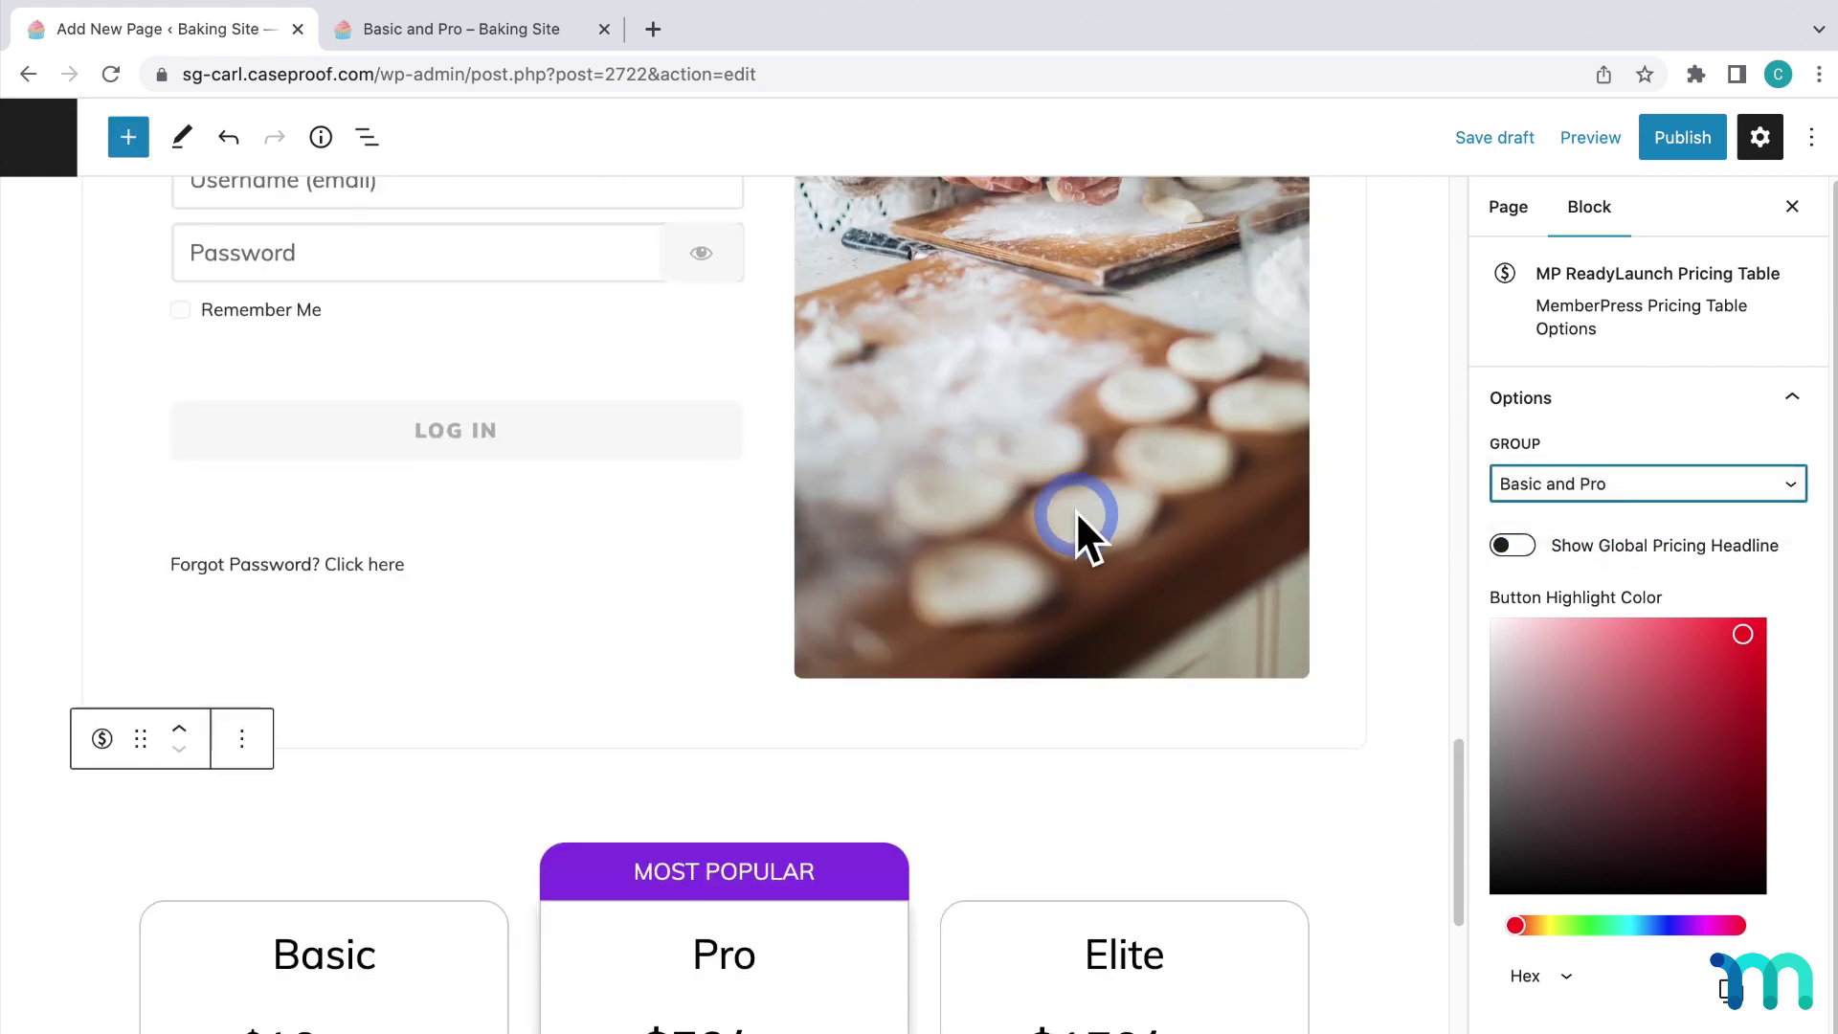
Change the pricing table's Button Highlight Color to a shade of blue.
scroll(1076, 517, down, 5)
scroll(1079, 516, down, 1)
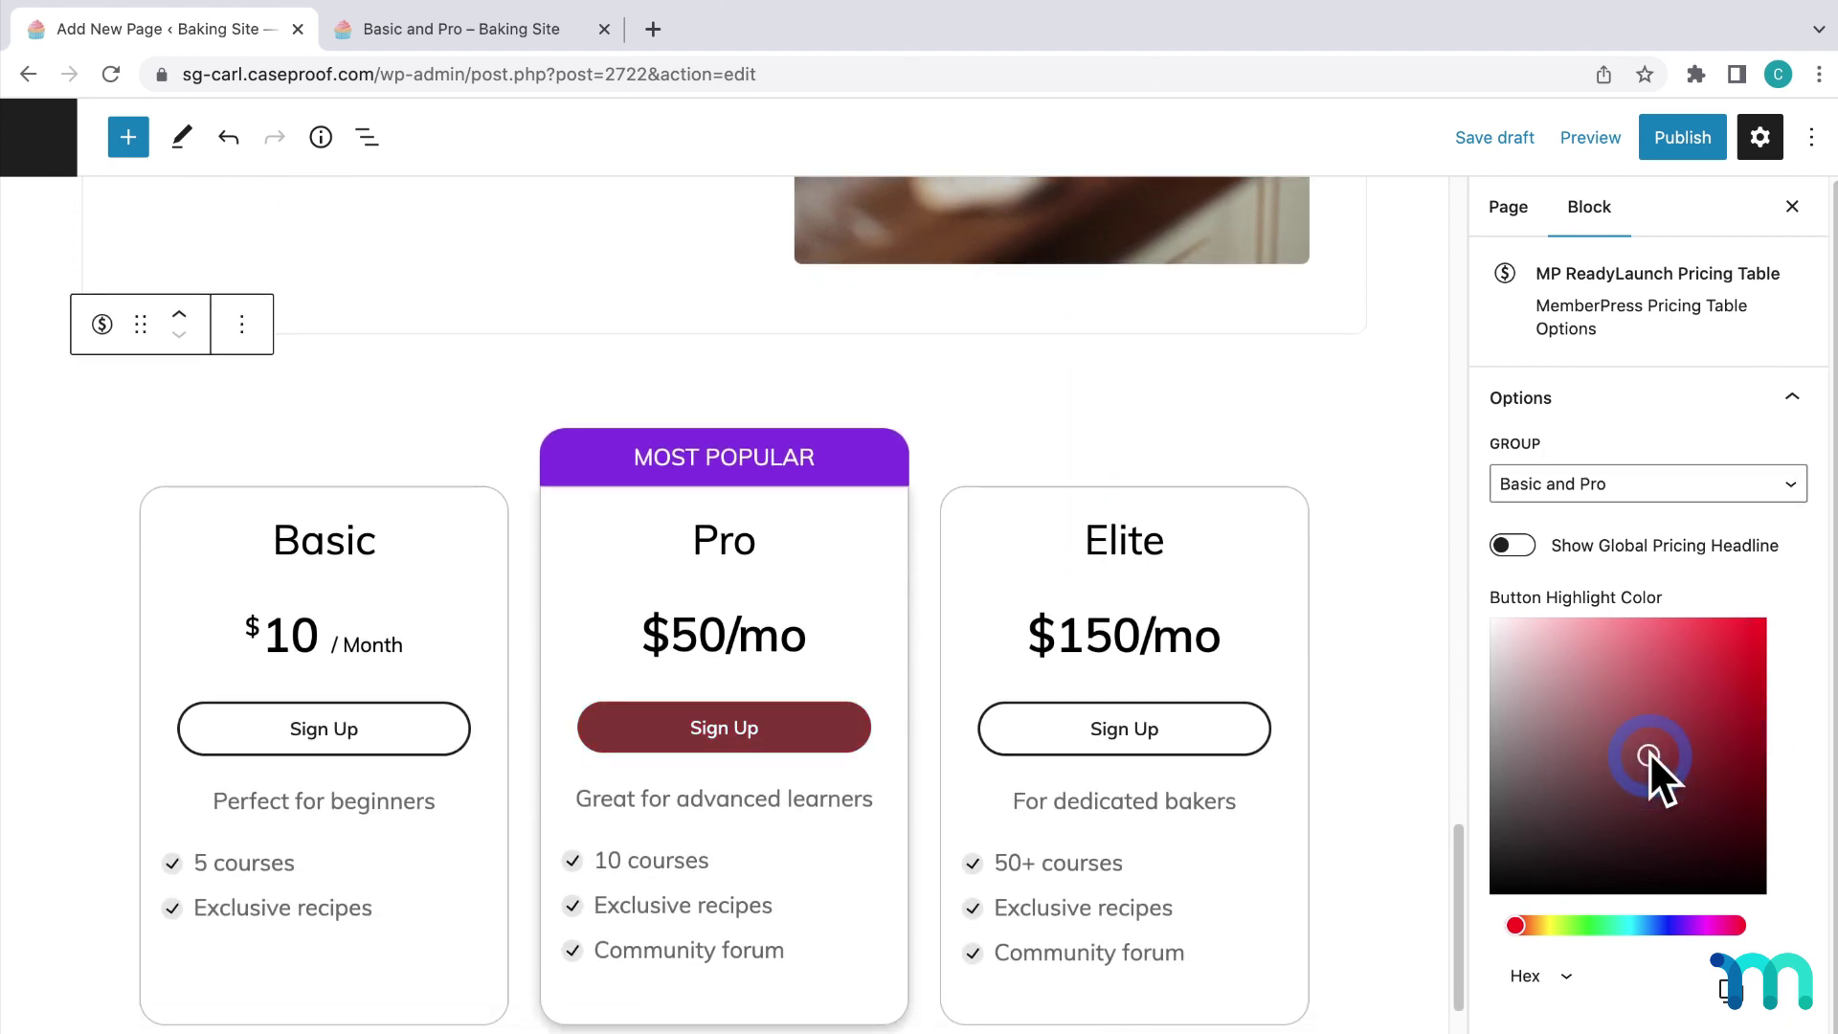
click(1654, 925)
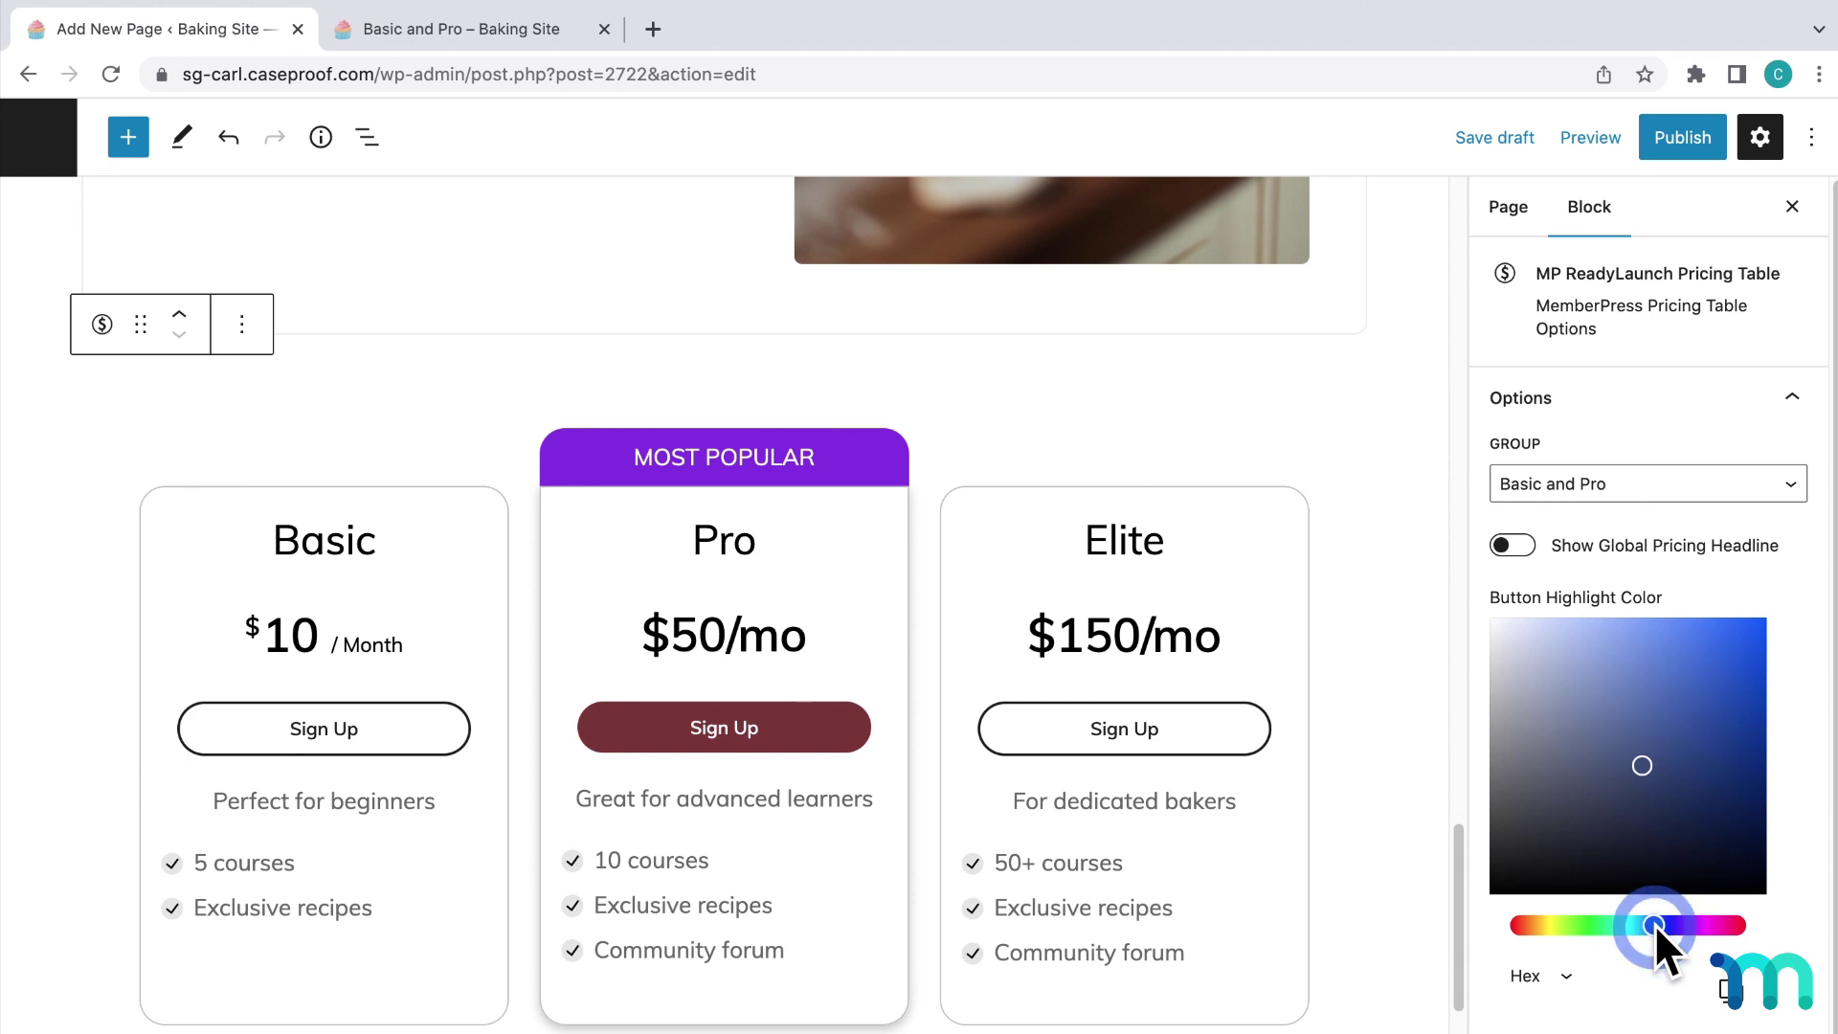
click(1726, 706)
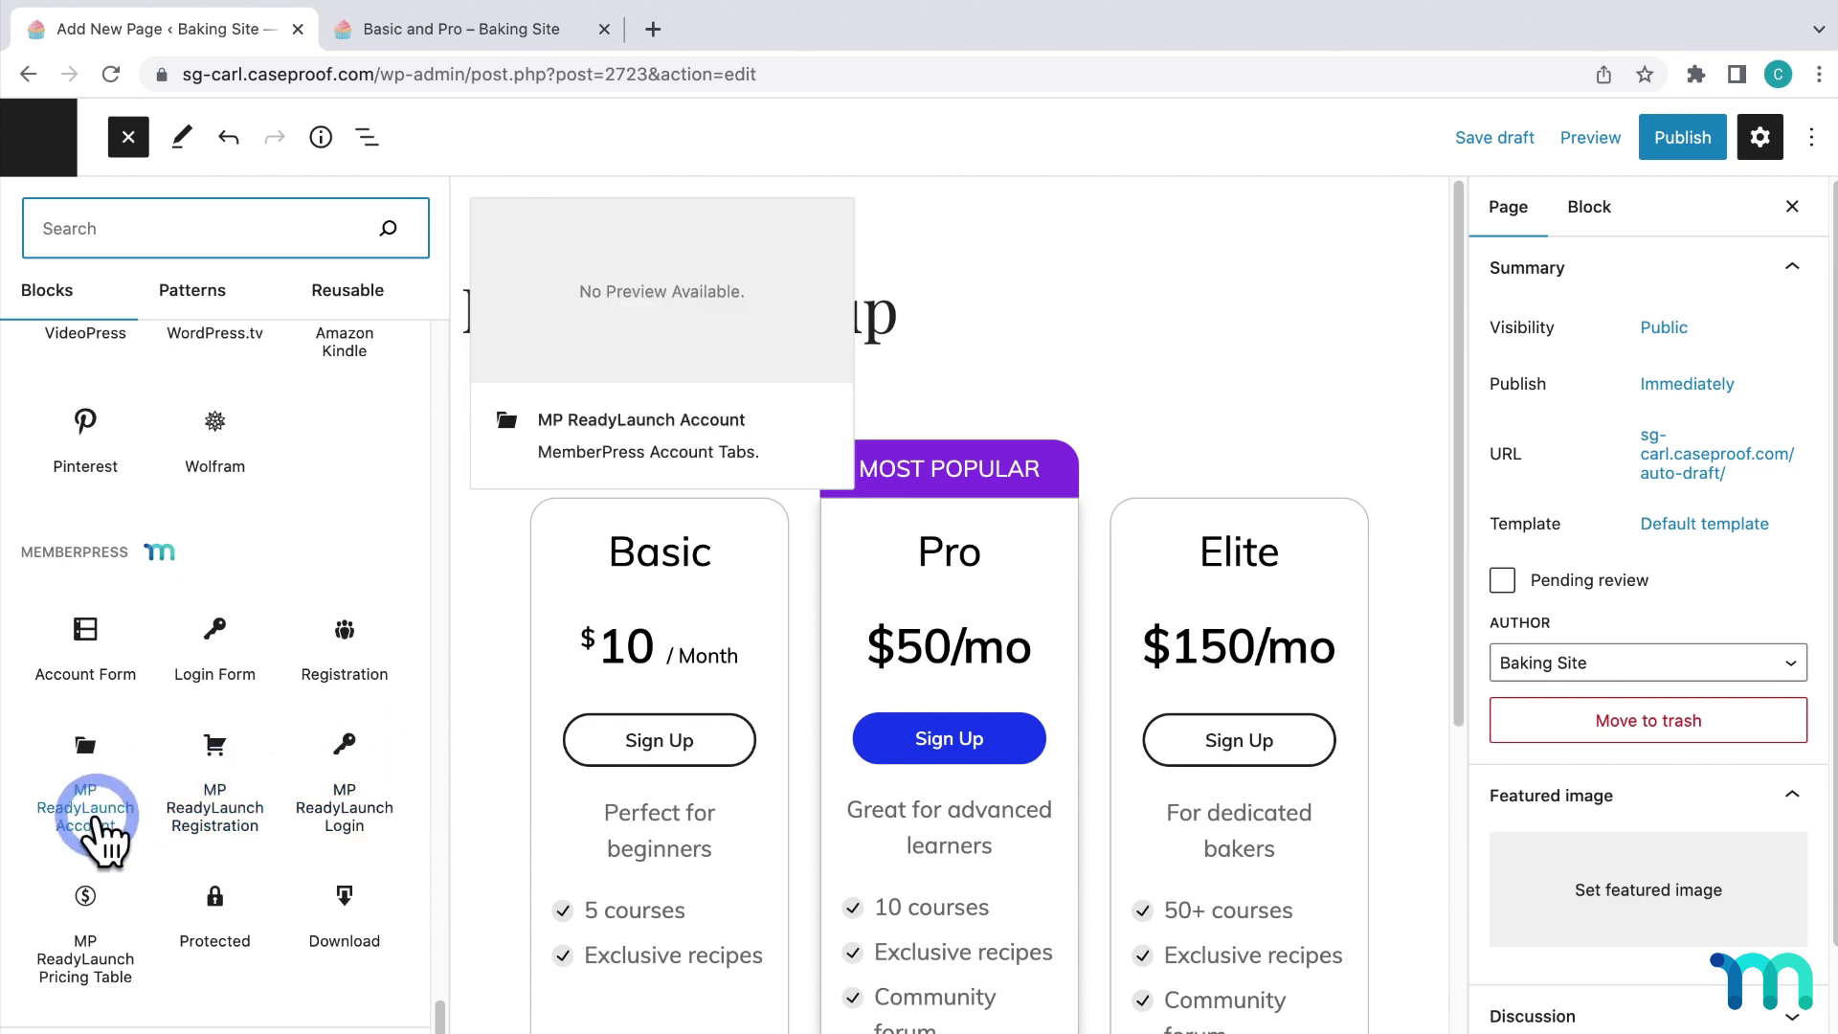
Add a YouTube embed block below the pricing table with the pasted baking video URL.
mouse_move(326, 800)
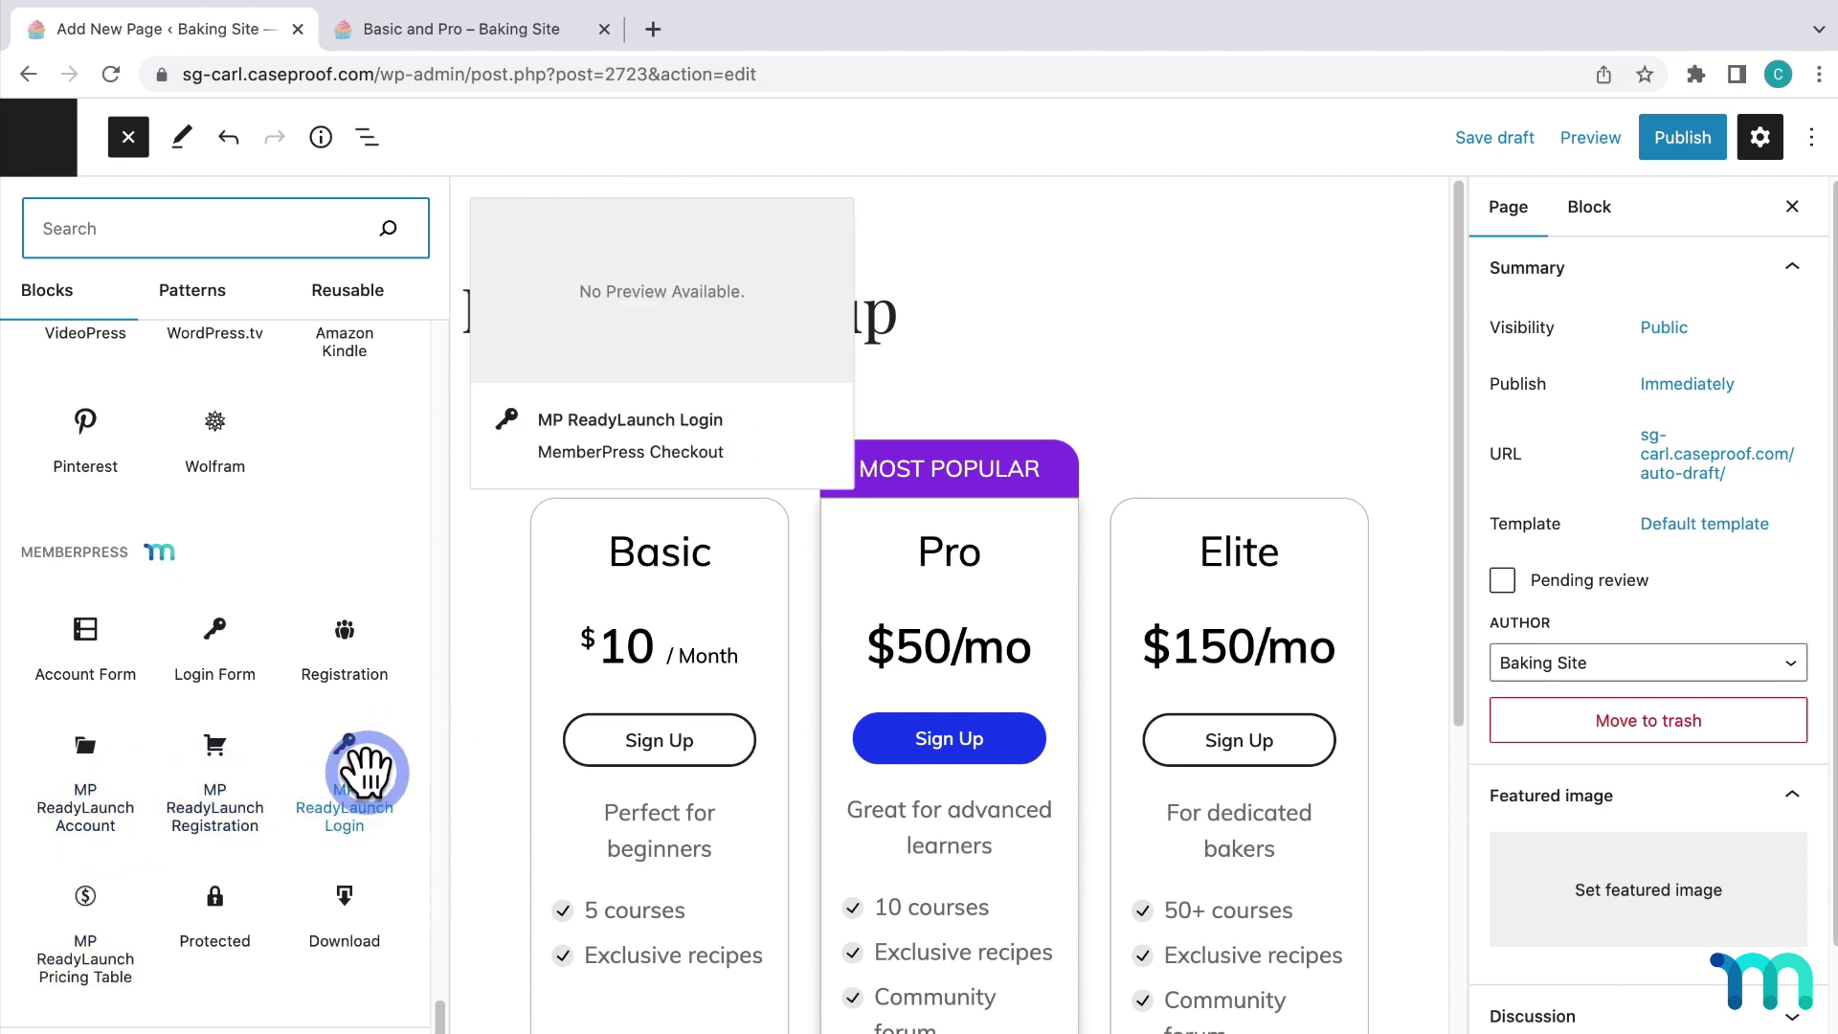
click(490, 743)
scroll(490, 743, down, 5)
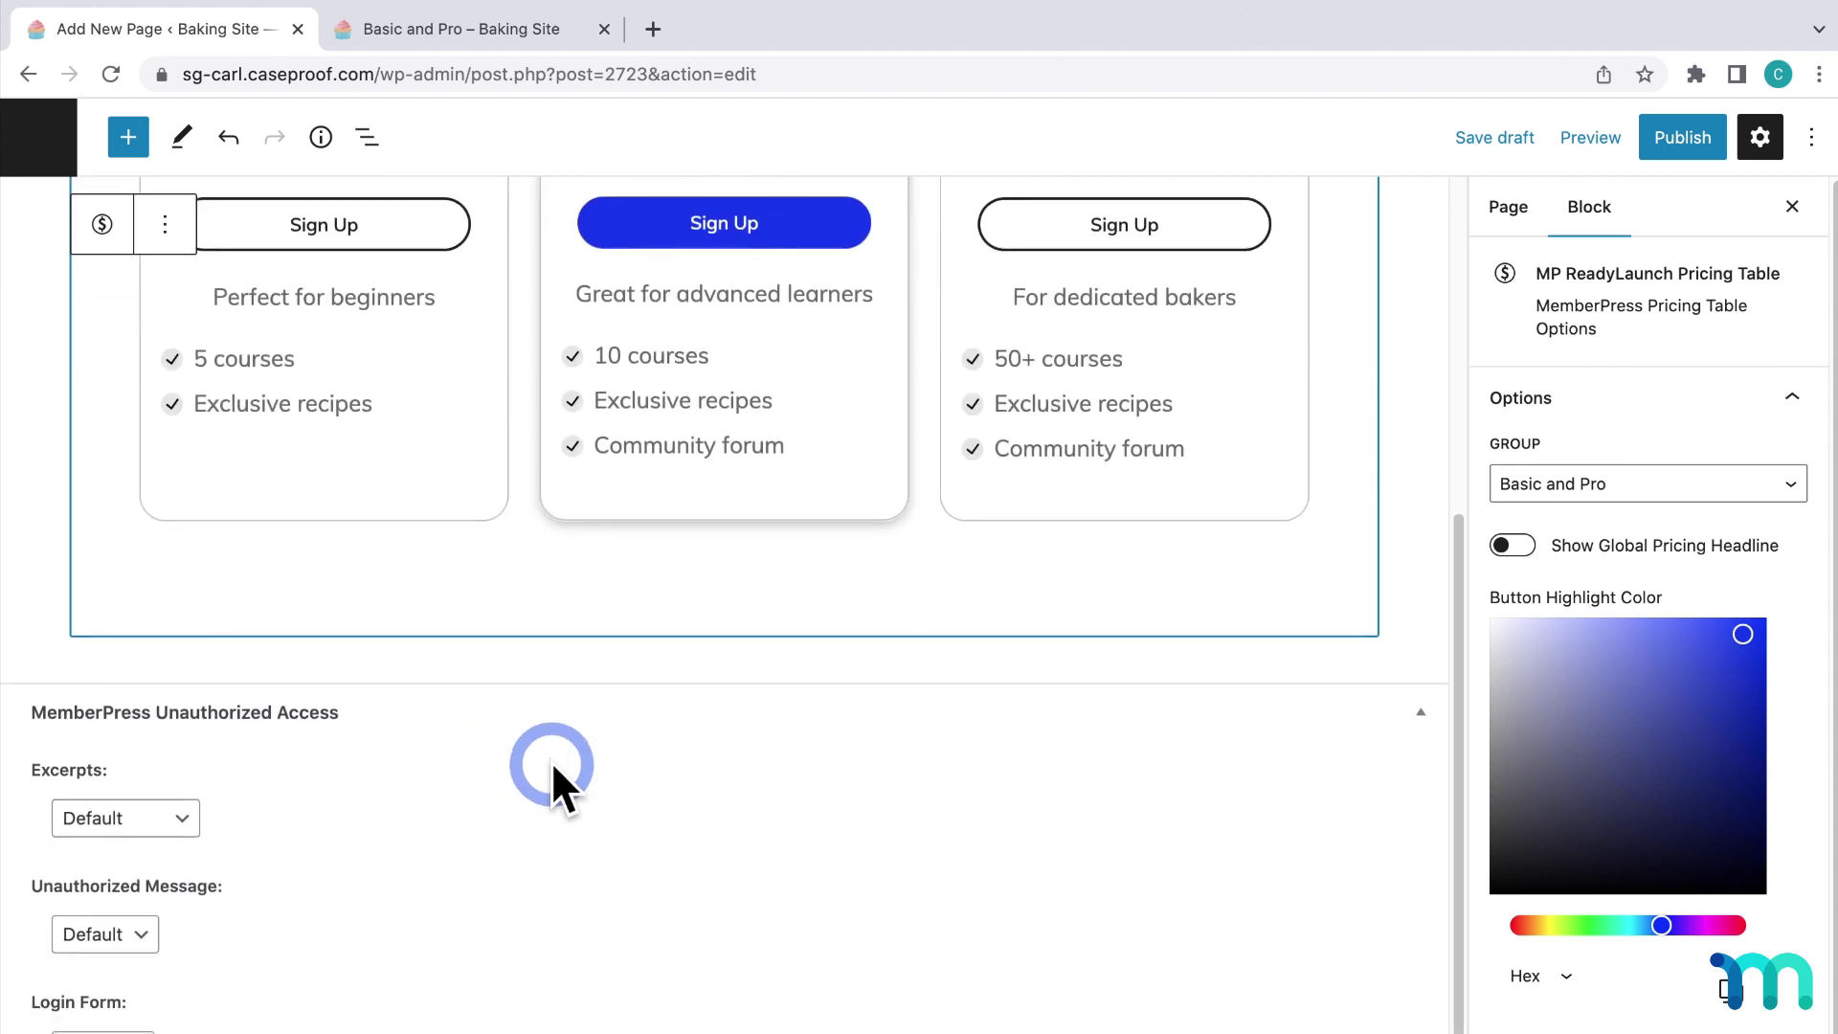
click(1306, 677)
click(1364, 689)
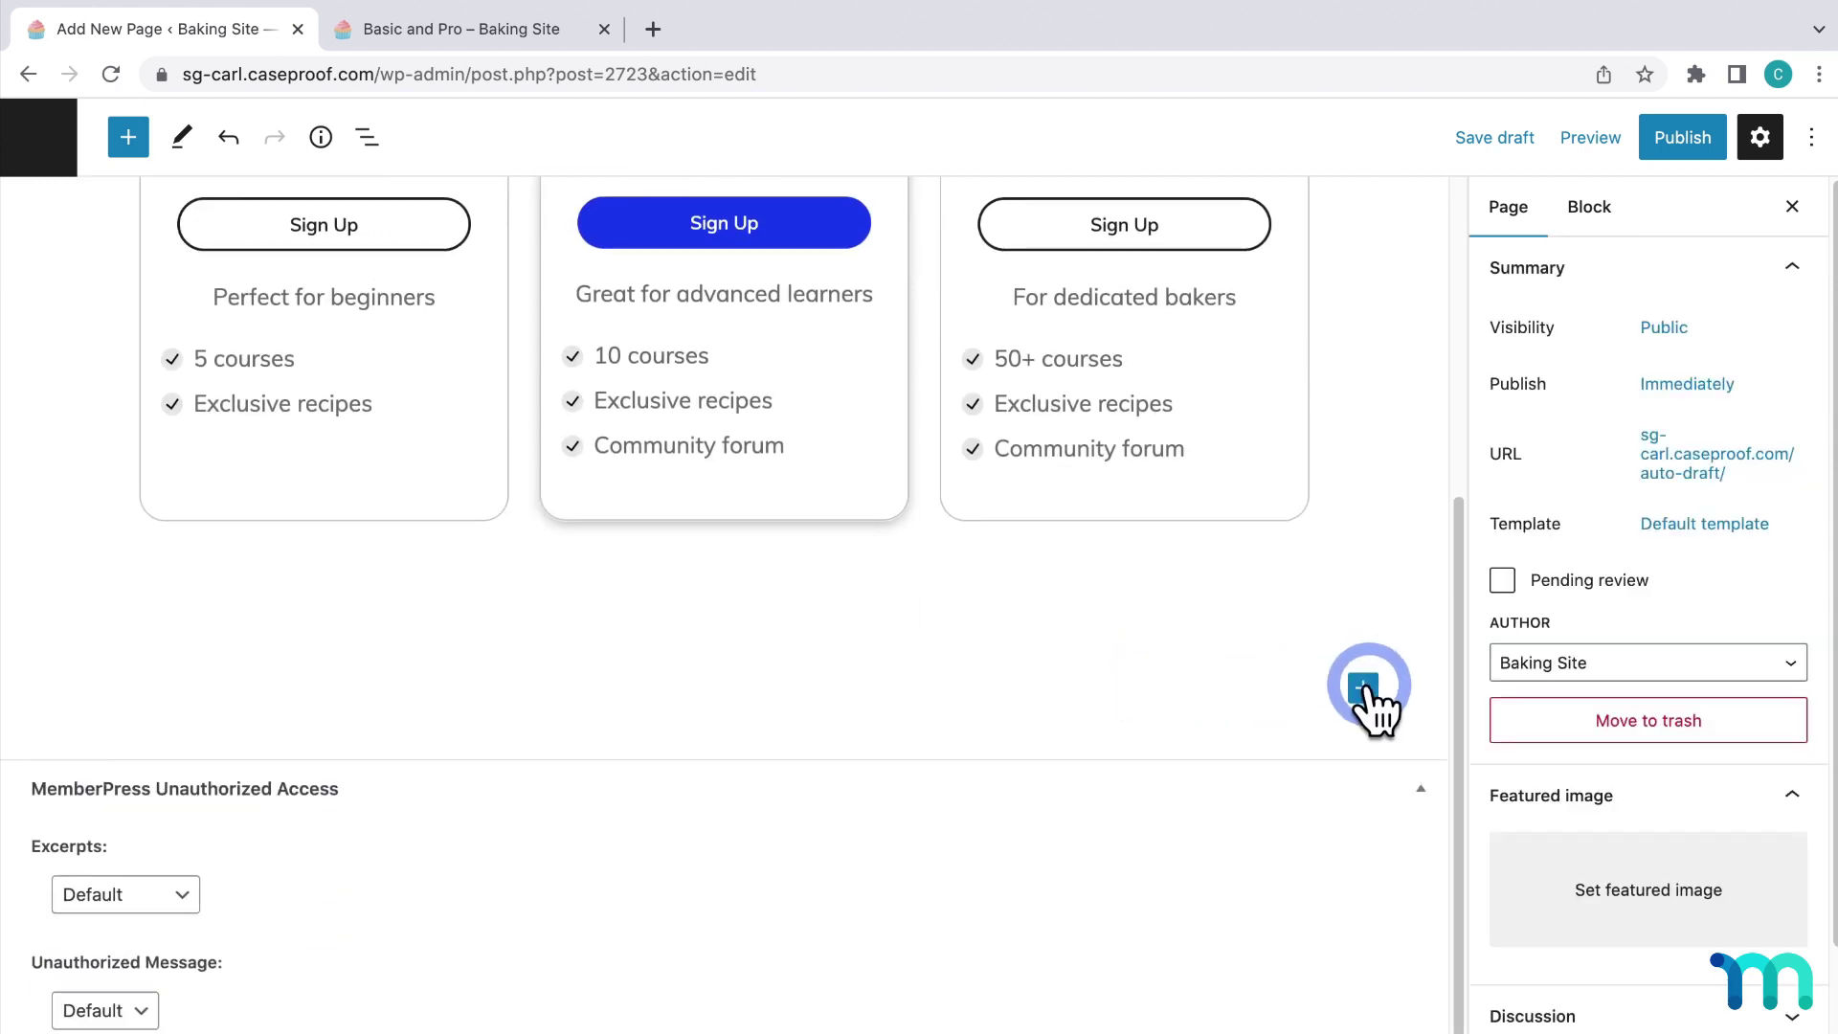
click(1445, 872)
text(https://youtu.be/M_4JflVSsBA)
click(168, 890)
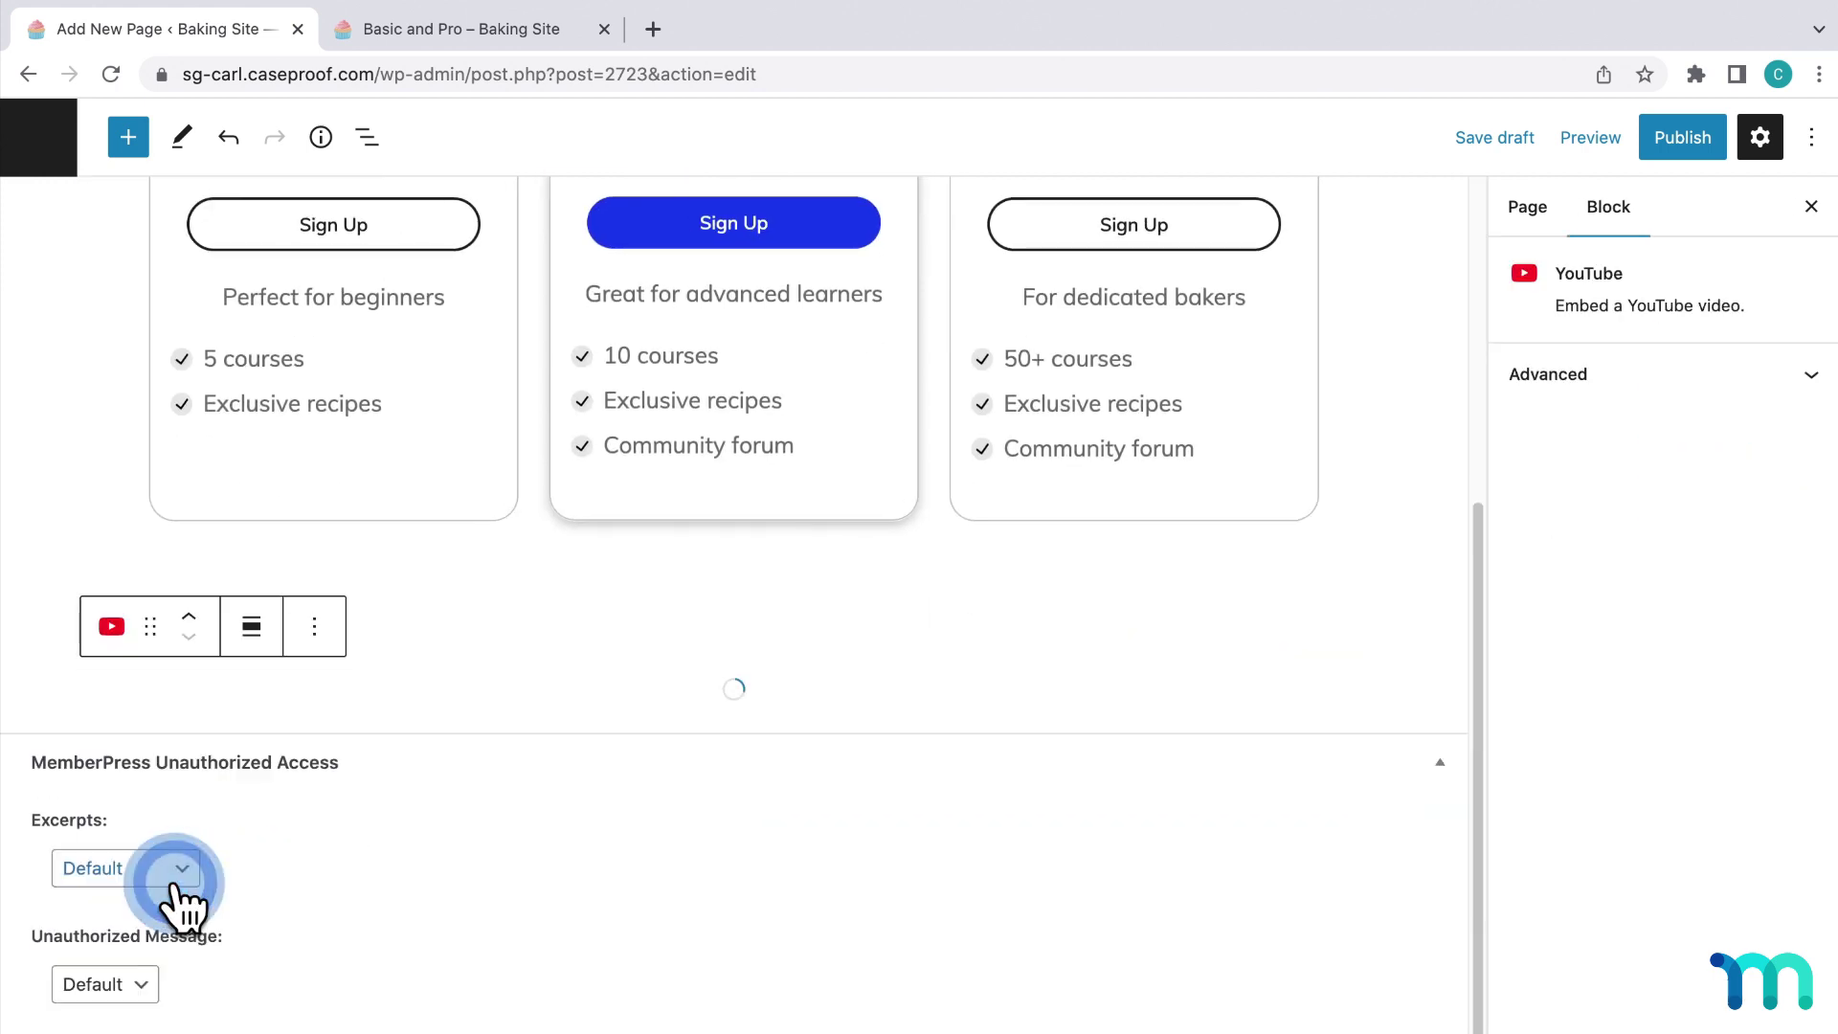
scroll(1273, 578, down, 2)
scroll(1272, 578, up, 7)
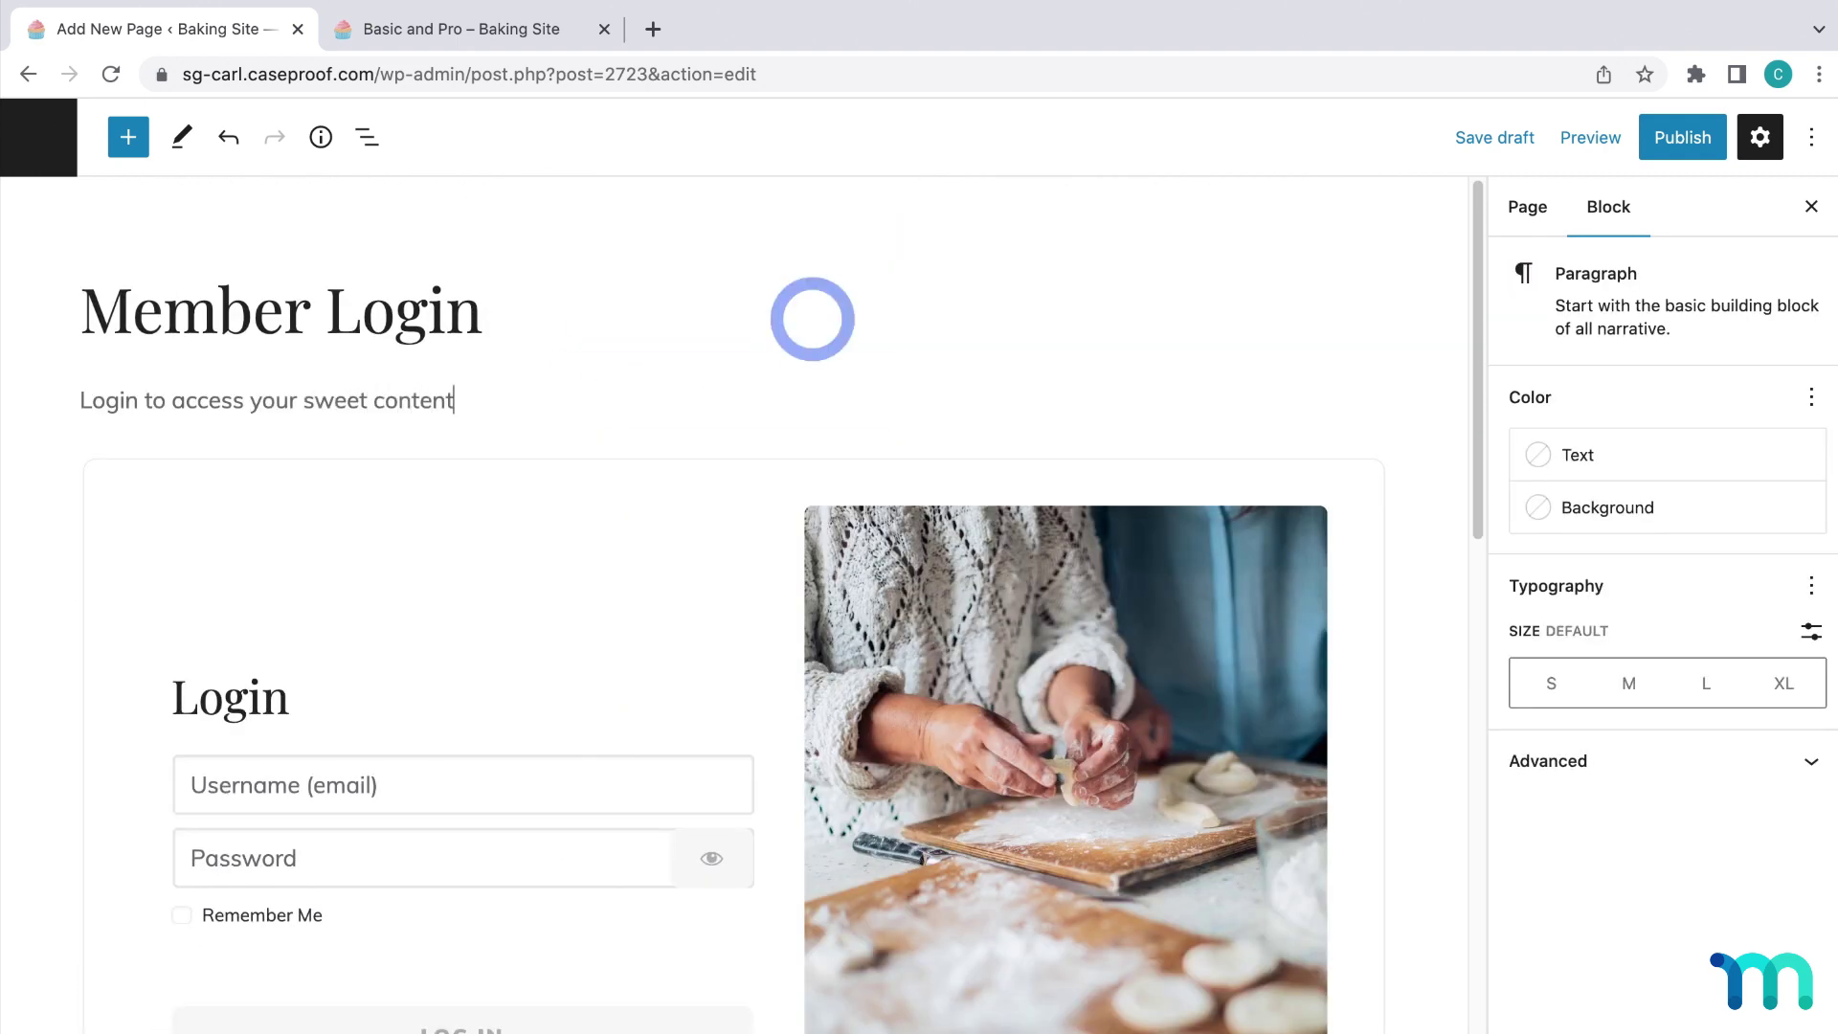
Deselect the block to show page settings and scroll through the page.
click(1405, 423)
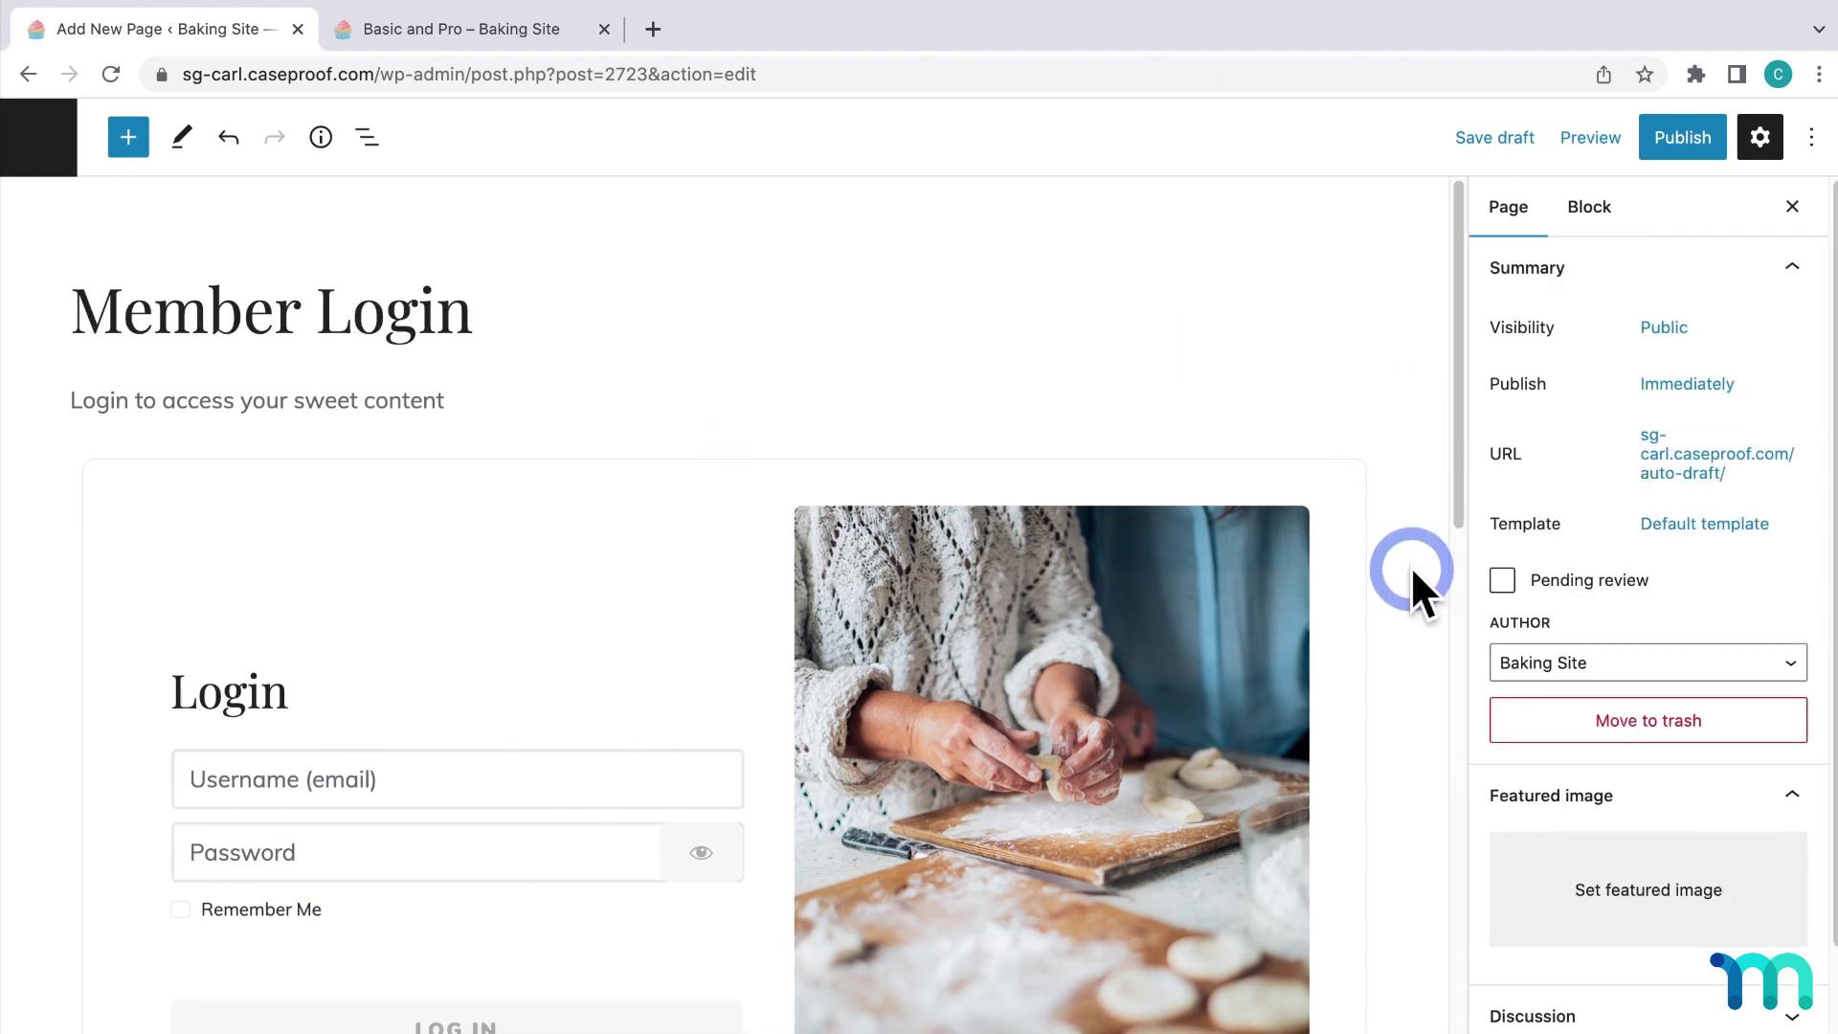
scroll(1411, 565, down, 7)
scroll(1410, 565, down, 8)
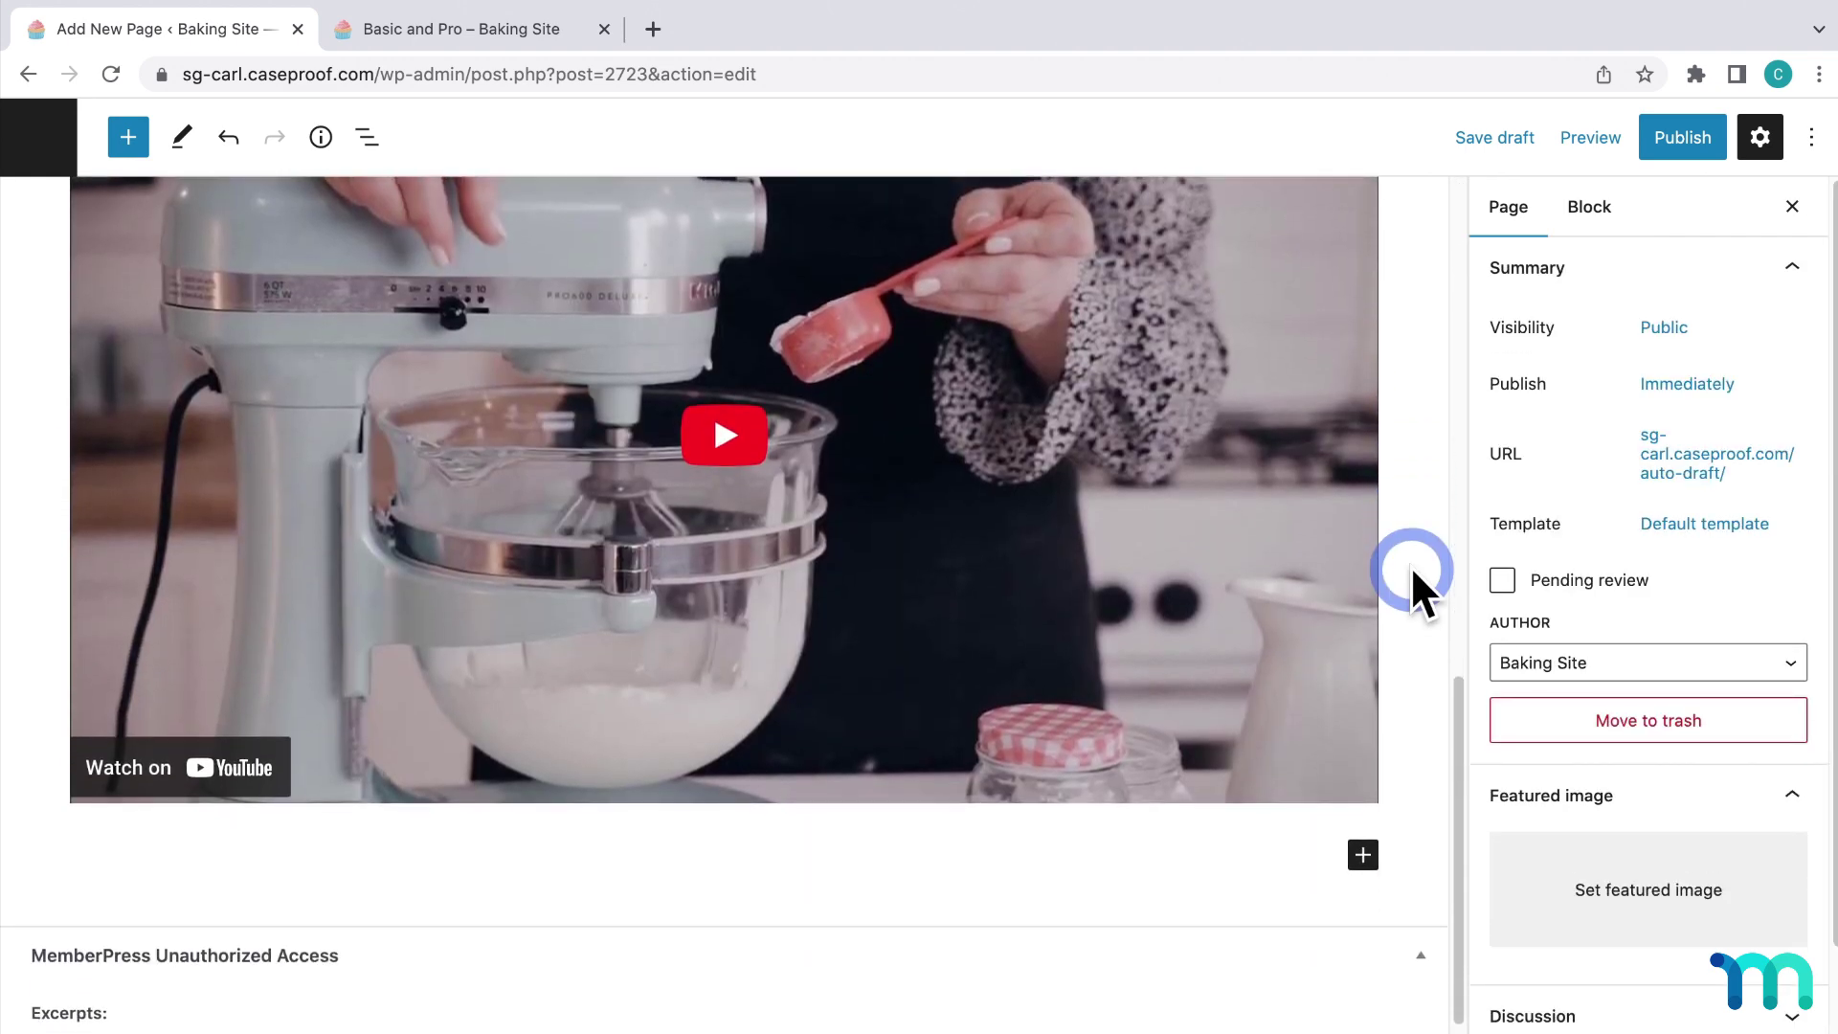
scroll(1410, 564, up, 10)
scroll(1411, 565, up, 5)
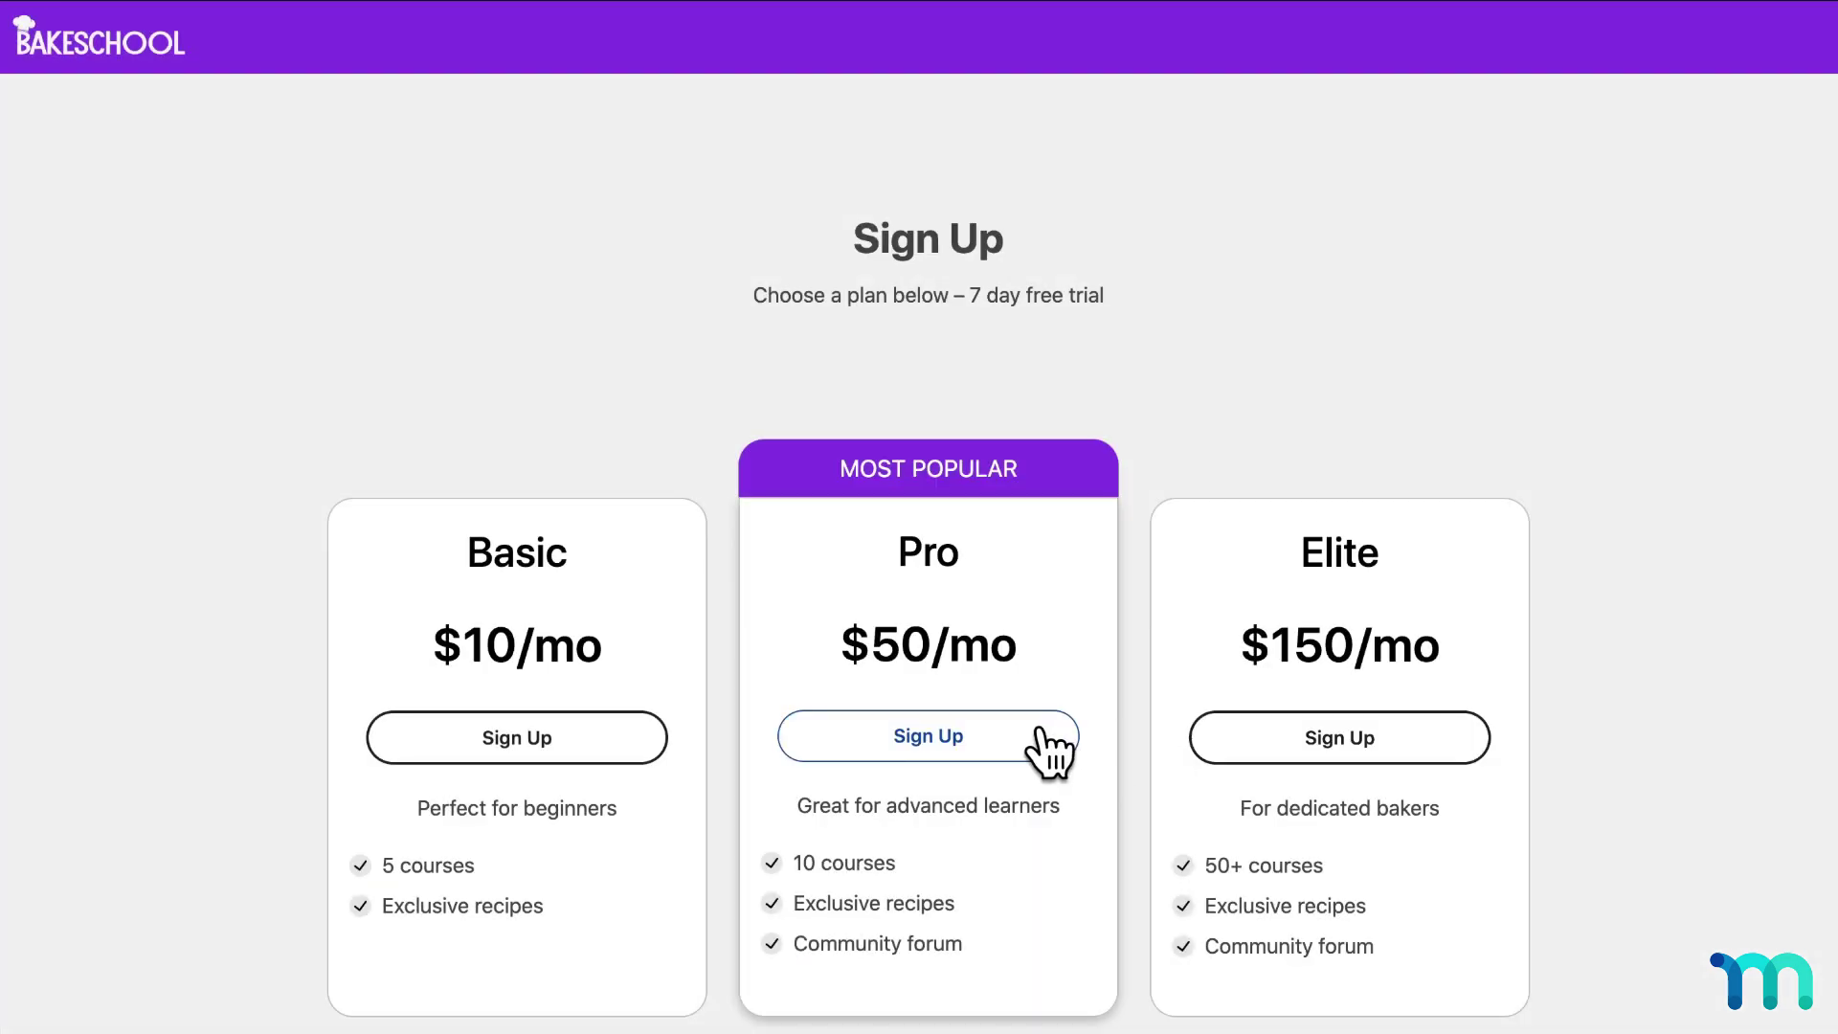
Start checkout for the Pro plan and enter the coupon code FALLSALE.
click(1042, 736)
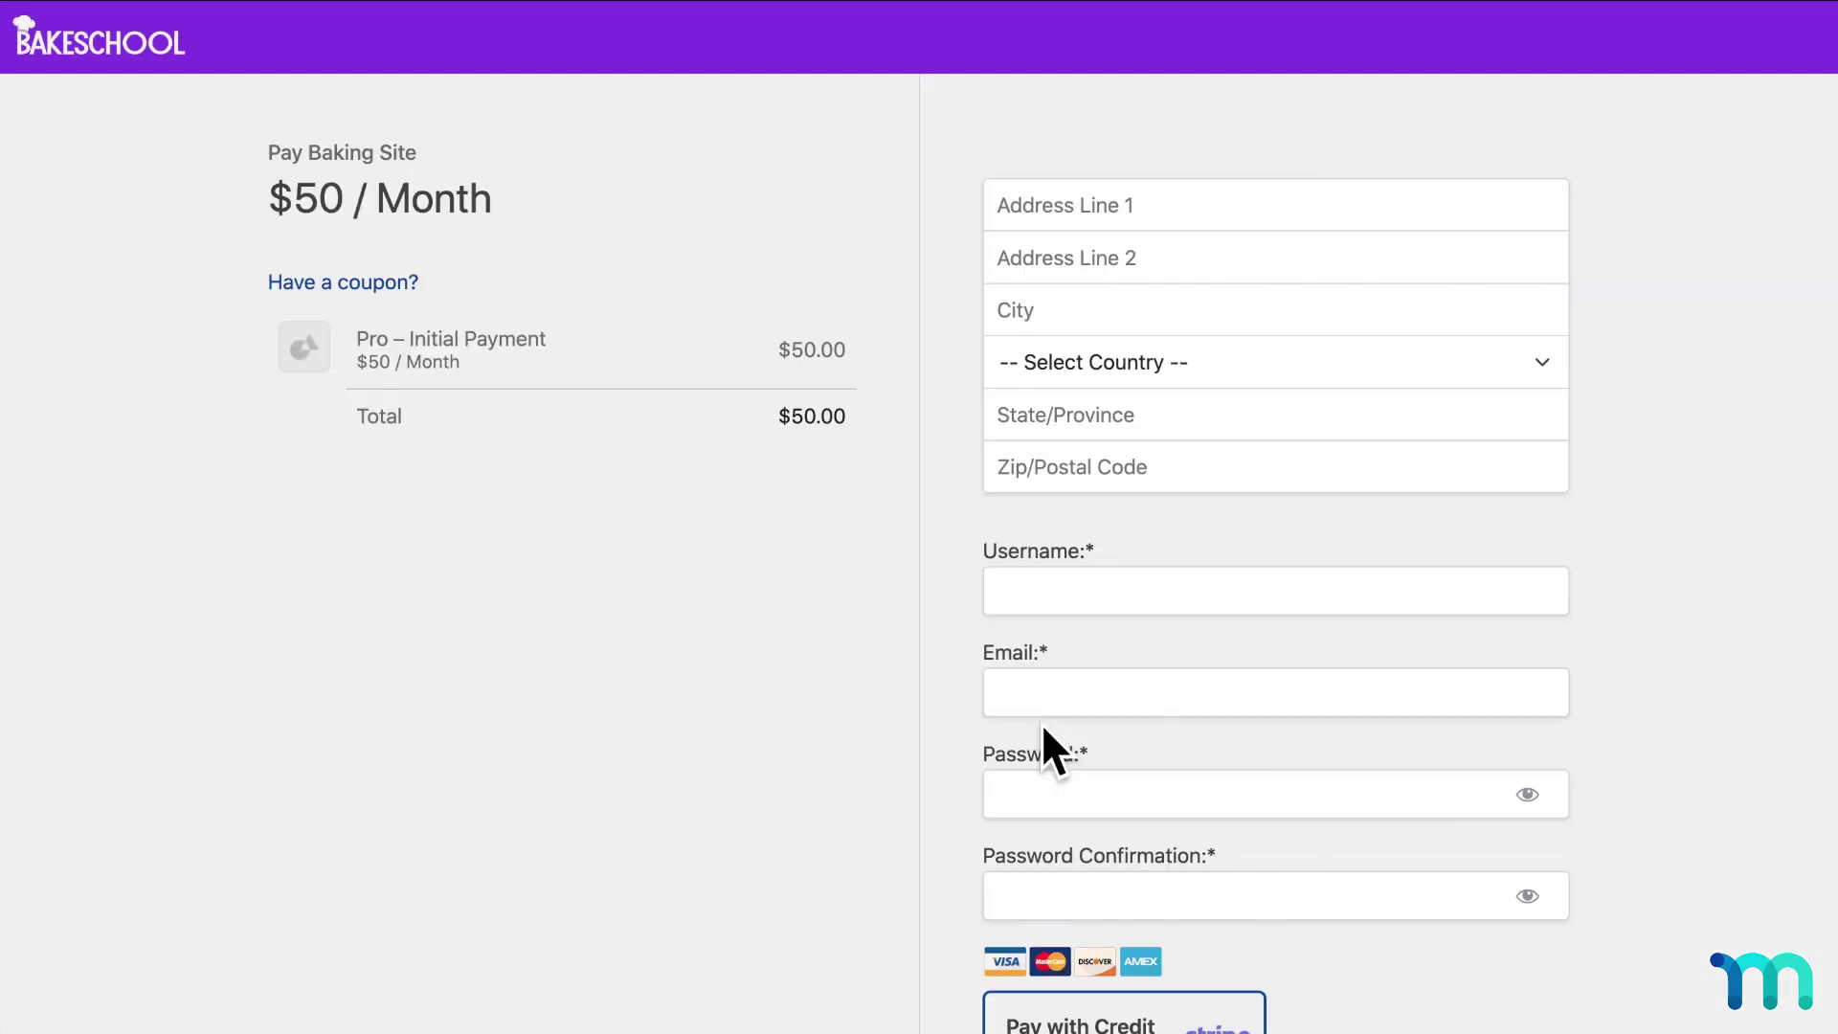
click(402, 282)
text(FALLSALE)
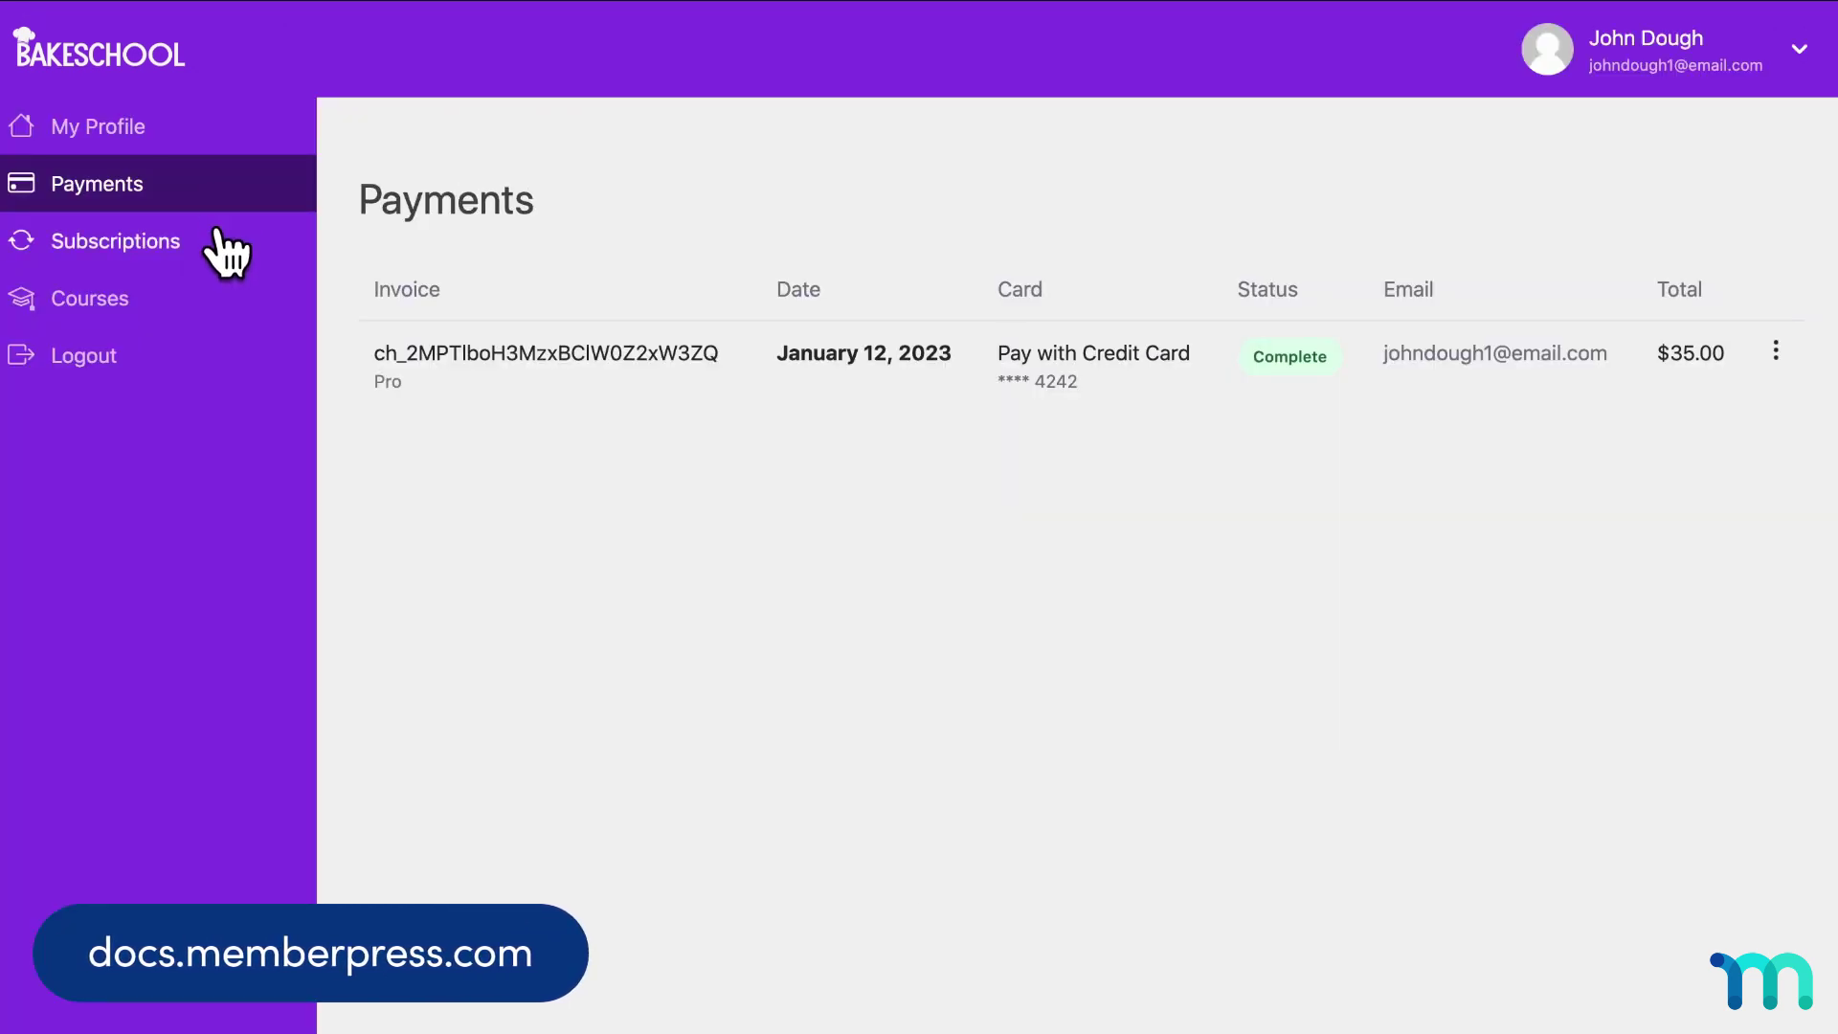
click(224, 251)
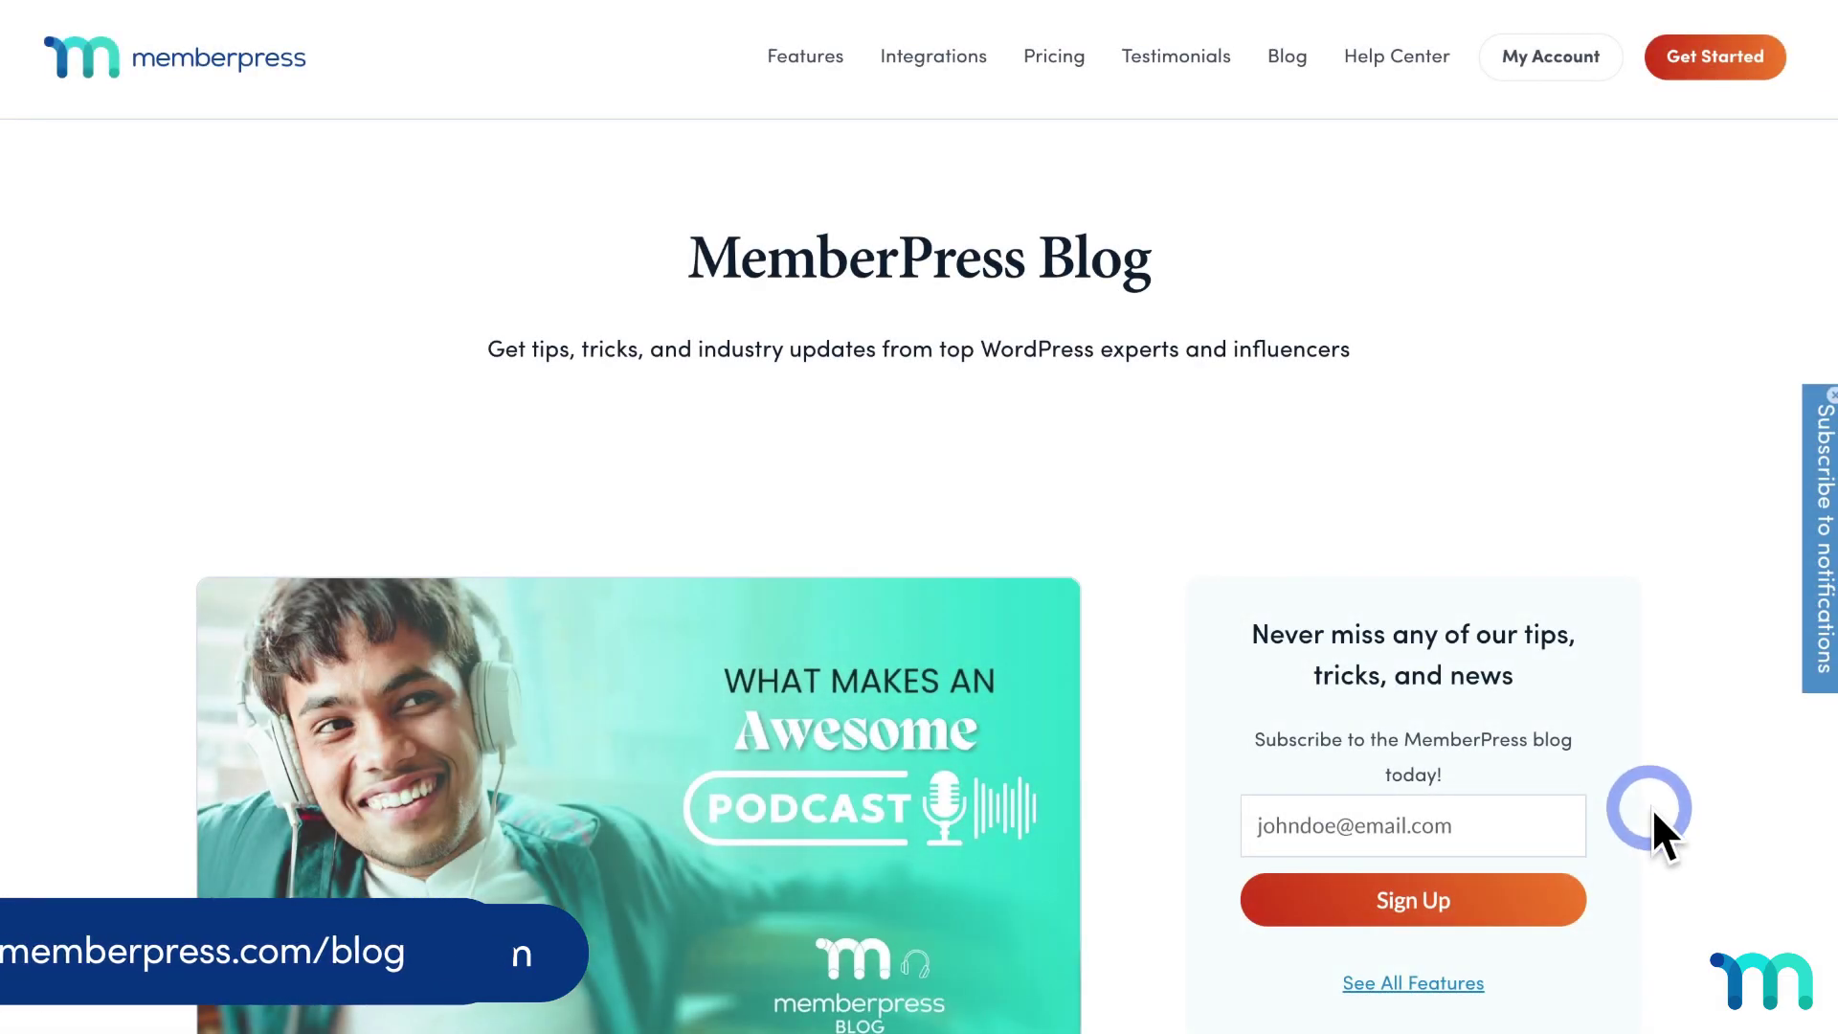
Scroll through the MemberPress blog posts, then open the Cookies 101 course.
scroll(1704, 774, down, 15)
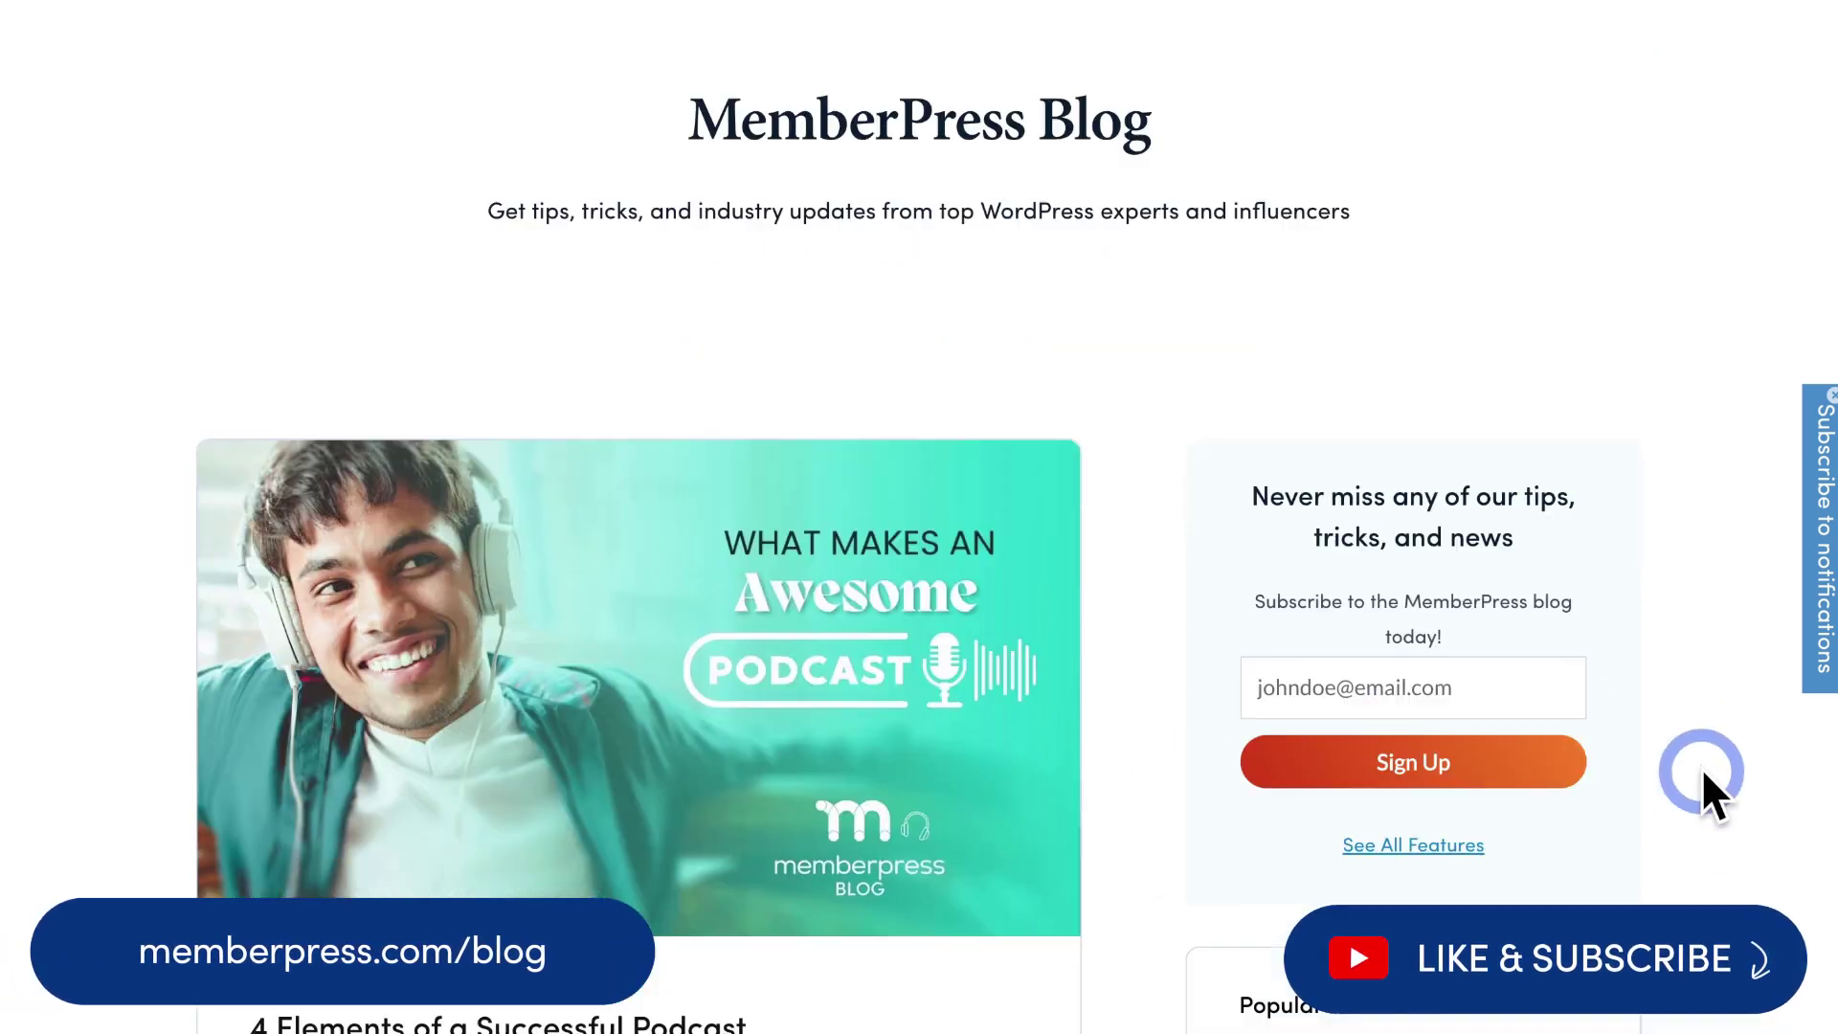
scroll(1705, 774, down, 3)
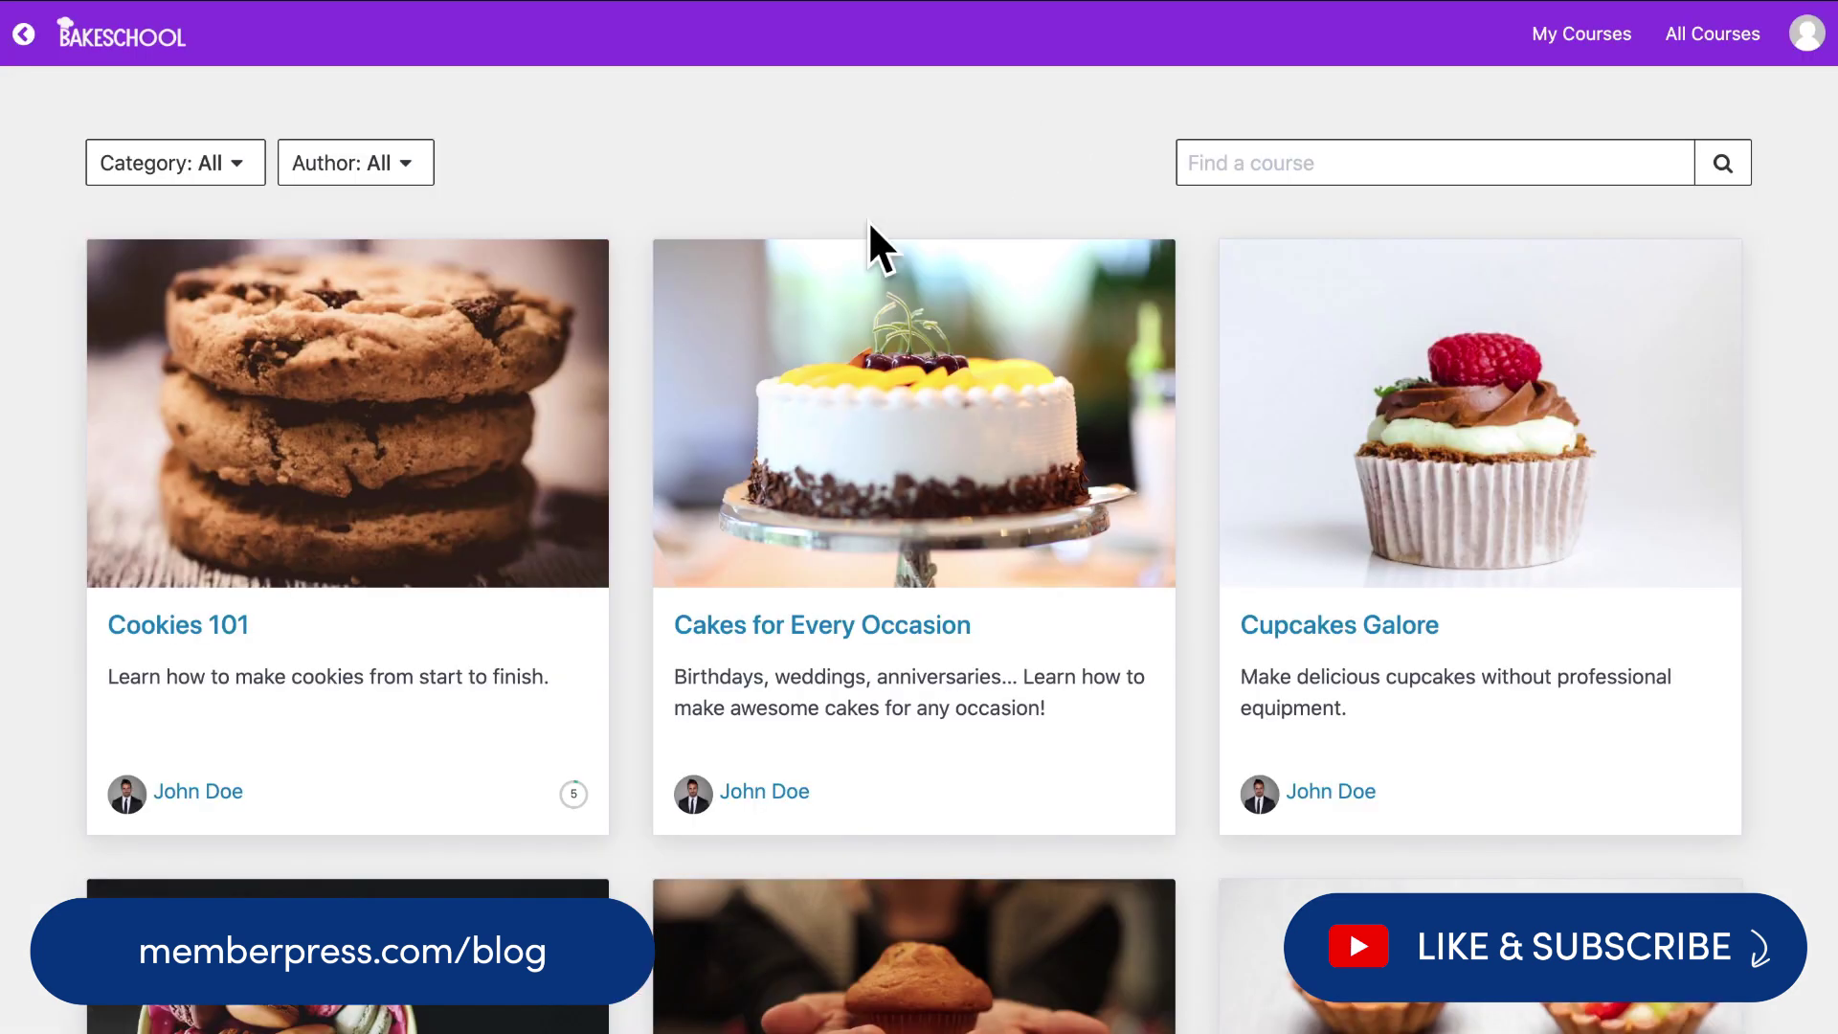
click(464, 457)
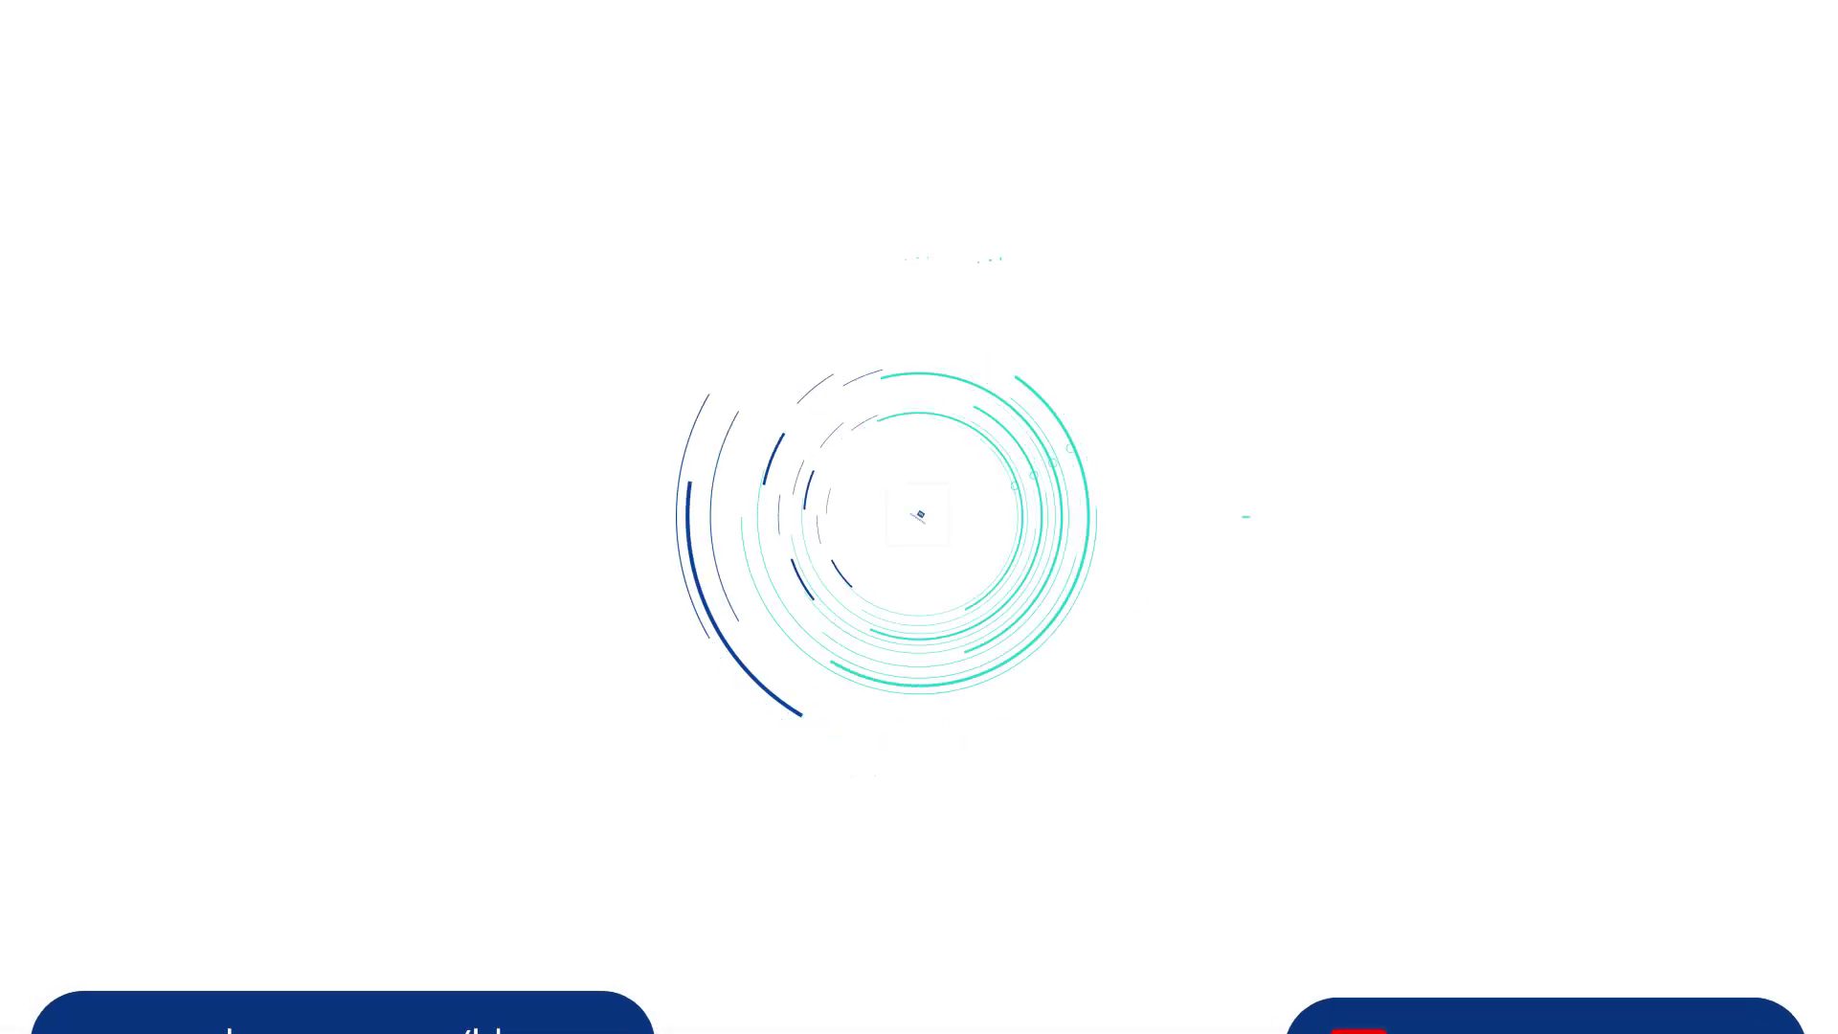